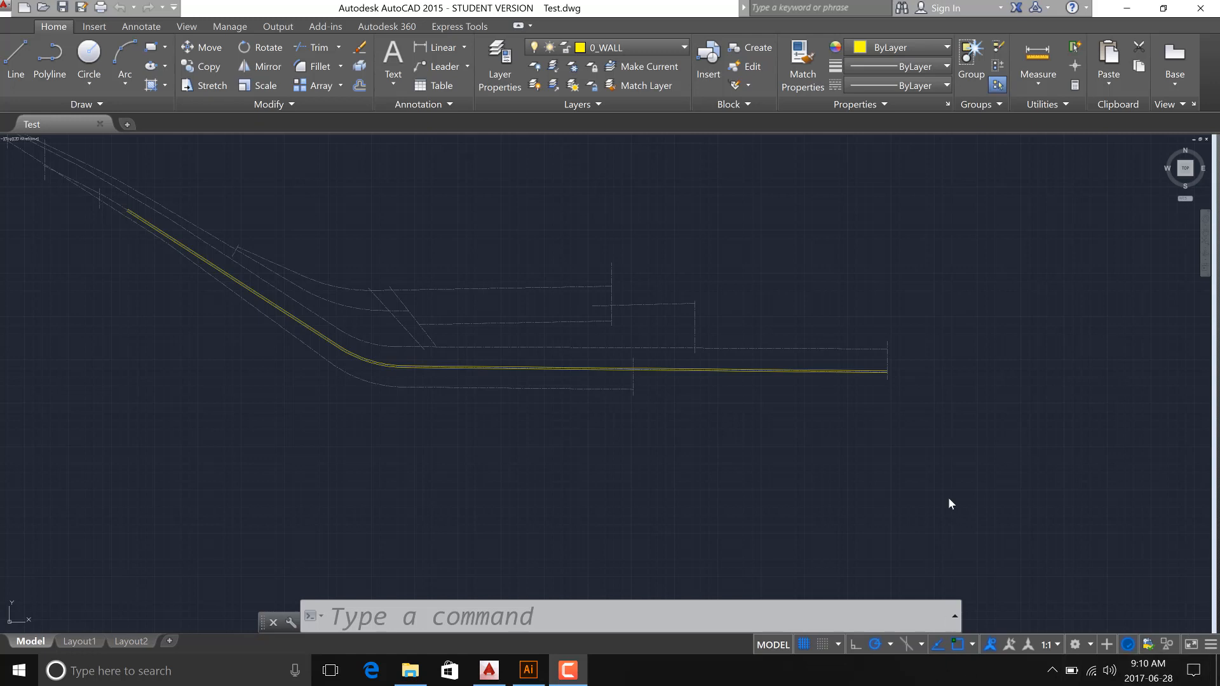
Switch to Microsoft Edge and search the web for "lf1 plan zaha".
scroll(772, 327, down, 5)
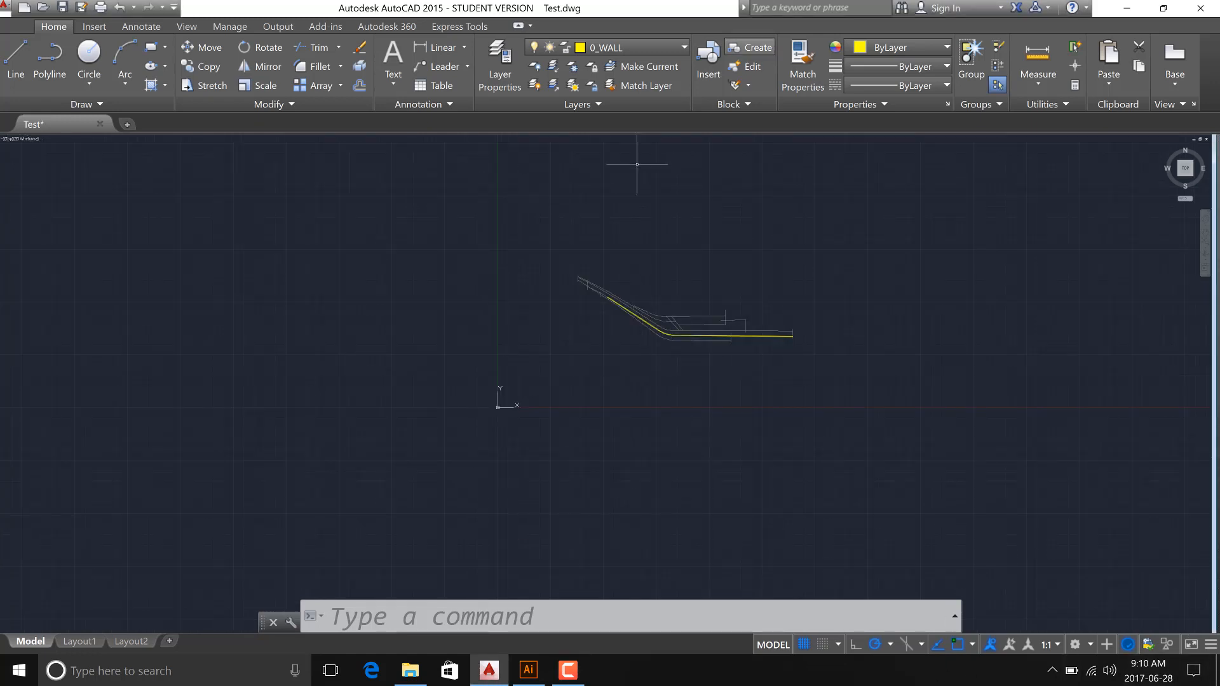
click(371, 670)
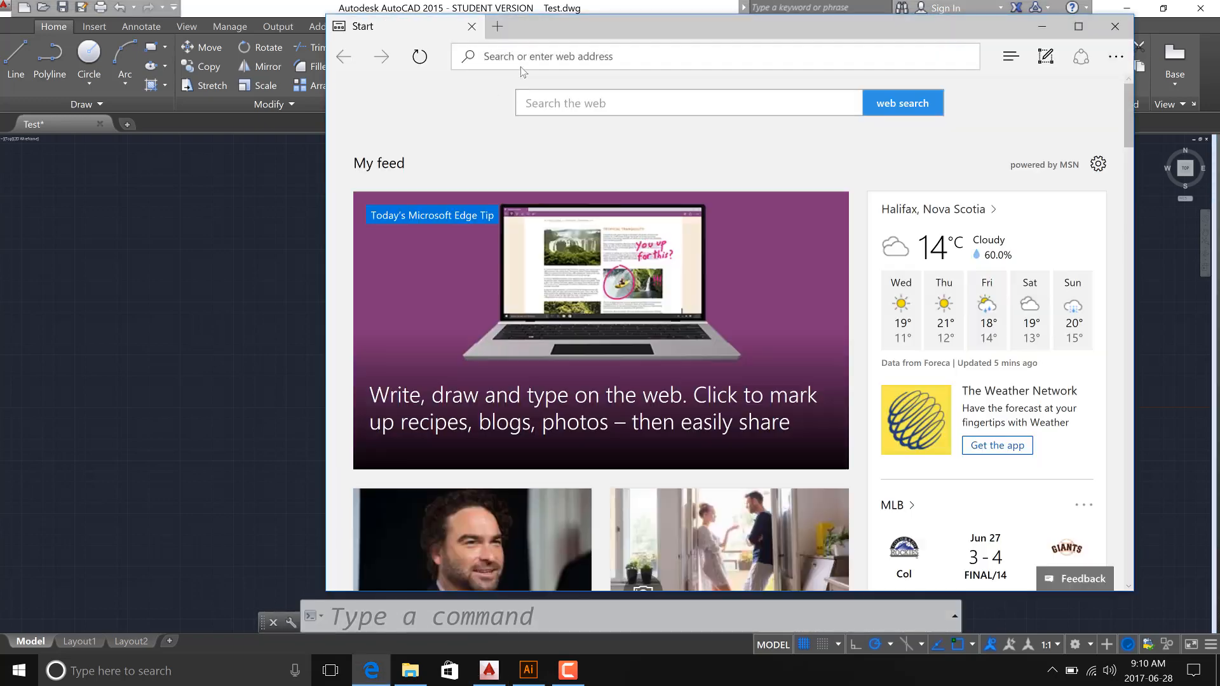
click(523, 58)
text(lf1)
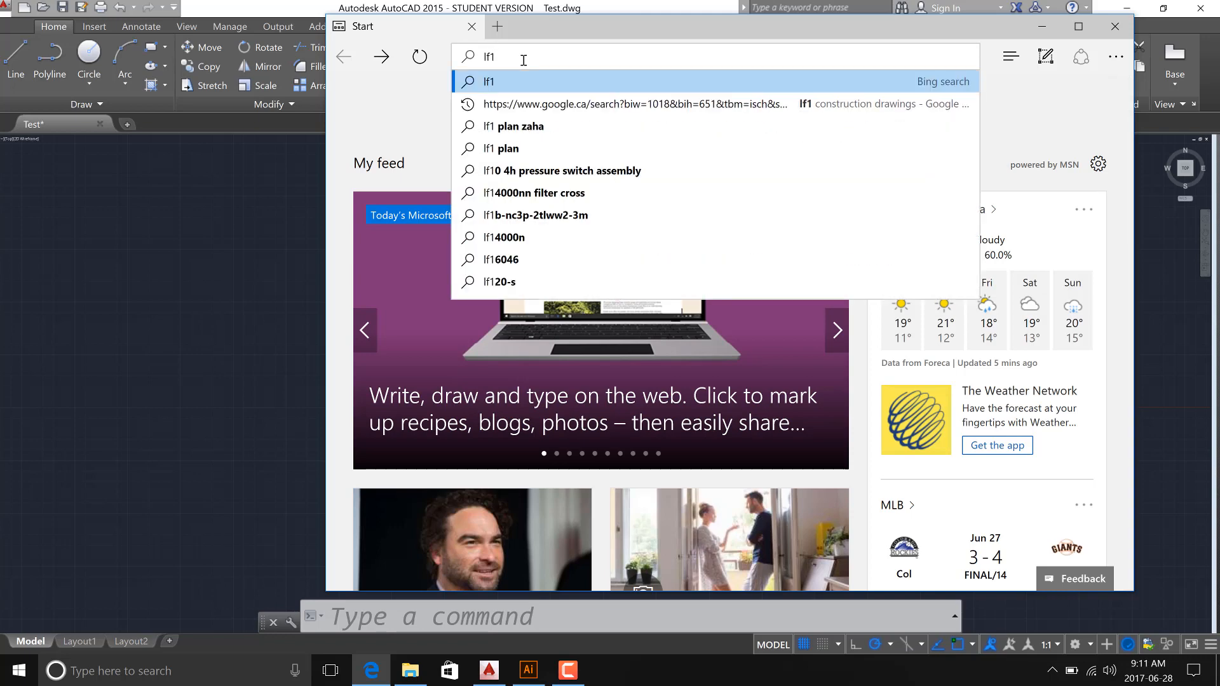
key(Down)
key(Down)
key(Return)
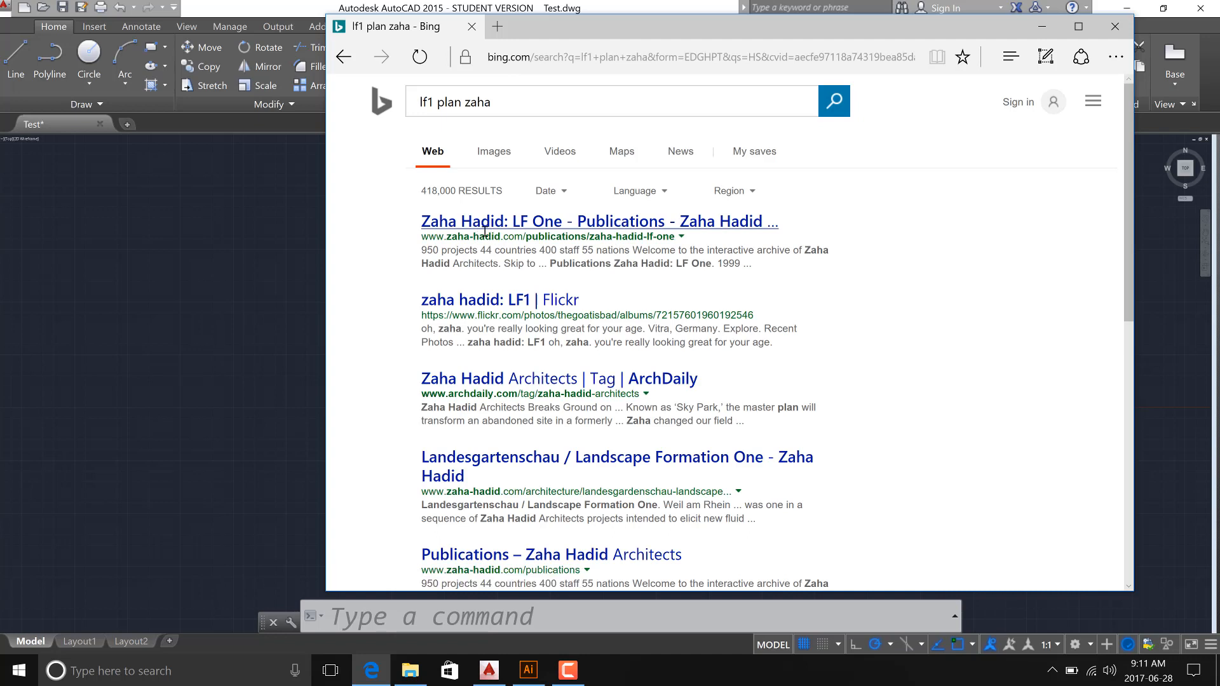
View the "Zaha Hadid: LF One" publication page in a maximized browser window and return to the search results.
click(489, 230)
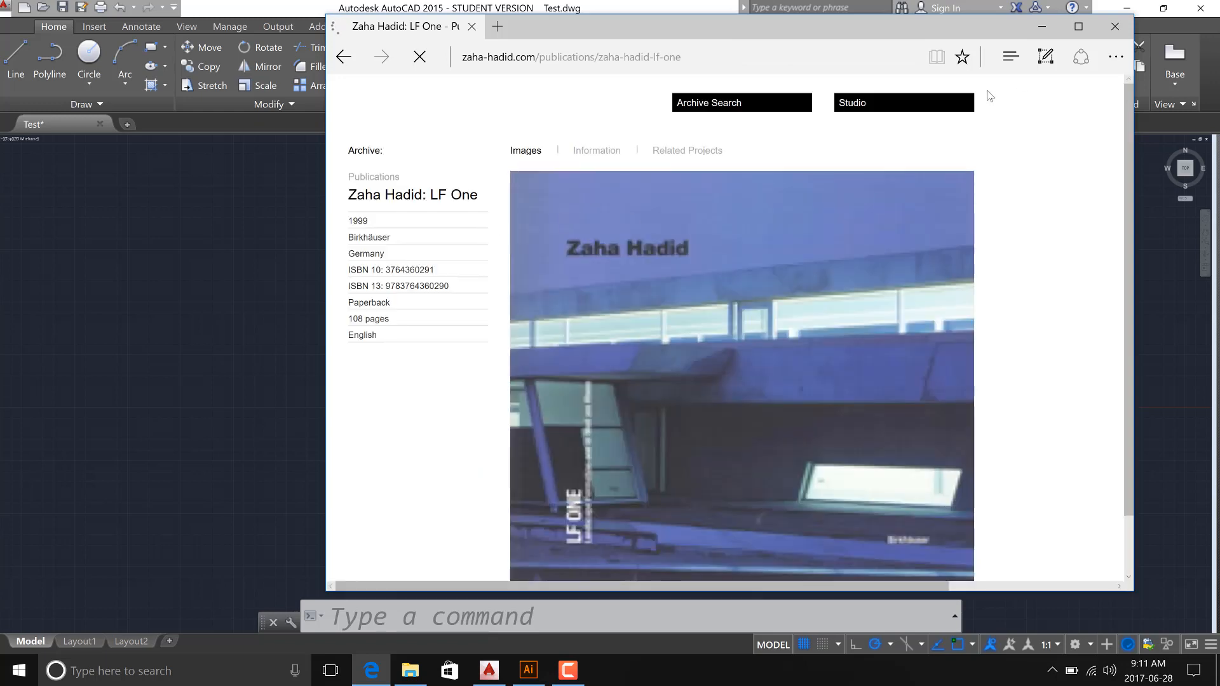
click(1080, 29)
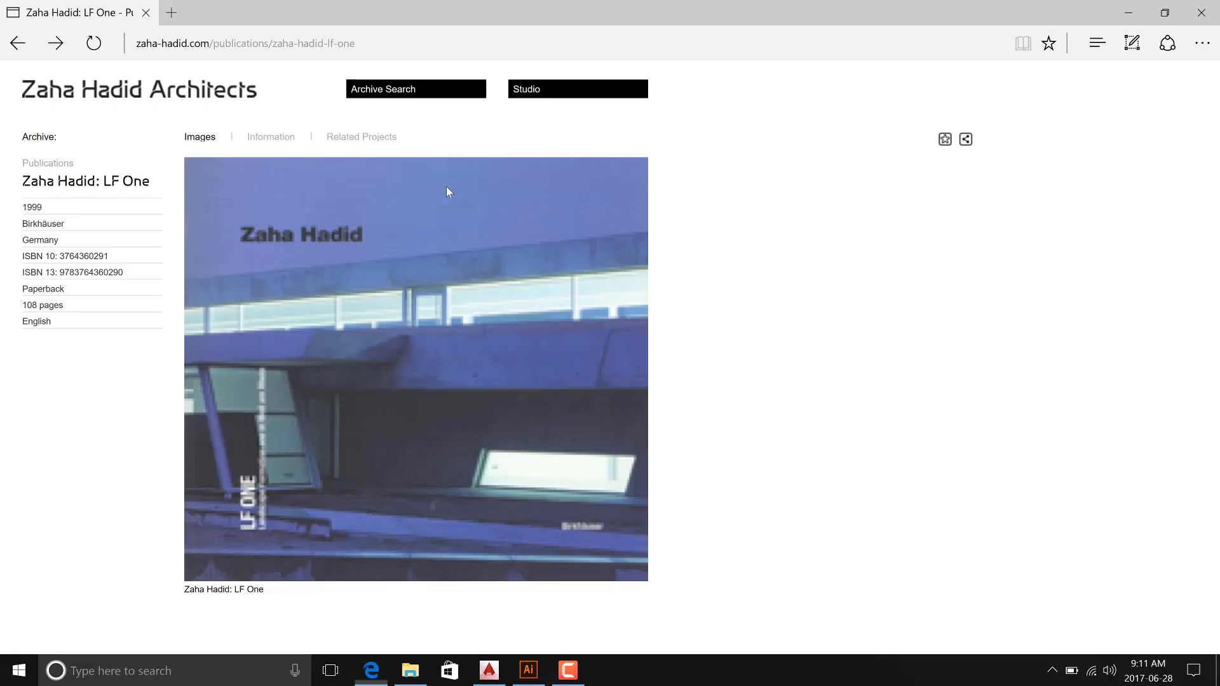
click(6, 50)
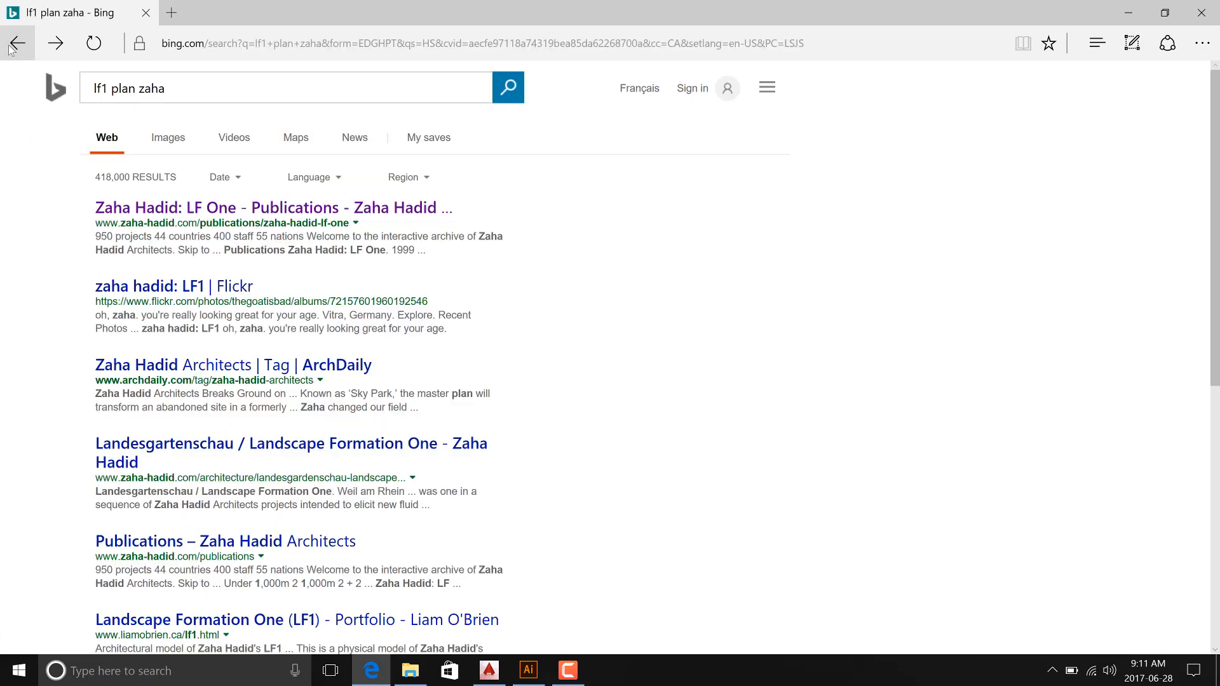
click(57, 48)
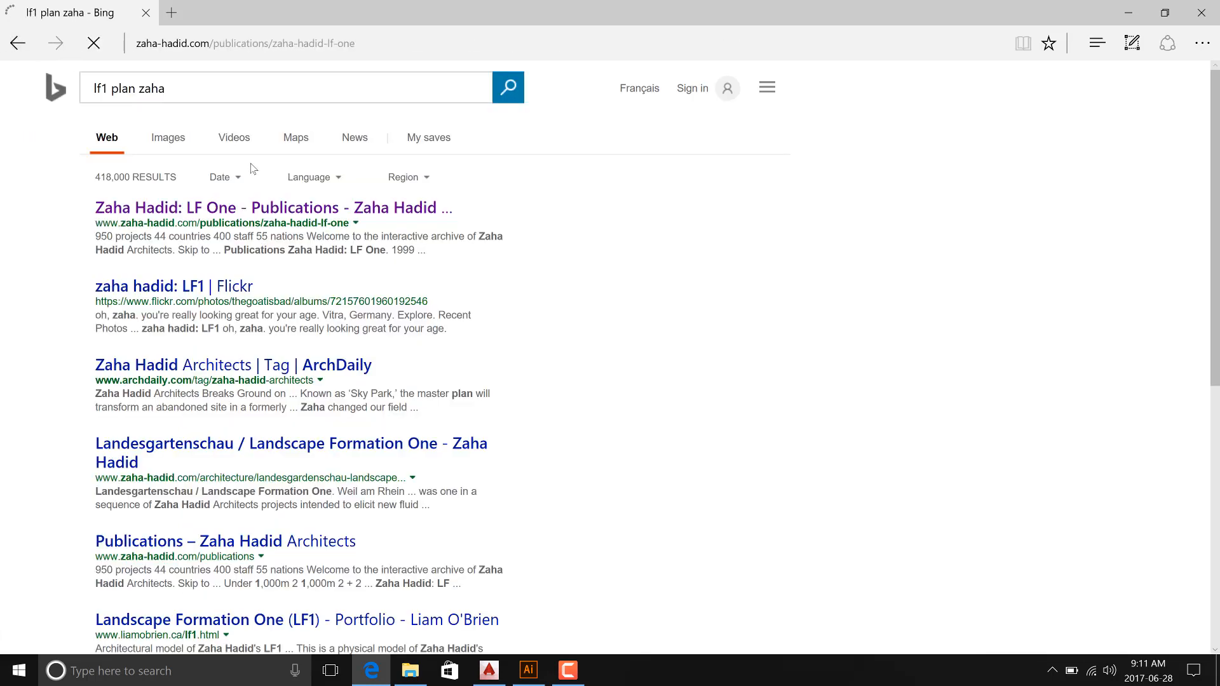
click(15, 44)
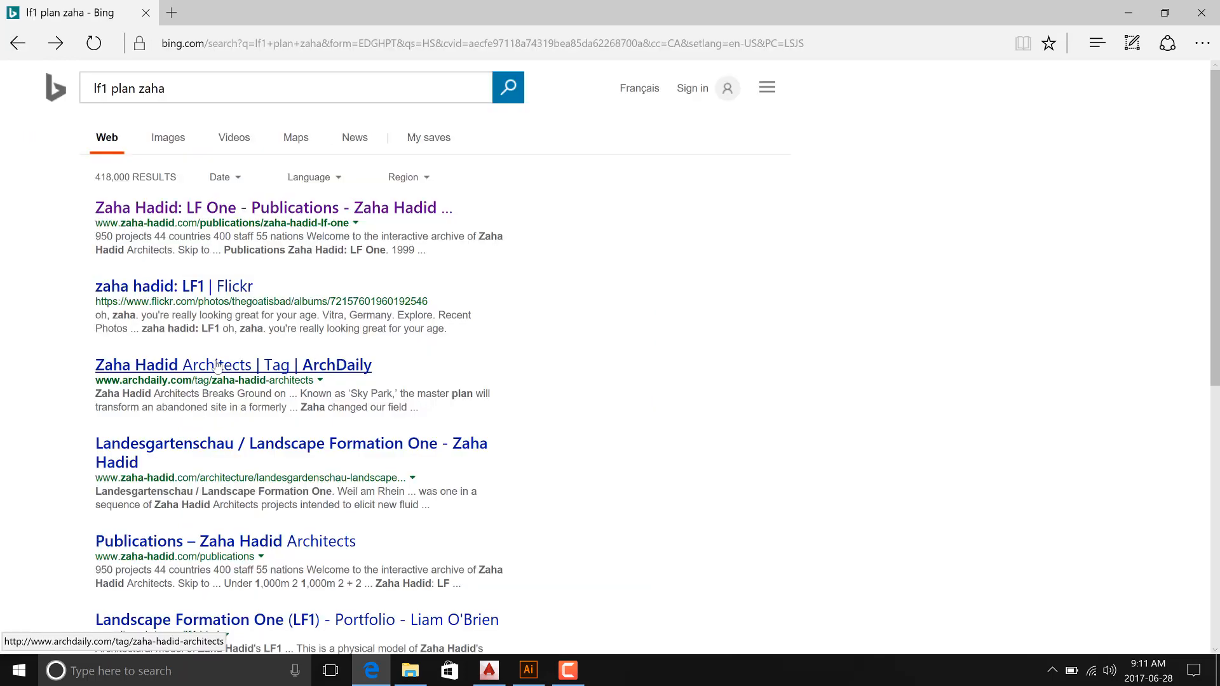
Skim the ArchDaily tag page for Zaha Hadid Architects and return to the search results.
click(217, 365)
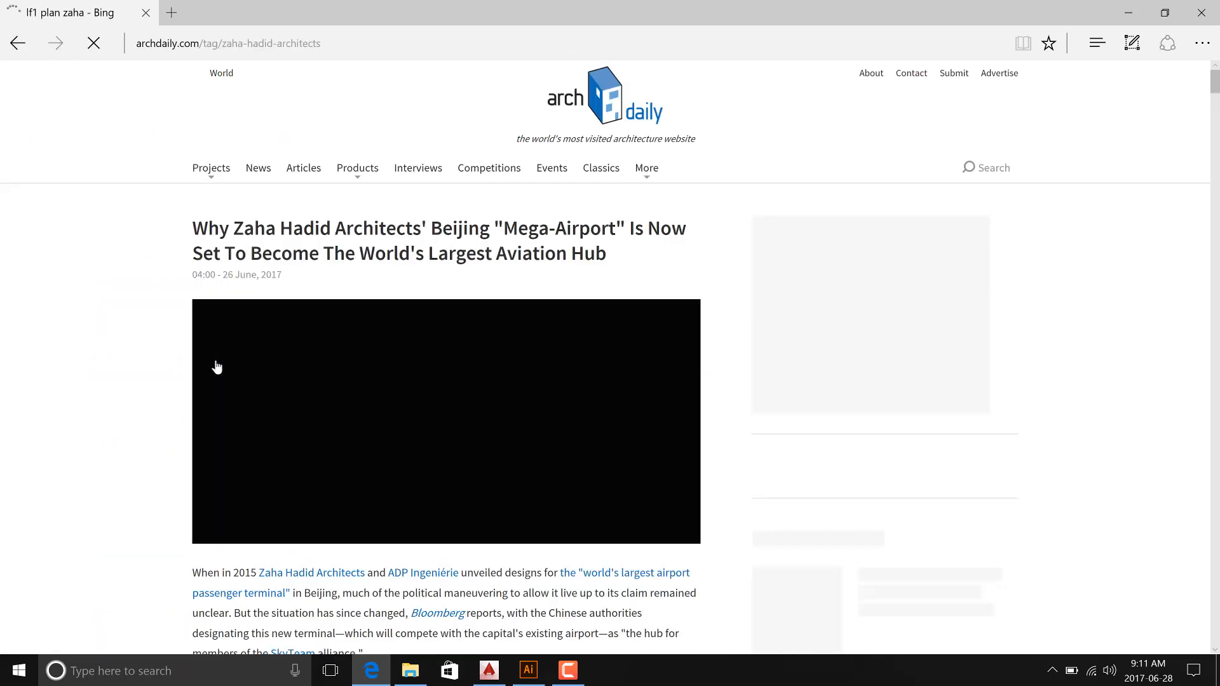
scroll(251, 378, down, 6)
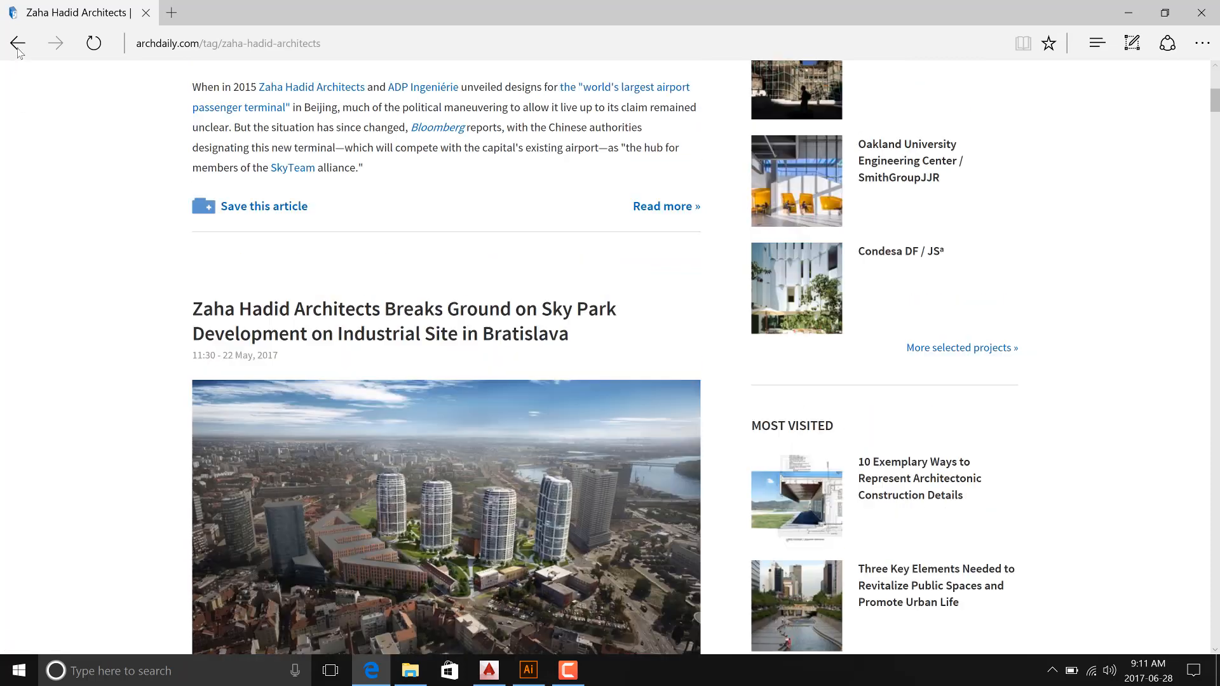
click(17, 48)
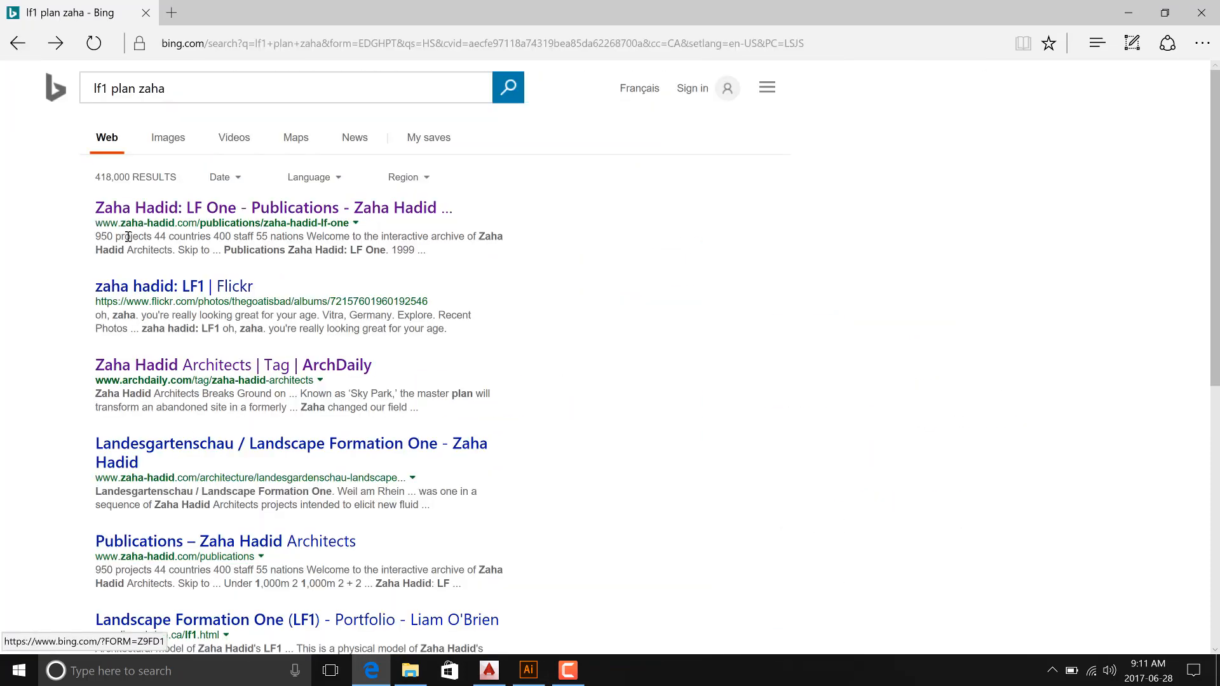
Show the image results for the search and enlarge the aerial photo of the LF1 building.
click(188, 141)
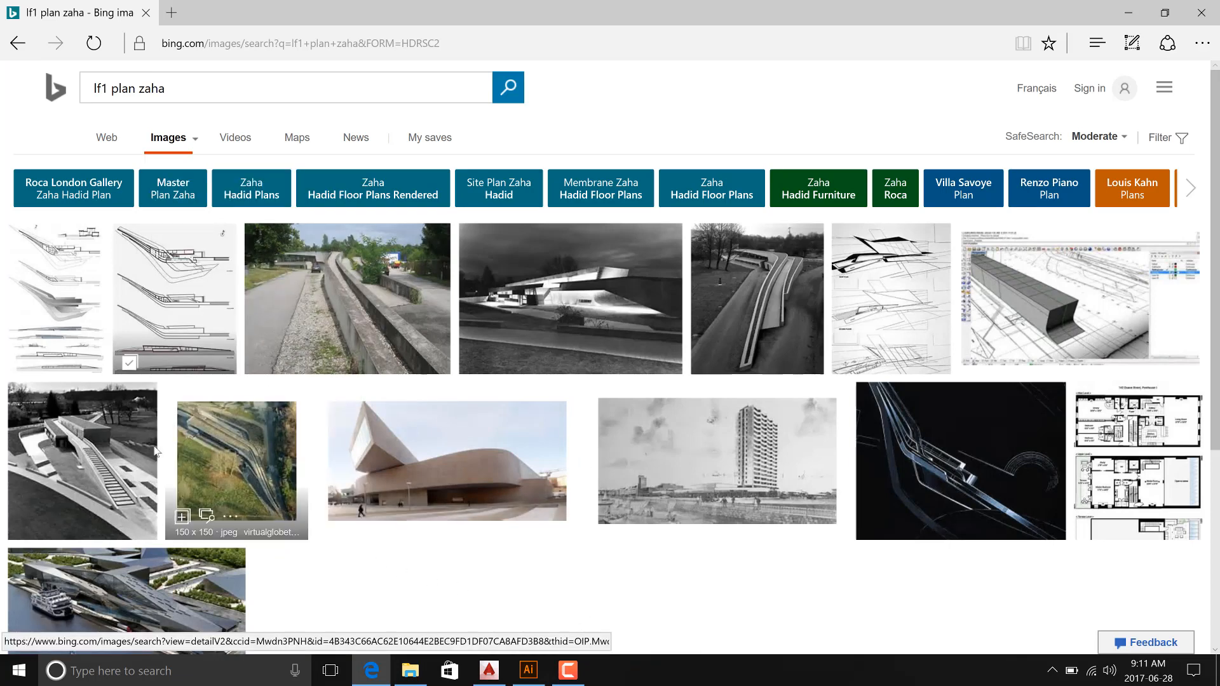
mouse_move(215, 478)
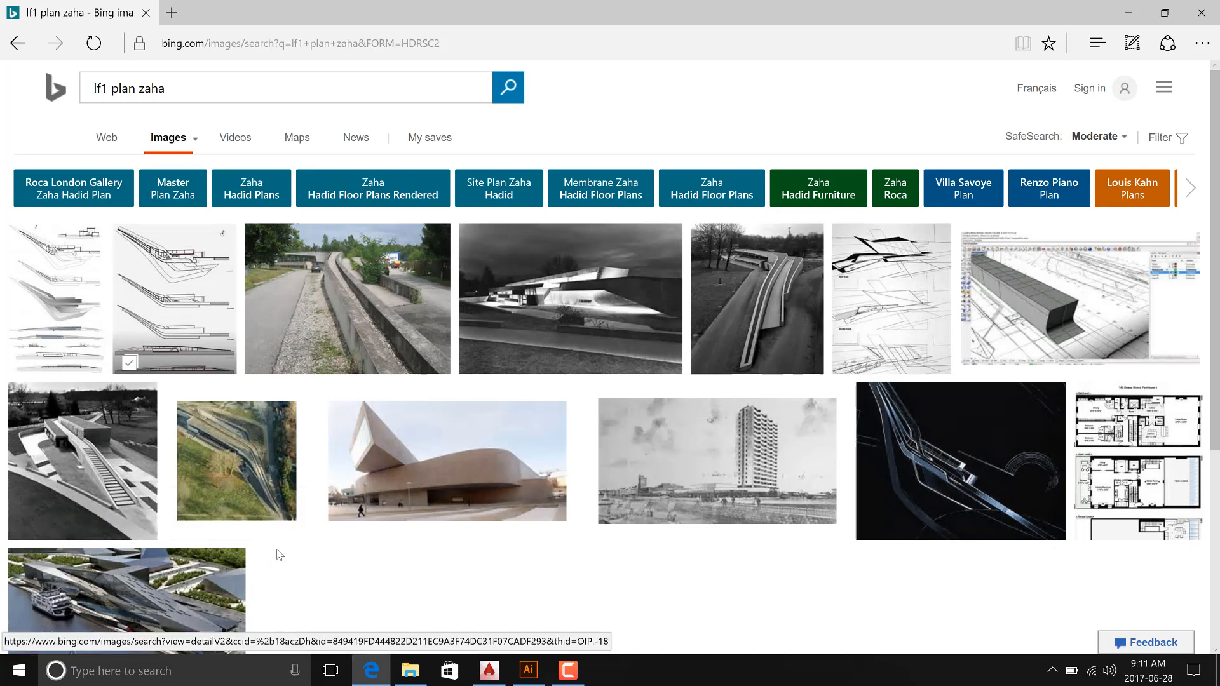
click(242, 474)
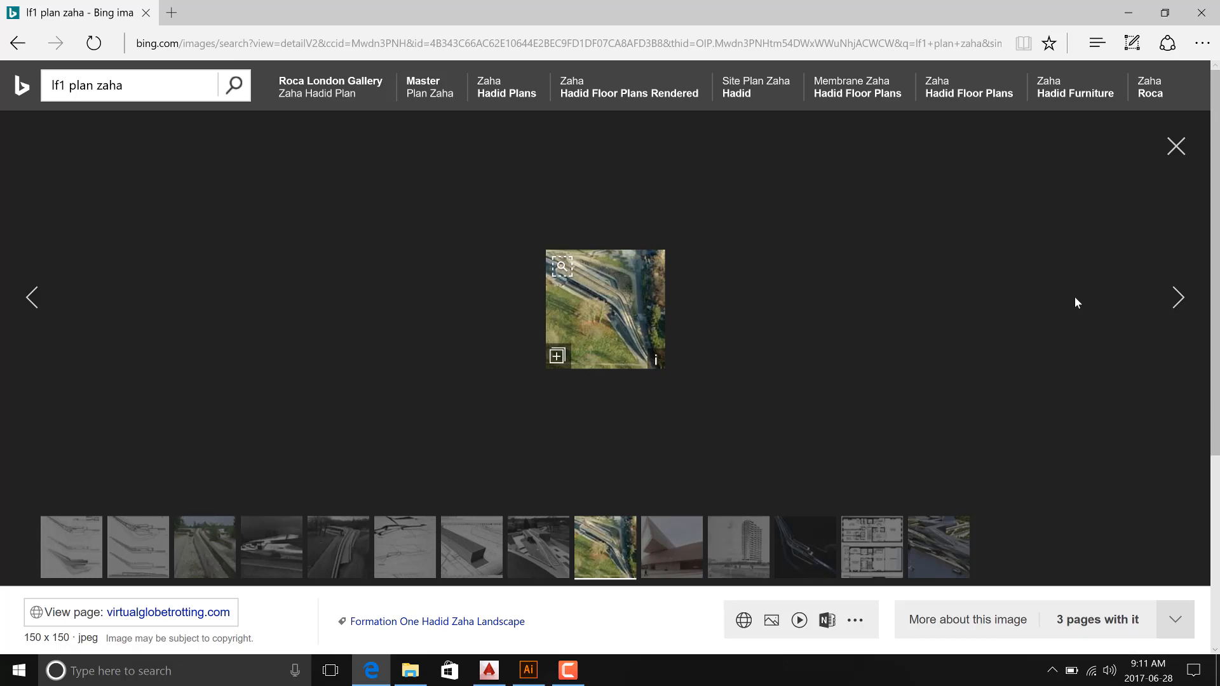
Browse the neighbouring images for photos of the LF1 building and its long walls, and return to the AutoCAD drawing.
click(1176, 307)
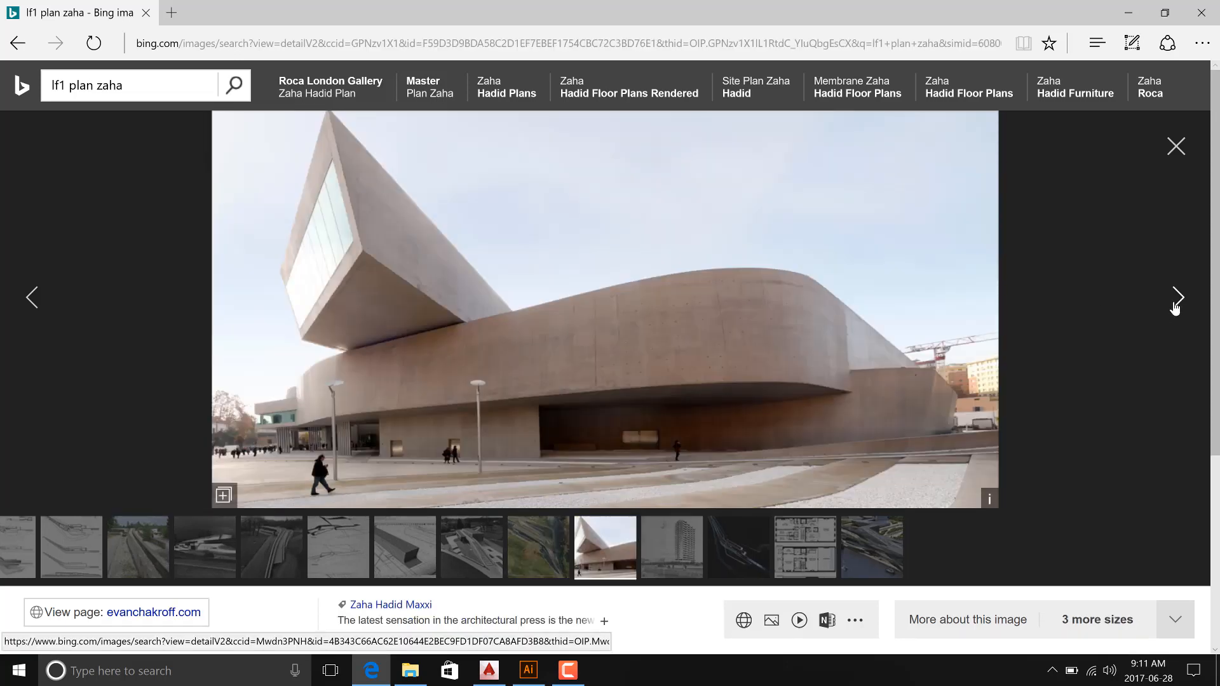
click(1175, 306)
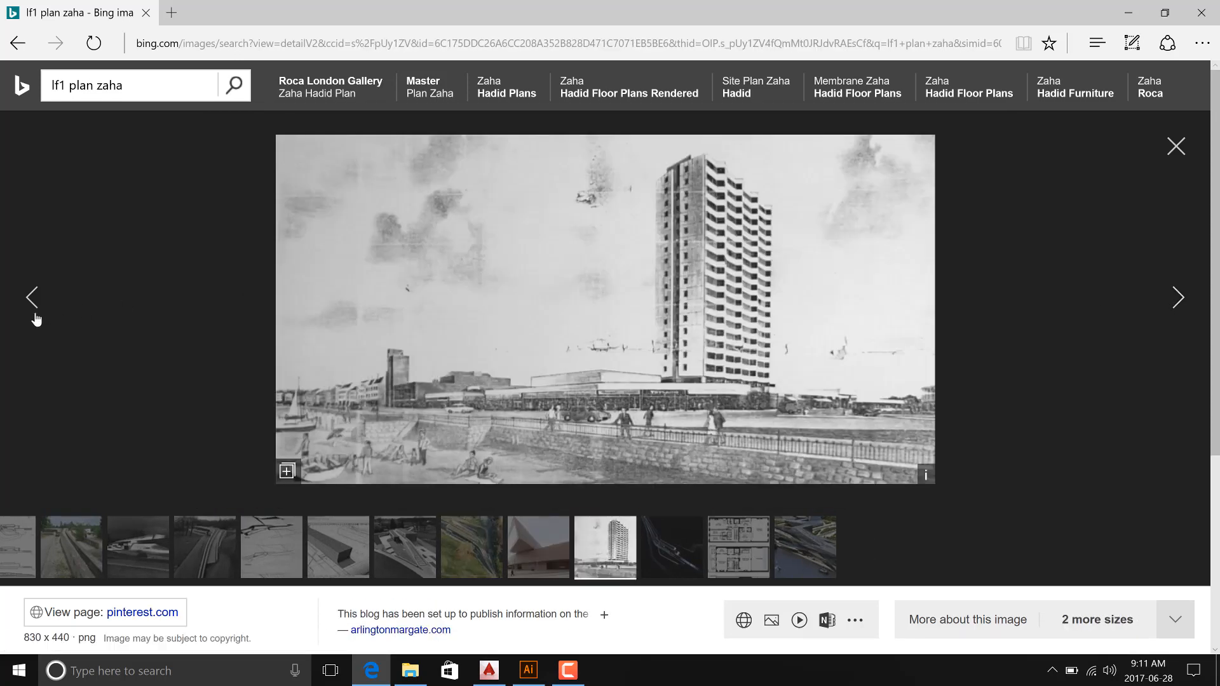
click(31, 302)
click(32, 302)
click(31, 302)
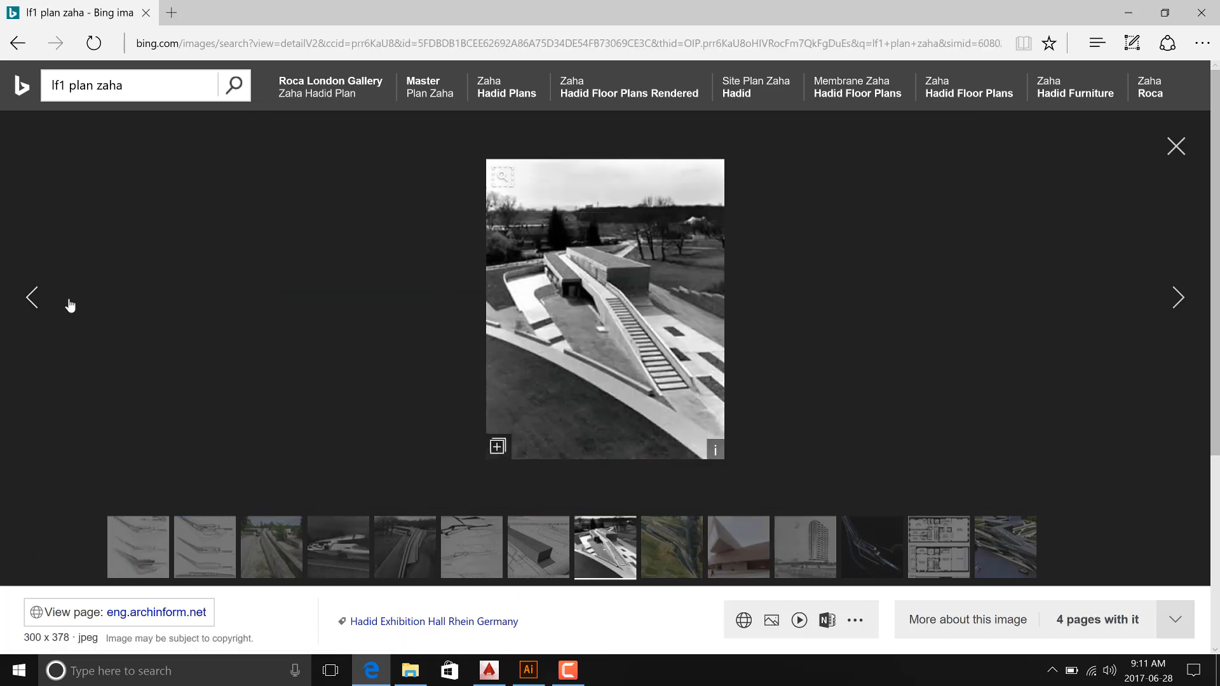
click(34, 302)
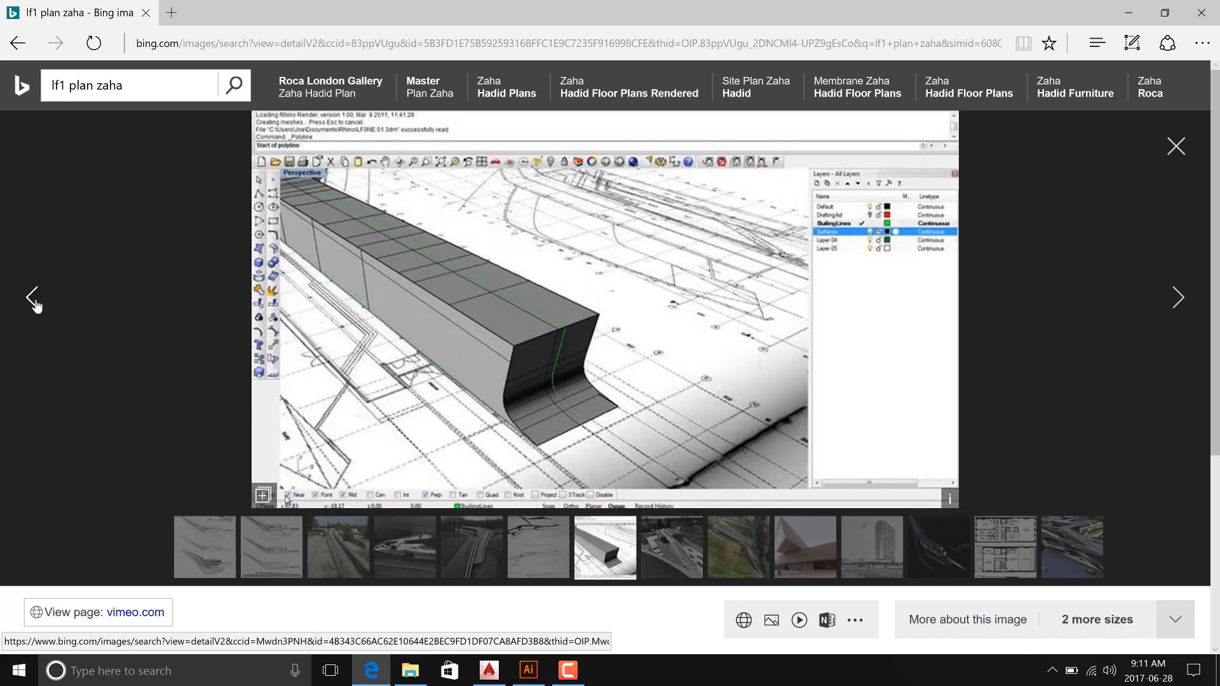
click(34, 302)
click(34, 303)
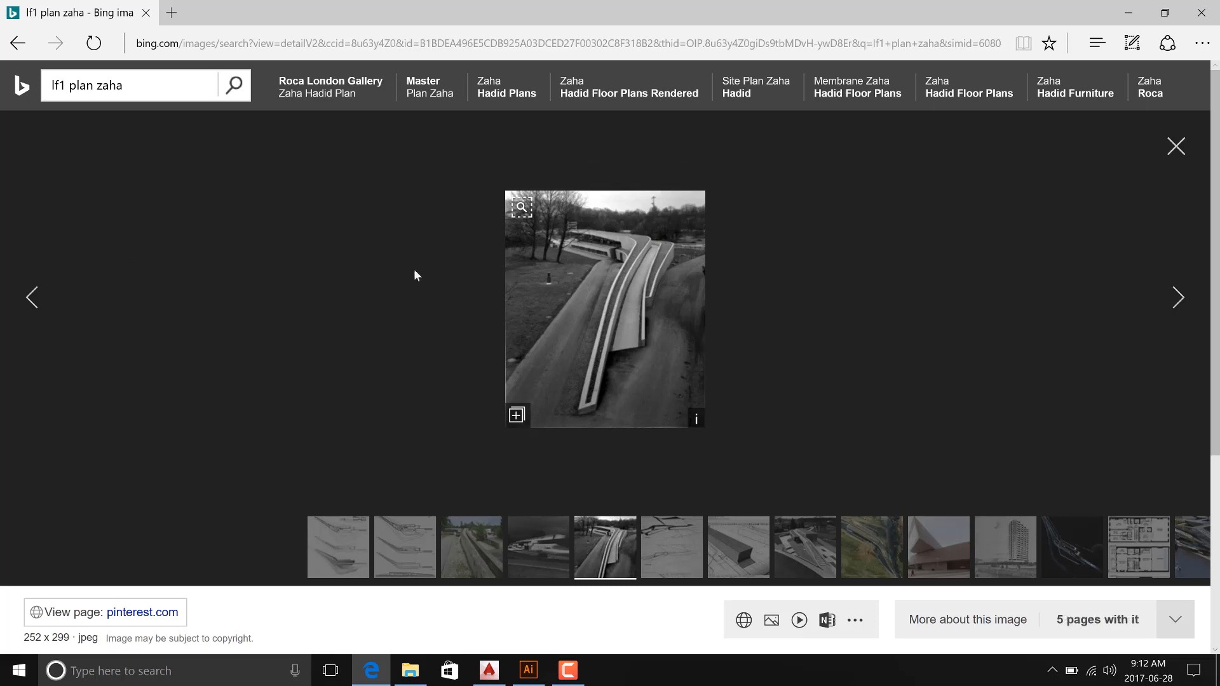
click(28, 314)
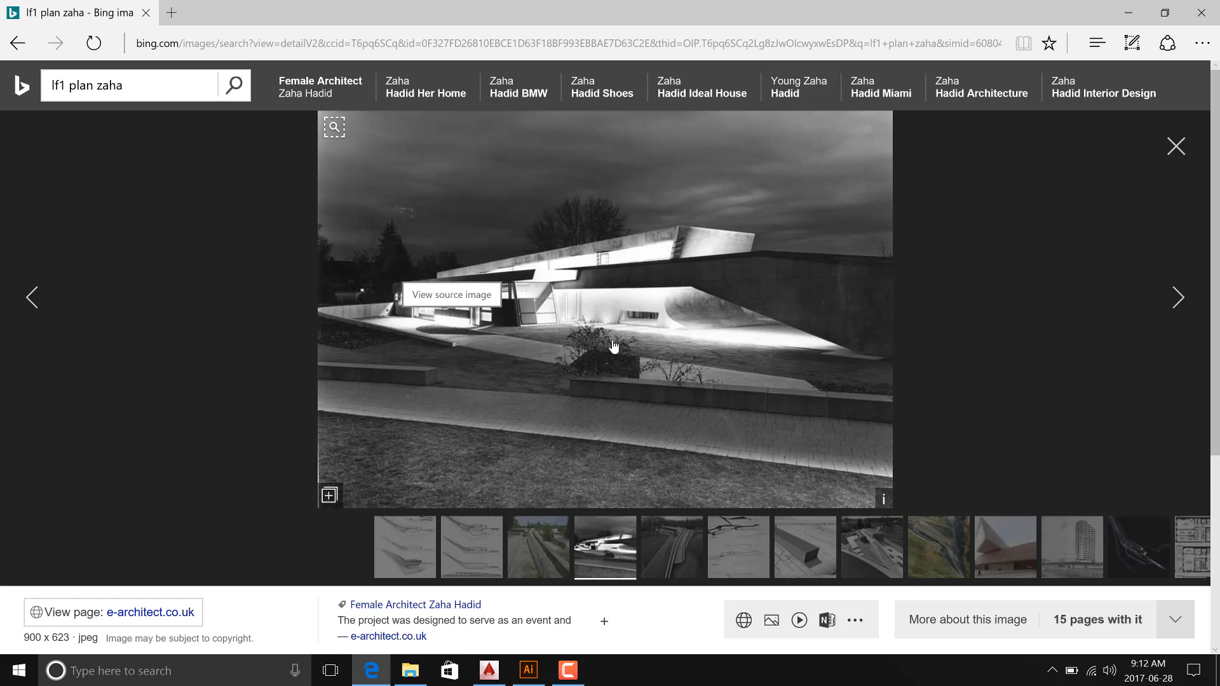
click(31, 298)
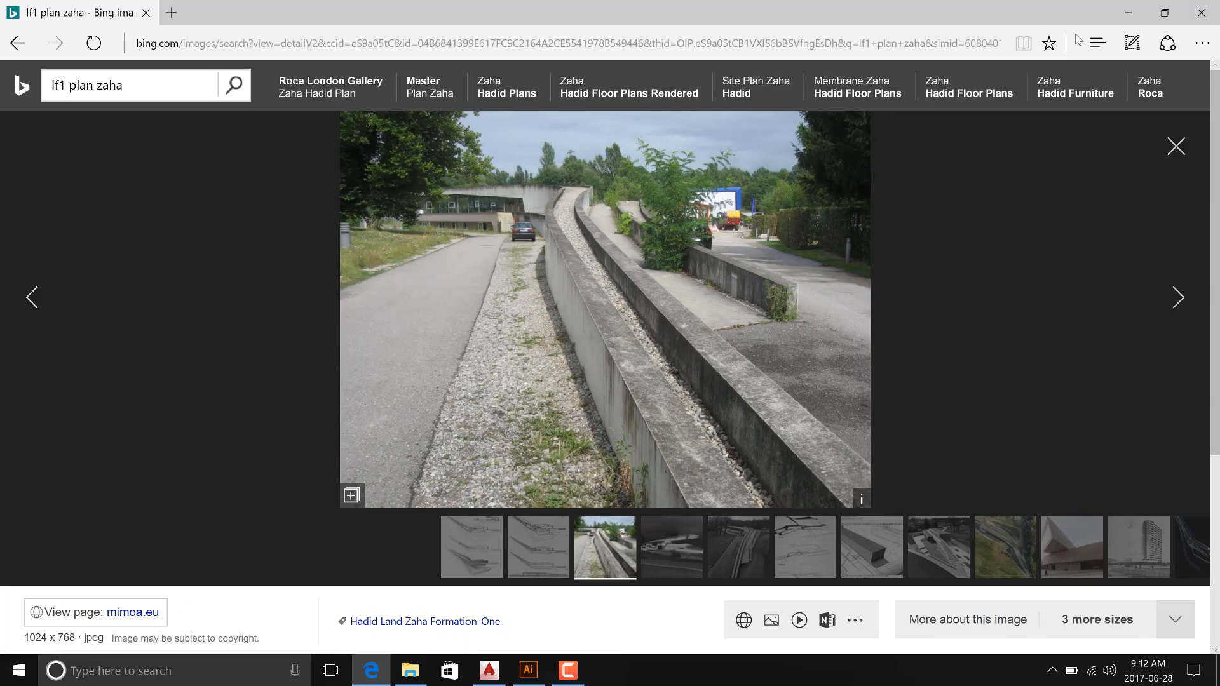
click(1128, 13)
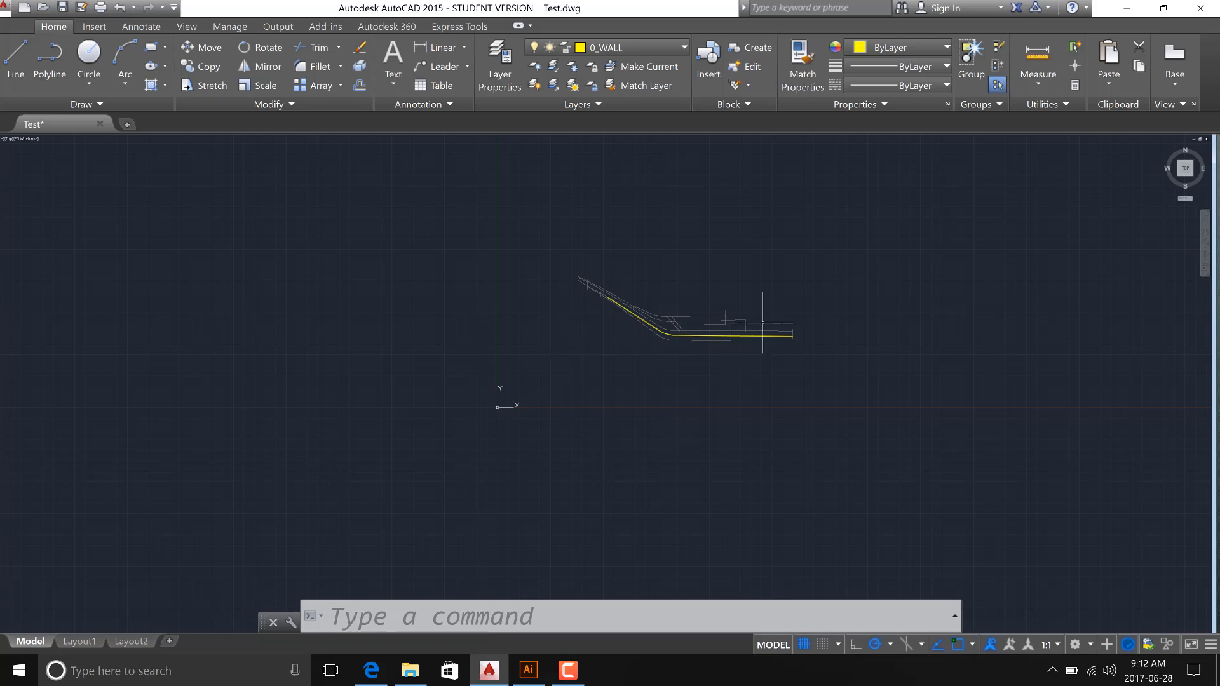
scroll(804, 312, up, 4)
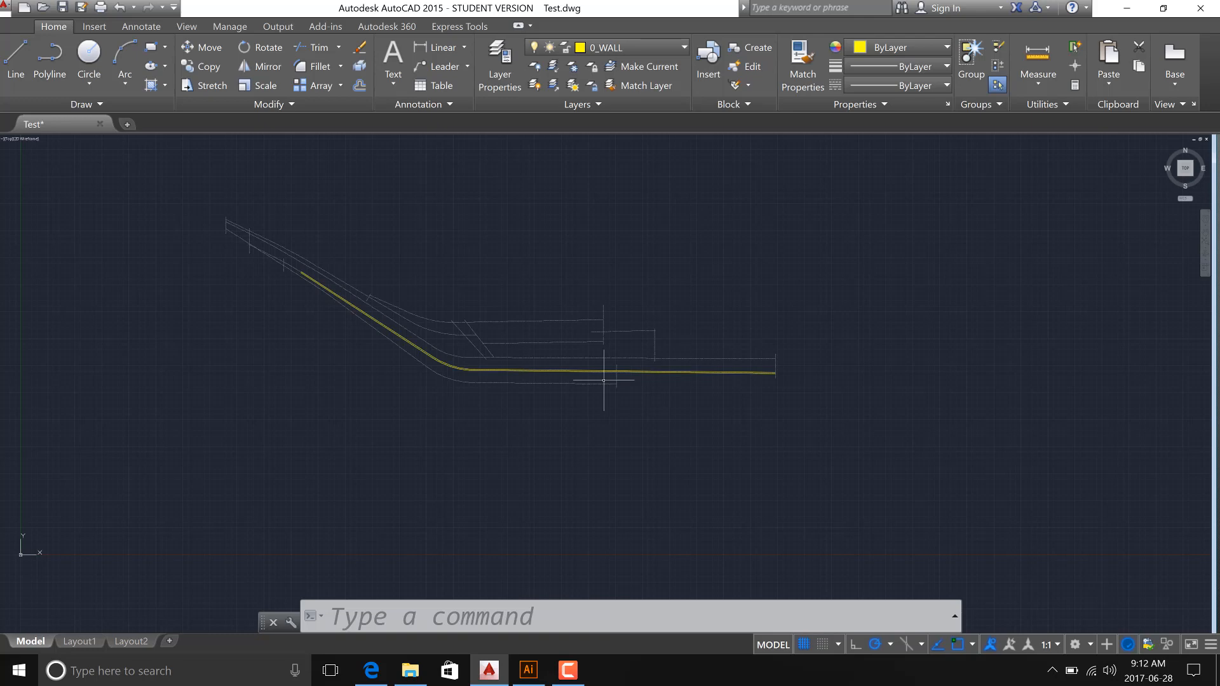
text(r)
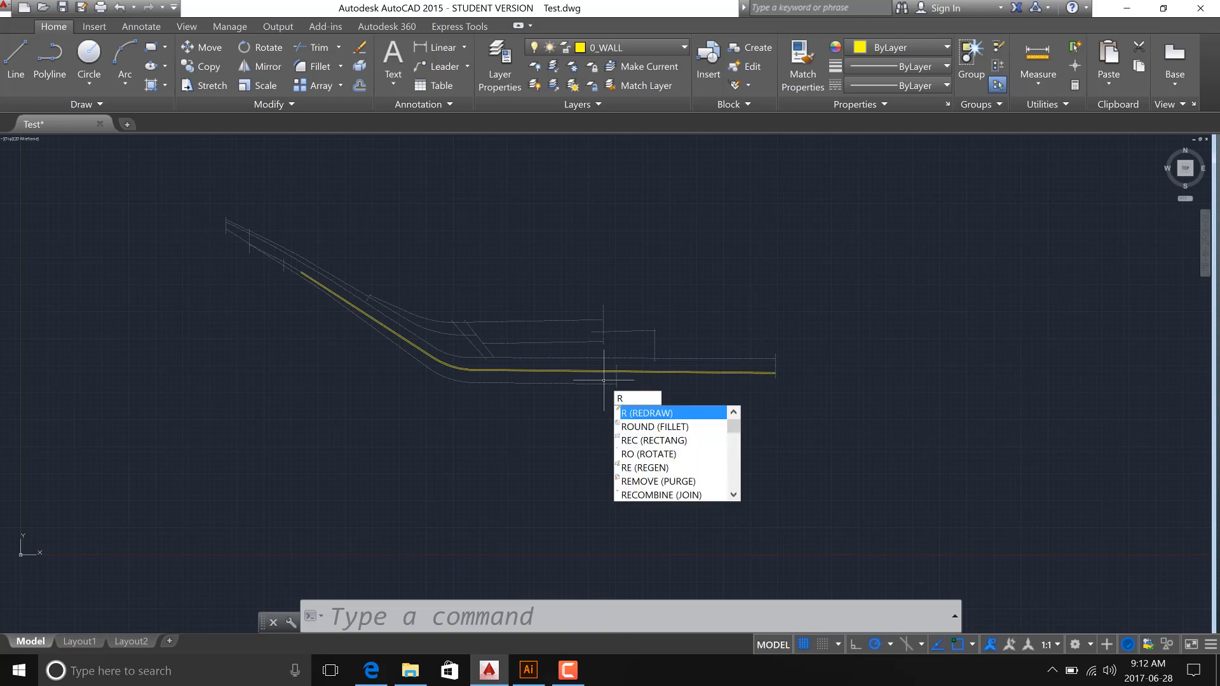
text(`rect)
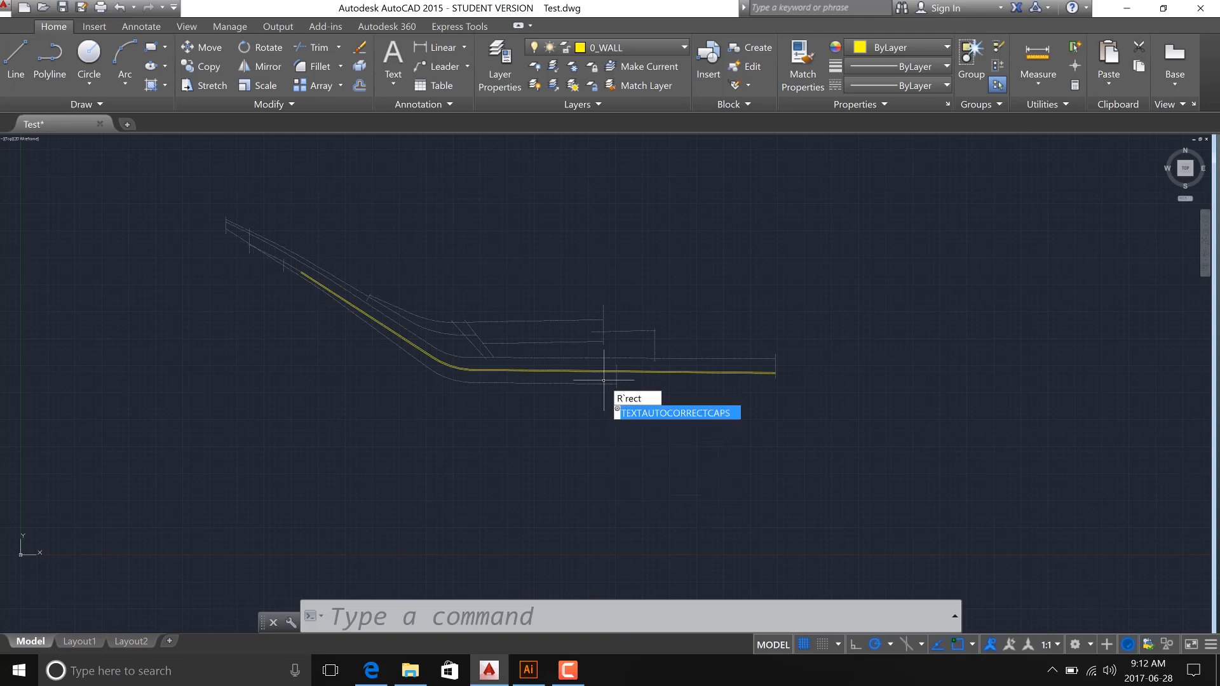
text(ang)
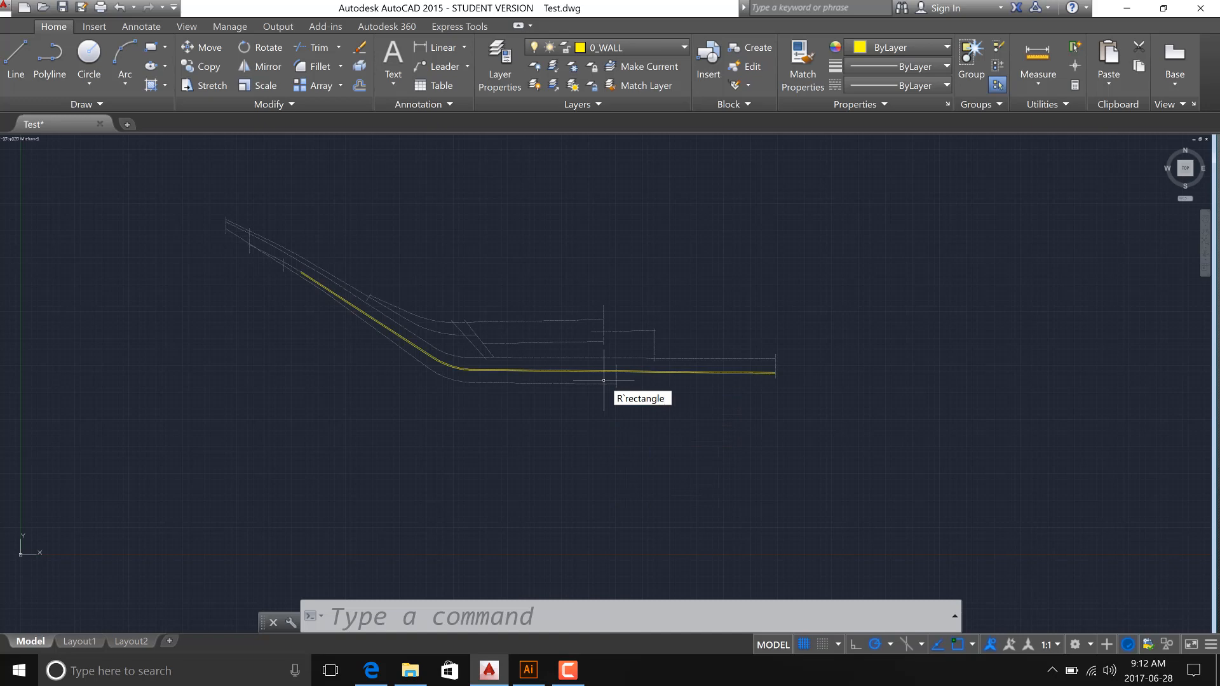
text(le)
key(Return)
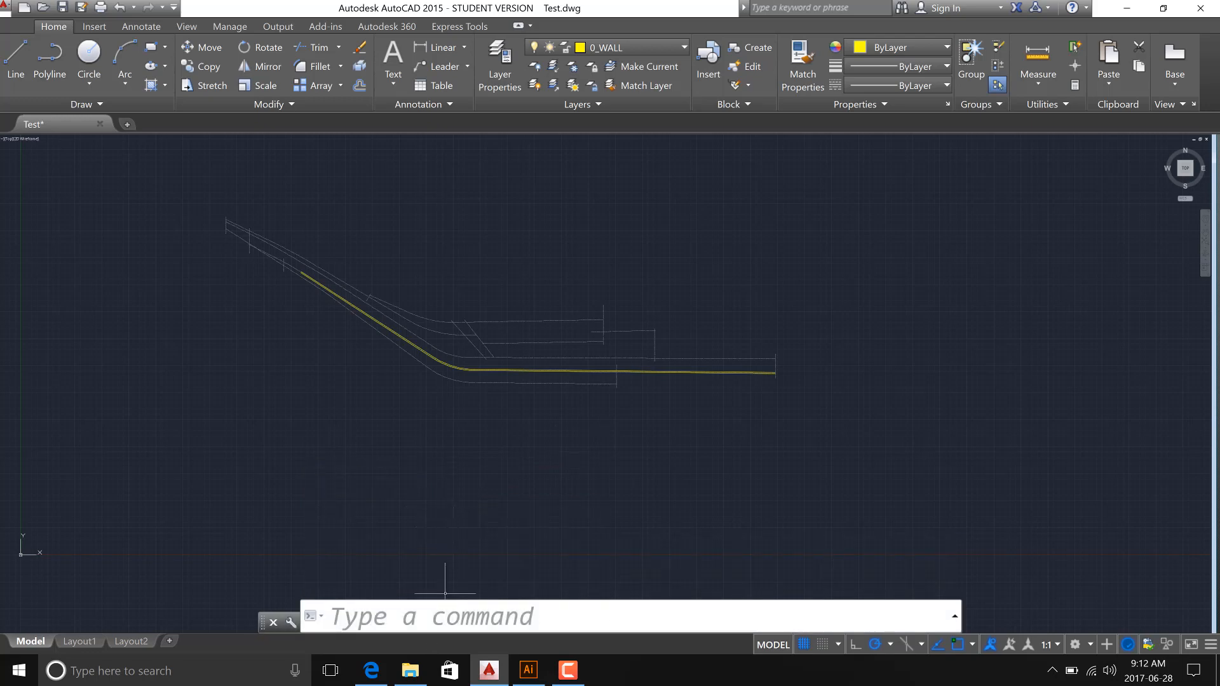
click(542, 484)
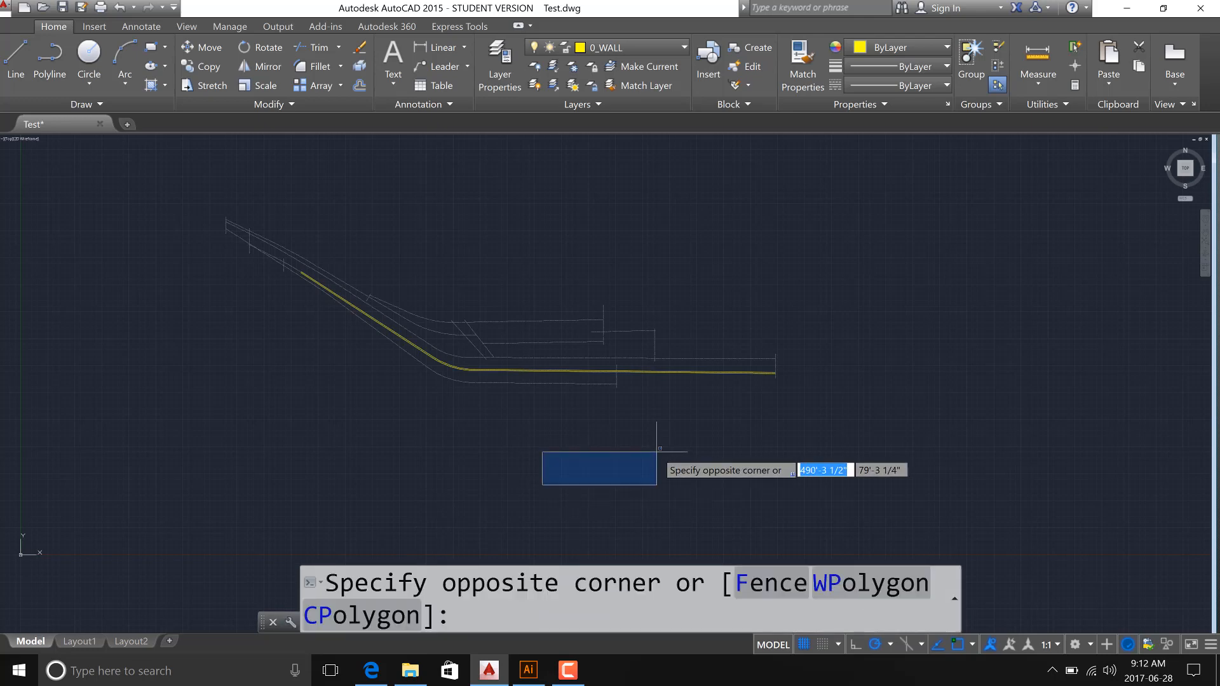
key(Escape)
key(Escape)
key(Escape)
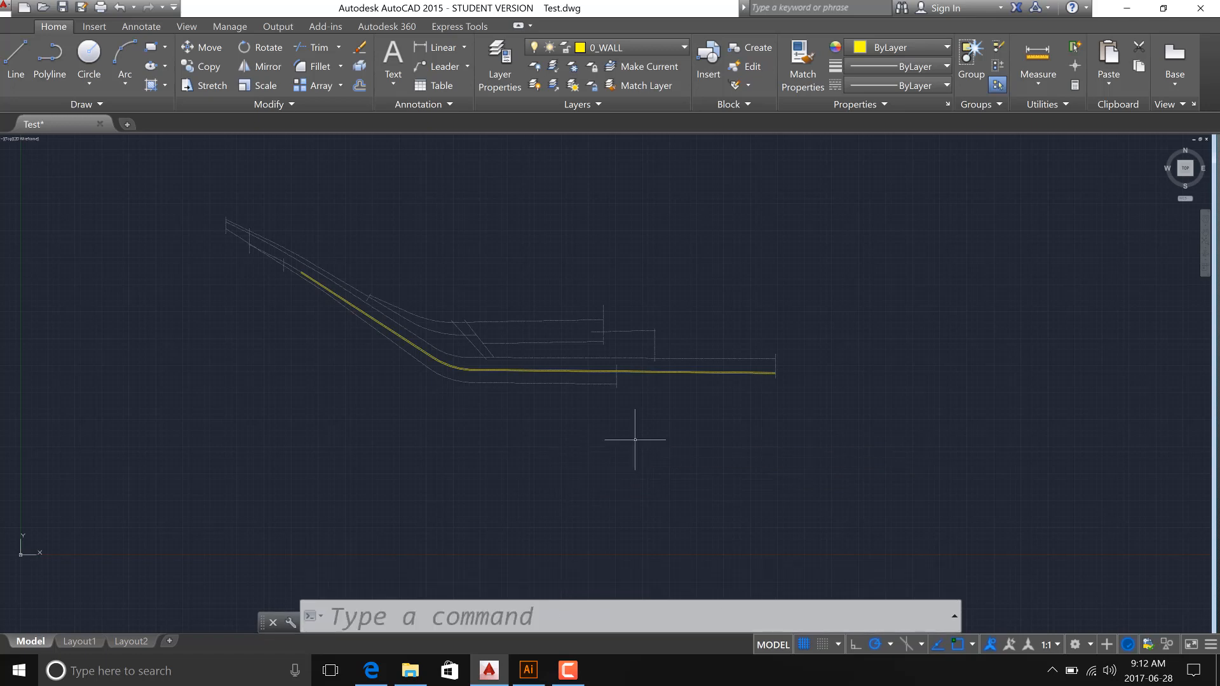
Draw a 17 by 11 rectangle in the empty area below the wall plan and shift the command line out of the way.
text(re)
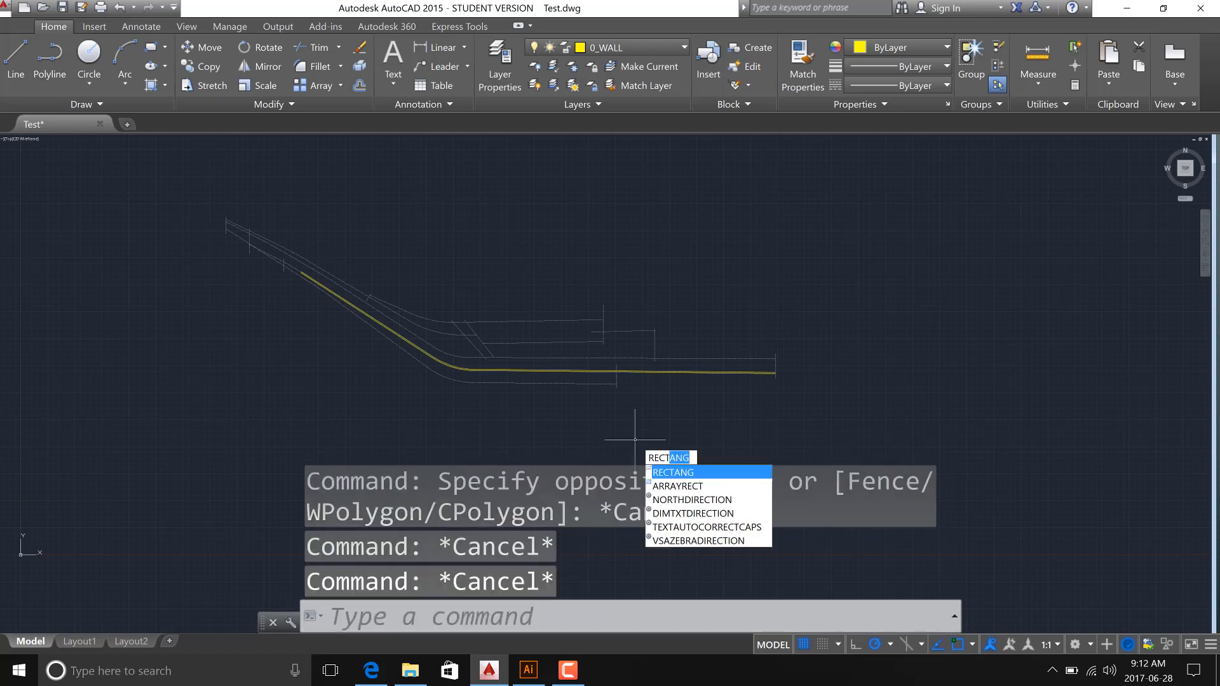
key(Return)
click(623, 486)
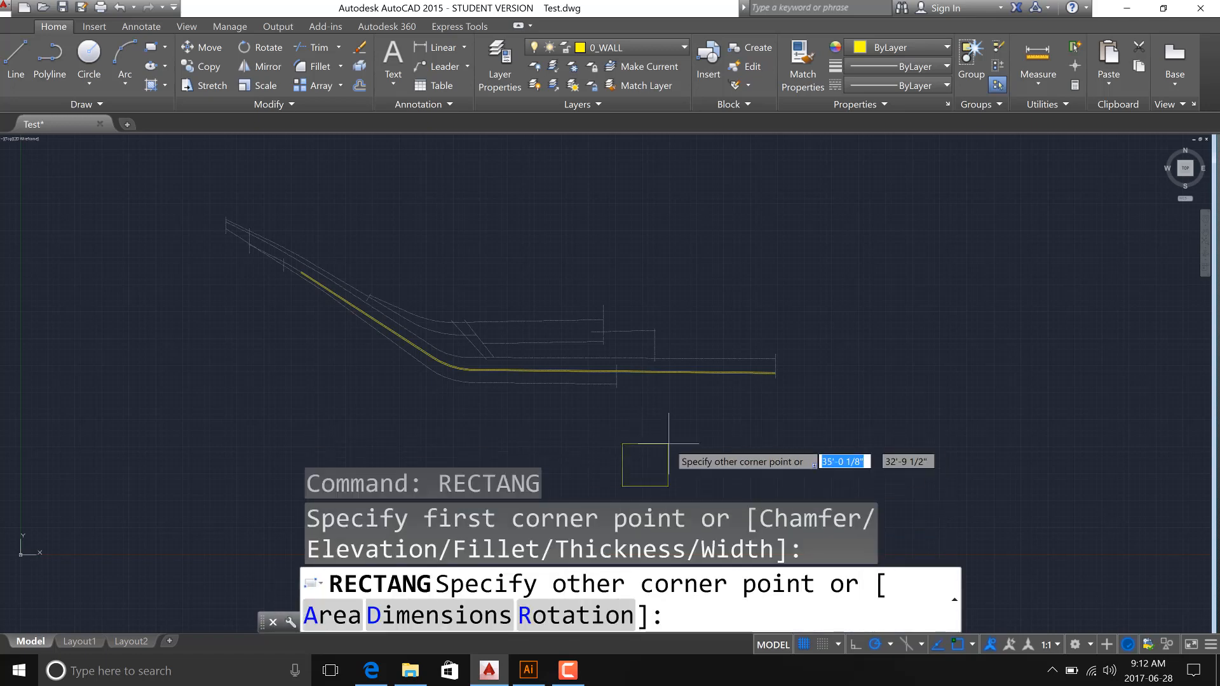
text(@)
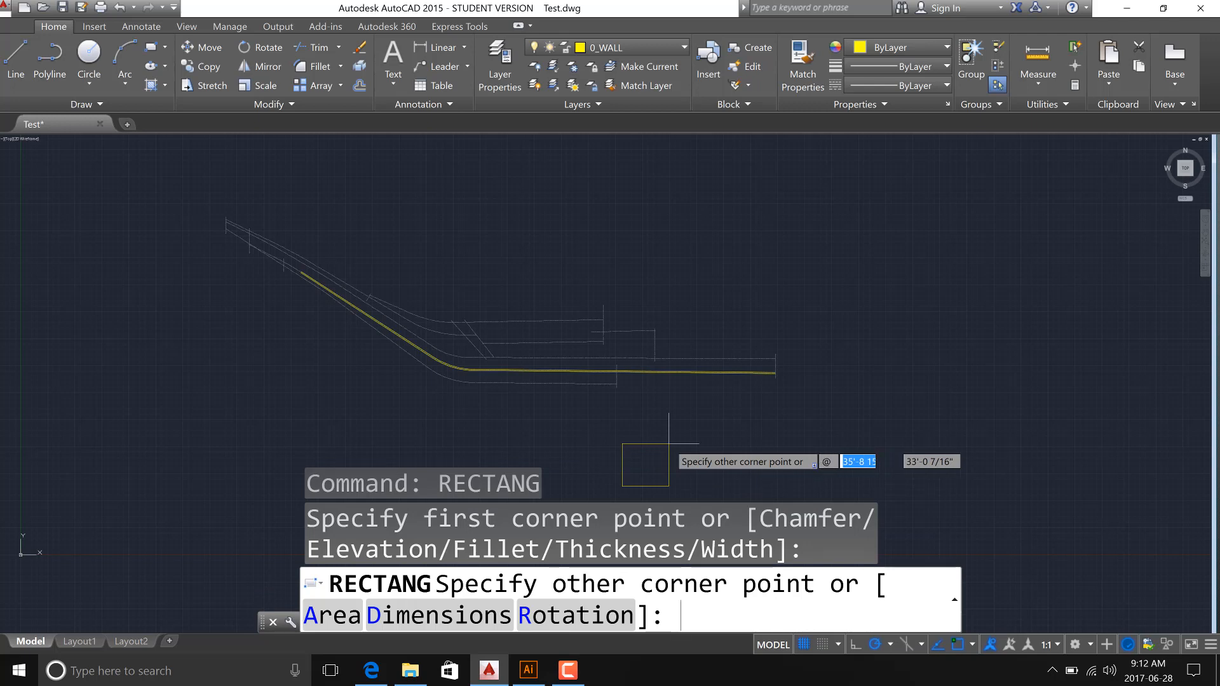
text(17)
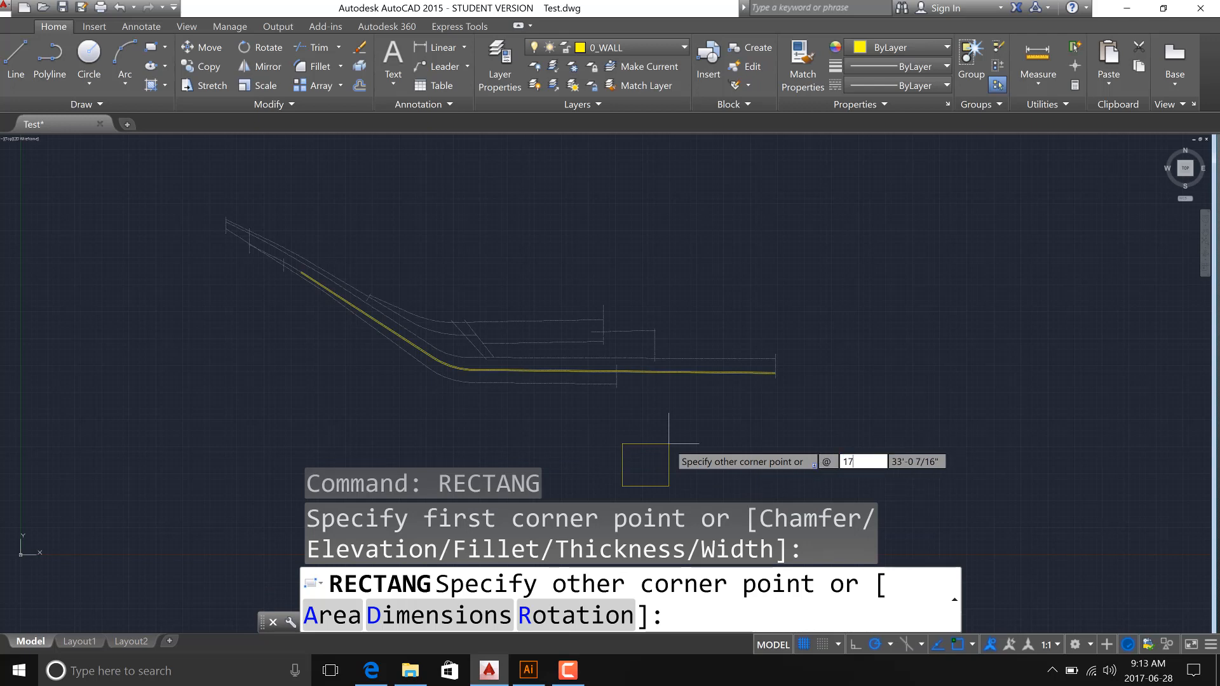
text(,11)
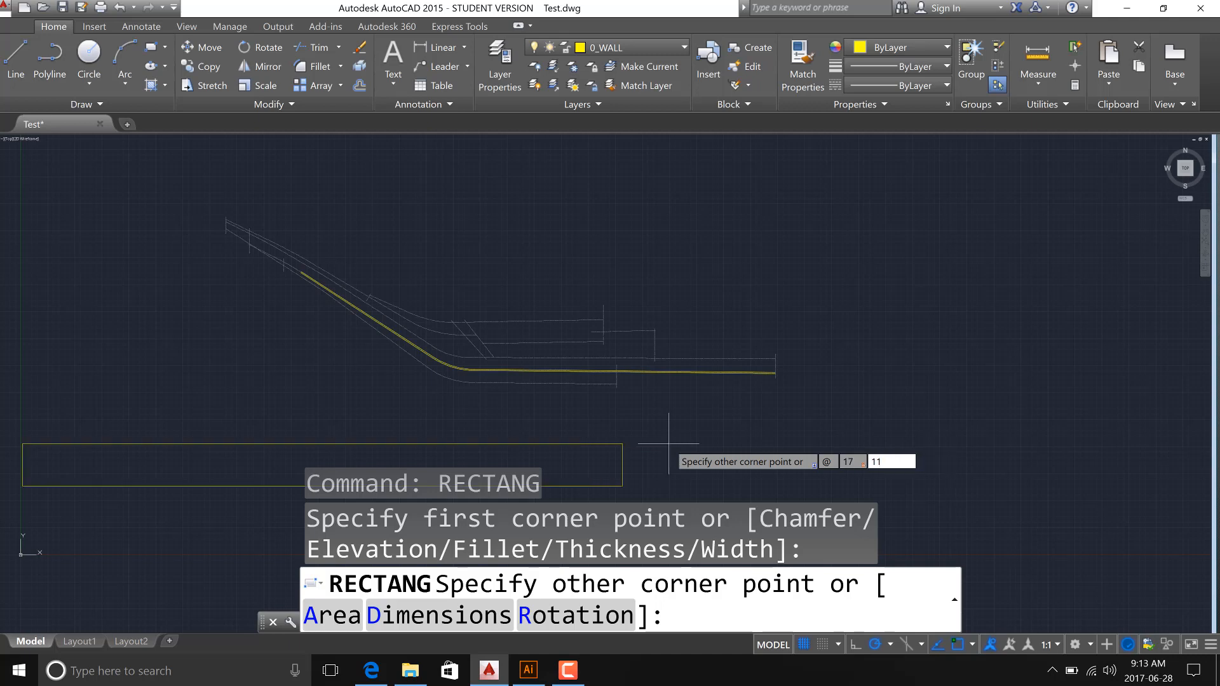
key(Return)
scroll(588, 431, up, 2)
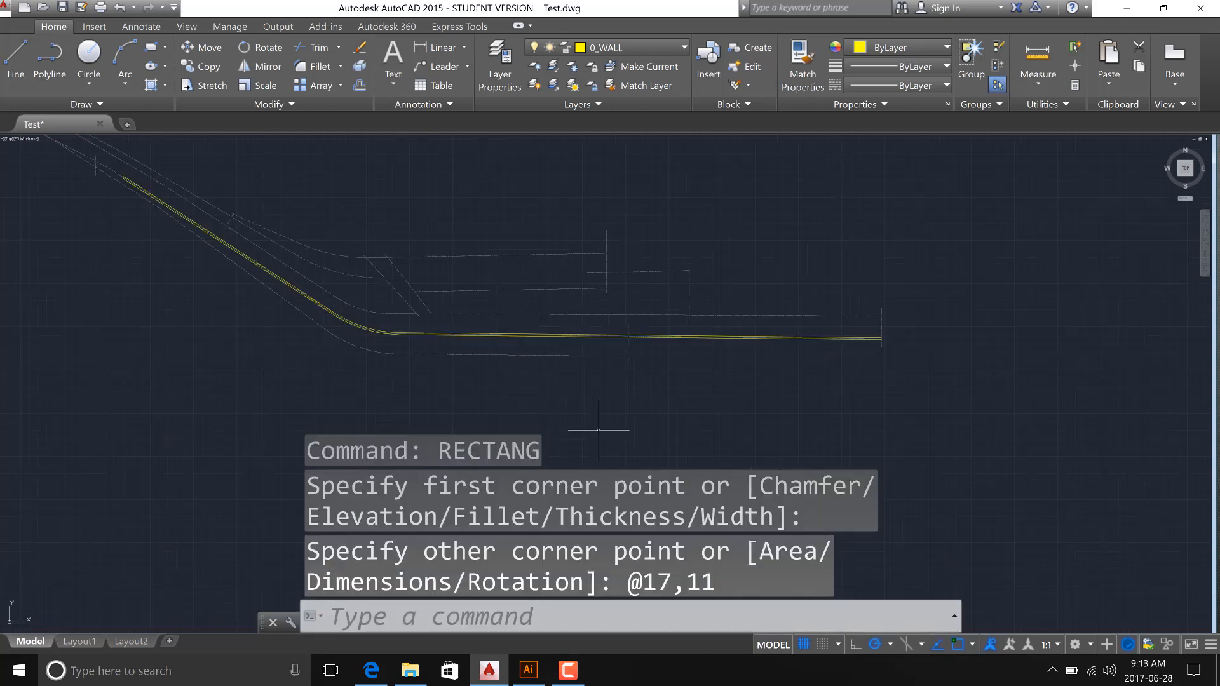
middle_drag(592, 357, 534, 189)
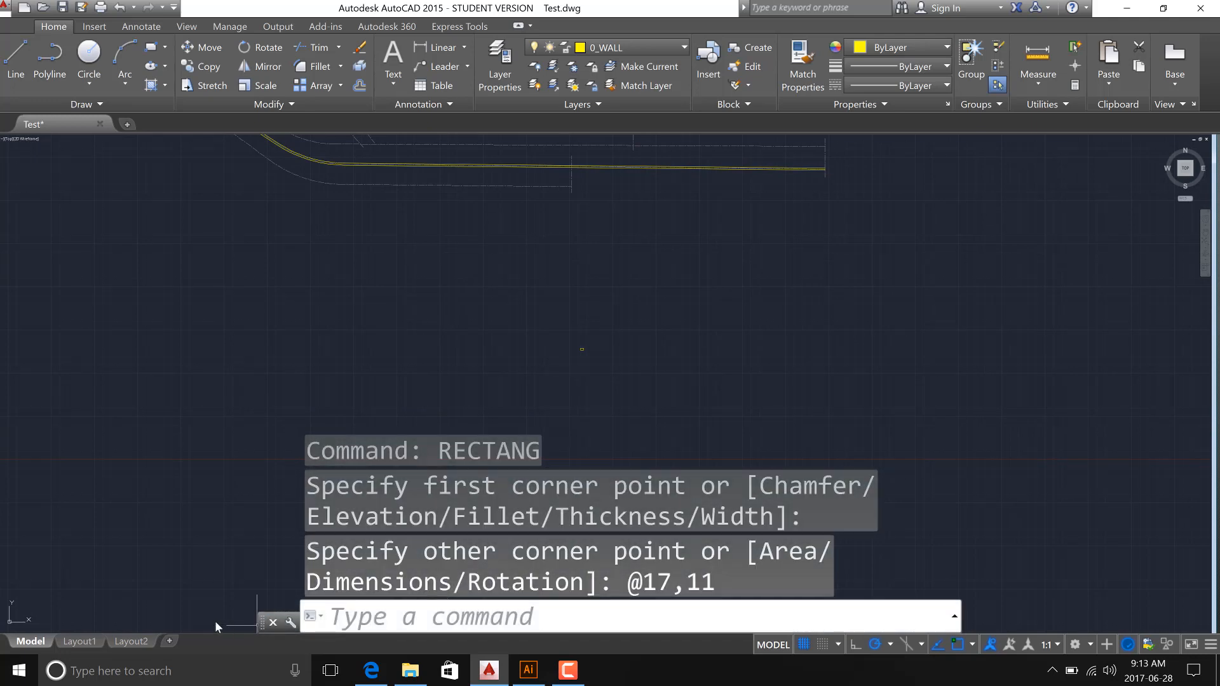
drag(263, 621, 5, 622)
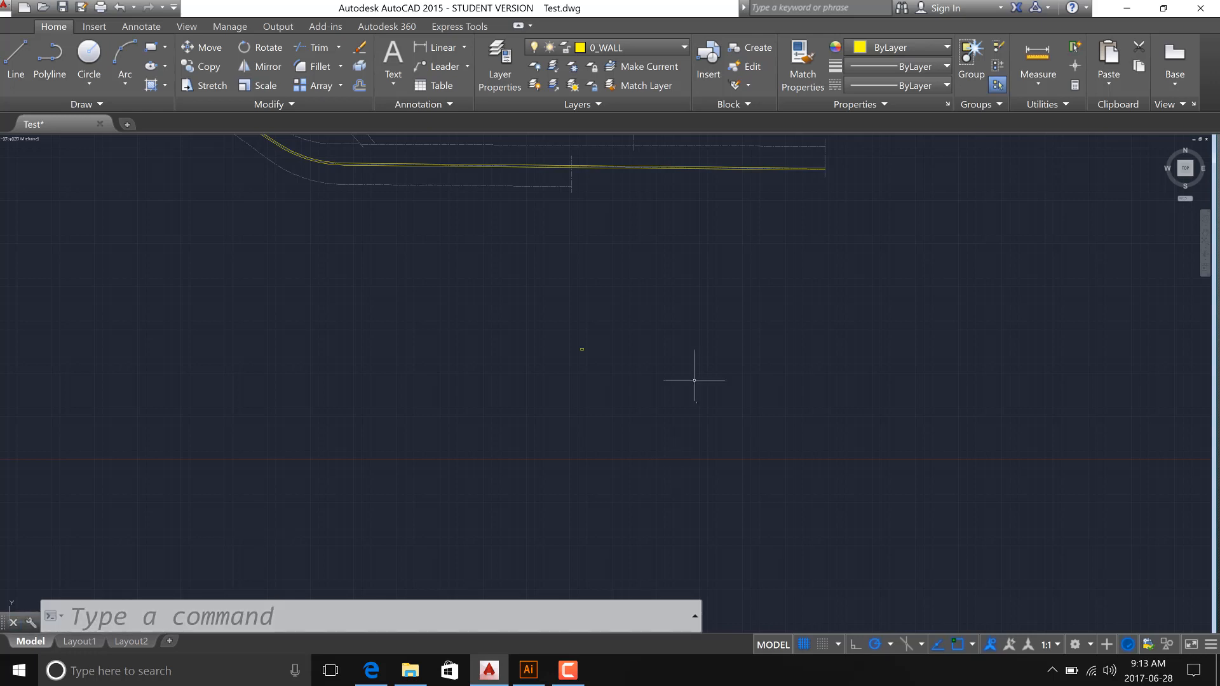
Scale the small rectangle by a factor of 96 from its lower-left corner and compare it with the wall plan.
scroll(574, 346, up, 5)
click(595, 310)
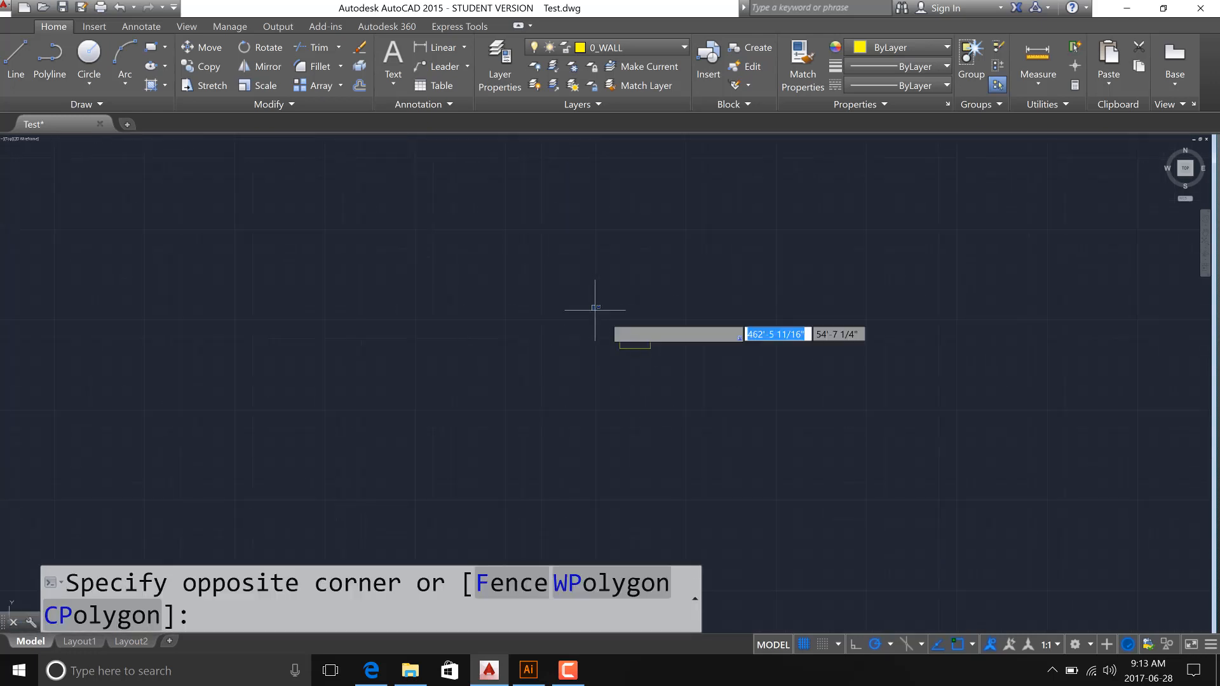
click(694, 384)
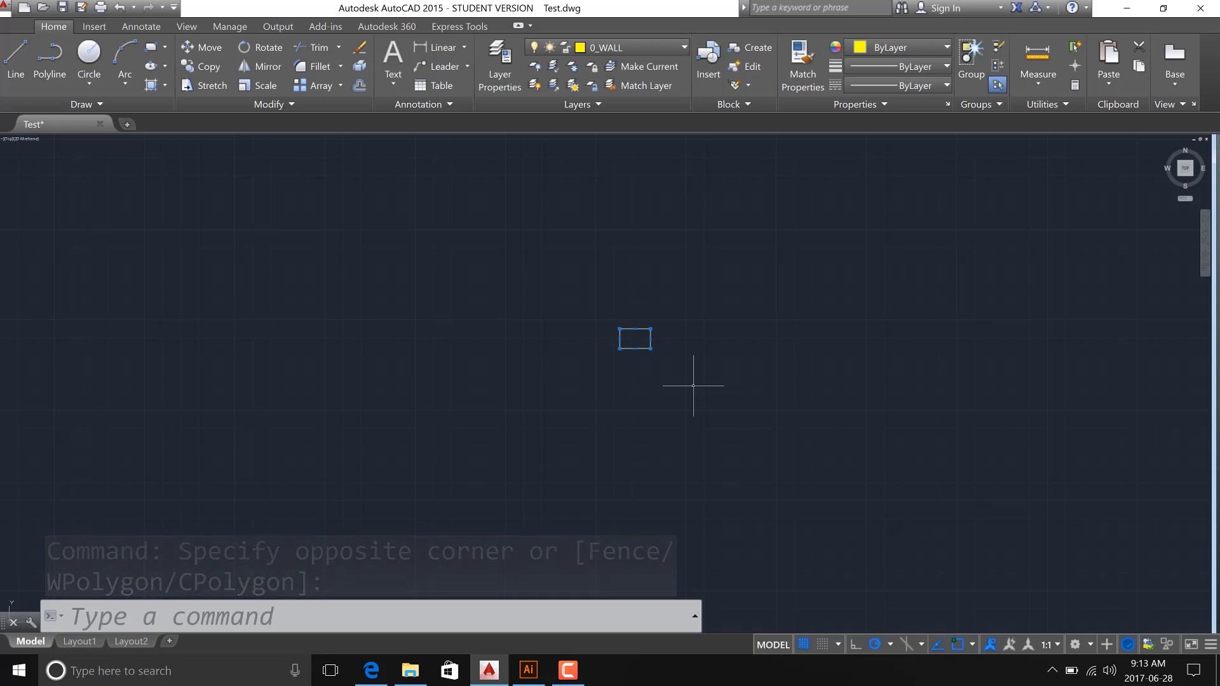
text(sca)
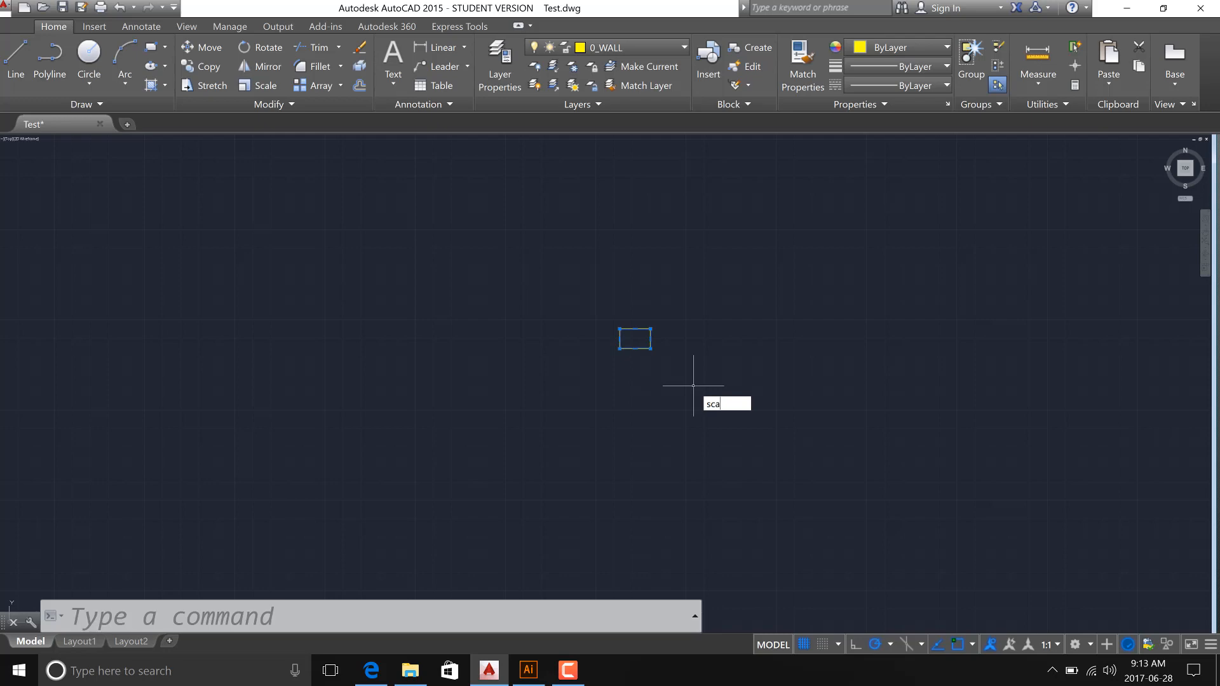
key(Return)
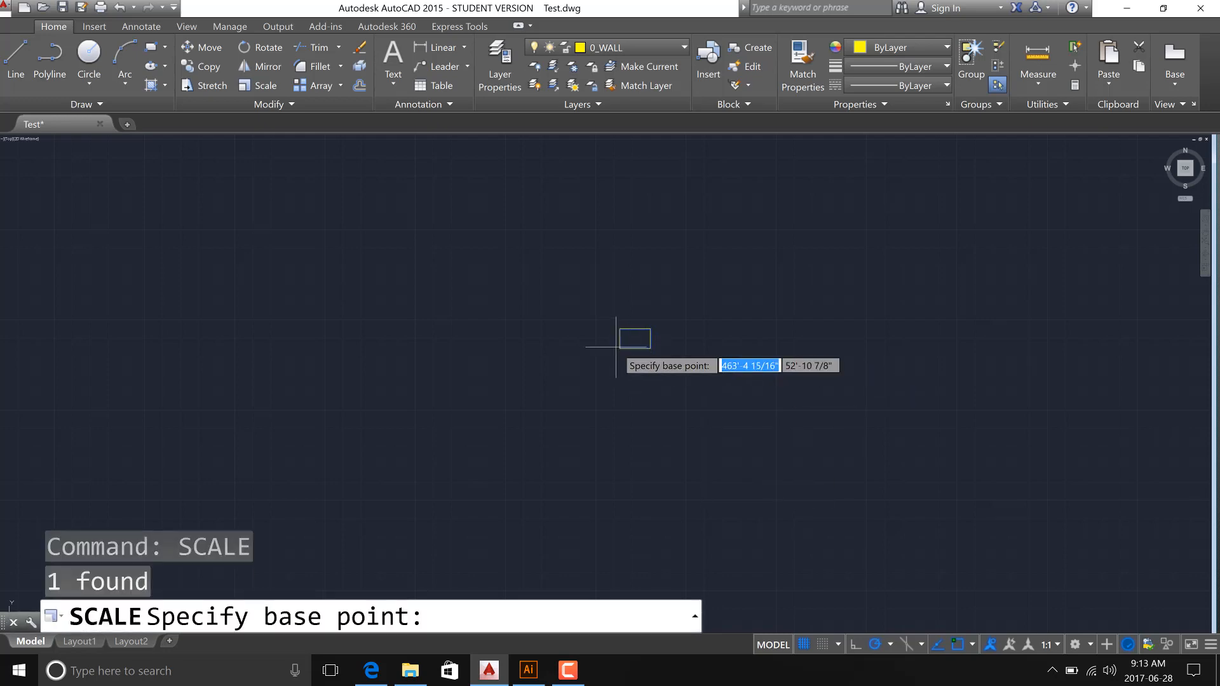
click(621, 349)
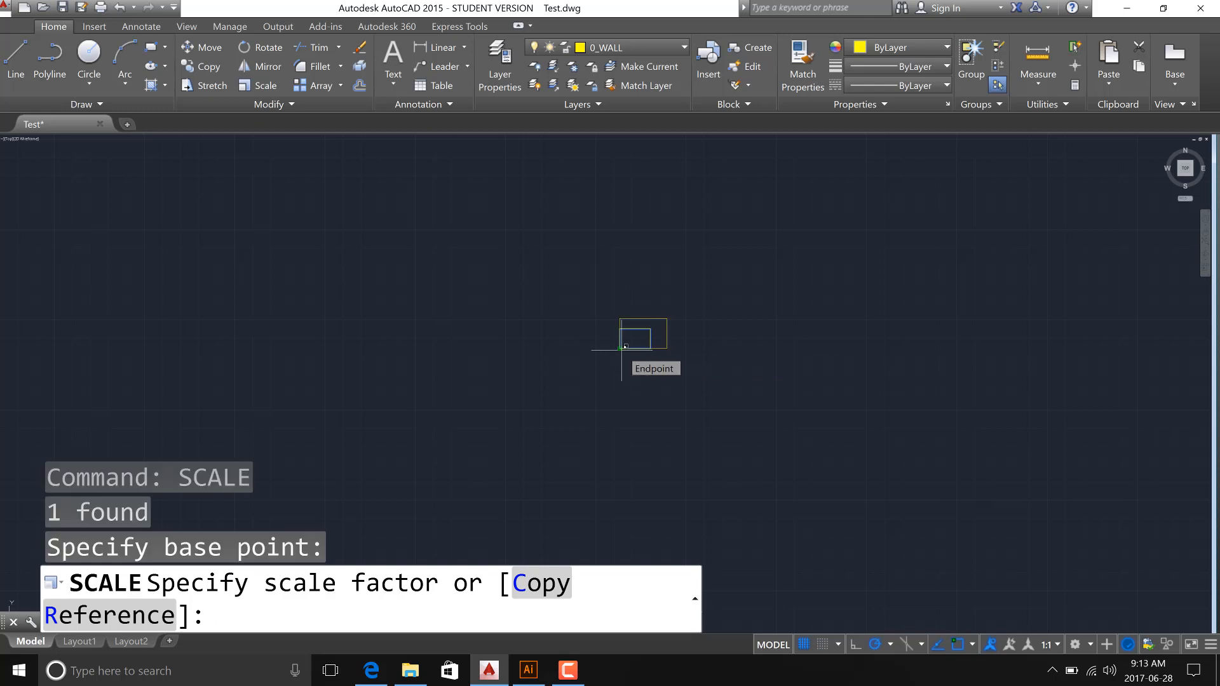
text(9)
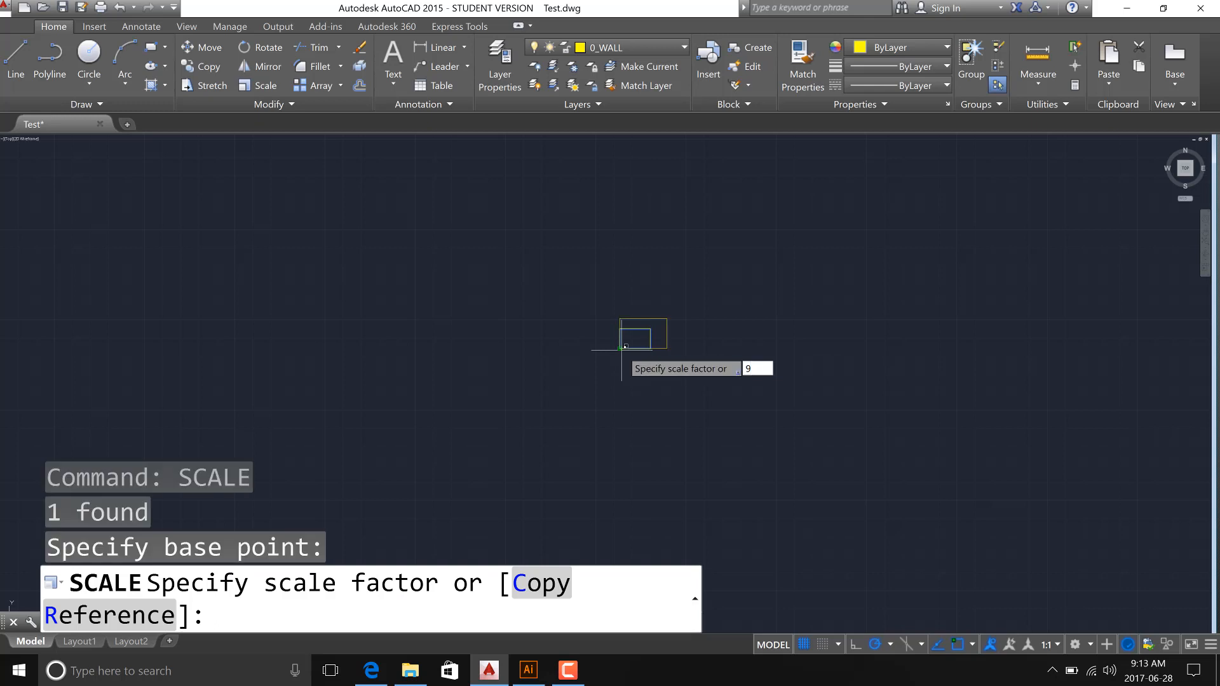
text(6)
key(Return)
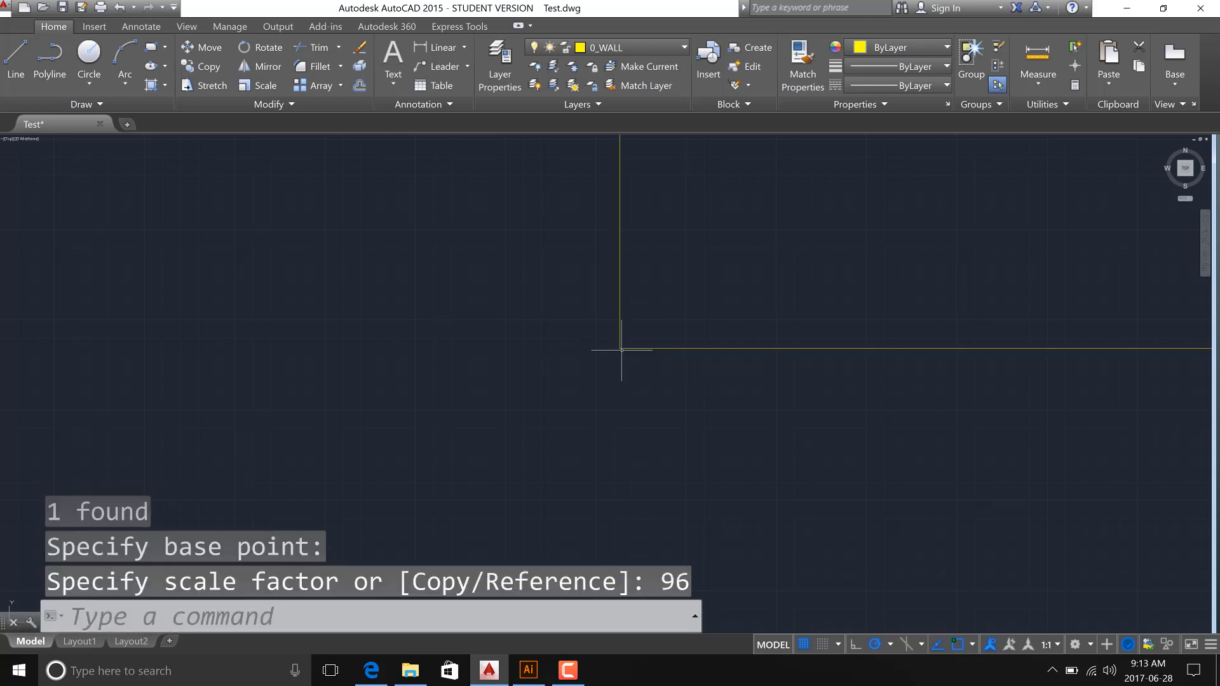
scroll(530, 416, down, 4)
scroll(536, 423, down, 5)
scroll(536, 416, up, 5)
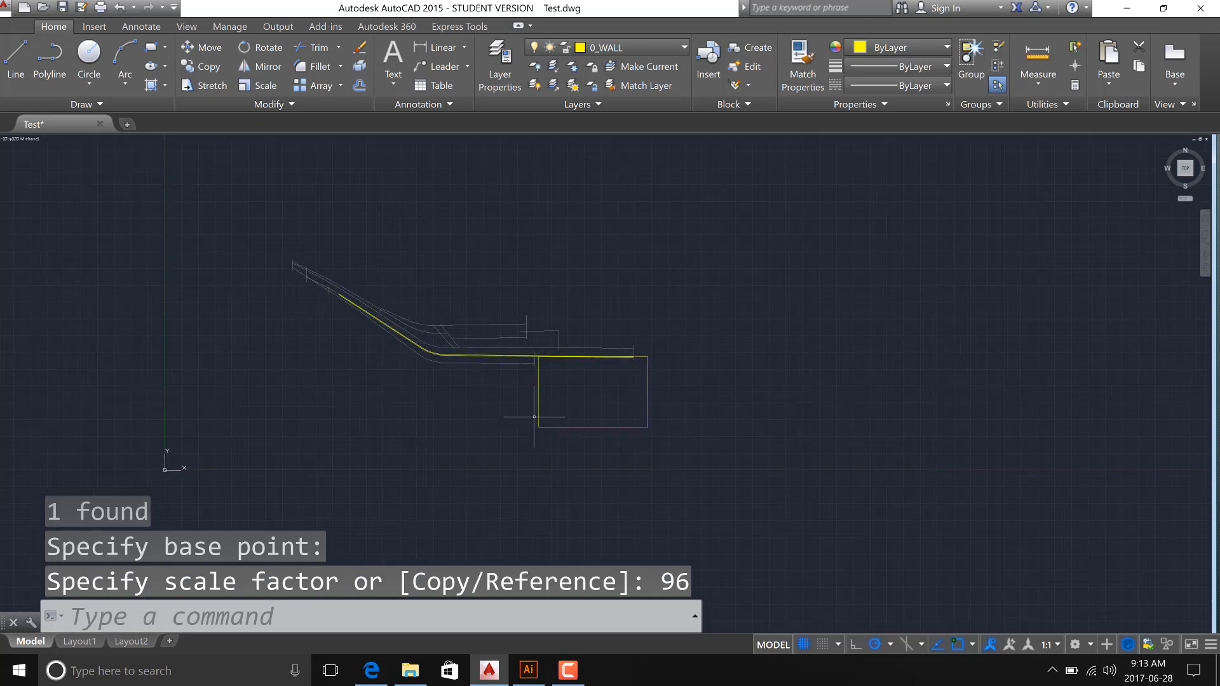
Undo the scaling of the rectangle by 96.
click(559, 407)
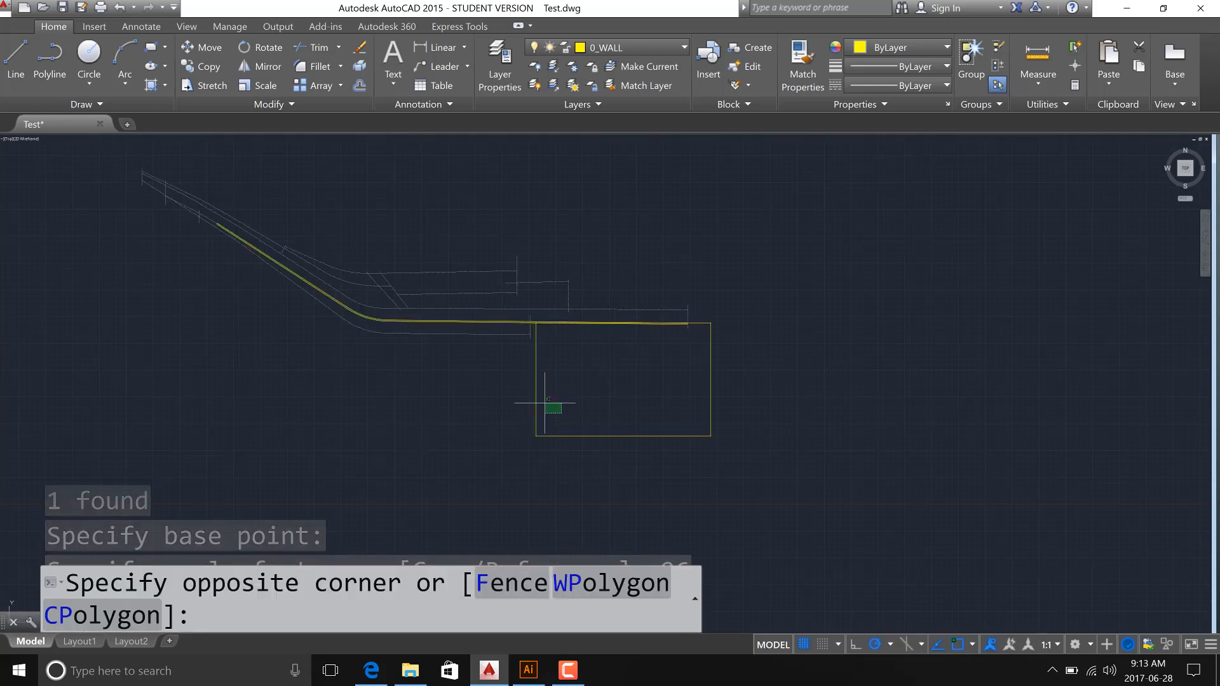
click(514, 390)
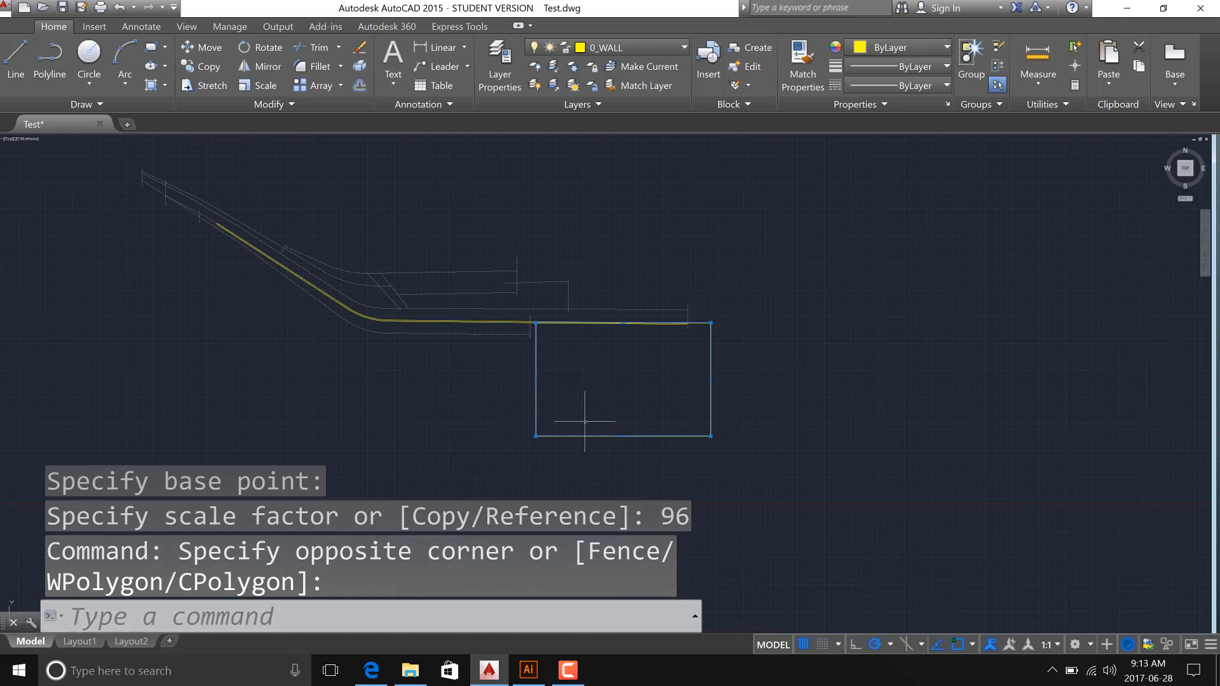
key(ctrl+z)
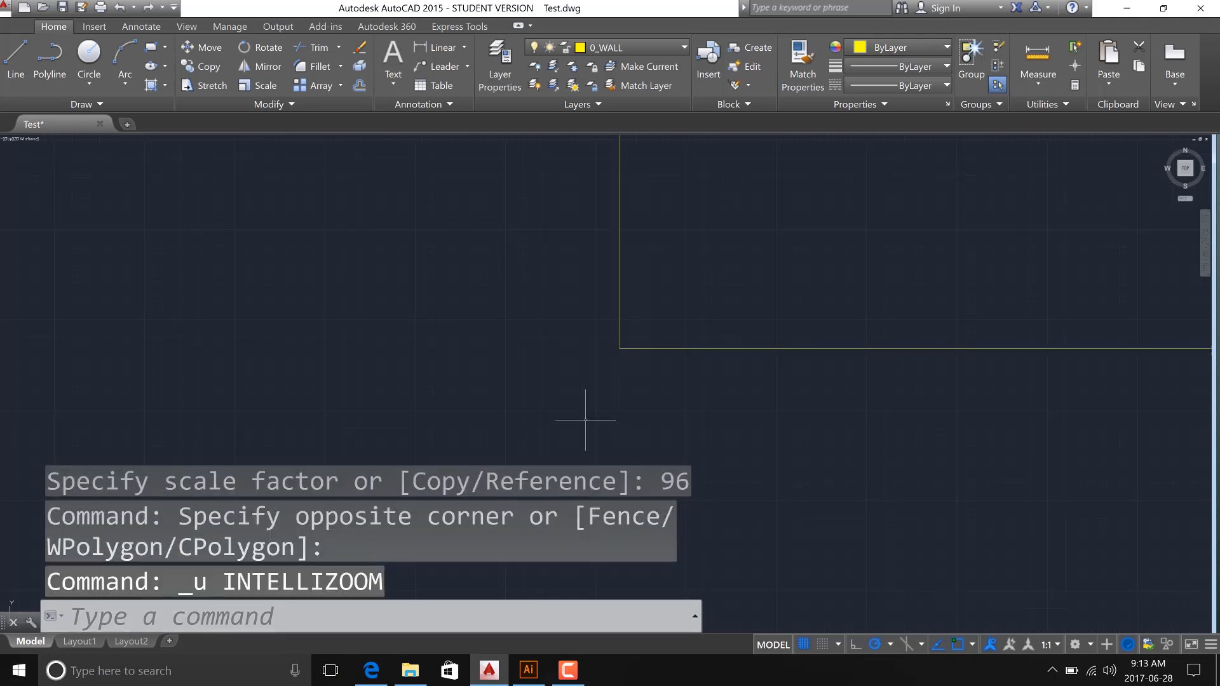
key(ctrl+z)
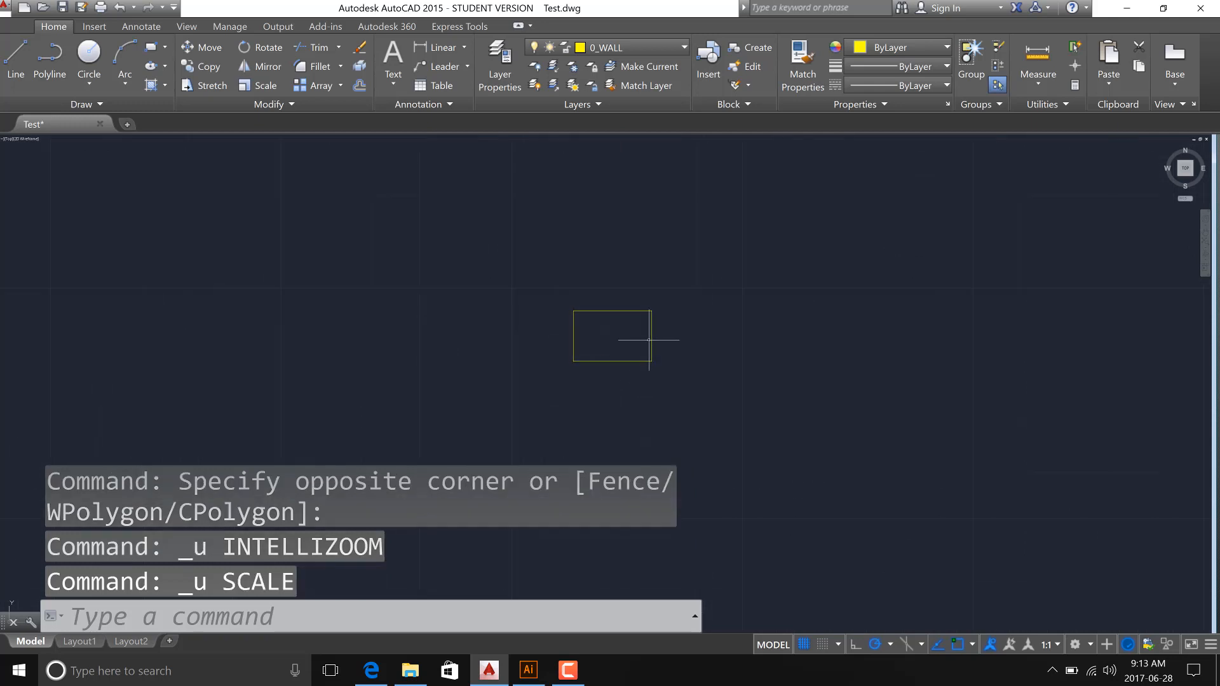
Scale the 17 by 11 rectangle by a factor of 192 from its lower-left corner.
text(s)
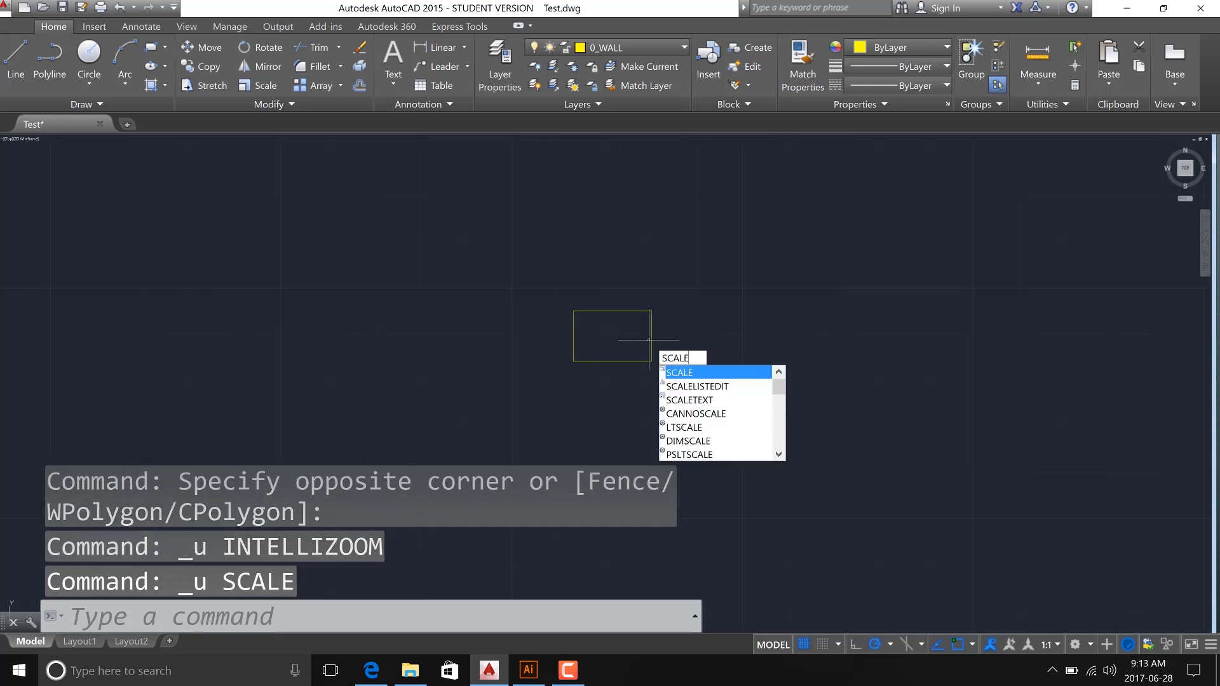
key(Return)
click(649, 340)
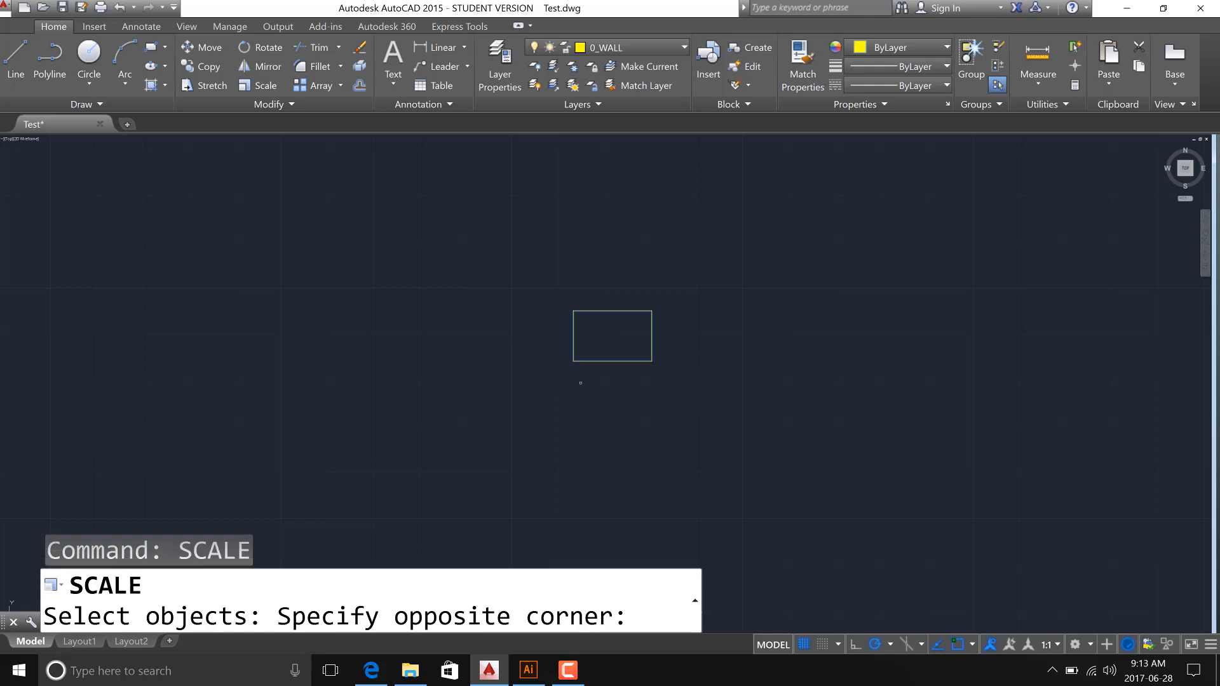
click(572, 378)
key(Return)
click(573, 360)
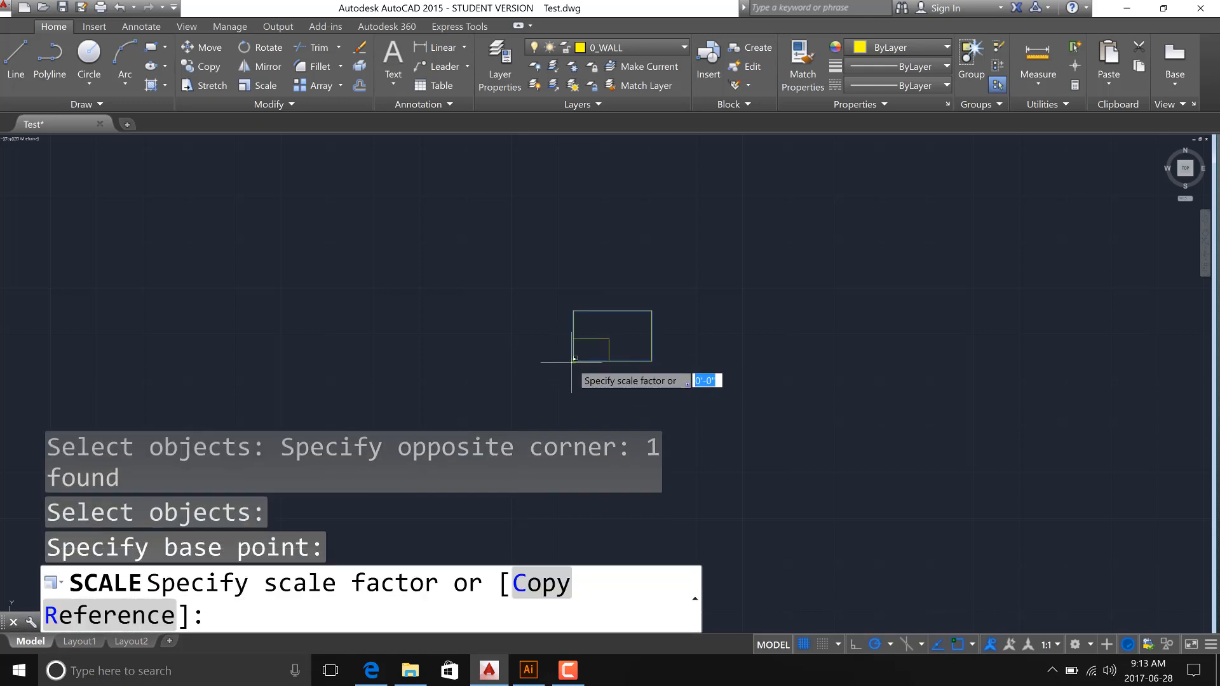
text(192)
key(Return)
scroll(565, 381, down, 10)
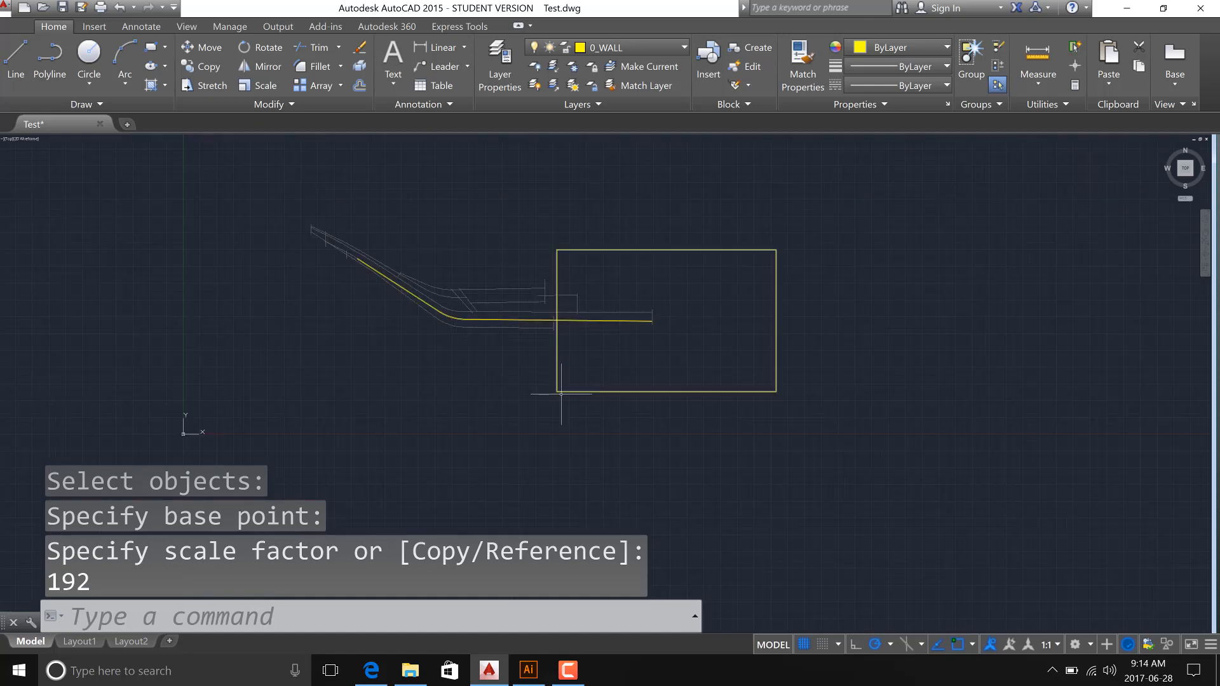
Move the enlarged rectangle horizontally so it frames the straight stretch of the wall plan.
click(626, 412)
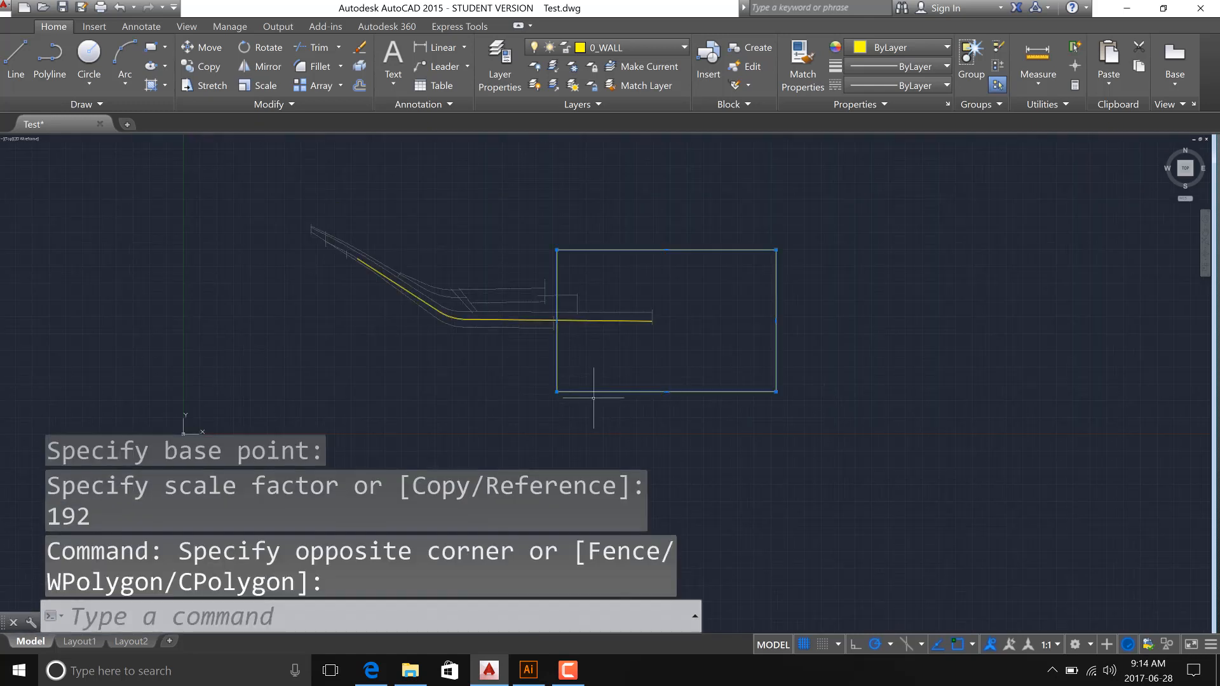
text(m)
key(Return)
click(928, 379)
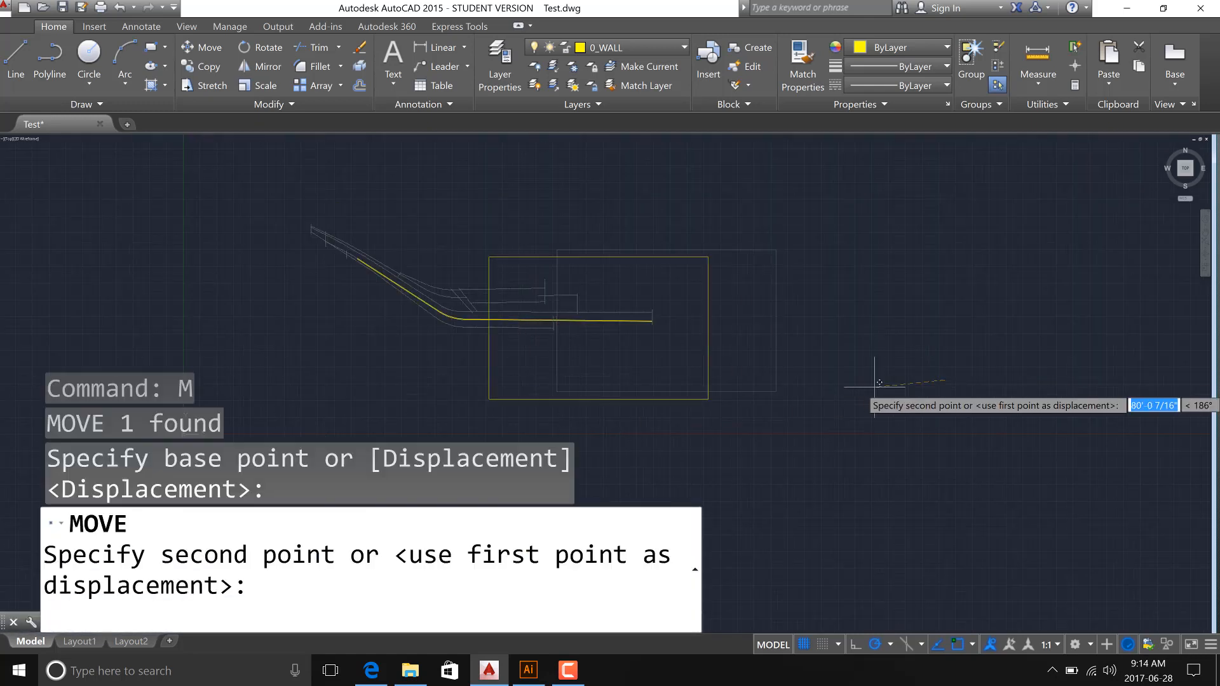
click(828, 379)
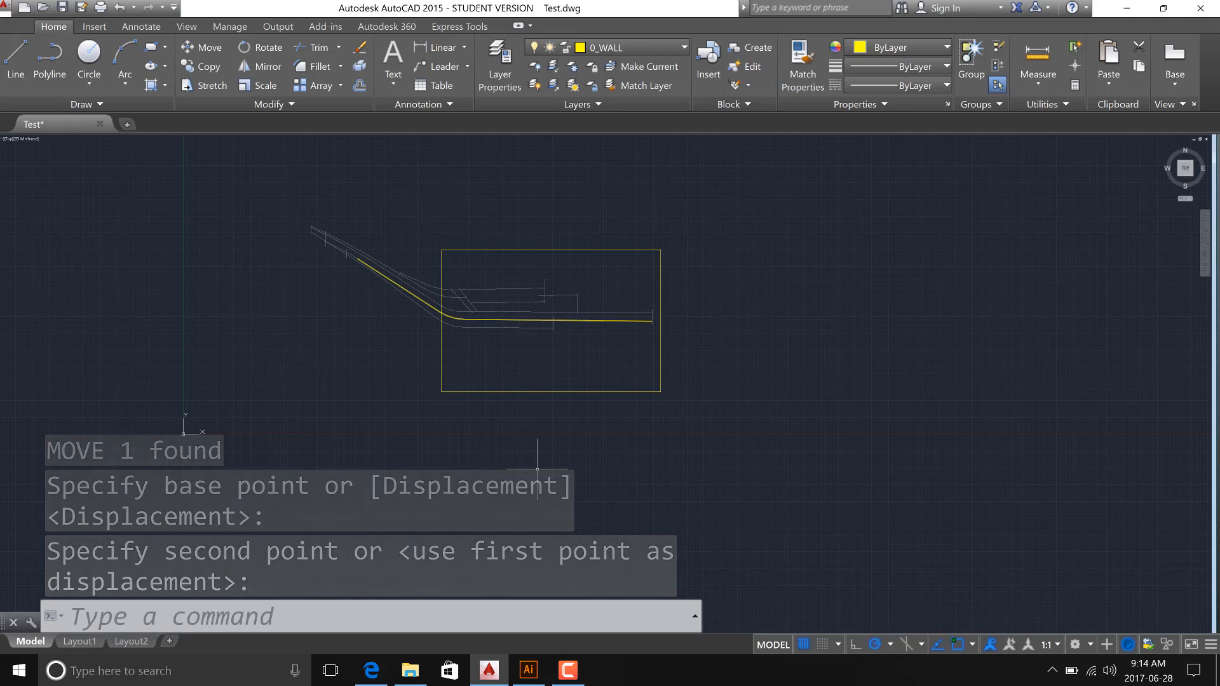
scroll(508, 340, up, 4)
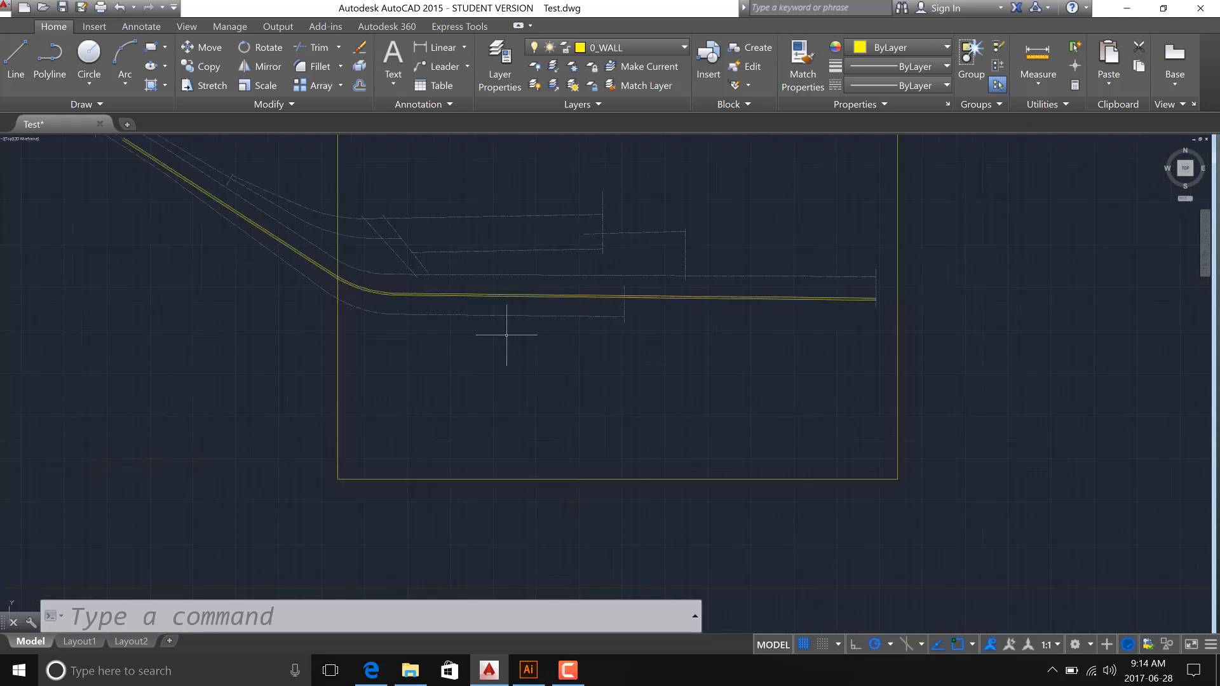
Start plotting the model and load the page setup of the previous plot.
key(ctrl+p)
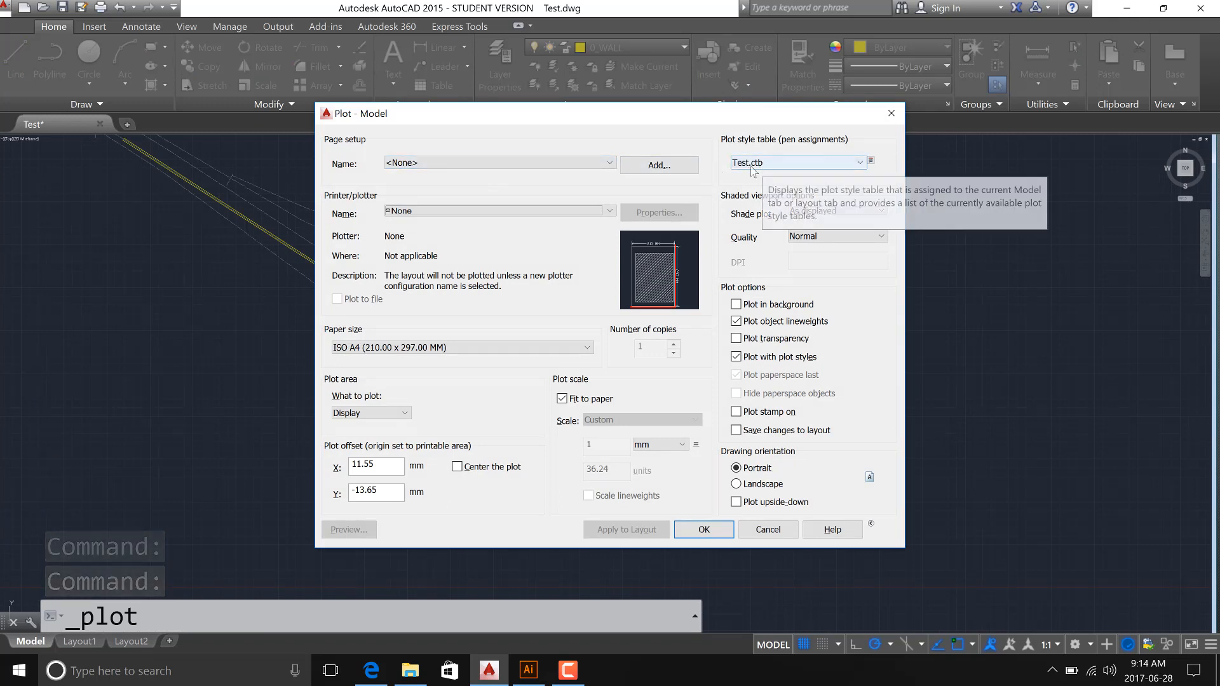
click(608, 164)
click(510, 218)
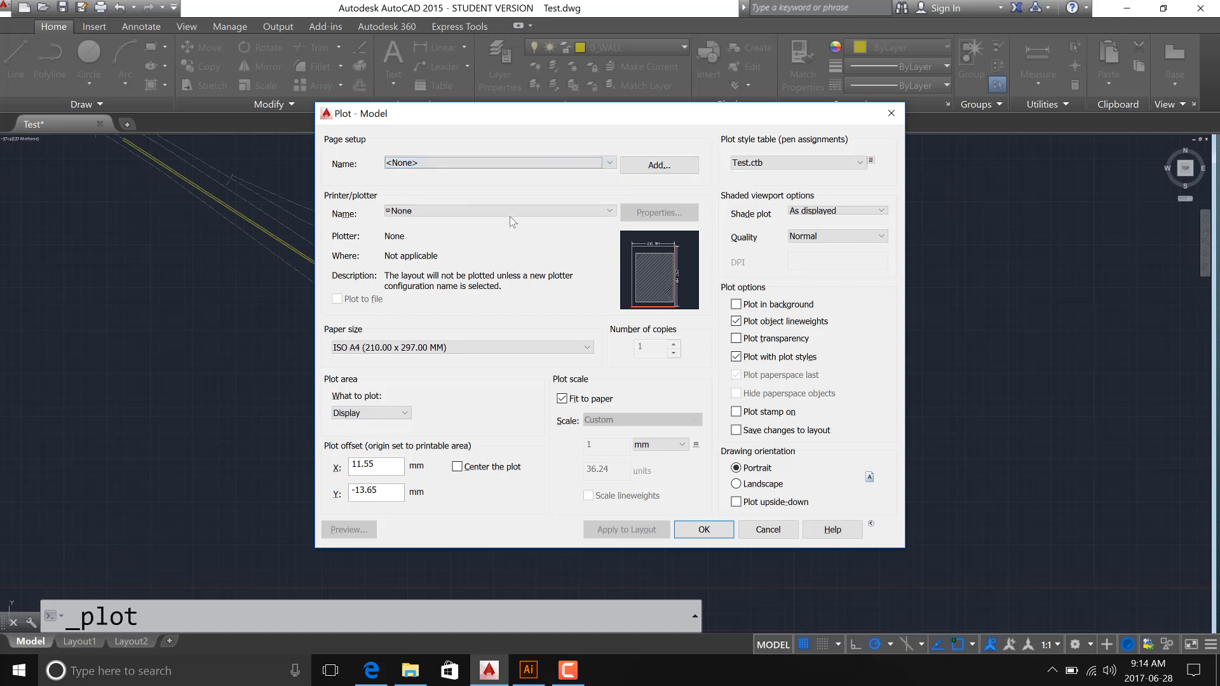
click(511, 164)
click(468, 185)
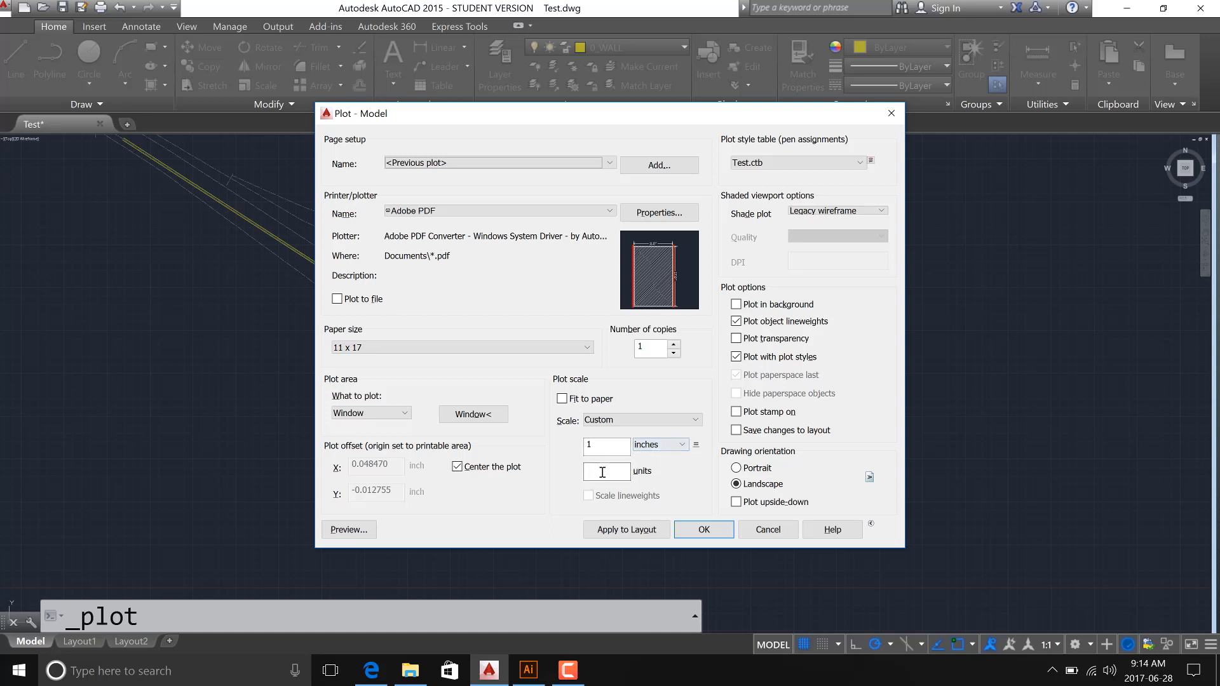
Set the custom plot scale to 1 inch = 192 units.
double_click(603, 472)
text(192)
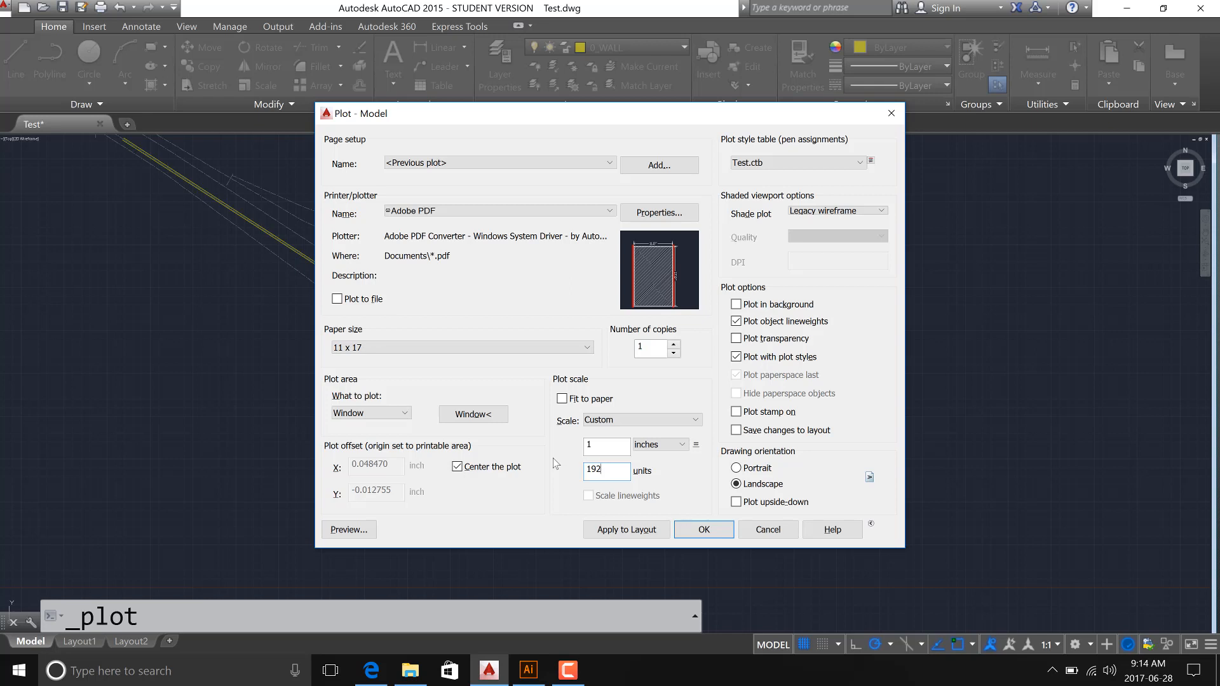
click(609, 443)
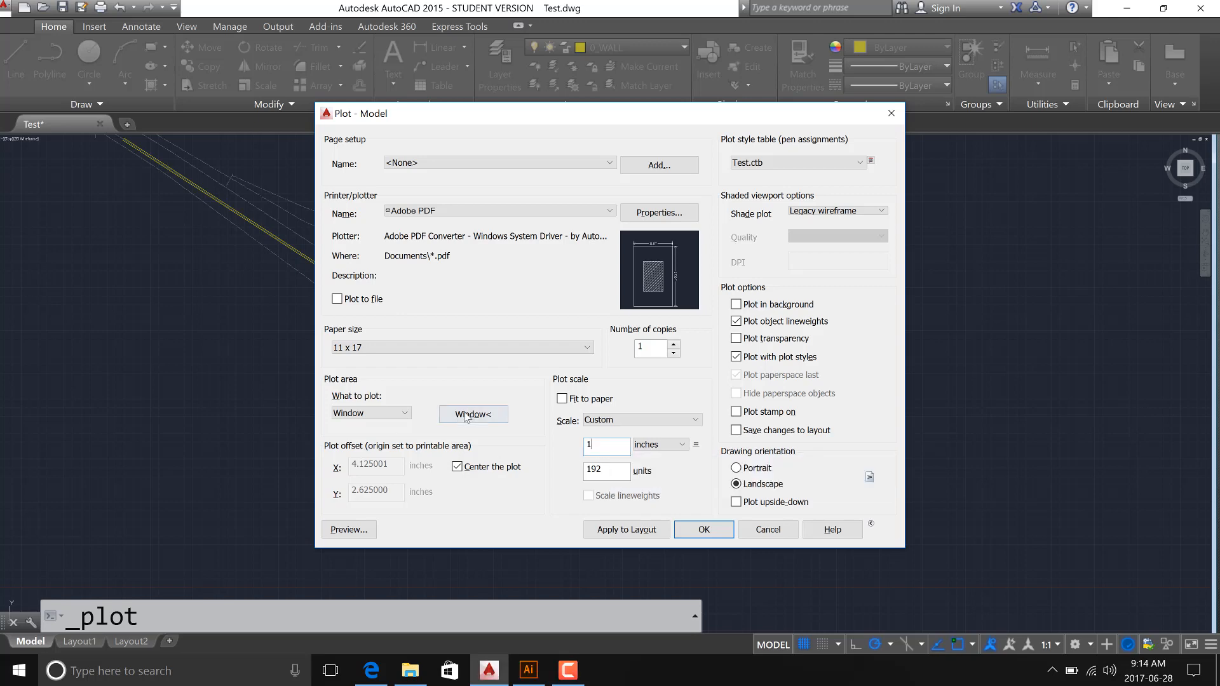
Define the plot area as a window picked from corner to opposite corner of the enlarged sheet rectangle.
click(396, 417)
click(443, 381)
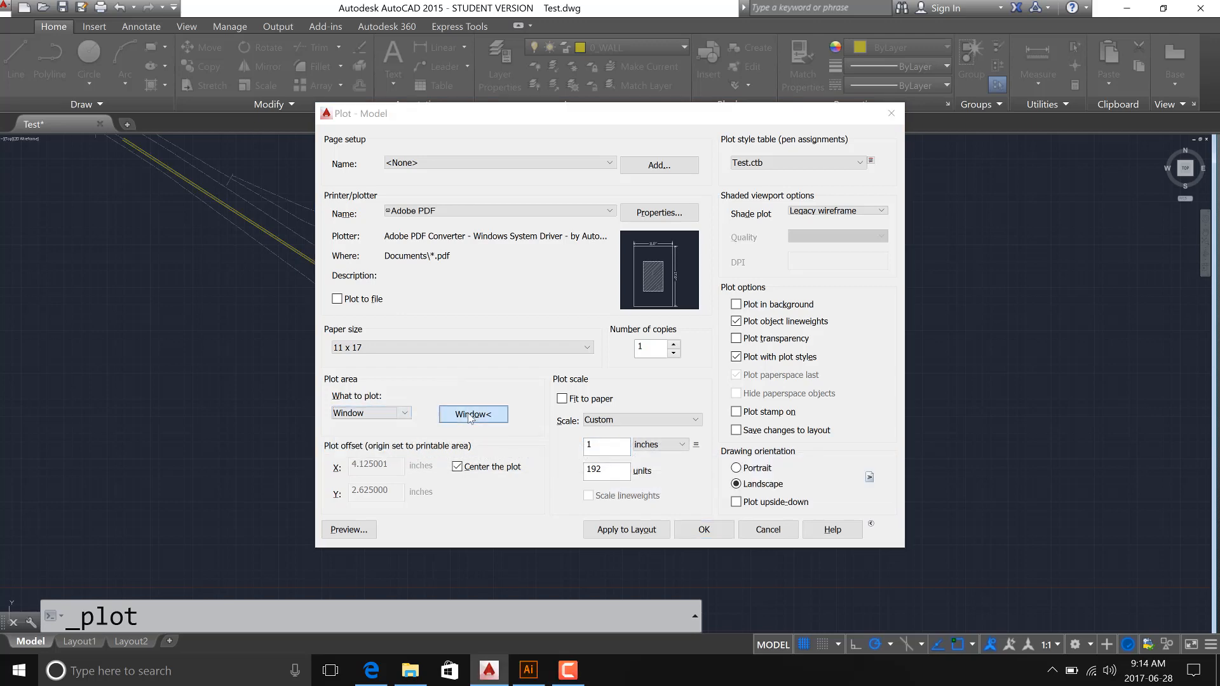
click(473, 414)
scroll(431, 384, down, 4)
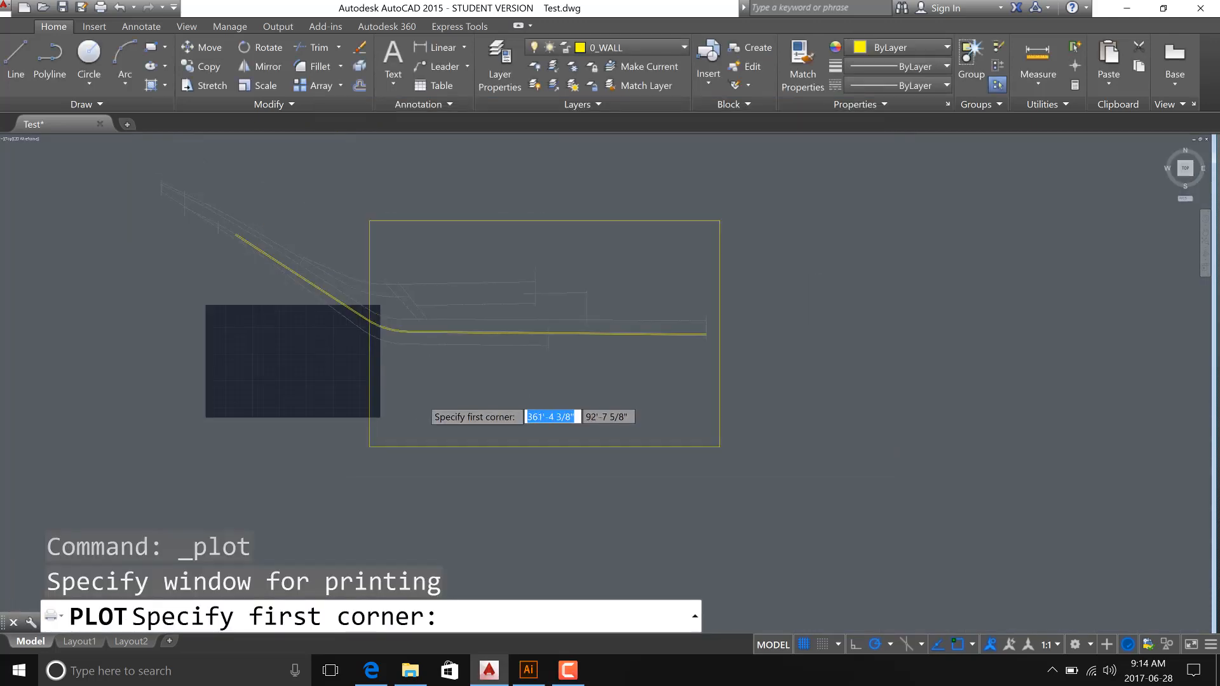
click(392, 425)
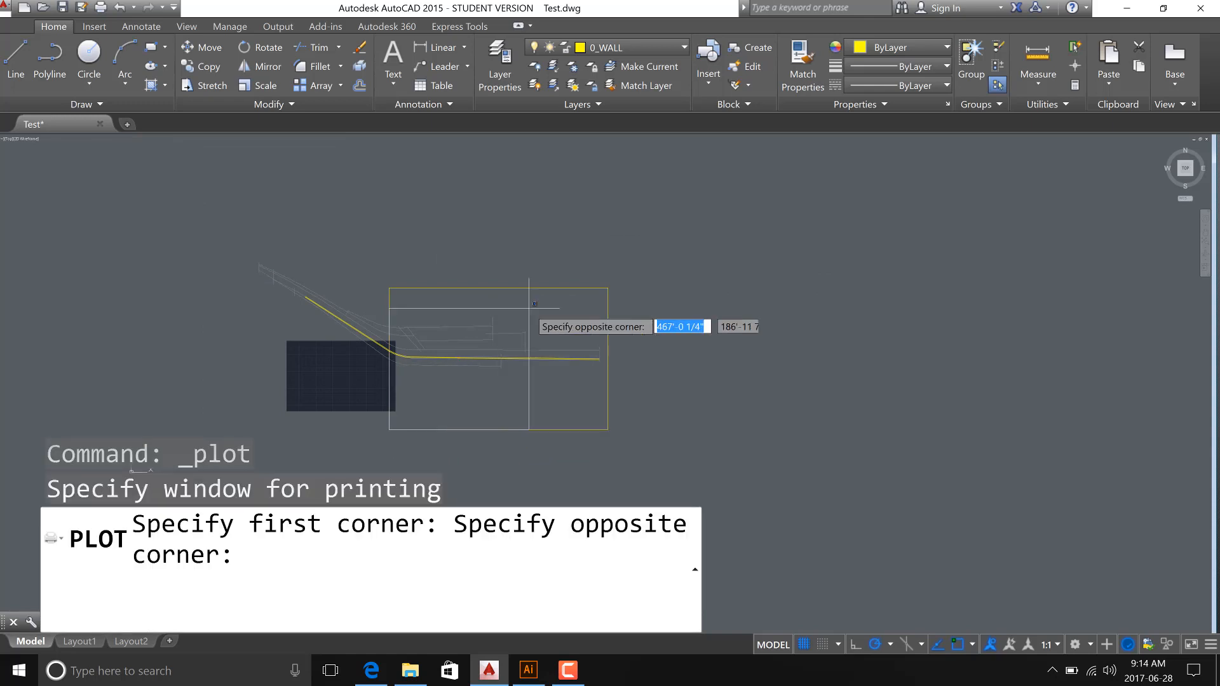
click(602, 289)
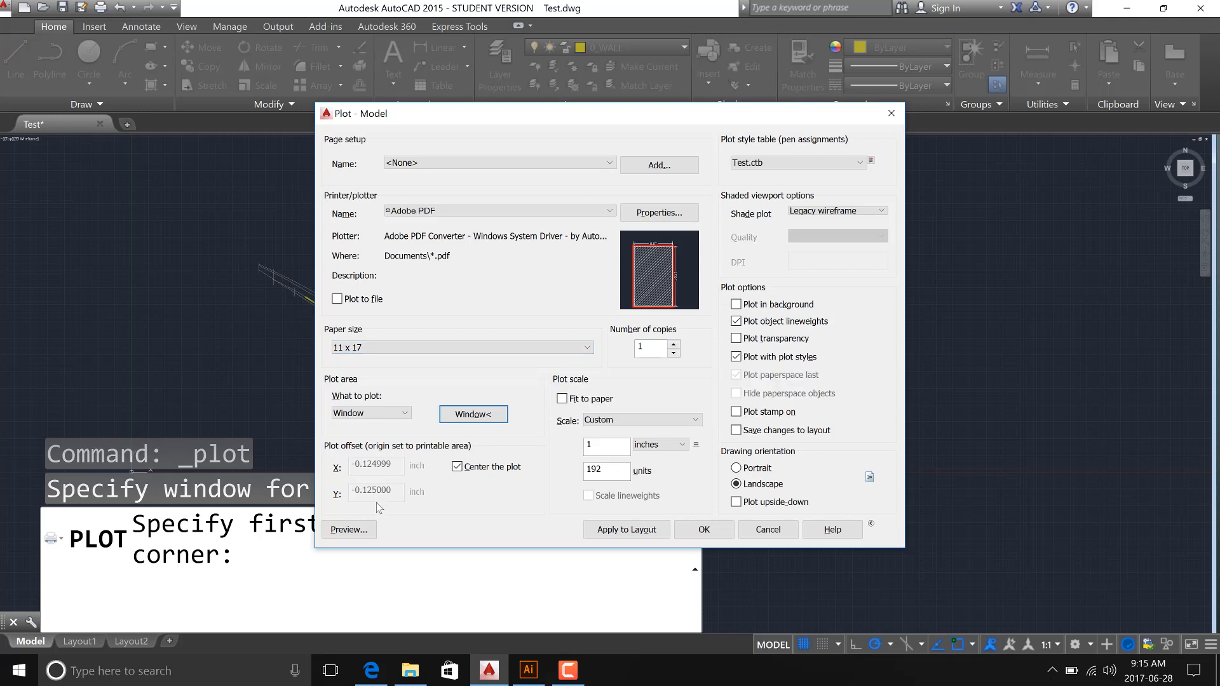
Preview the plot despite the differing annotation scale and send it to plot from the preview.
click(351, 532)
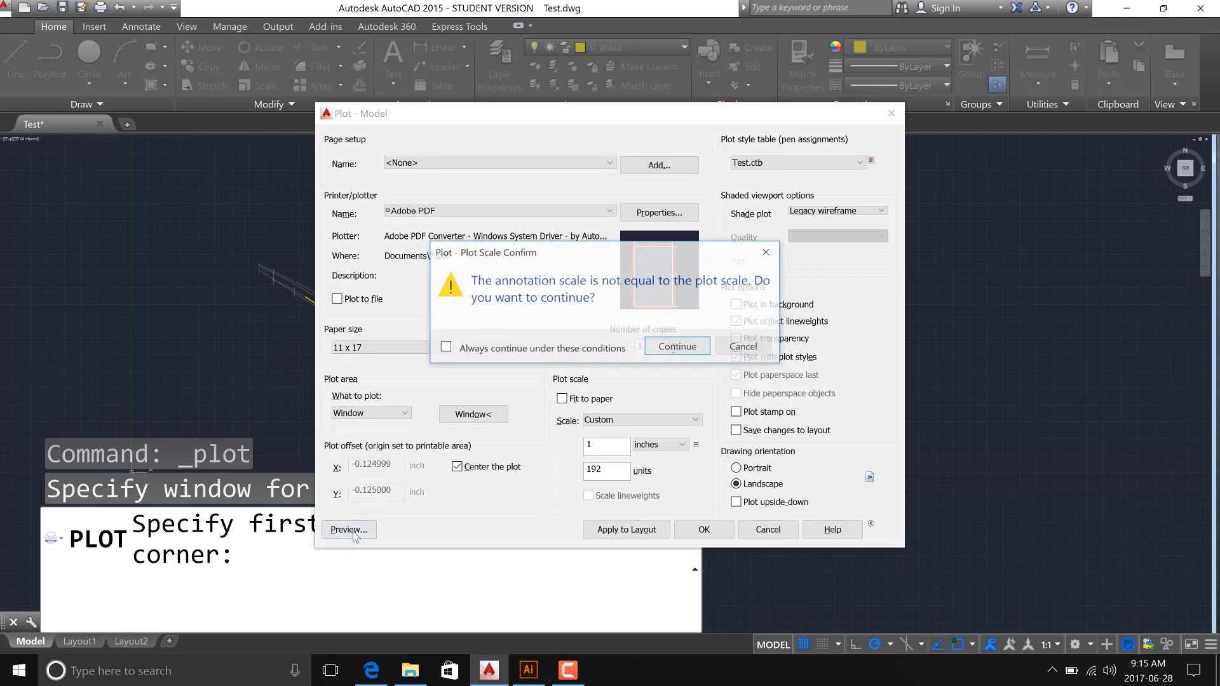
click(648, 348)
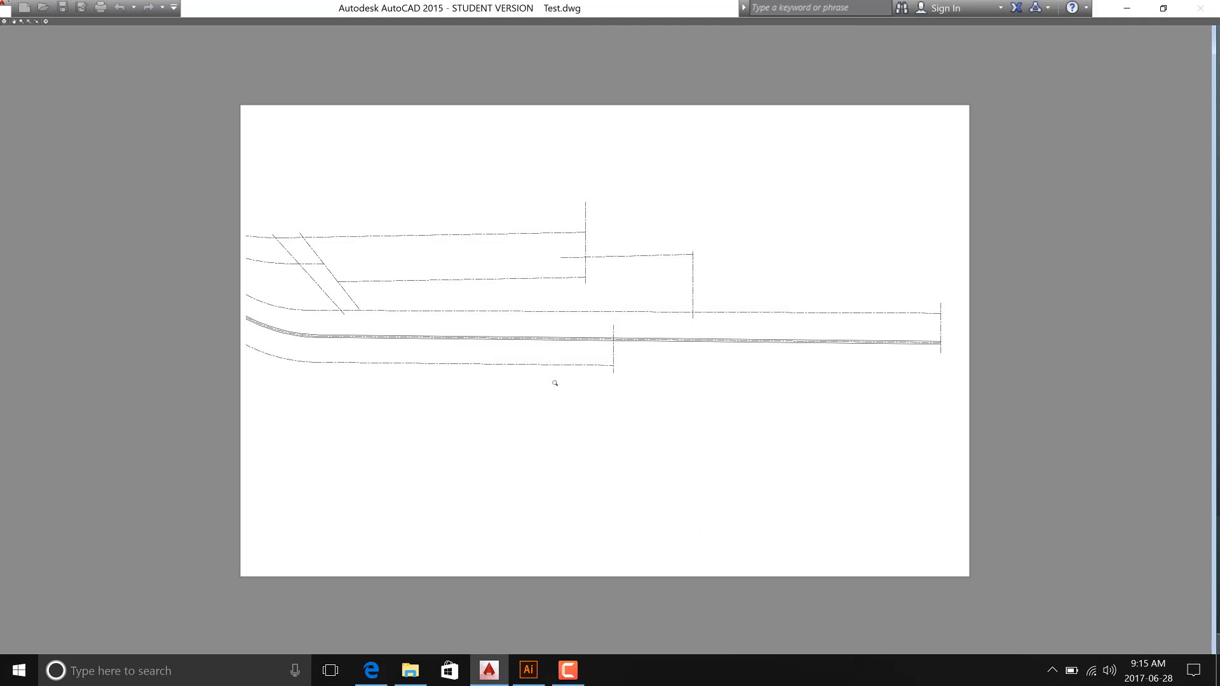
right_click(555, 384)
click(583, 407)
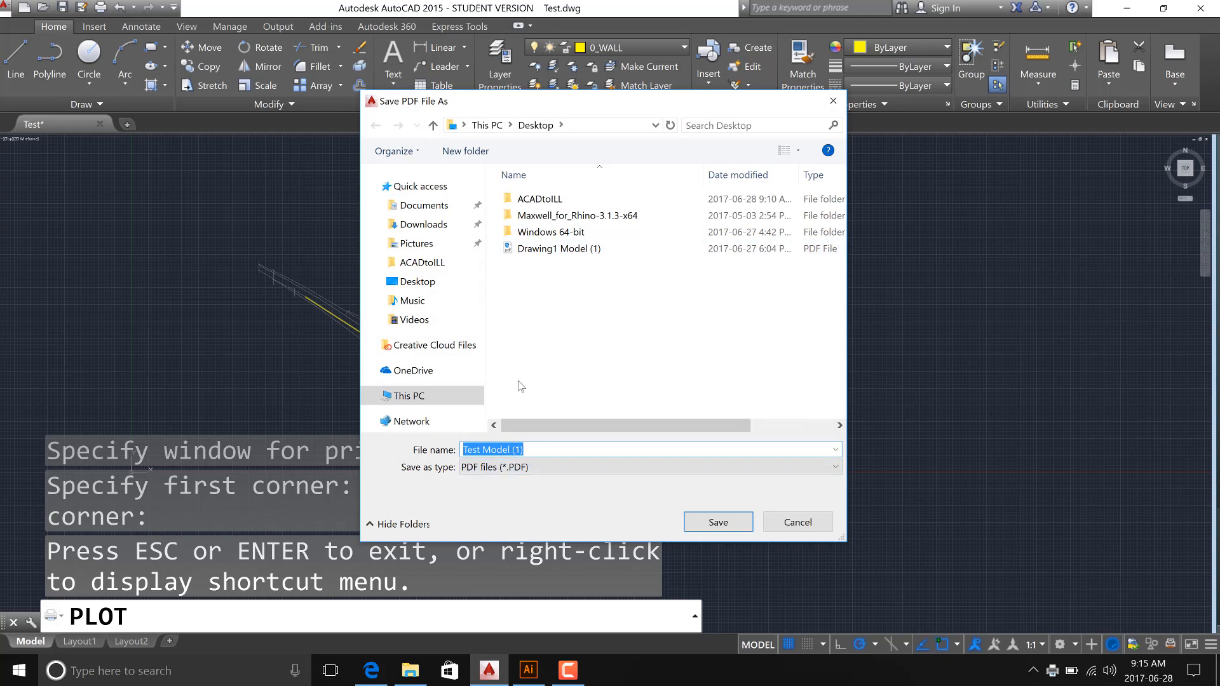
Save the plotted PDF as LF-1 Plan in the ACADtoILL folder on the Desktop.
double_click(539, 200)
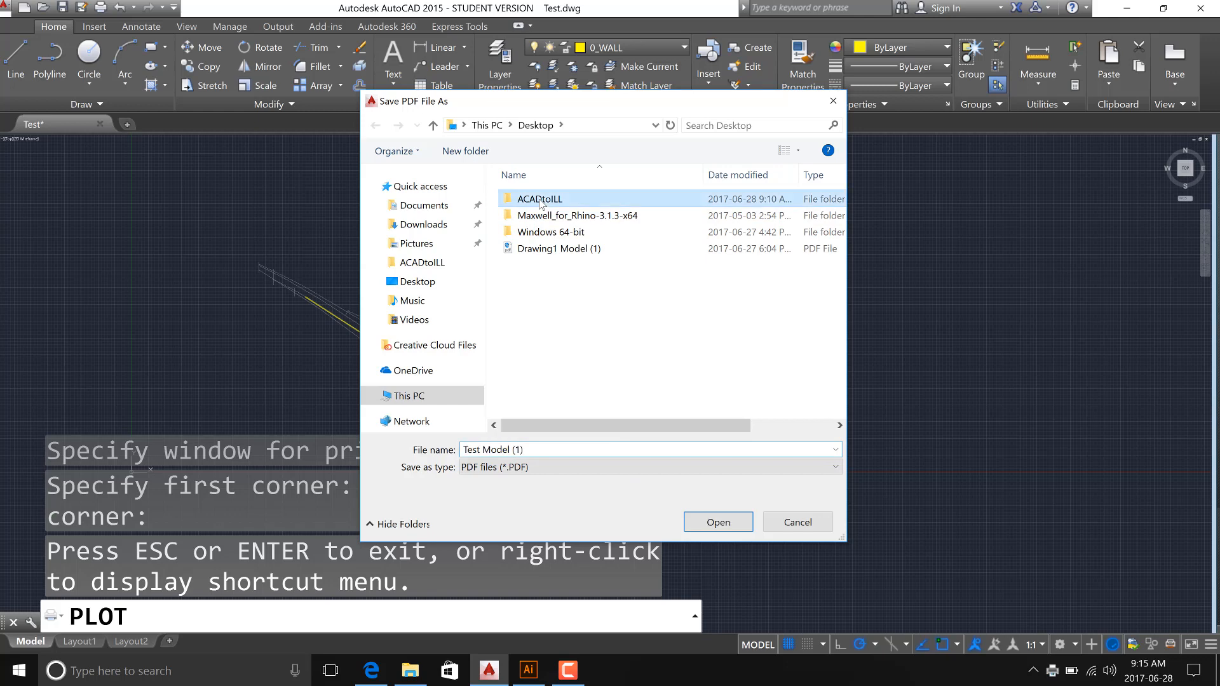
click(539, 450)
text(LF)
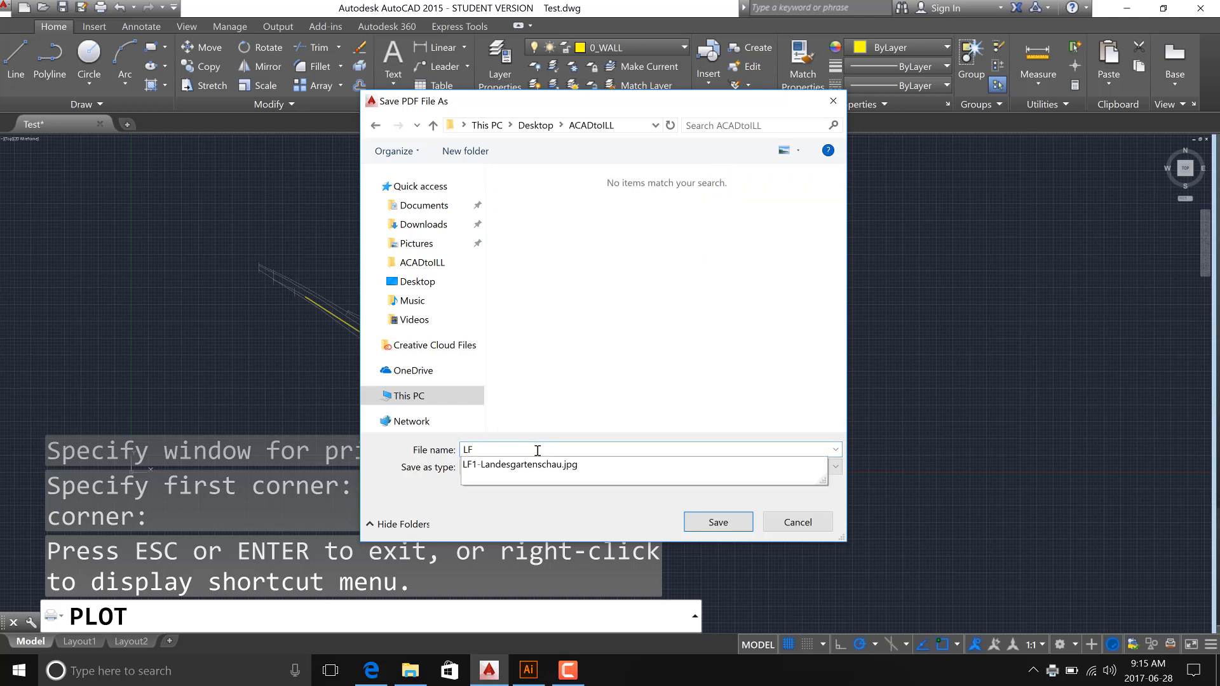
text(-1 Plan)
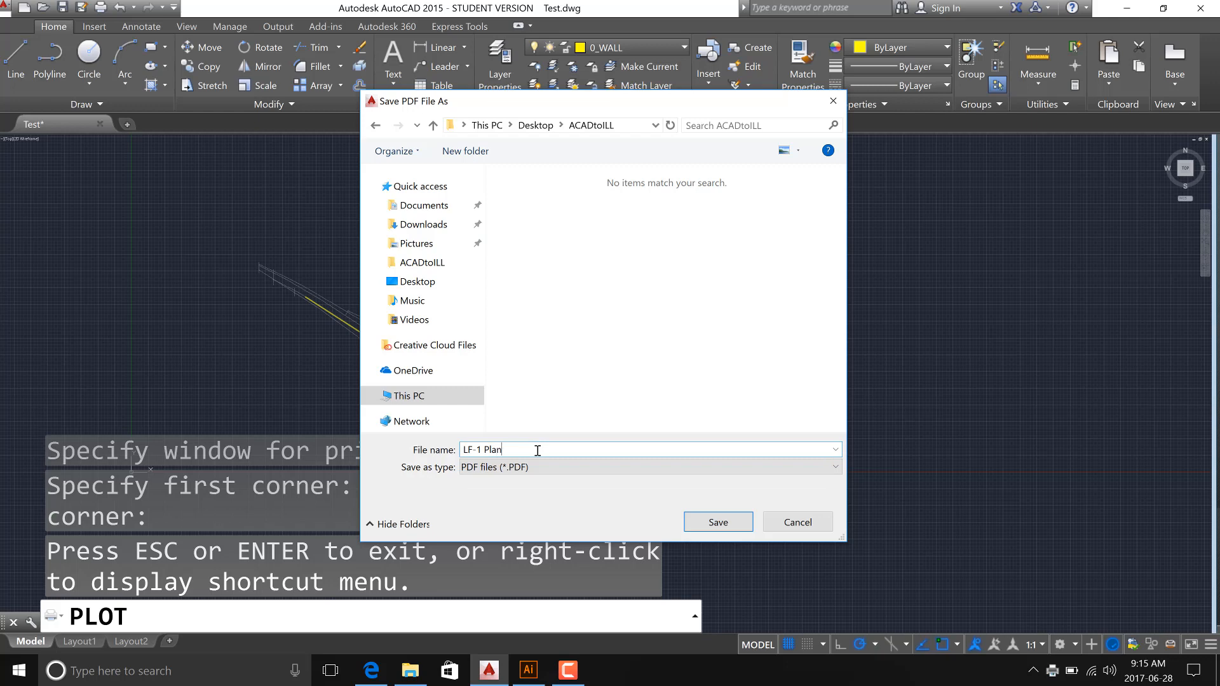
click(732, 523)
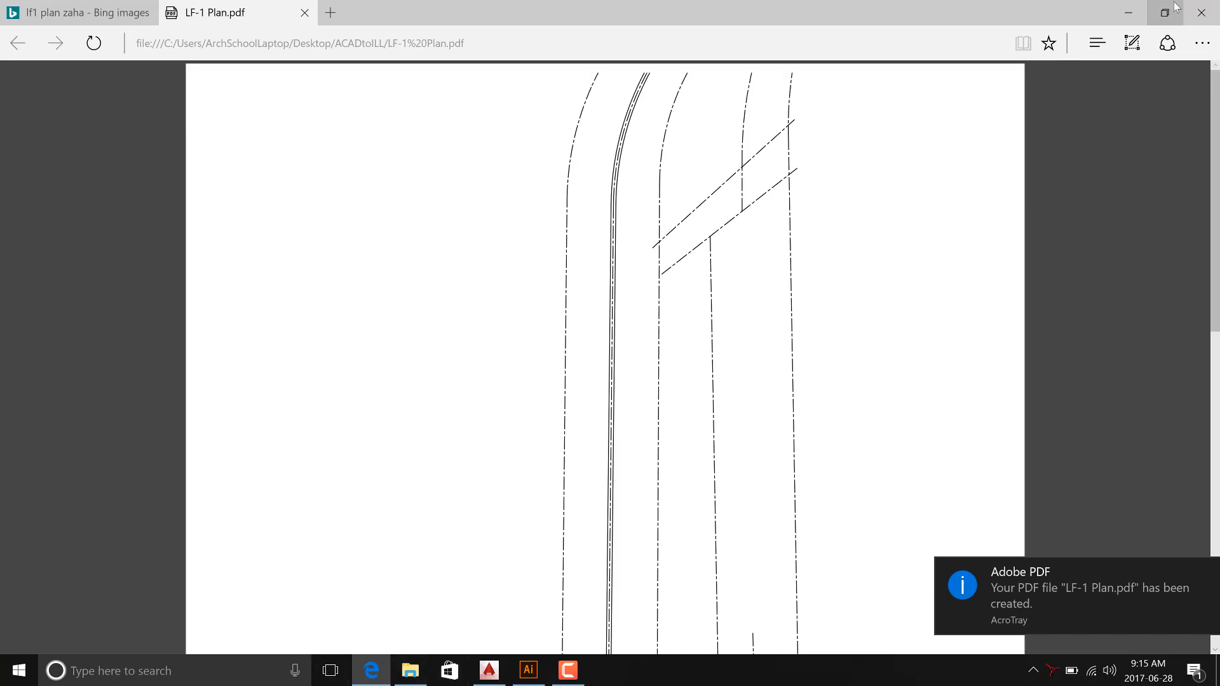
Close the browser showing the plotted PDF with all its tabs and switch to Adobe Illustrator.
click(1203, 16)
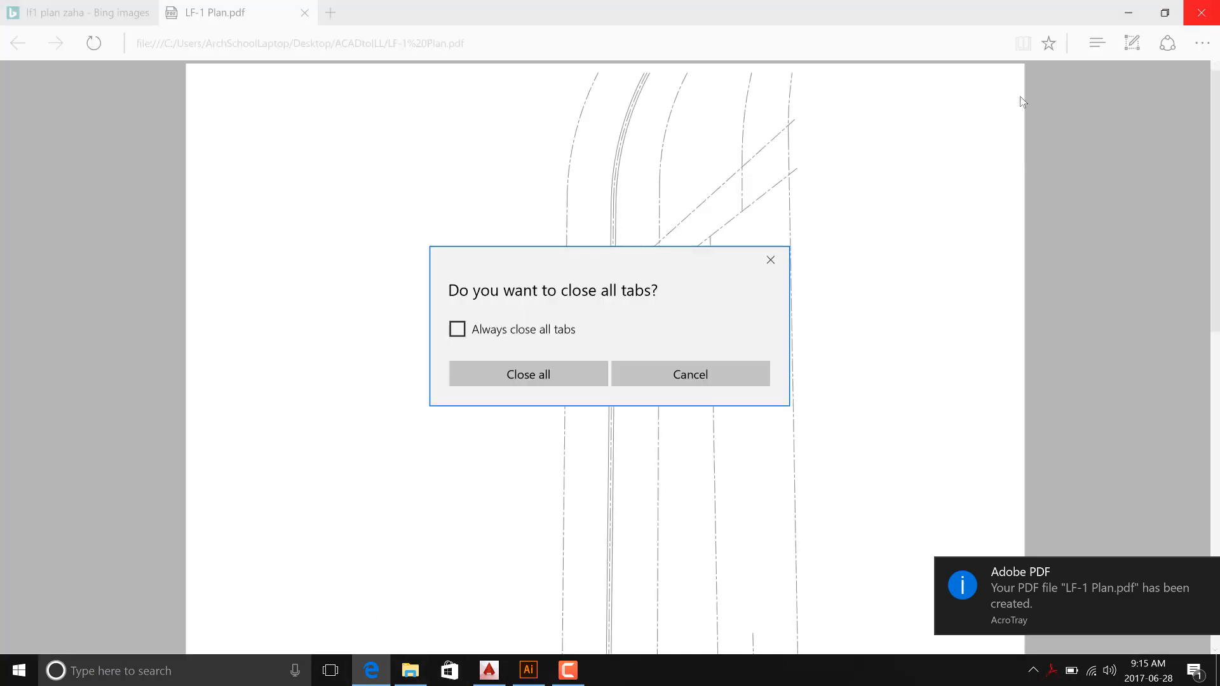
click(545, 375)
click(528, 670)
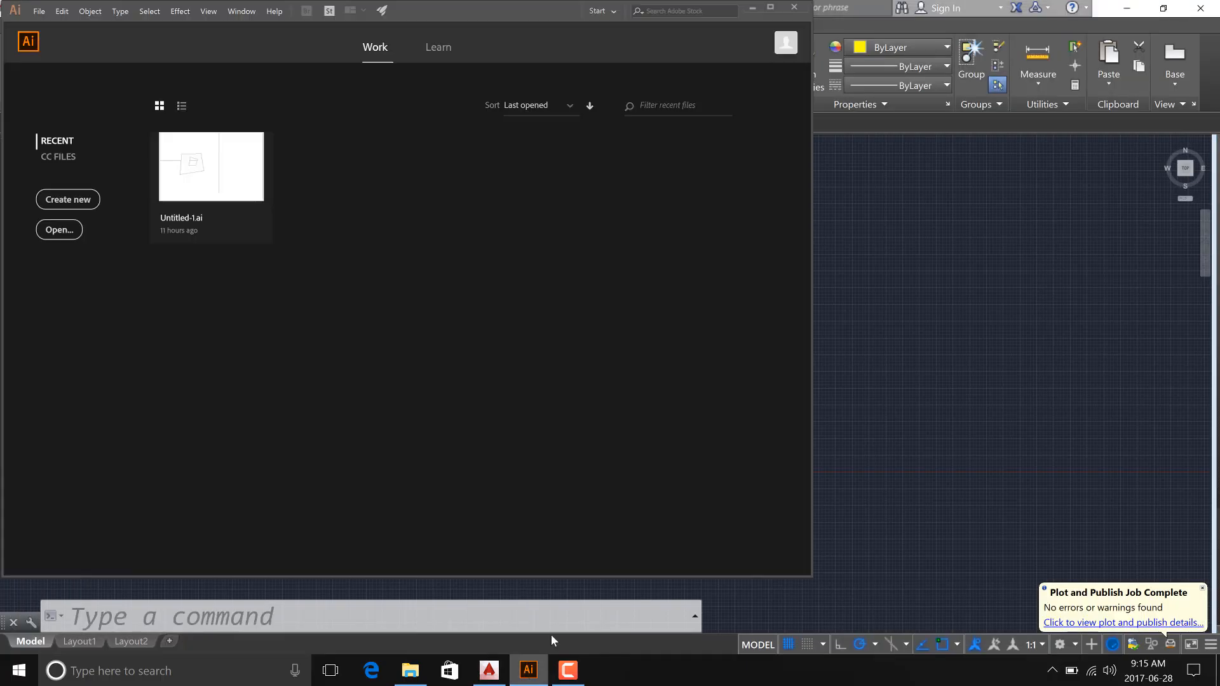
Create a new 11 x 17 inch document in landscape orientation and enlarge the Illustrator window.
click(68, 200)
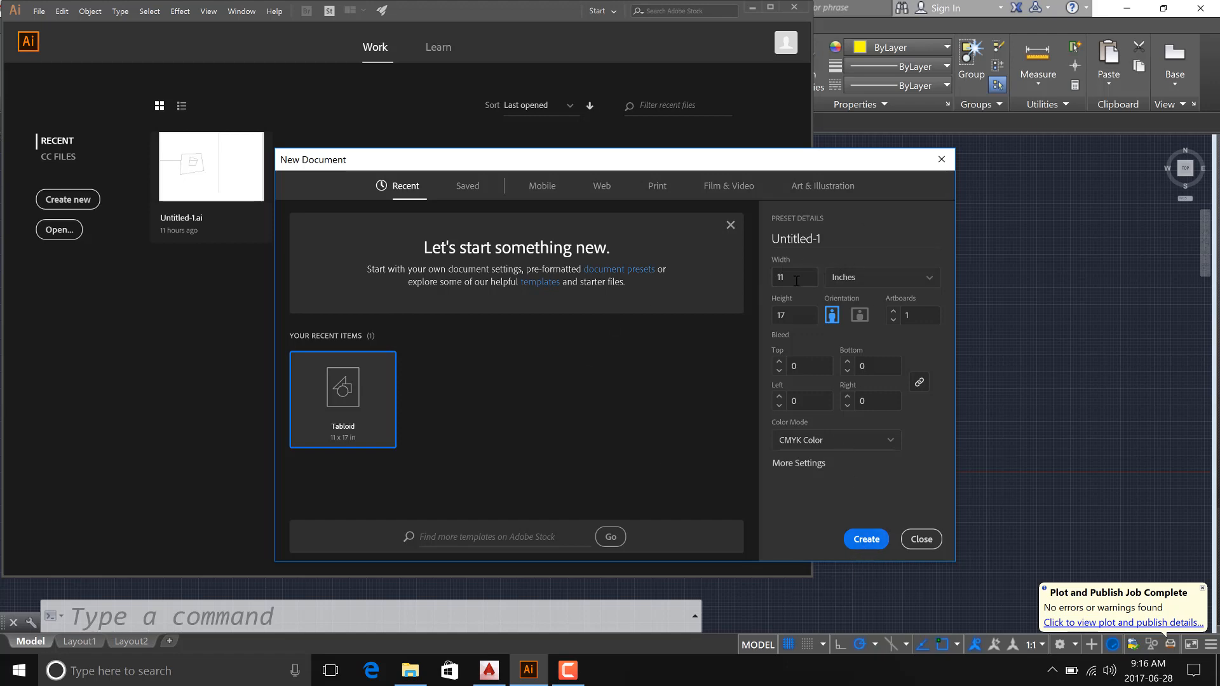
drag(793, 280, 743, 284)
drag(791, 316, 758, 317)
click(853, 324)
click(864, 538)
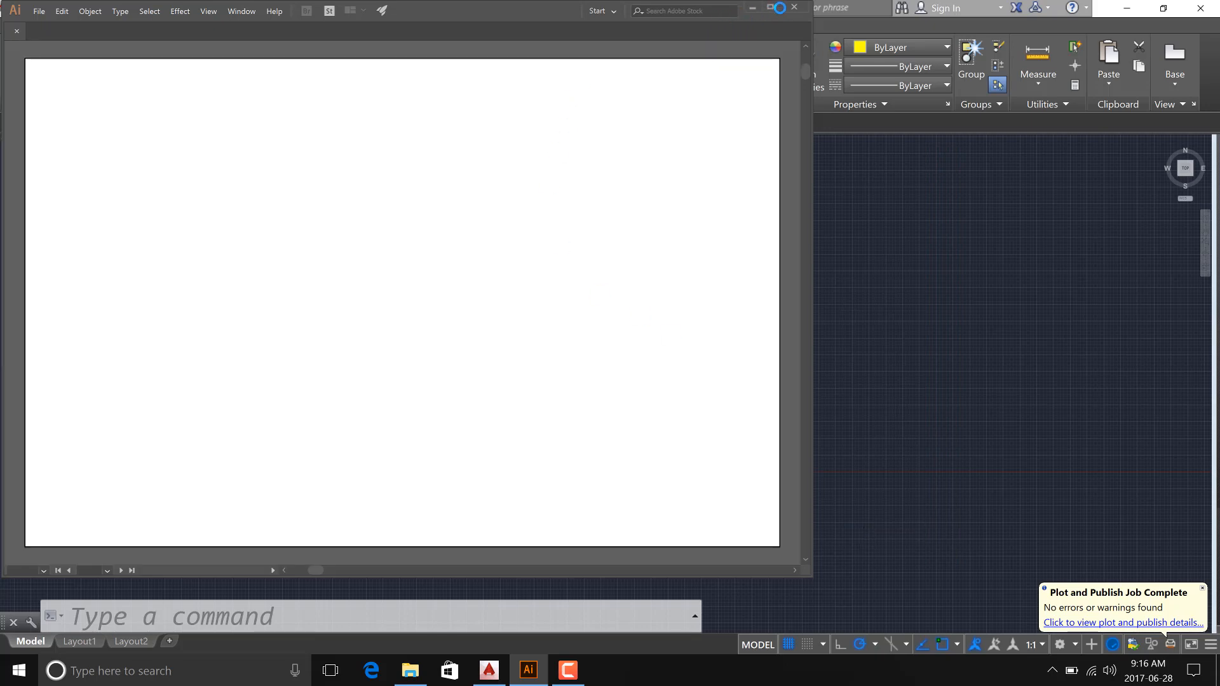
drag(530, 9, 611, 13)
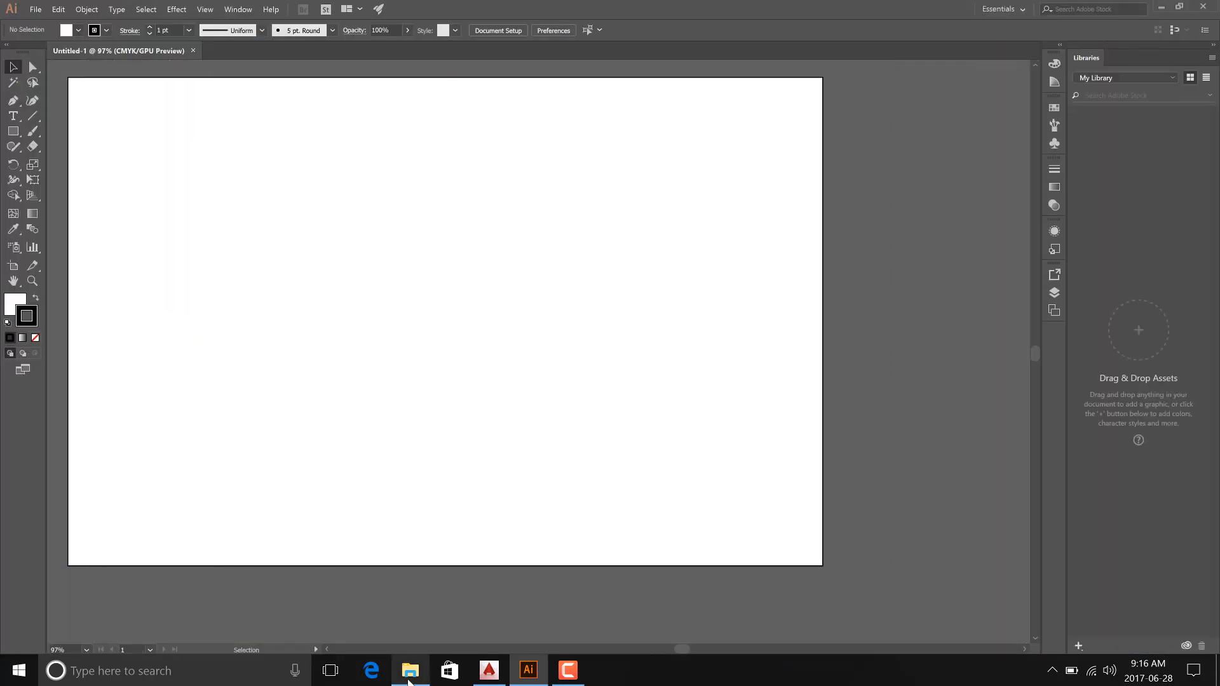
Place the LF-1 Plan PDF from the ACADtoILL folder into the new document and minimize the file window.
click(411, 671)
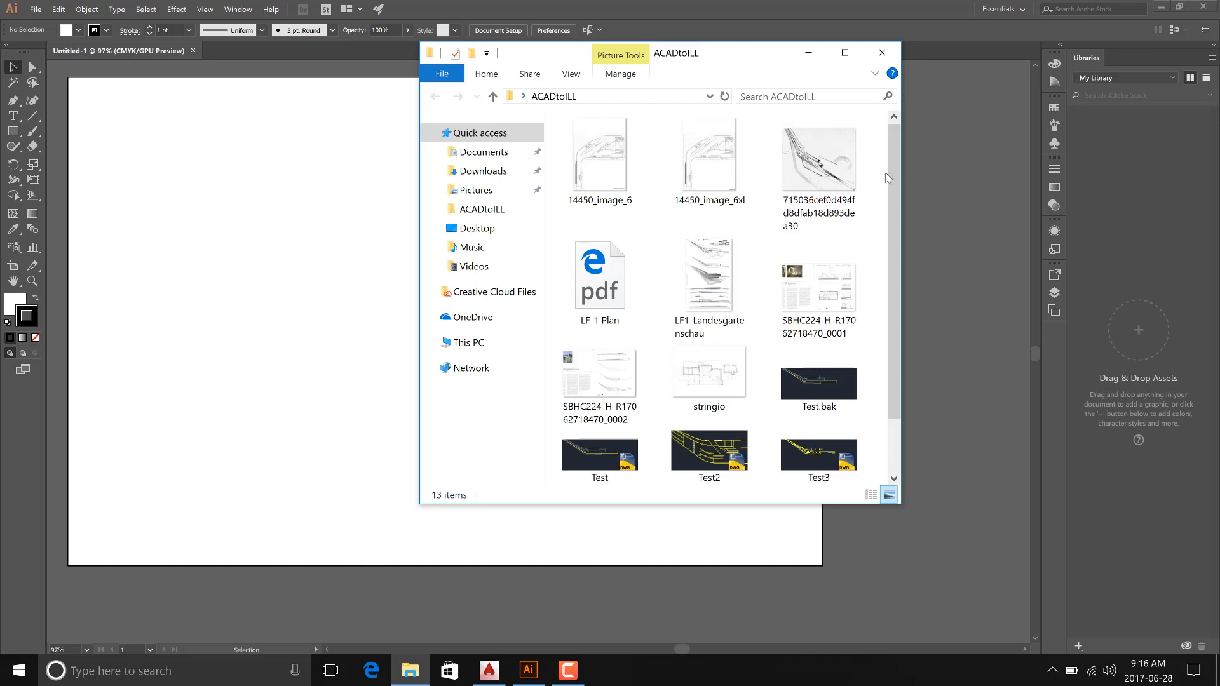
scroll(886, 190, down, 2)
scroll(877, 119, up, 2)
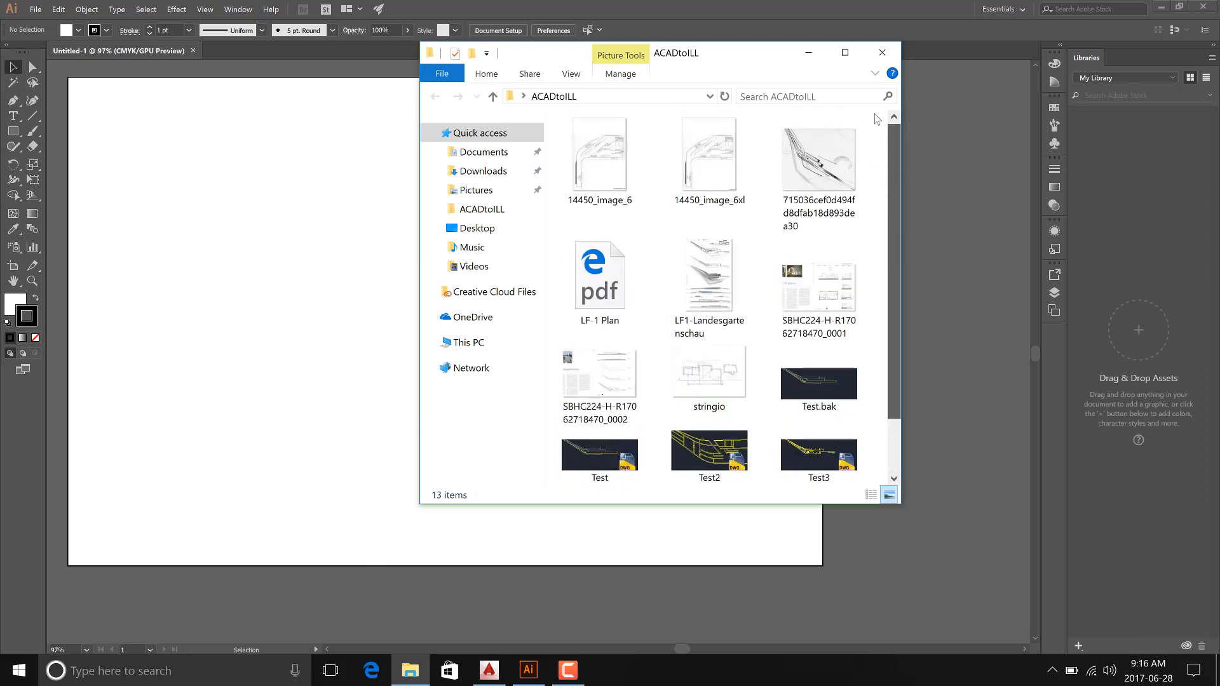
drag(612, 265, 284, 270)
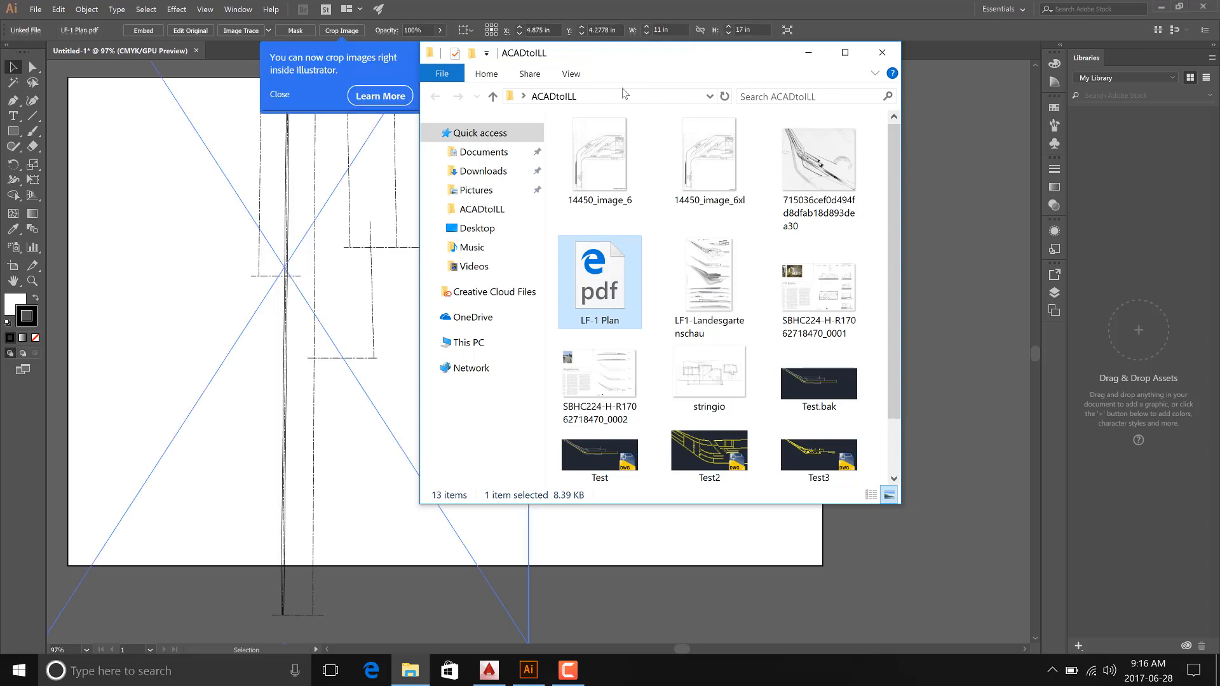
click(808, 52)
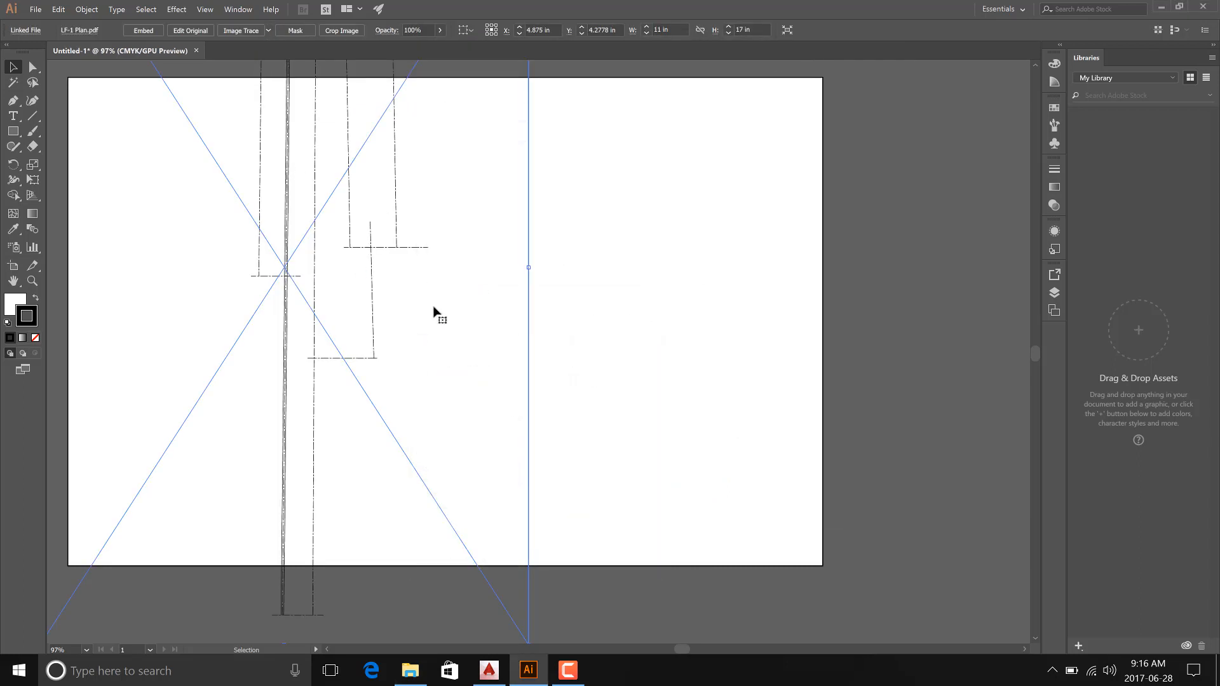
Try rotating the placed plan PDF 90 degrees to landscape, and undo the rotation.
alt+scroll(581, 351, down, 1)
alt+scroll(581, 351, down, 1)
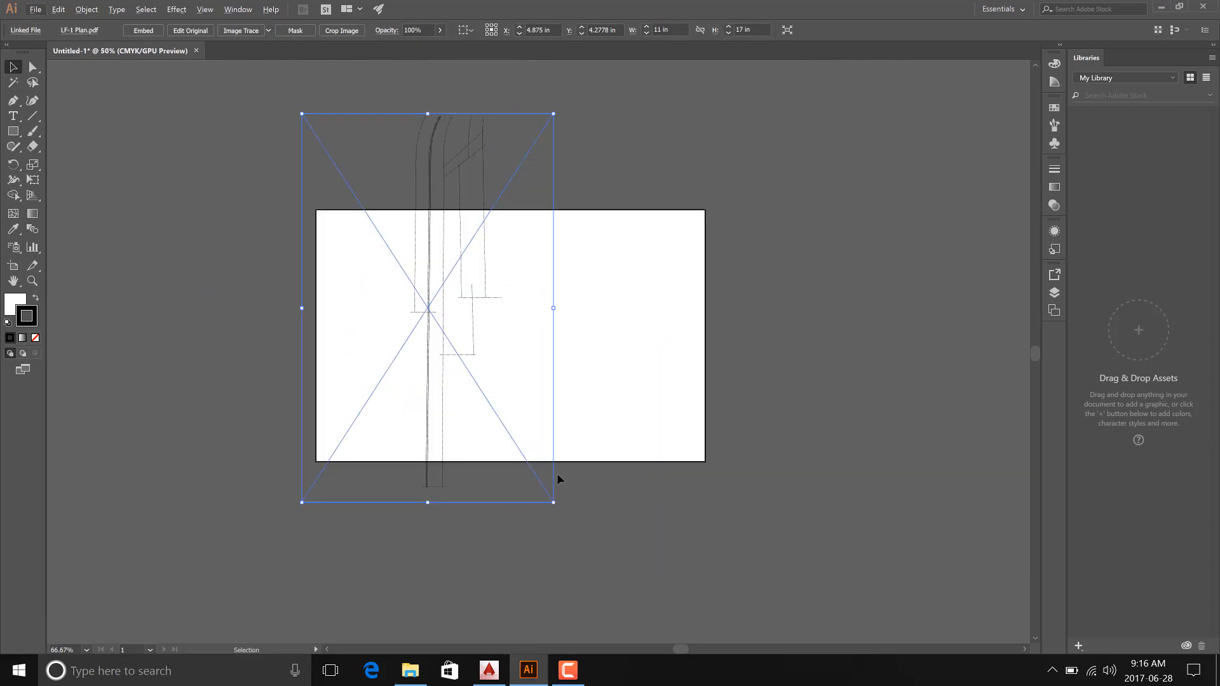
click(562, 508)
drag(582, 489, 638, 219)
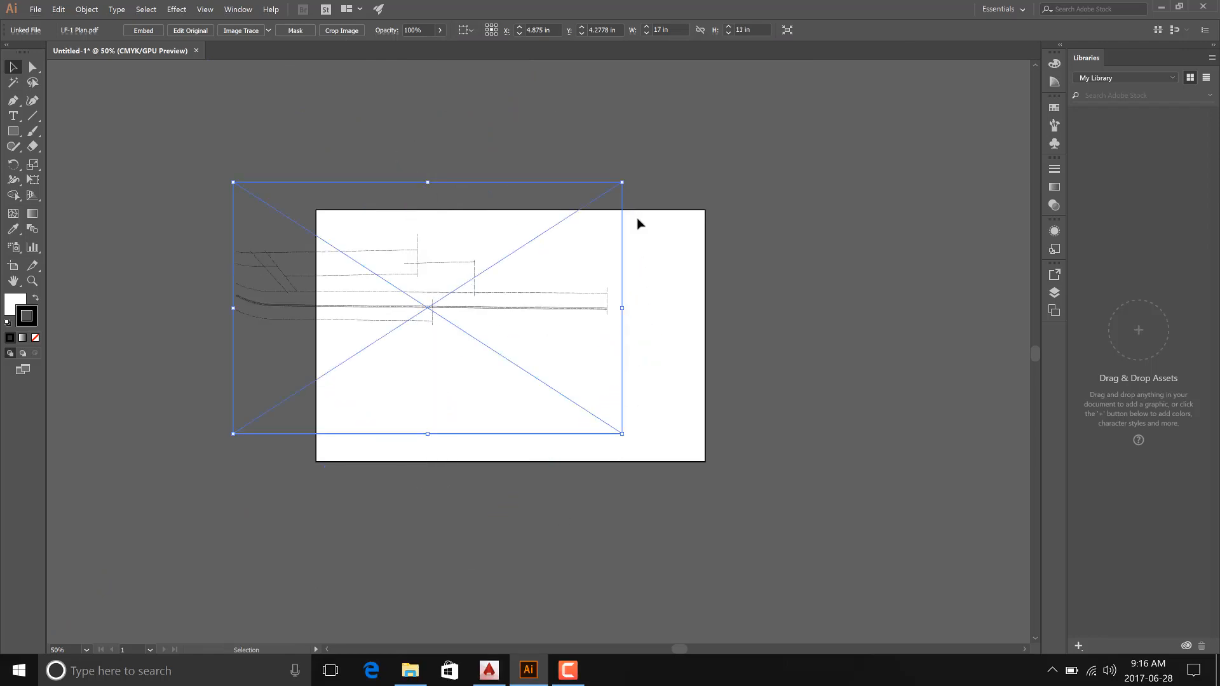
key(ctrl+z)
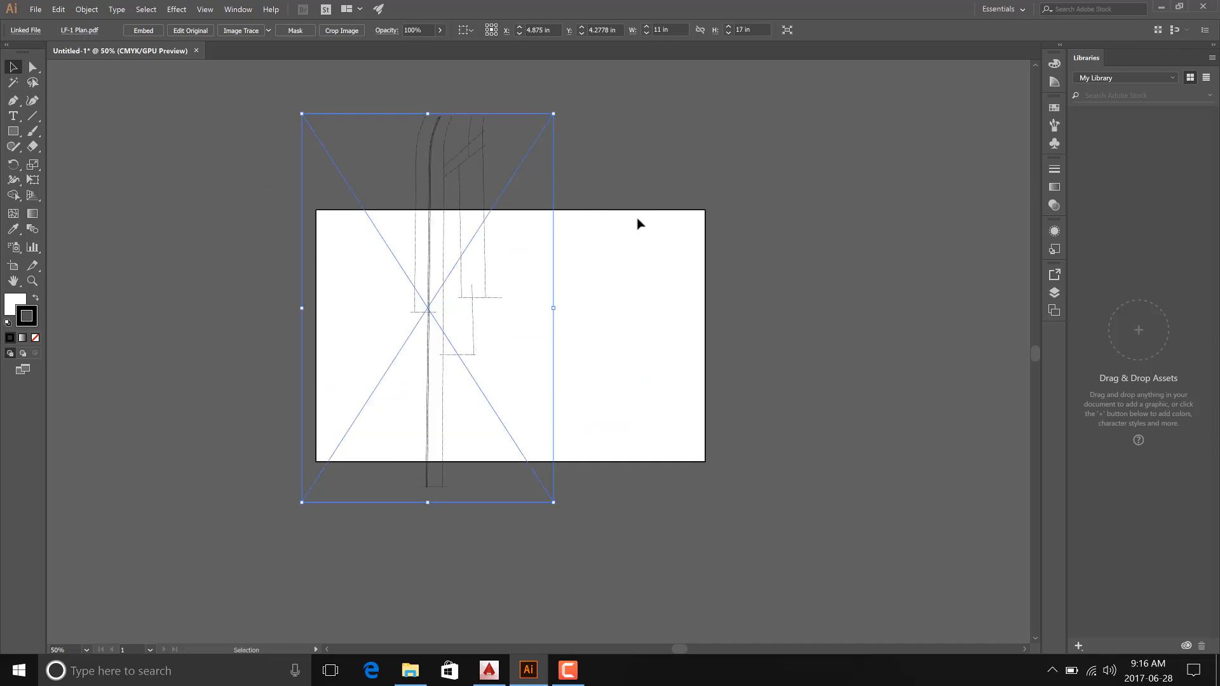
Rotate the placed plan PDF 90 degrees counterclockwise and move it so its edges align exactly with the artboard.
click(570, 359)
click(501, 362)
drag(591, 498, 379, 483)
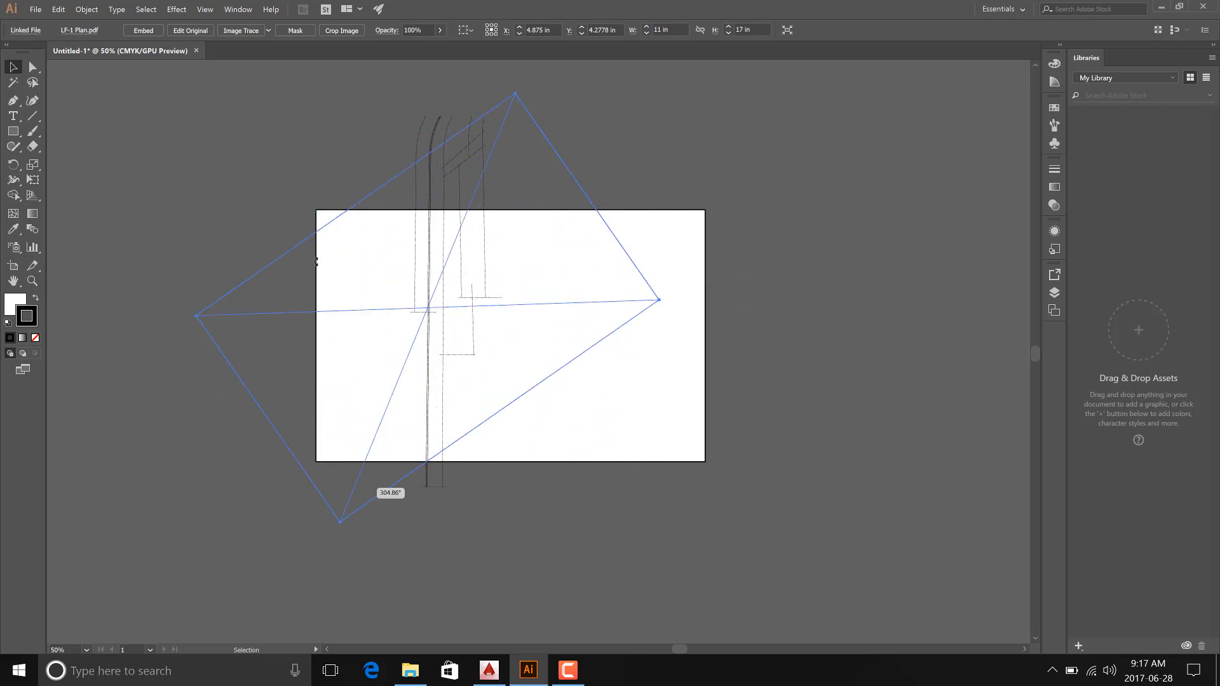
drag(316, 260, 703, 216)
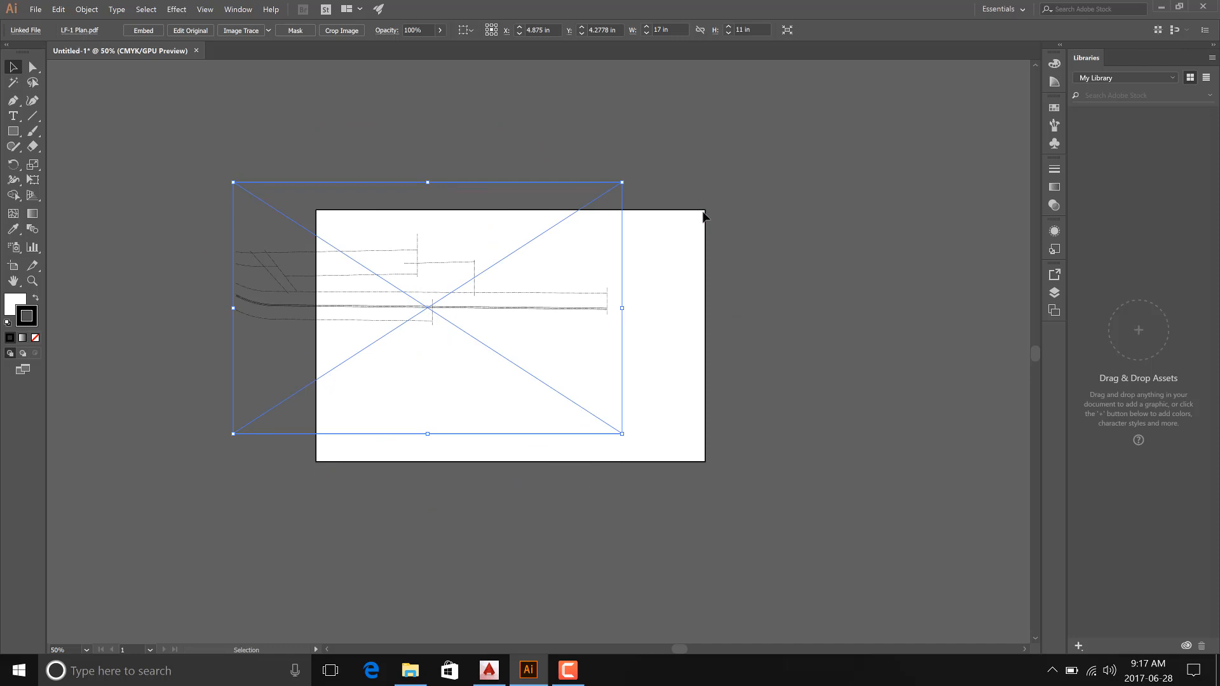
drag(412, 301, 469, 318)
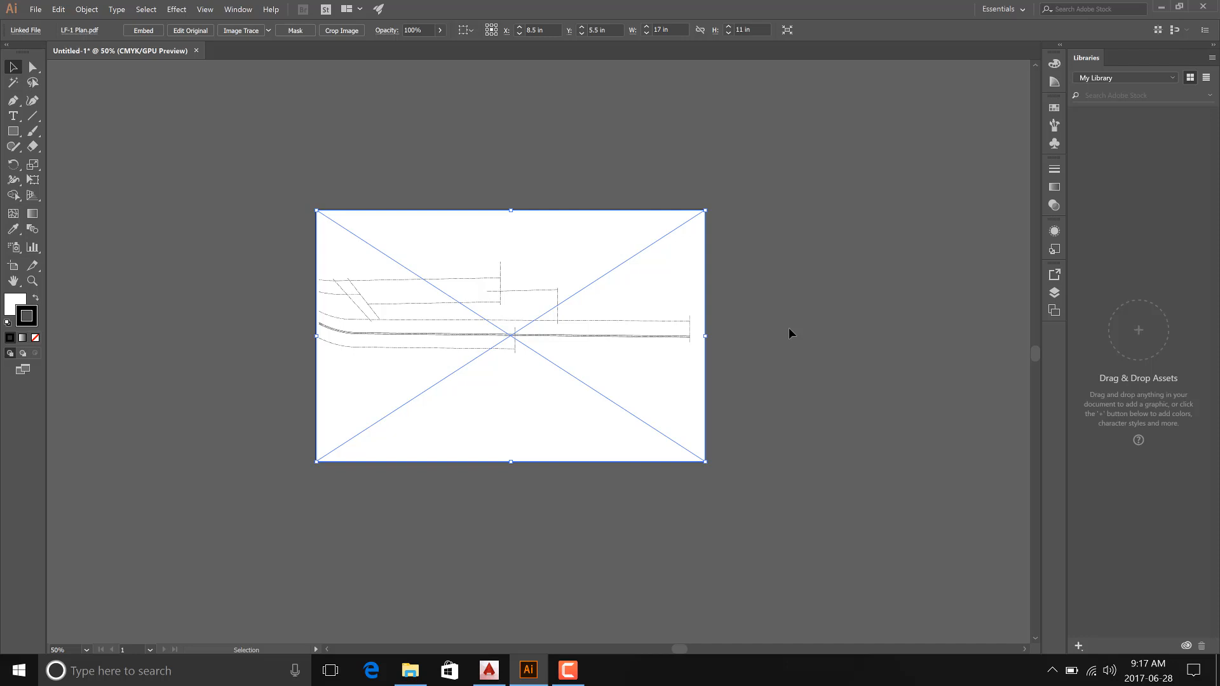
Rename the layer holding the placed plan as PDF.
click(1054, 292)
double_click(970, 290)
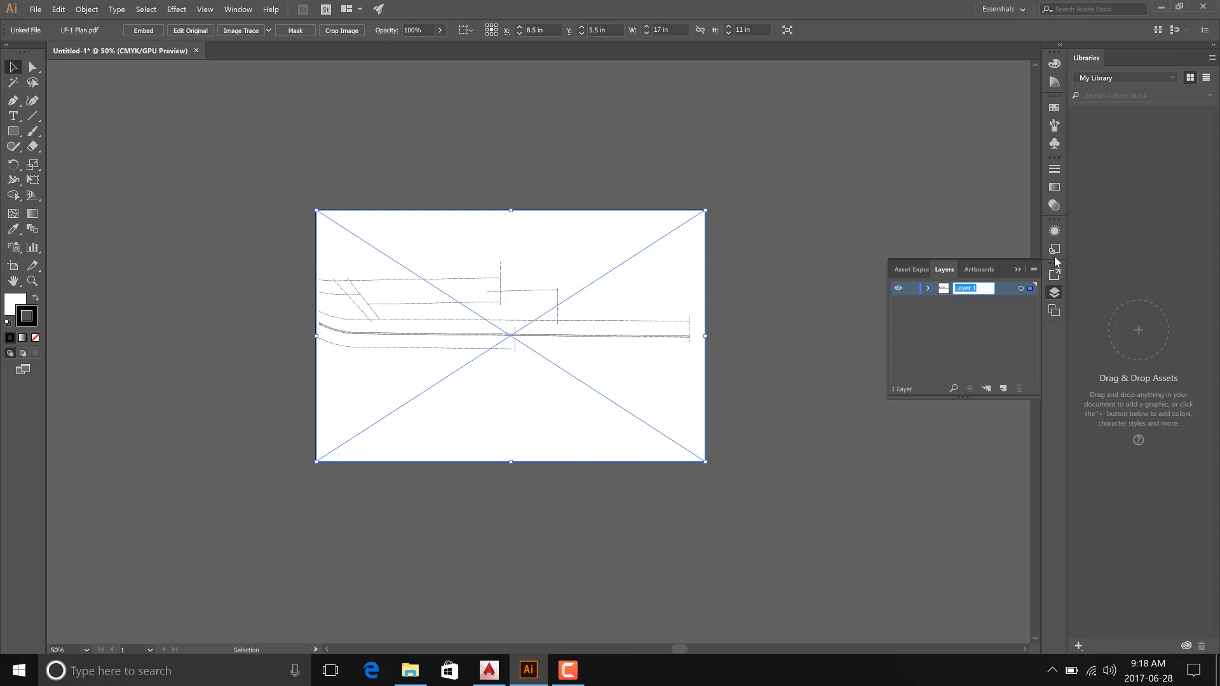
click(955, 187)
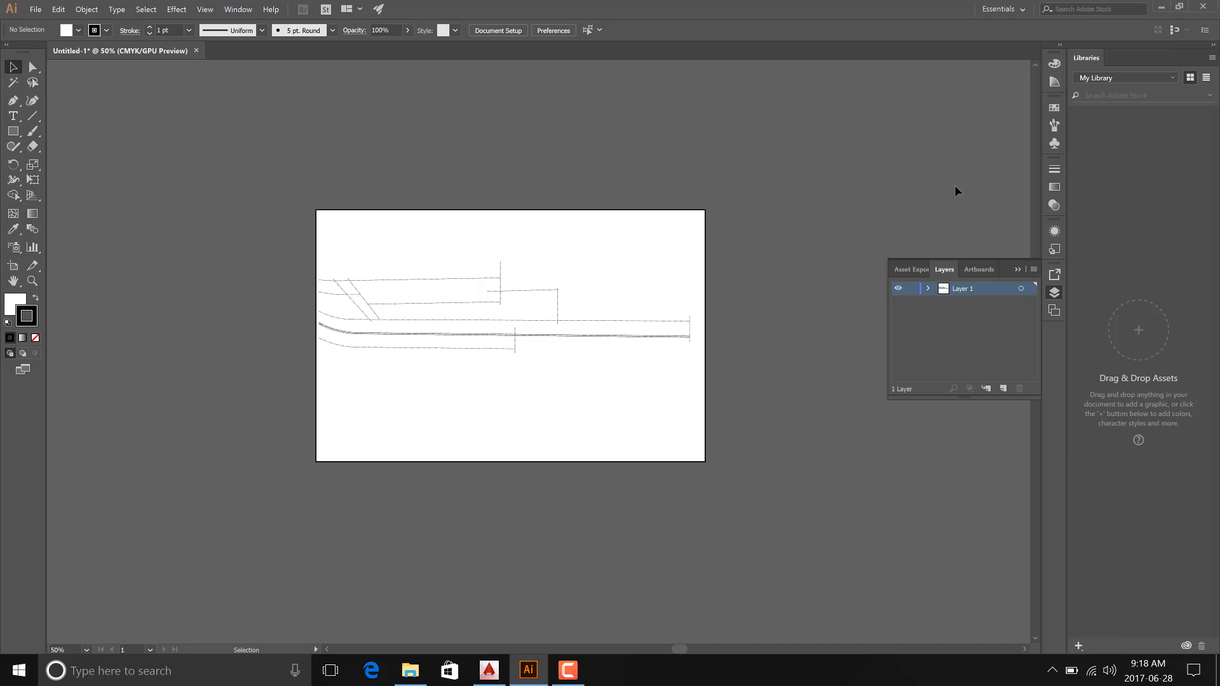
double_click(960, 288)
text(PDF)
click(956, 358)
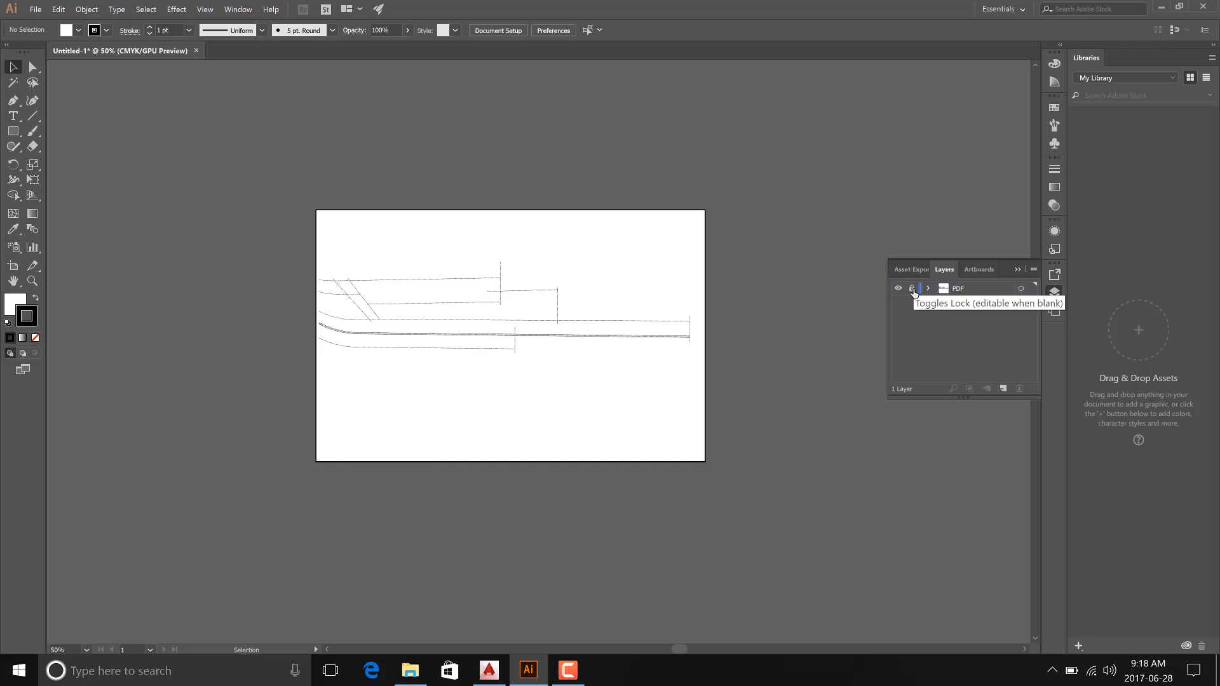
Lock the PDF layer and add a new layer above it.
click(913, 290)
click(1002, 388)
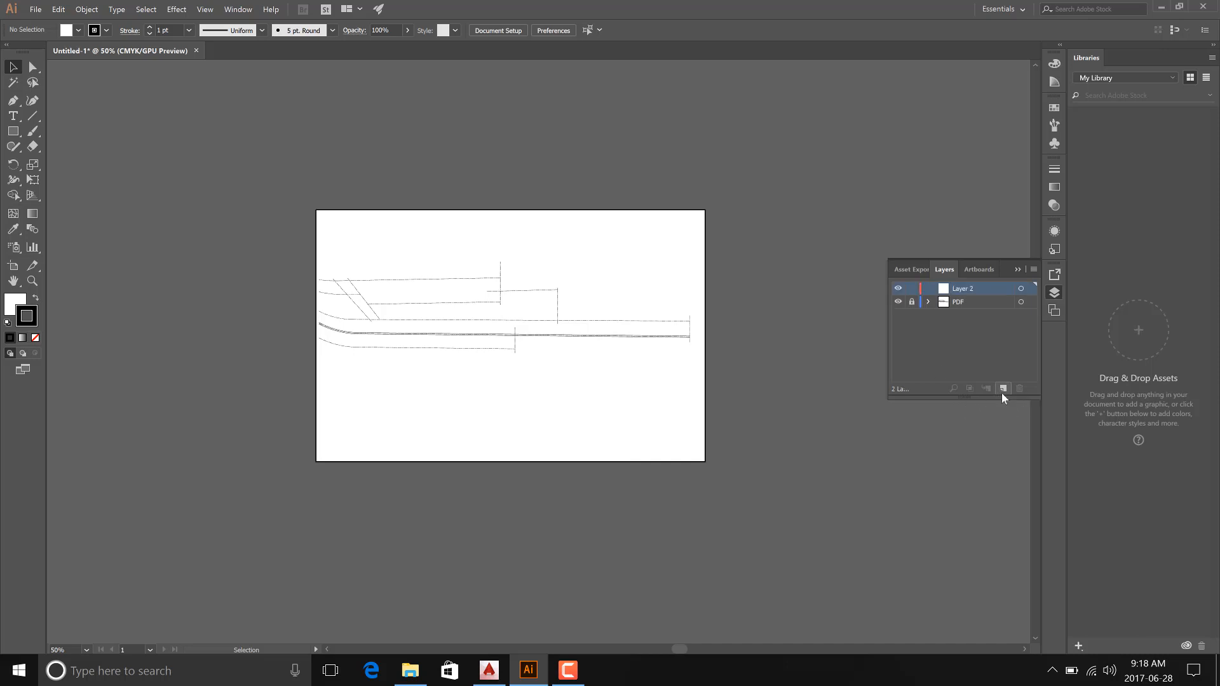
Prepare the Pen tool for tracing the plan with a green fill and no stroke.
alt+scroll(487, 370, up, 2)
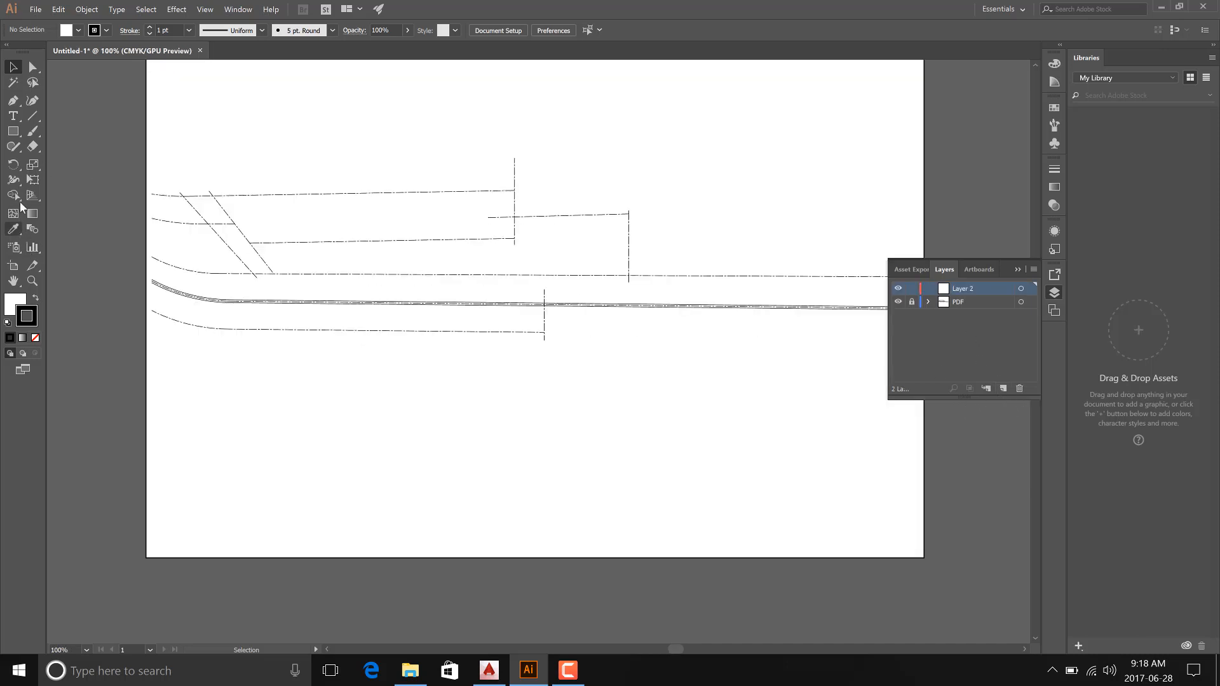
click(12, 101)
alt+scroll(517, 209, up, 2)
alt+scroll(558, 329, down, 1)
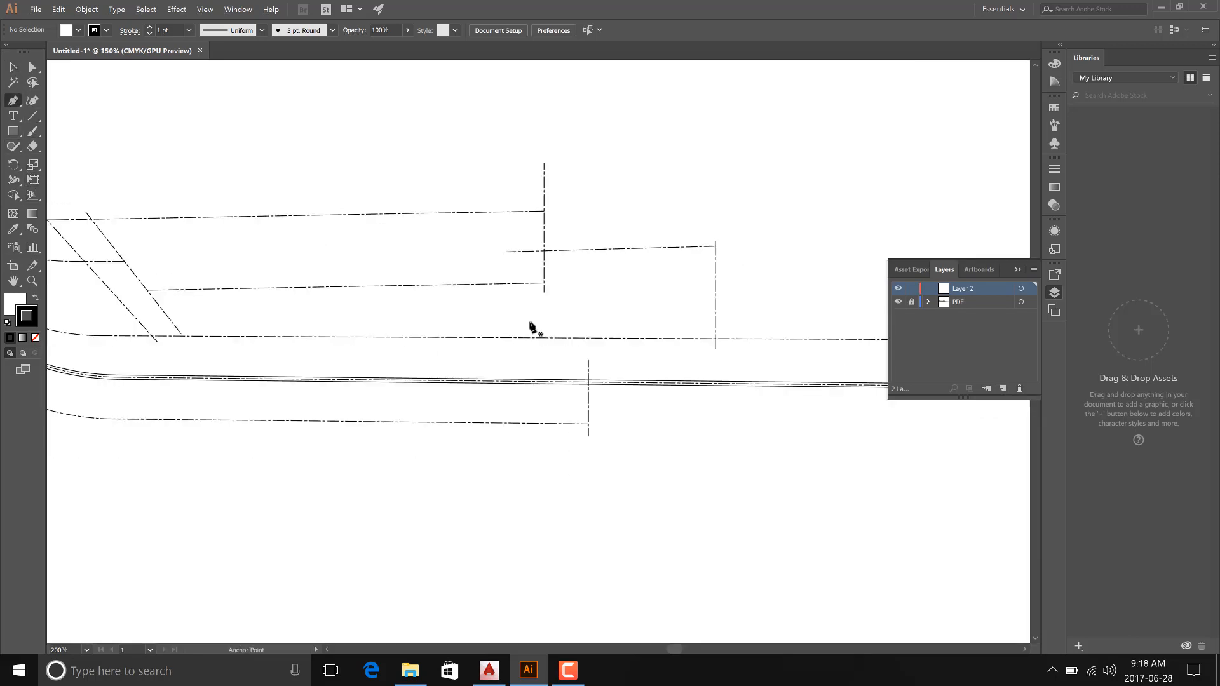
click(13, 299)
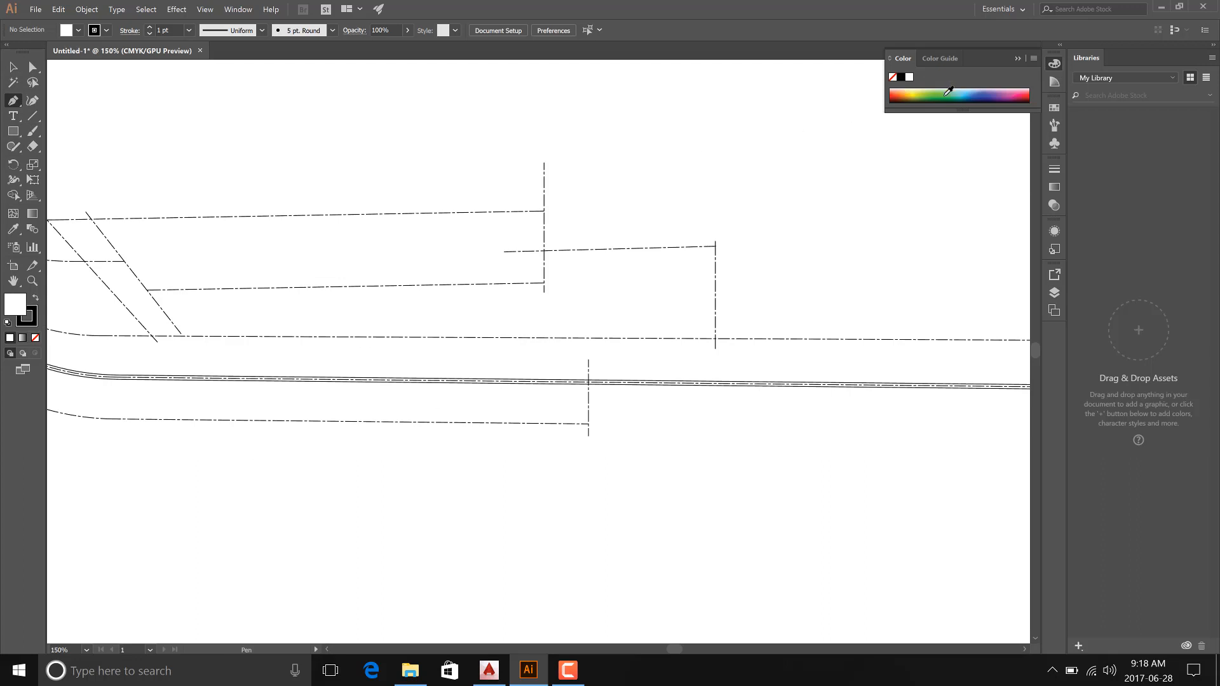
click(950, 94)
click(25, 315)
click(36, 338)
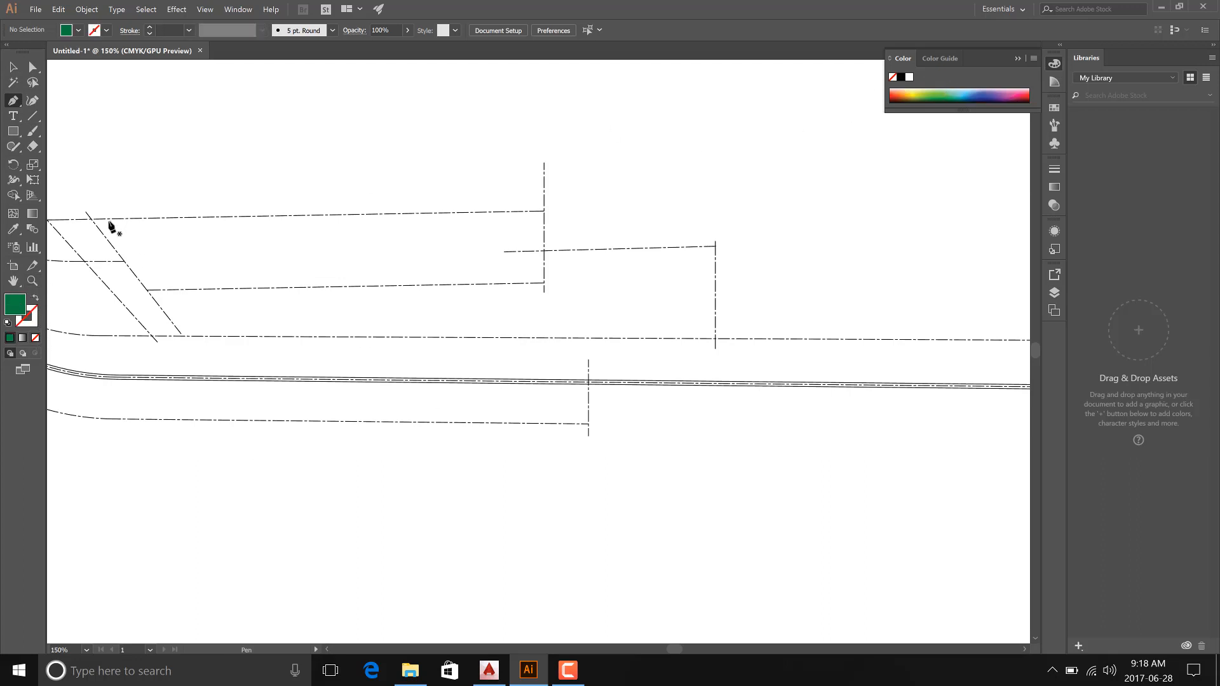
Trace a closed green shape over the upper four-sided area between the slanted line and the vertical end line.
click(92, 219)
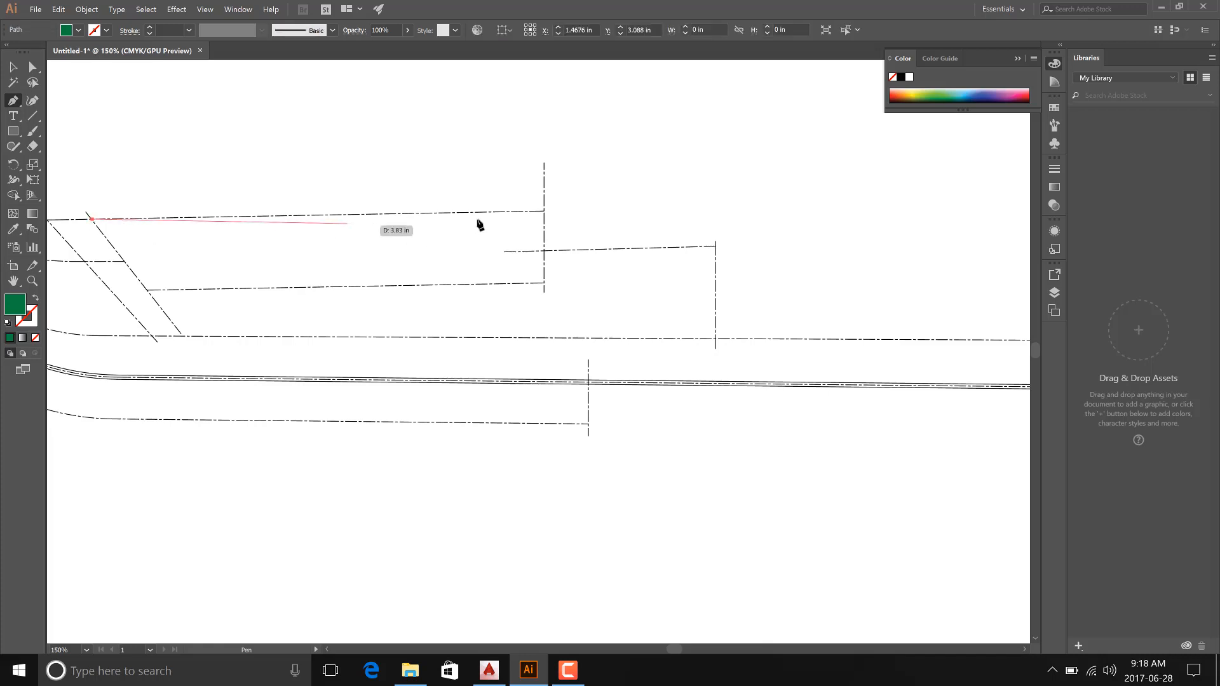
alt+scroll(506, 218, up, 4)
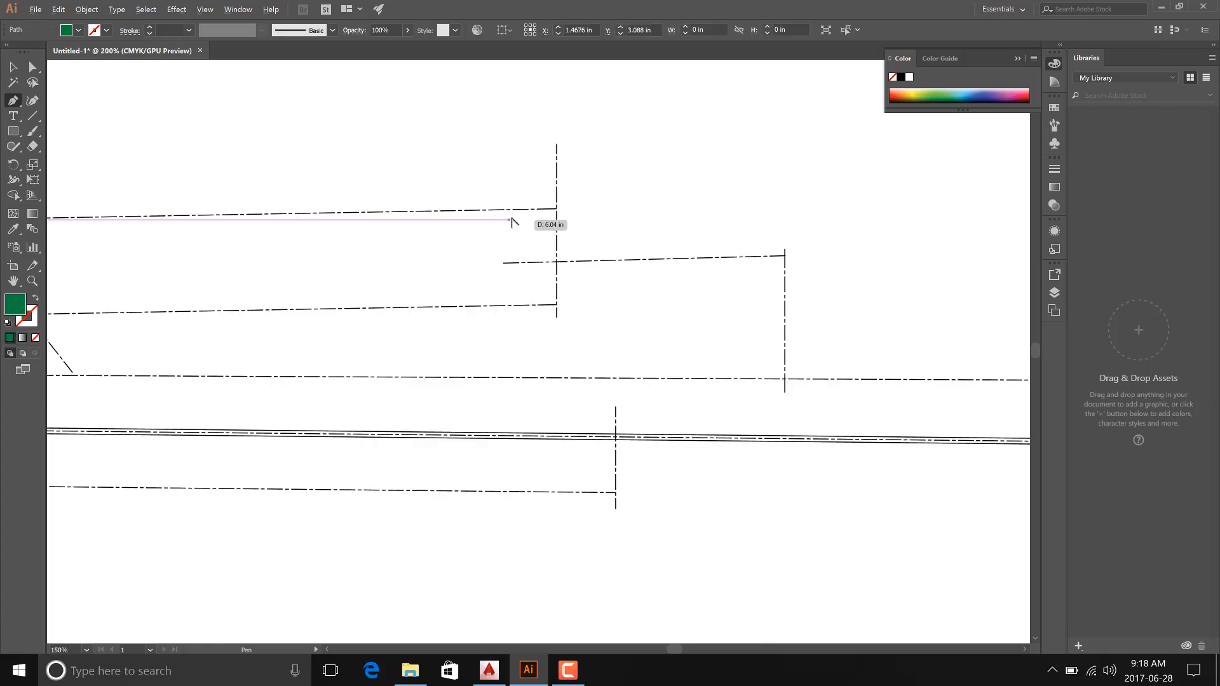
click(602, 201)
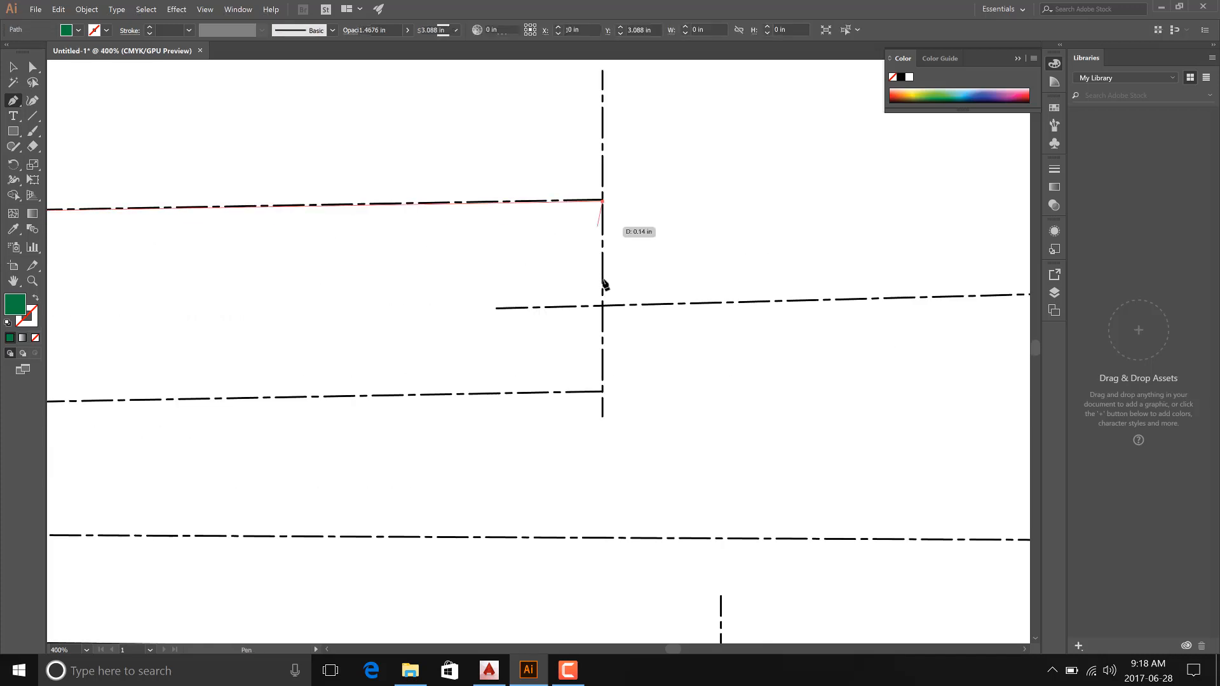
click(603, 306)
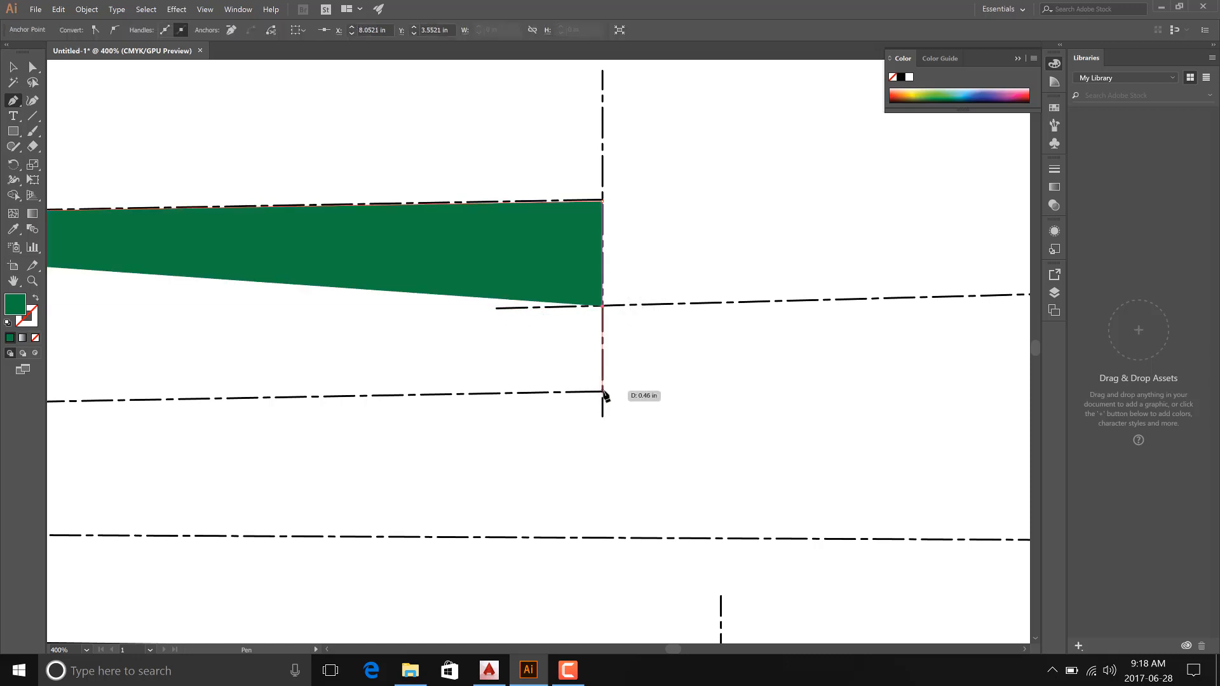
click(602, 391)
alt+scroll(839, 376, down, 3)
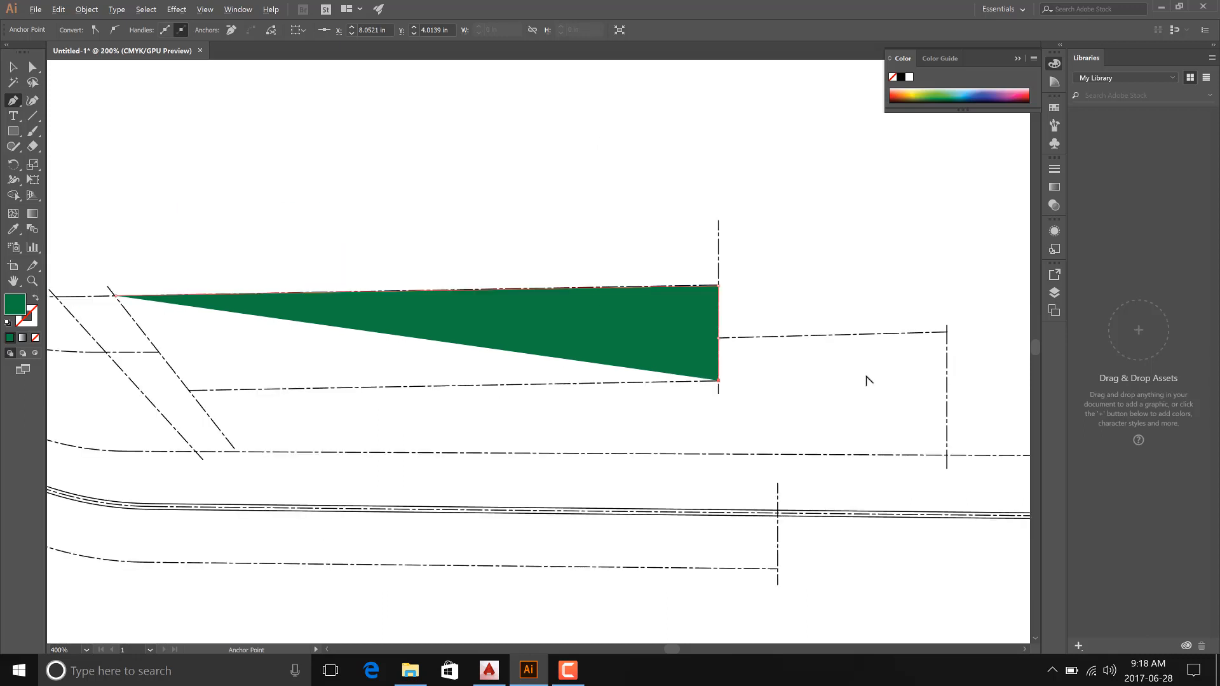
alt+scroll(140, 407, up, 3)
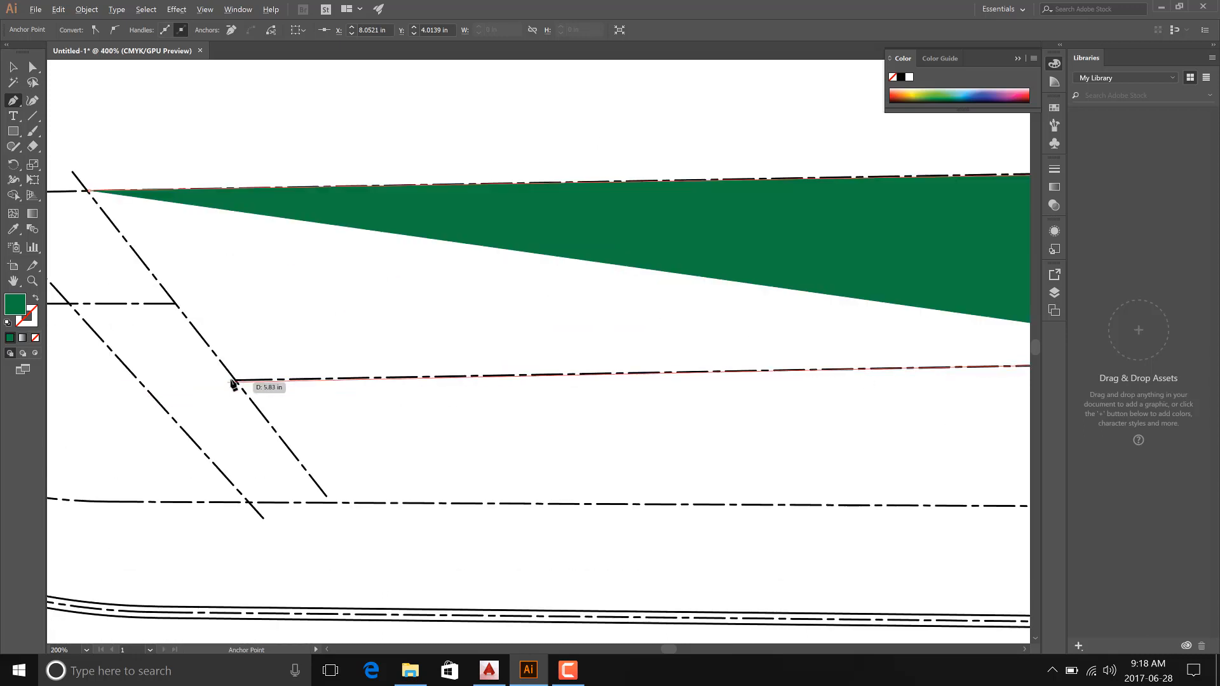
click(235, 380)
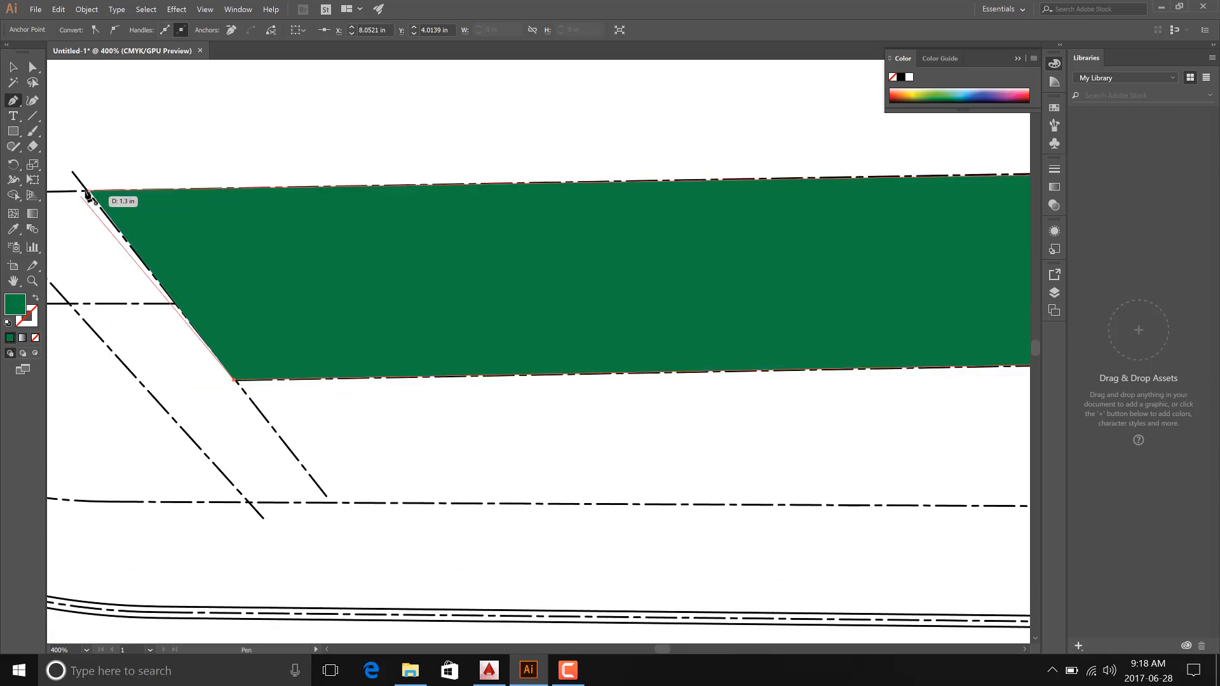
click(90, 191)
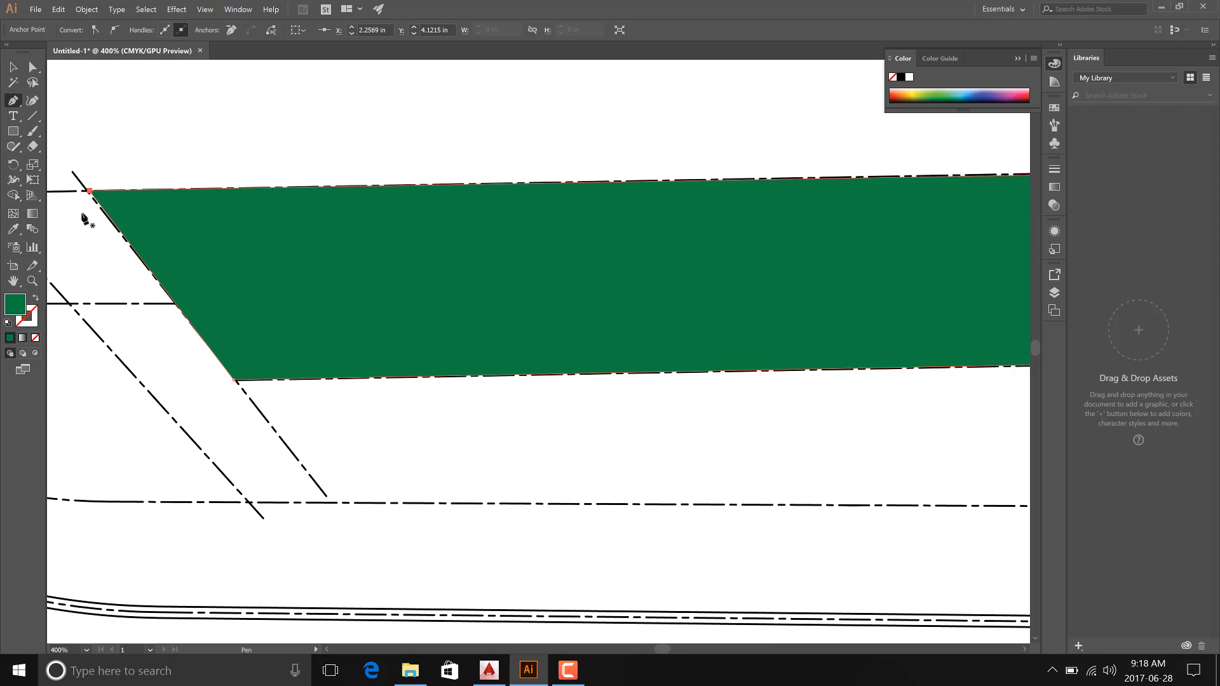
Set the traced green shape's blending mode to Multiply and deselect the shape.
key(v)
alt+scroll(438, 278, down, 3)
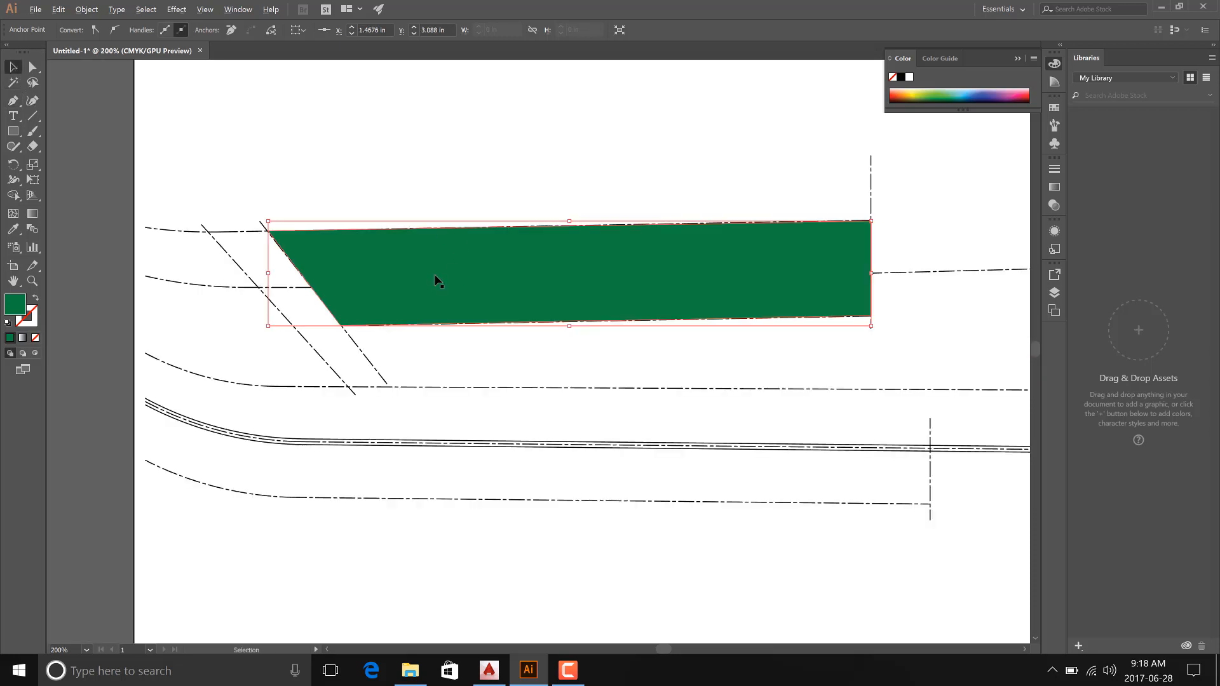
click(33, 72)
click(181, 168)
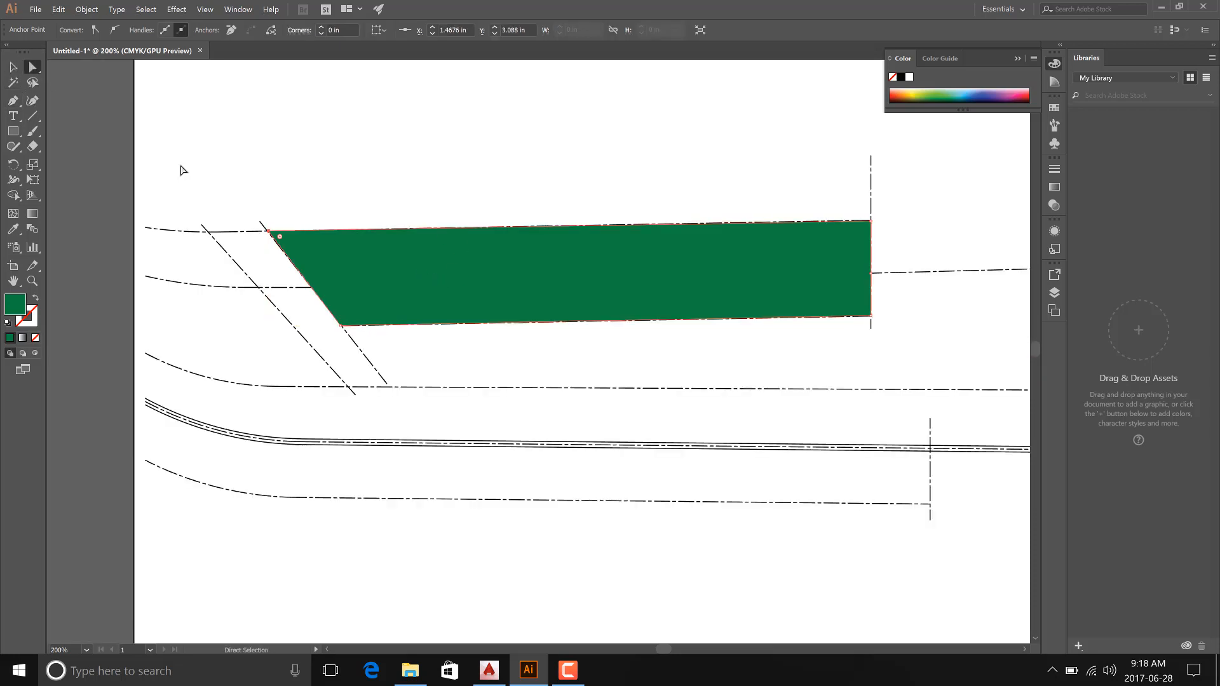
click(476, 253)
right_click(476, 255)
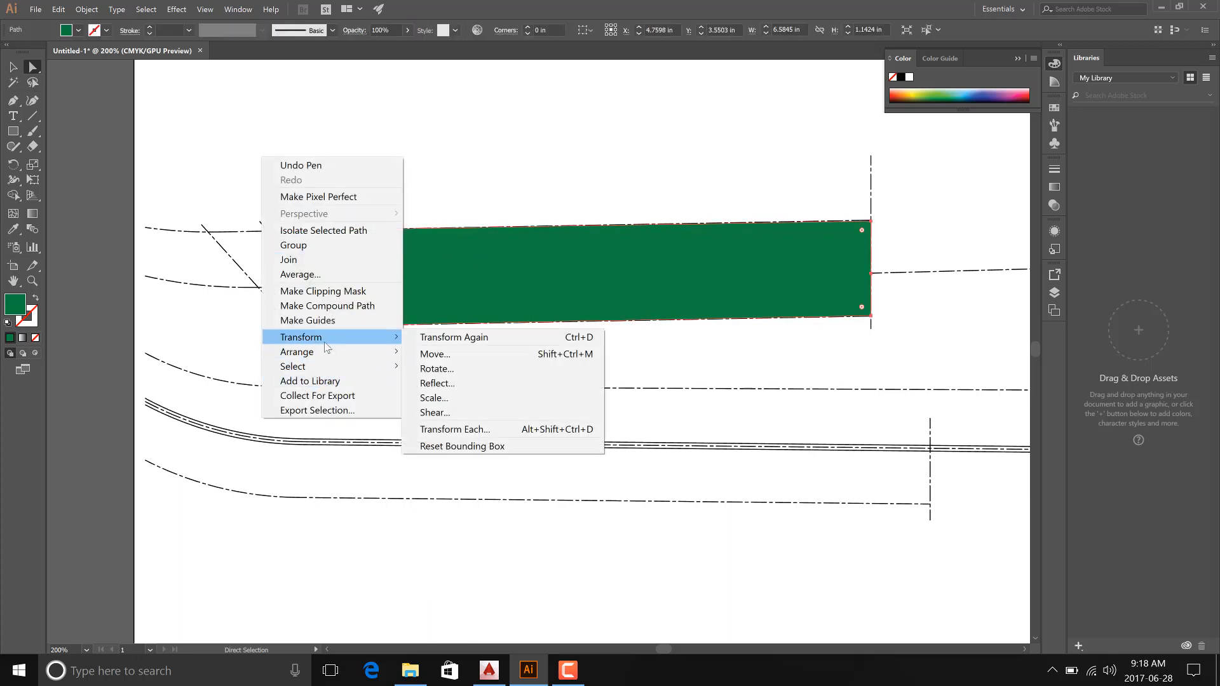
click(1054, 233)
click(1054, 234)
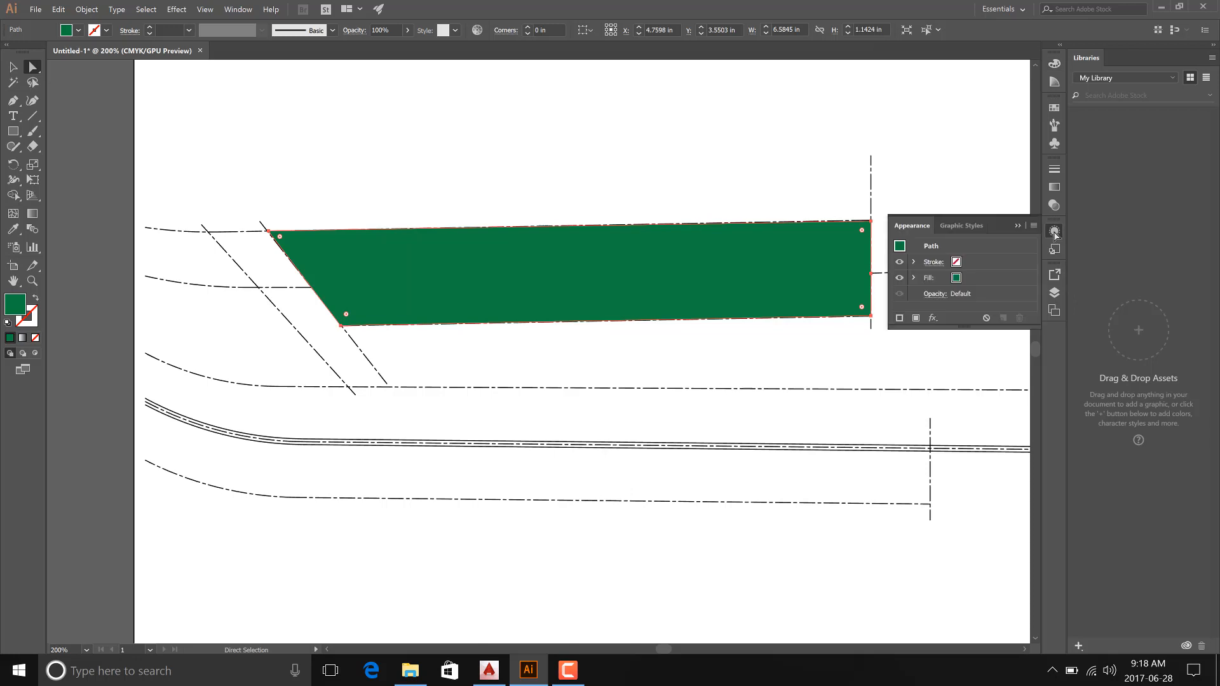
click(934, 294)
click(861, 321)
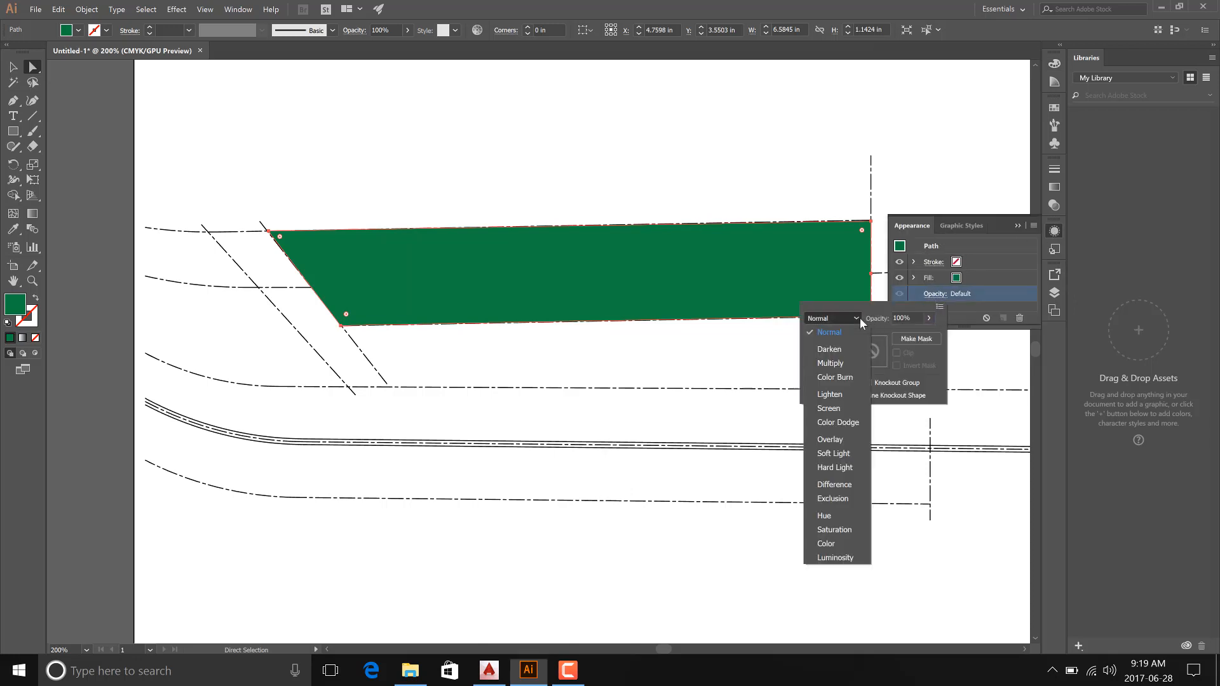
click(830, 363)
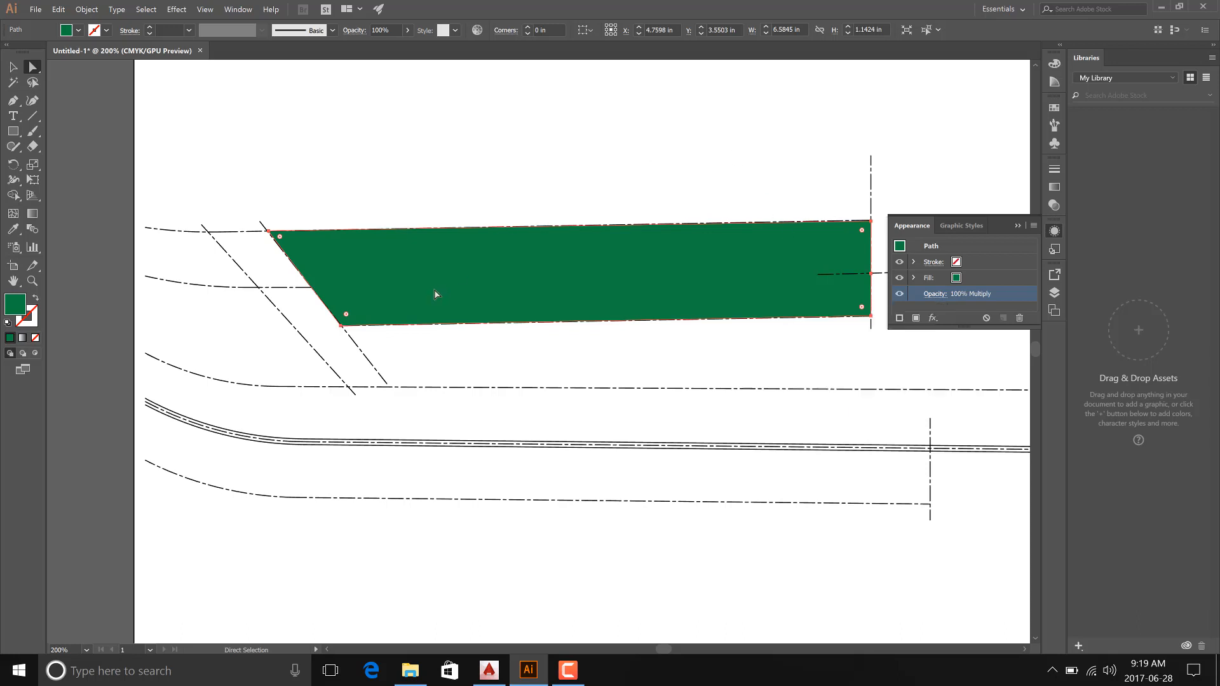
scroll(445, 299, down, 1)
click(436, 330)
scroll(92, 174, down, 1)
key(v)
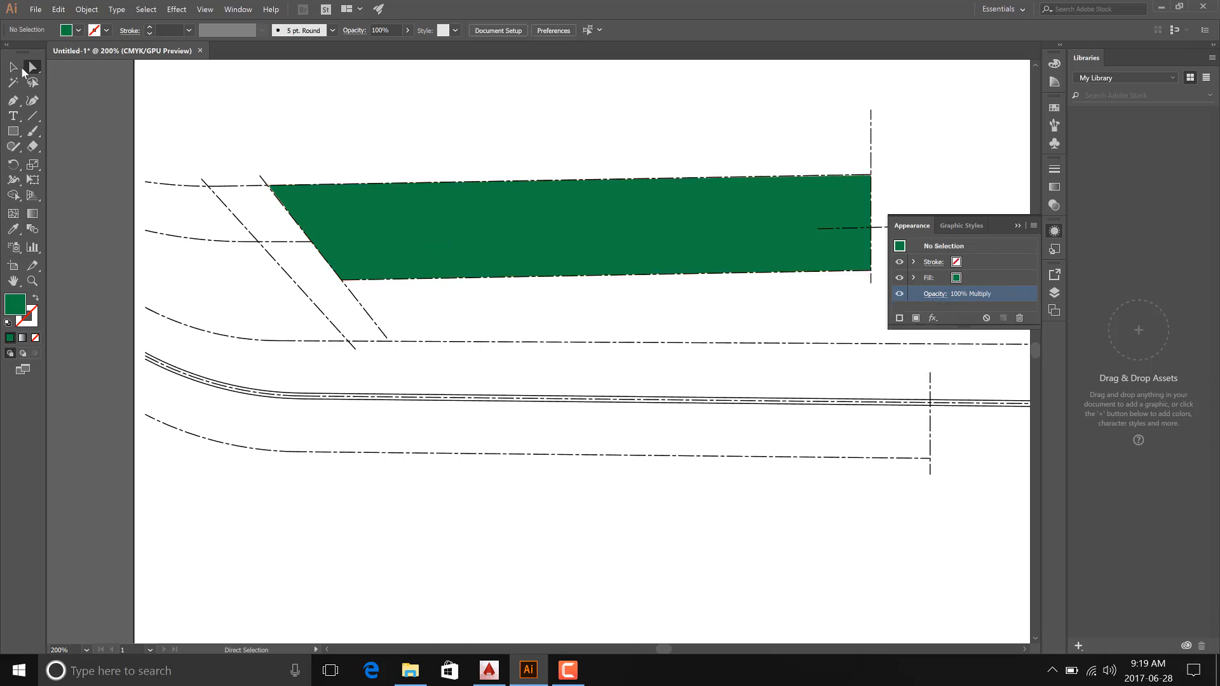
scroll(567, 240, down, 2)
scroll(566, 242, up, 2)
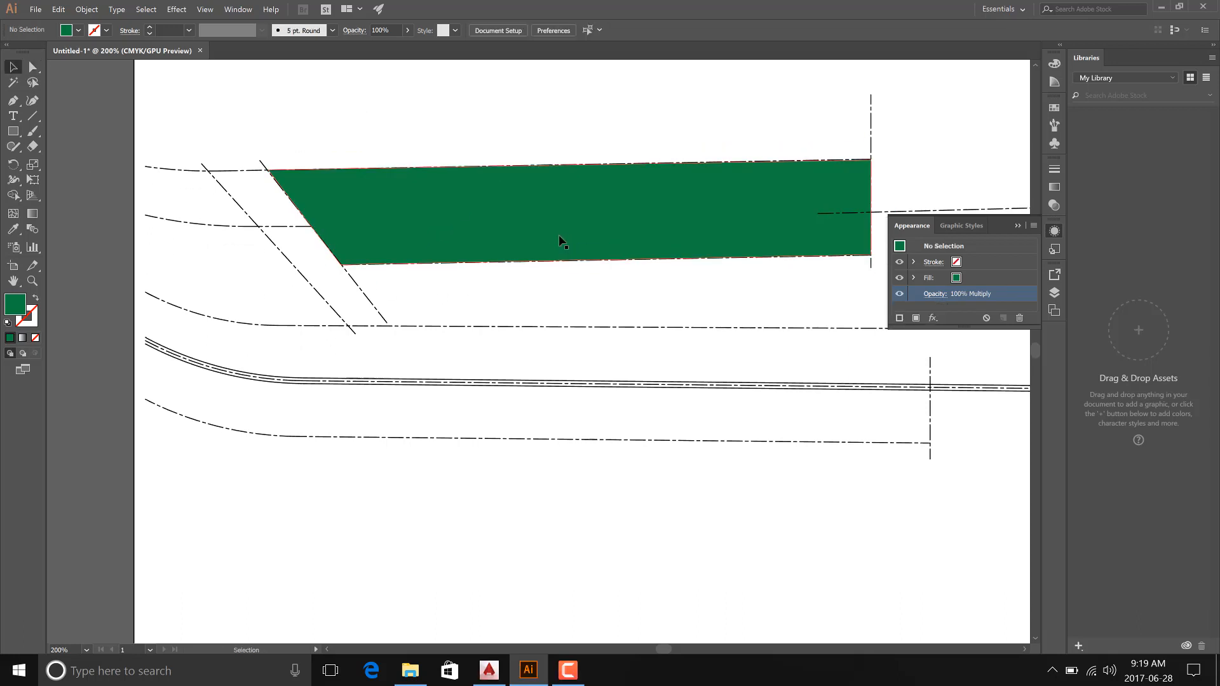
alt+scroll(496, 270, down, 1)
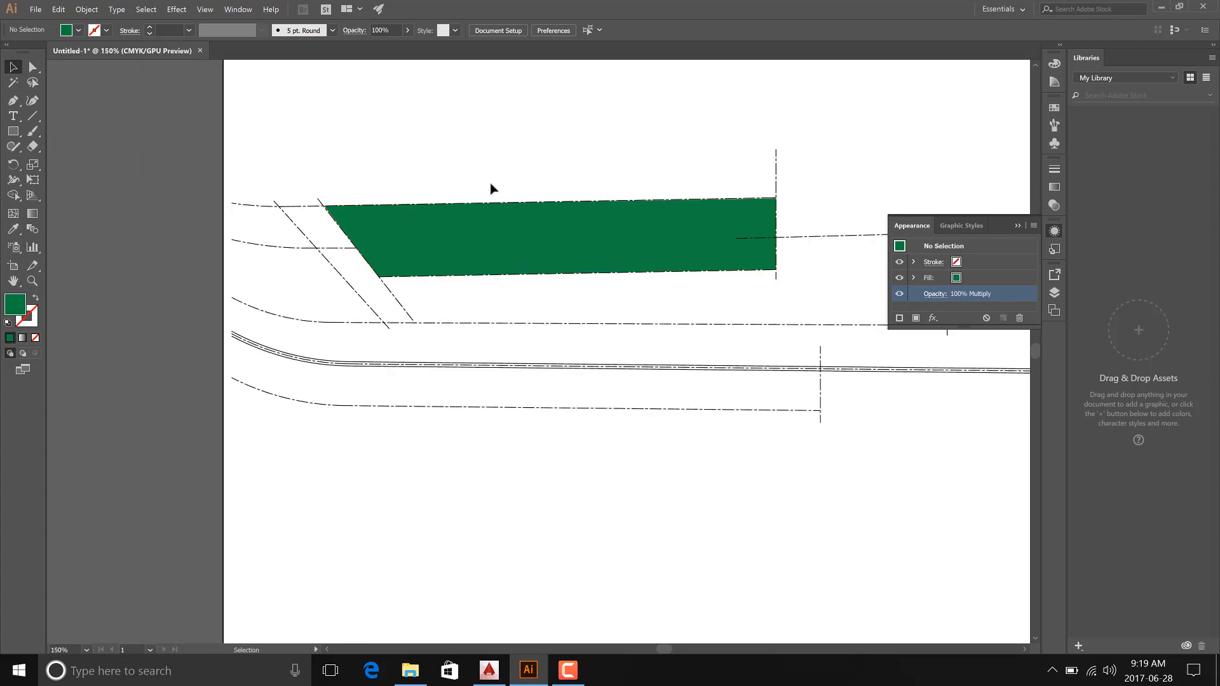
Switch to AutoCAD with the Test.dwg wall plan.
key(alt+Tab)
key(alt+Tab)
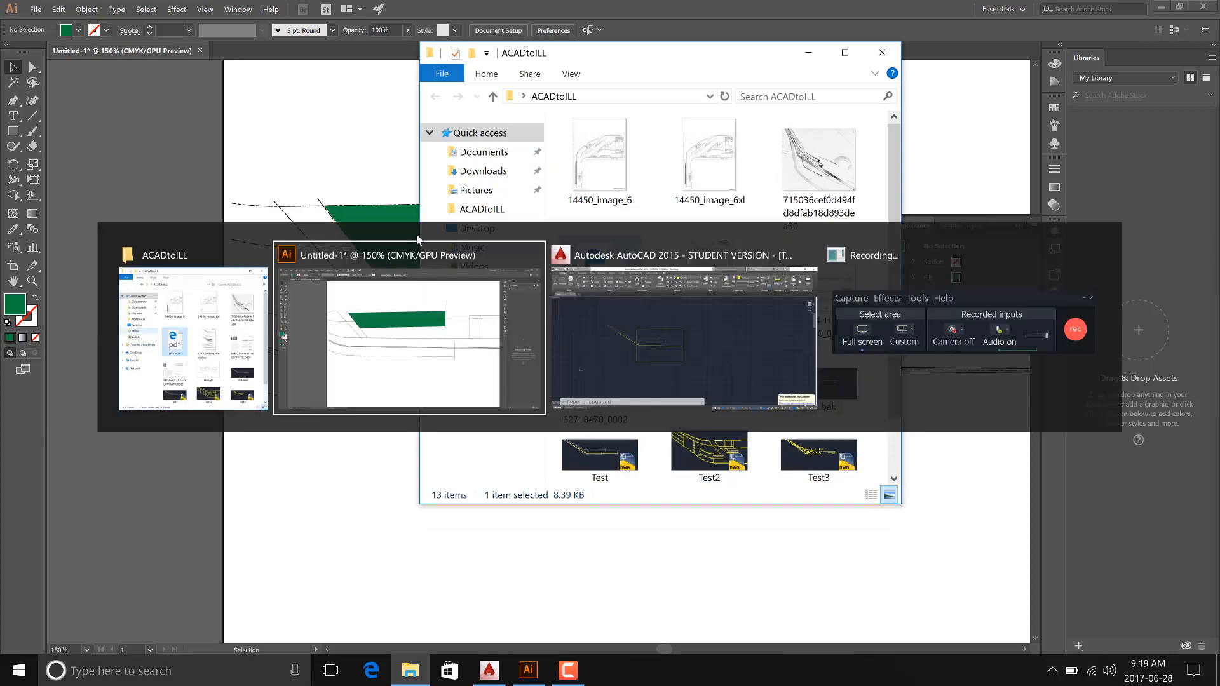
key(alt+Tab)
key(alt+Tab)
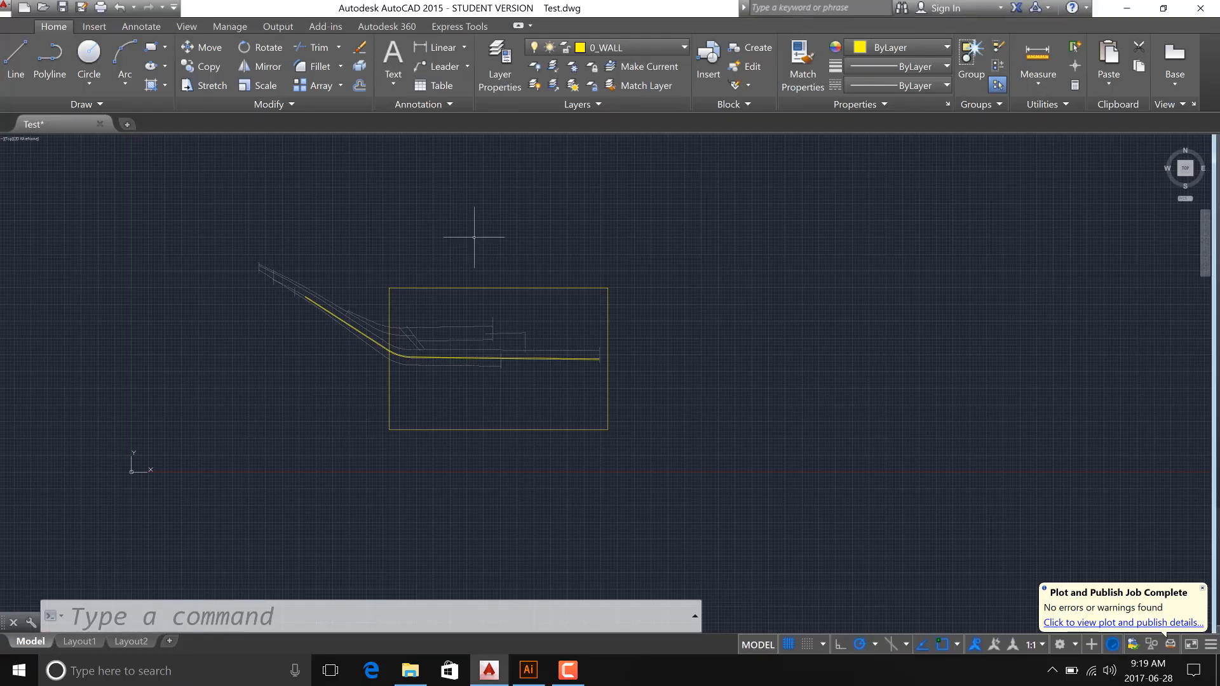
scroll(448, 342, up, 4)
scroll(448, 341, down, 4)
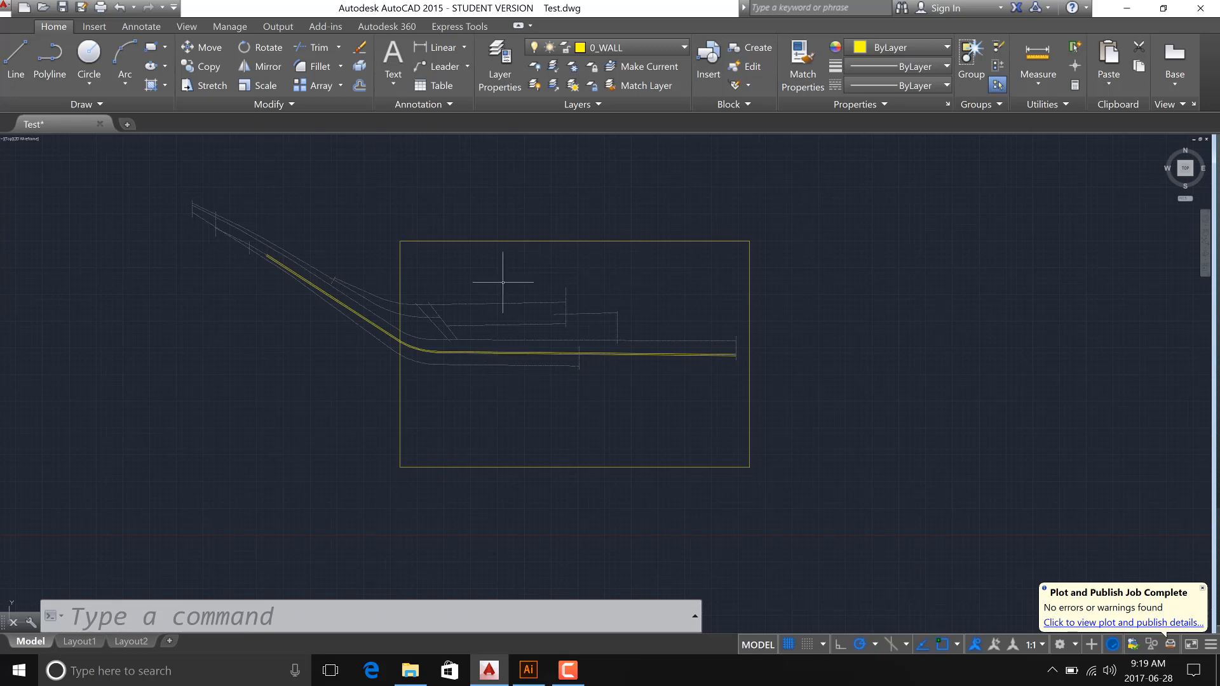
click(472, 267)
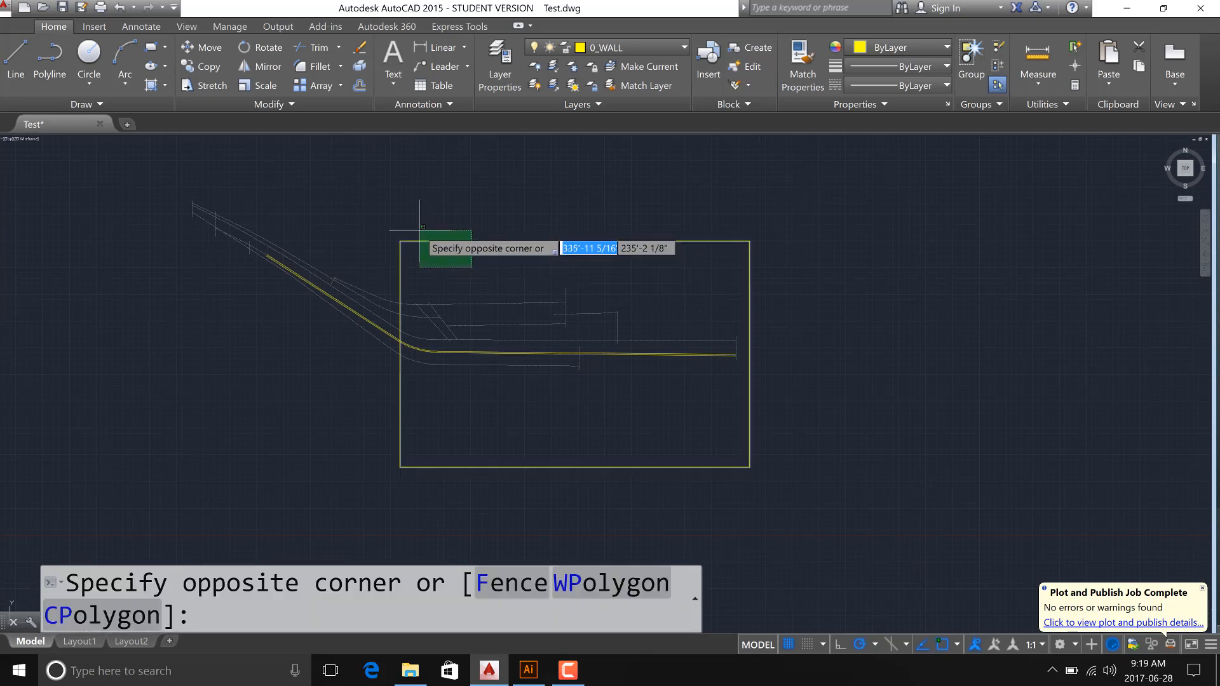
key(Escape)
click(418, 229)
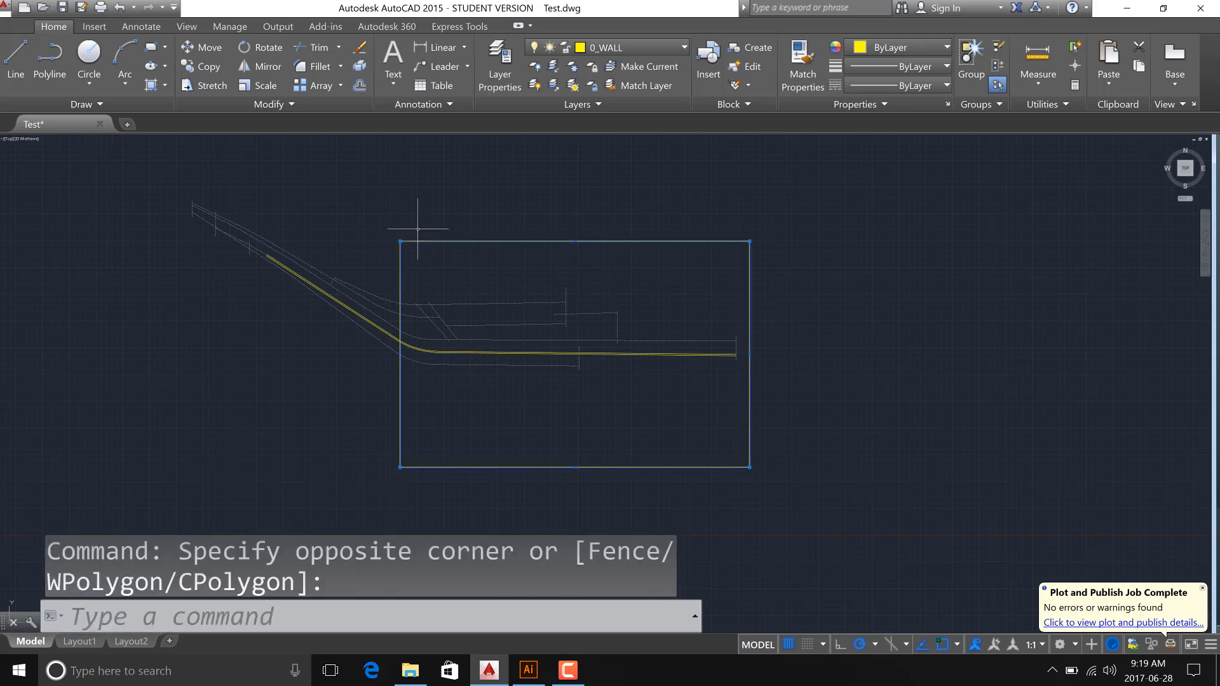
key(Escape)
key(Escape)
Offset the long dash-dot line above the yellow wall by a distance of 6 to its upper side.
scroll(445, 319, up, 4)
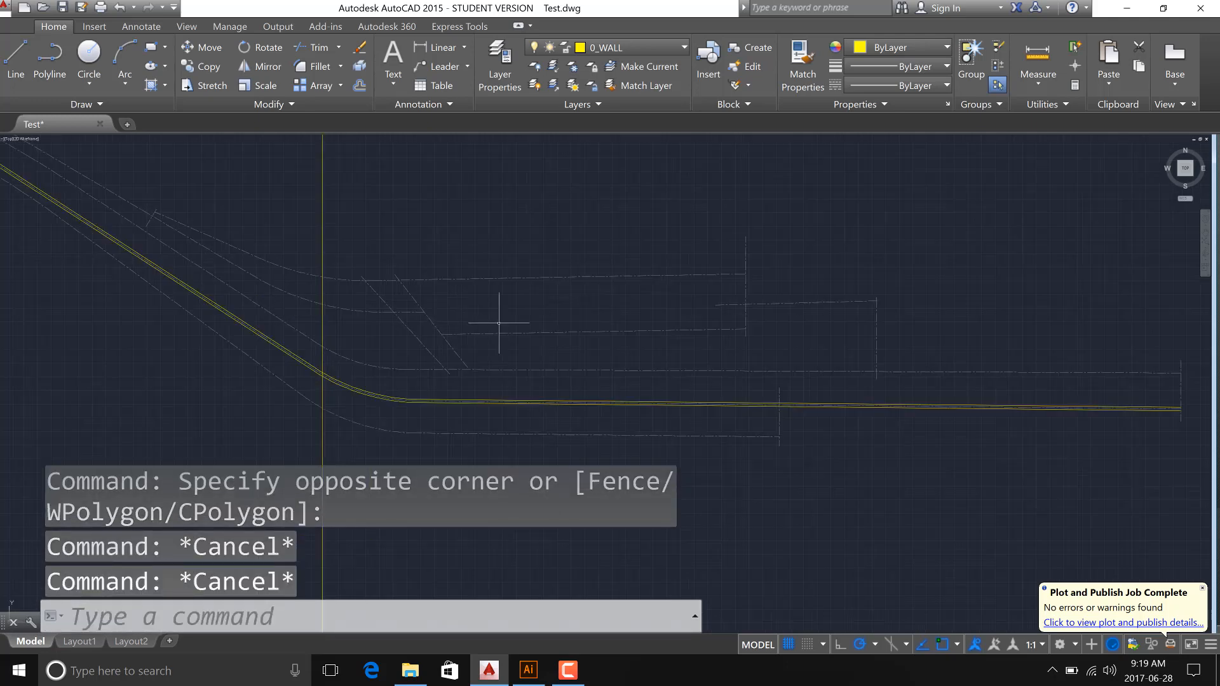
middle_drag(485, 410, 517, 347)
scroll(517, 348, up, 3)
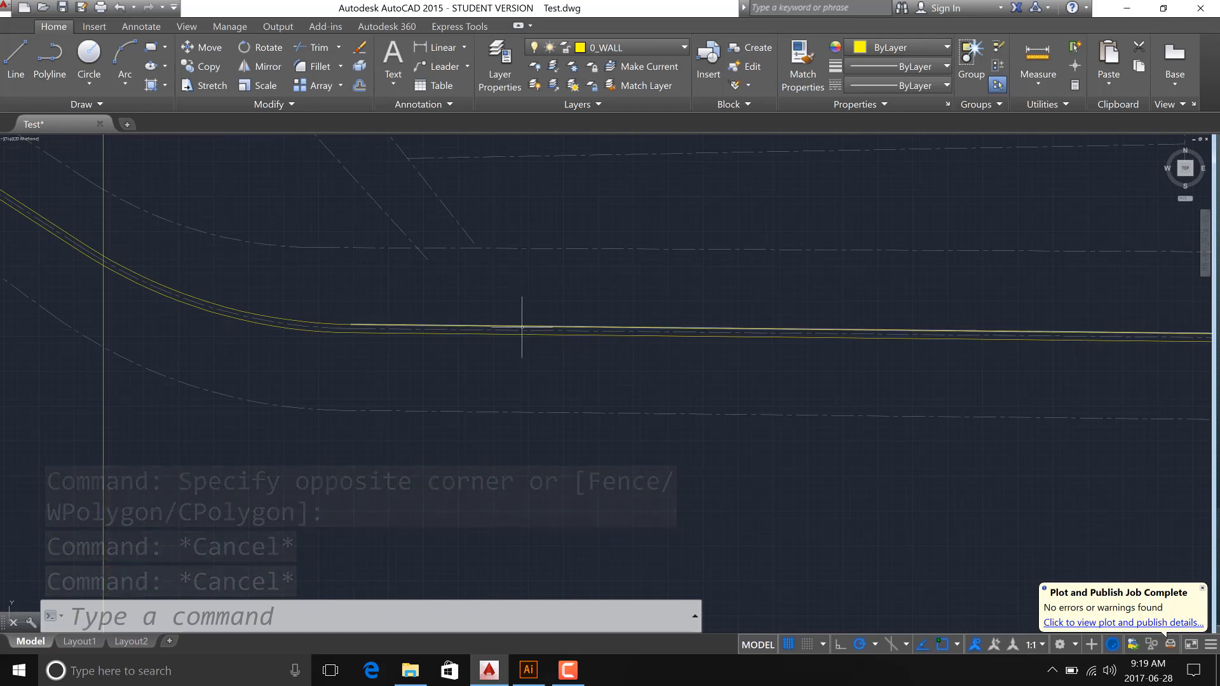
text(o)
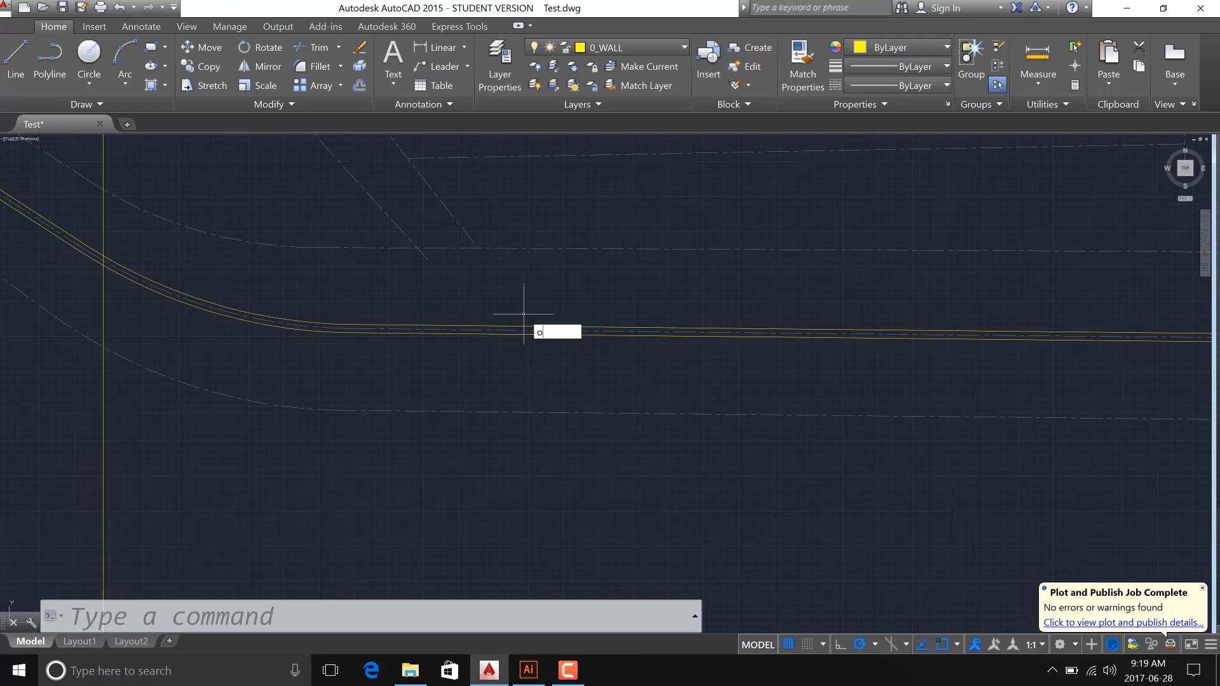
text(ff)
key(Return)
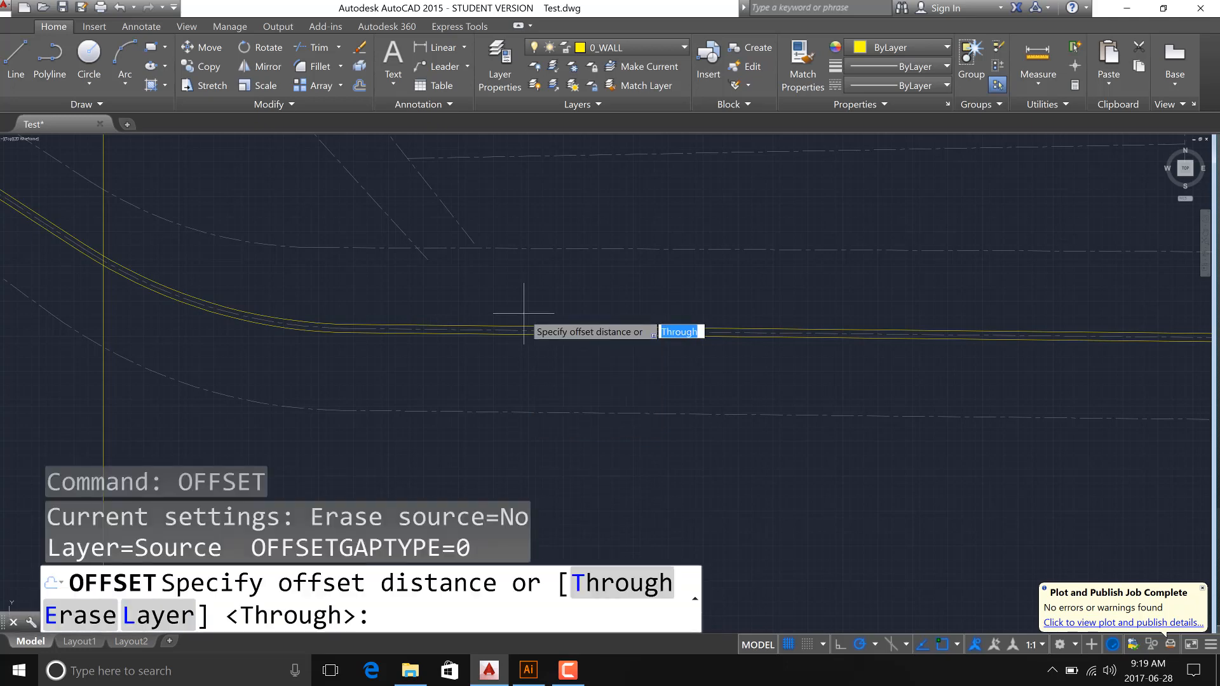
text(6)
key(Return)
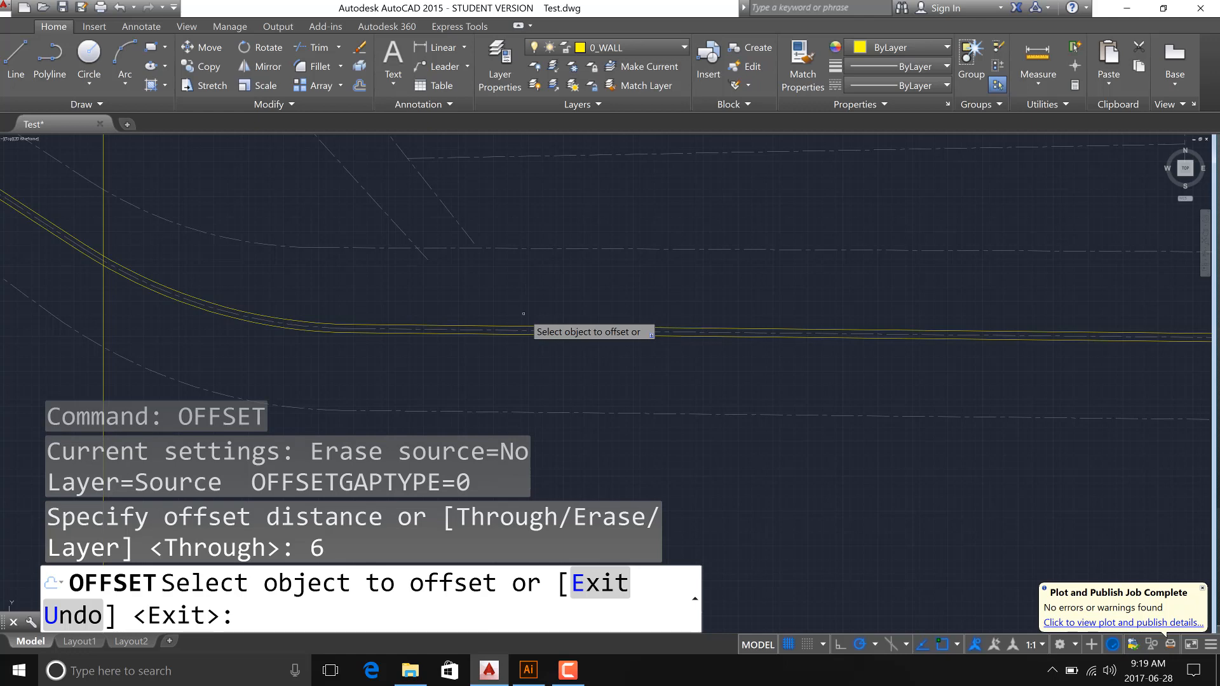
scroll(671, 377, down, 2)
scroll(671, 376, down, 2)
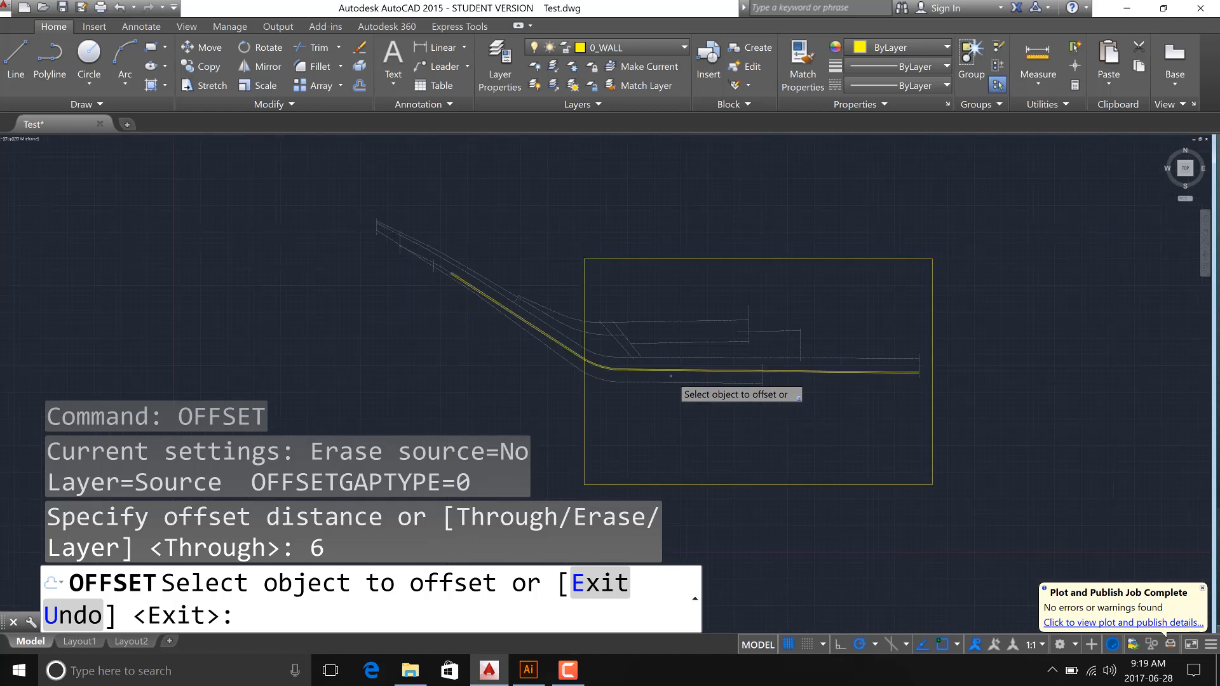
scroll(671, 376, up, 3)
scroll(666, 347, up, 3)
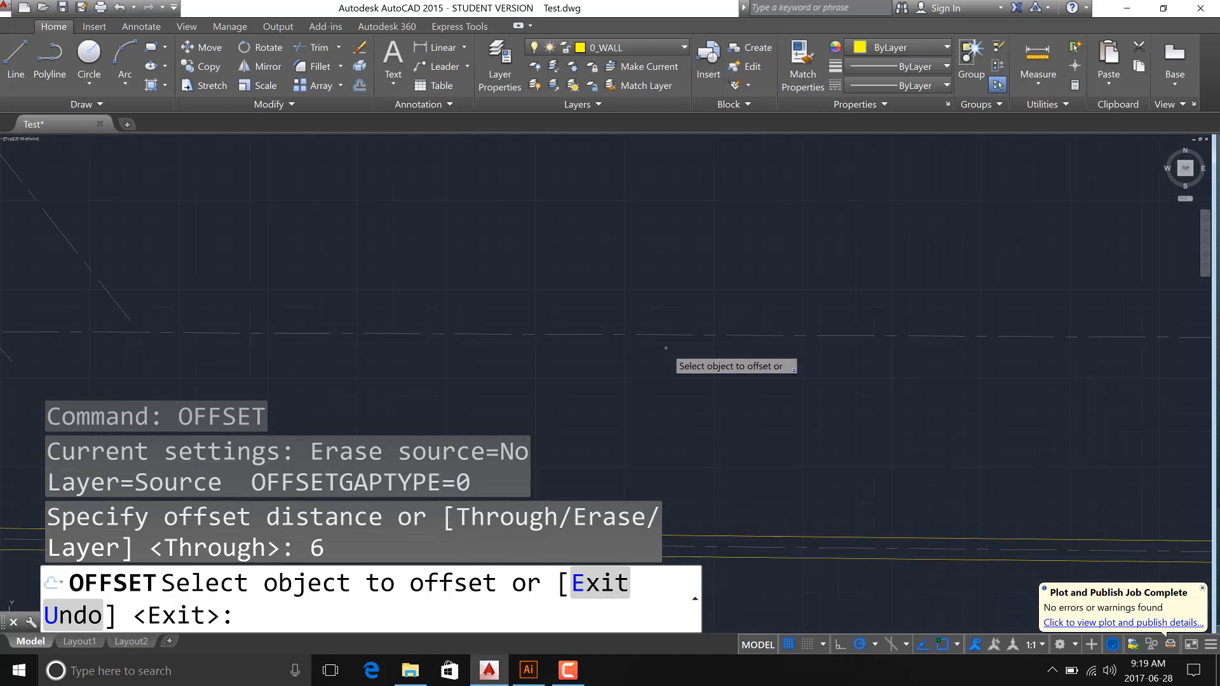
click(667, 337)
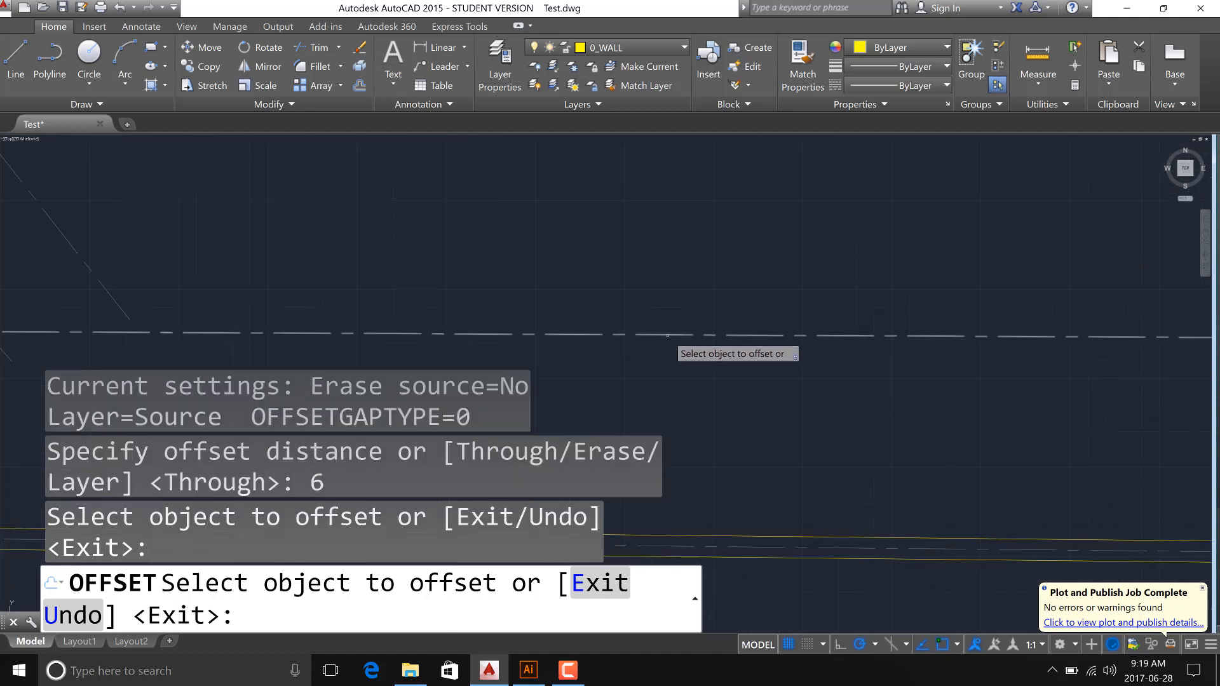
click(668, 335)
click(663, 306)
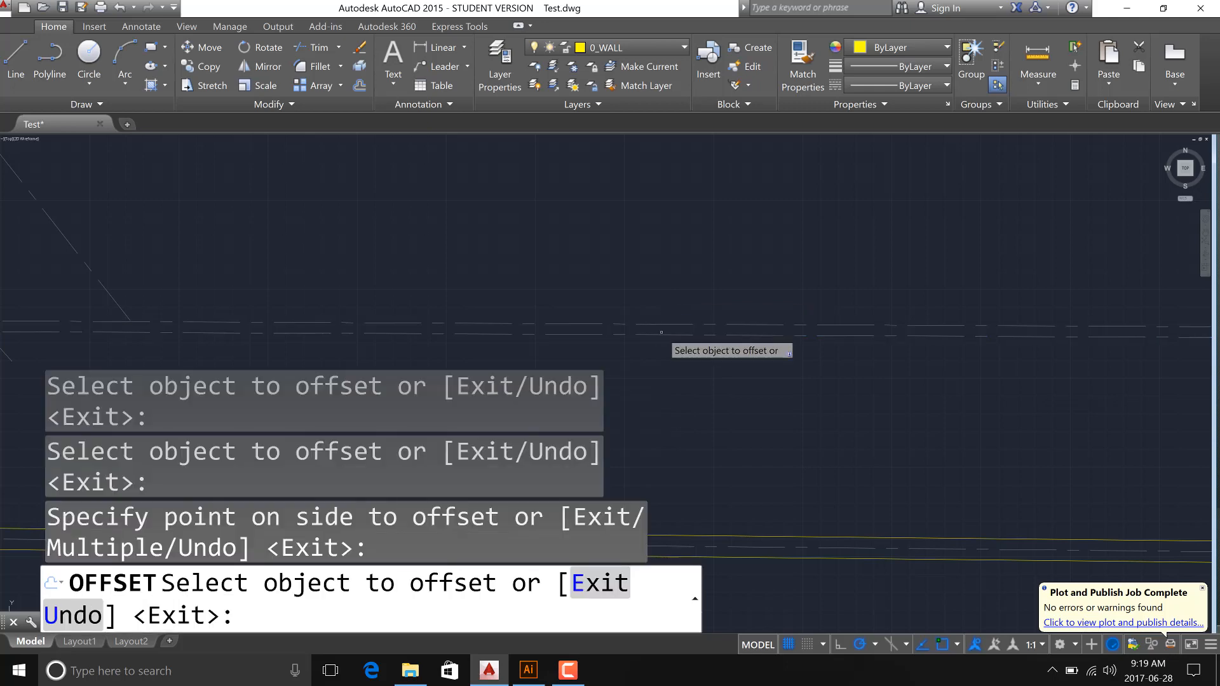
Offset the same original dash-dot line by 6 to its lower side and finish the Offset command.
click(661, 336)
click(659, 366)
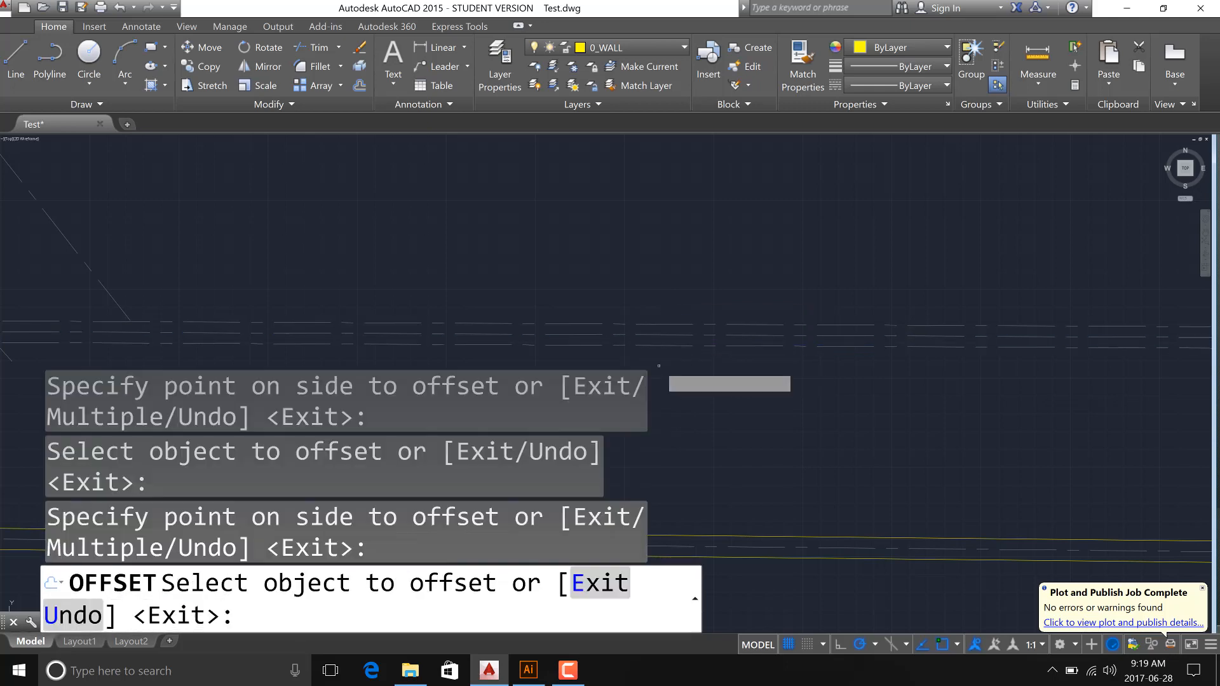
right_click(659, 366)
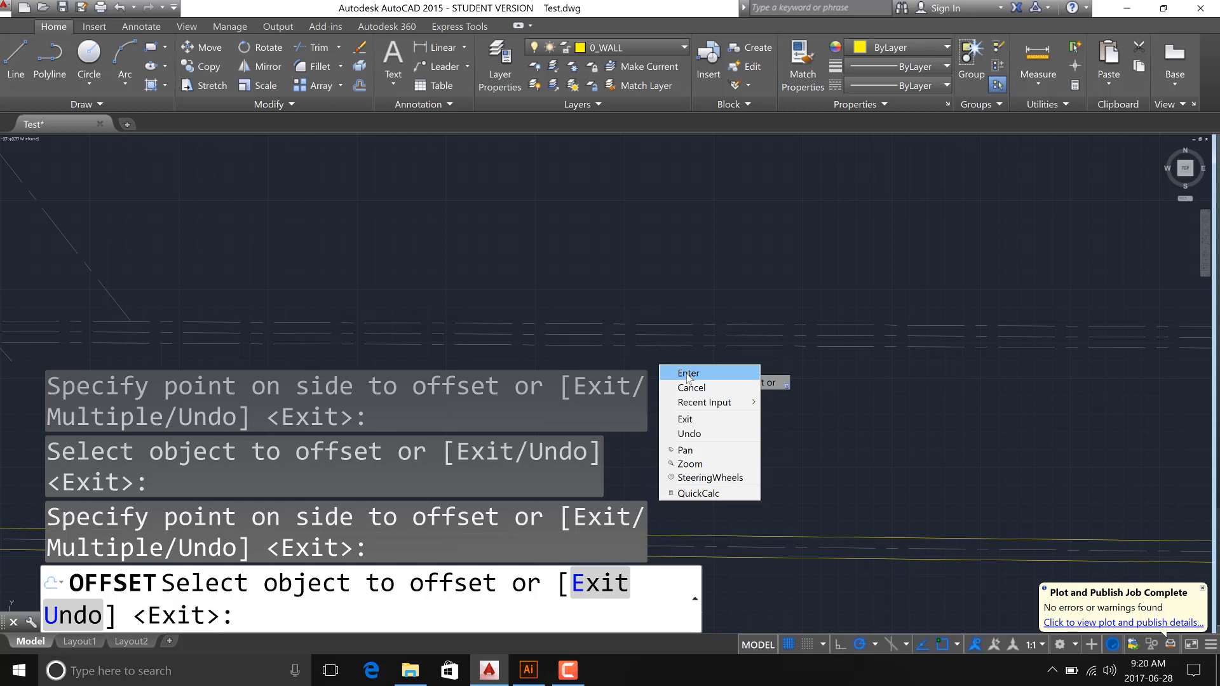
click(688, 375)
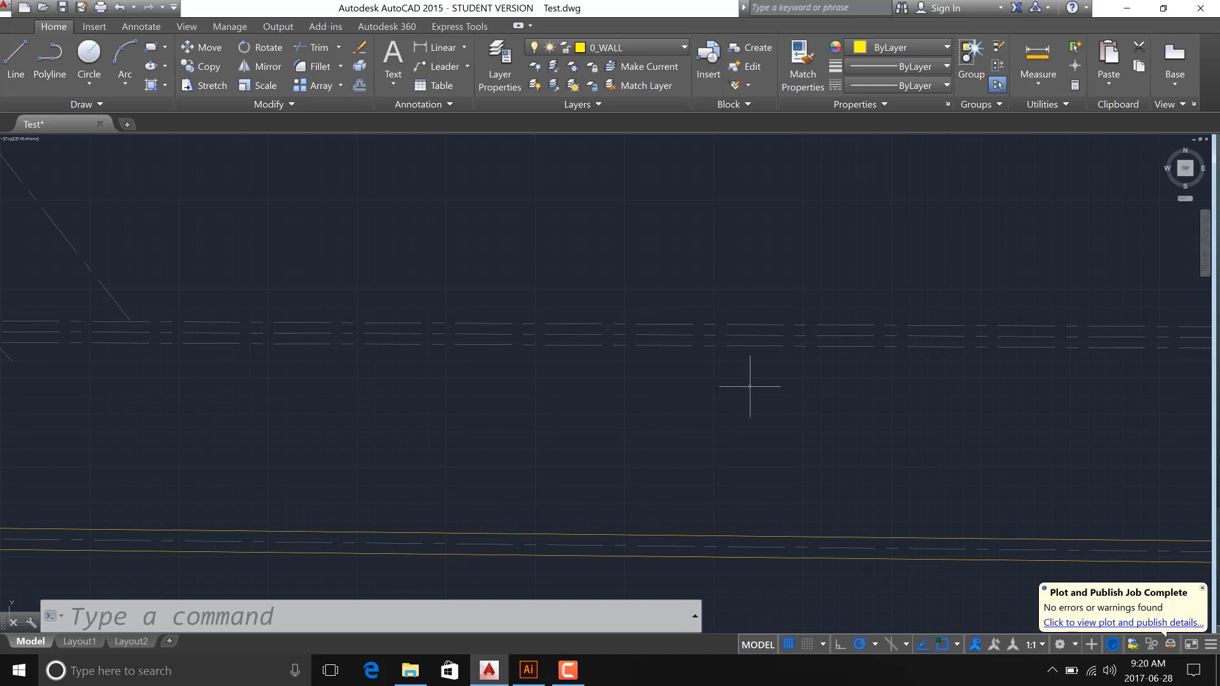
scroll(750, 386, down, 2)
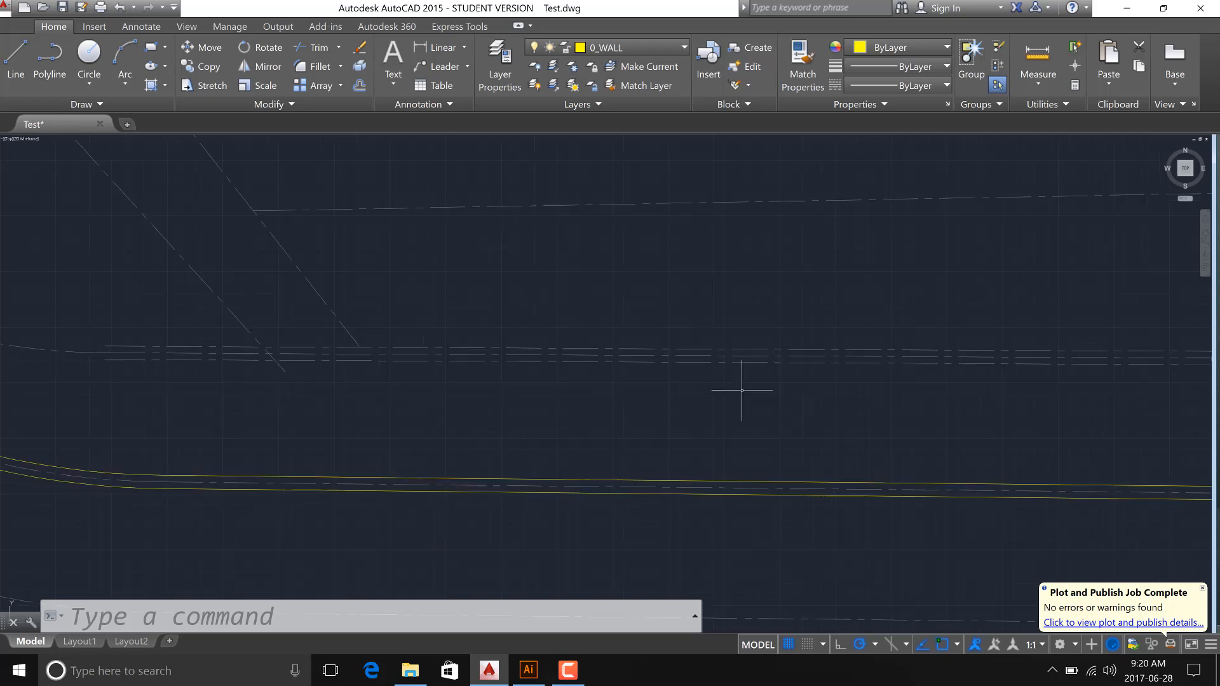
right_click(676, 399)
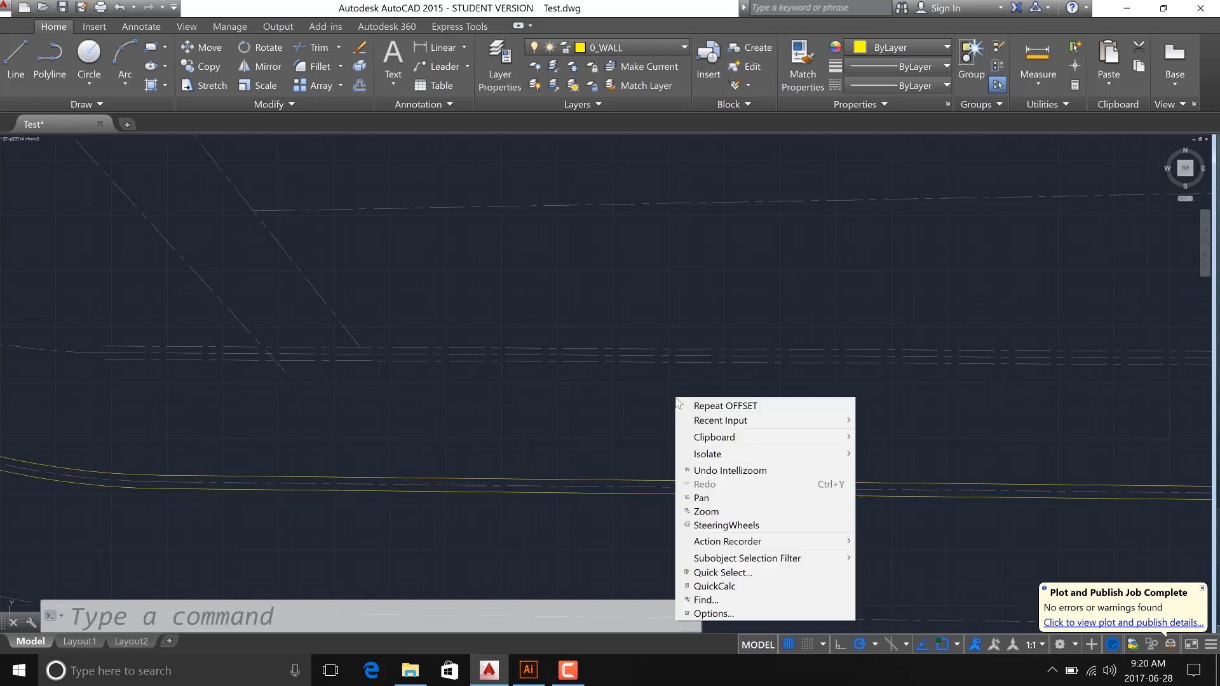
click(626, 407)
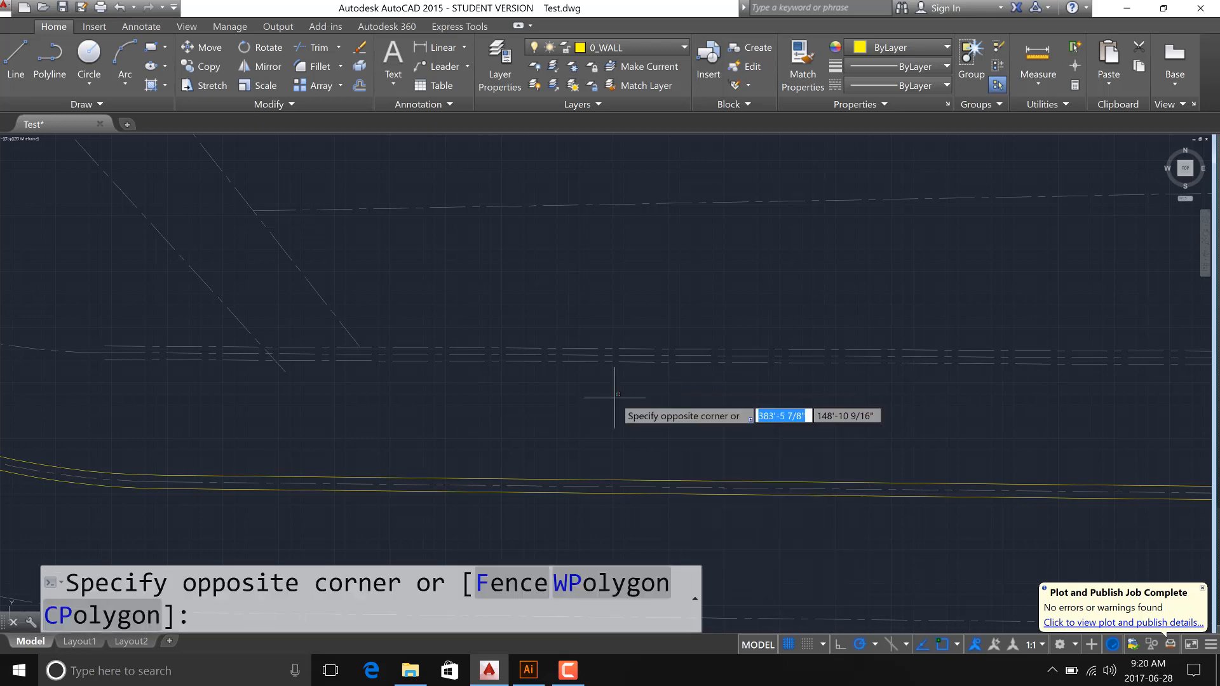
key(Escape)
key(Escape)
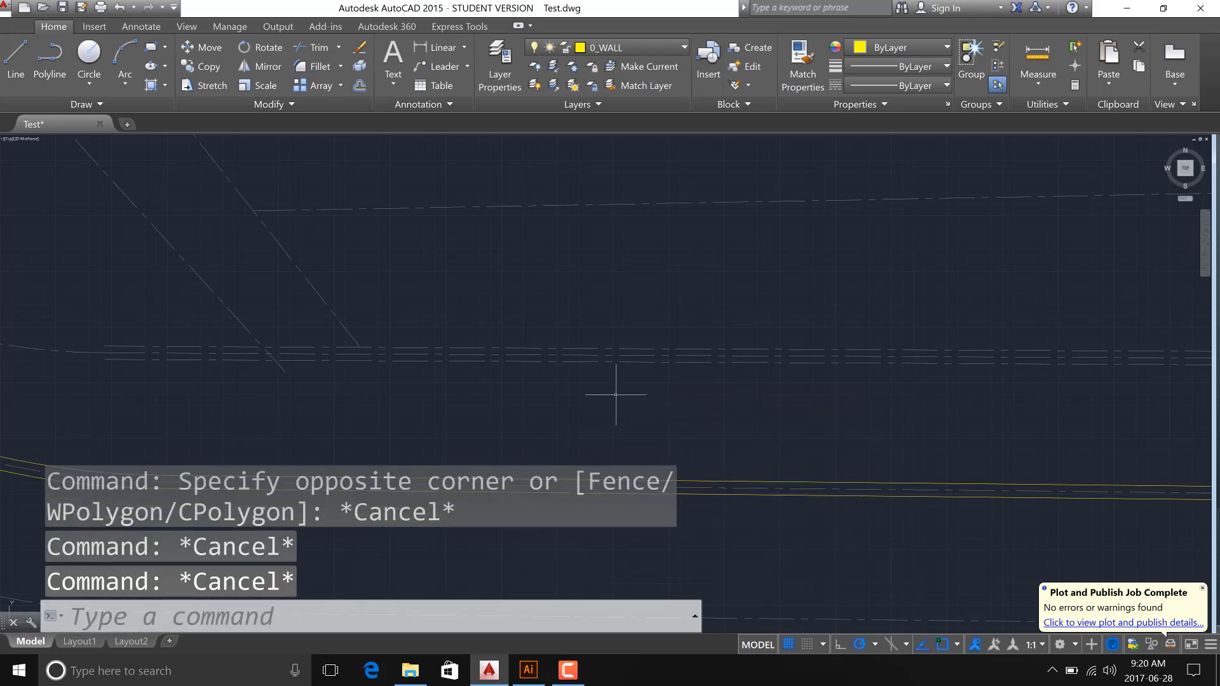
Match the lower offset dash-dot line to the properties of the existing yellow wall line.
text(ma)
key(Return)
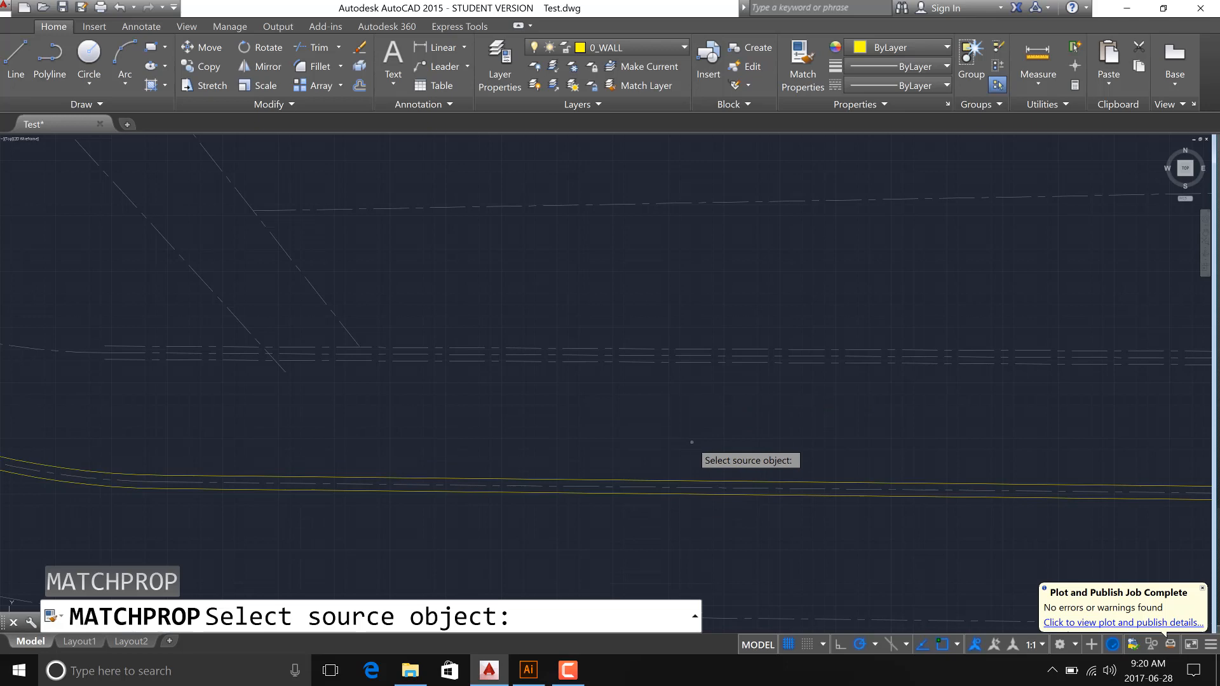
click(699, 480)
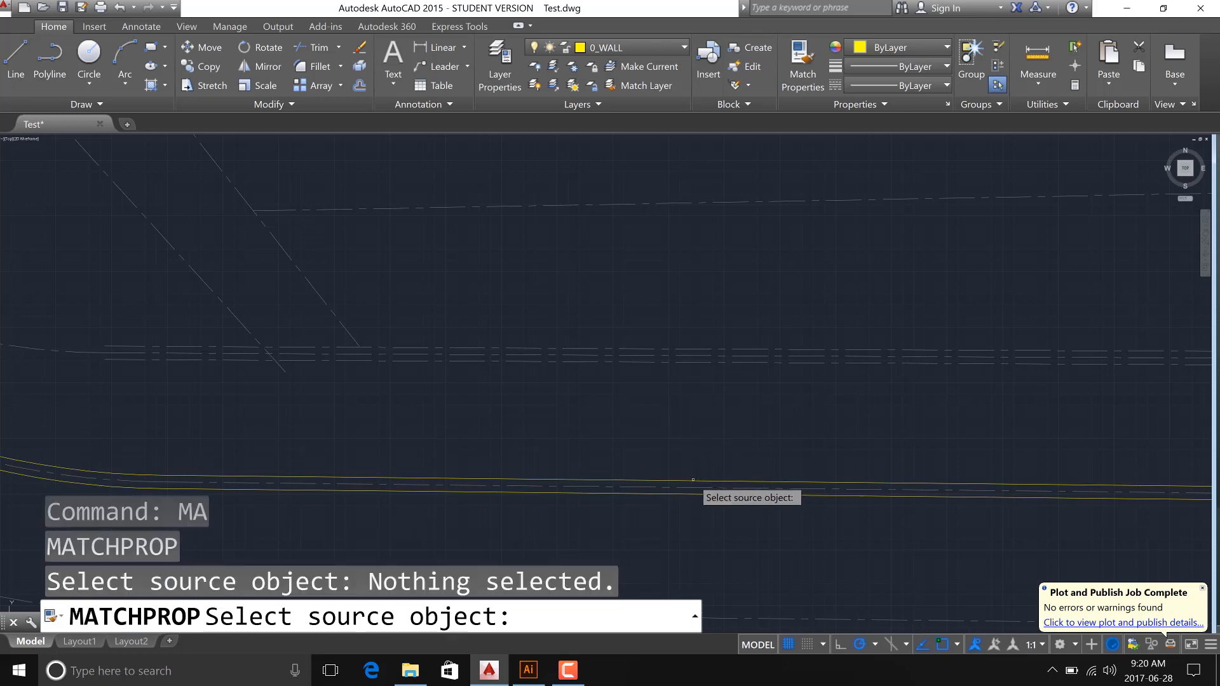
click(685, 481)
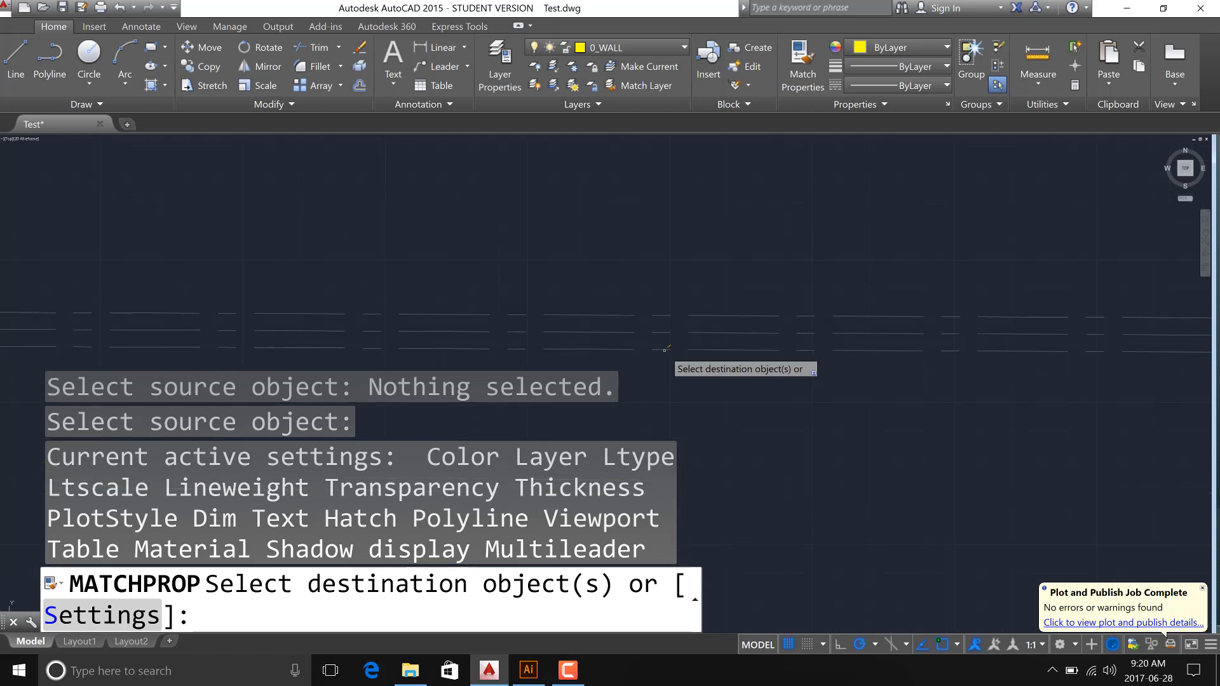
click(664, 349)
click(646, 365)
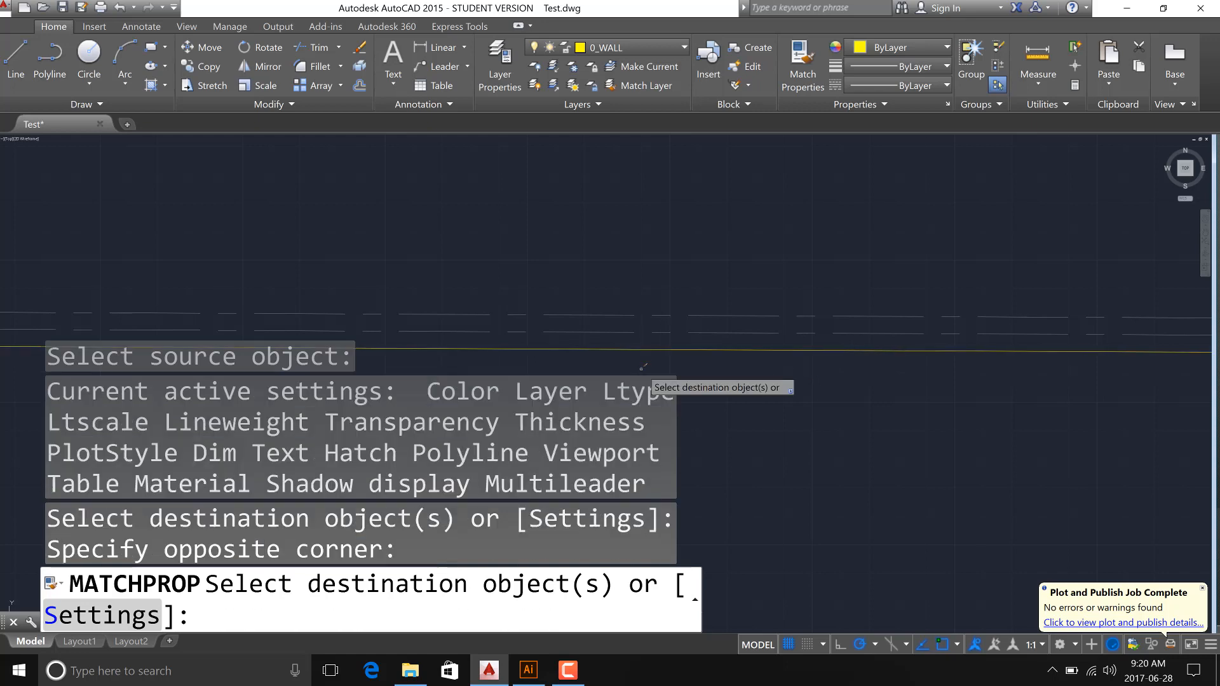
Apply the same wall properties to the upper offset line, finish Match Properties, and save the drawing.
click(649, 307)
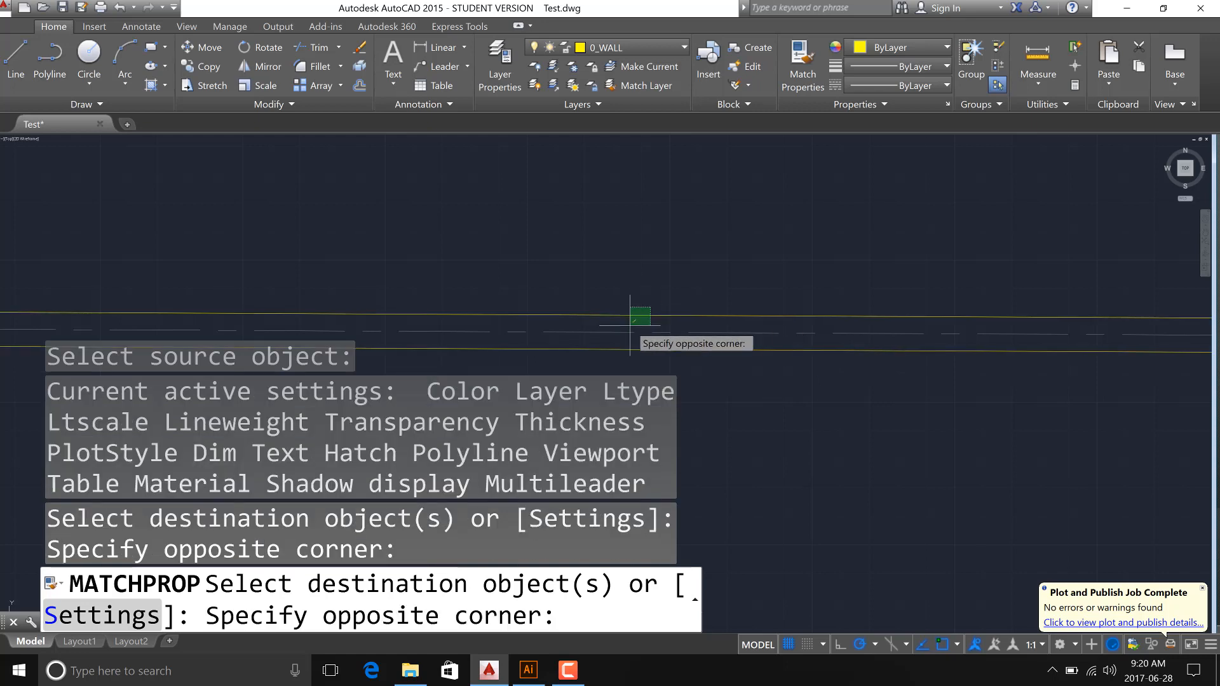
click(631, 325)
scroll(858, 455, down, 3)
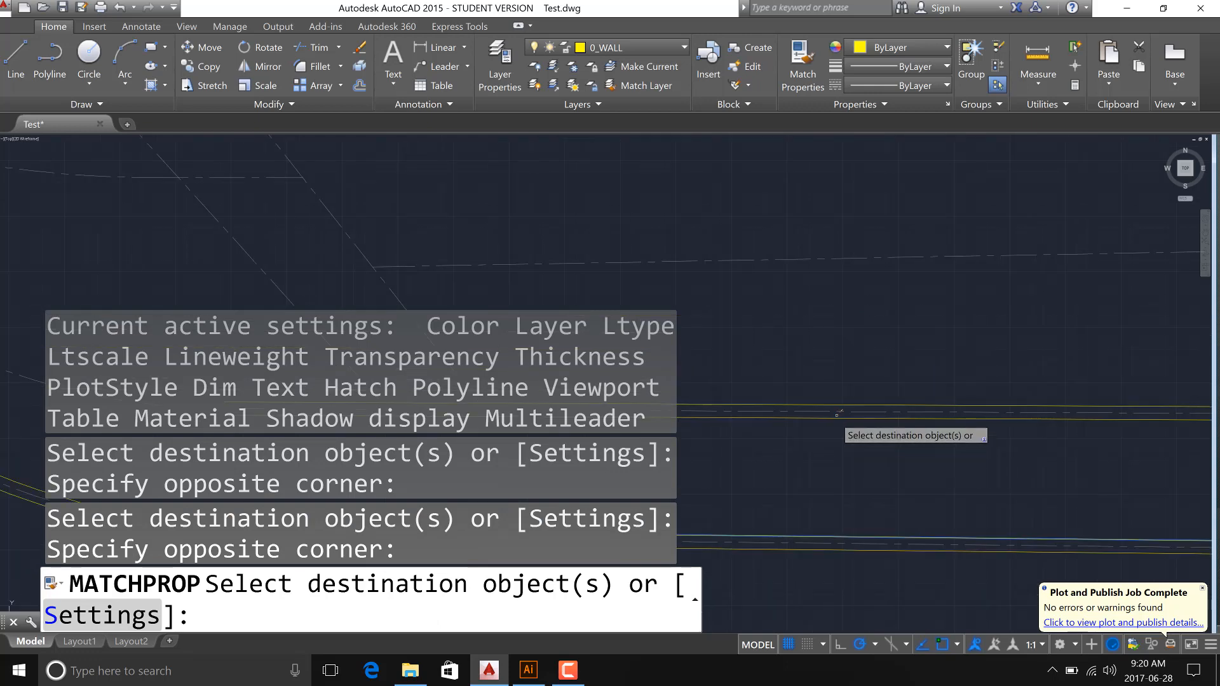
key(Escape)
key(Escape)
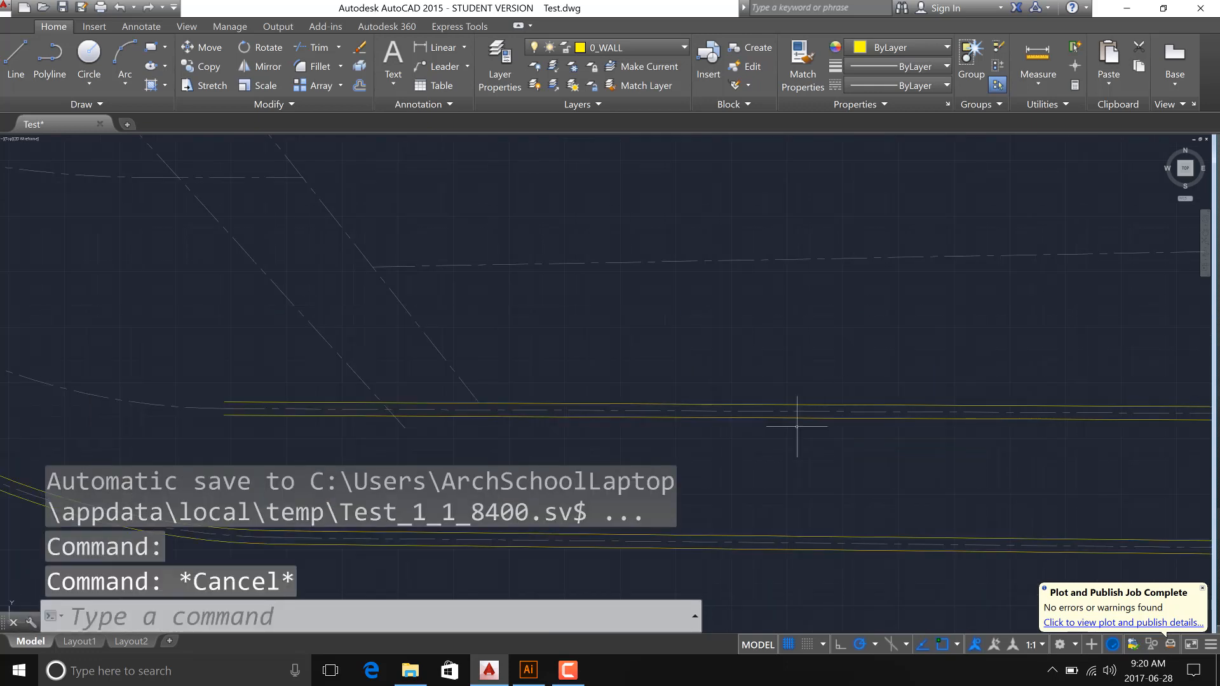
key(Escape)
scroll(745, 422, down, 4)
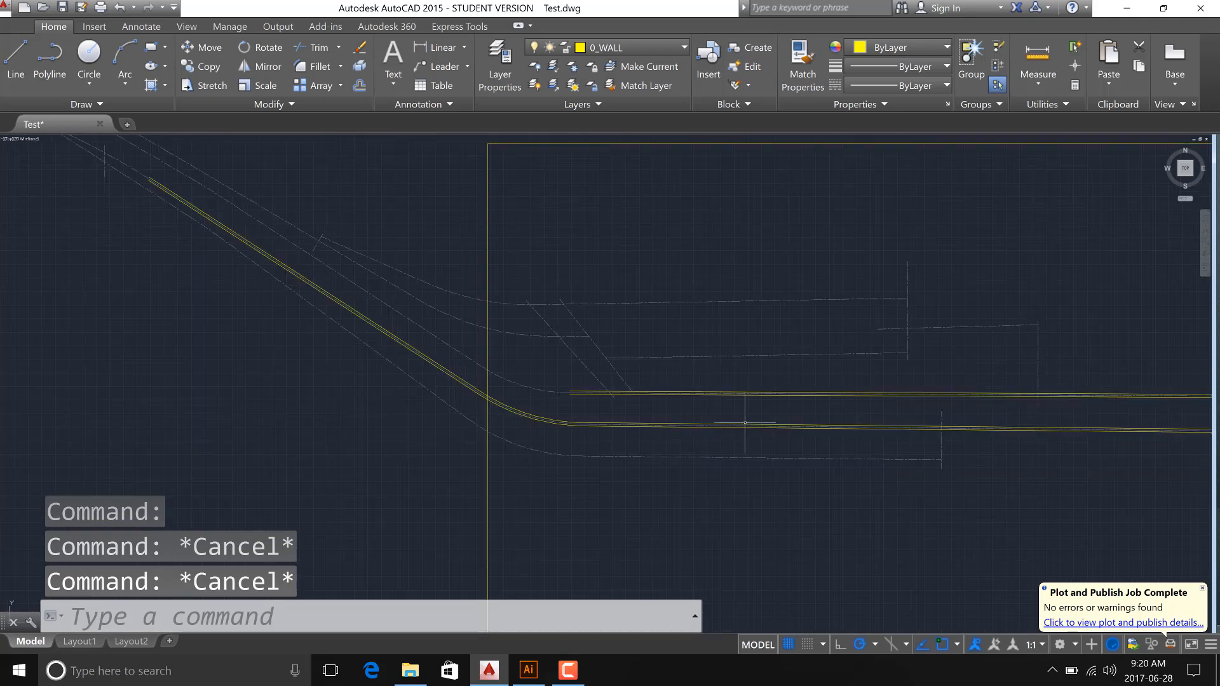
key(ctrl+s)
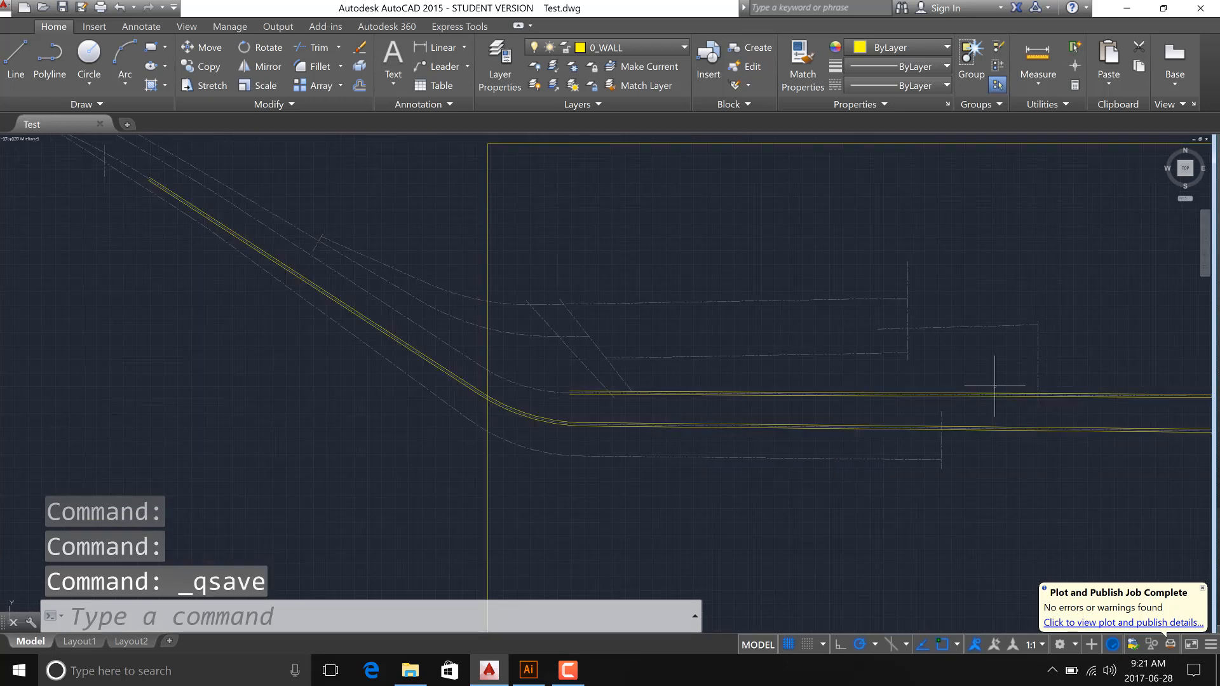
scroll(1014, 380, up, 2)
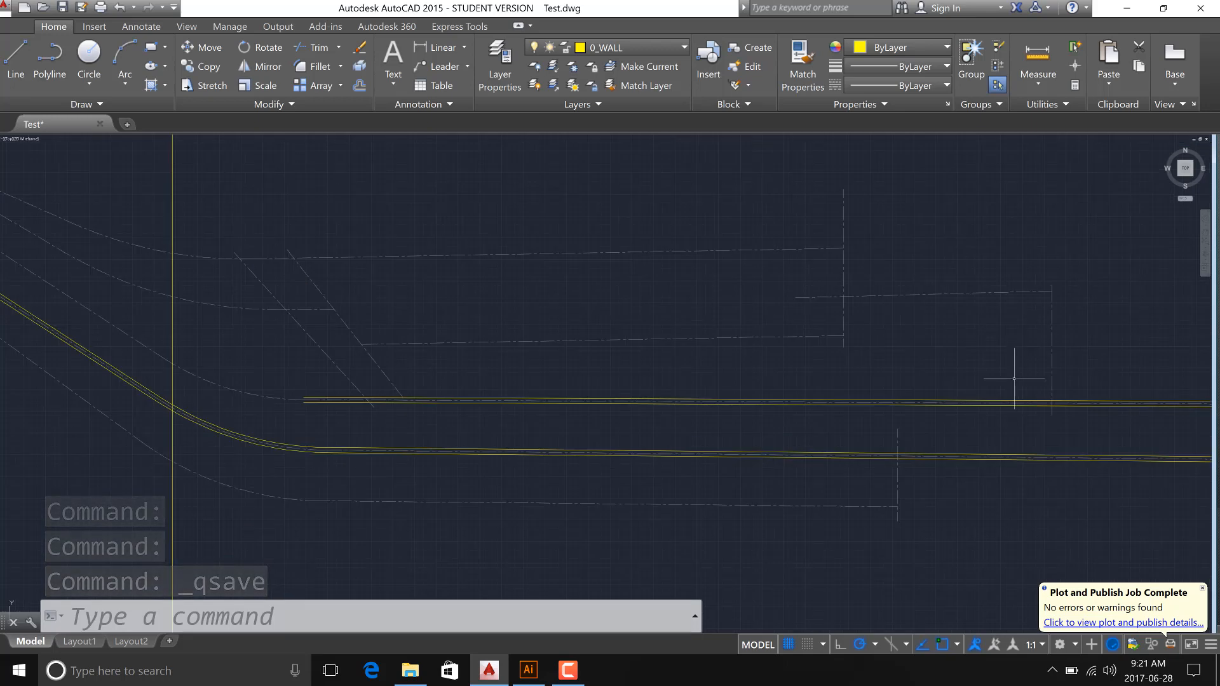
text(off)
key(Return)
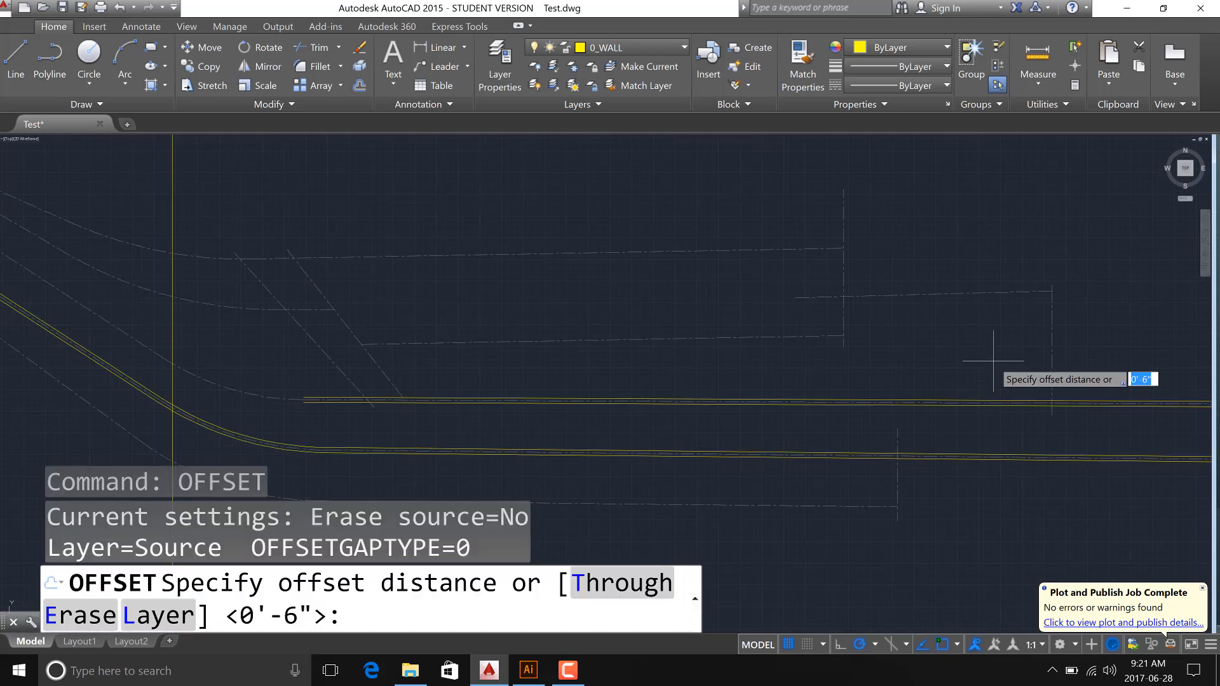
key(Escape)
key(Escape)
key(Escape)
Offset the vertical dash-dot line at the end of the upper room outline by 0'-6" to both sides.
text(o)
key(Return)
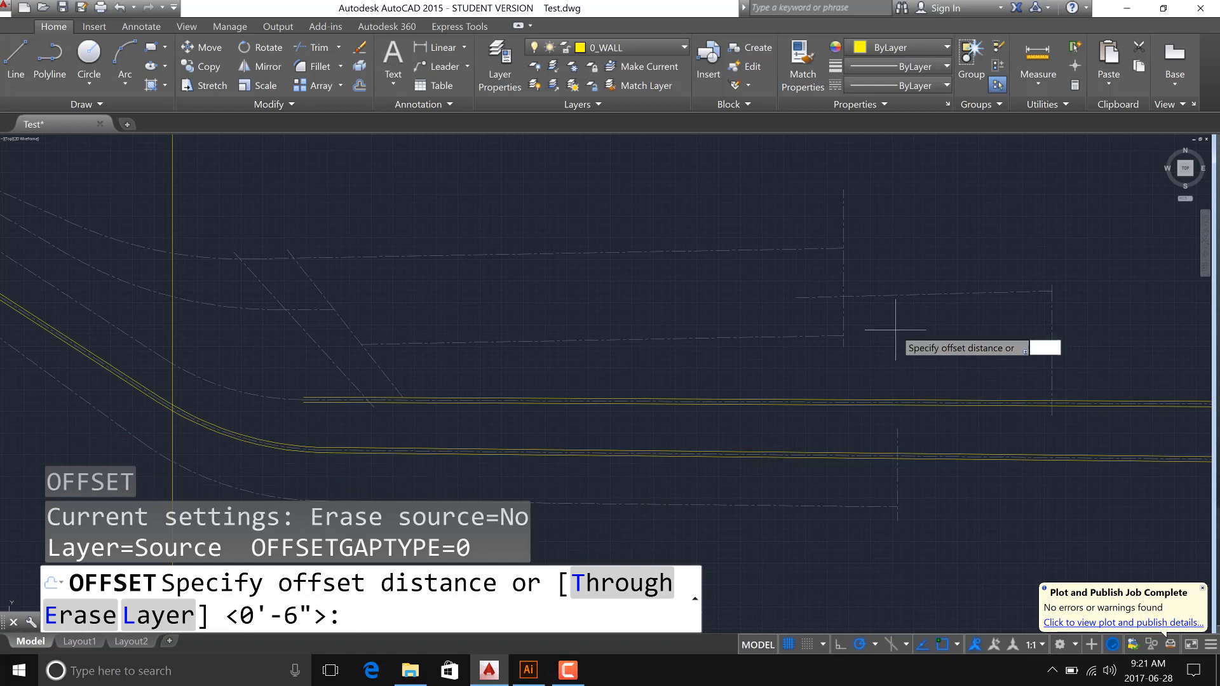
key(Return)
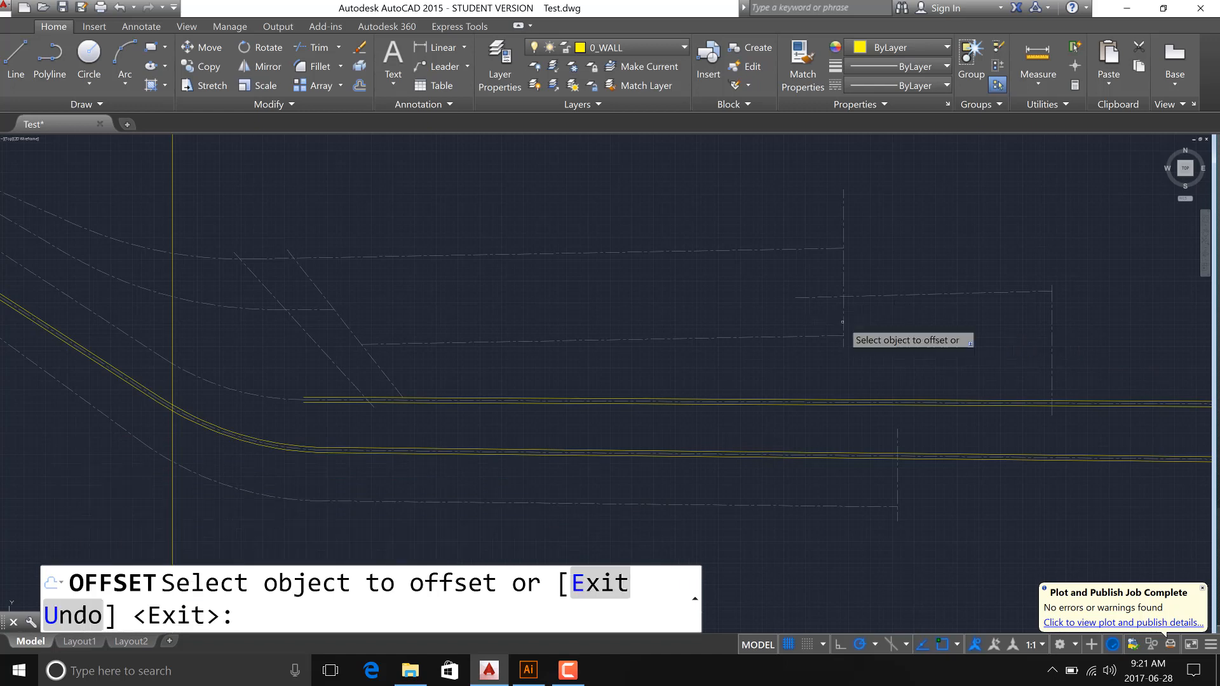
click(843, 320)
click(856, 321)
scroll(844, 321, up, 2)
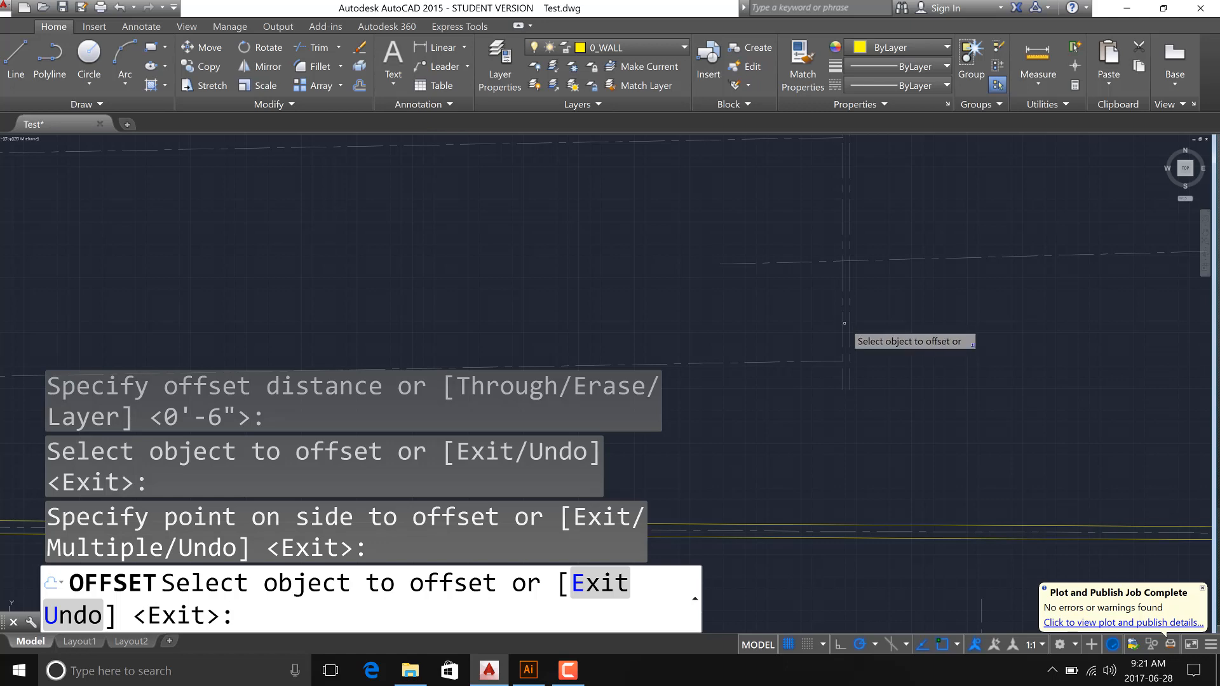
click(843, 318)
click(837, 368)
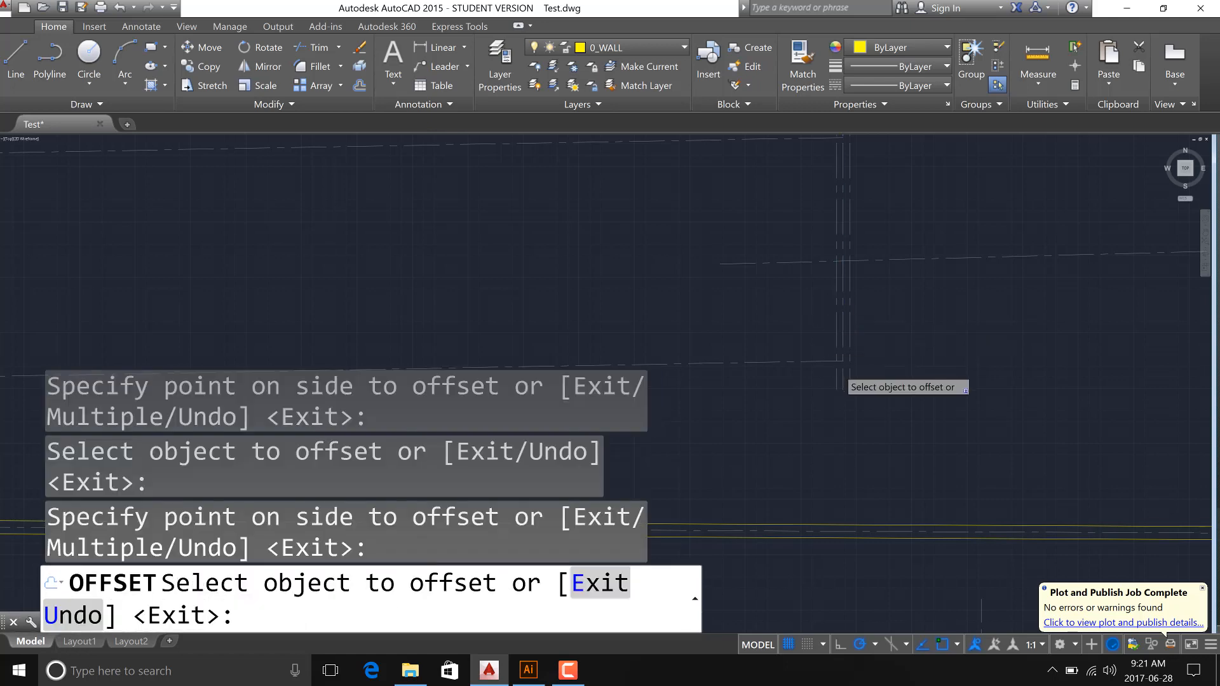
Offset the room's upper near-horizontal dash-dot line by 0'-6" to its lower side and leave the Offset command.
scroll(838, 368, down, 5)
scroll(819, 316, up, 3)
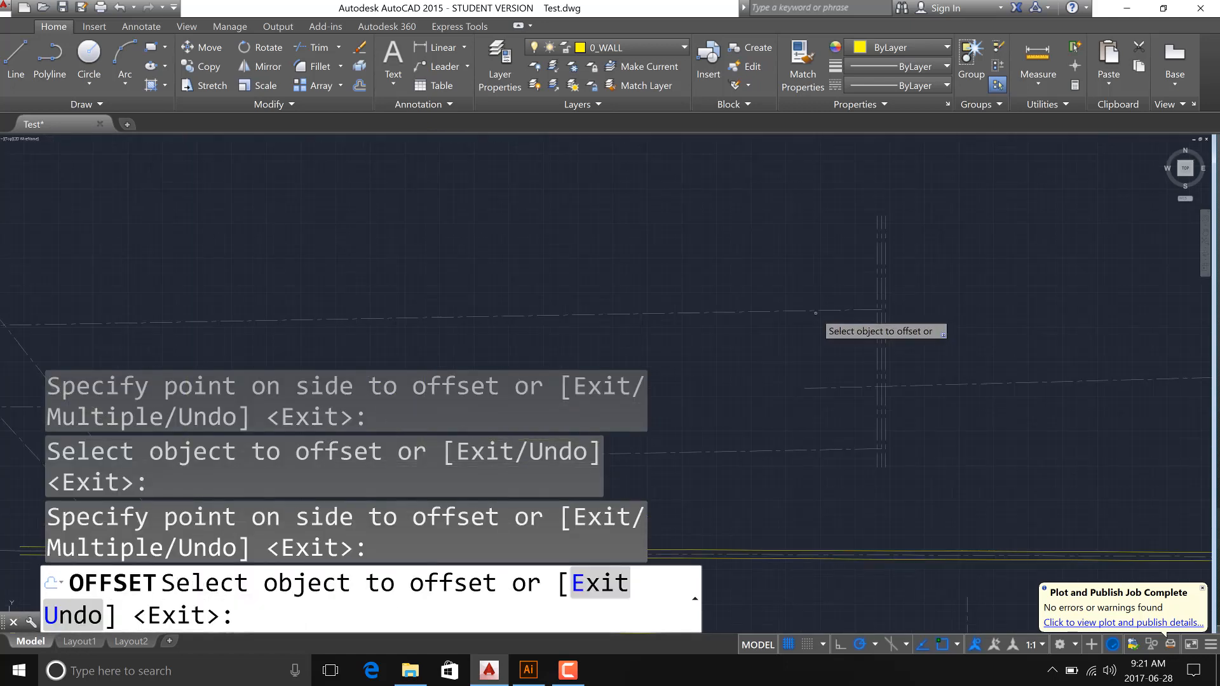
click(817, 312)
click(818, 310)
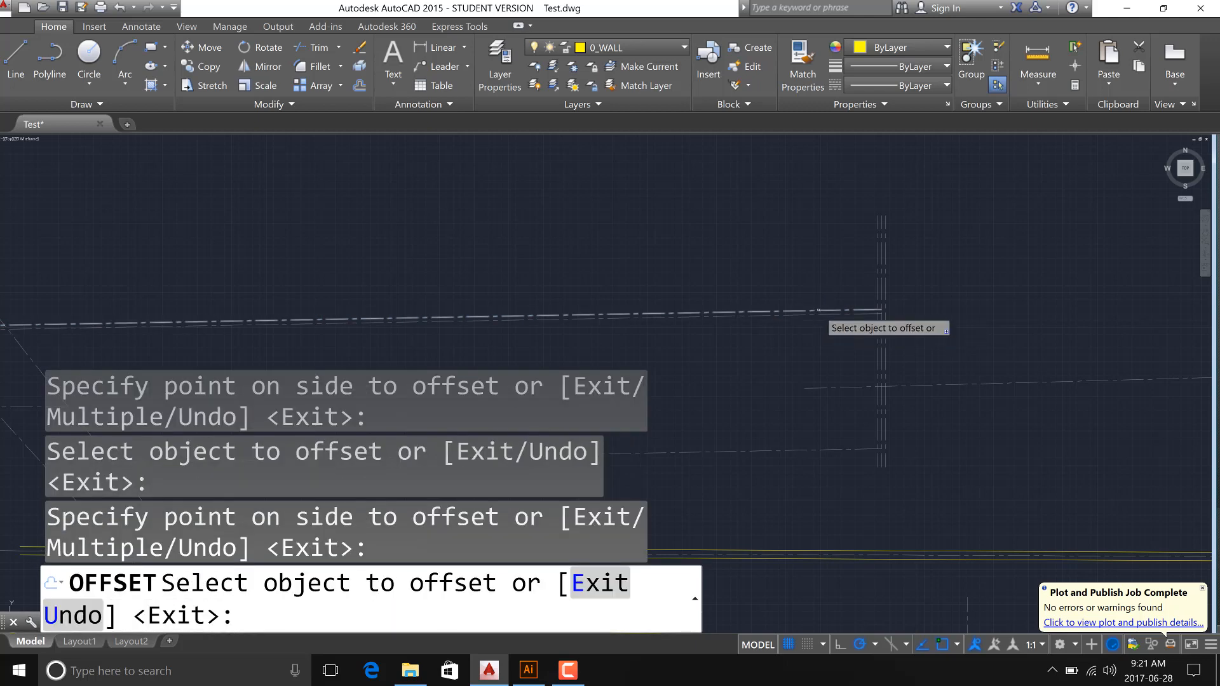
click(821, 310)
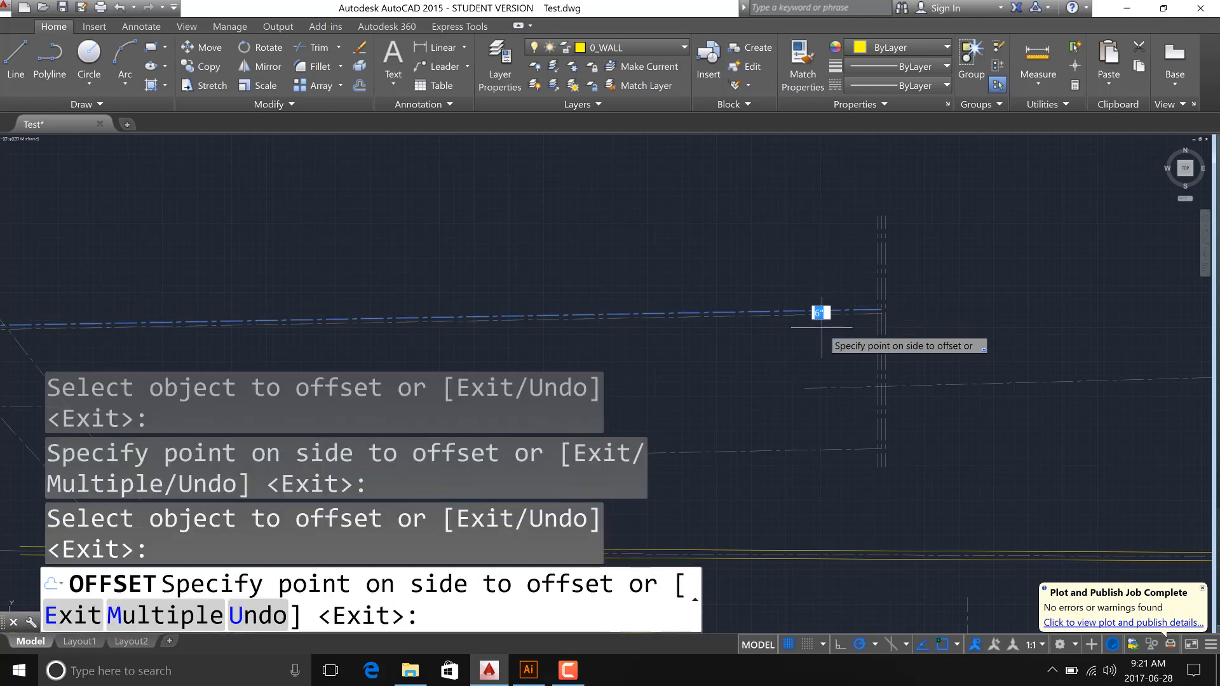
key(Escape)
scroll(888, 329, down, 2)
scroll(846, 376, up, 6)
Offset the room's lower near-horizontal dash-dot line by 0'-6" to both sides and finish the Offset command.
key(space)
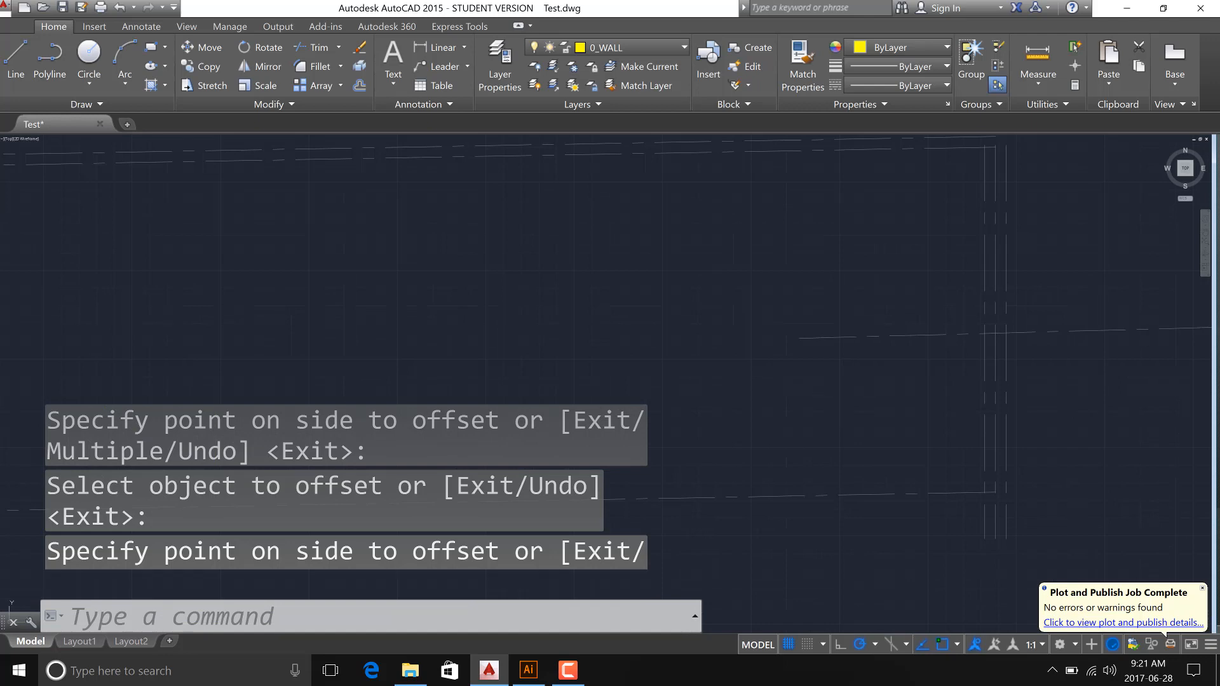
key(Return)
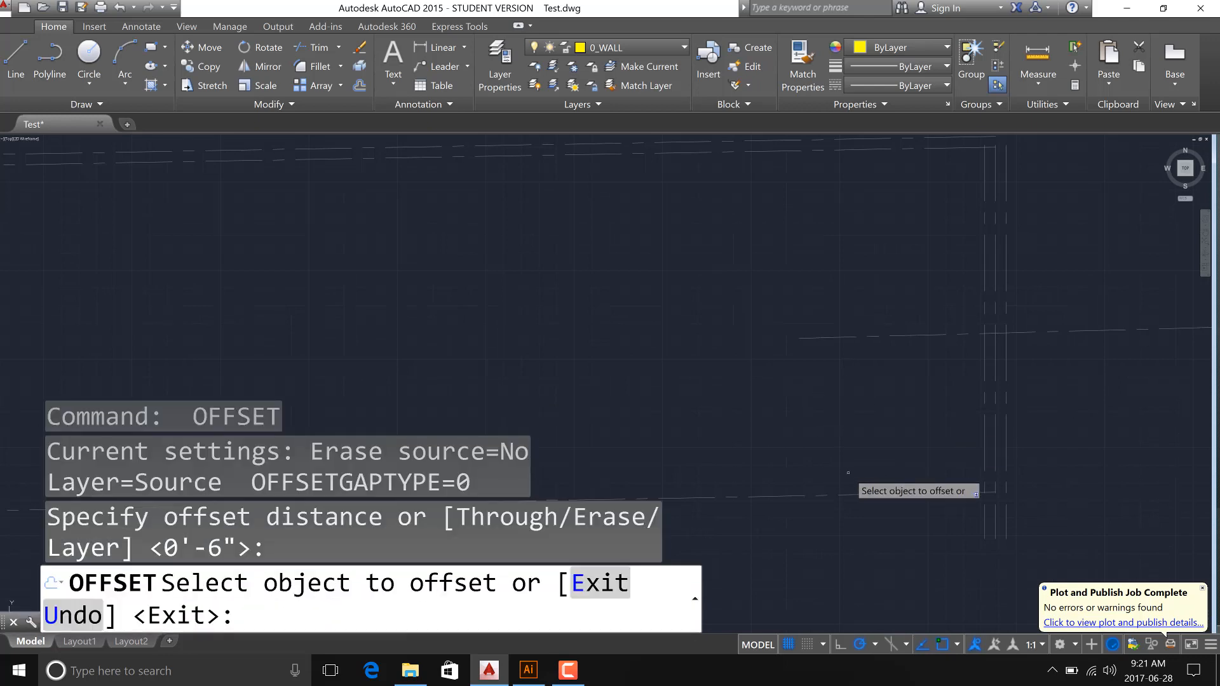
click(859, 487)
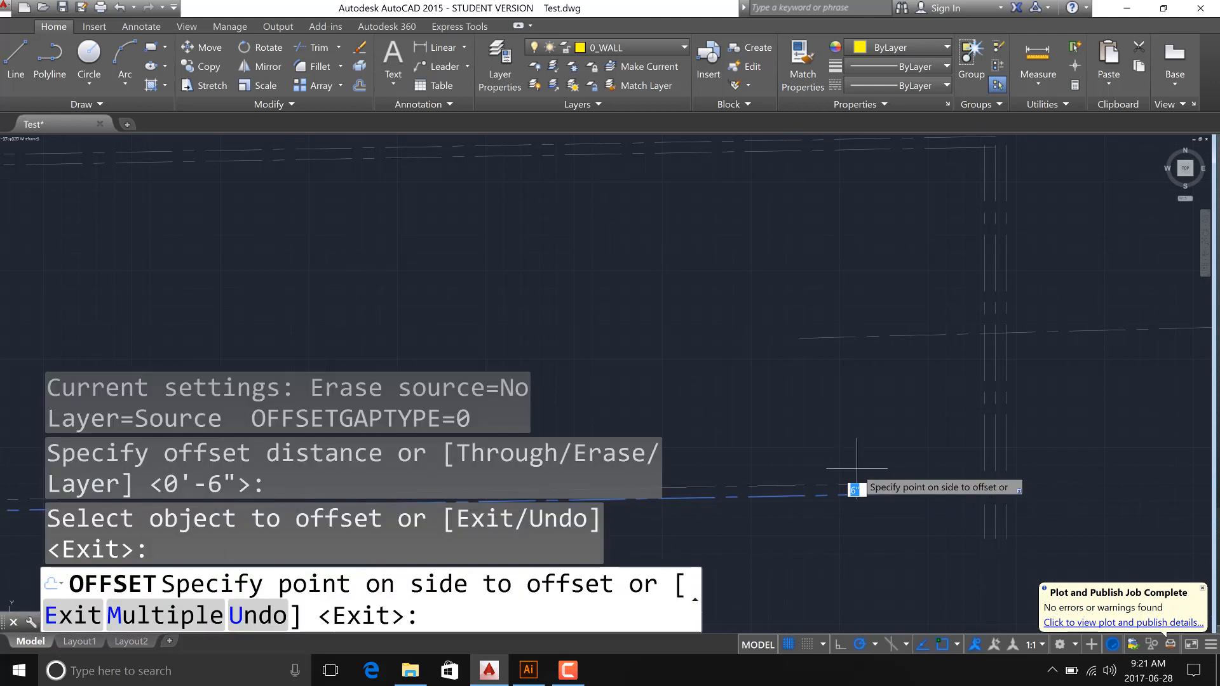
click(858, 475)
click(865, 498)
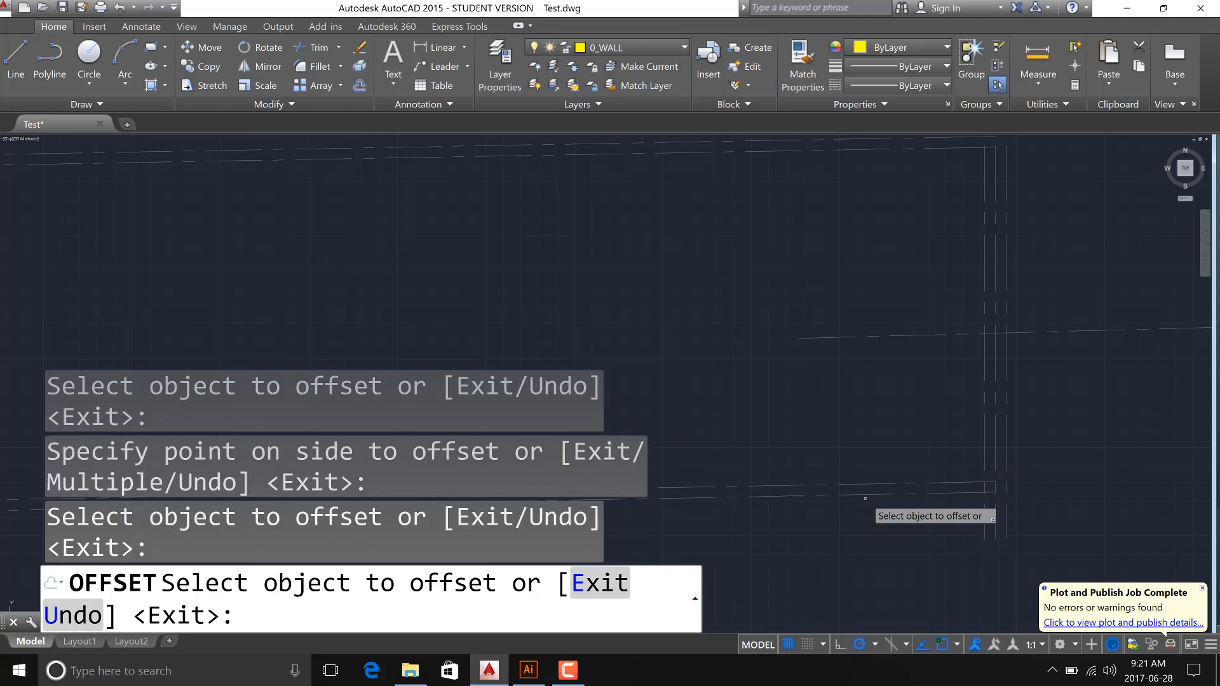
click(865, 495)
click(867, 507)
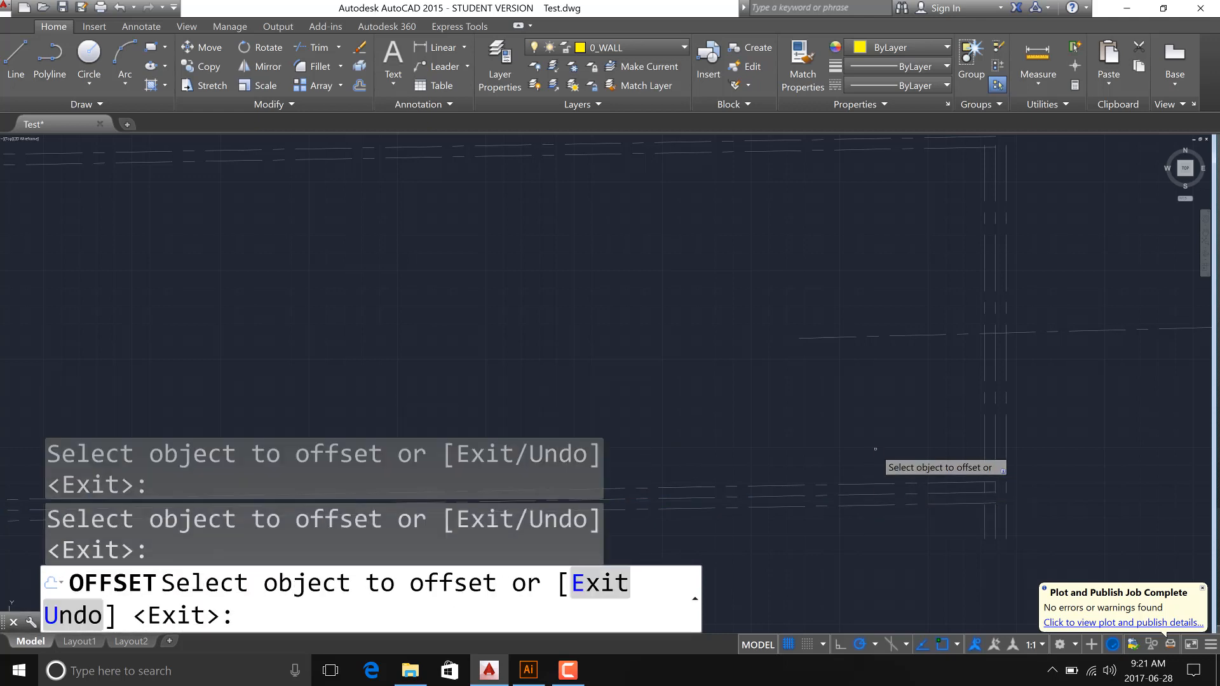
right_click(875, 449)
click(880, 429)
key(Escape)
scroll(882, 428, down, 6)
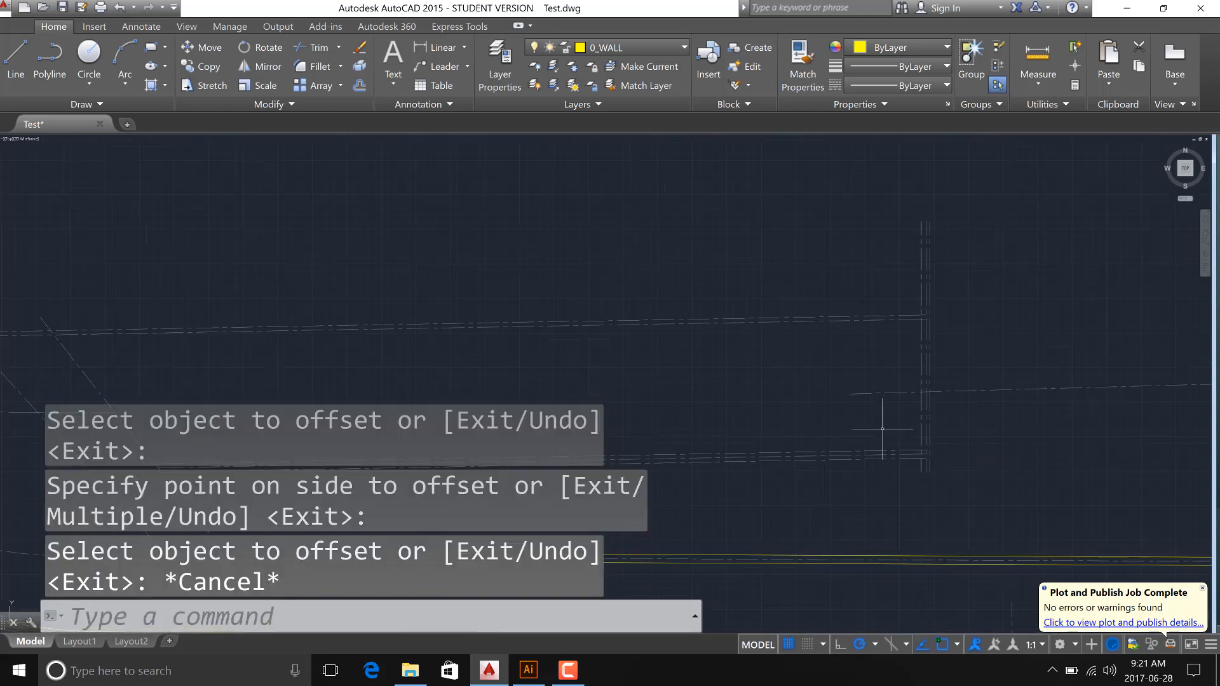
key(Escape)
Match the room's left vertical offset line and both offsets of its lower horizontal line to the yellow wall line's properties.
middle_drag(819, 464, 1010, 291)
scroll(1011, 292, up, 2)
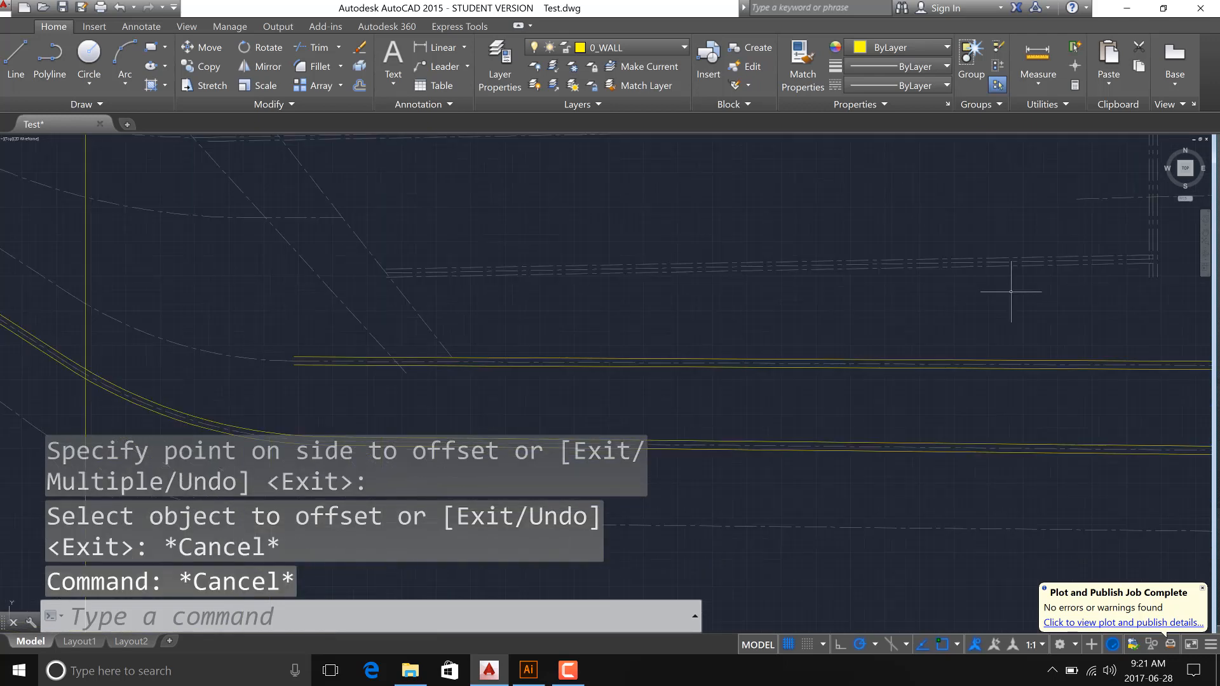
text(ma)
key(Return)
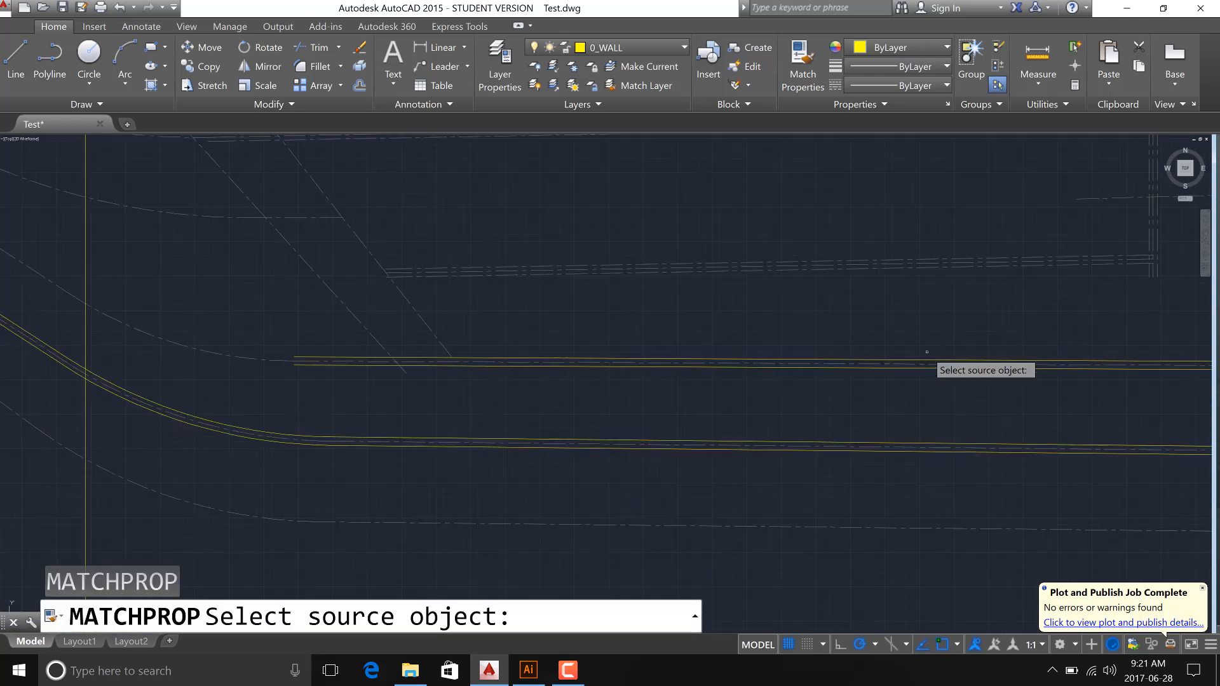
click(931, 359)
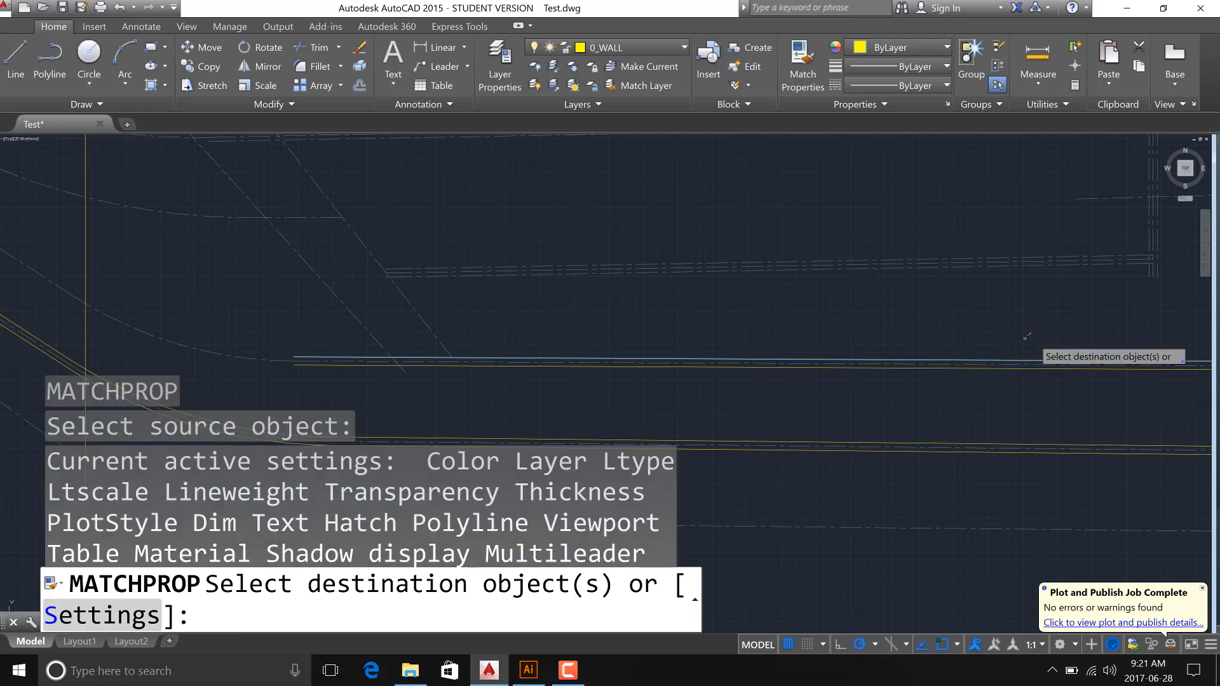
scroll(1156, 263, up, 10)
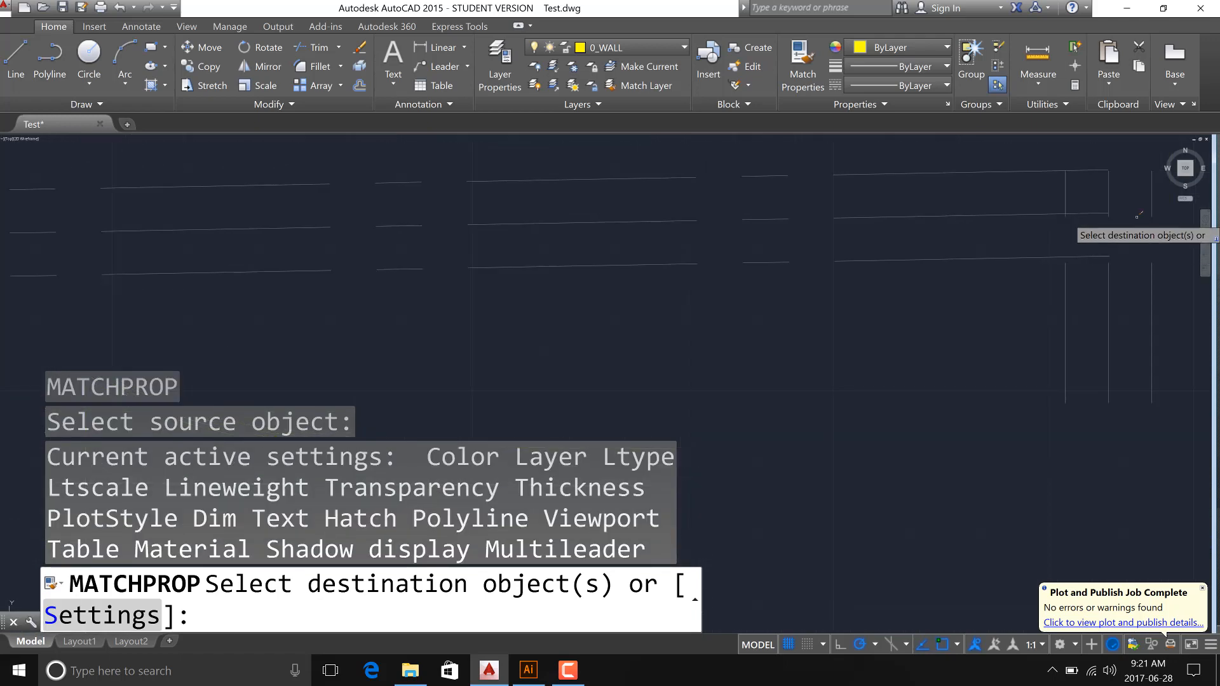
click(1081, 188)
click(1037, 161)
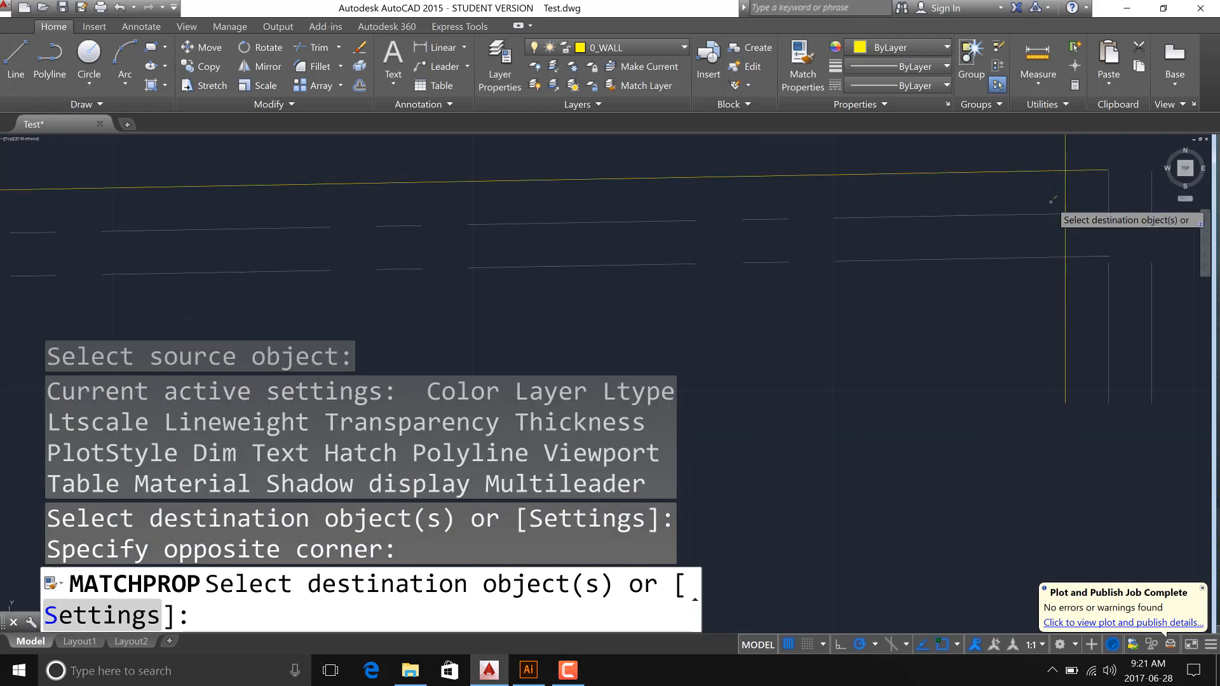
click(1083, 276)
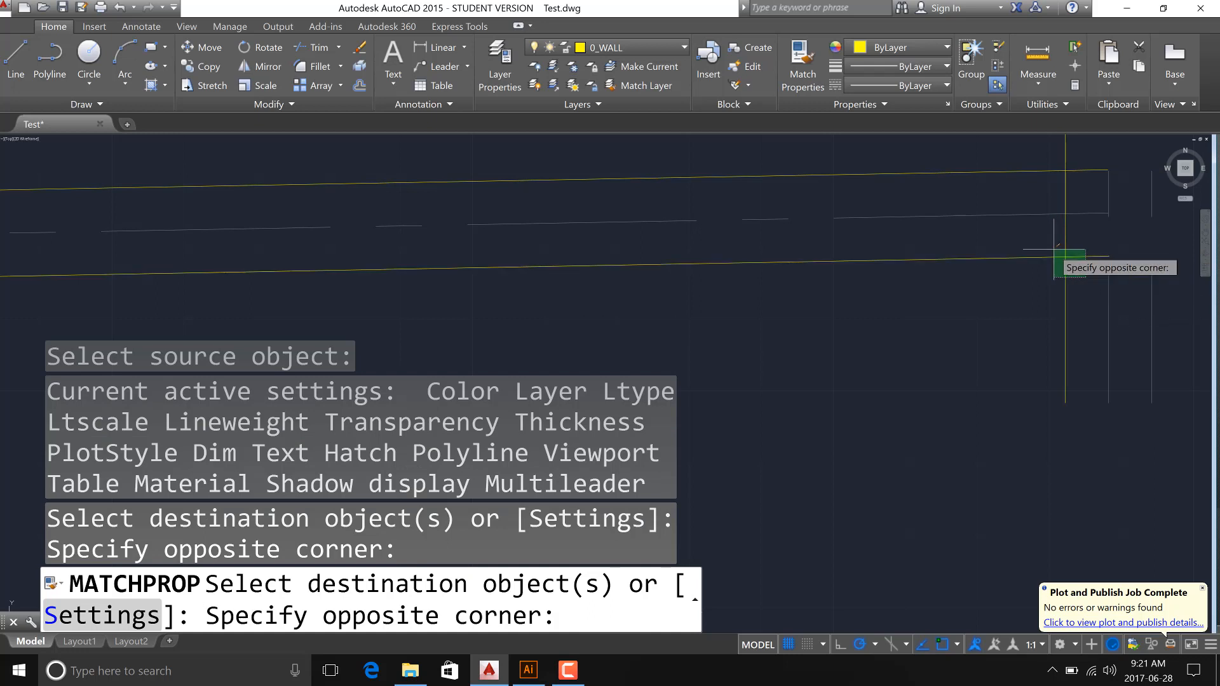
click(1056, 251)
Match both offsets of the vertical dash-dot line at the room's end to the yellow wall line's properties.
middle_drag(1056, 254, 834, 364)
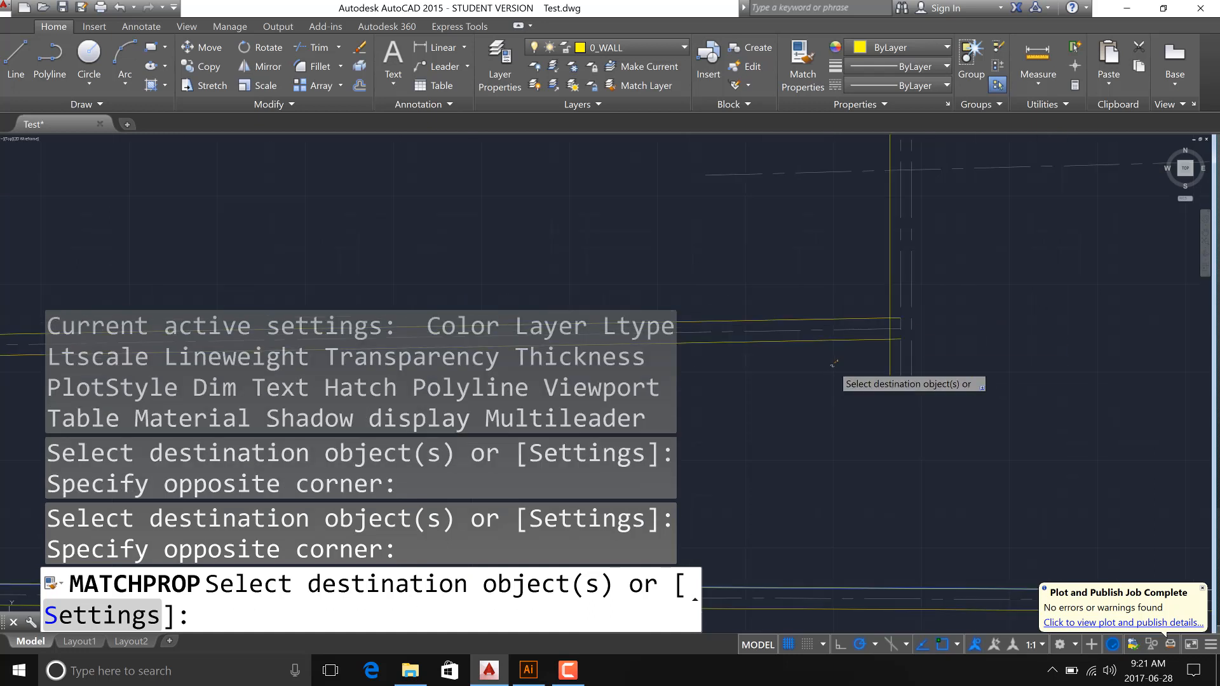
scroll(929, 295, up, 3)
click(921, 288)
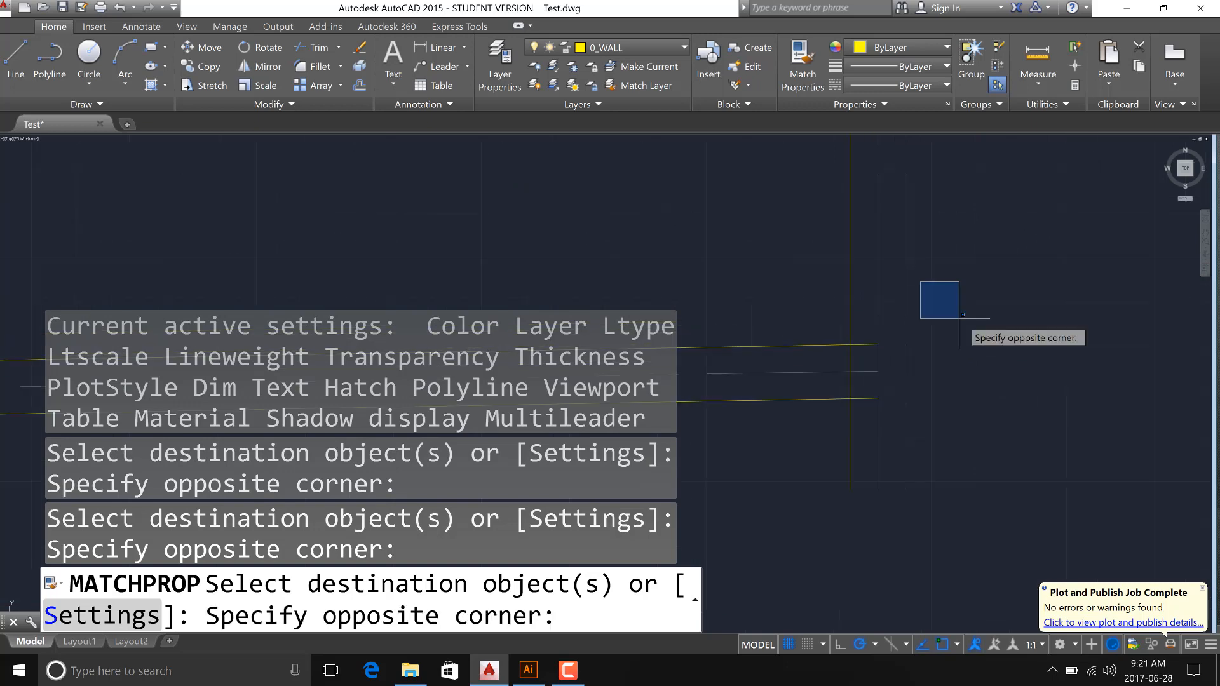
click(1051, 374)
click(830, 248)
click(928, 308)
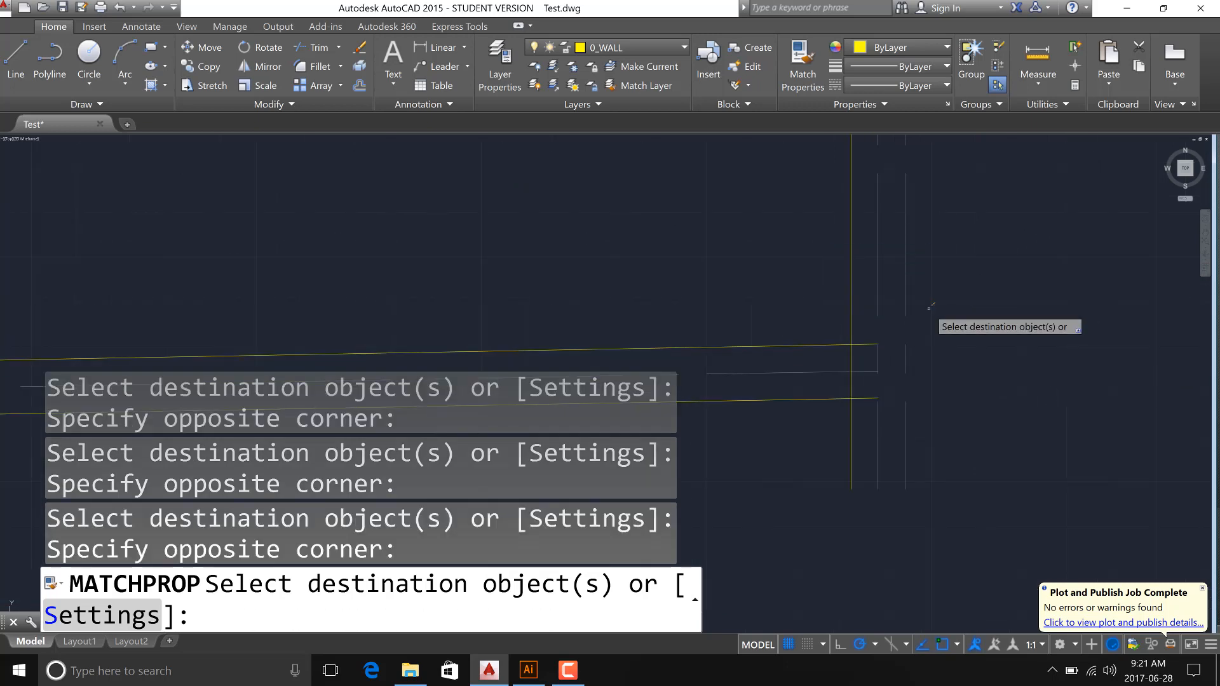
click(929, 308)
click(899, 275)
scroll(917, 438, down, 5)
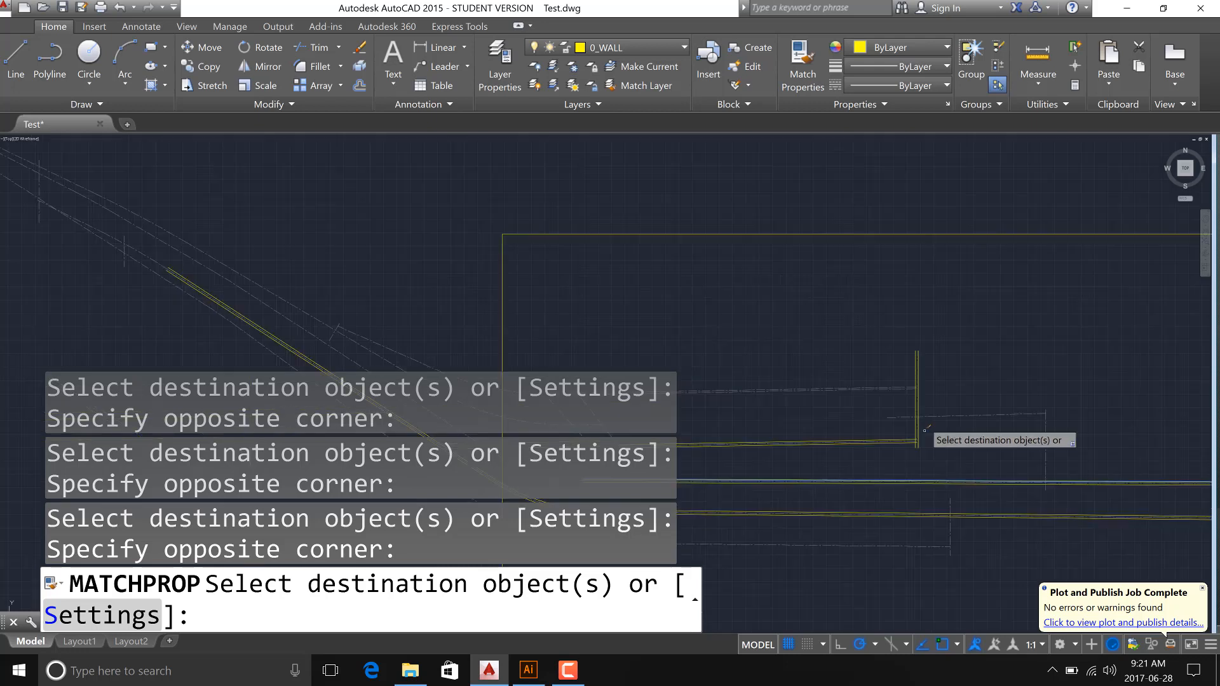
Match the room's upper near-horizontal line and its lower offset to the yellow wall line's properties and leave the command.
scroll(925, 419, up, 4)
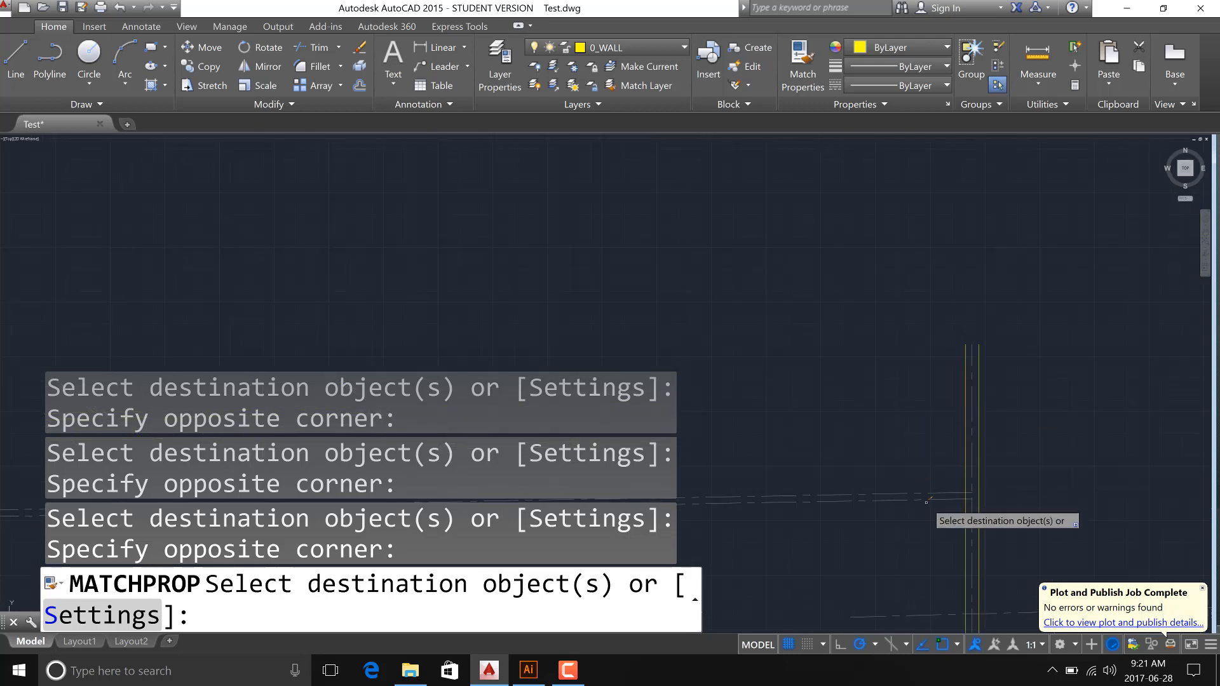
scroll(926, 501, up, 3)
right_click(920, 502)
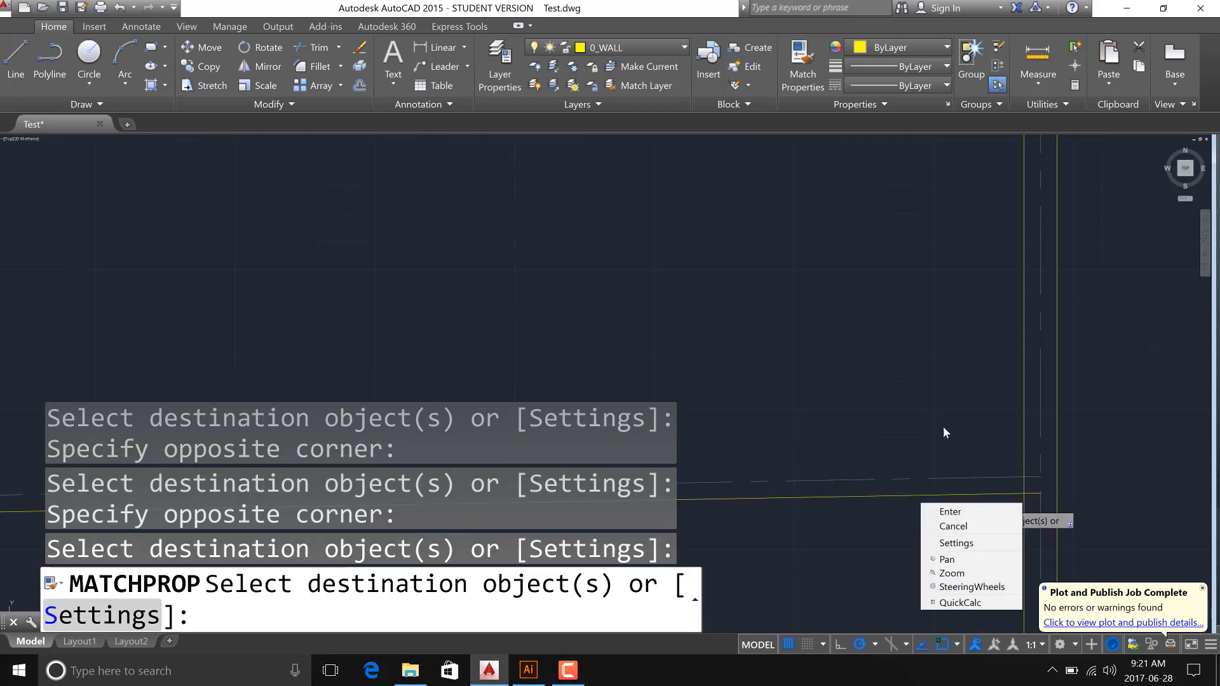
click(950, 511)
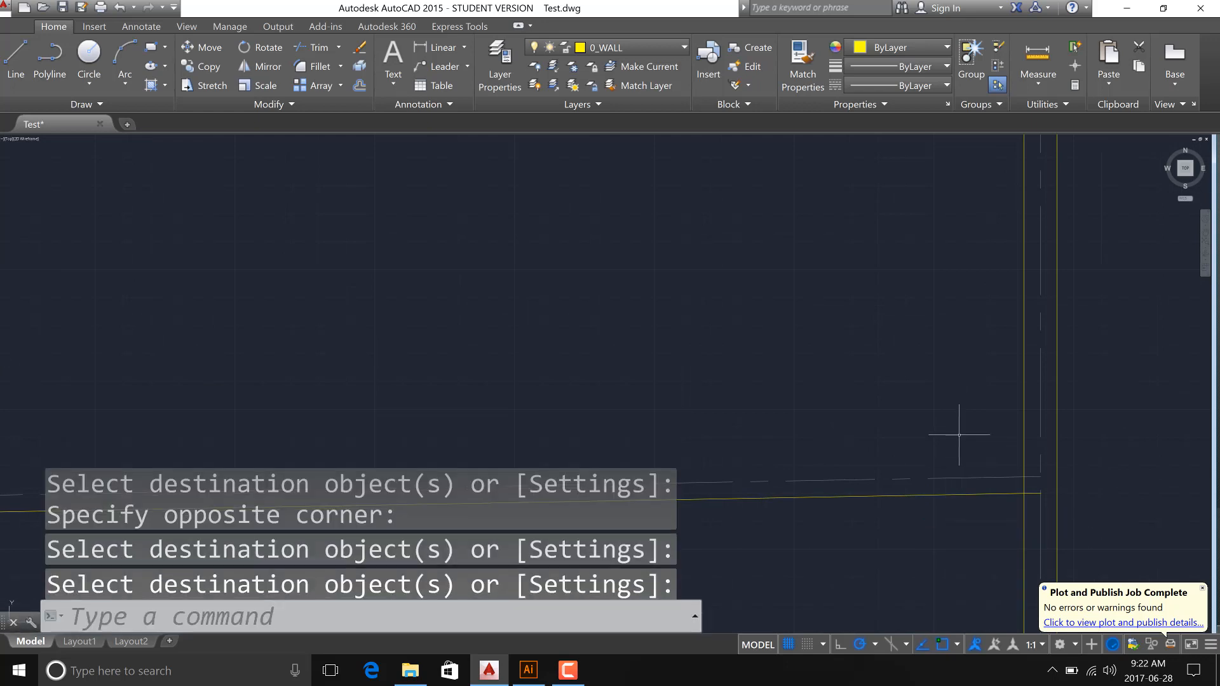
key(Return)
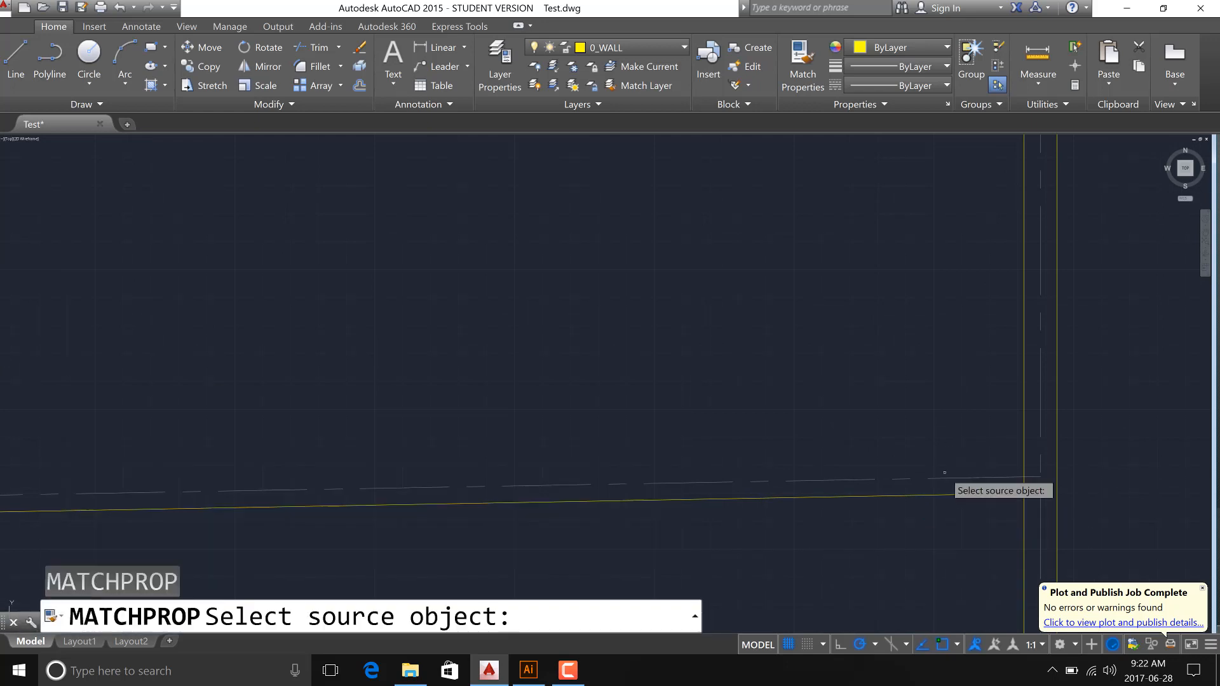
click(951, 495)
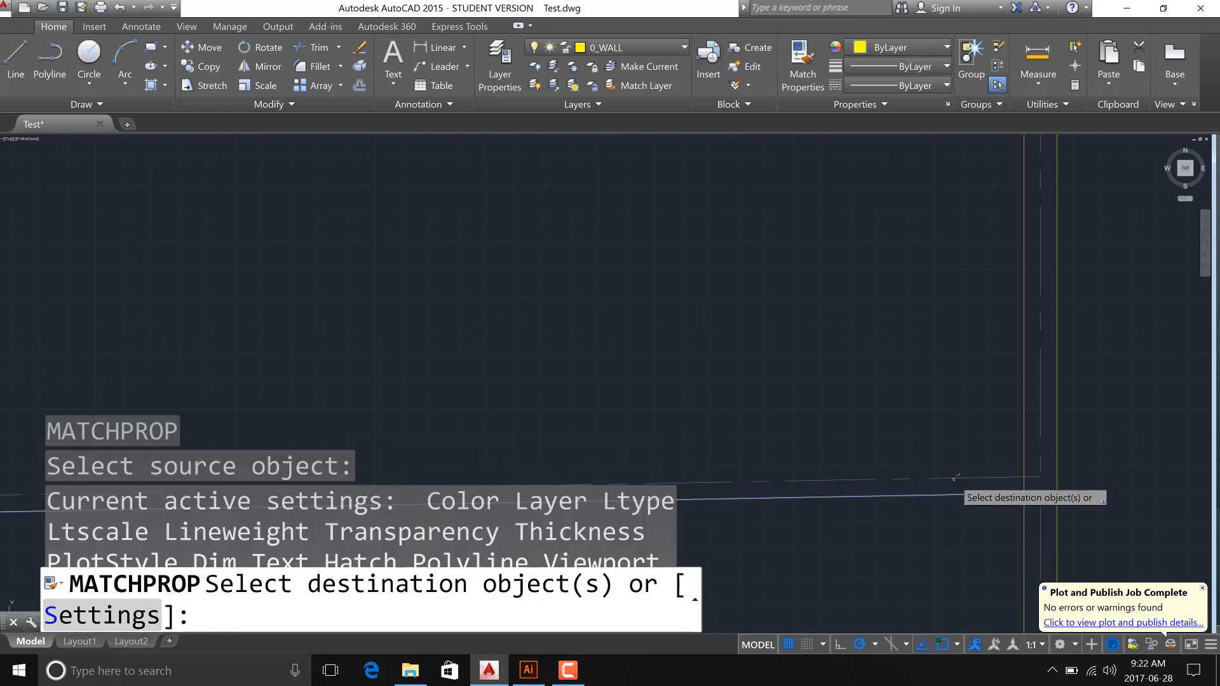
click(970, 516)
click(939, 418)
key(Escape)
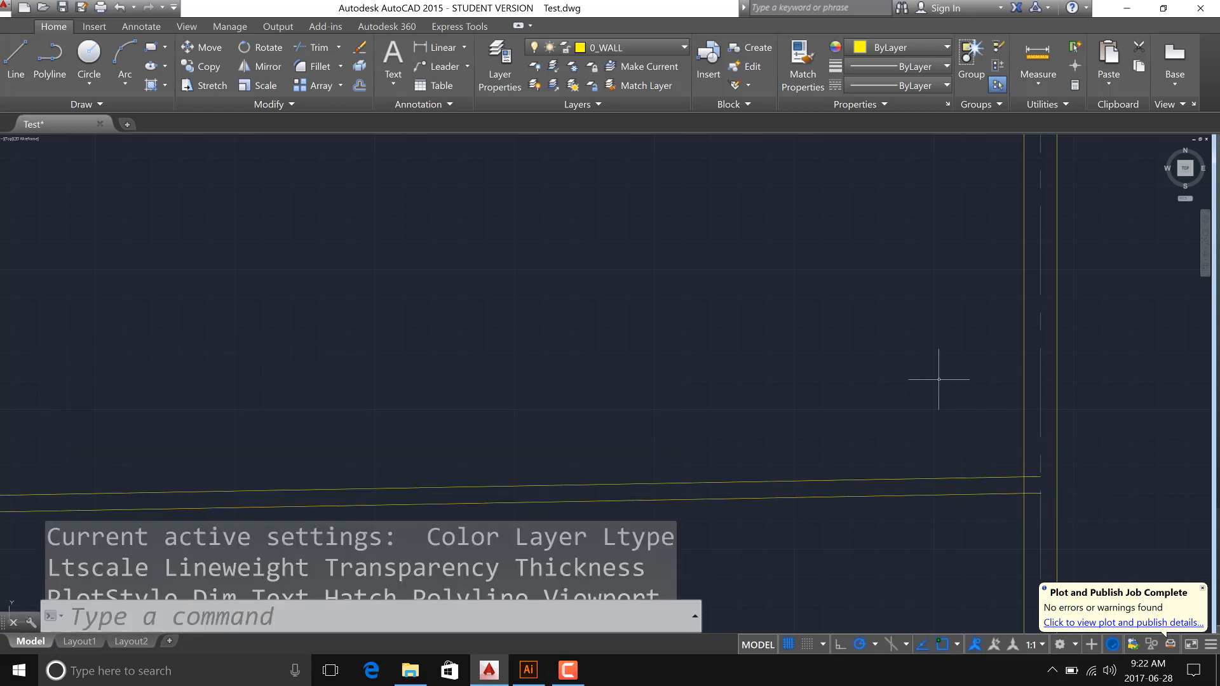
scroll(941, 407, down, 5)
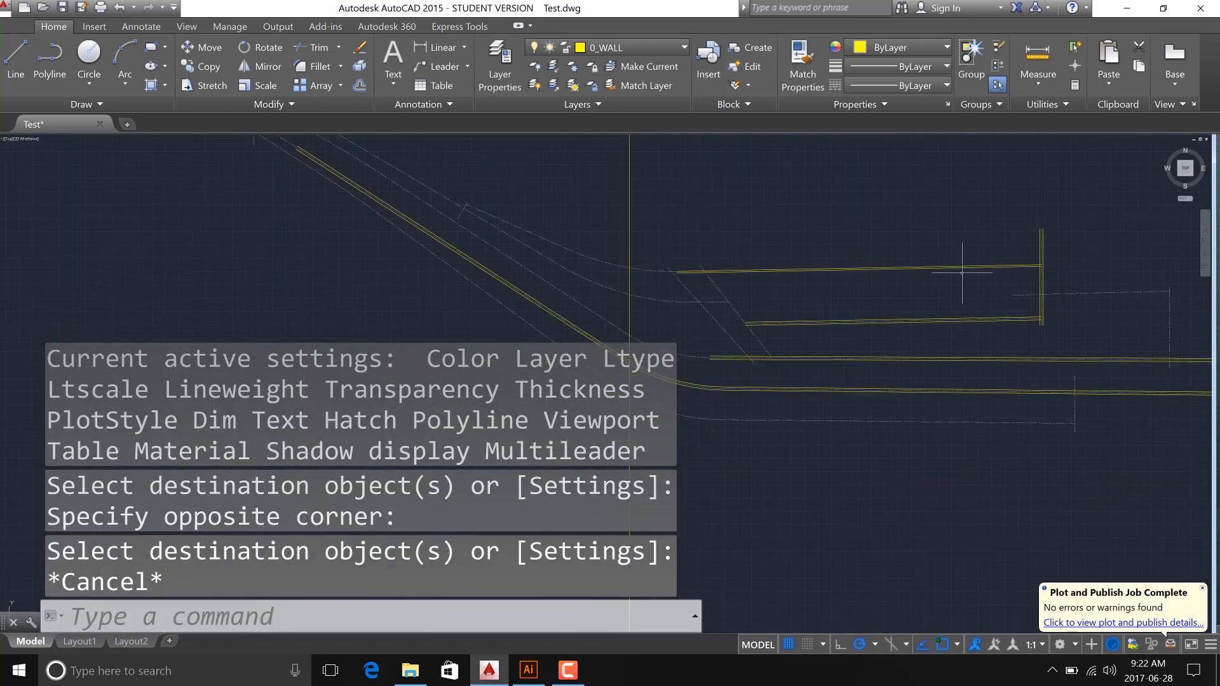
Save the drawing and preview a plot using the <Previous plot> page setup, continuing past the annotation scale mismatch.
key(ctrl+s)
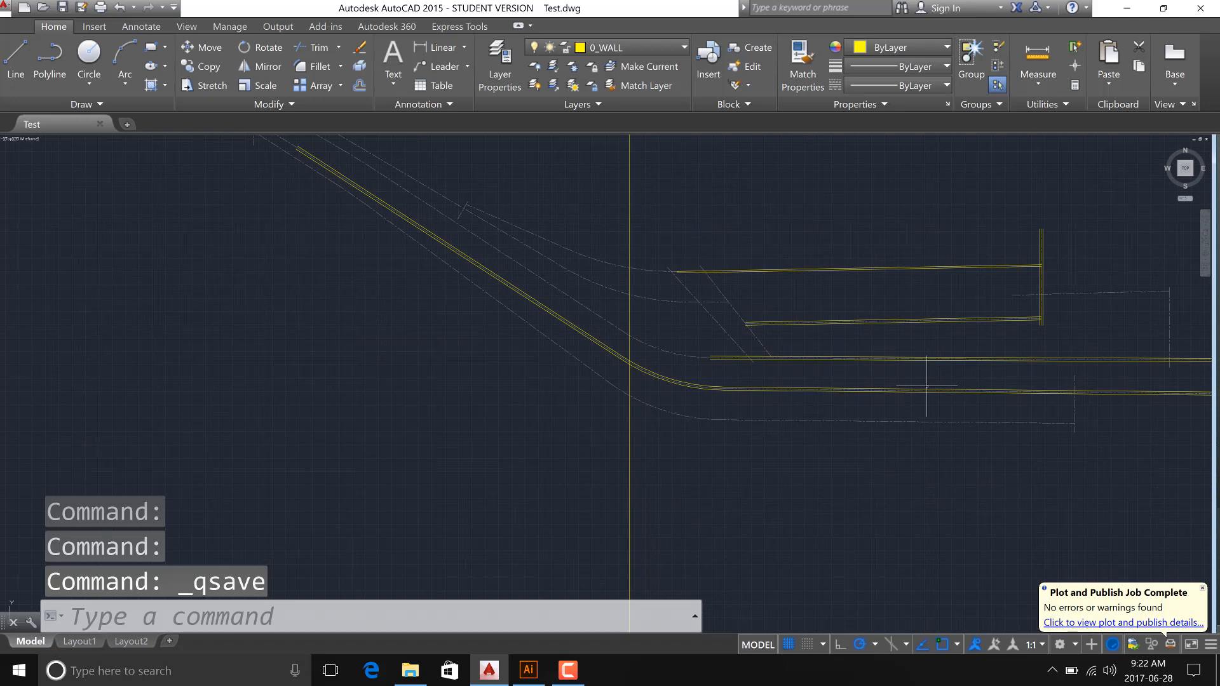
key(ctrl+p)
click(455, 167)
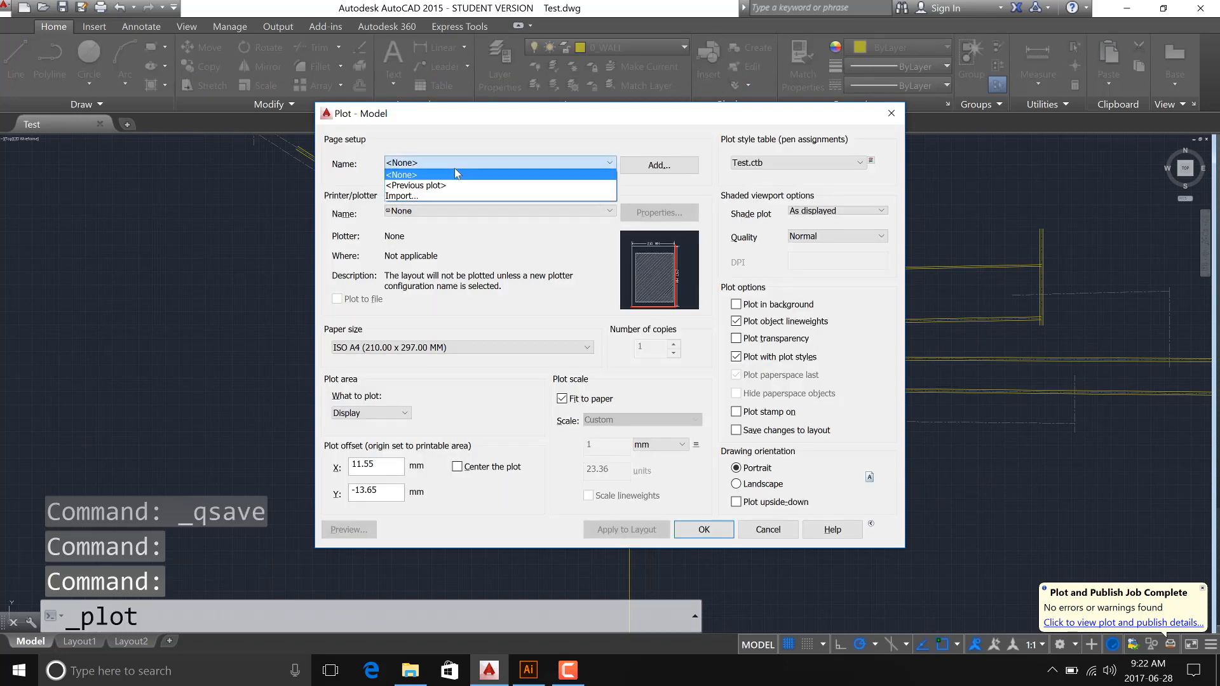
click(454, 189)
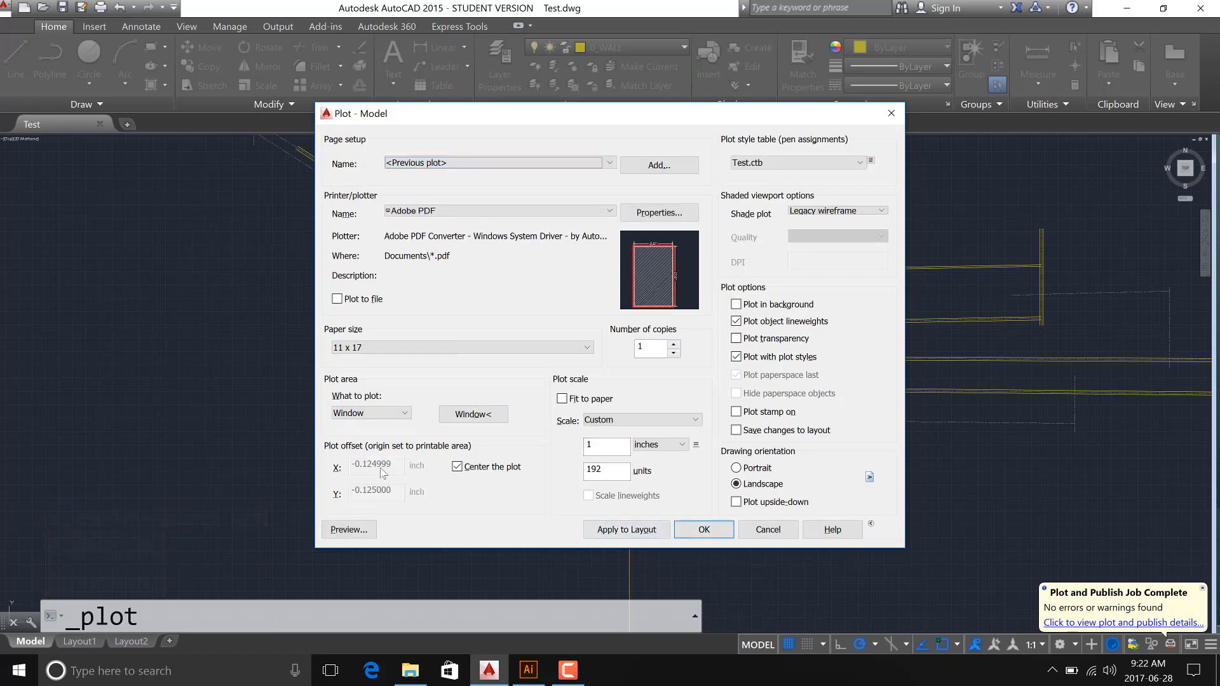
click(349, 530)
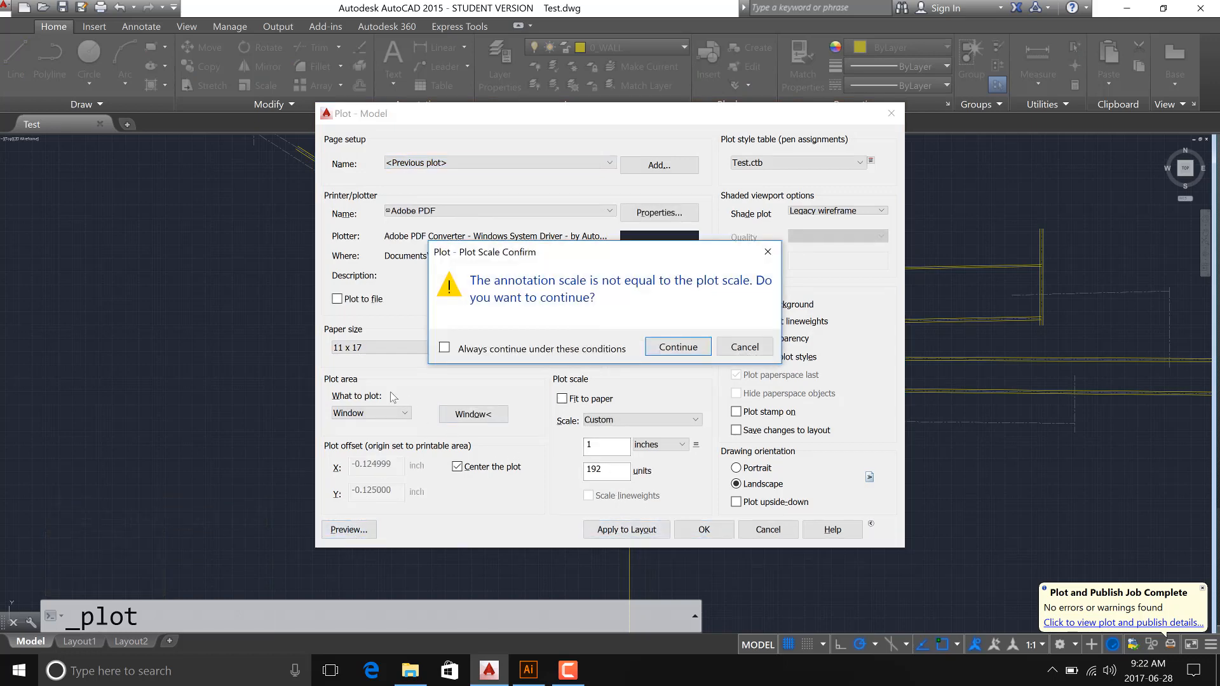
click(664, 350)
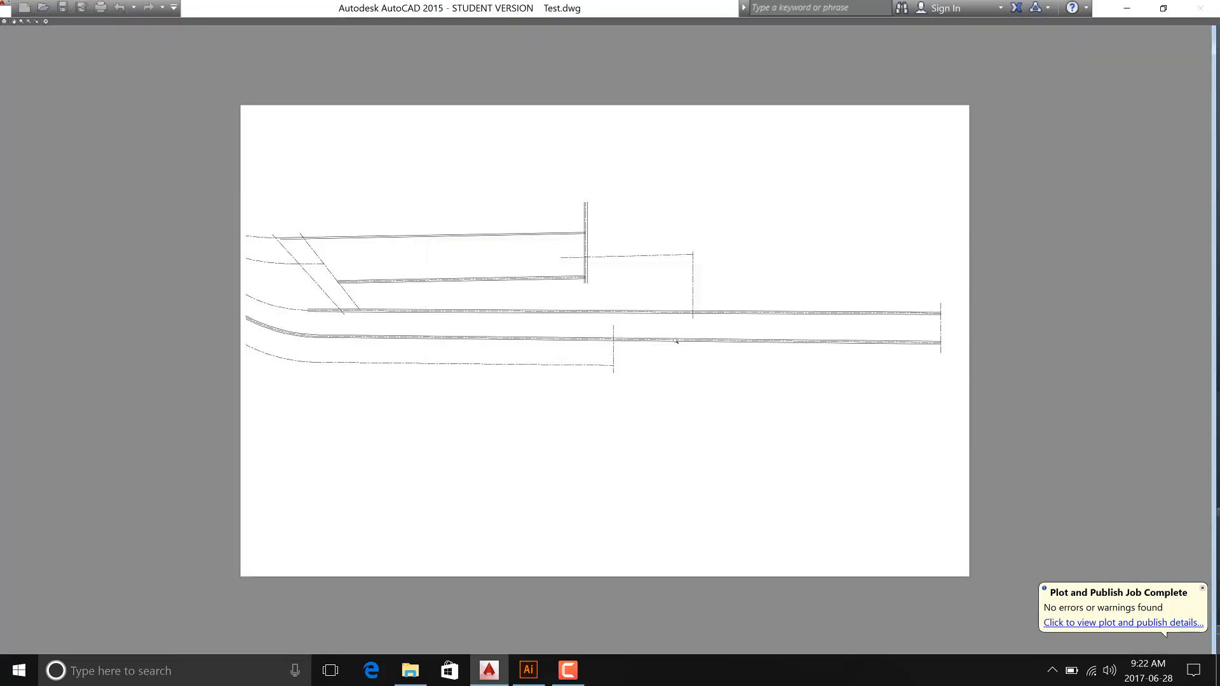
Plot the previewed plan to PDF, replacing the existing LF-1 Plan file in the ACADtoILL folder.
right_click(570, 286)
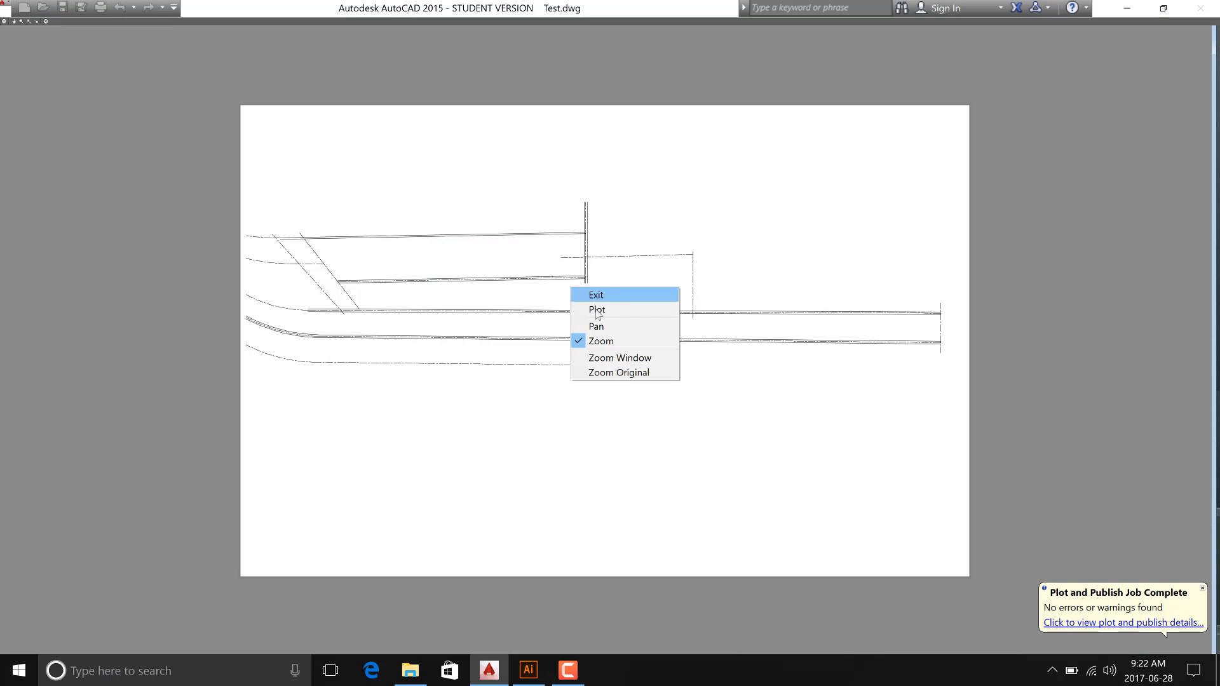
click(597, 311)
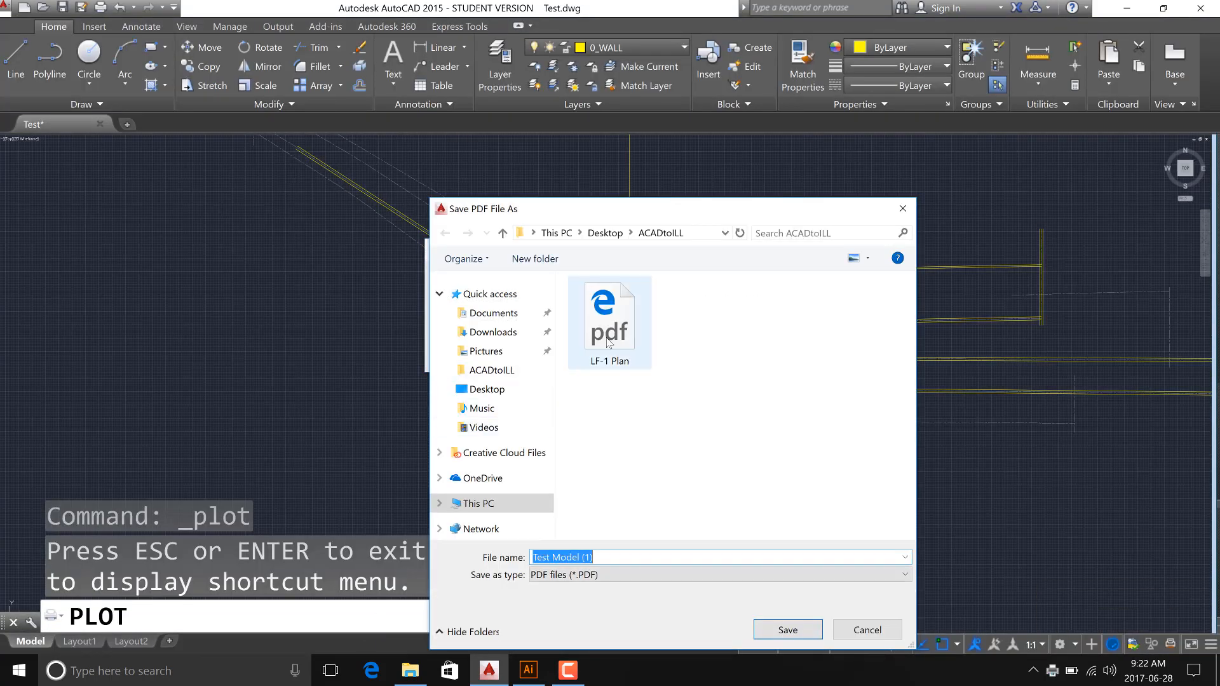
click(604, 343)
click(775, 629)
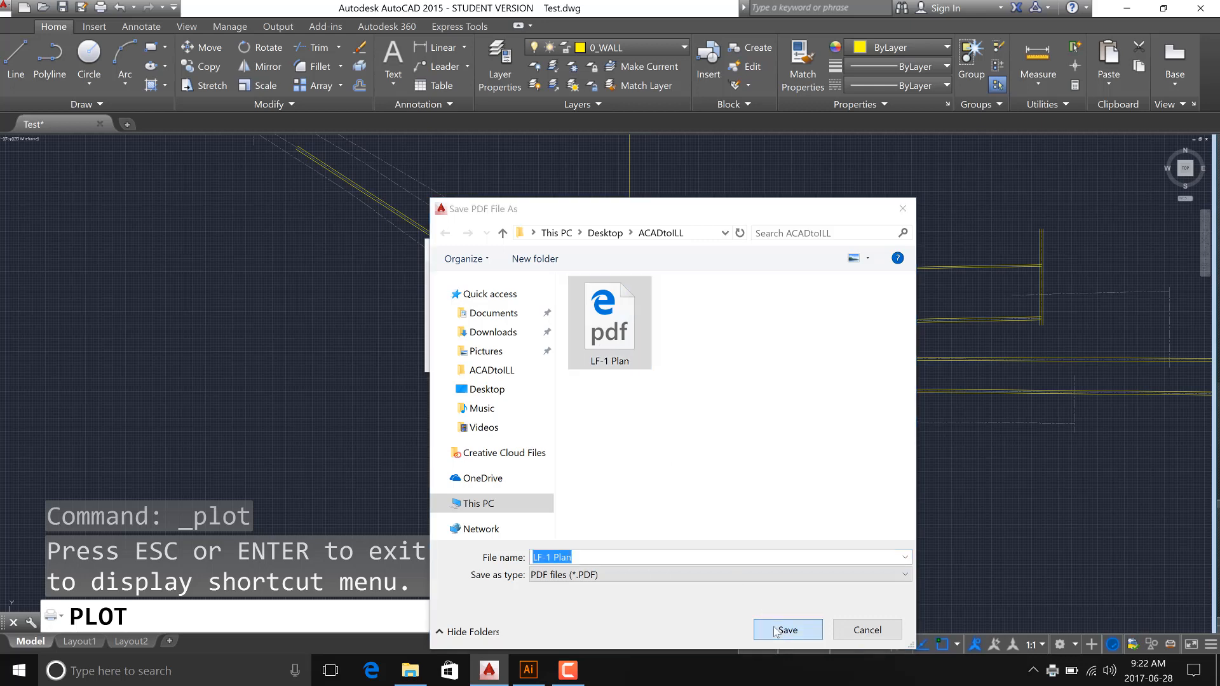
click(649, 338)
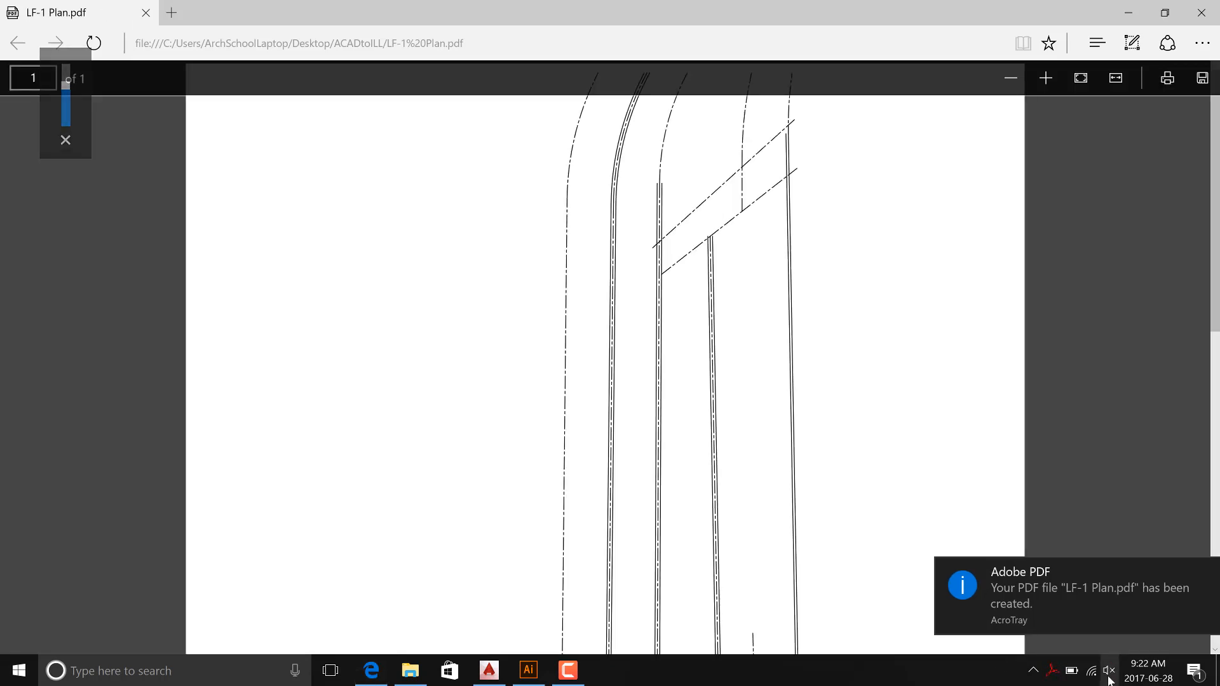
click(1107, 670)
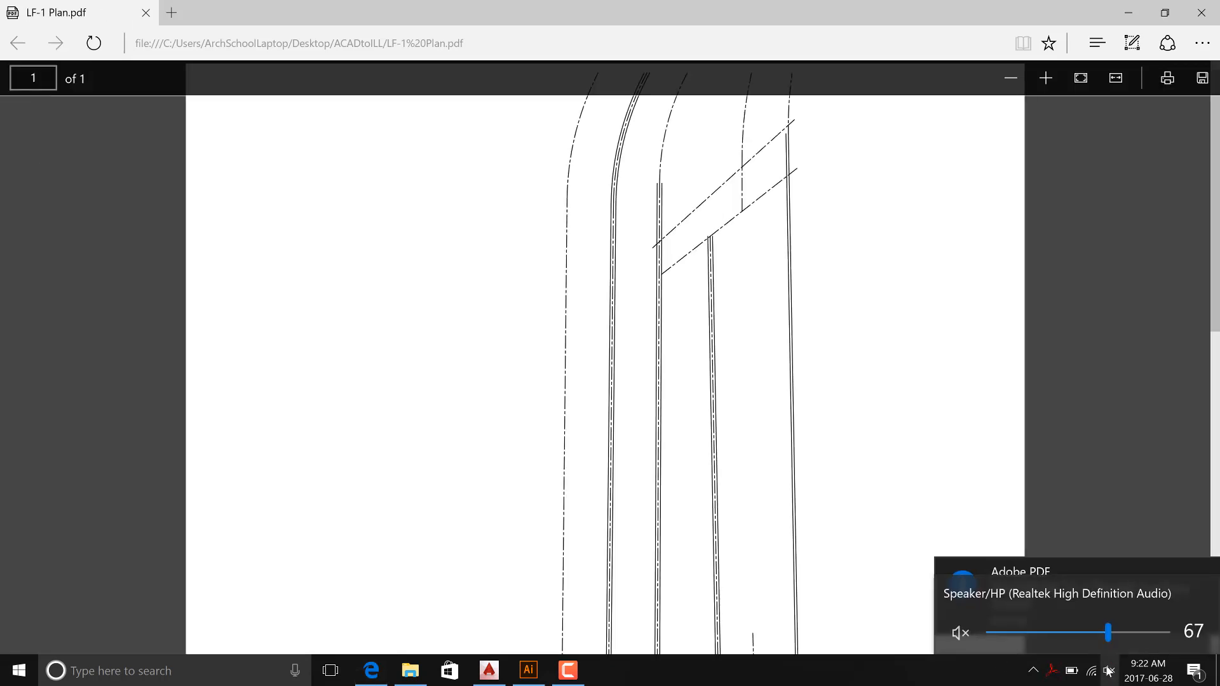
click(966, 639)
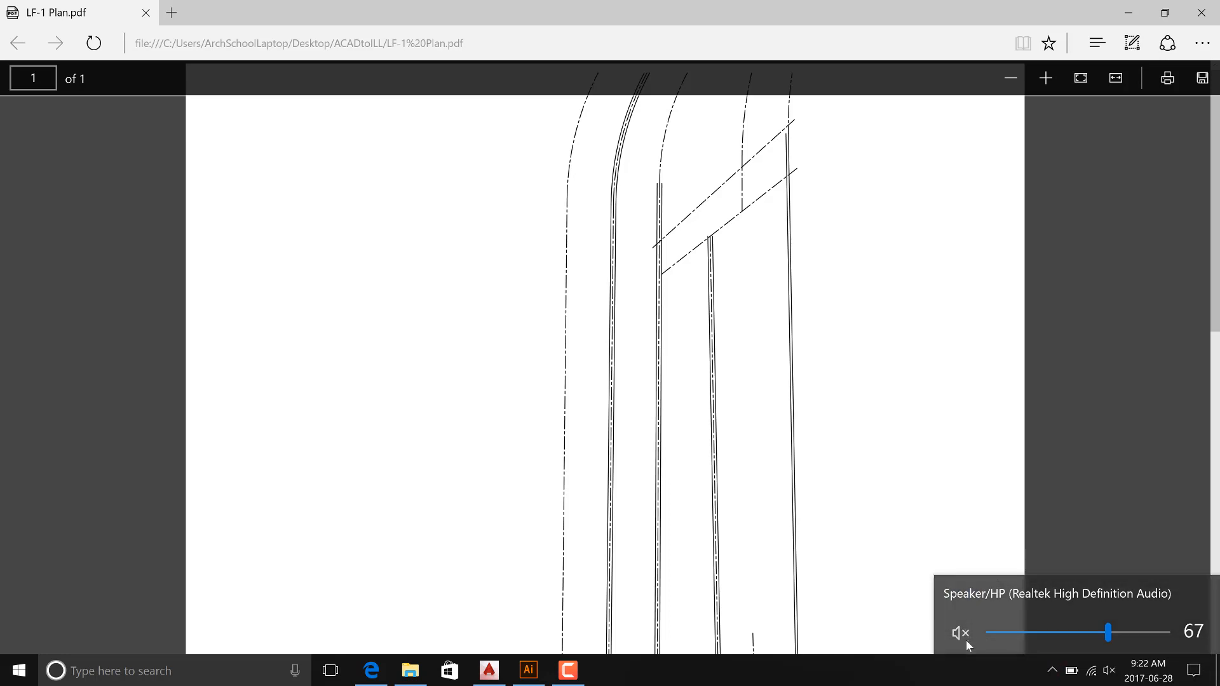
click(1108, 493)
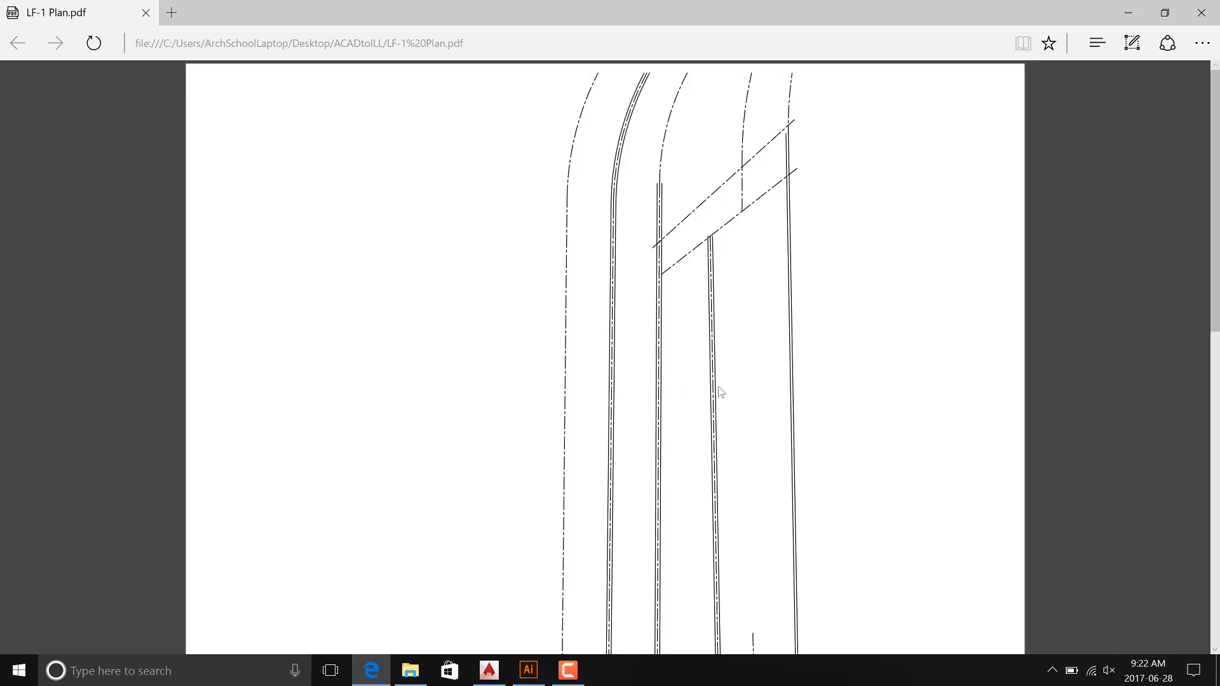
Switch to Illustrator and update the modified linked plan PDF.
key(alt+Tab)
key(alt+Tab)
key(Tab)
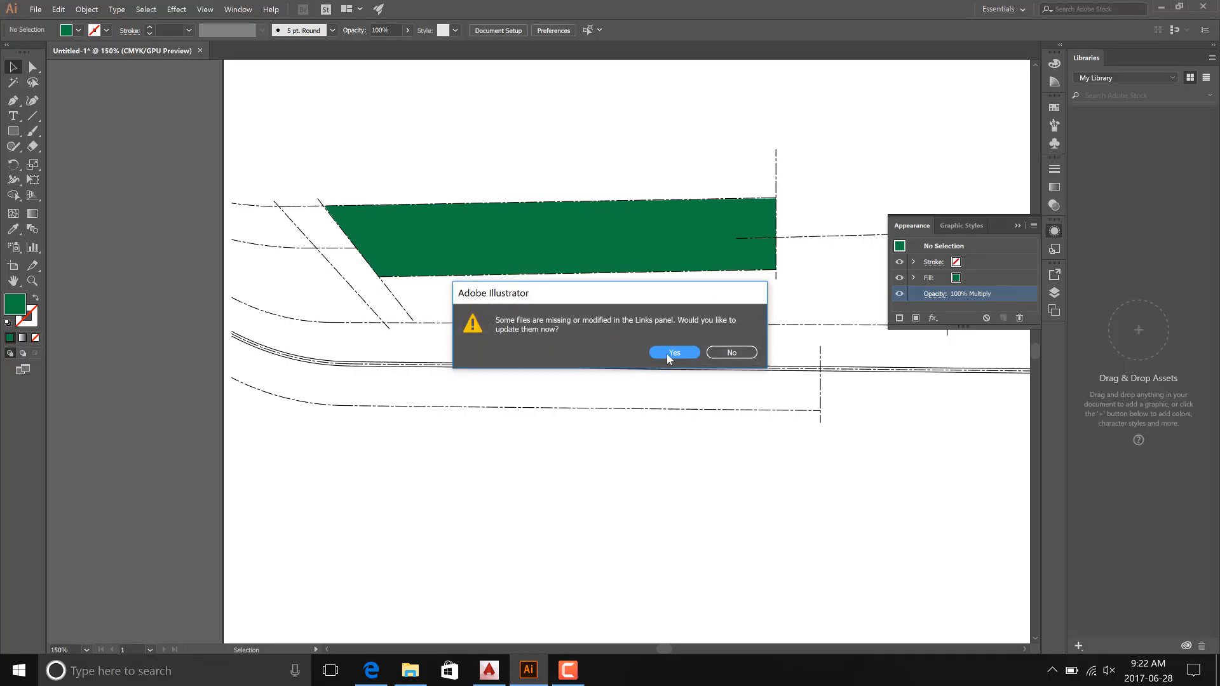
click(666, 354)
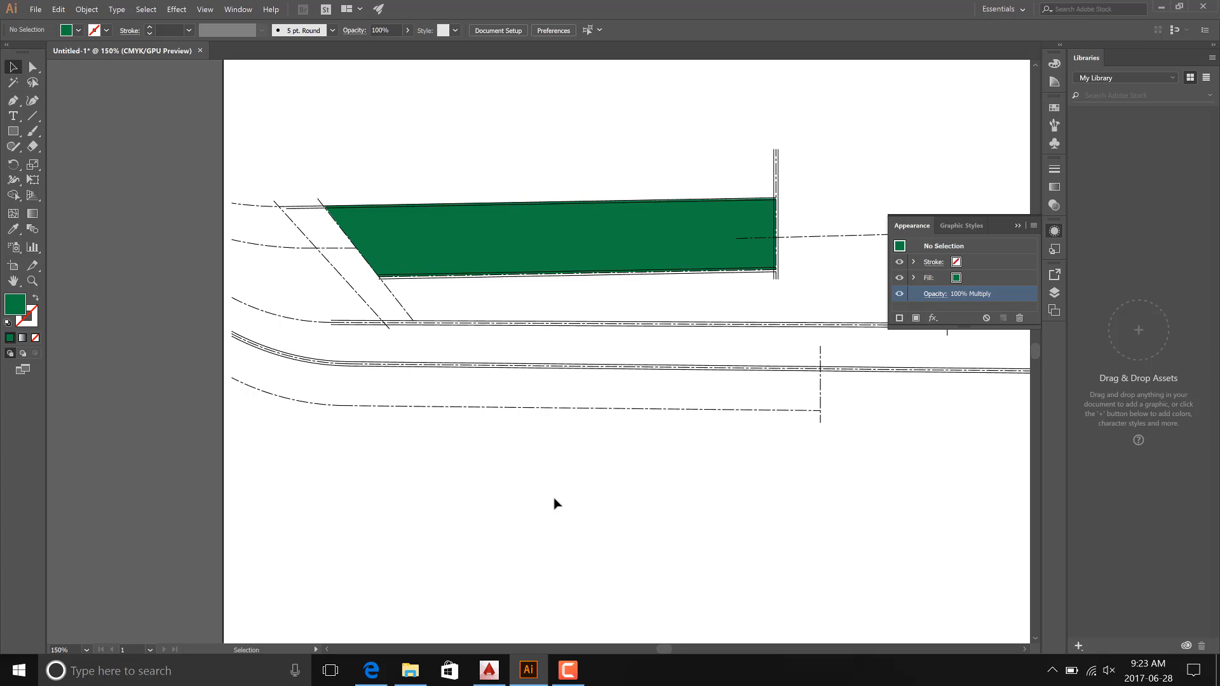
Switch back to AutoCAD and review the extended plot options and the Test.ctb plot style table, leaving the plot settings without plotting.
key(alt+Tab)
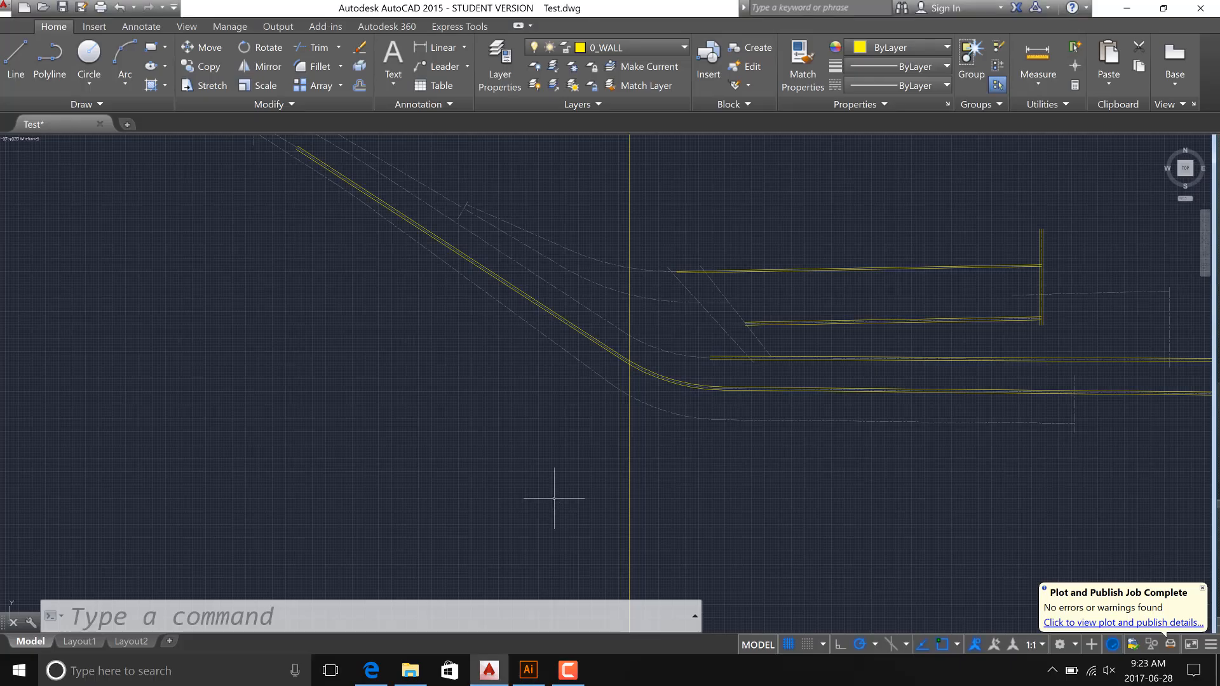
scroll(467, 396, down, 4)
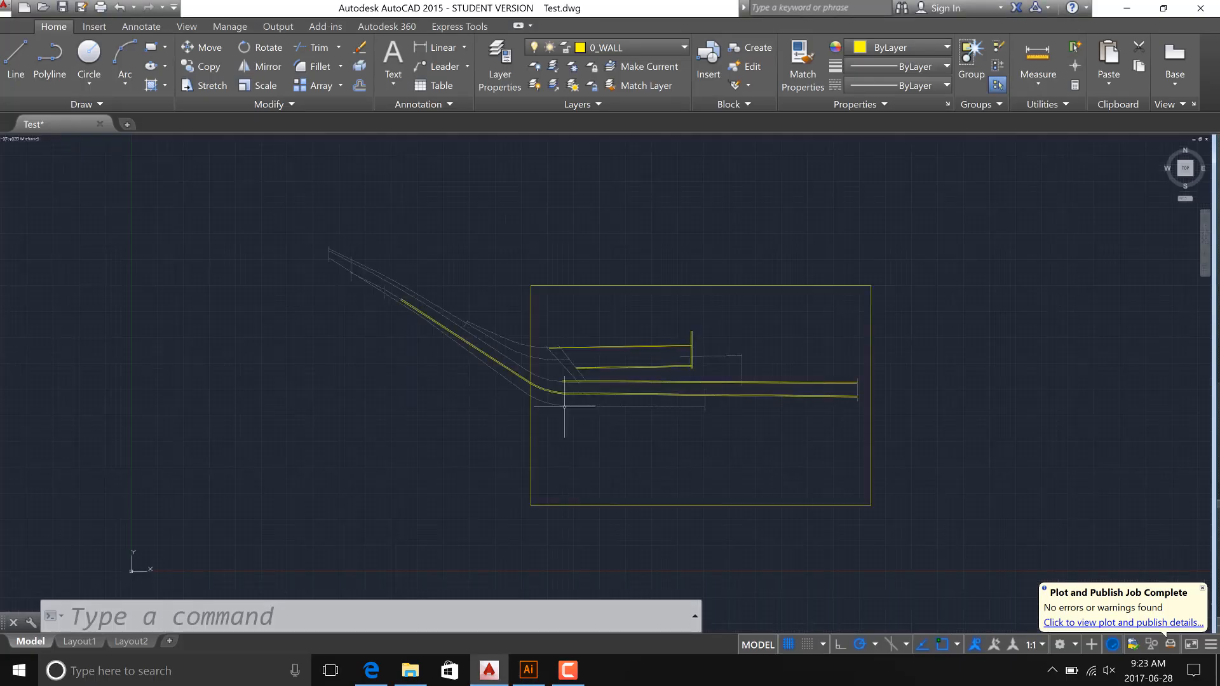
scroll(656, 421, up, 2)
middle_drag(722, 421, 587, 413)
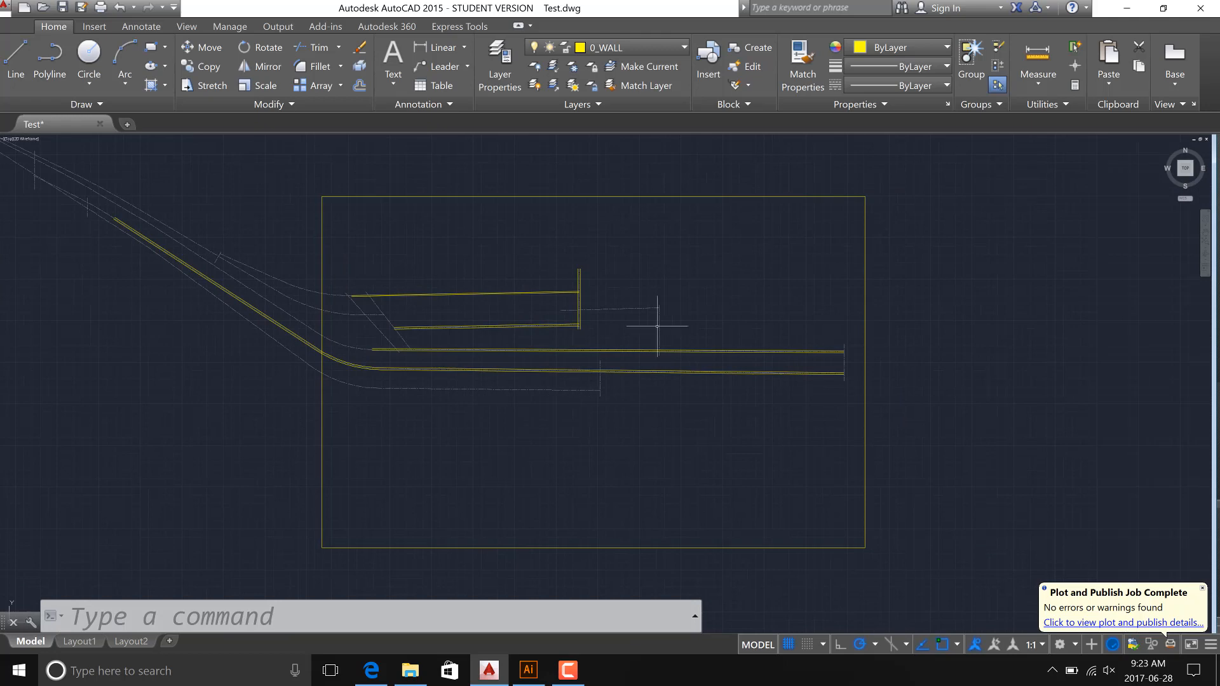
scroll(657, 326, up, 4)
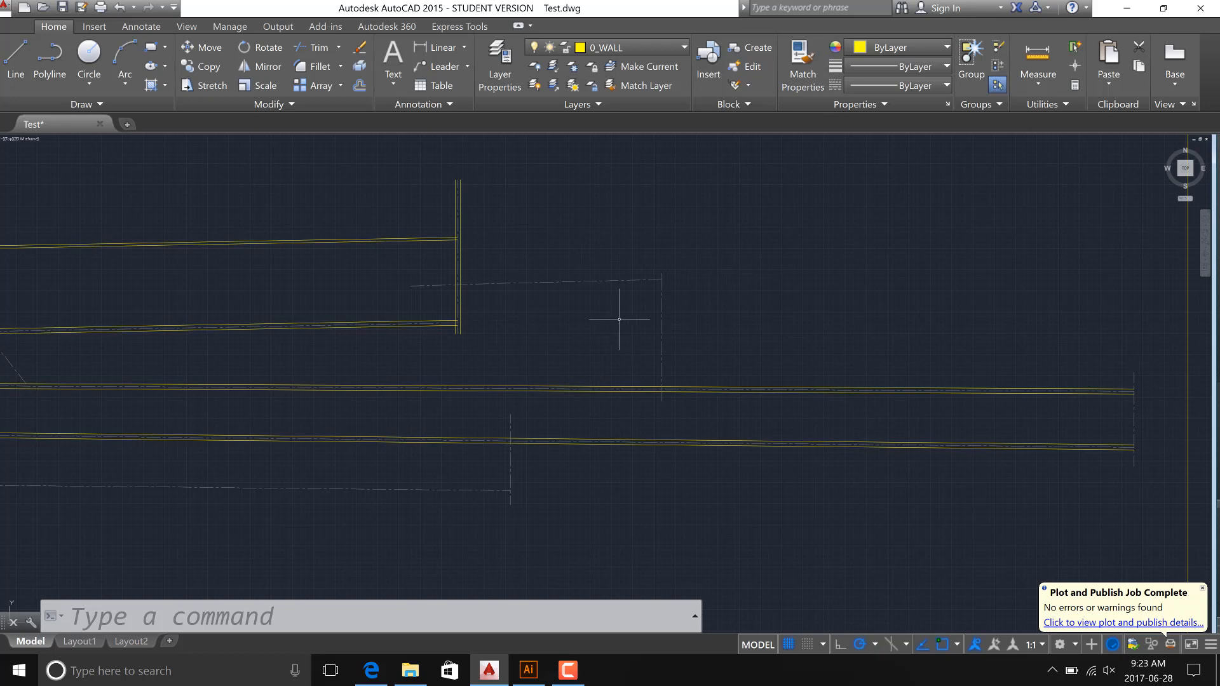
key(ctrl+p)
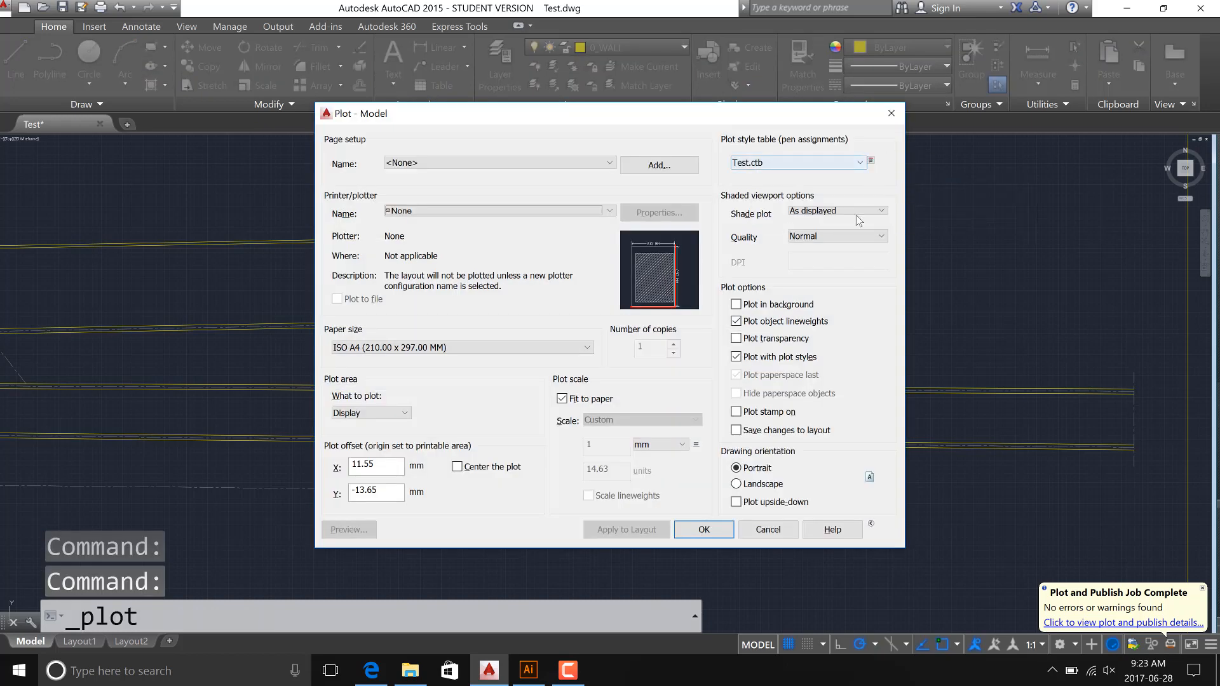
click(871, 525)
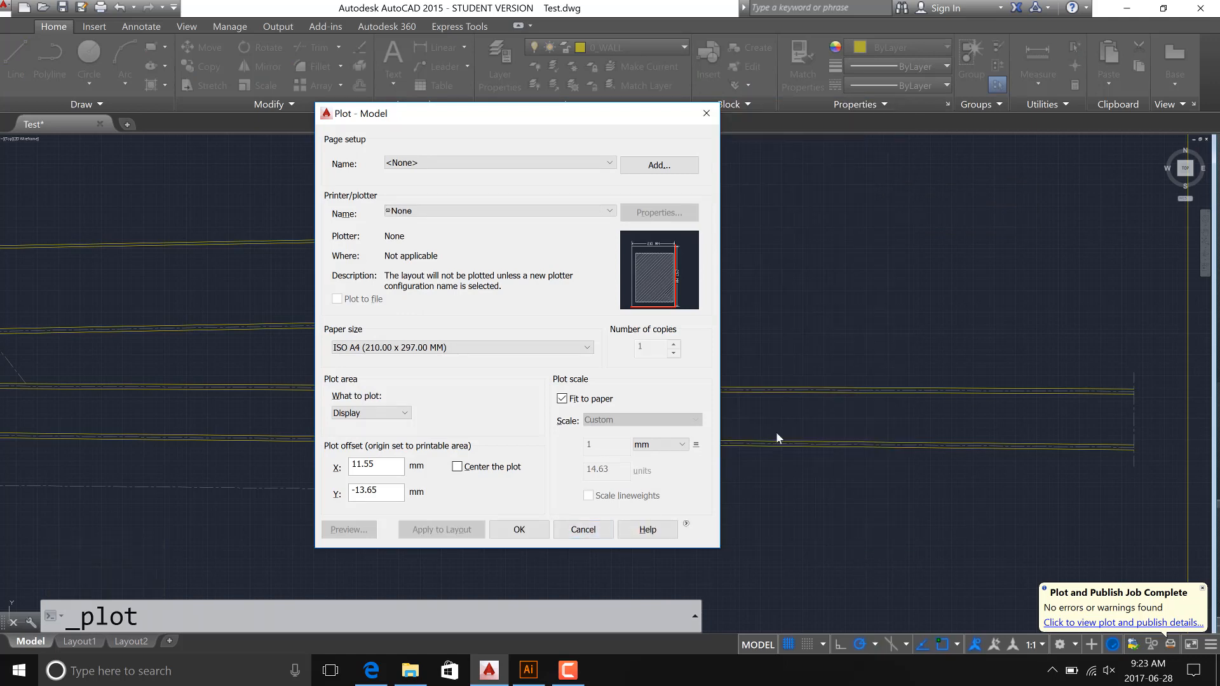
click(686, 525)
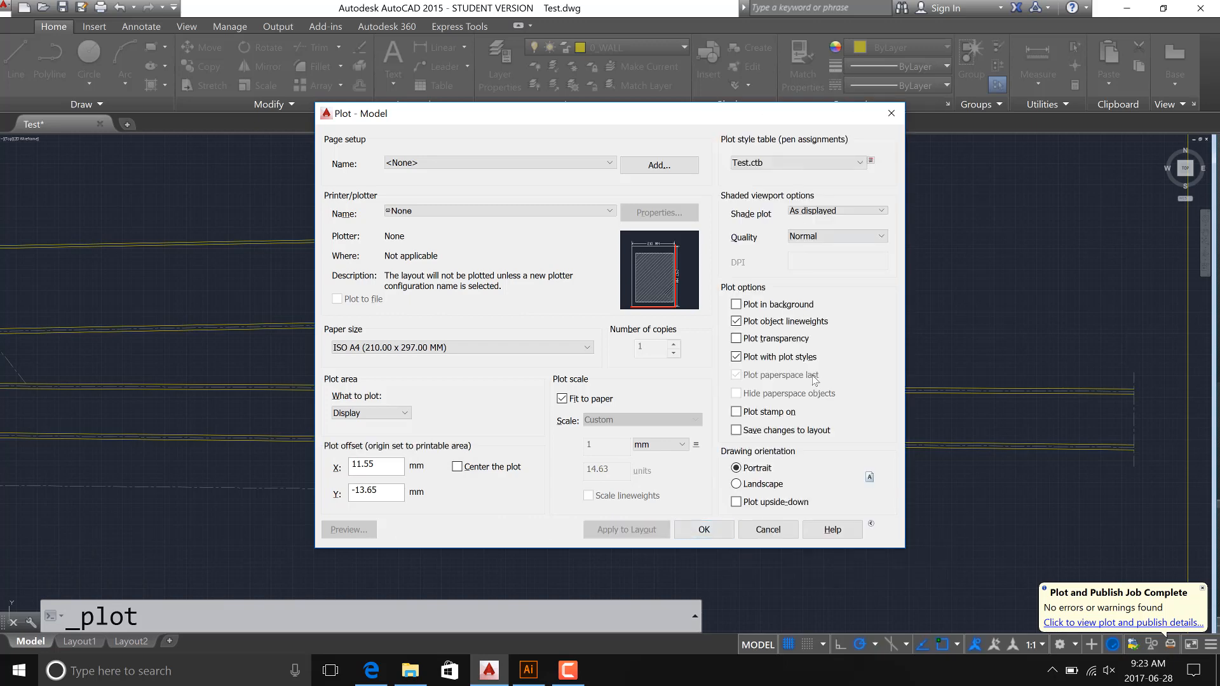
click(872, 161)
key(Escape)
key(Escape)
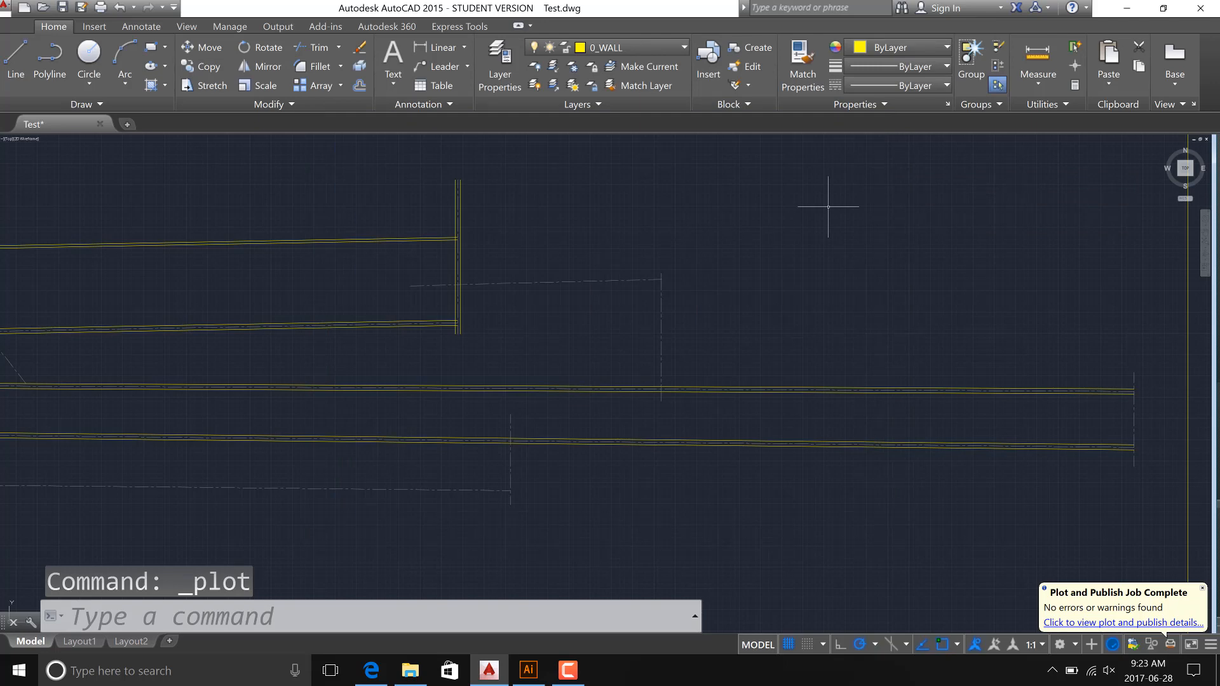
Reopen the plot settings and set the plot style table to None.
key(ctrl+p)
click(863, 160)
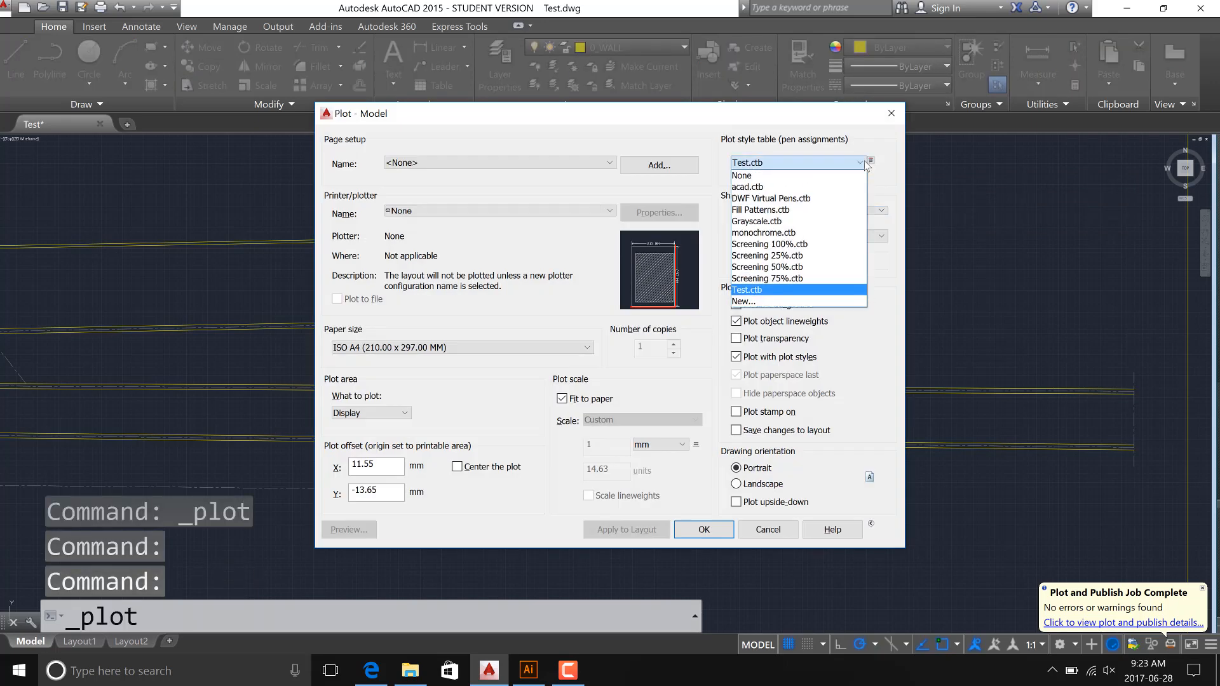
click(763, 176)
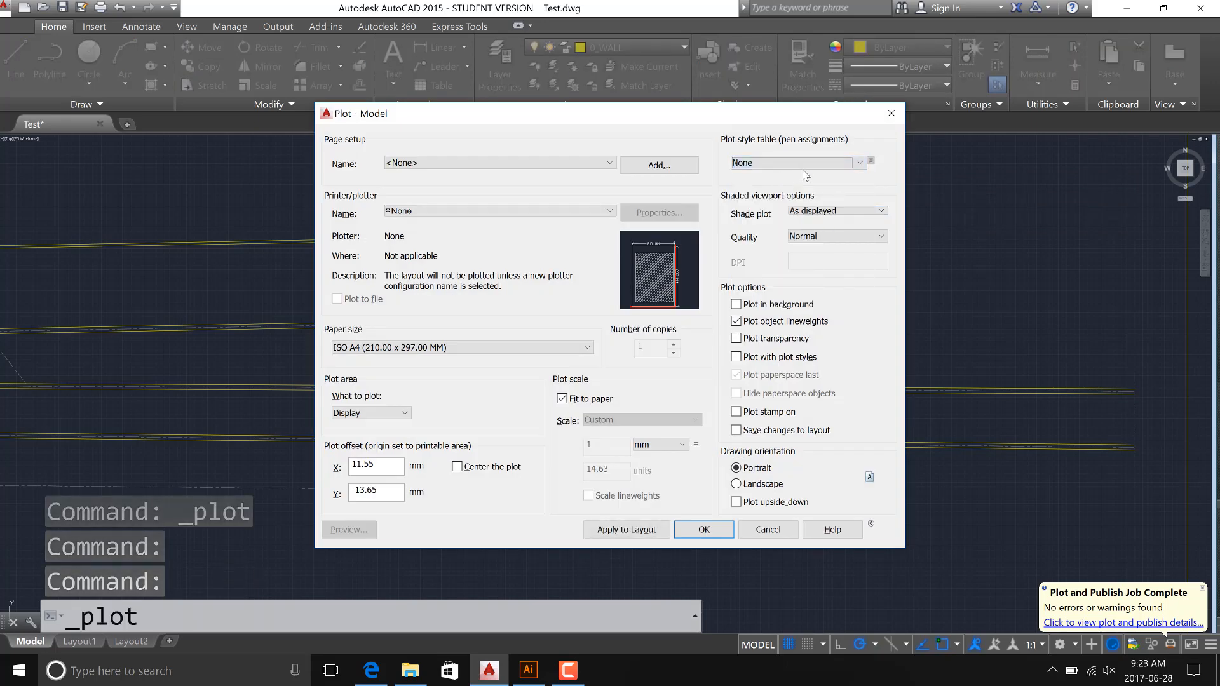
click(862, 164)
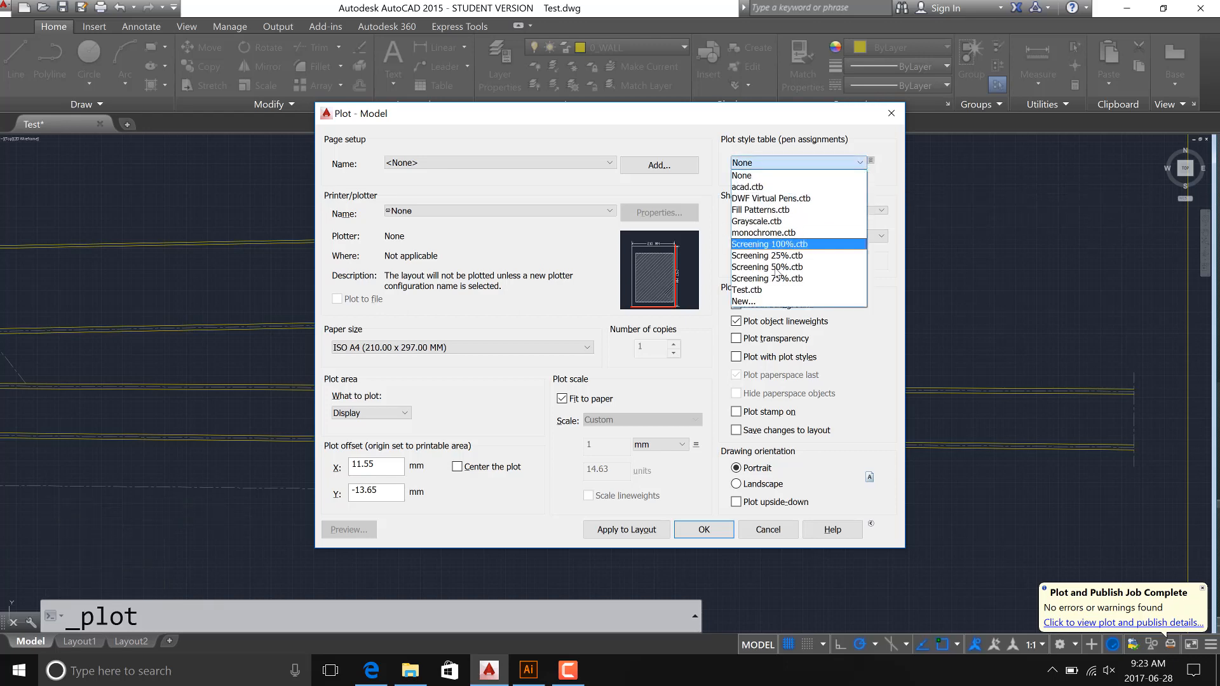
click(779, 288)
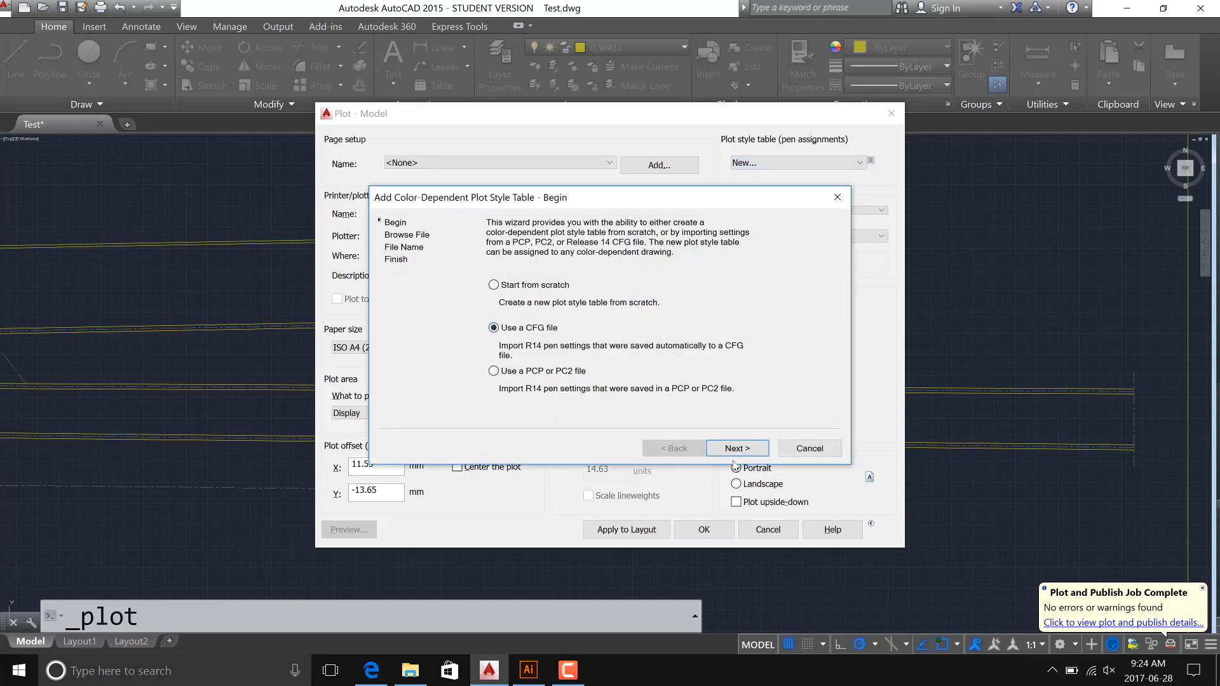
click(751, 450)
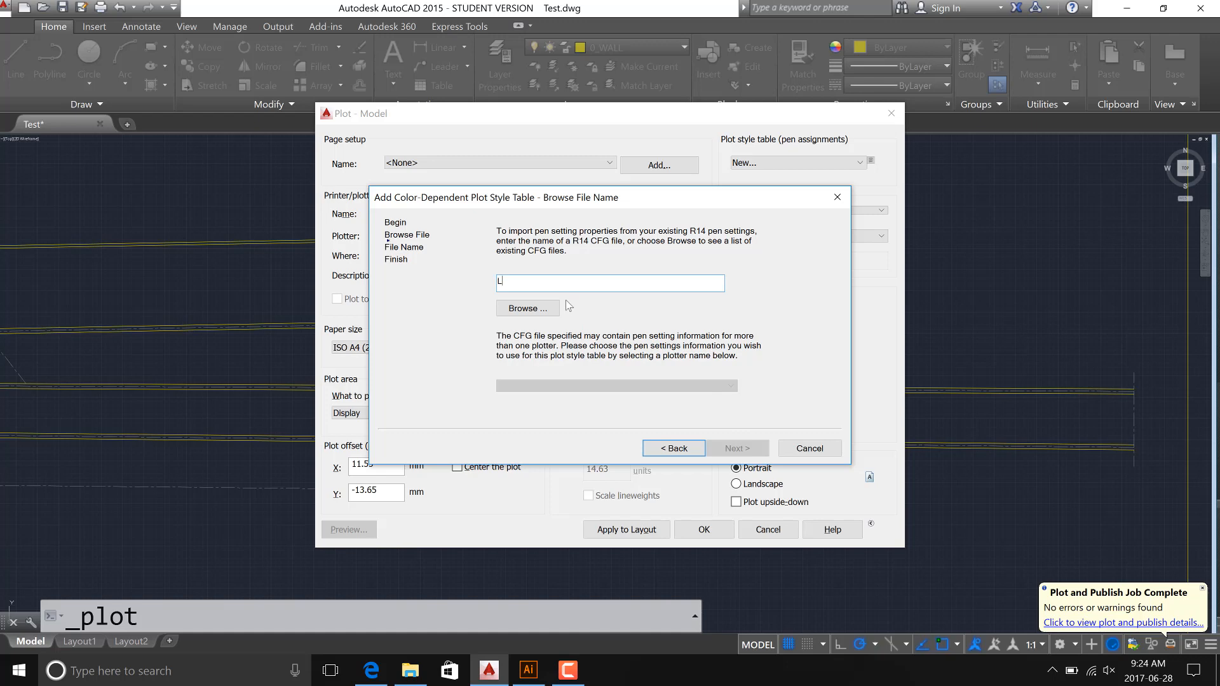
text(1)
key(BackSpace)
key(BackSpace)
text(F)
click(518, 310)
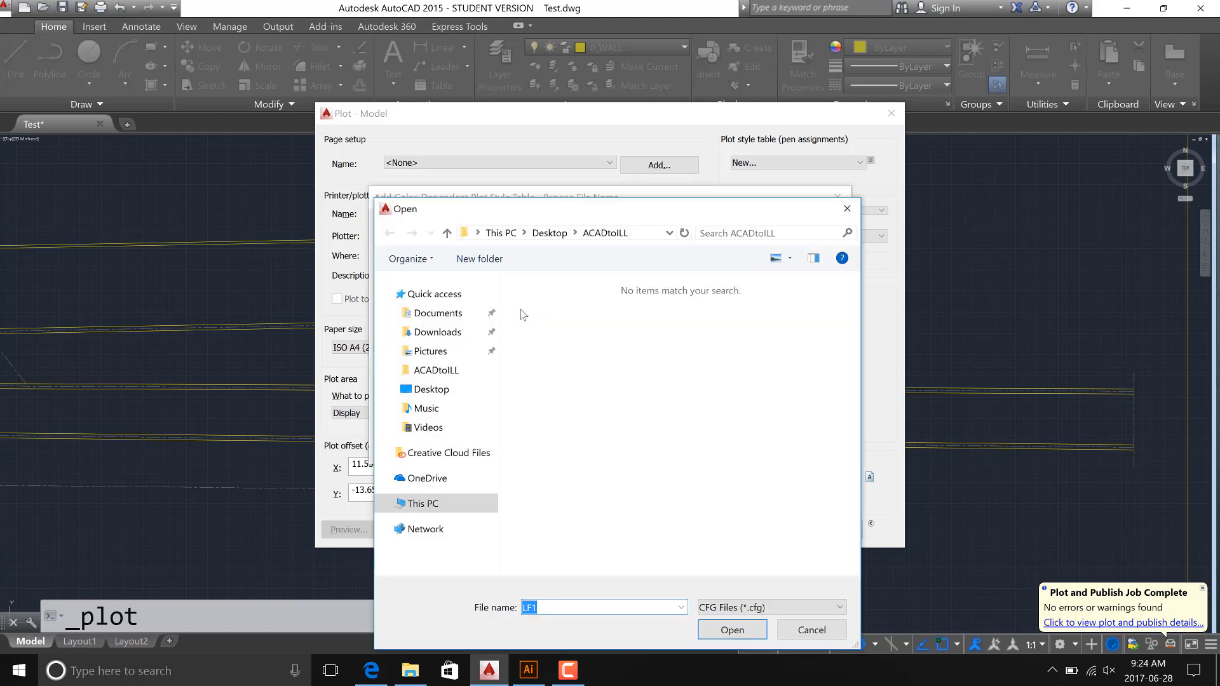
key(Escape)
key(Escape)
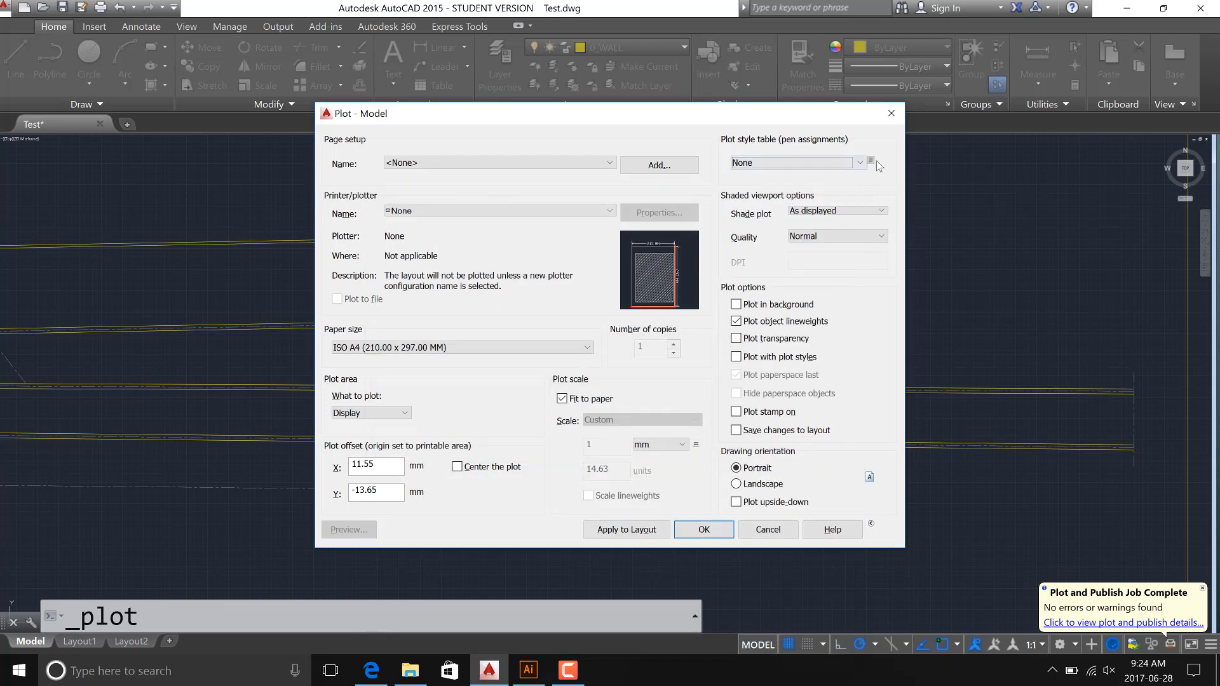
Create a color-dependent plot style table from scratch named LF1 and use it for the current drawing.
click(860, 164)
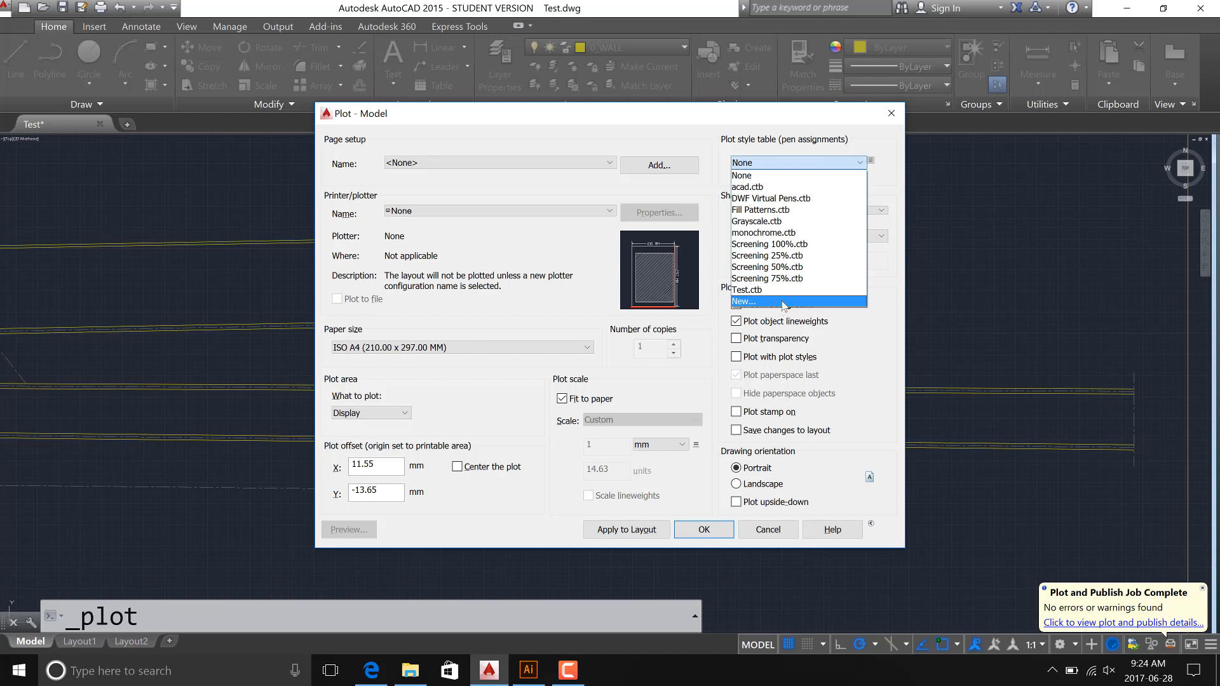
click(784, 303)
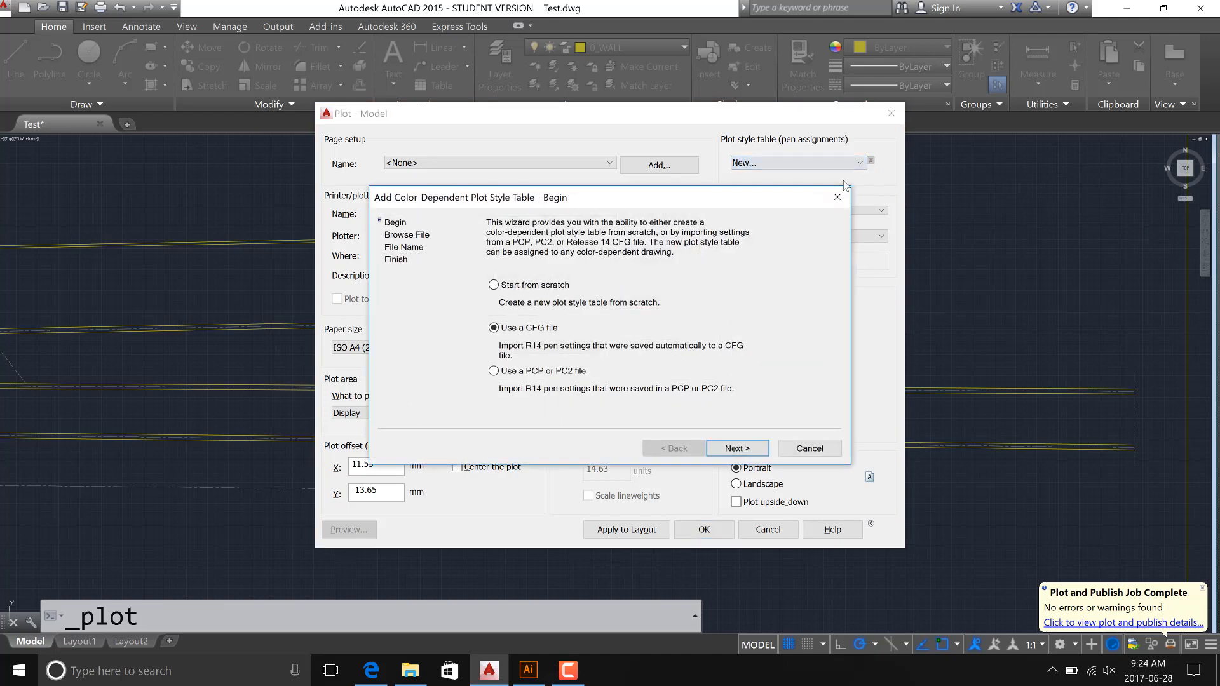
click(494, 286)
click(737, 448)
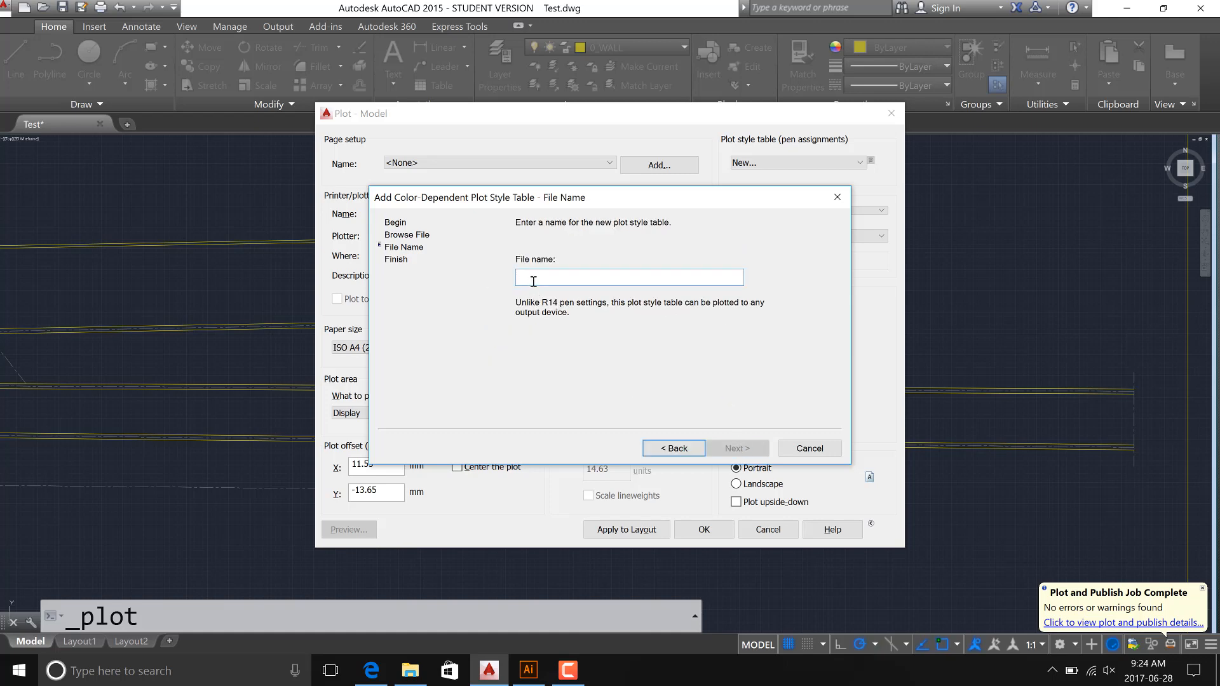
text(LF)
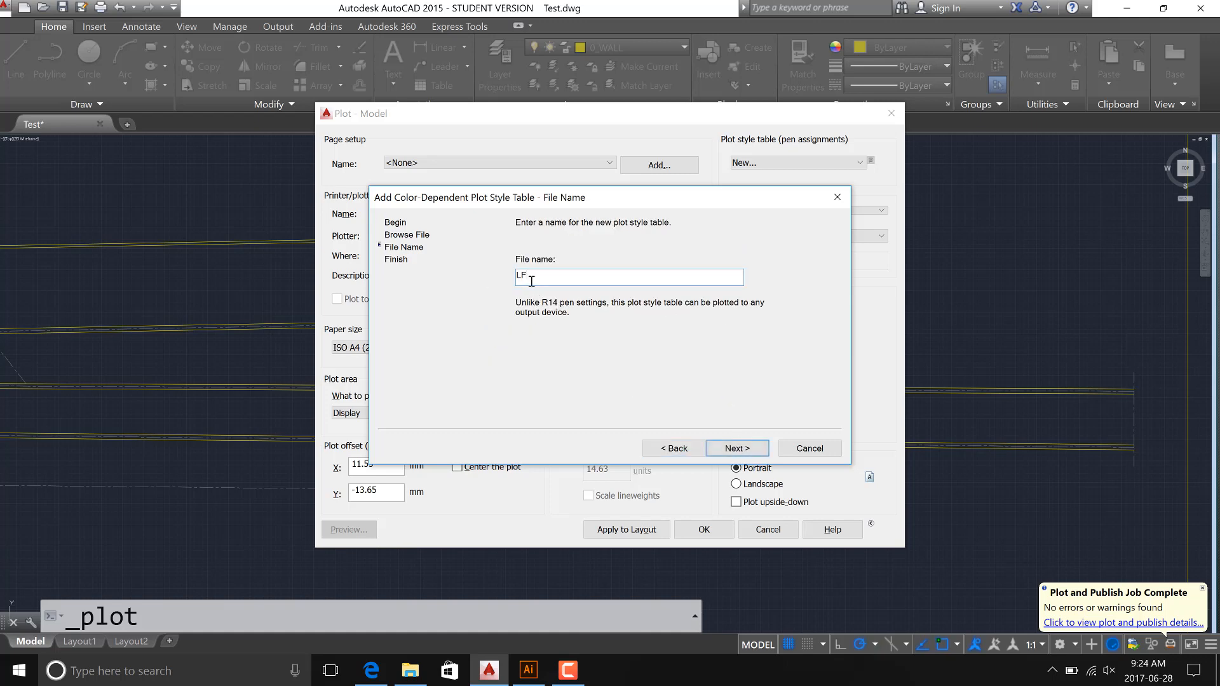
text(1)
click(738, 448)
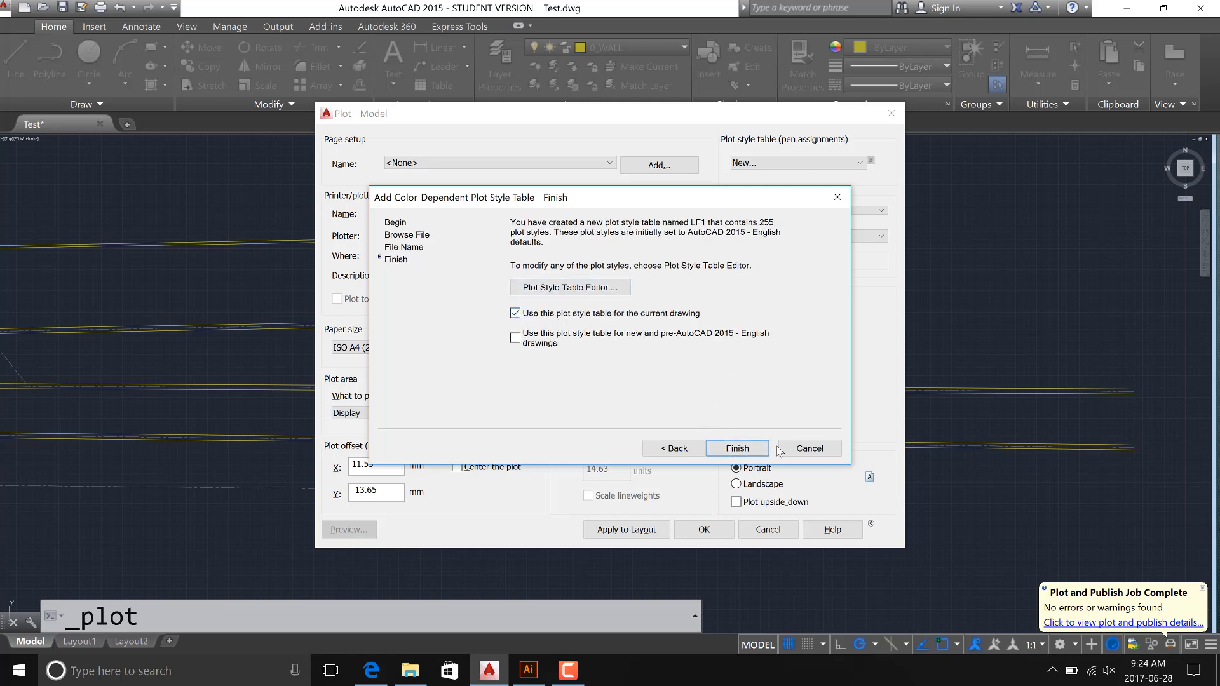
click(740, 449)
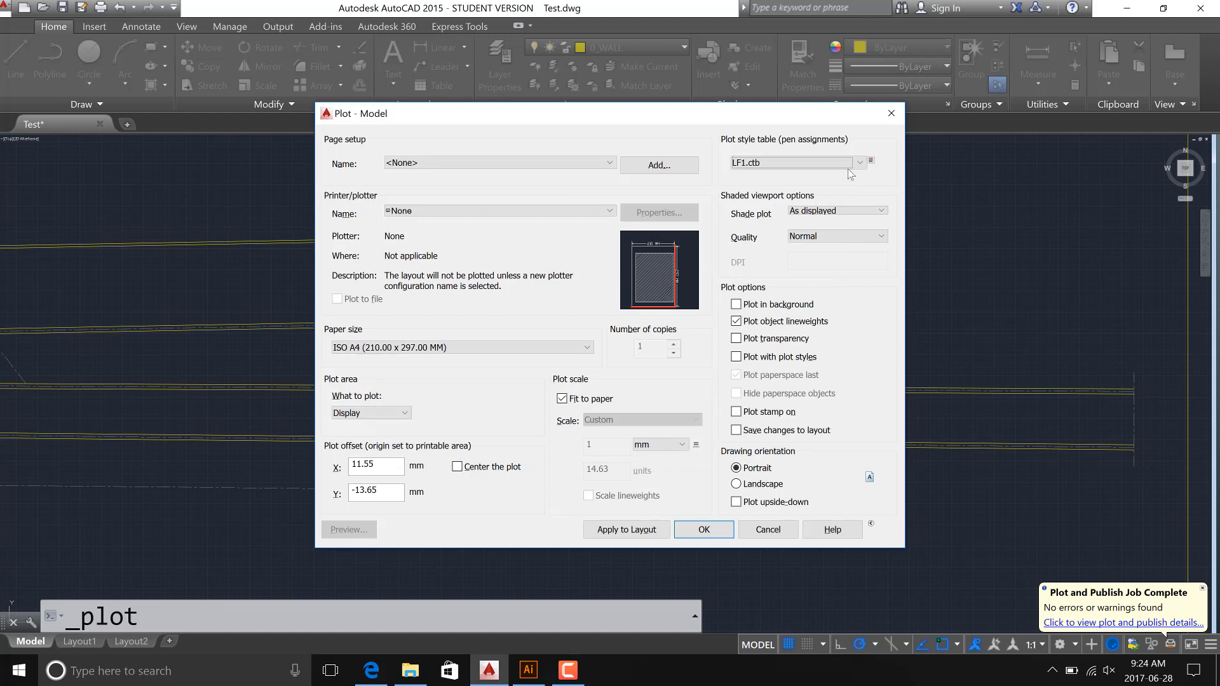
Open the LF1.ctb plot style table for editing and set the plot color of Color 1 through Color 9 to Black.
click(872, 160)
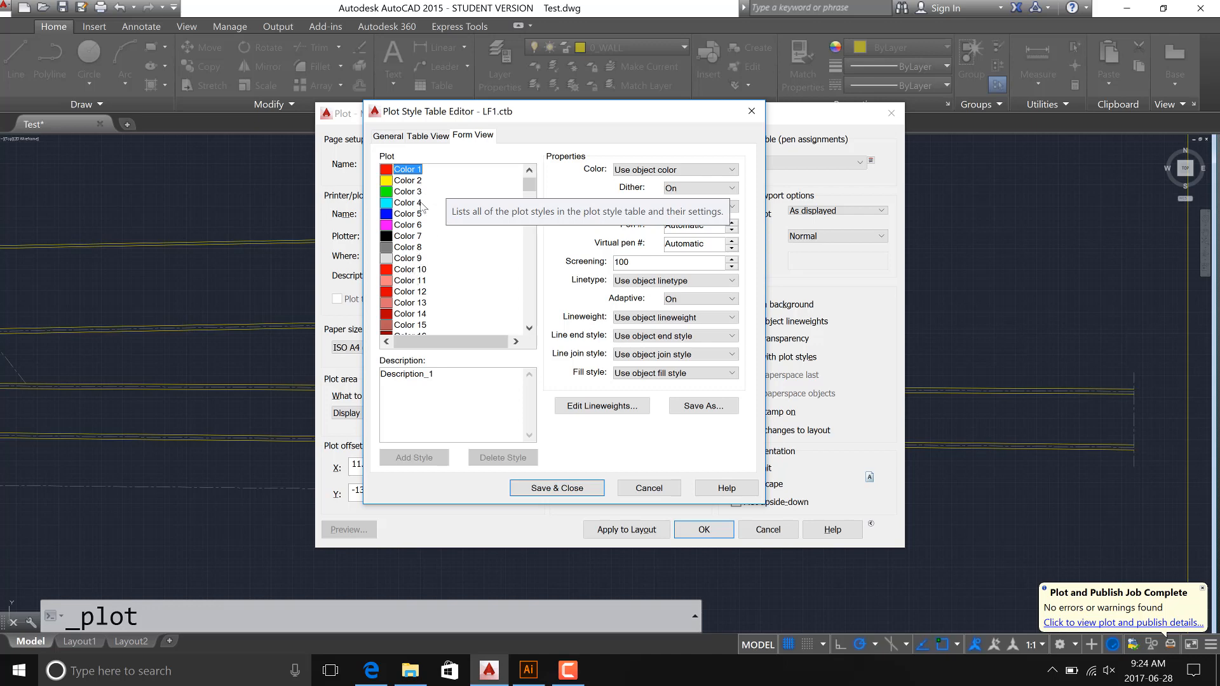
shift+click(410, 258)
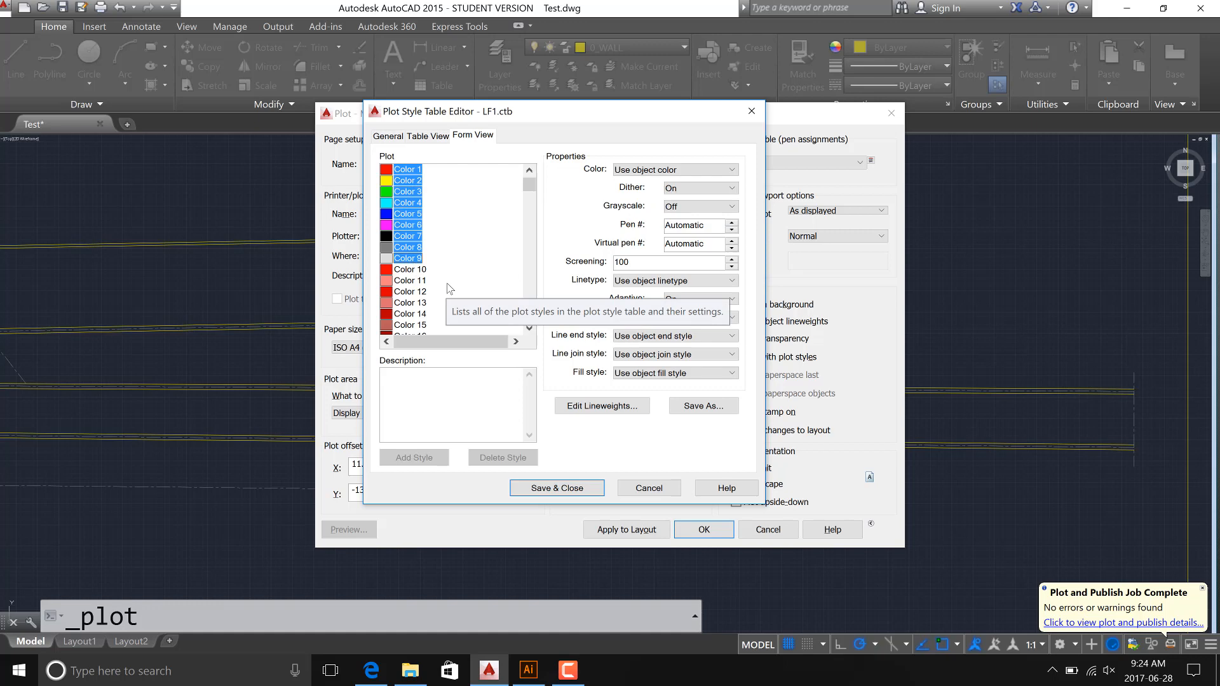
click(673, 172)
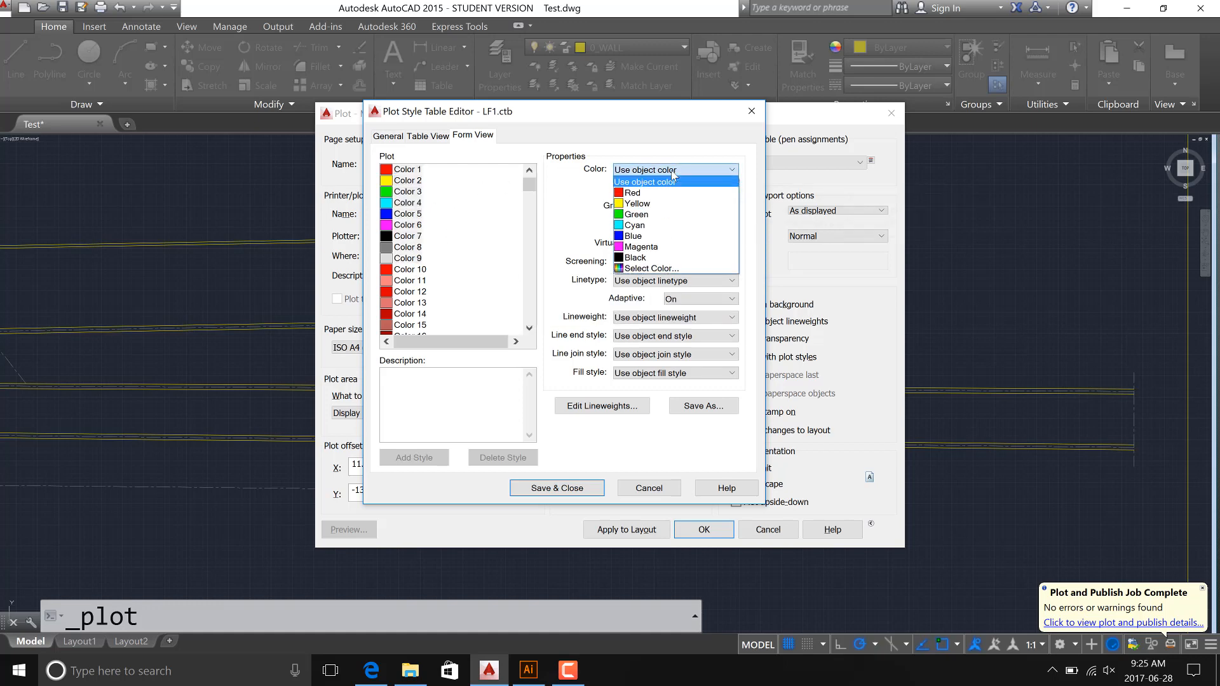
click(662, 262)
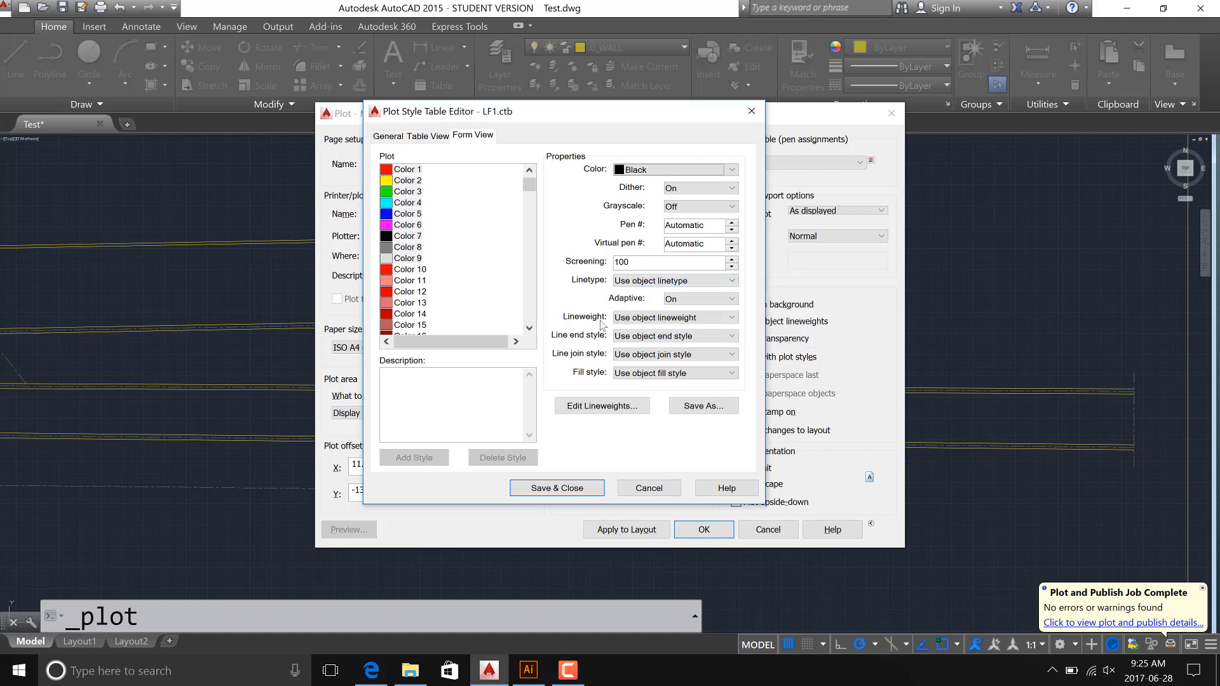
click(633, 319)
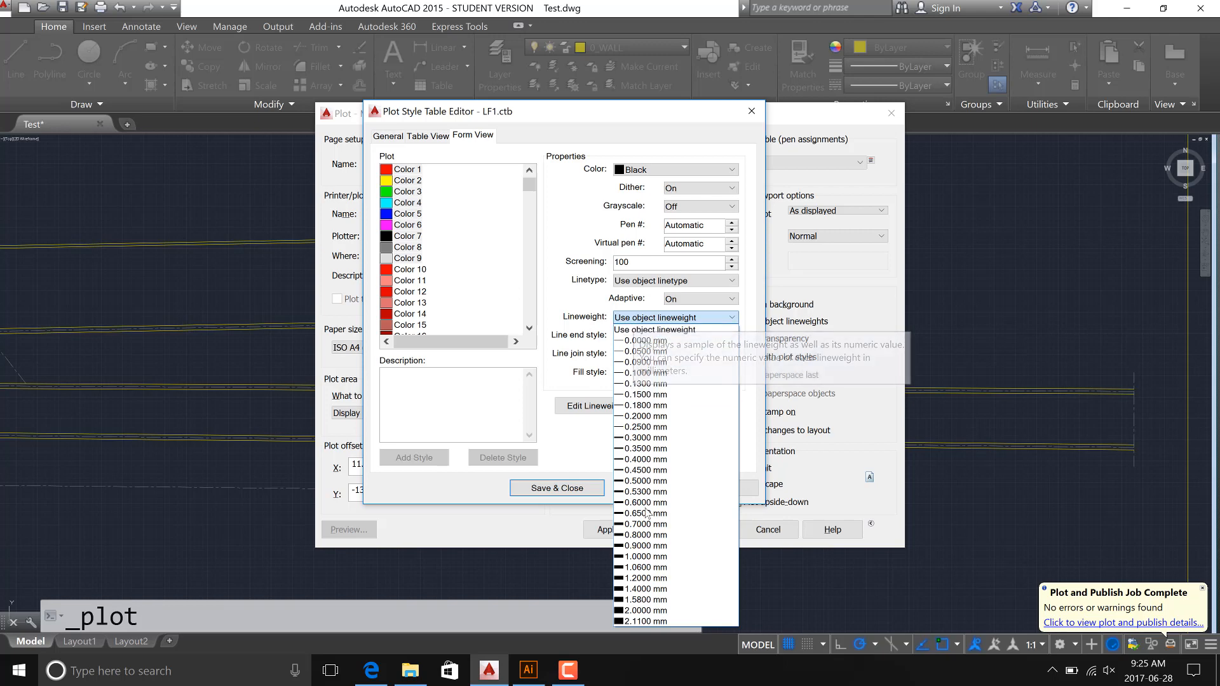
click(556, 232)
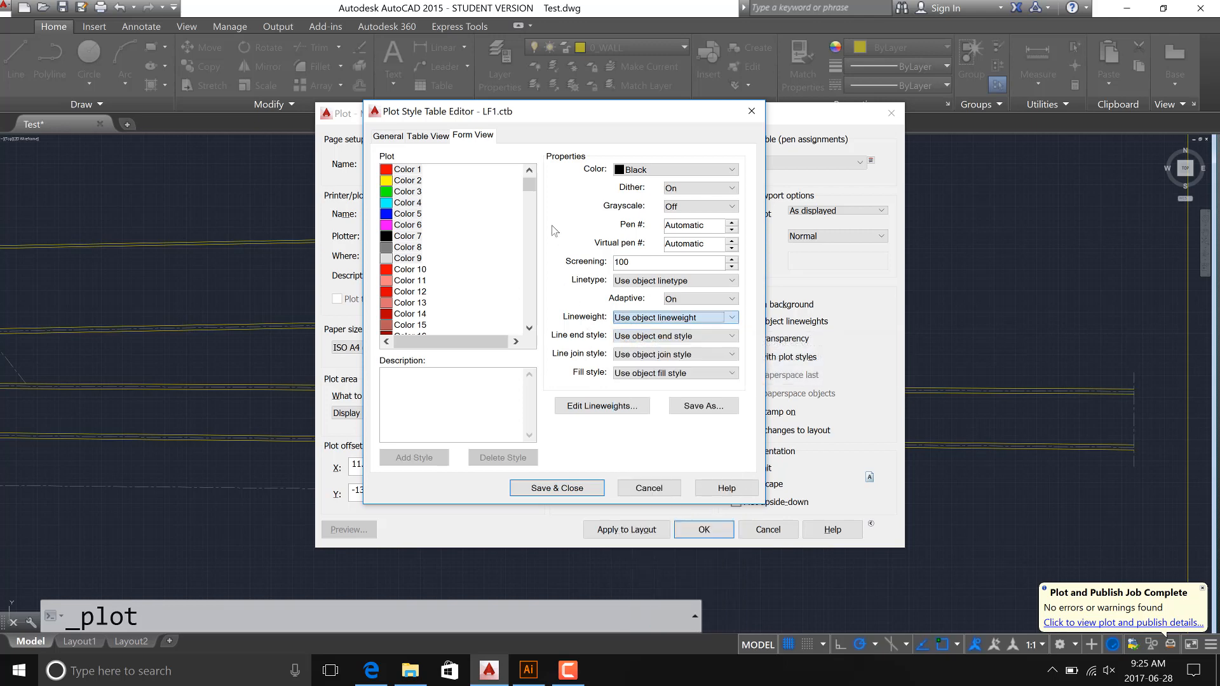
Set the plot lineweight of Color 7 to 0.1800 mm in the LF1.ctb table.
click(419, 176)
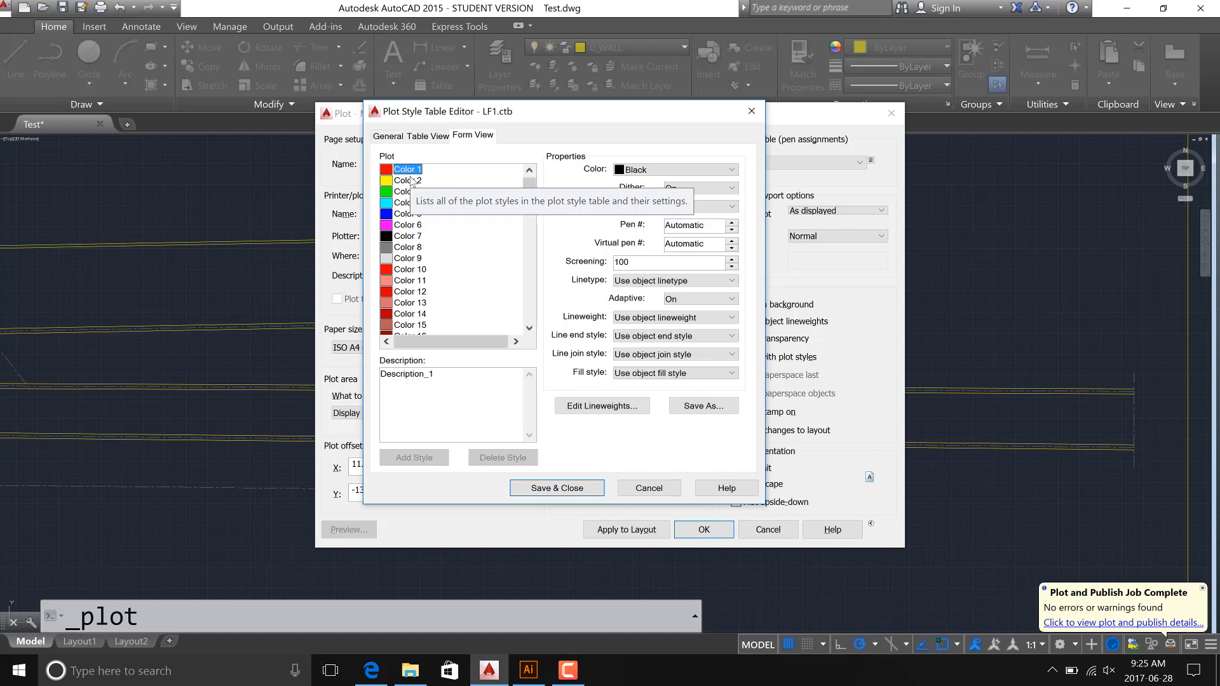
click(408, 237)
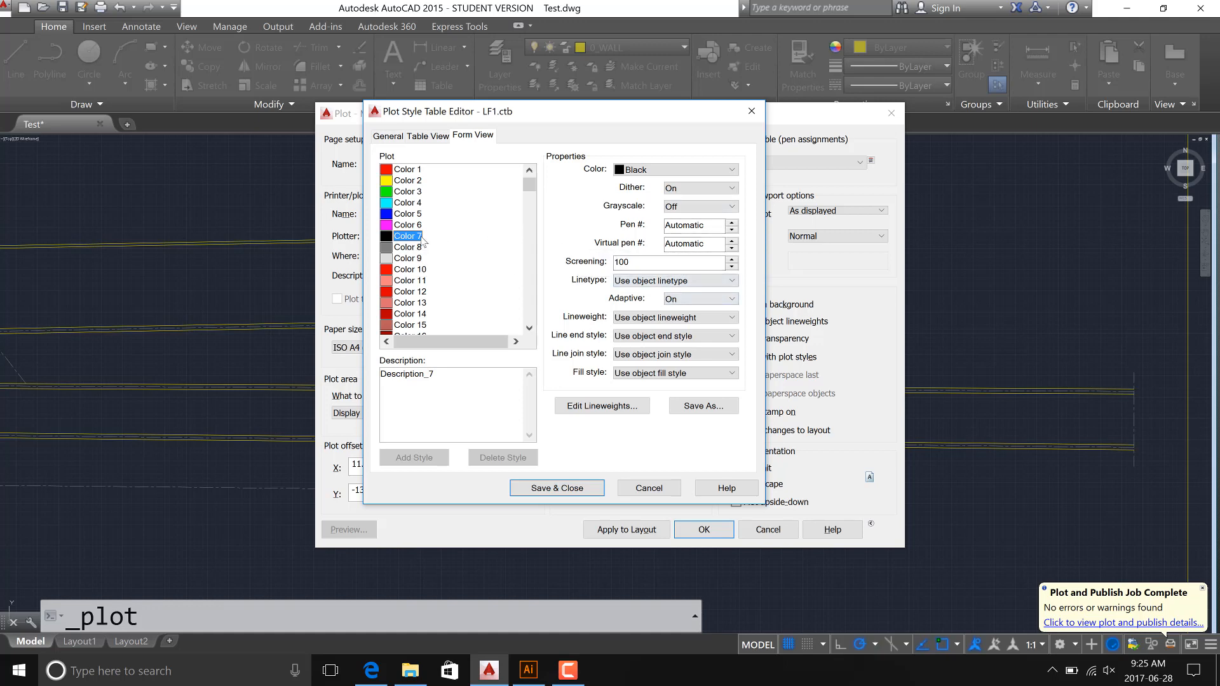
click(689, 317)
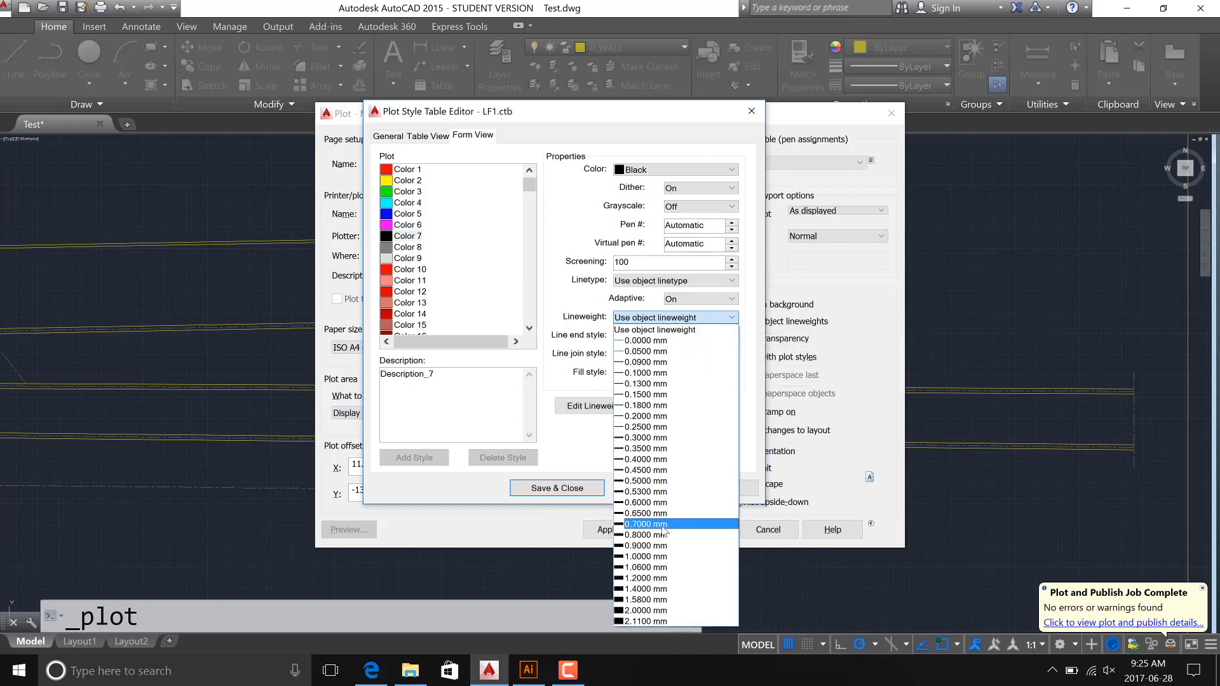
click(658, 406)
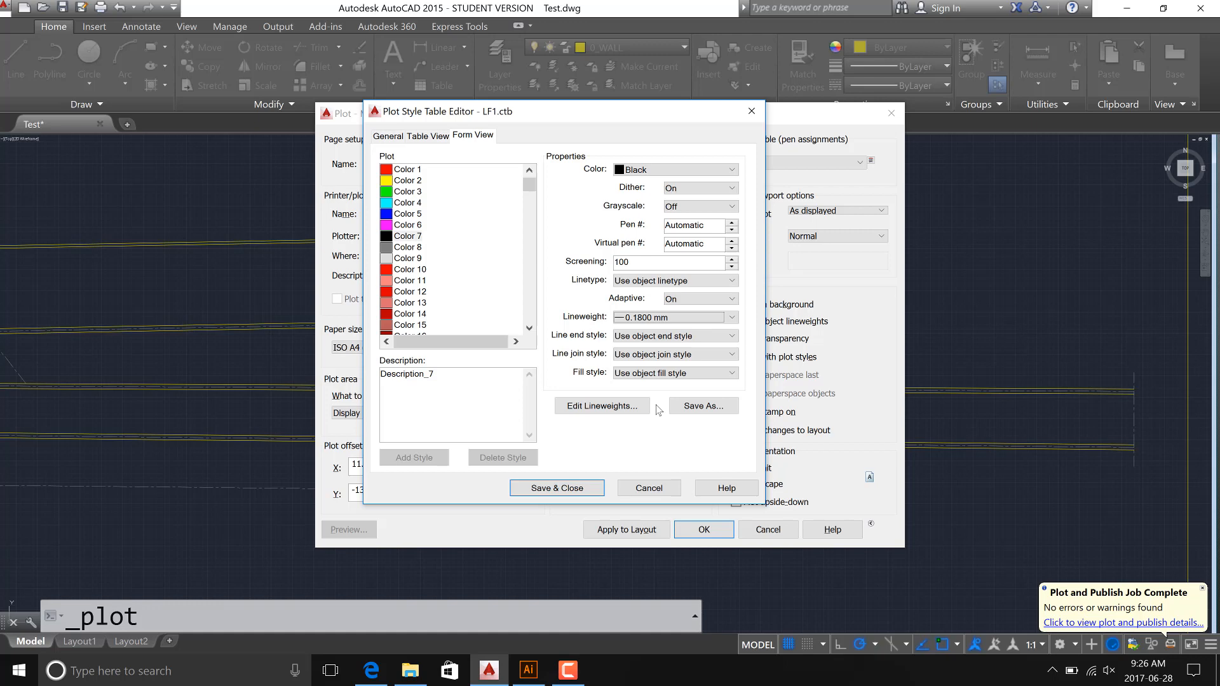
Set the plot lineweight of both Color 8 and Color 9 to 0.1300 mm.
click(410, 249)
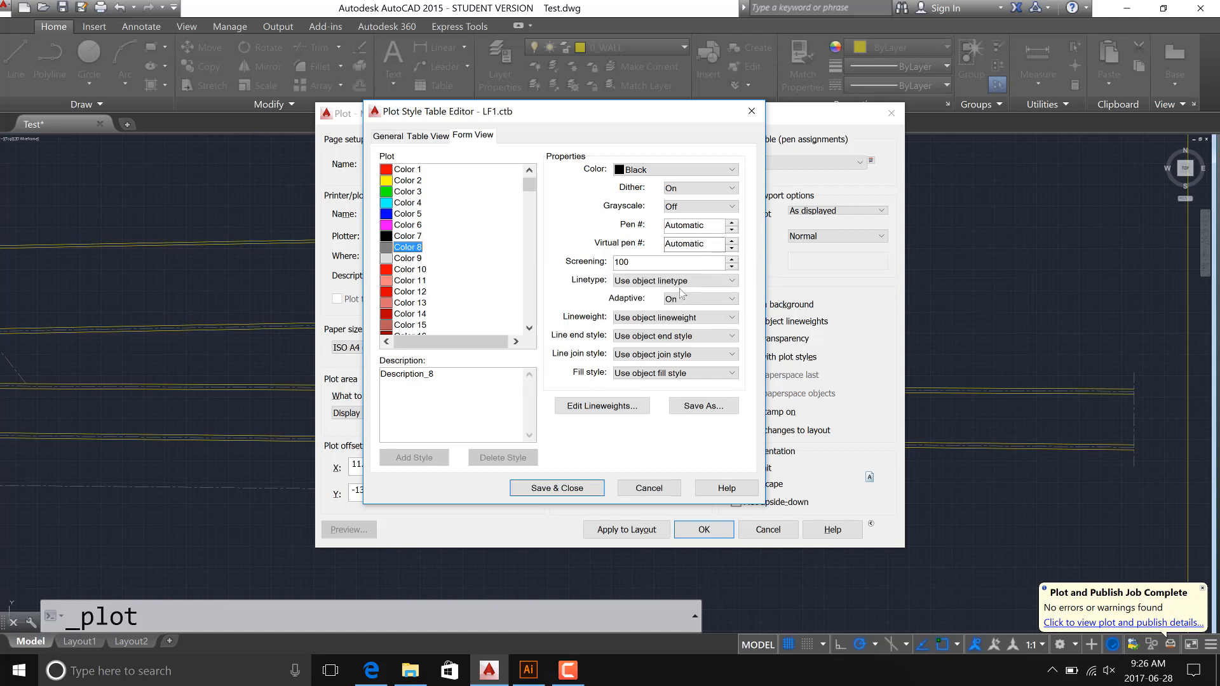
click(655, 323)
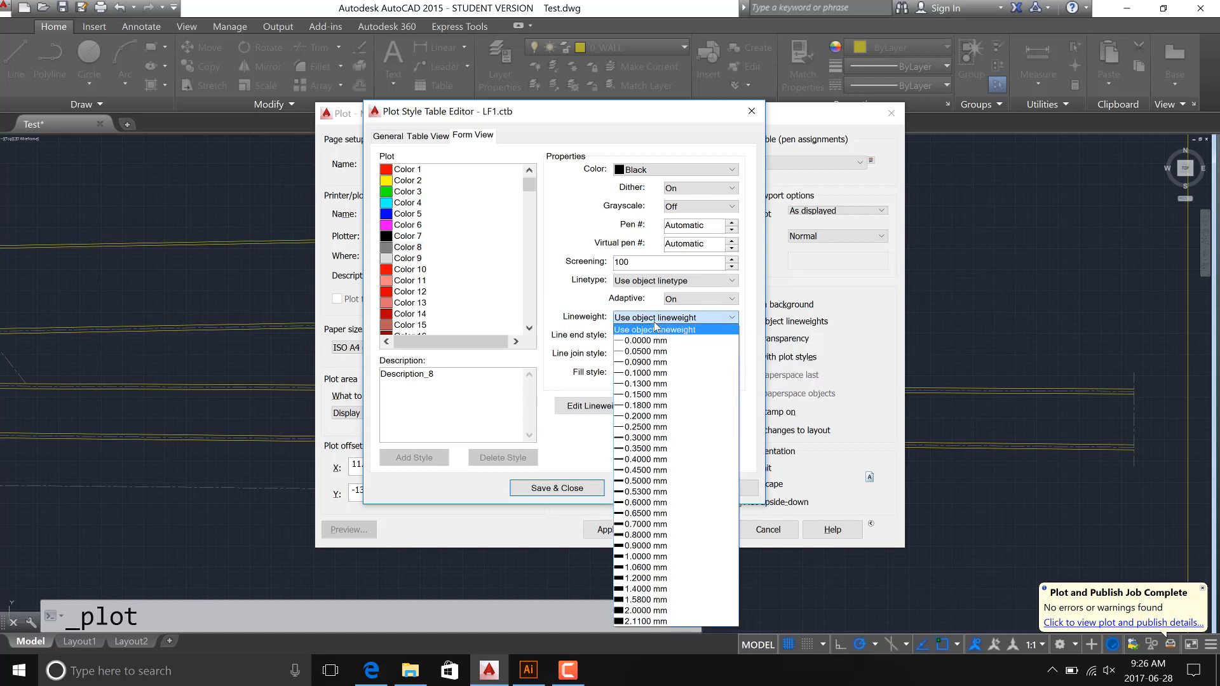
click(655, 385)
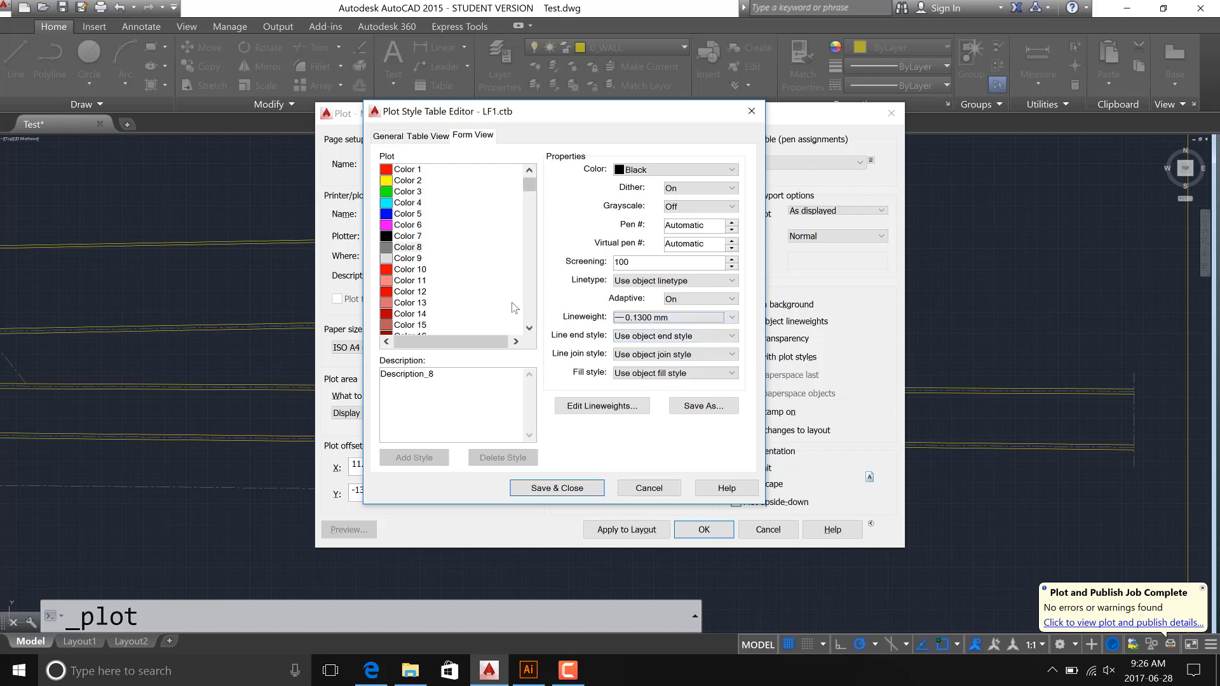
click(417, 254)
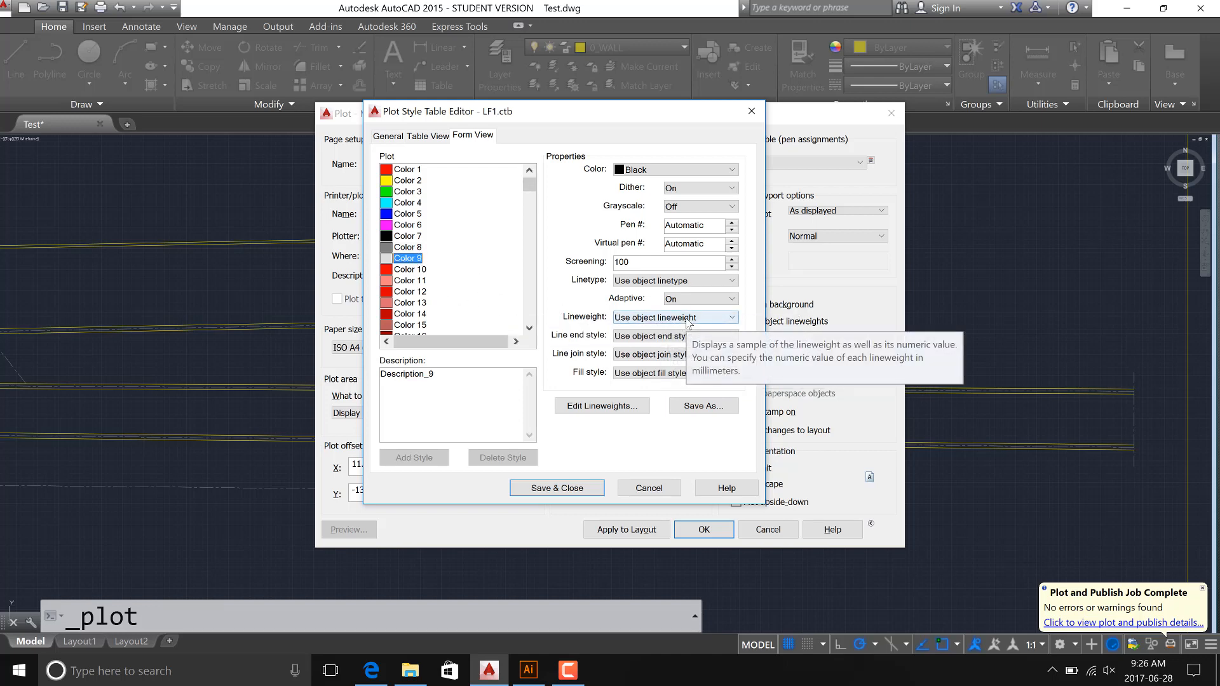
click(687, 319)
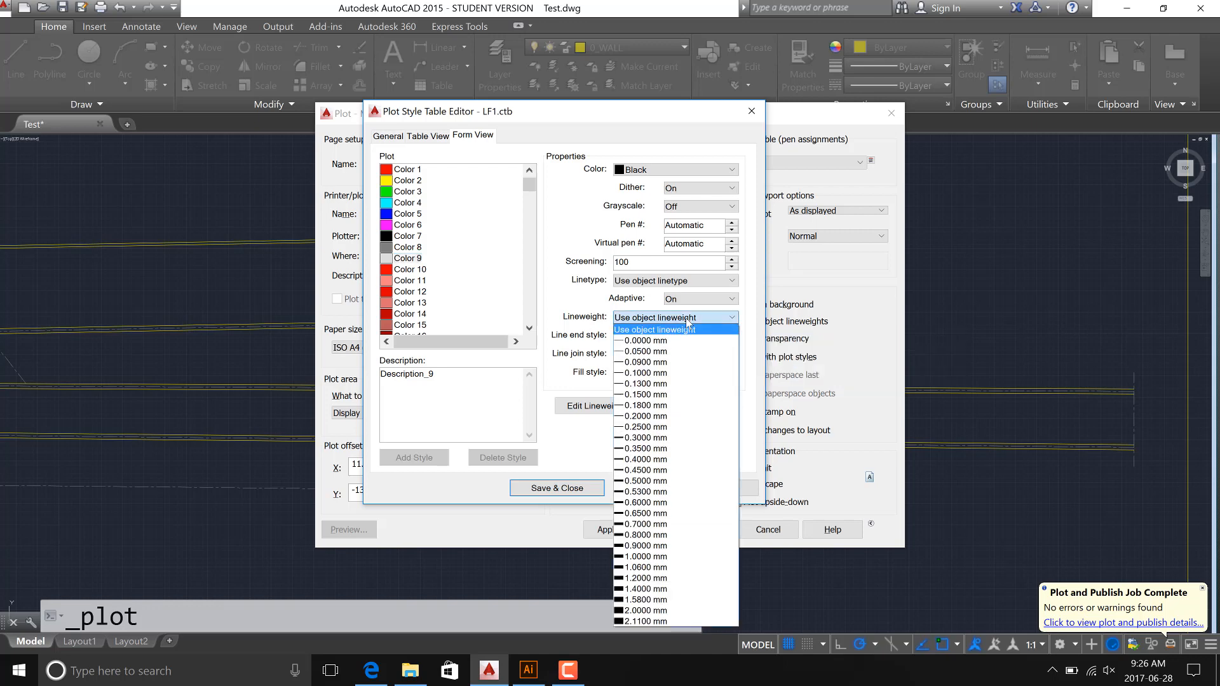
click(674, 383)
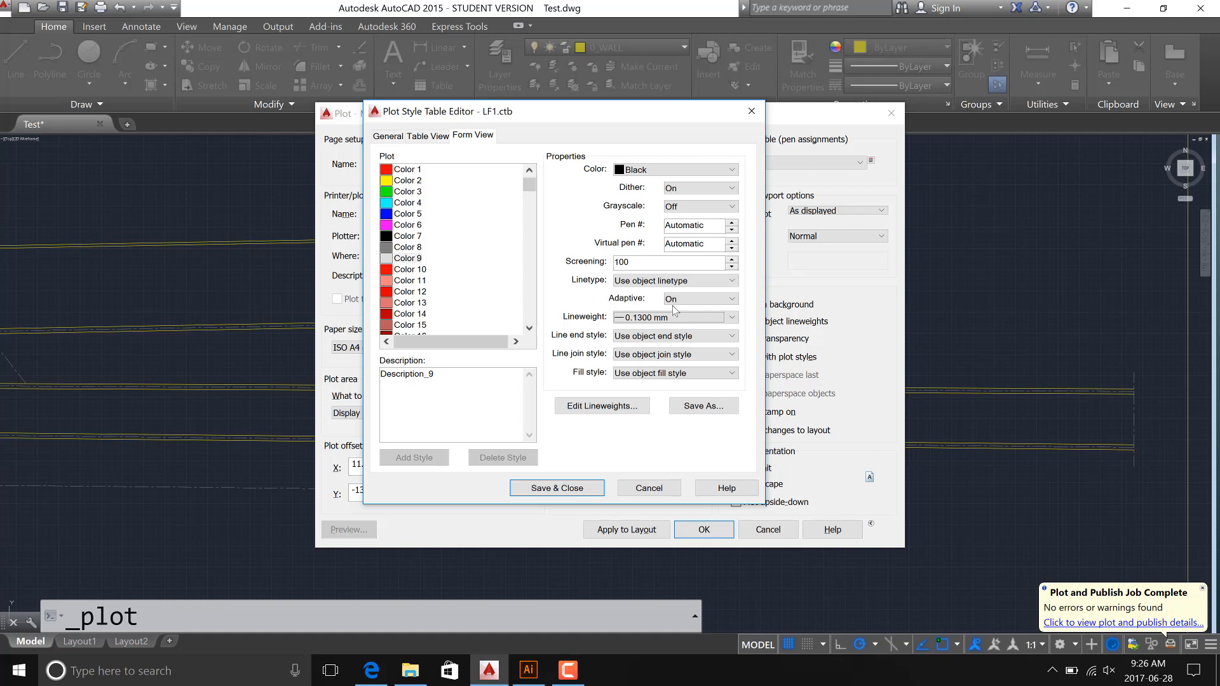
Set the plot lineweight of Color 10 to 0.4500 mm, keeping its object color.
click(389, 270)
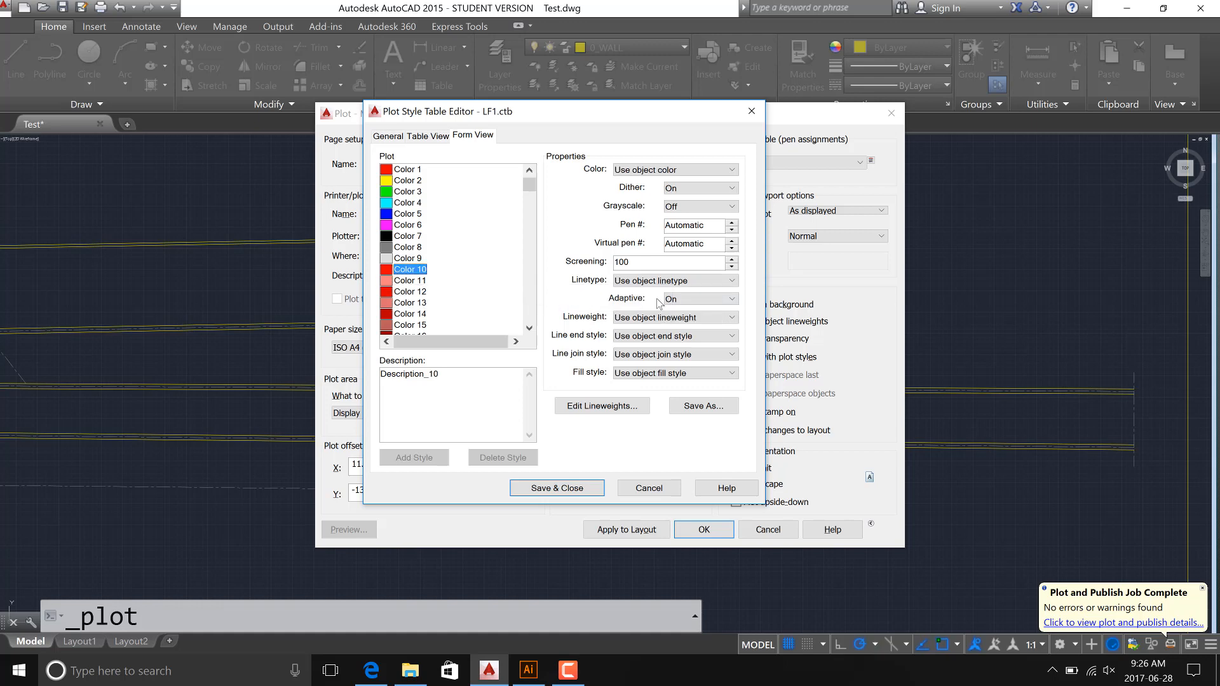
click(677, 319)
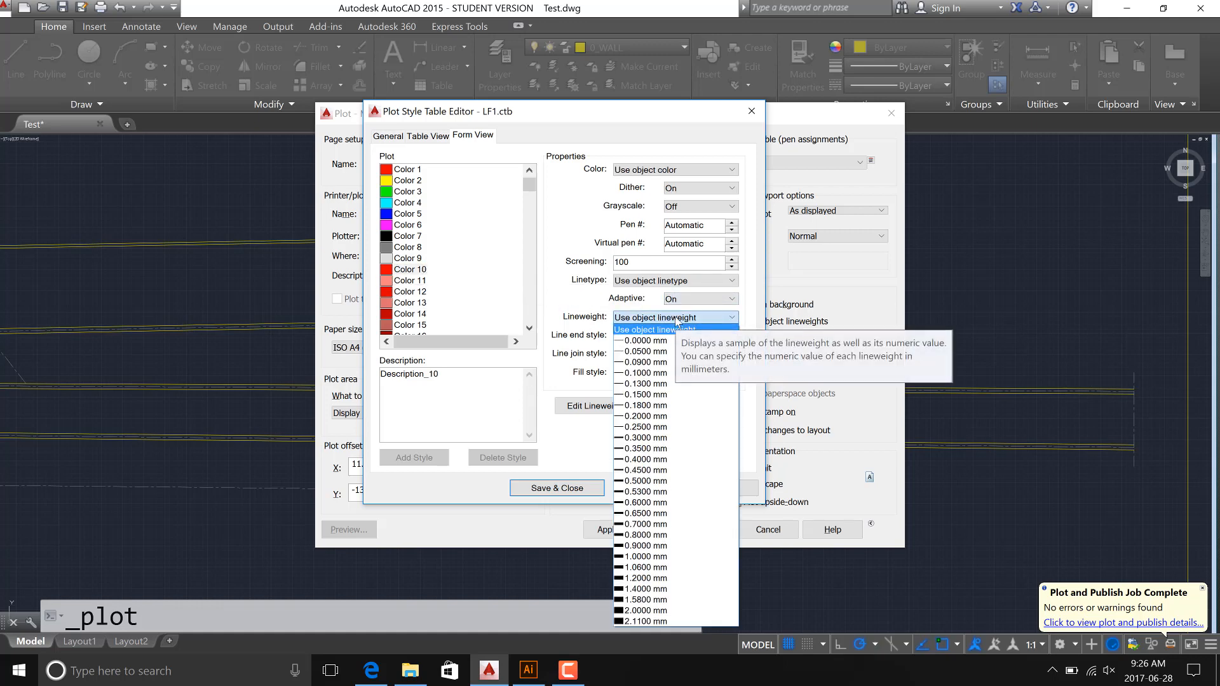
click(663, 471)
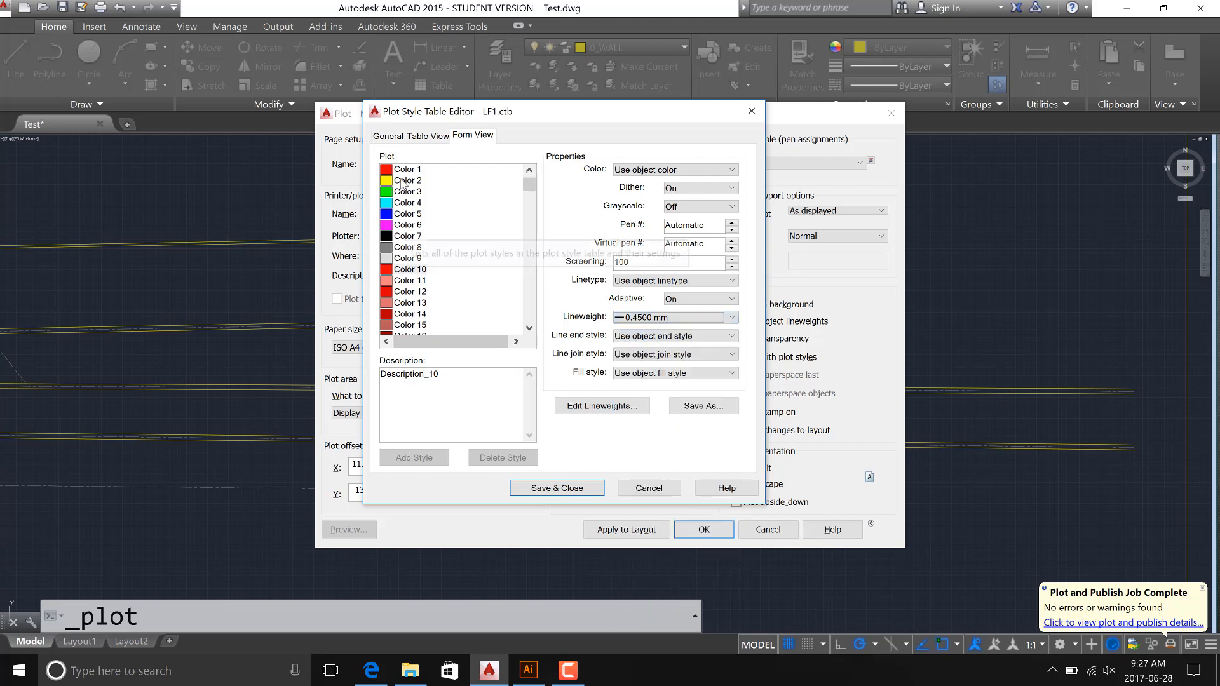
Set the plot lineweight of Color 2 to 0.4500 mm and of Color 3 to 0.3000 mm.
click(408, 181)
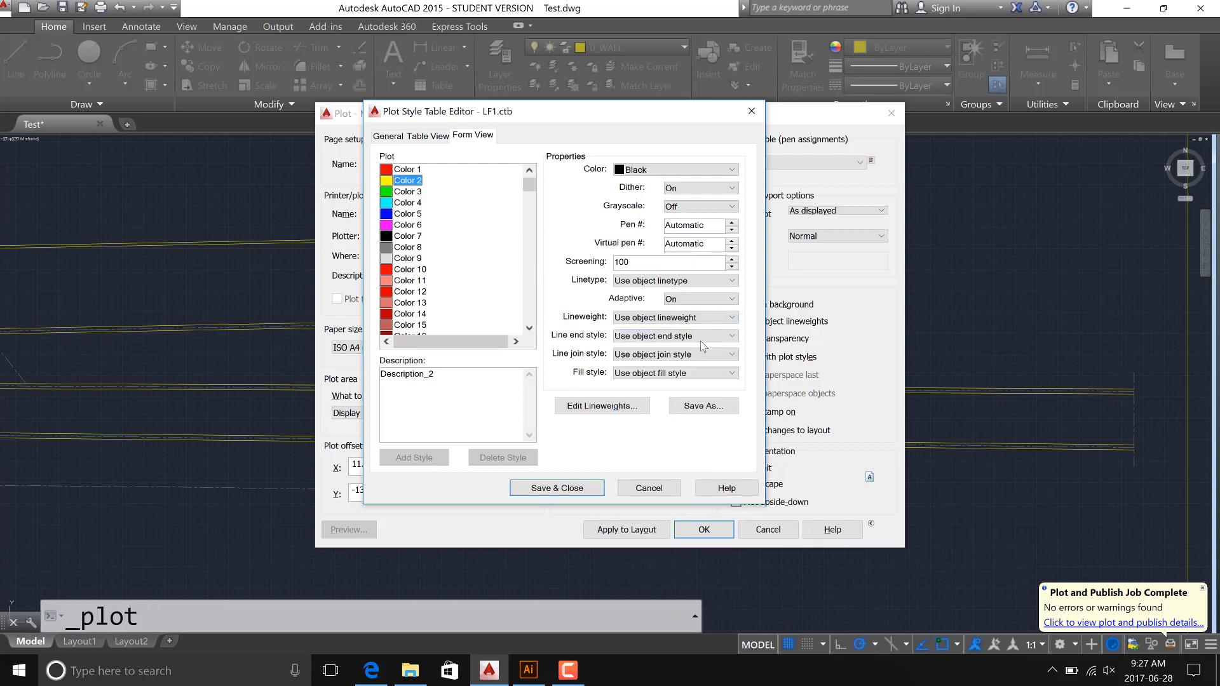
click(652, 318)
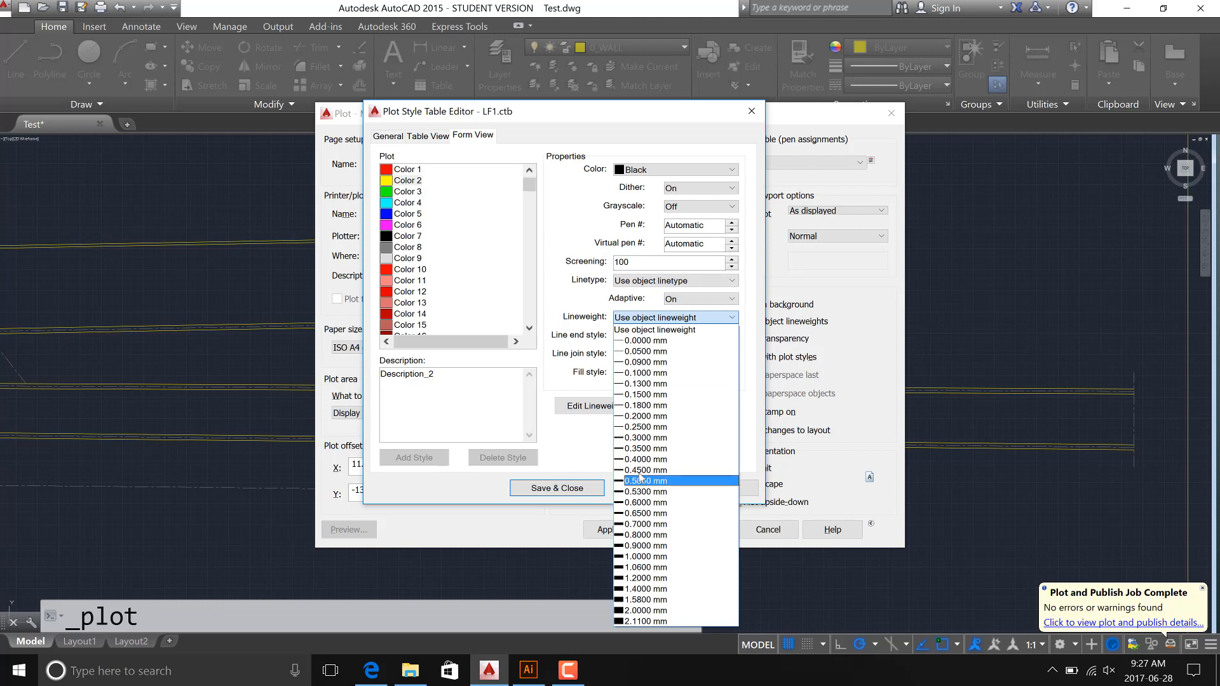
click(639, 471)
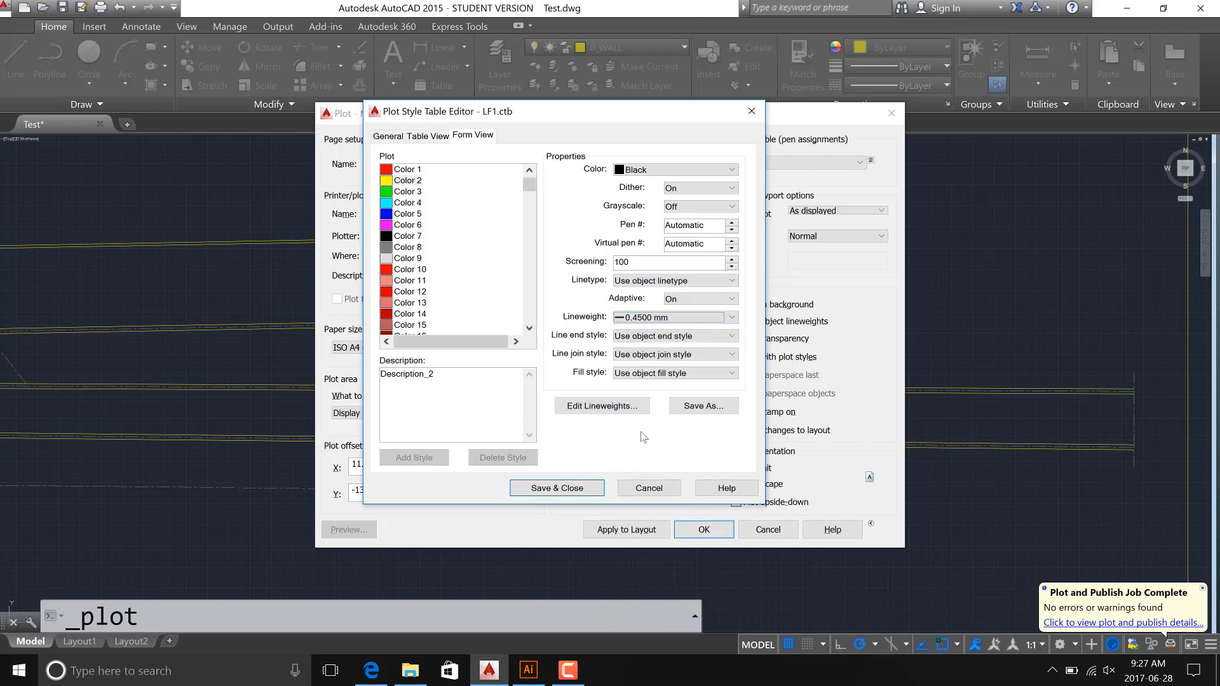
click(407, 191)
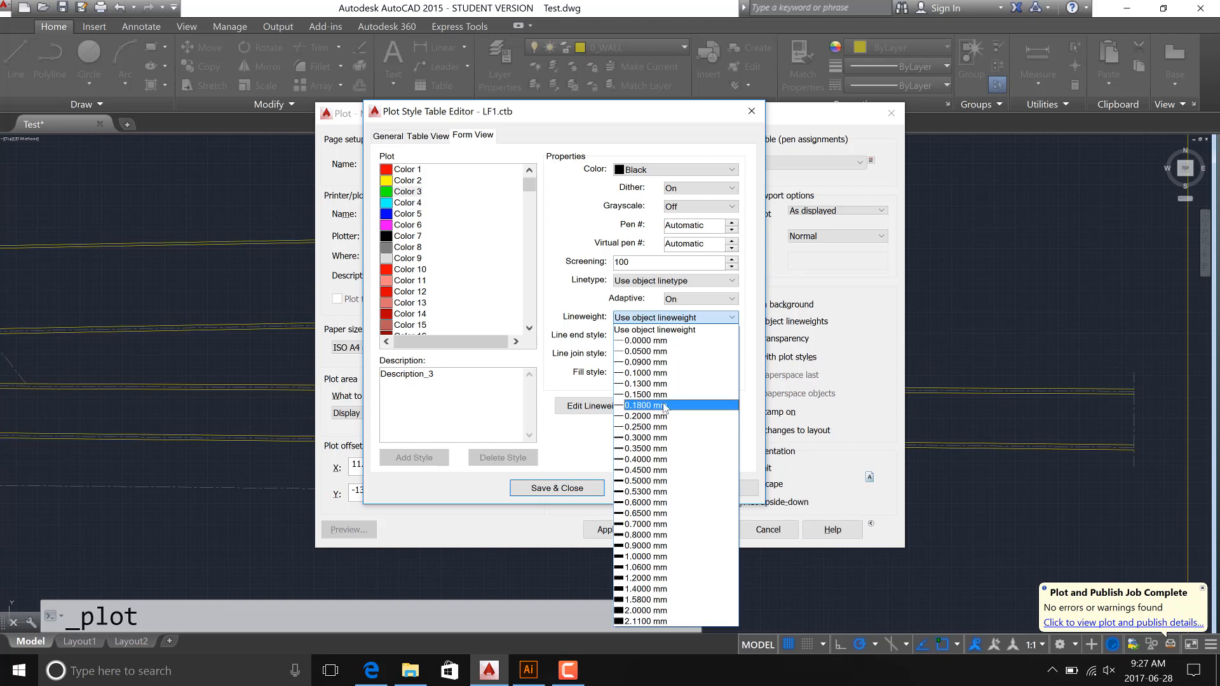
click(668, 439)
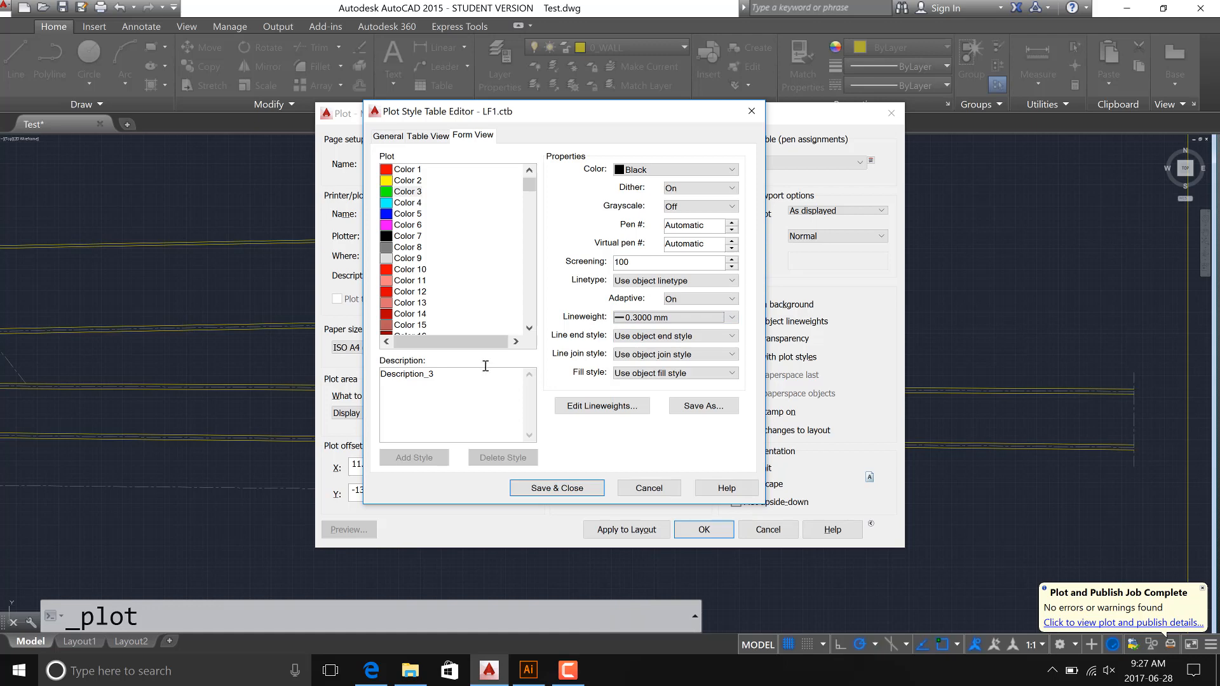
Set the plot lineweight of Color 5 to 0.6000 mm and of Color 6 to 0.2000 mm.
click(407, 213)
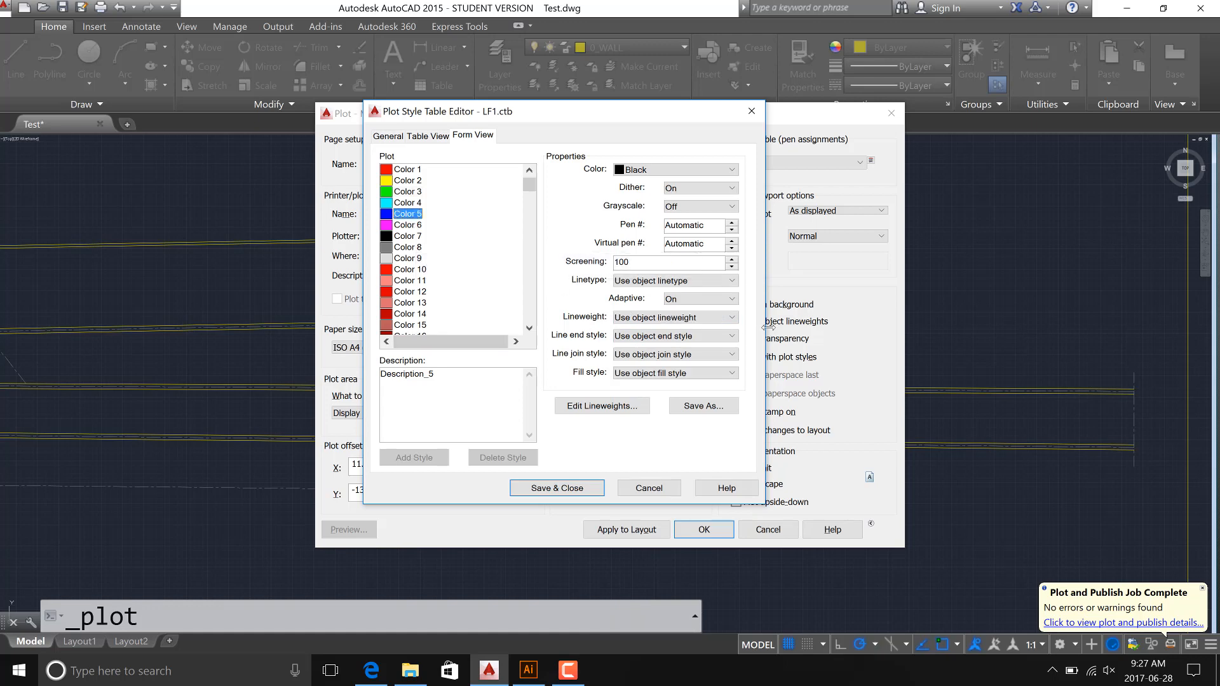
click(730, 318)
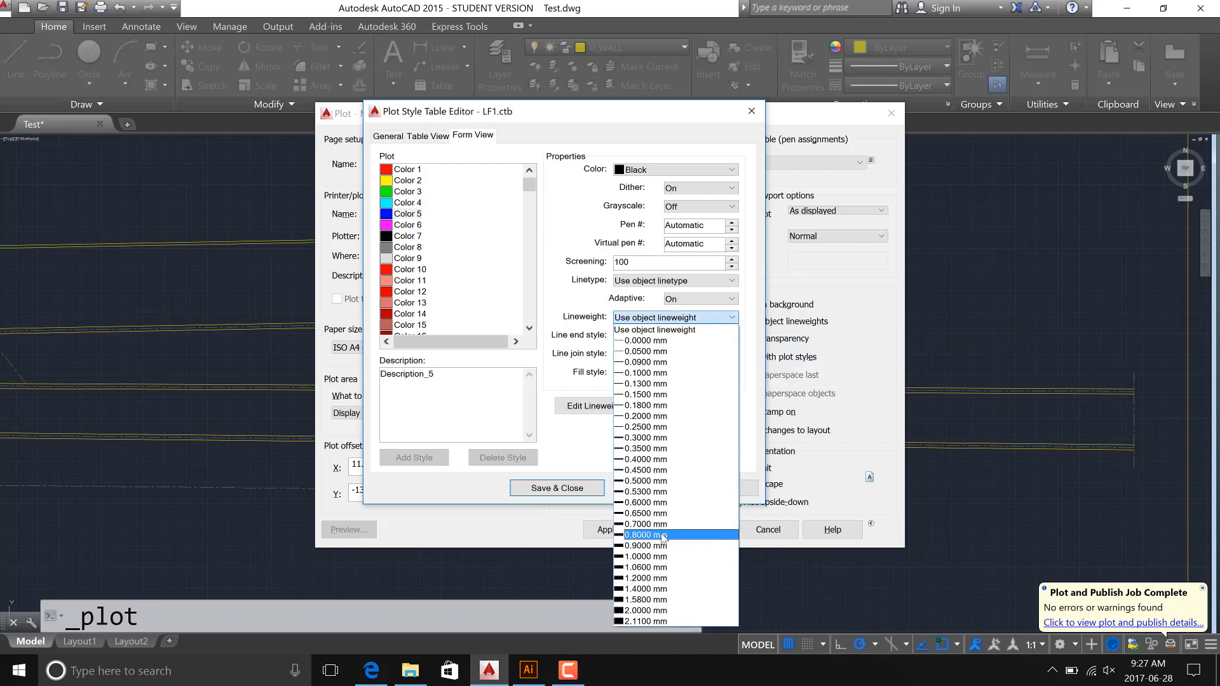
click(661, 502)
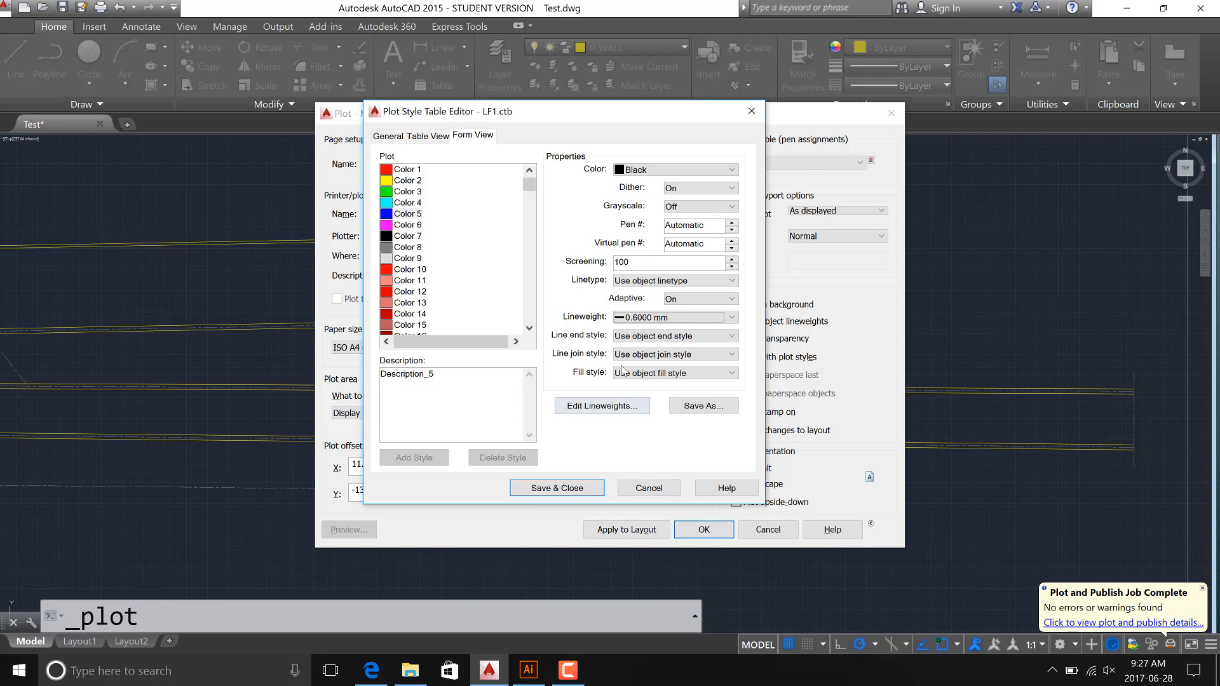
click(407, 225)
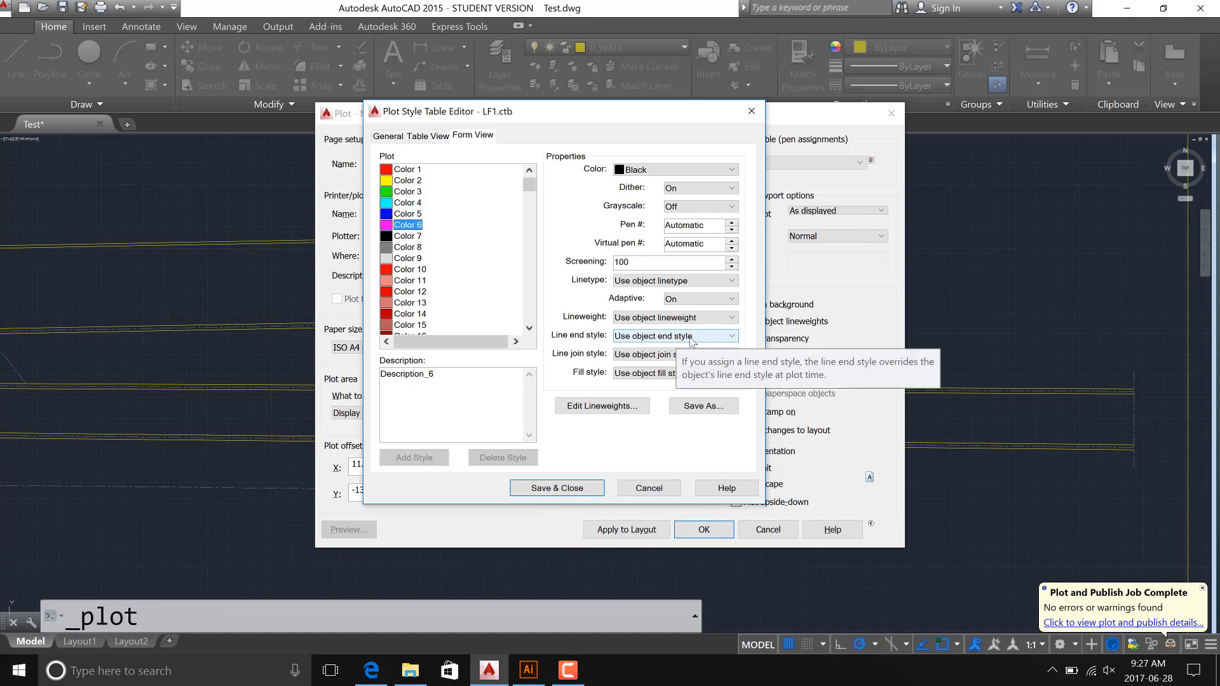
click(709, 319)
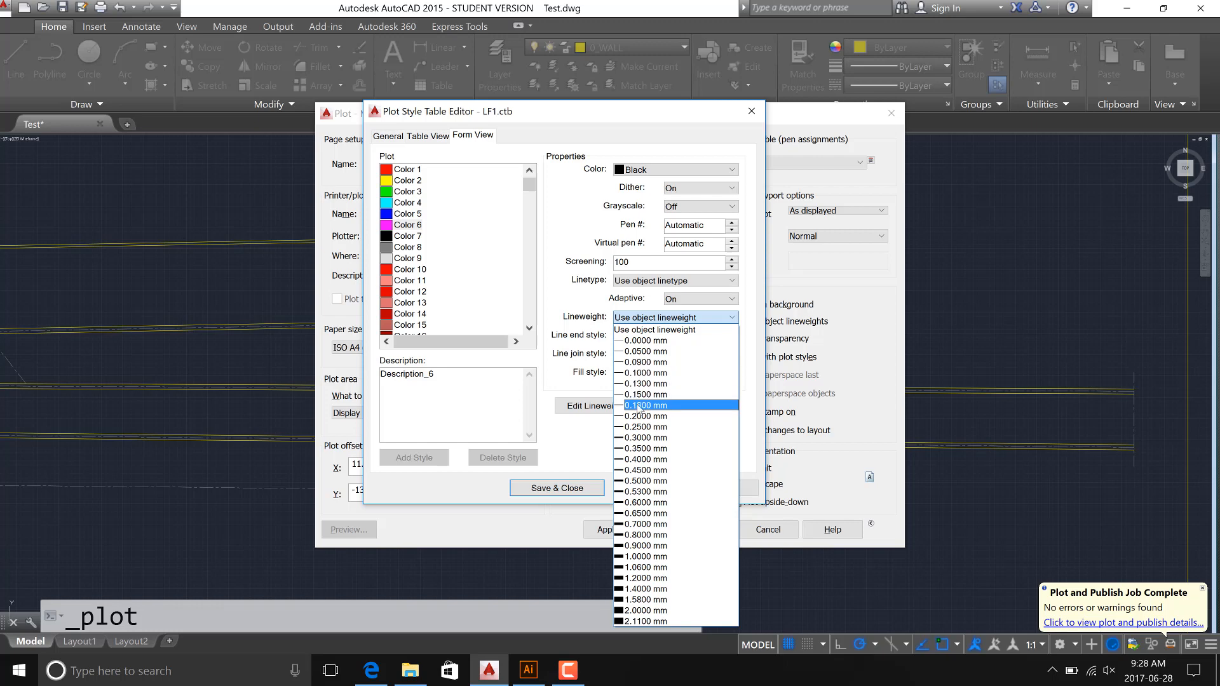
click(653, 416)
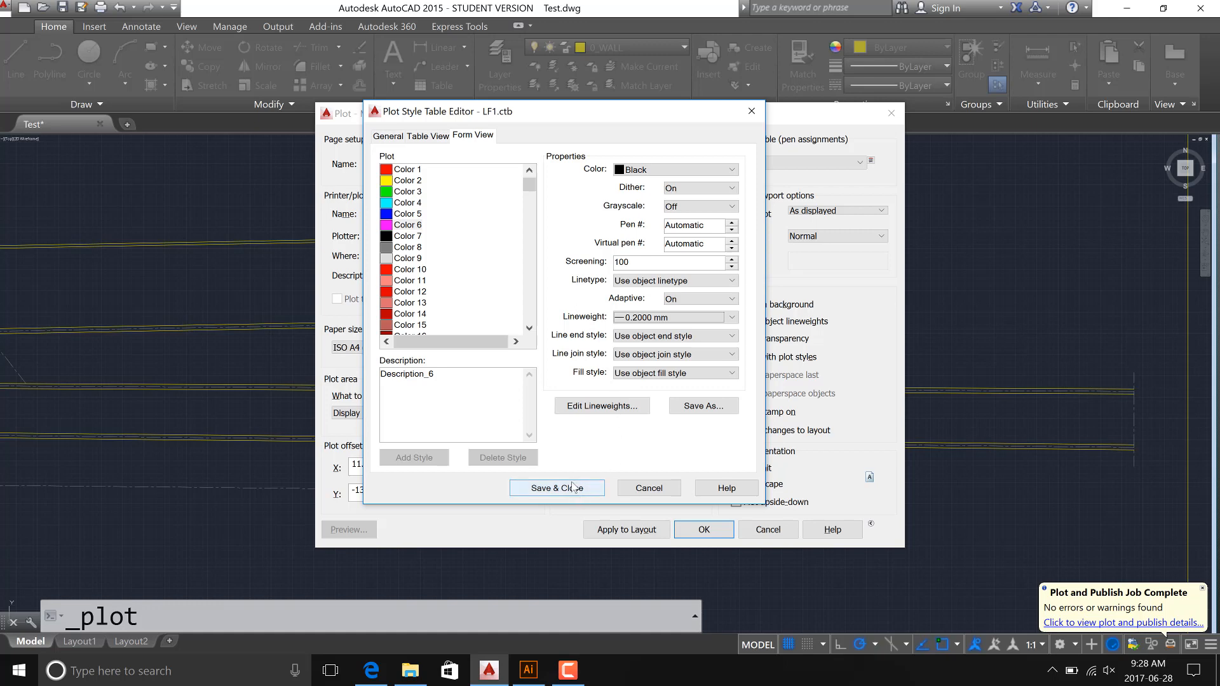
Check the remaining plot colors down to Color 255, and save and close the LF1.ctb plot style table.
scroll(525, 239, down, 6)
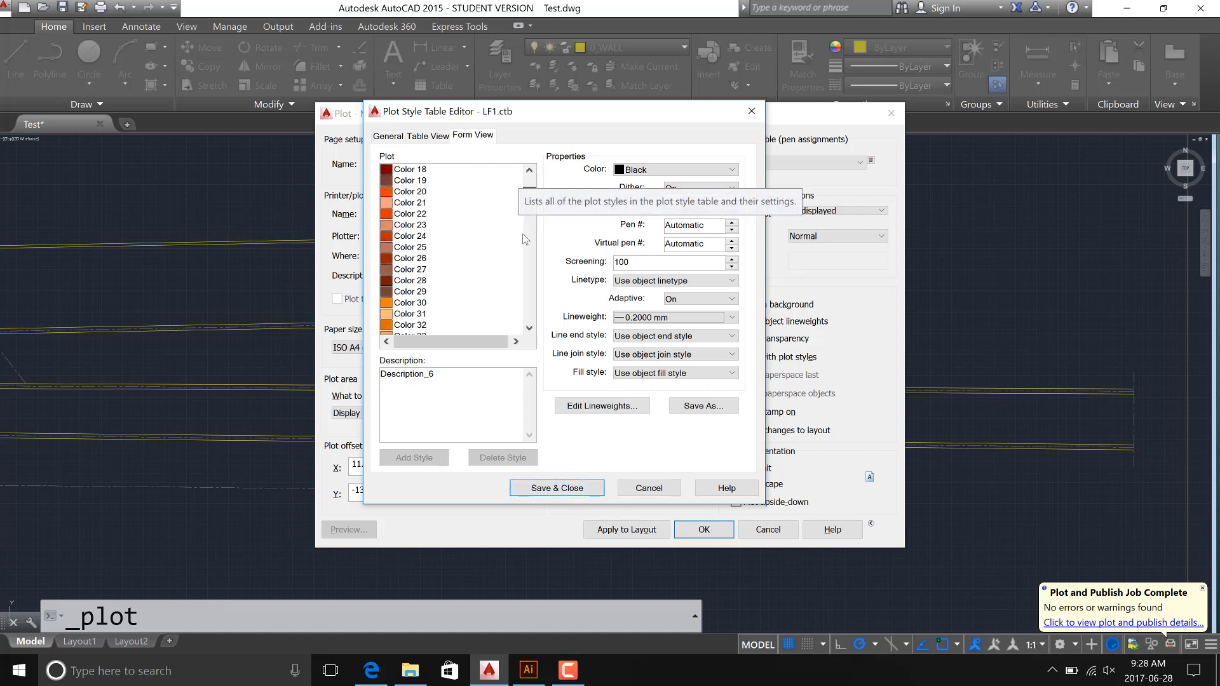
scroll(524, 239, down, 20)
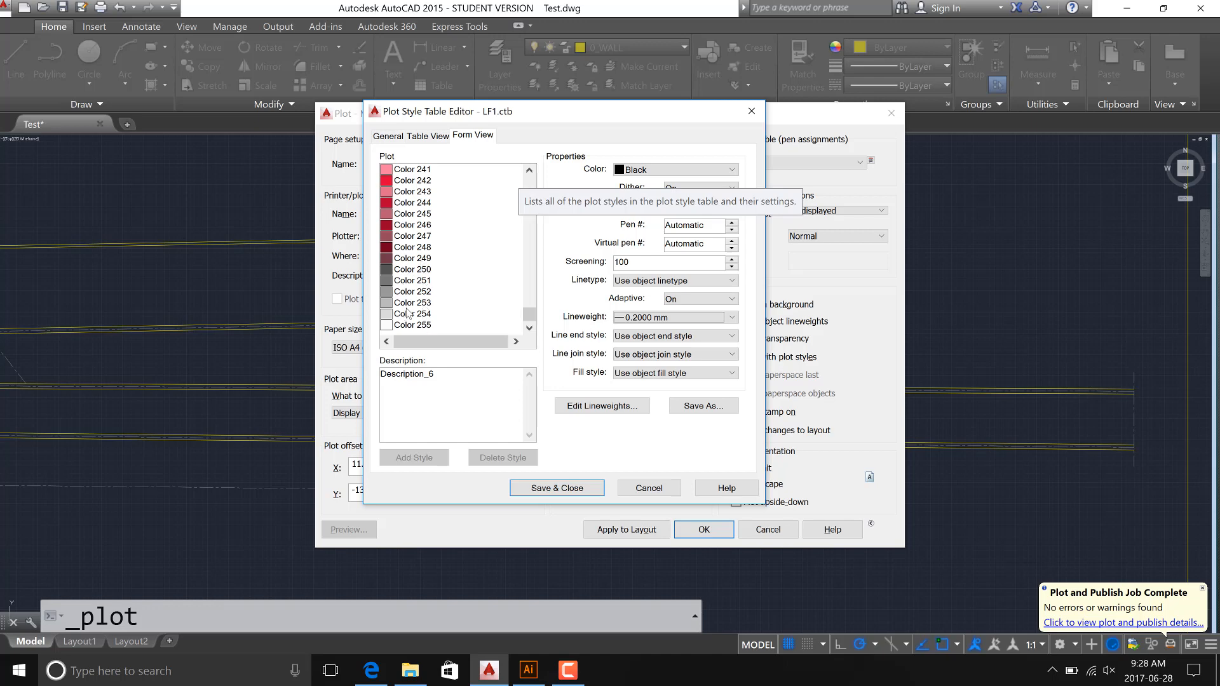
click(557, 488)
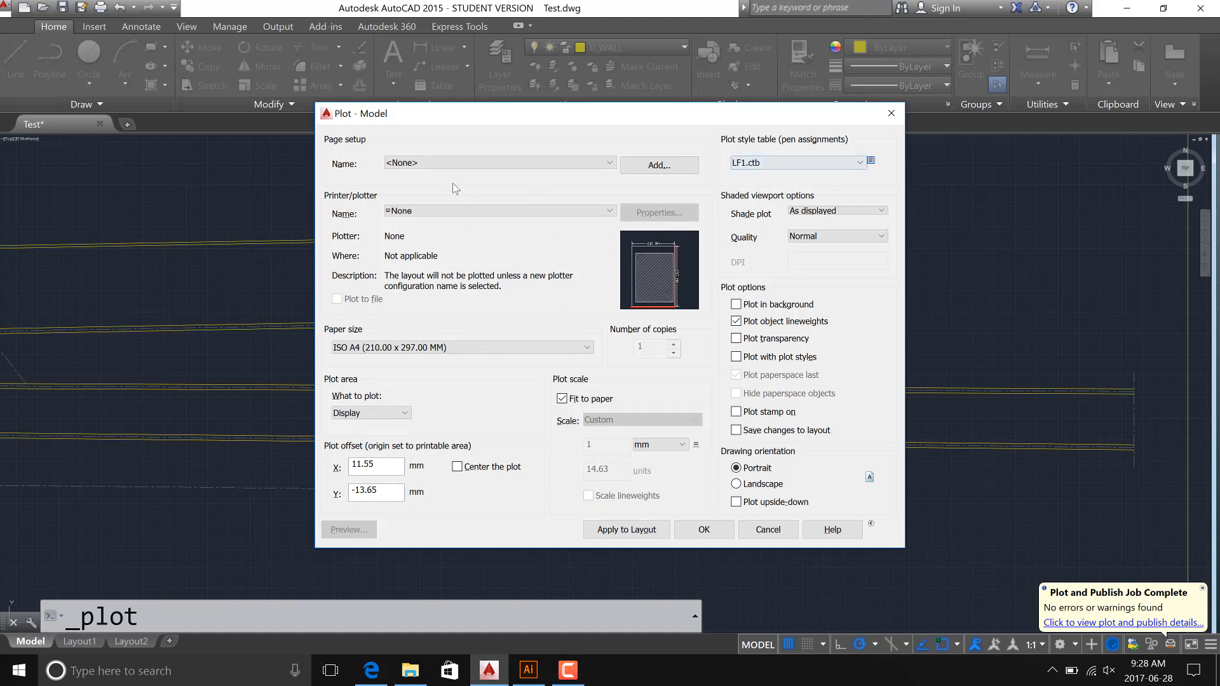
Load the previous plot's page setup and assign the LF1.ctb plot style table to all layouts.
click(459, 162)
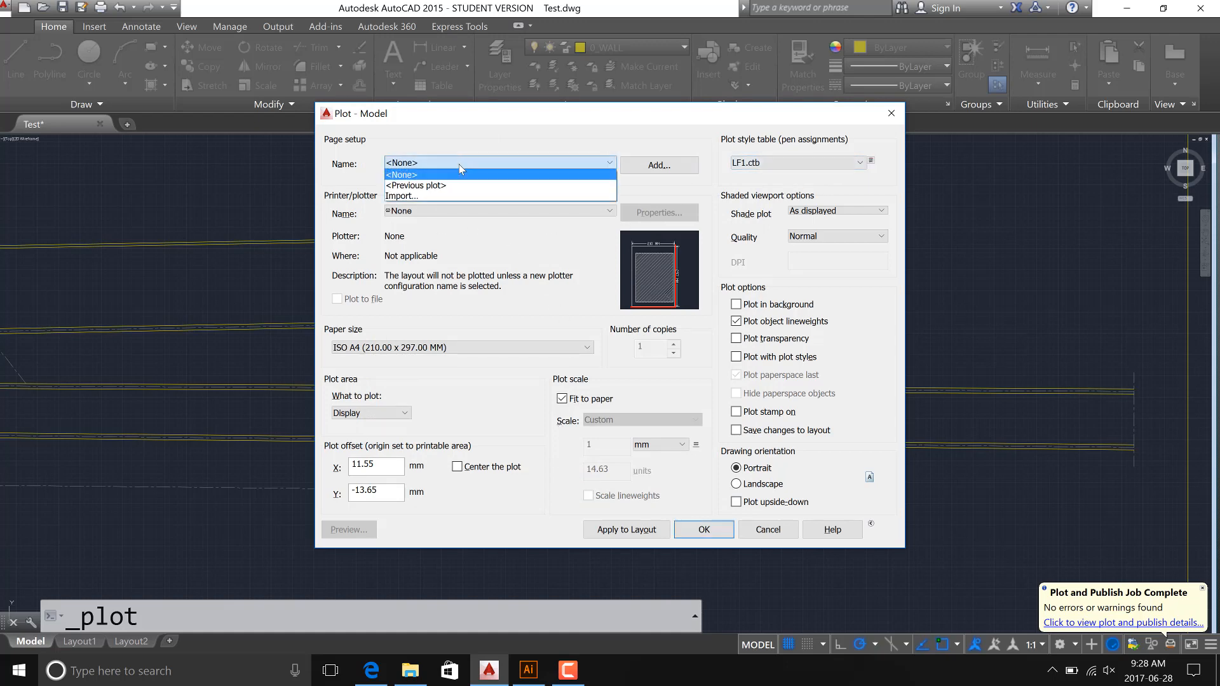
click(447, 179)
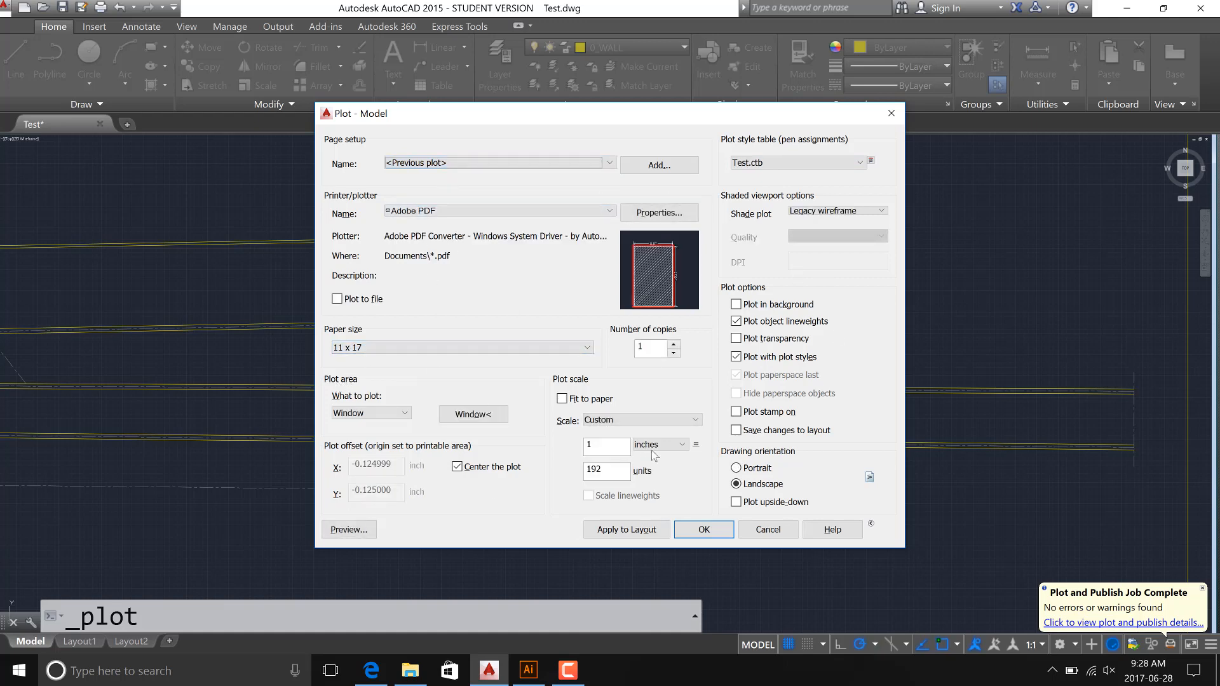
click(793, 164)
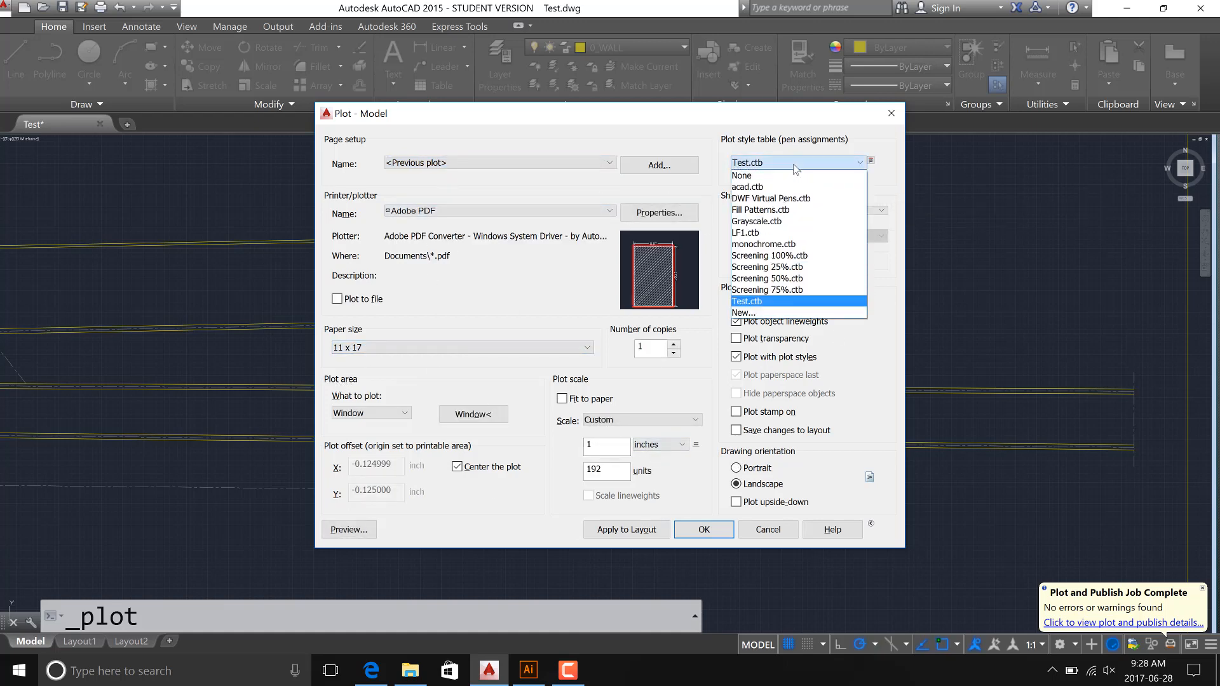
click(762, 233)
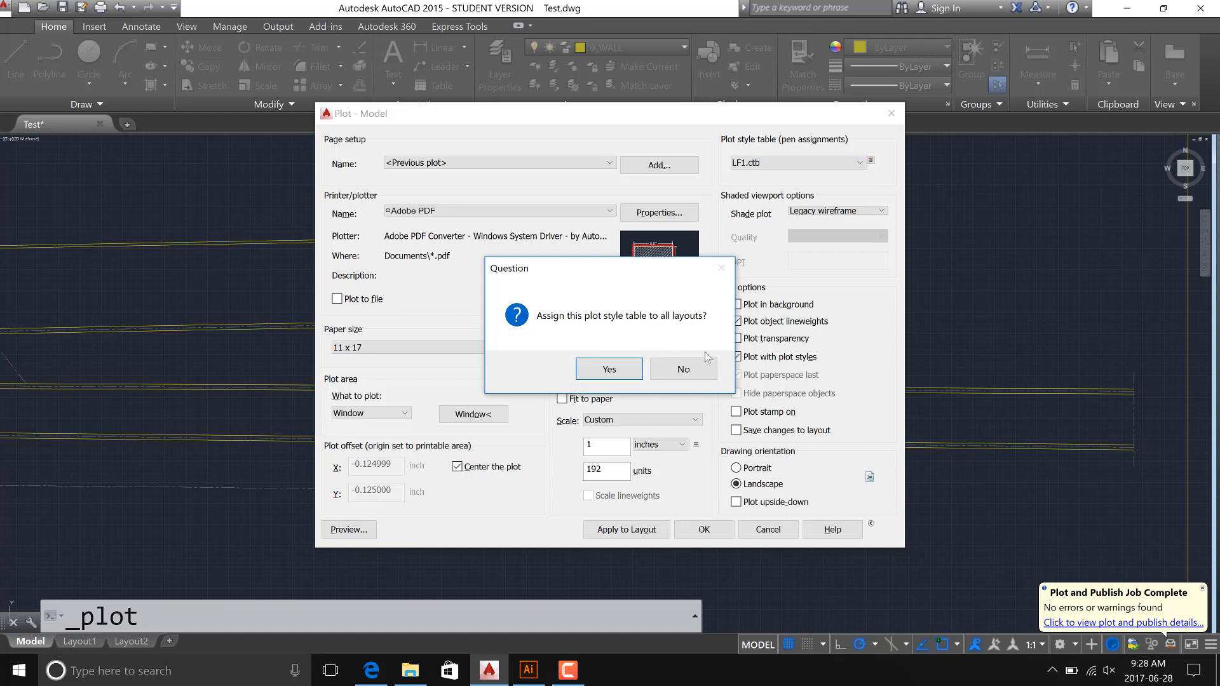
click(609, 369)
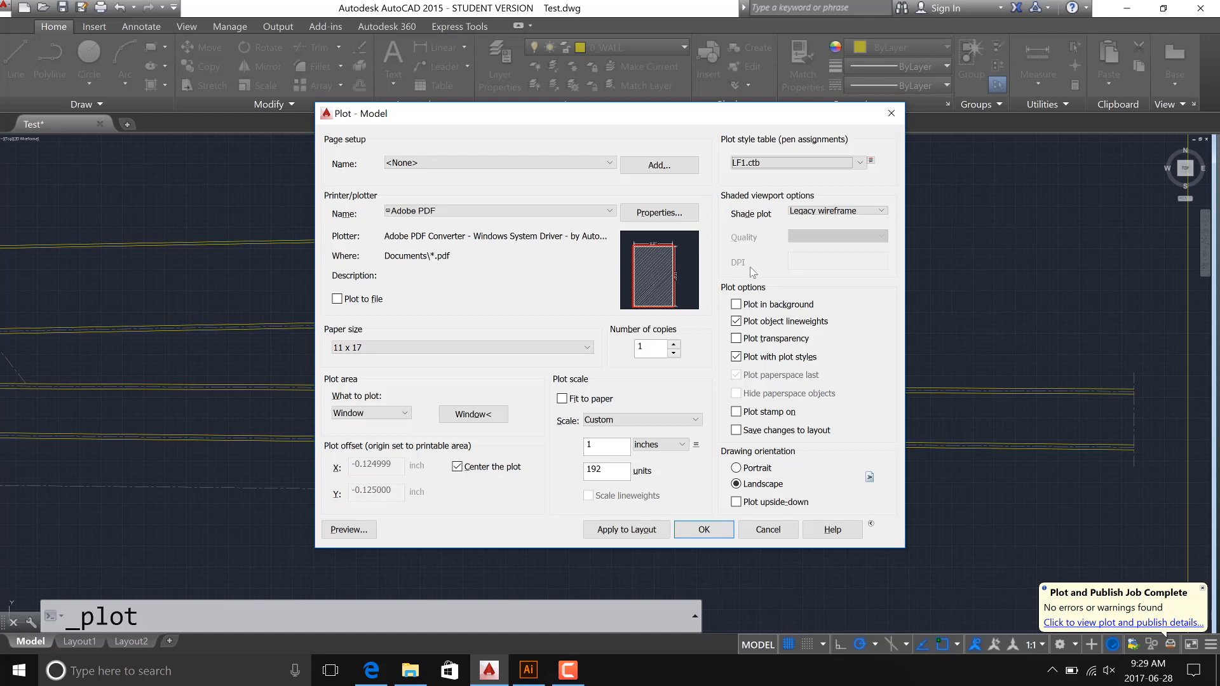
Look at the starting options for a new color-dependent plot style table, cancel the wizard and close the plot settings.
click(860, 162)
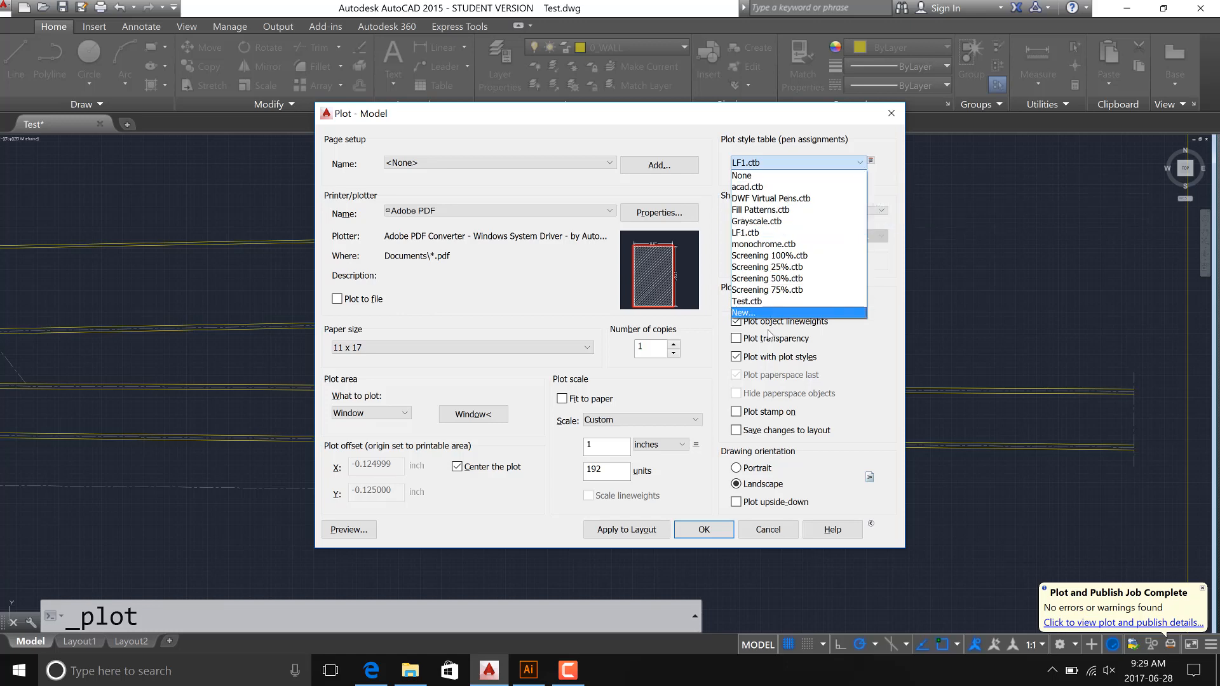
click(763, 313)
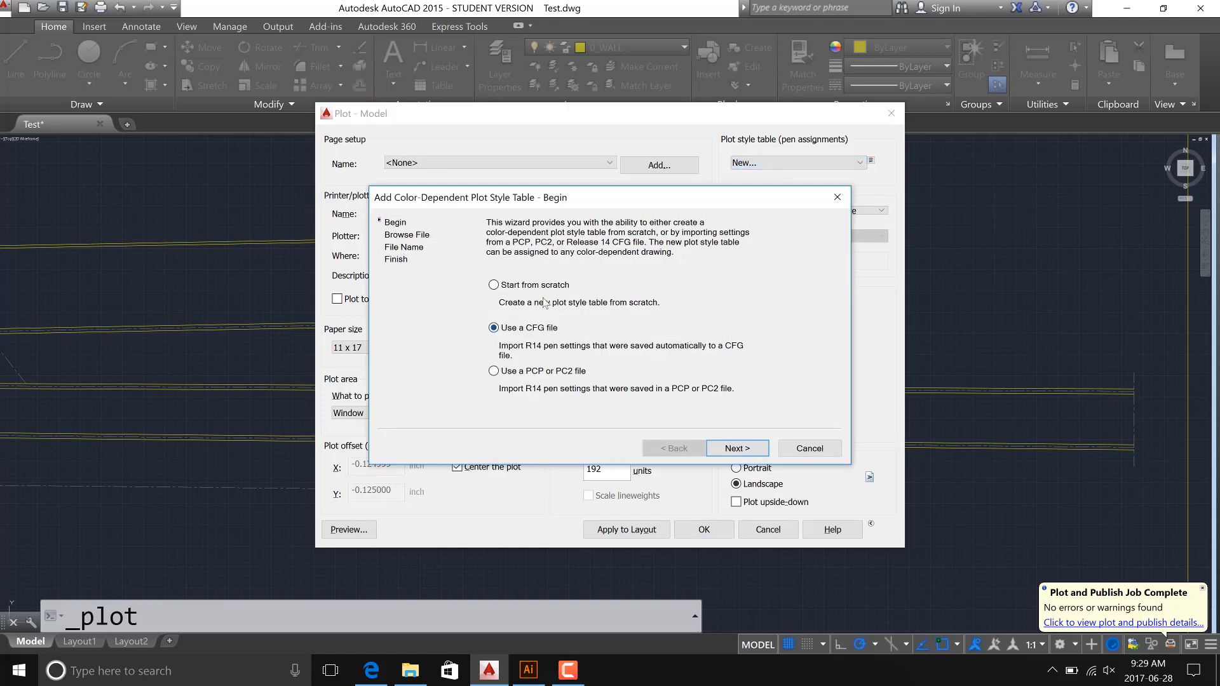
click(493, 285)
click(495, 330)
click(795, 448)
click(891, 114)
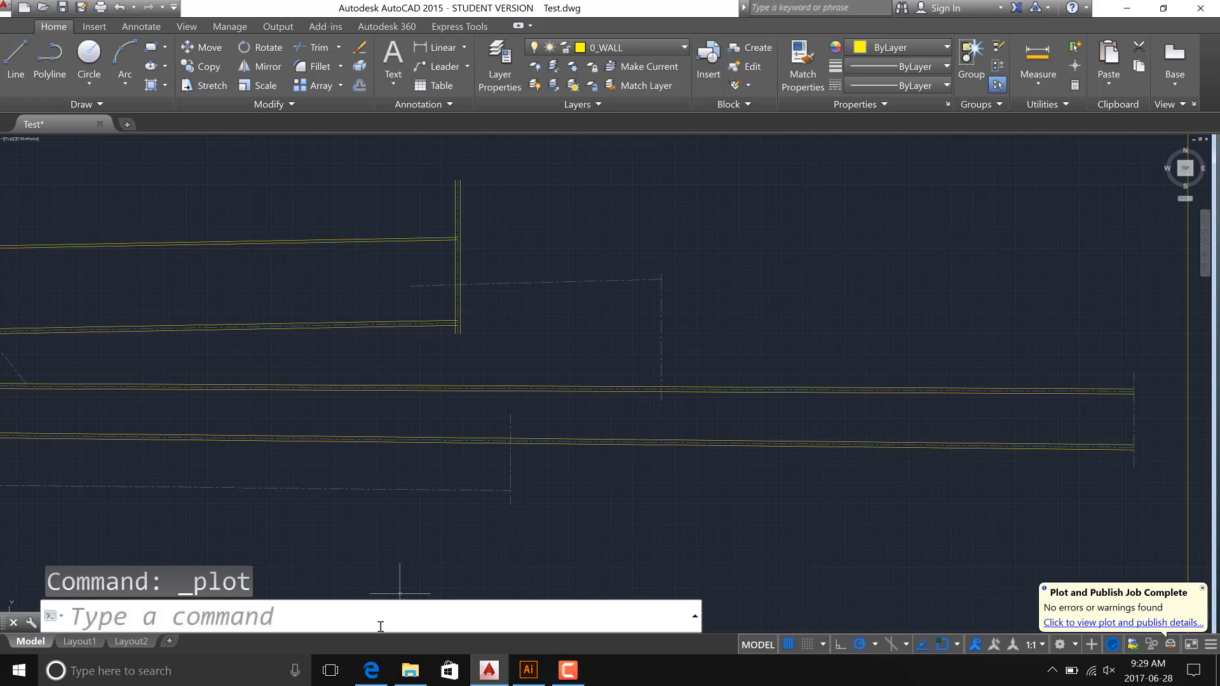
Try to reach the plot style settings with the PLOT and PLOTSTYLE commands.
text(plot)
key(Return)
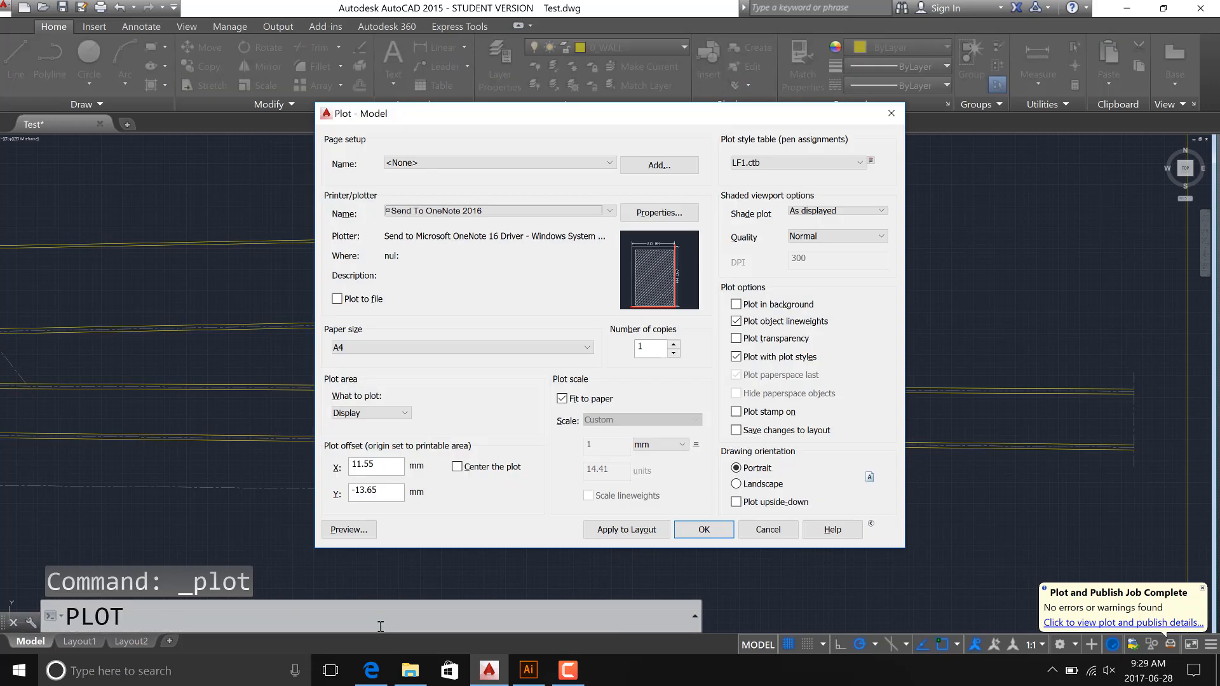
key(Escape)
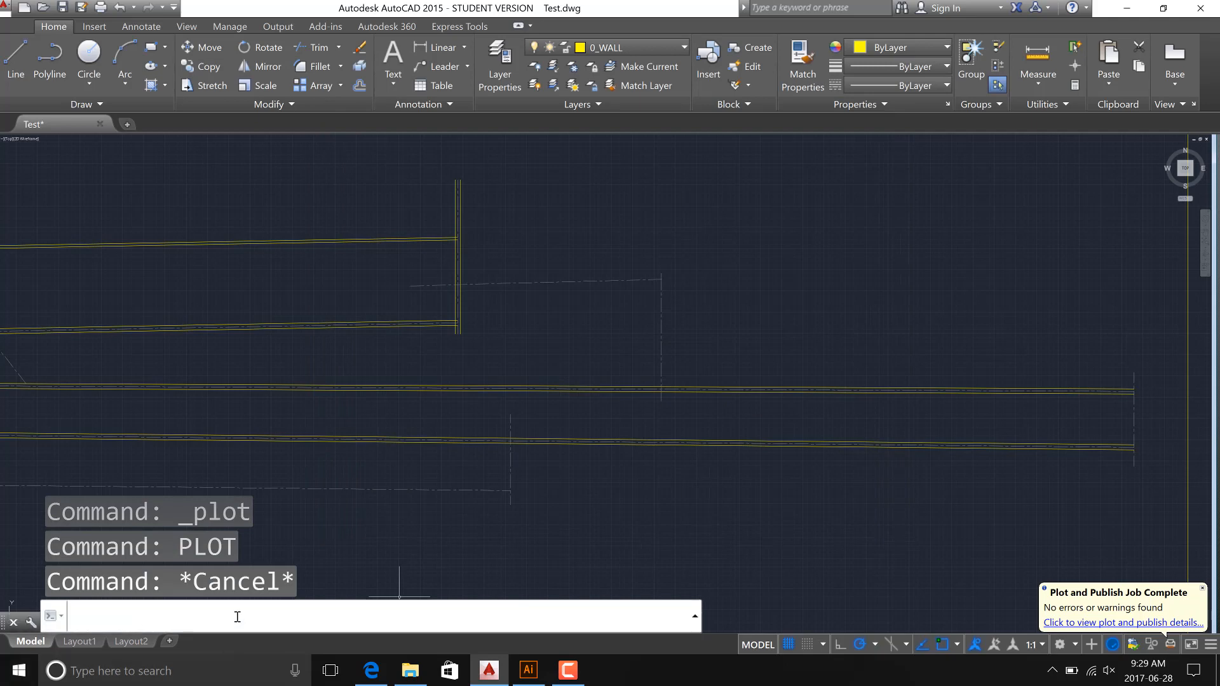
text(plotstyles)
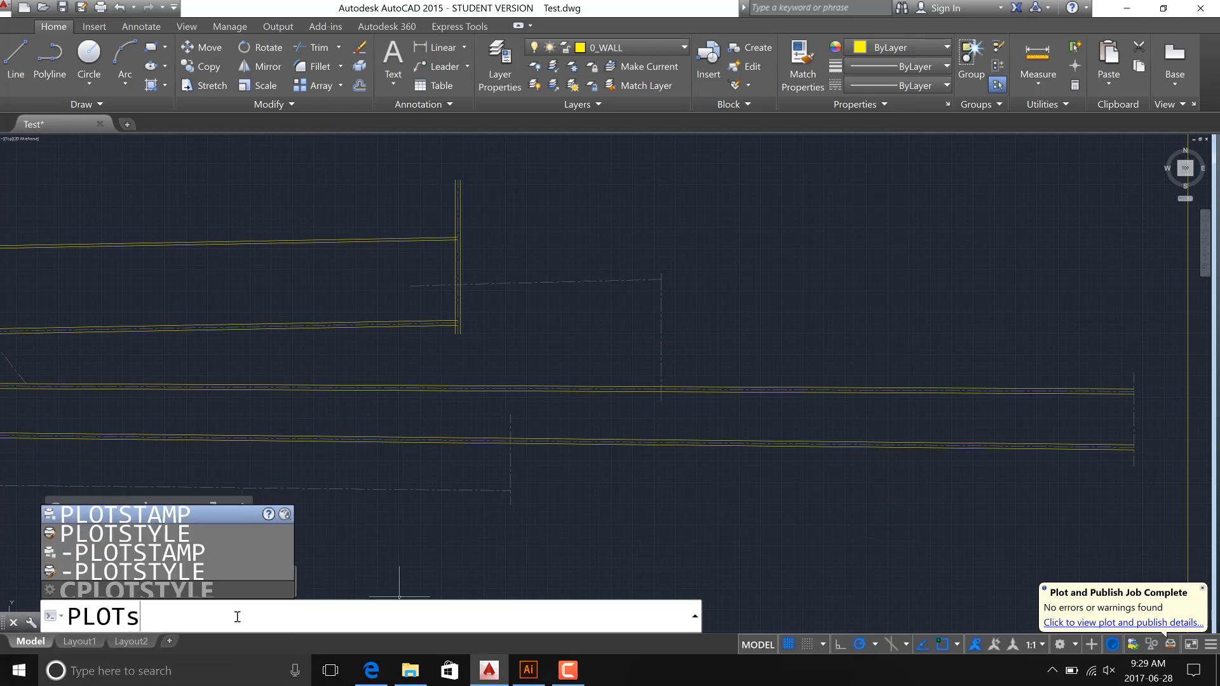
key(Return)
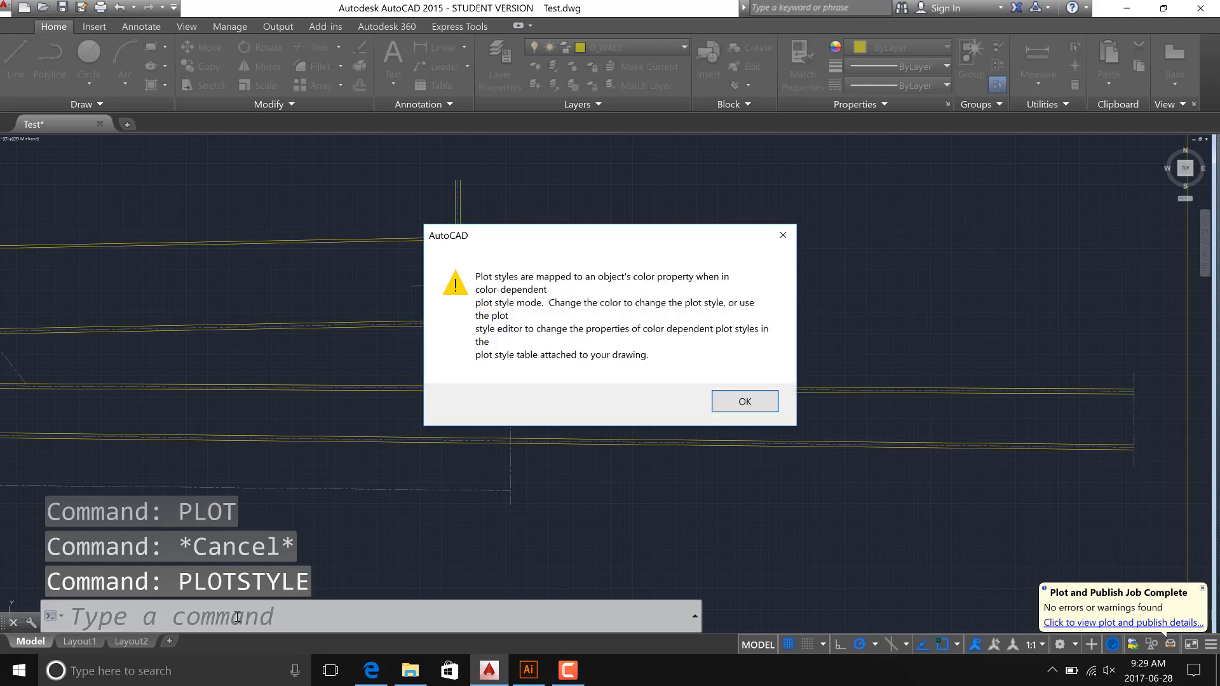
click(743, 400)
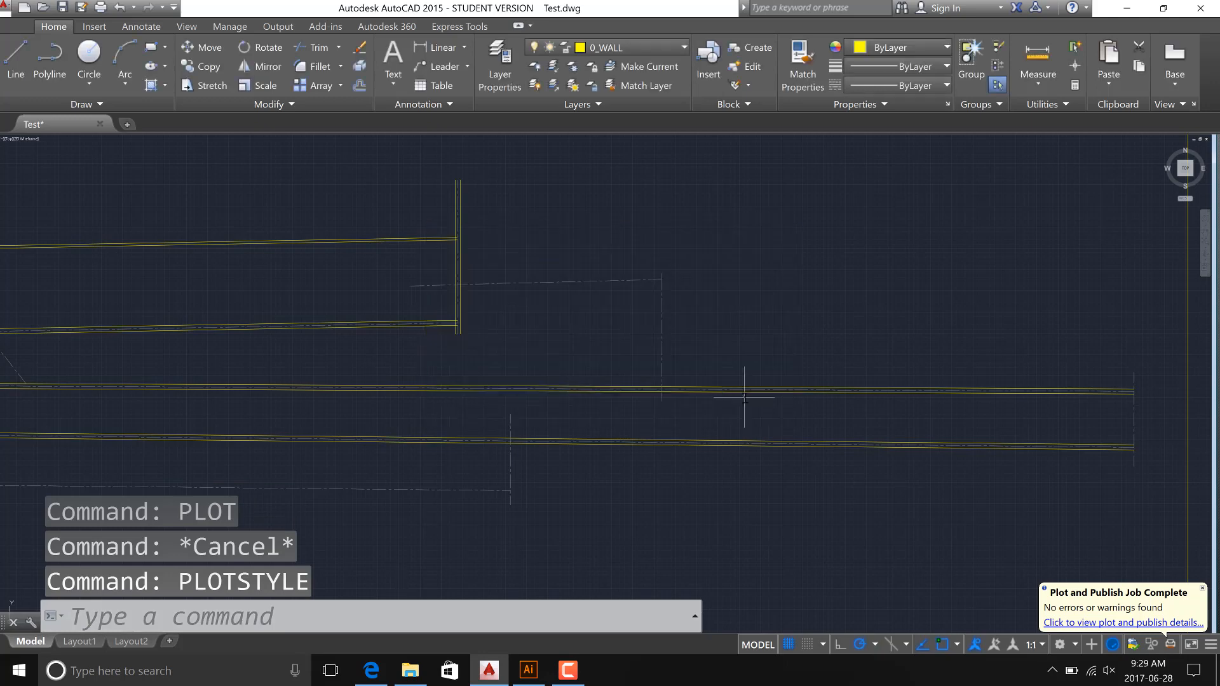
key(Escape)
key(Escape)
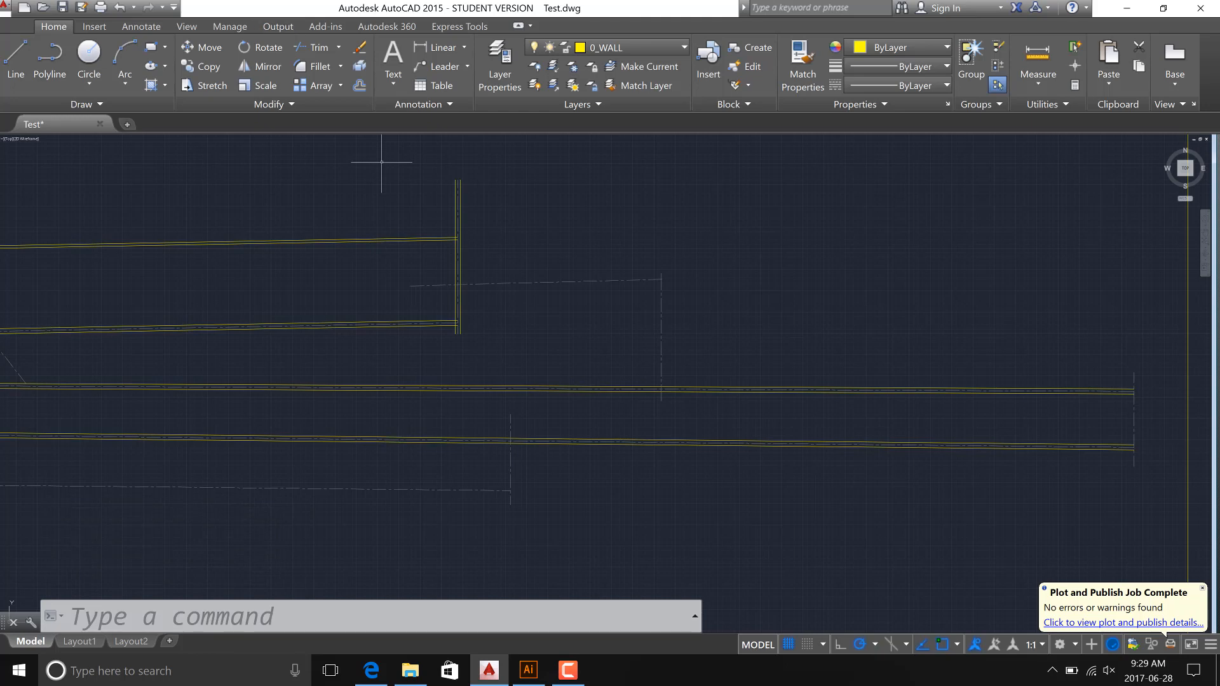
click(230, 623)
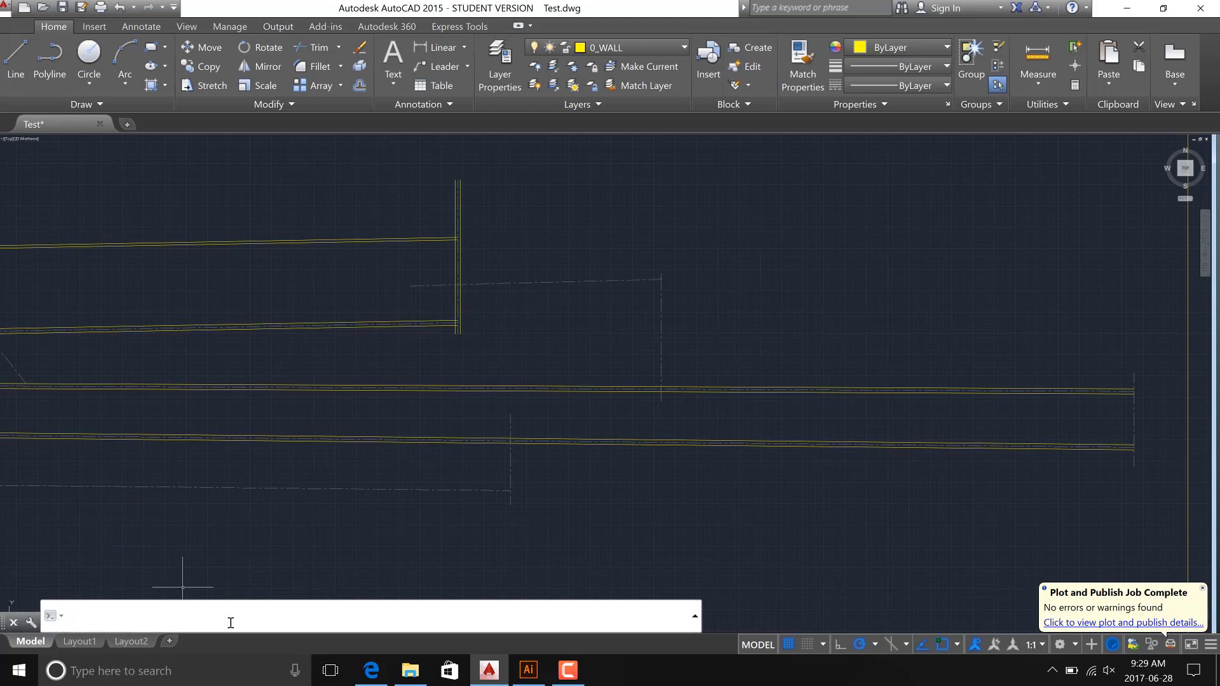
text(pensty)
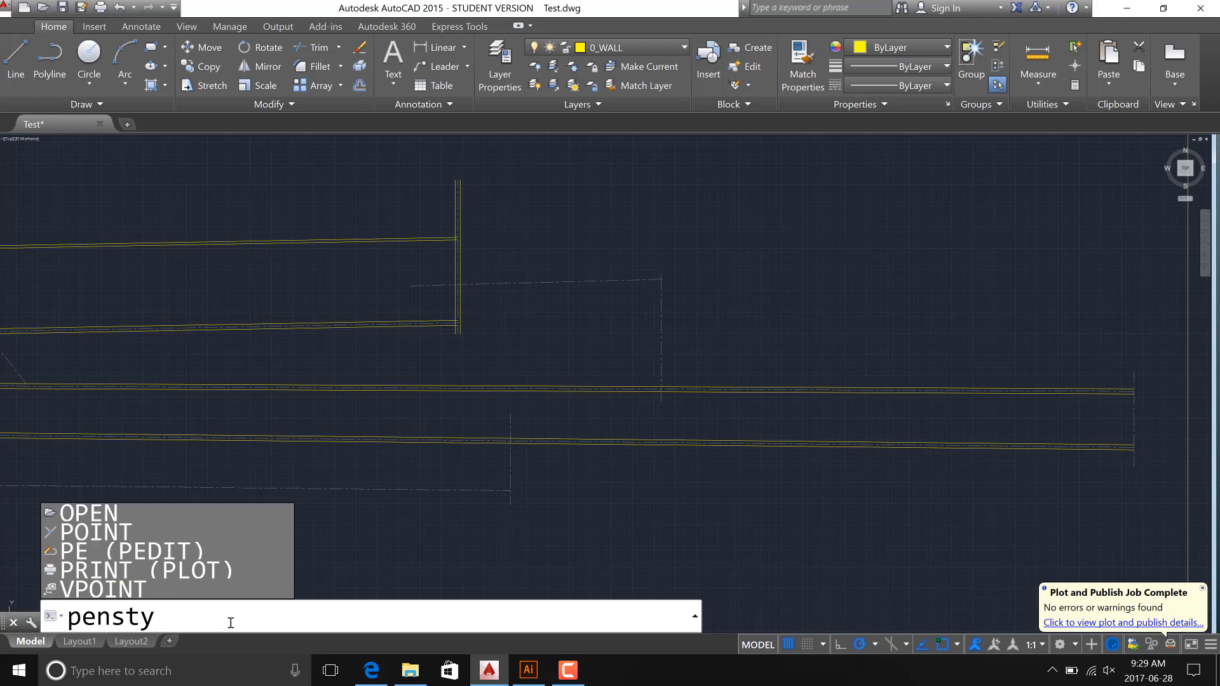
text(les)
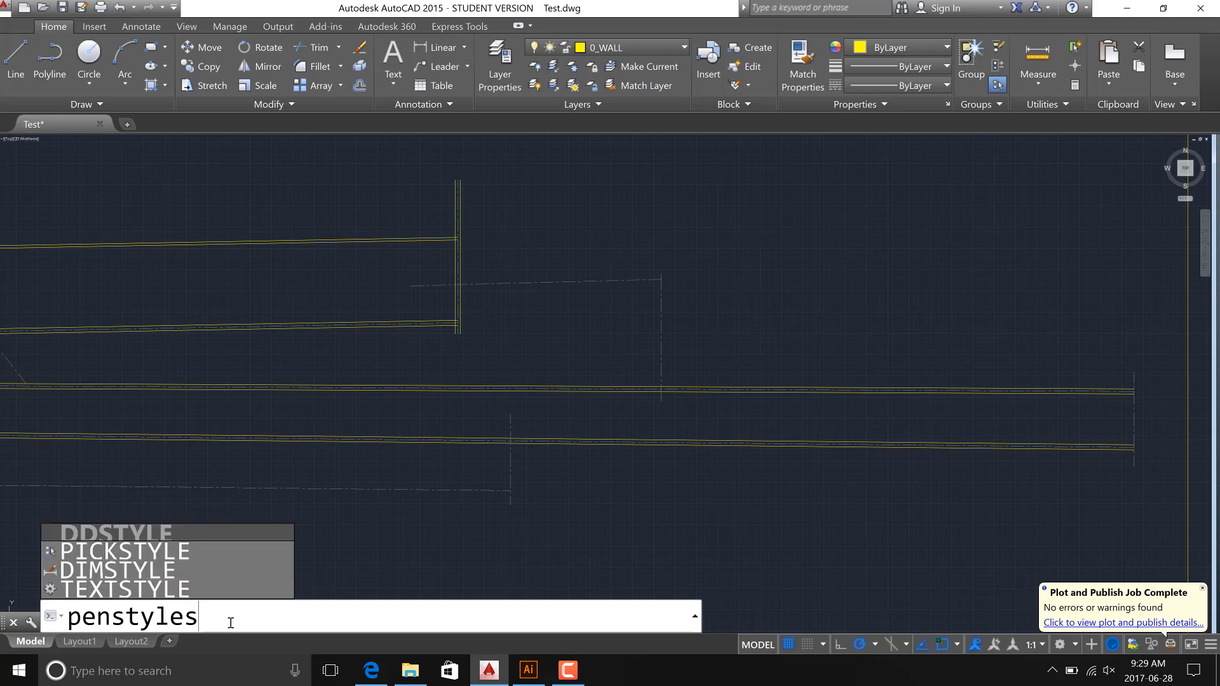
key(Escape)
key(Escape)
key(Escape)
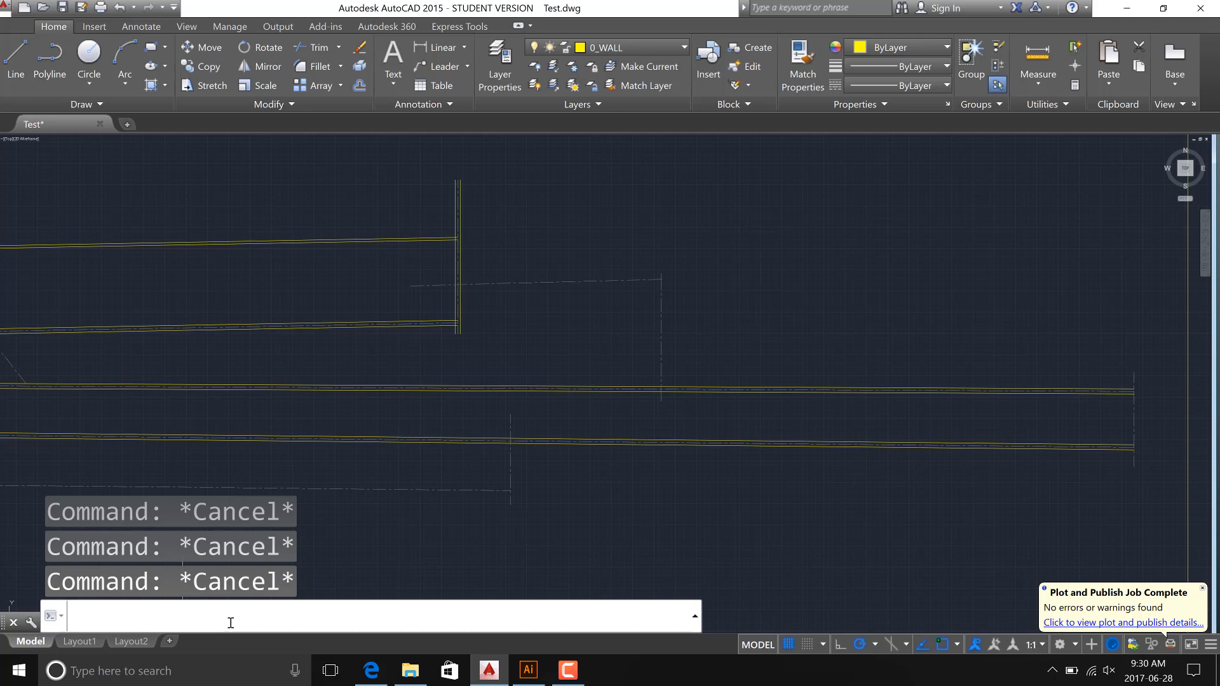
Open the program options and look through the Files, Display, and Open and Save settings.
text(option)
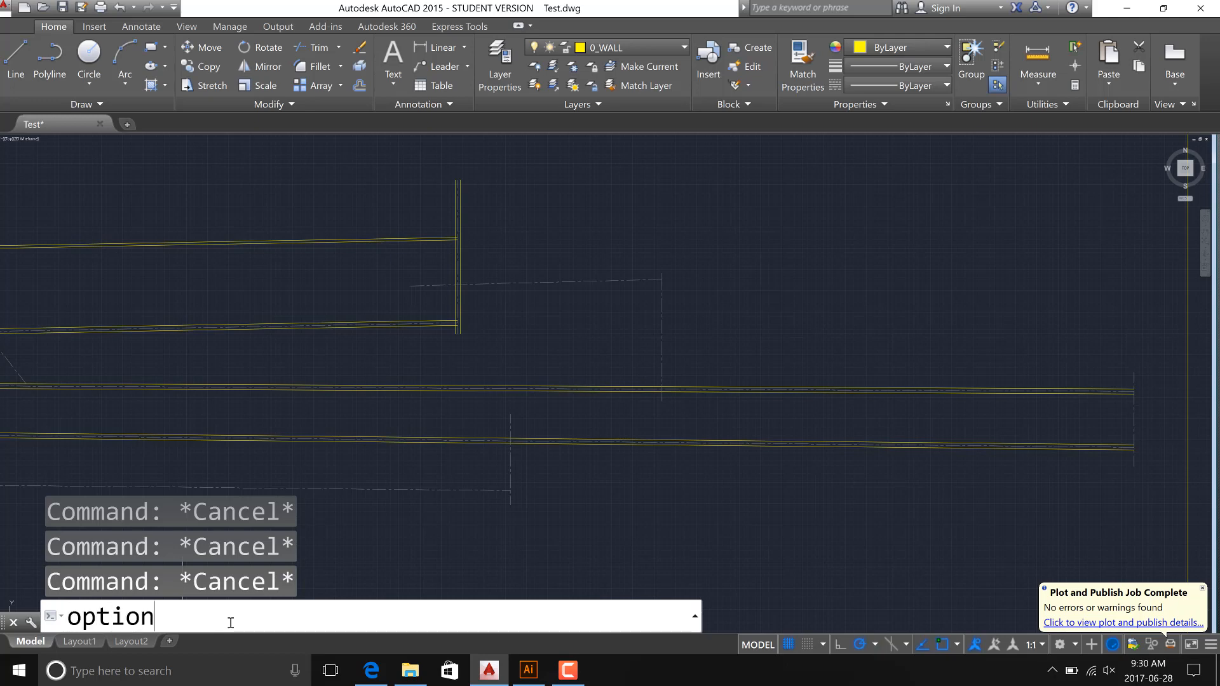
key(Return)
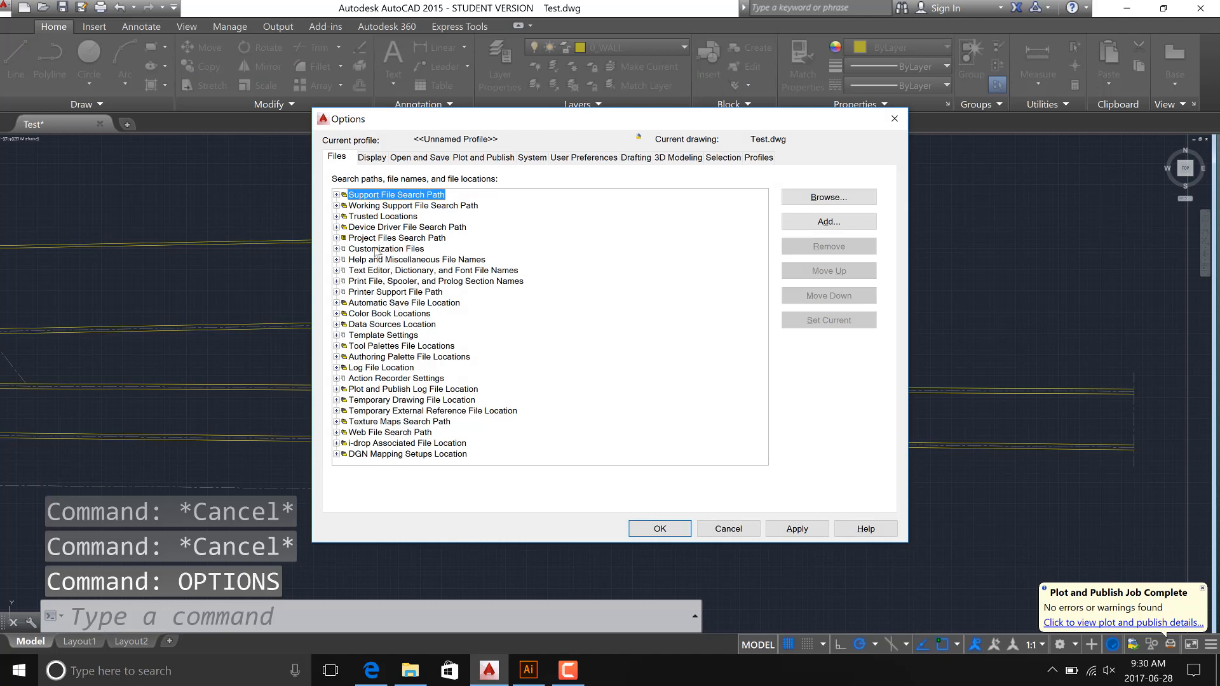
click(372, 158)
click(417, 157)
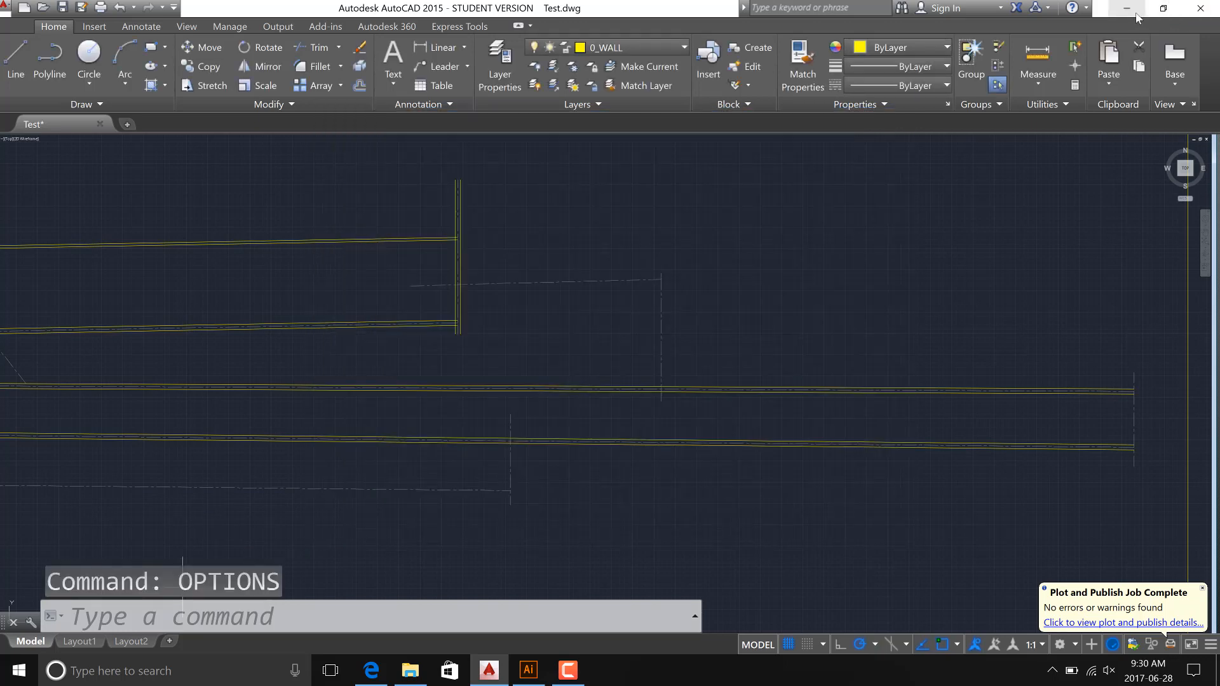
Minimize AutoCAD, open a new File Explorer window and go to This PC.
click(1132, 8)
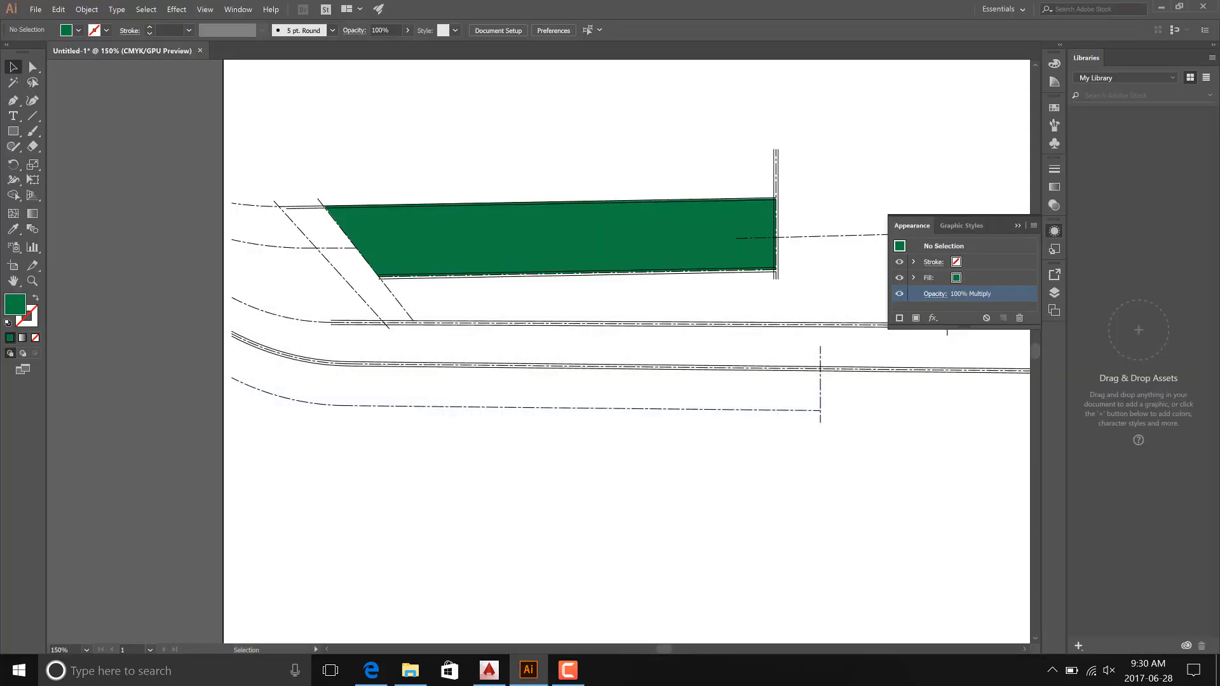
click(19, 671)
click(409, 674)
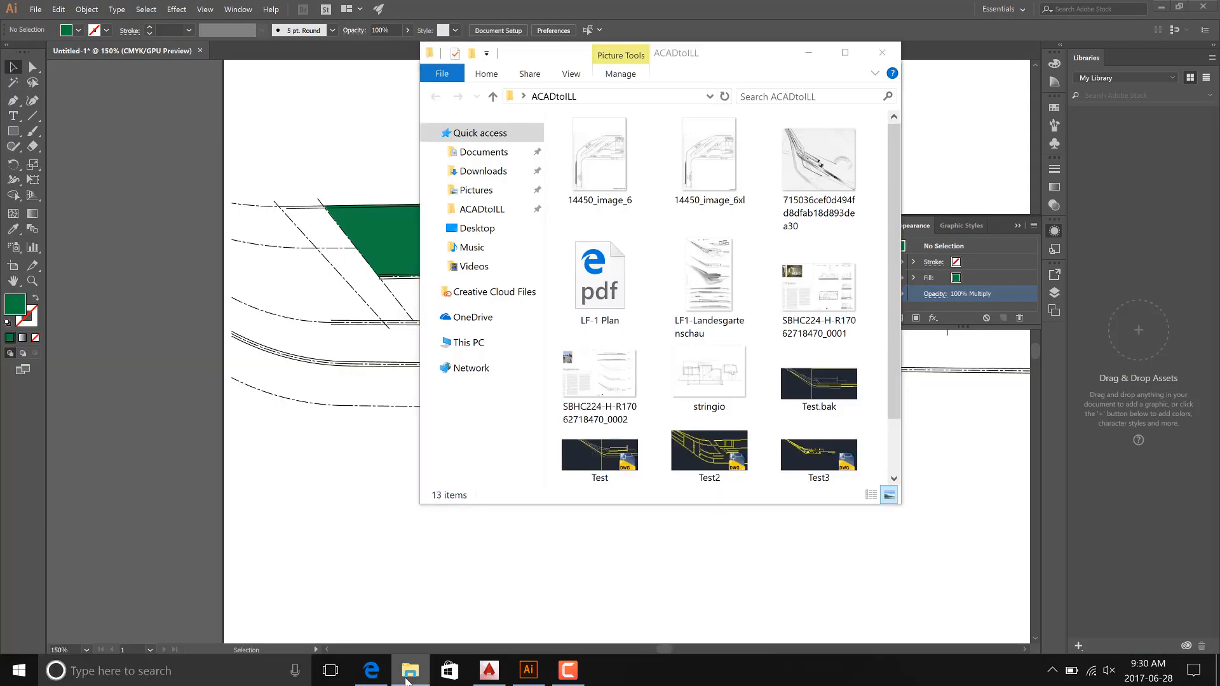
right_click(410, 674)
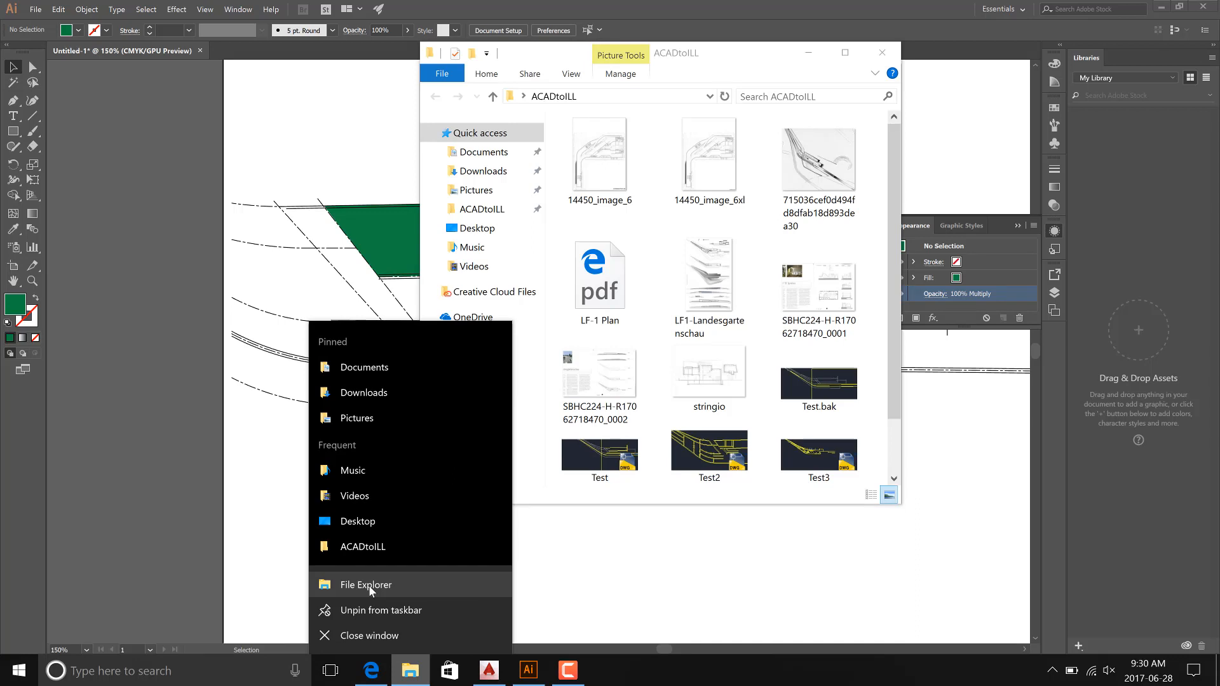
click(369, 585)
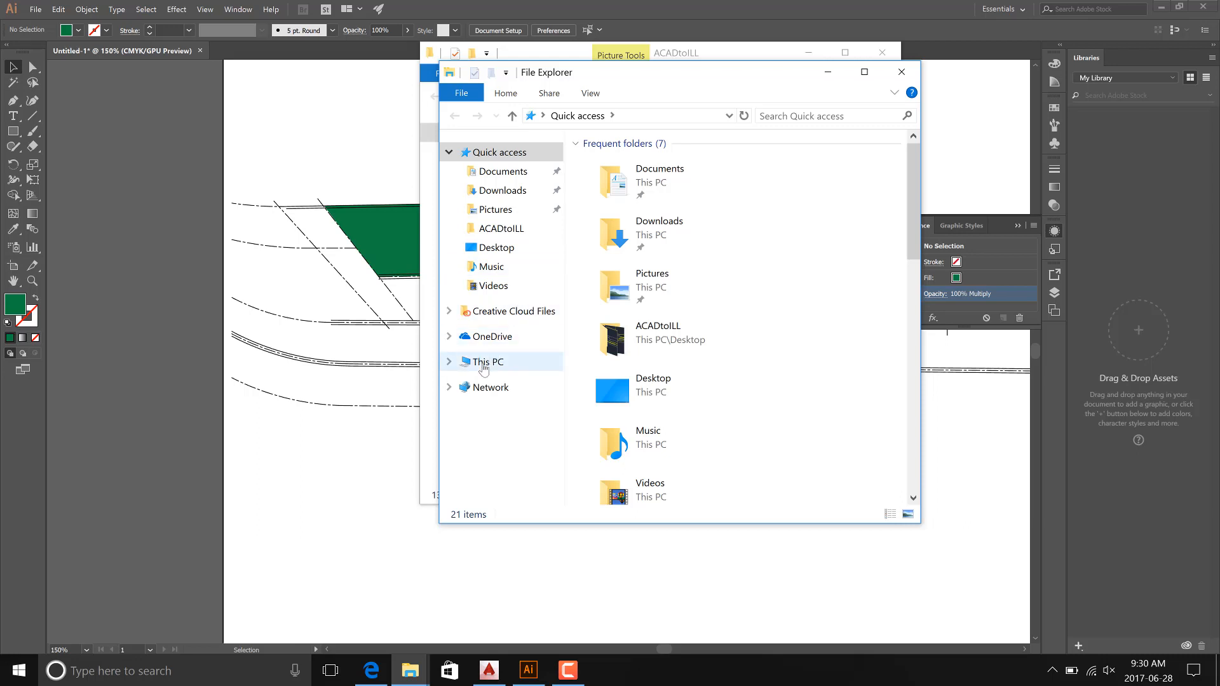
click(484, 361)
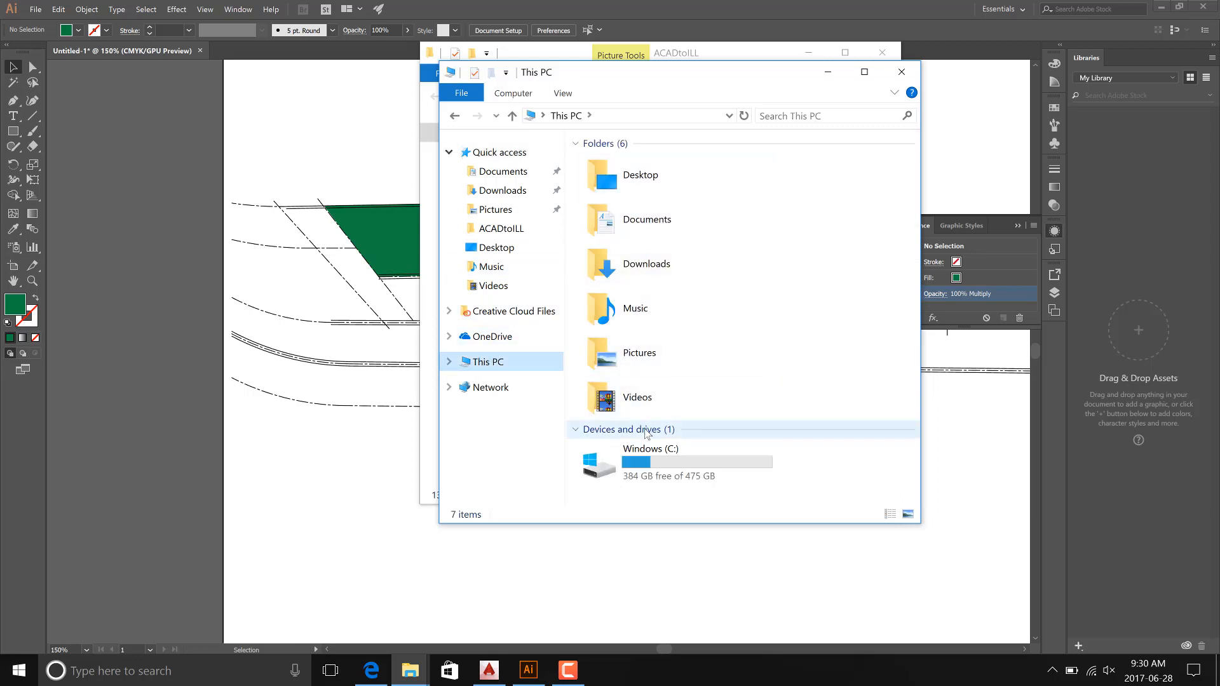
Look through Program Files (x86) > Autodesk > Content Service on the C: drive and open its Setup folder.
double_click(629, 461)
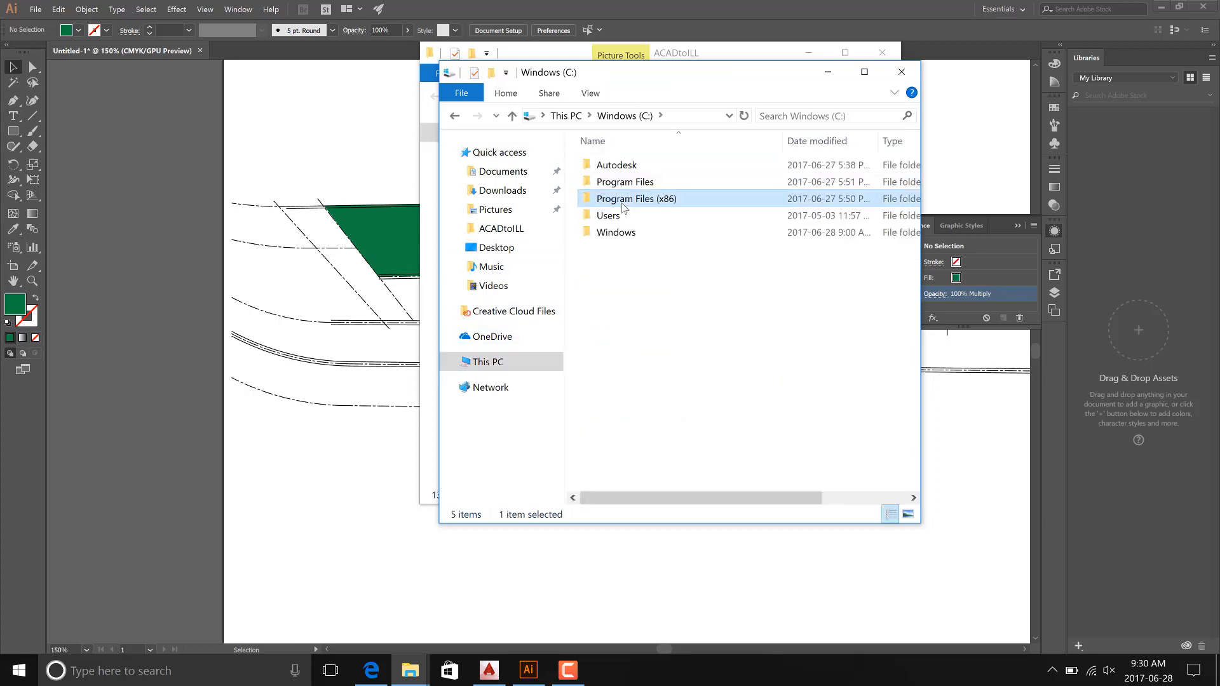
double_click(623, 200)
double_click(615, 182)
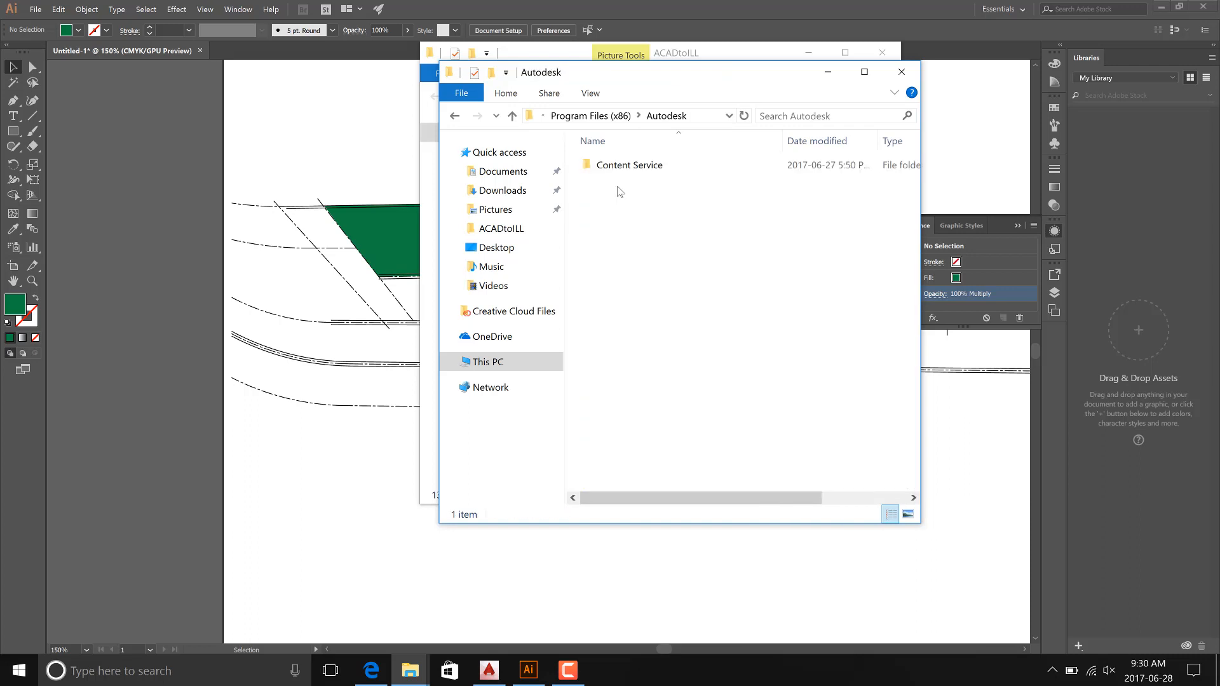
click(455, 115)
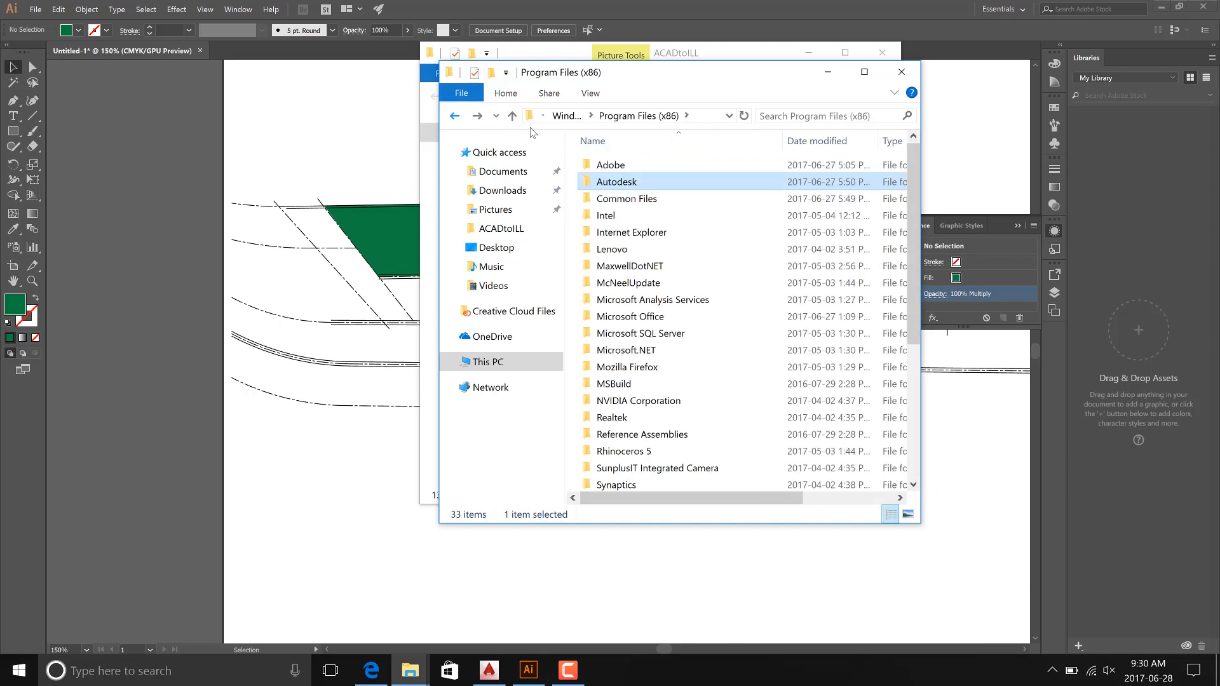
double_click(605, 184)
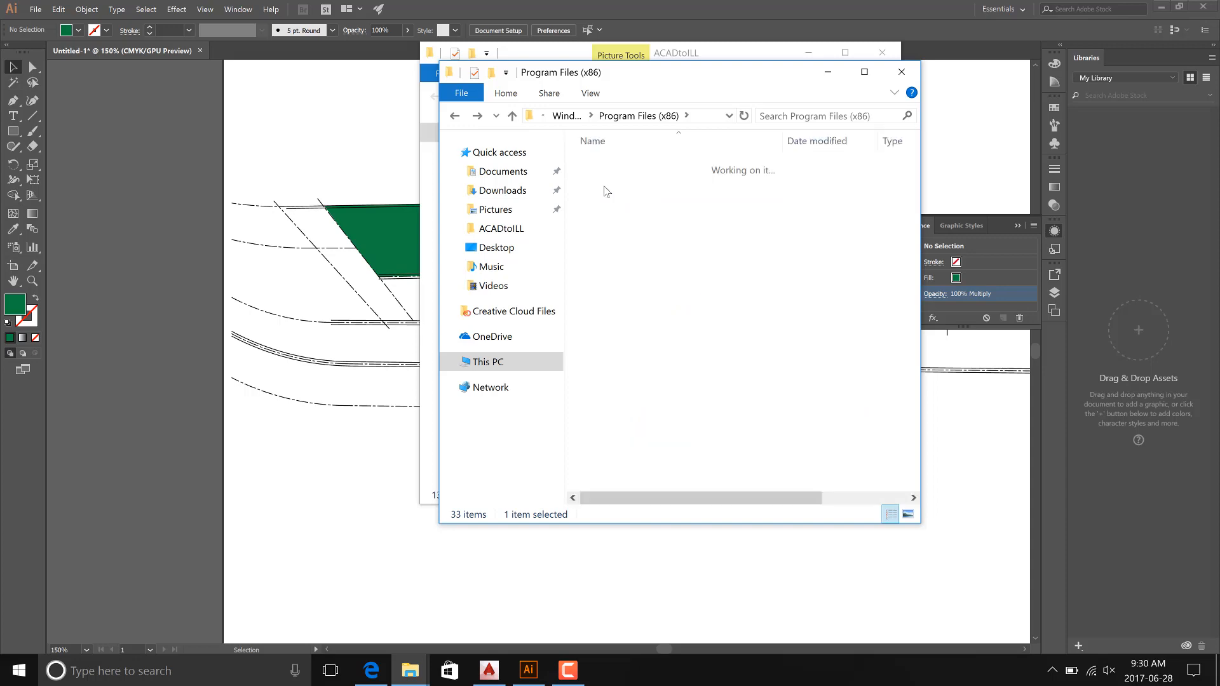
double_click(605, 168)
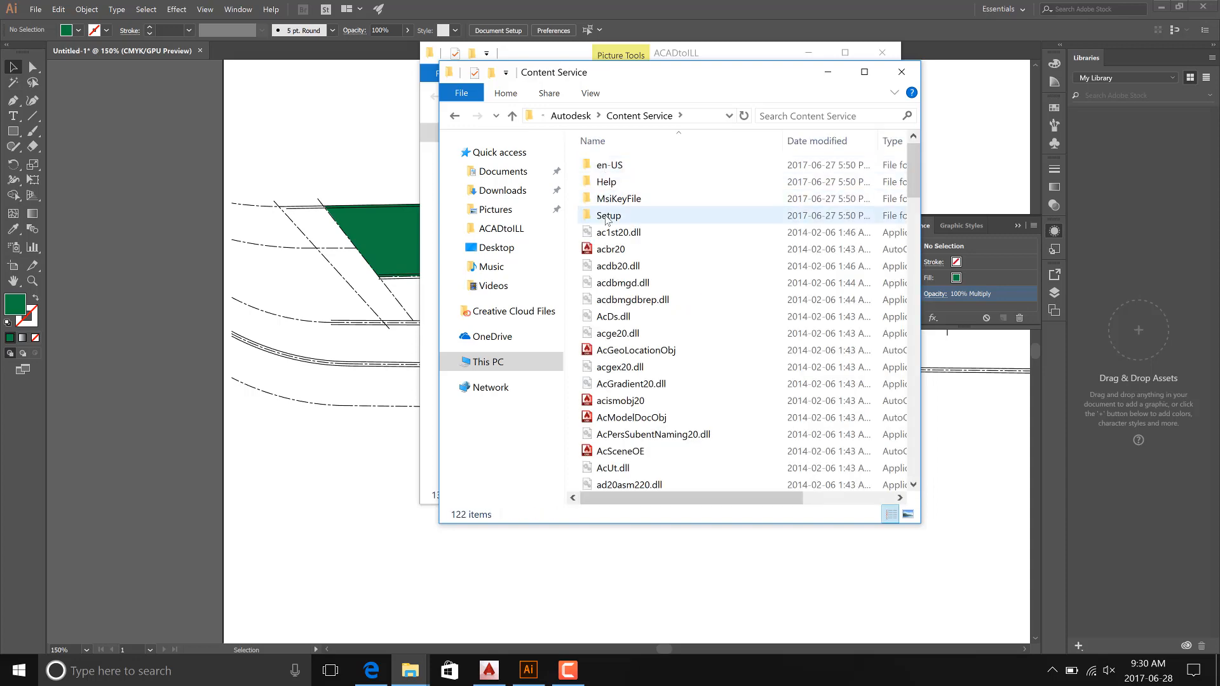
scroll(606, 220, down, 6)
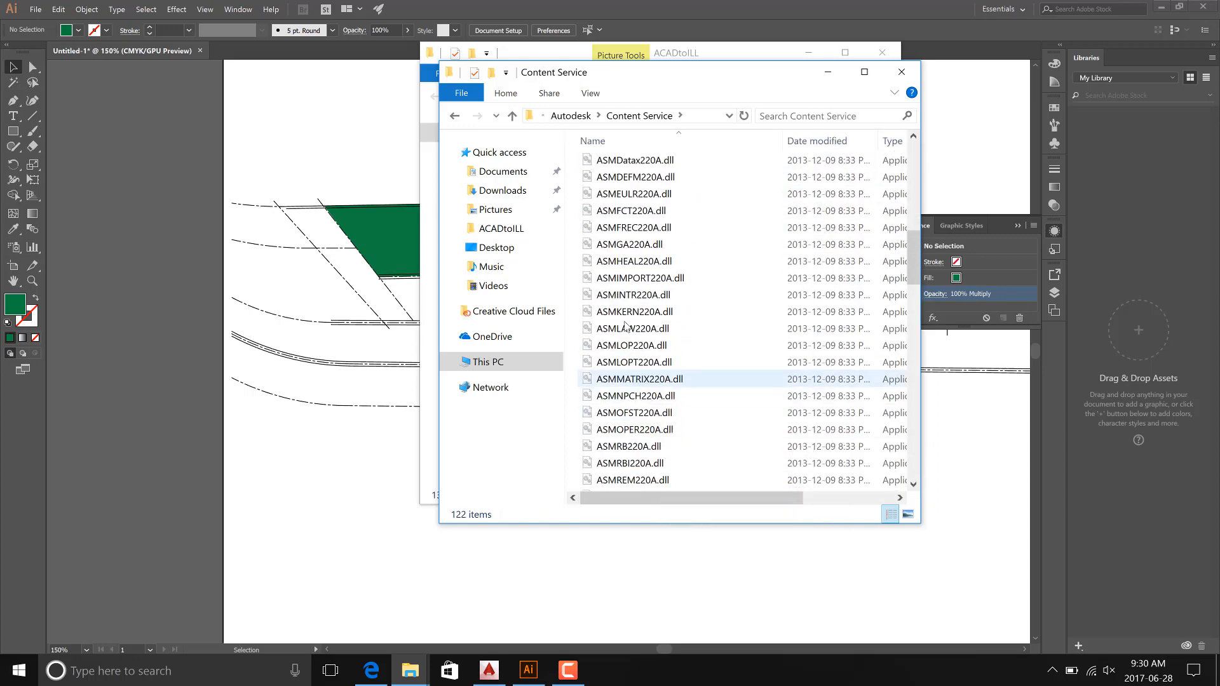
scroll(597, 204, up, 6)
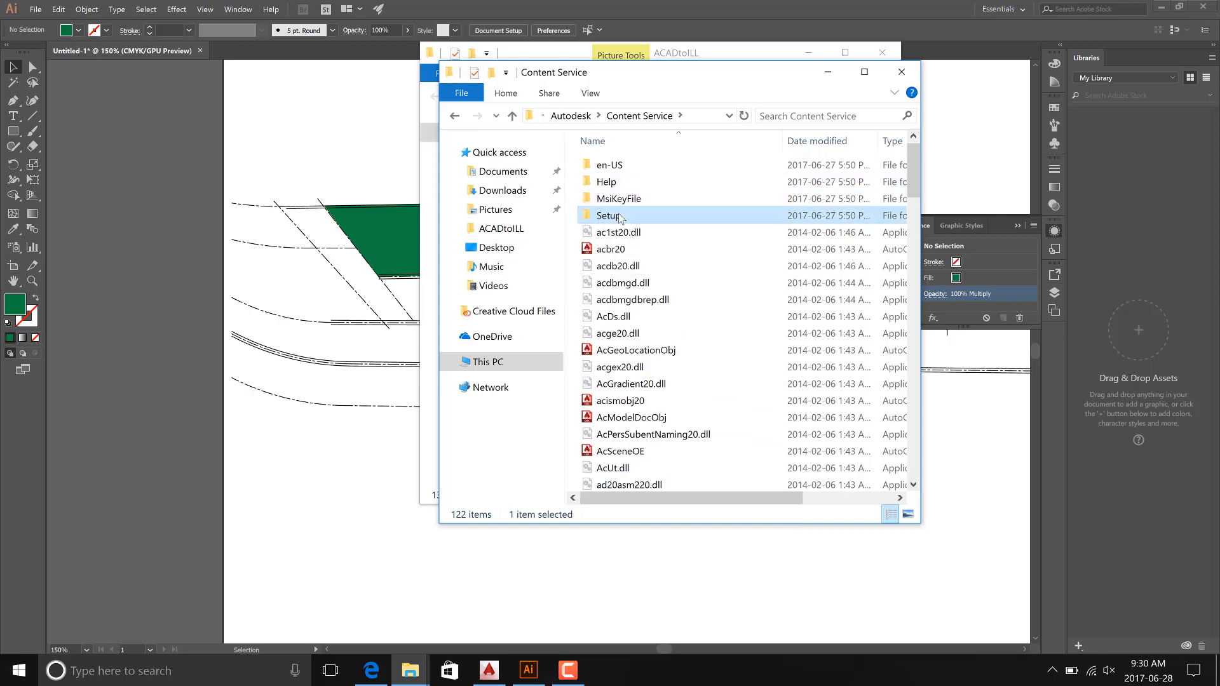
double_click(619, 216)
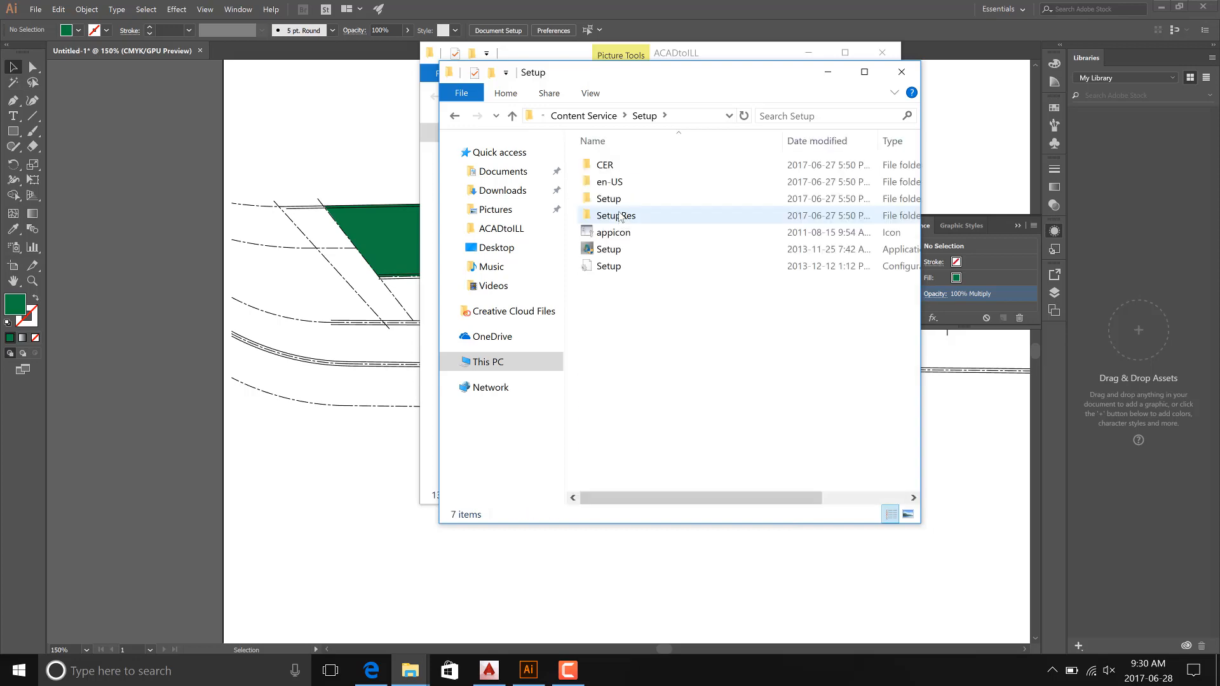
Return to the C: drive and go to the AutoCAD 2015 folder under Program Files > Autodesk.
click(455, 117)
click(455, 116)
click(455, 116)
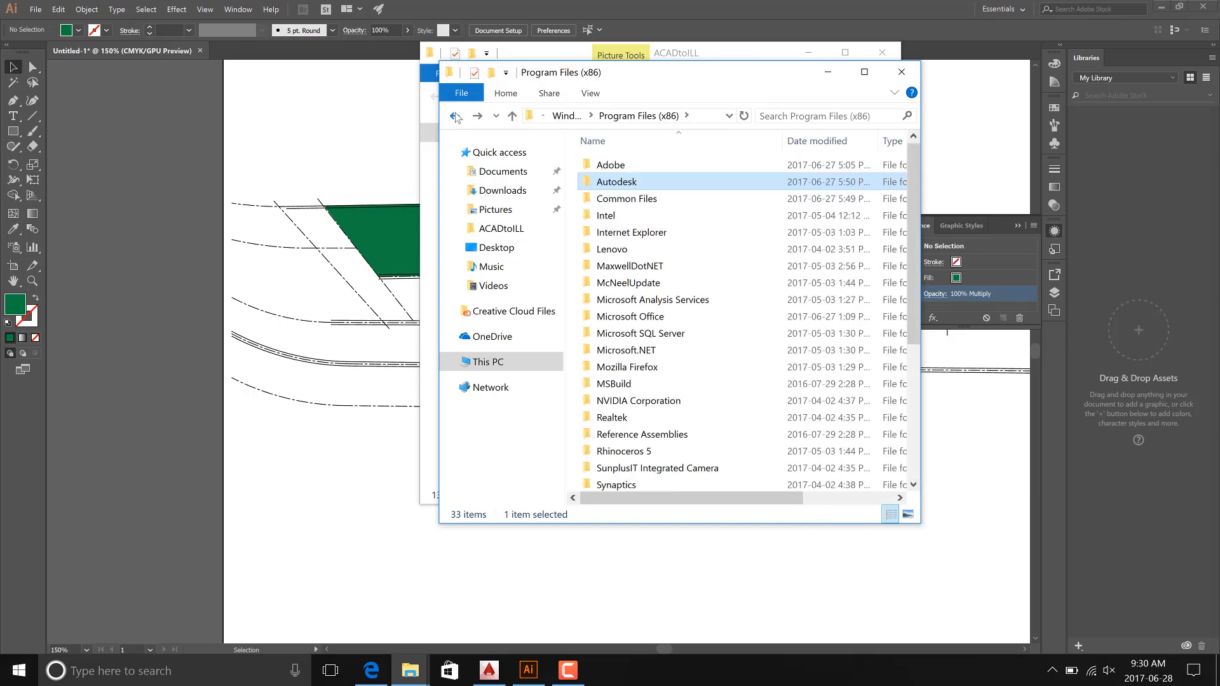
click(455, 116)
double_click(610, 183)
double_click(611, 183)
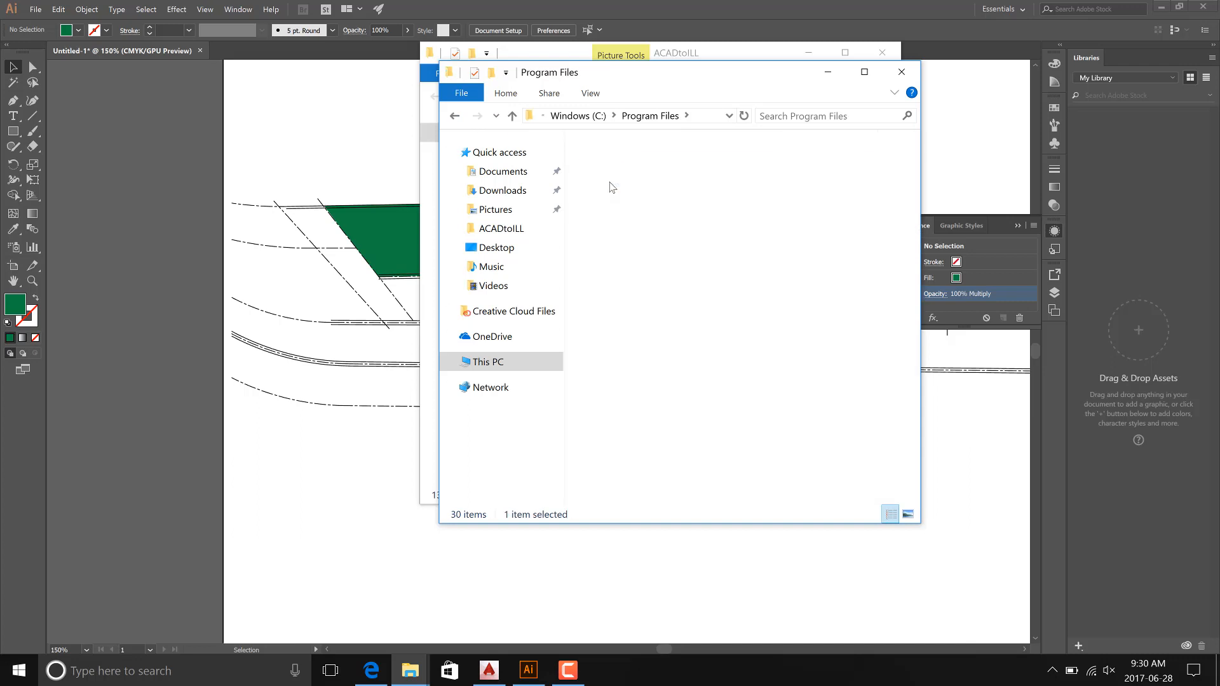
click(611, 182)
click(611, 182)
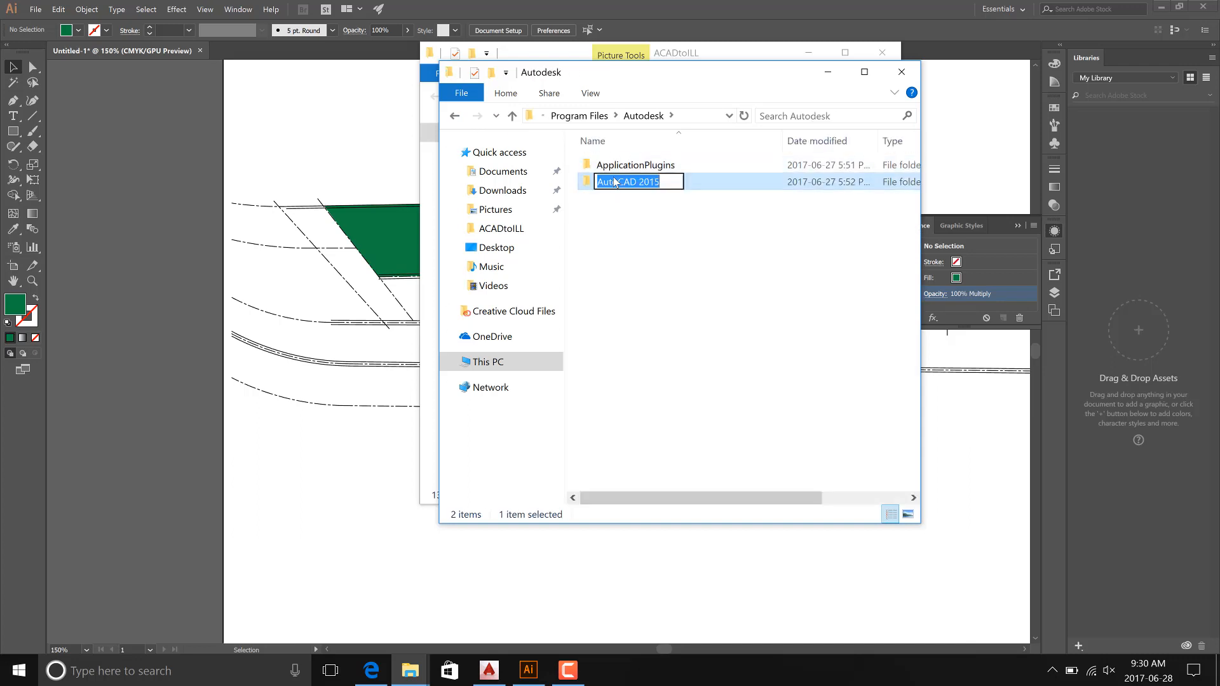
click(614, 195)
double_click(610, 182)
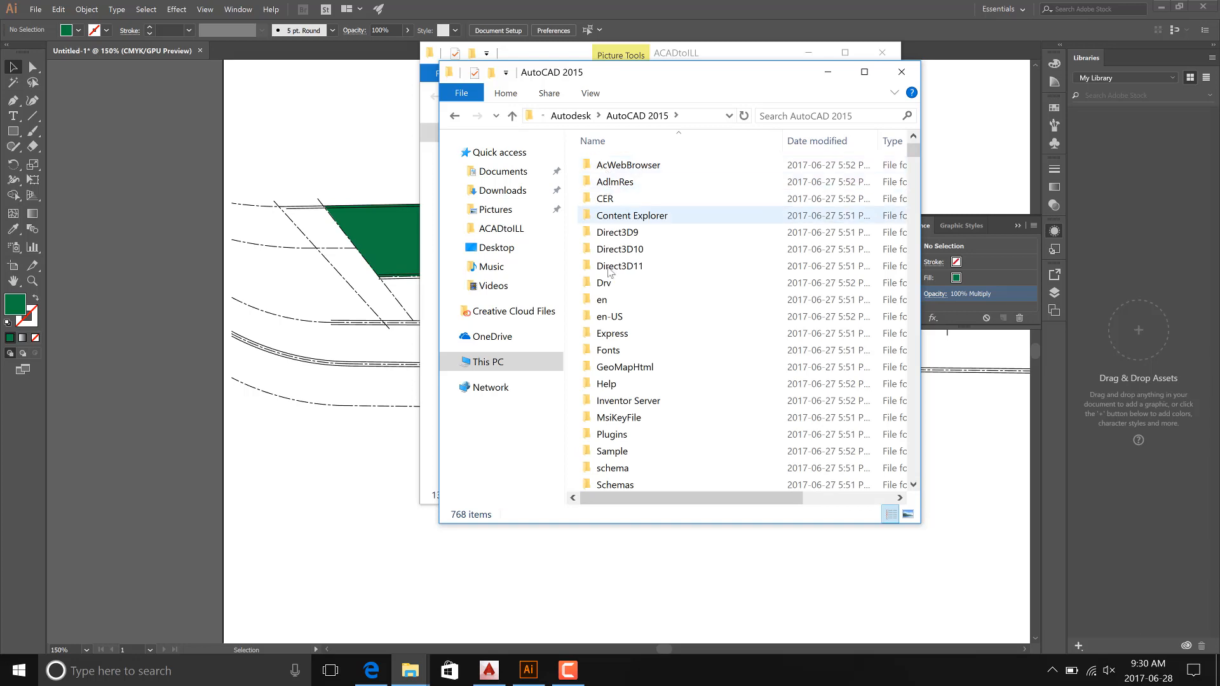
Look through the contents of the AutoCAD 2015 folder and its Support subfolder.
scroll(626, 426, down, 2)
scroll(626, 426, down, 2)
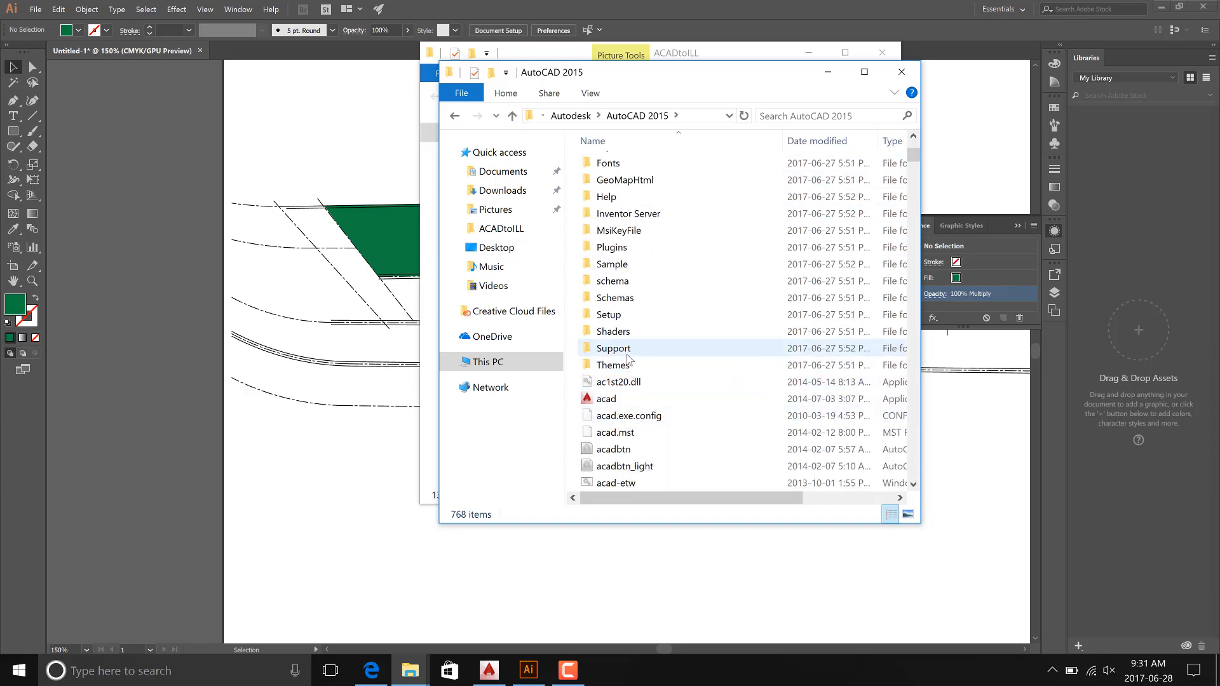
double_click(626, 353)
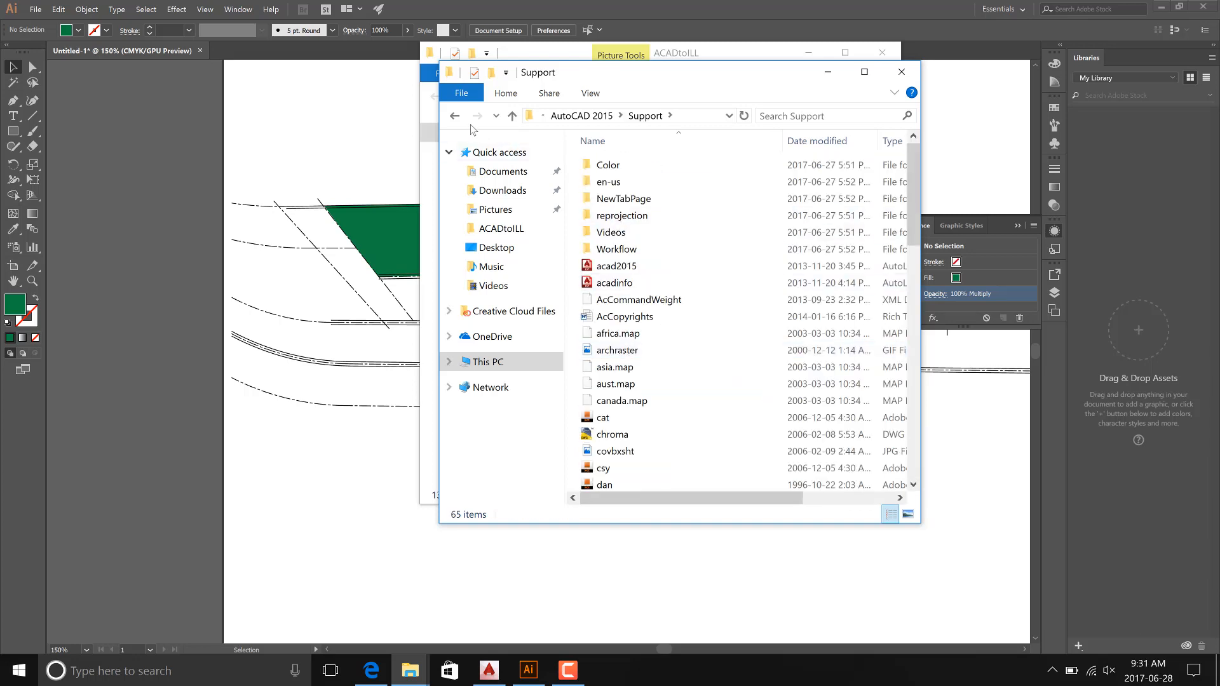
click(455, 117)
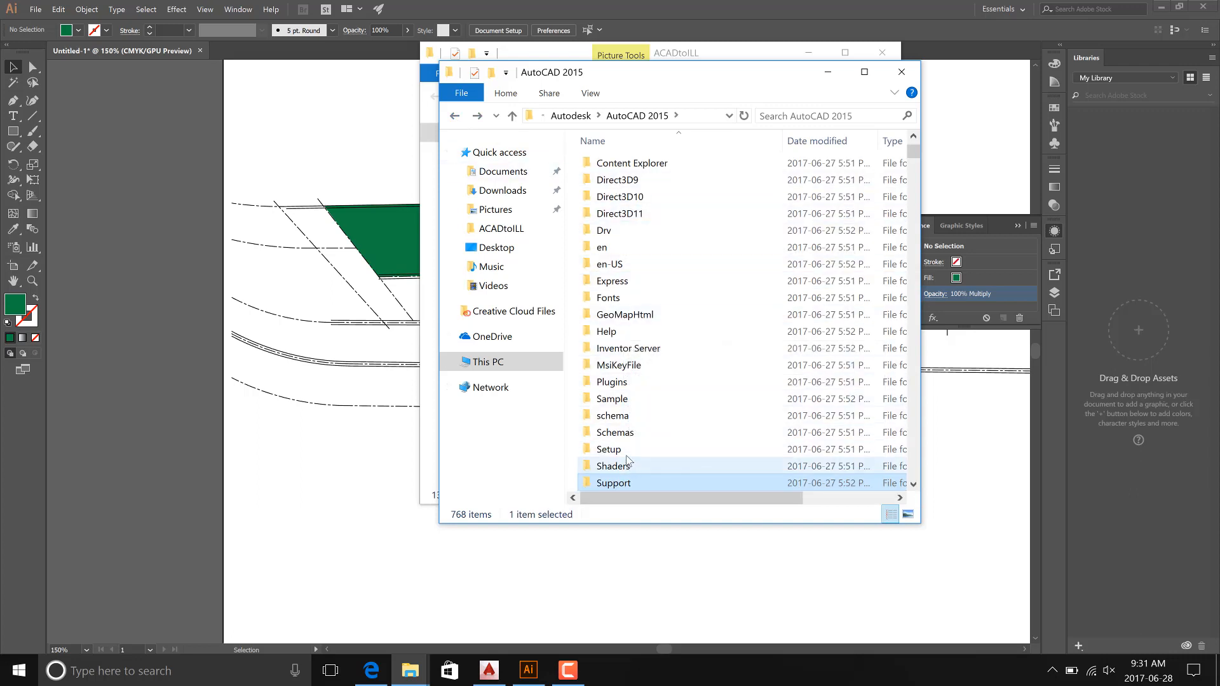
scroll(635, 178, up, 2)
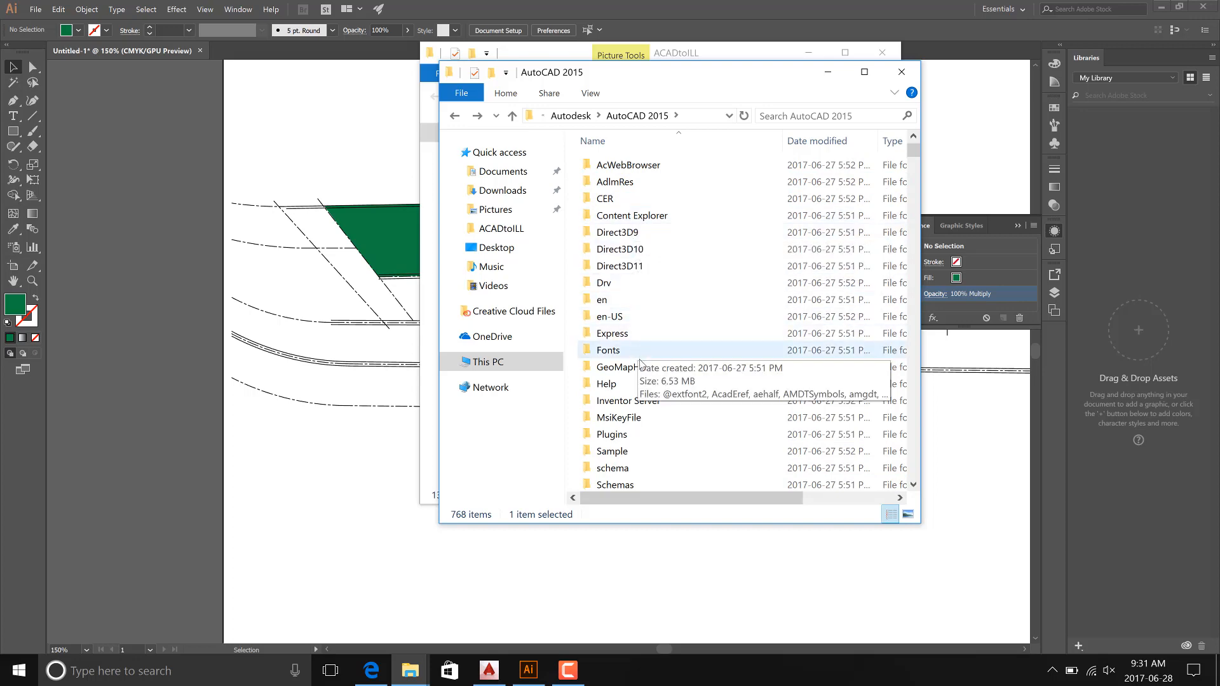
scroll(645, 445, down, 5)
scroll(646, 454, down, 10)
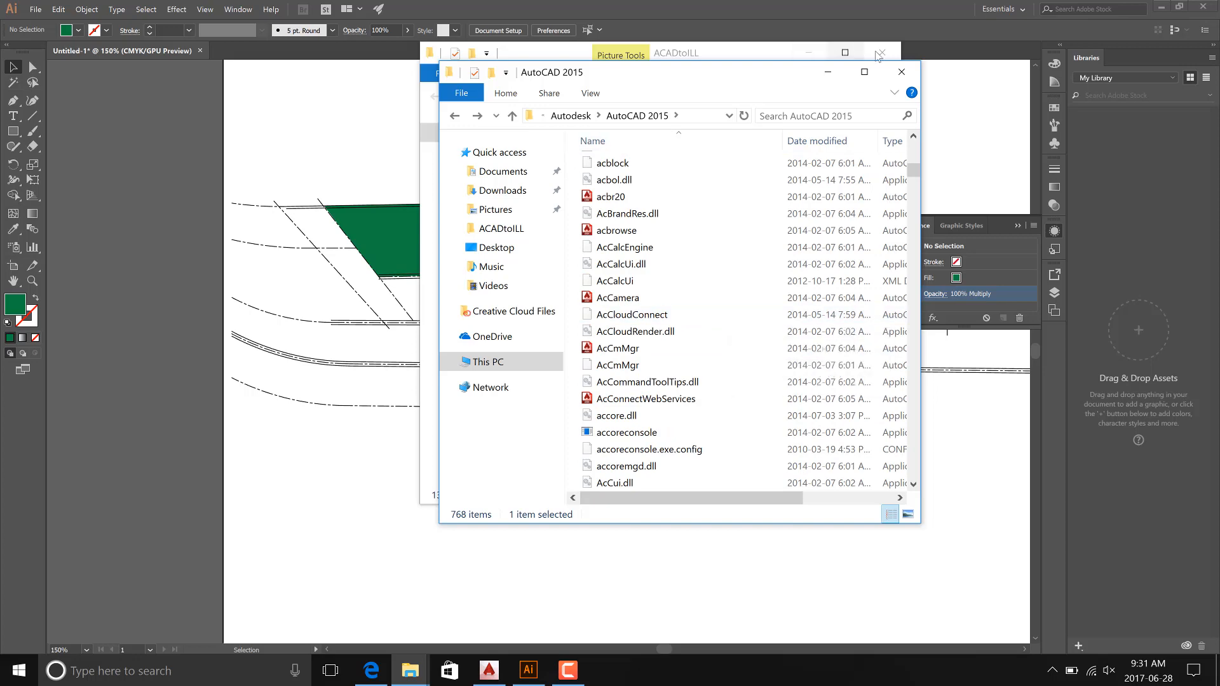
Minimize both File Explorer windows and switch to AutoCAD.
click(828, 72)
click(809, 52)
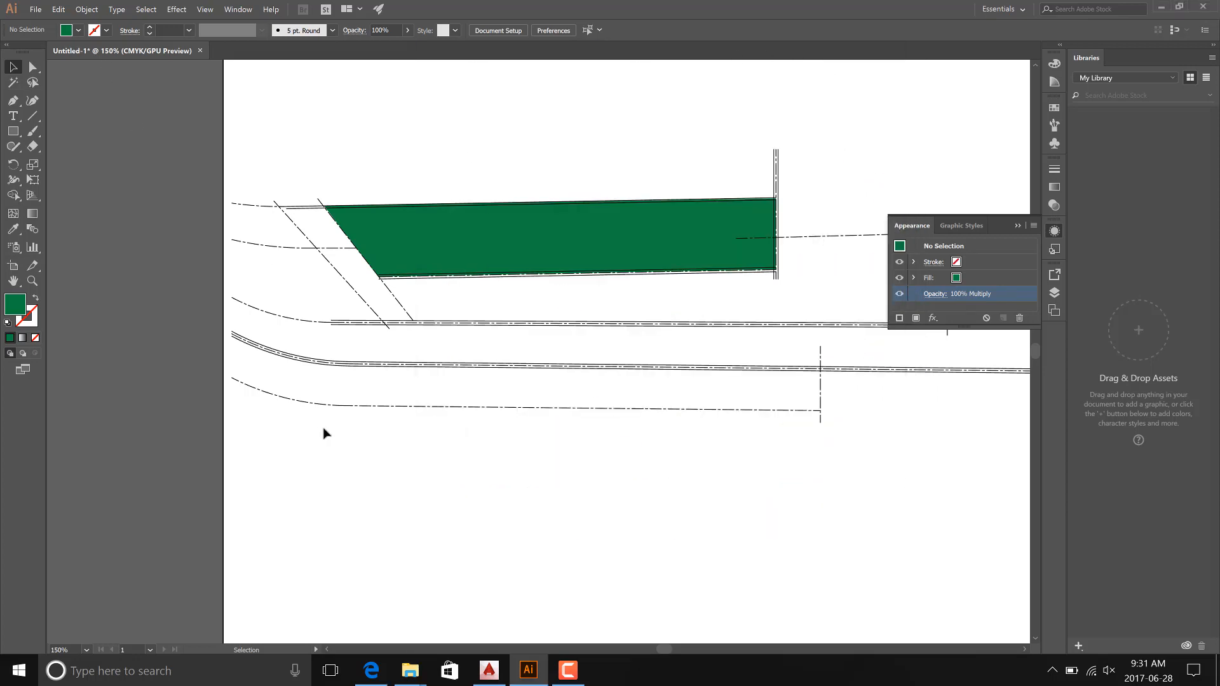
click(488, 670)
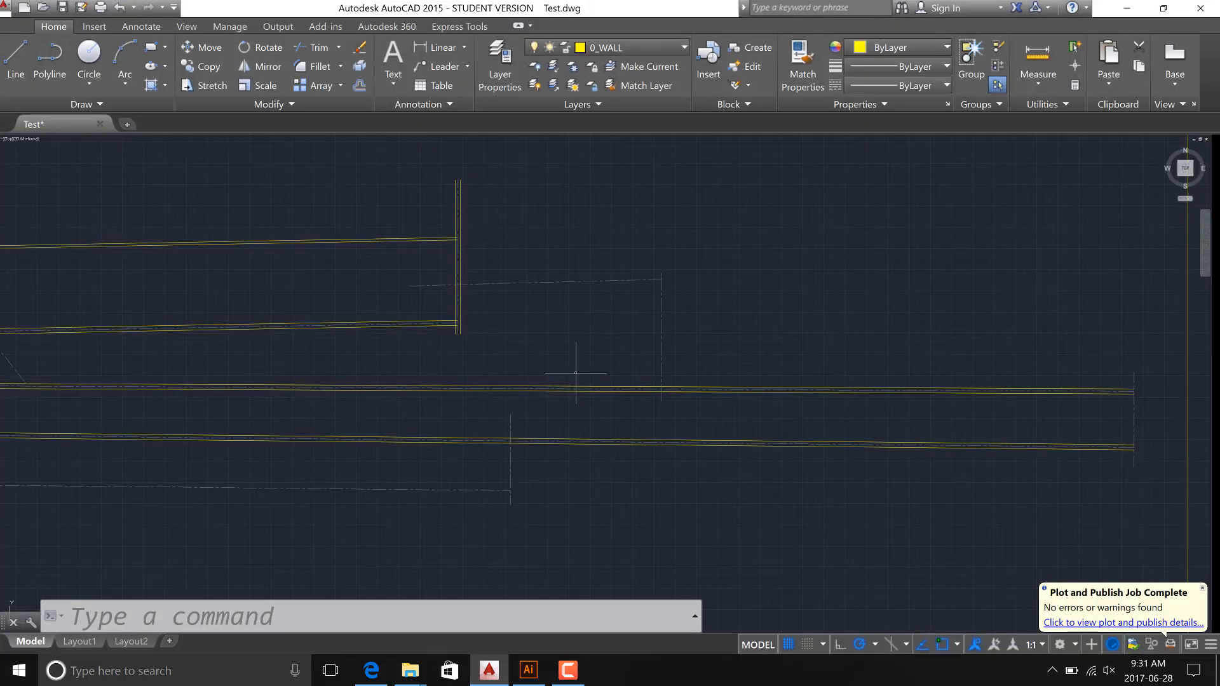
Look at the file search paths in the program options and close the dialog.
text(opt)
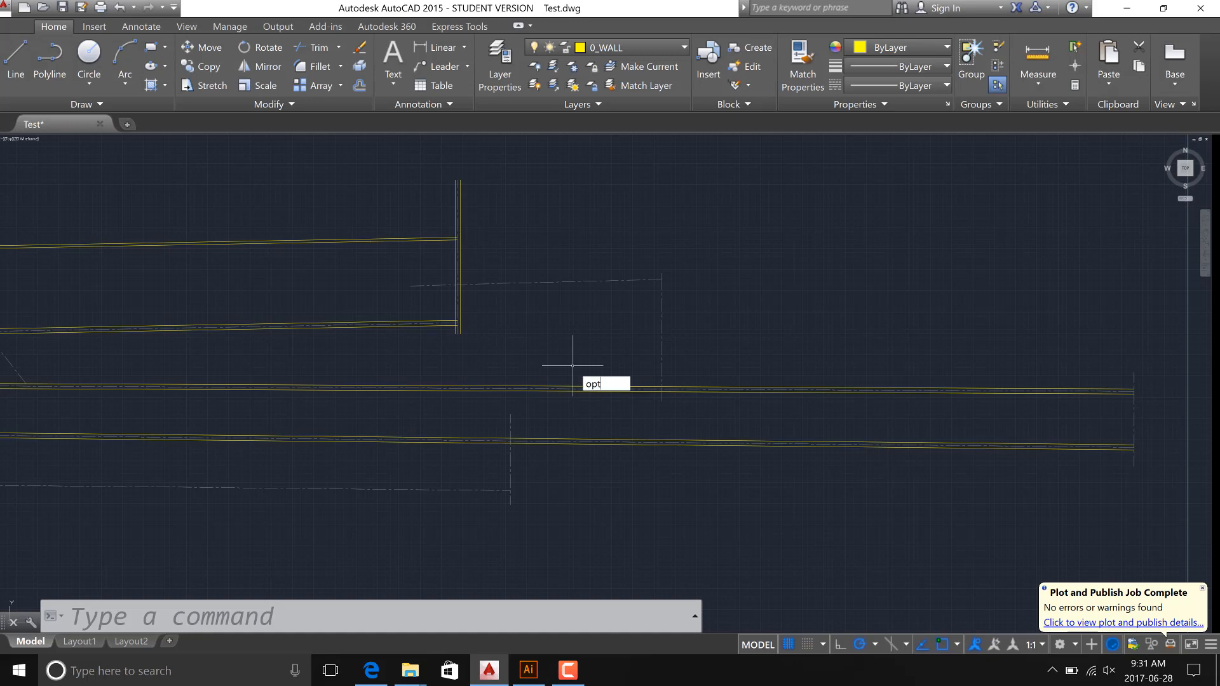
key(Return)
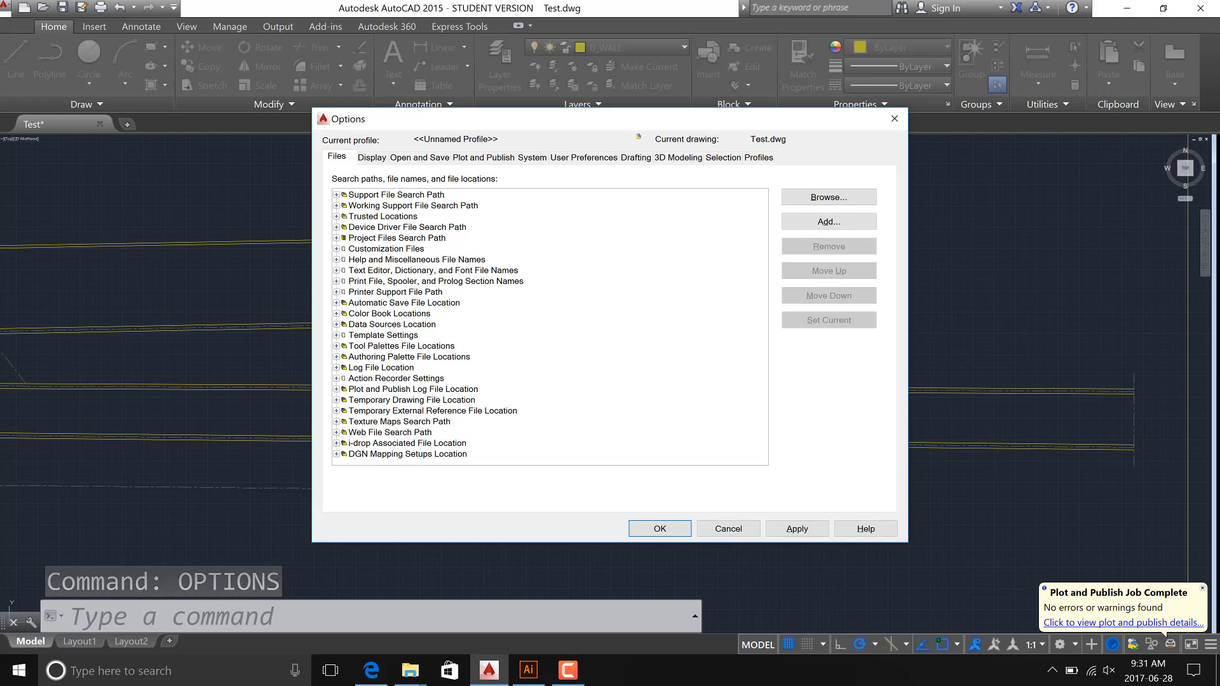
key(Escape)
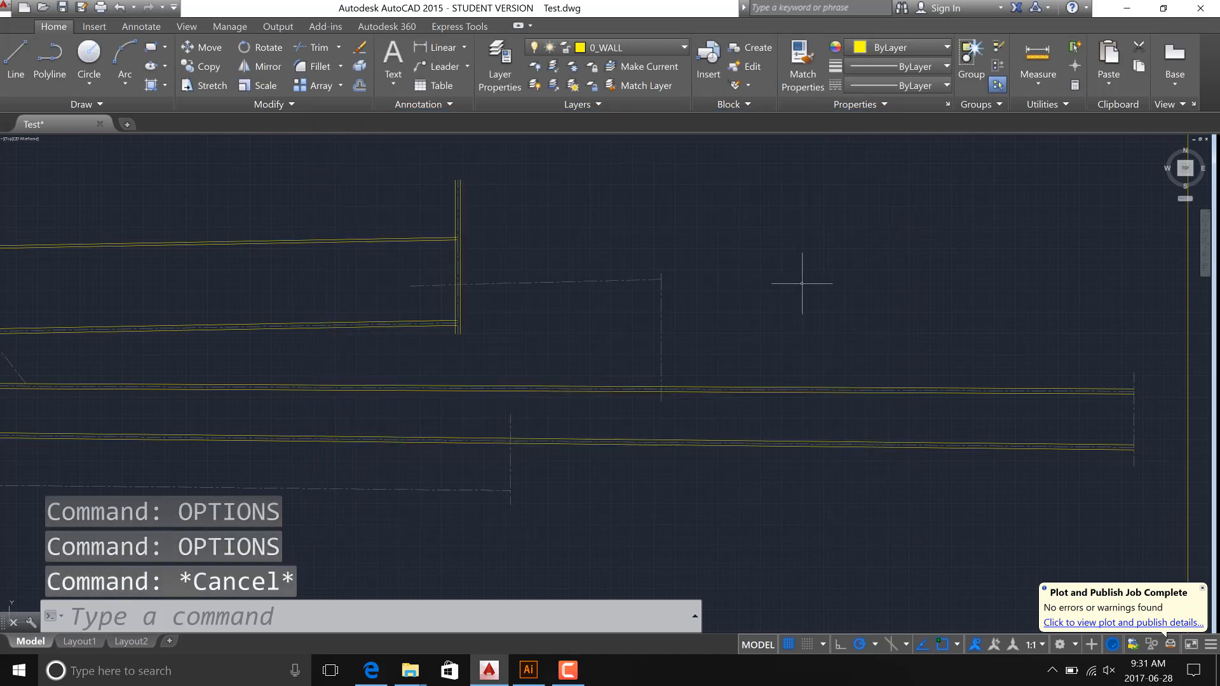
Load the previous plot's page setup, preview the plotted linework up close, and leave the preview and plot settings.
key(ctrl+p)
click(479, 163)
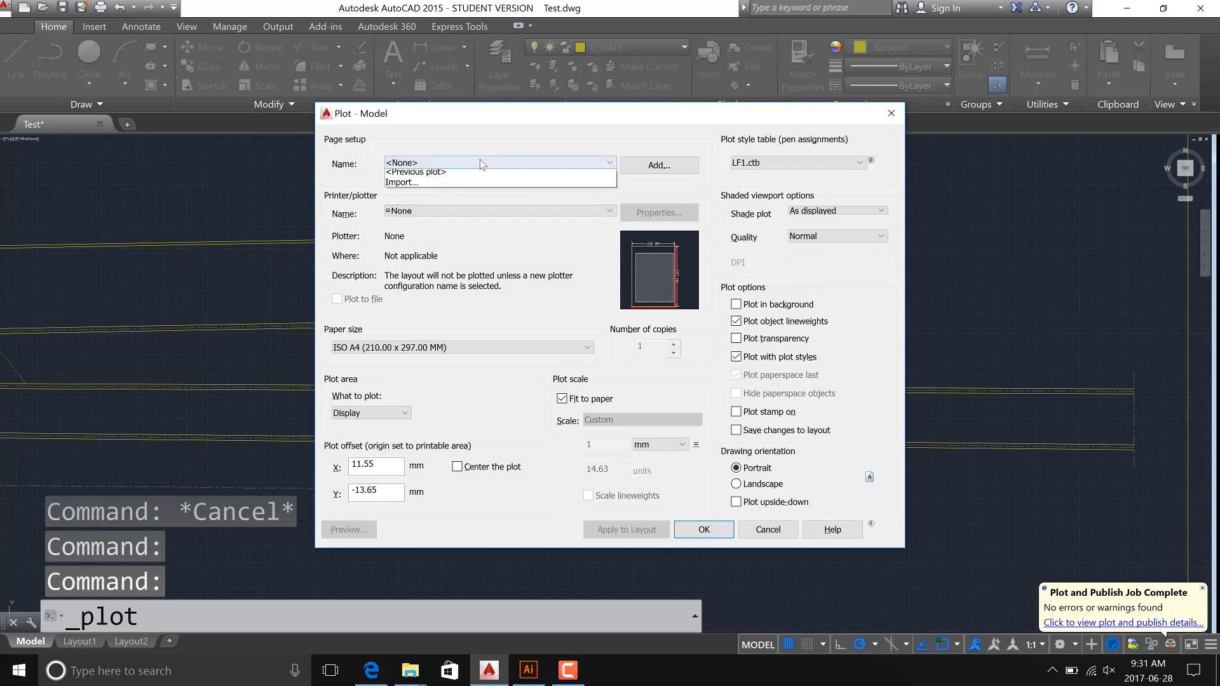
click(461, 172)
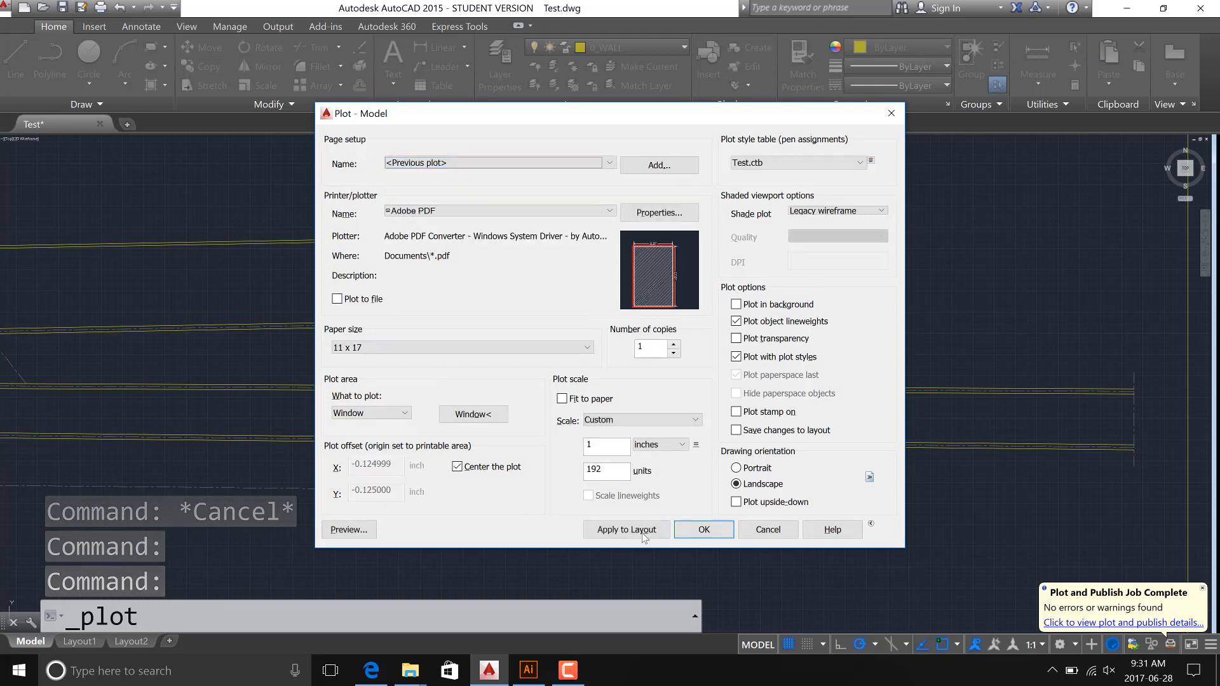
click(361, 534)
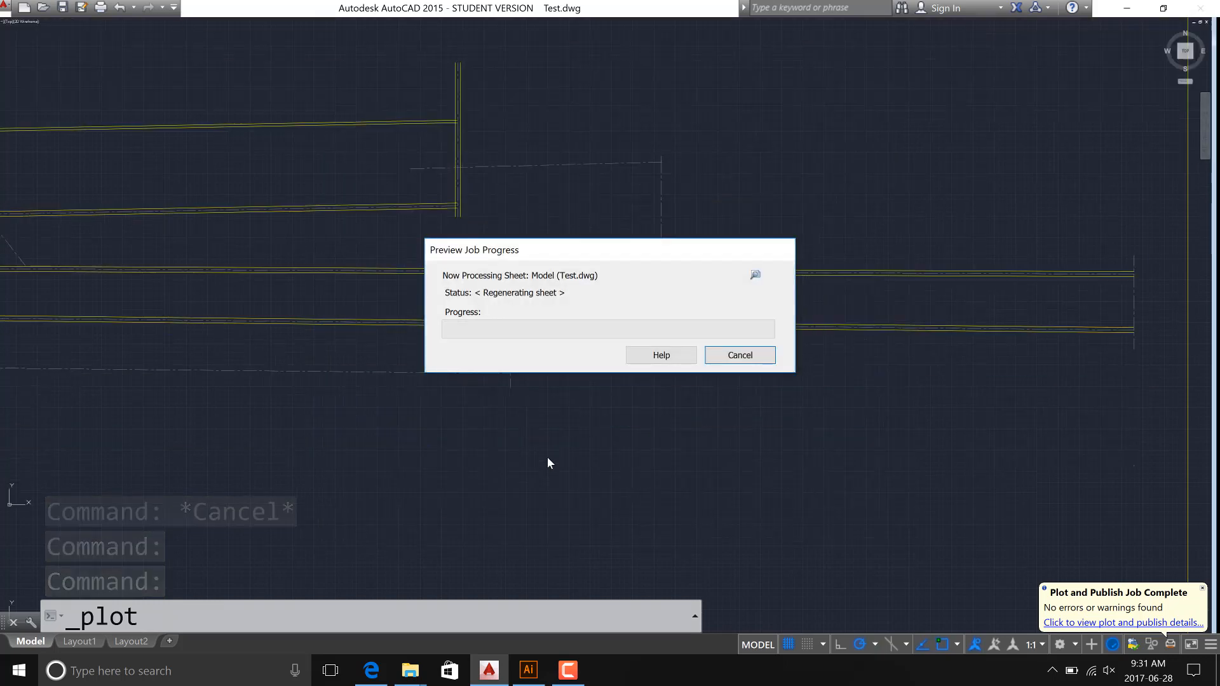
scroll(550, 299, up, 5)
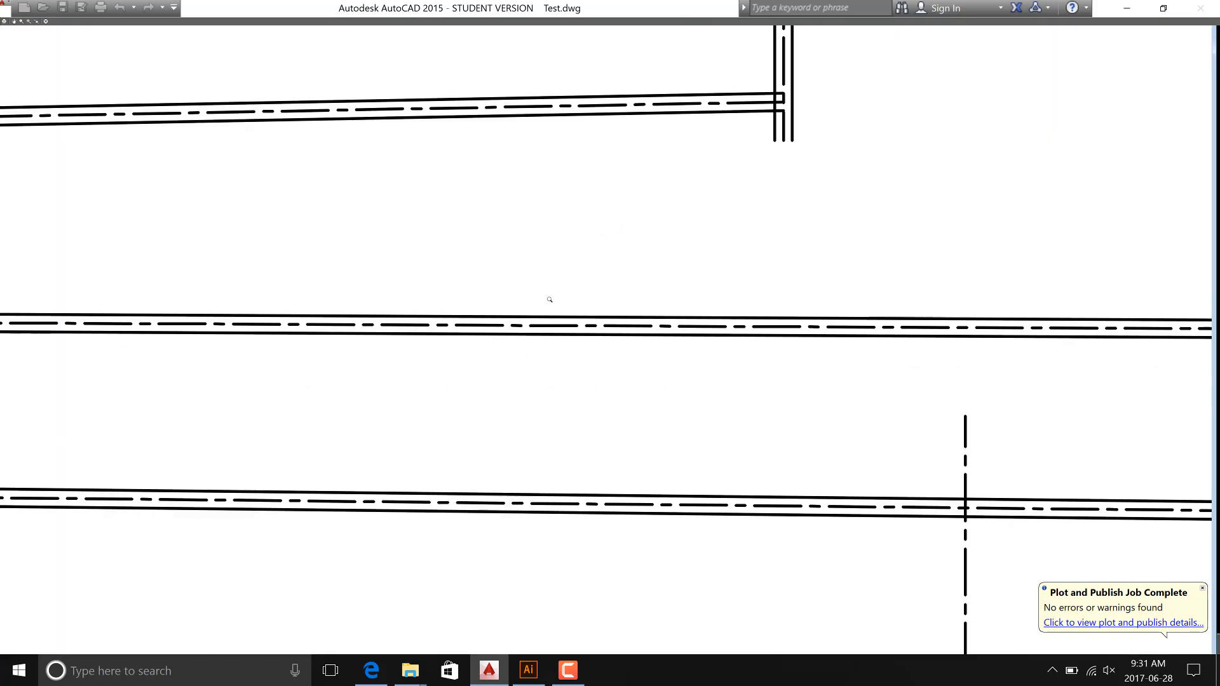
scroll(550, 299, down, 3)
scroll(765, 303, up, 3)
scroll(775, 312, down, 2)
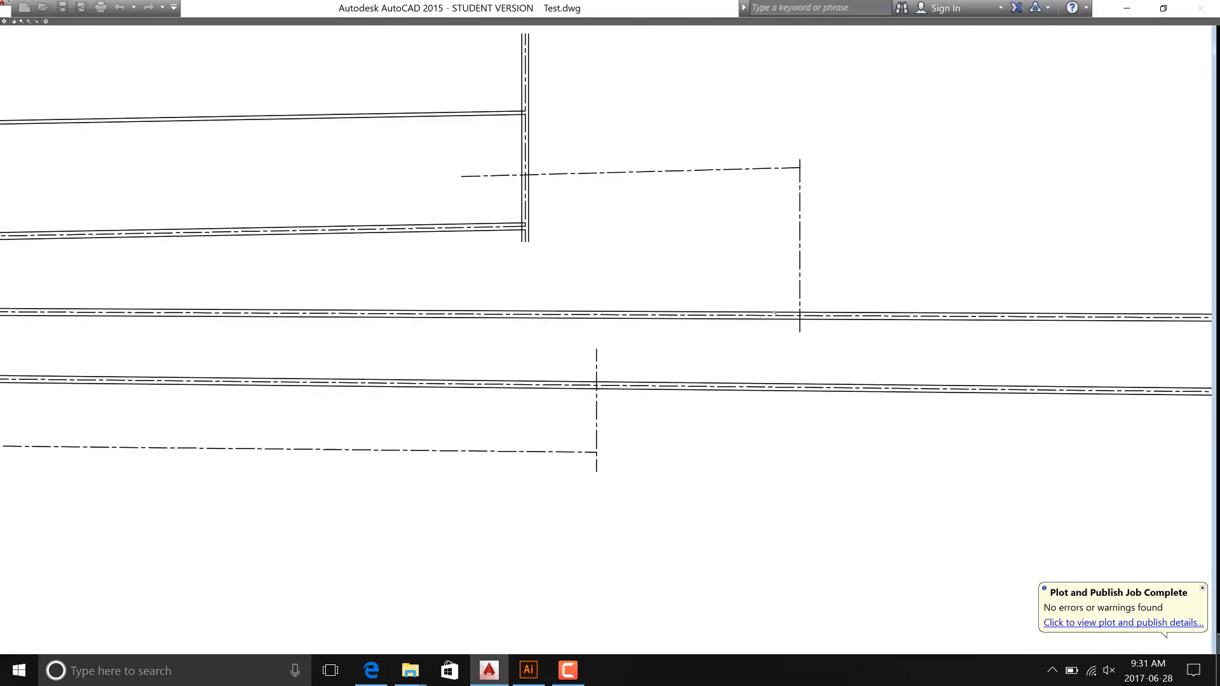
scroll(815, 307, up, 2)
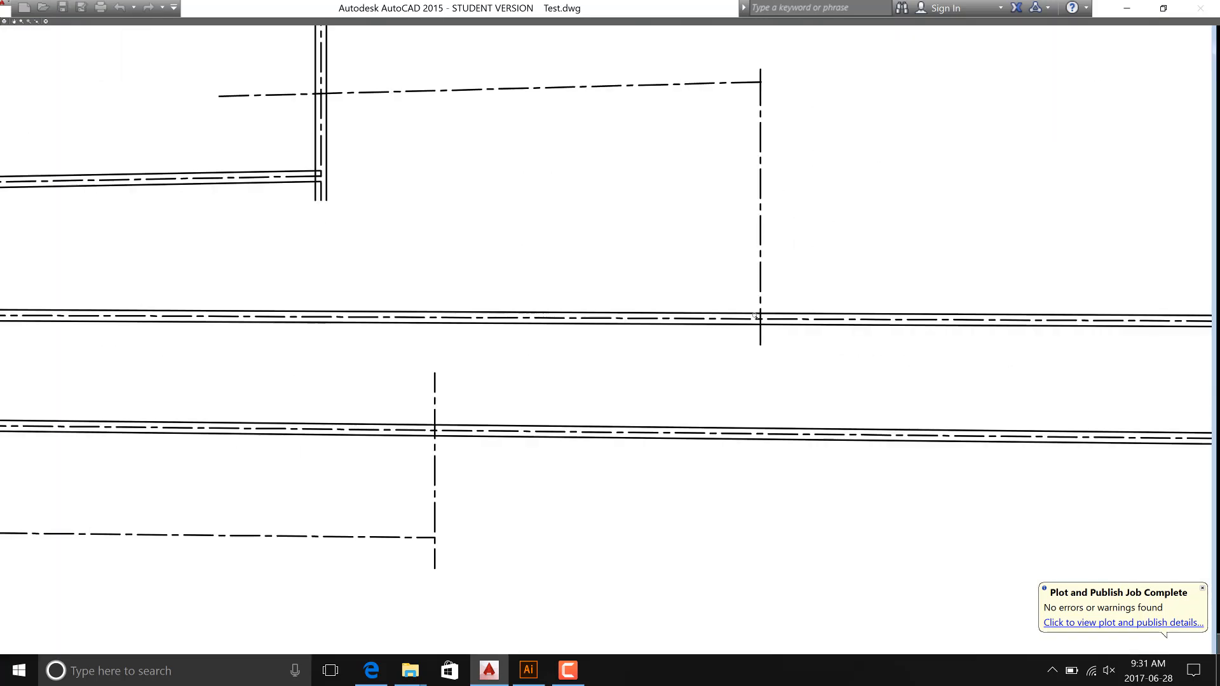
key(Escape)
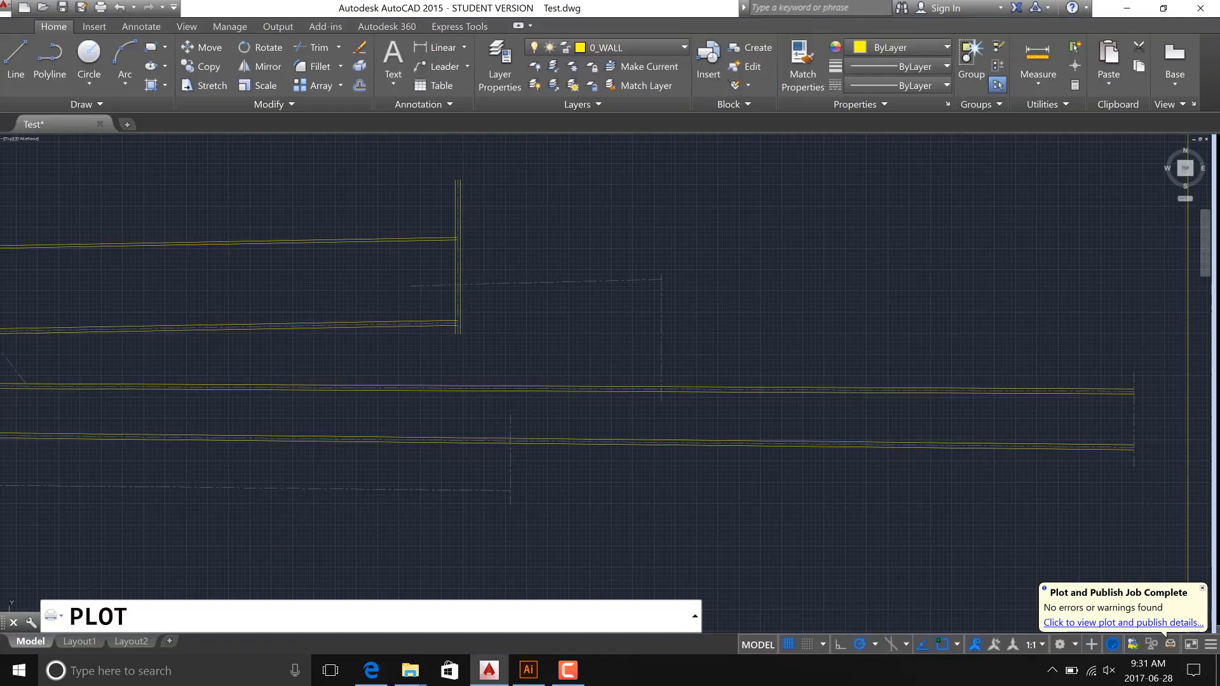
key(Escape)
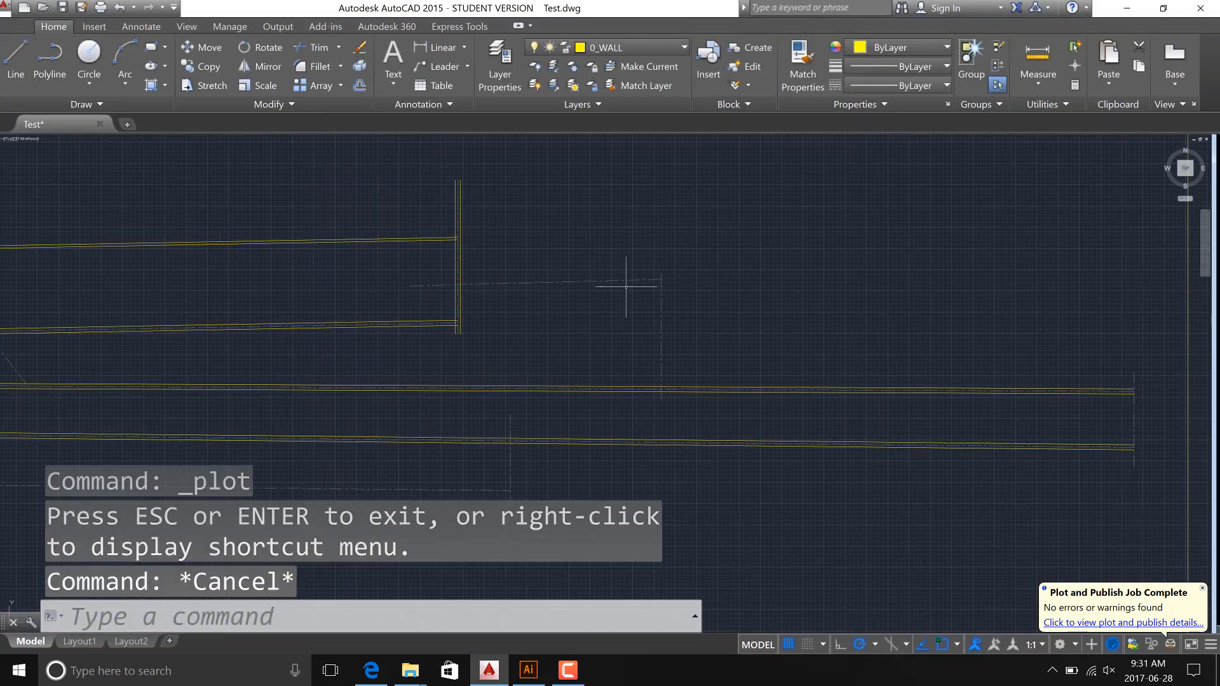
Create a new layer named EDGE in the layer properties.
text(la)
key(Return)
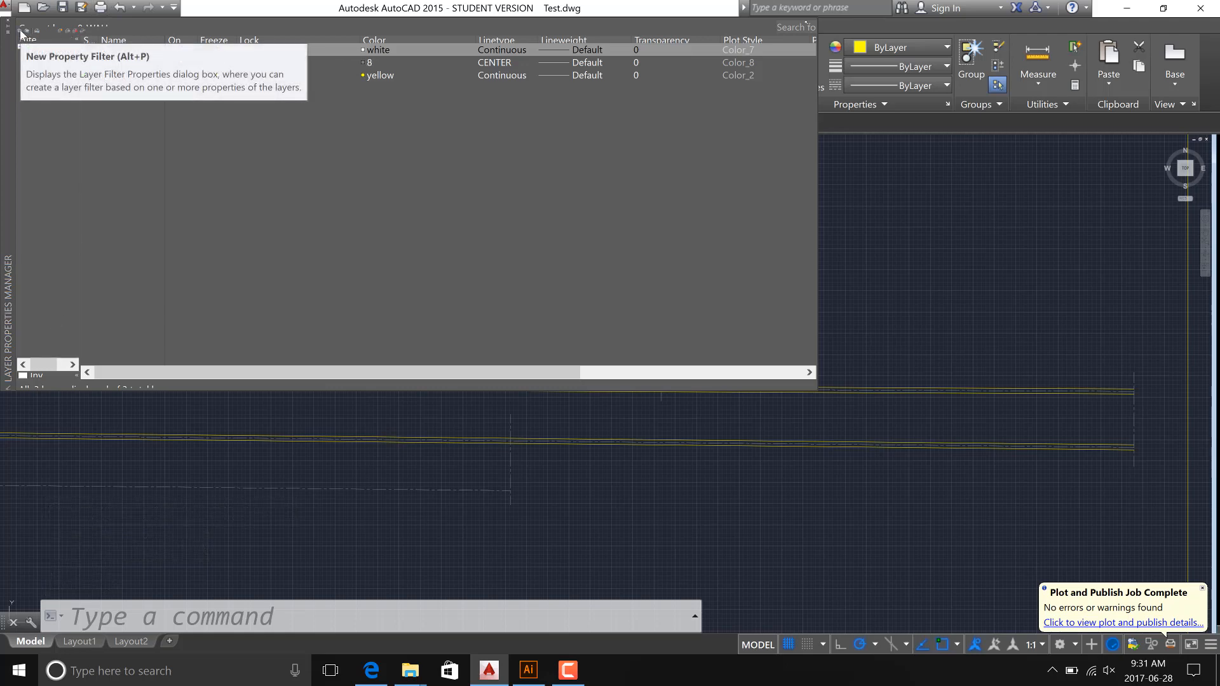
click(59, 30)
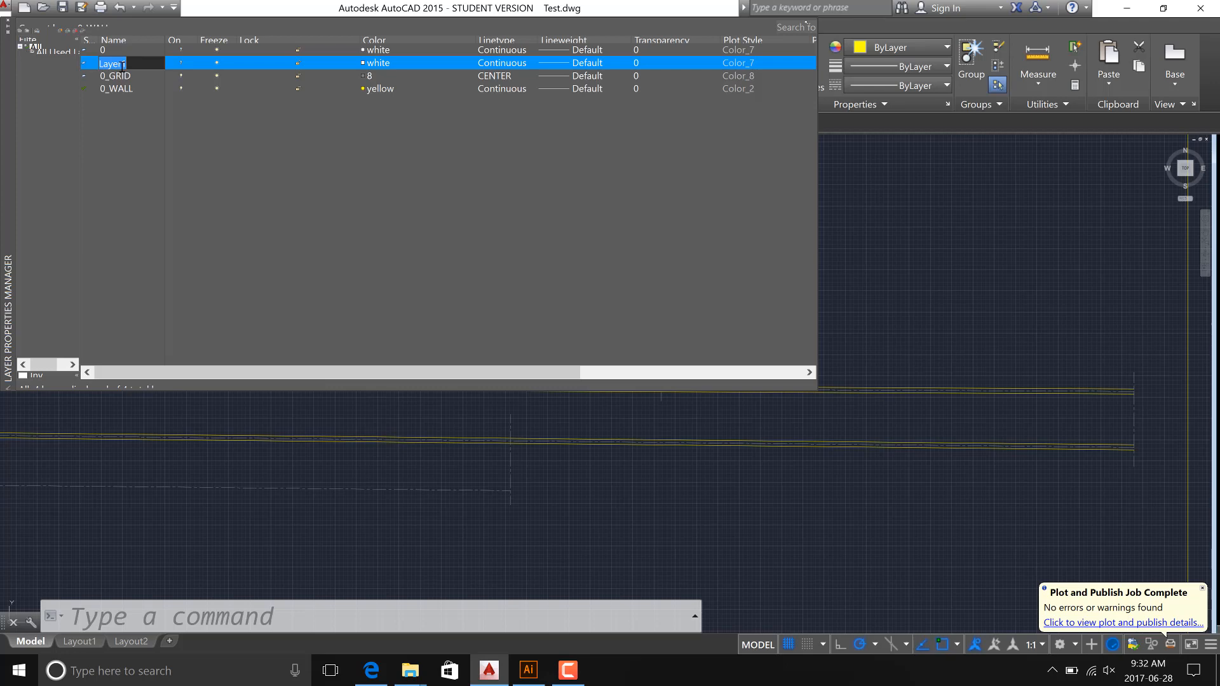
text(DO)
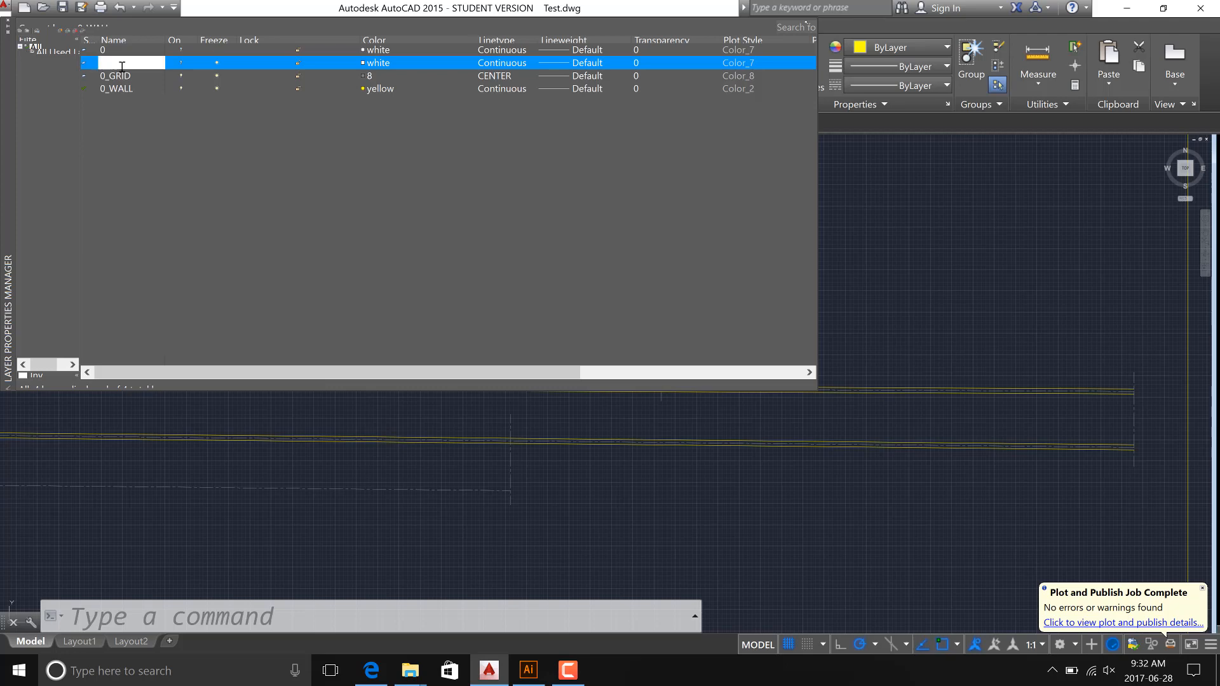
Rename the 0_GRID layer as GRID.
click(122, 76)
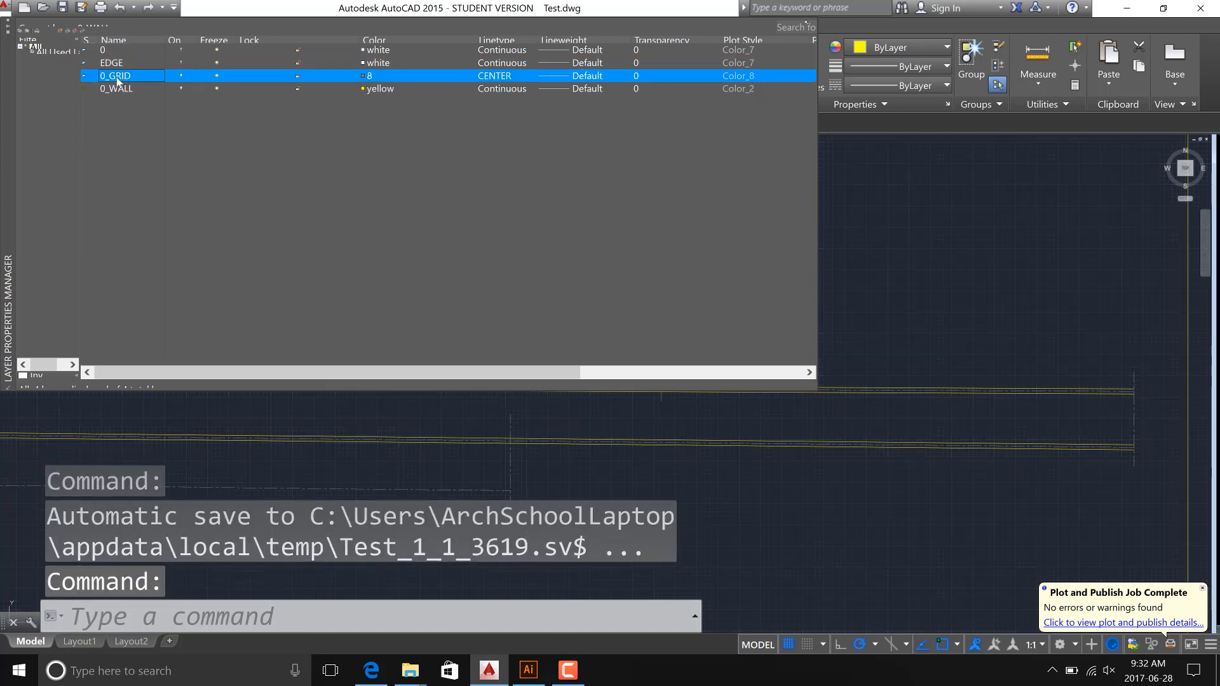
click(118, 81)
click(95, 81)
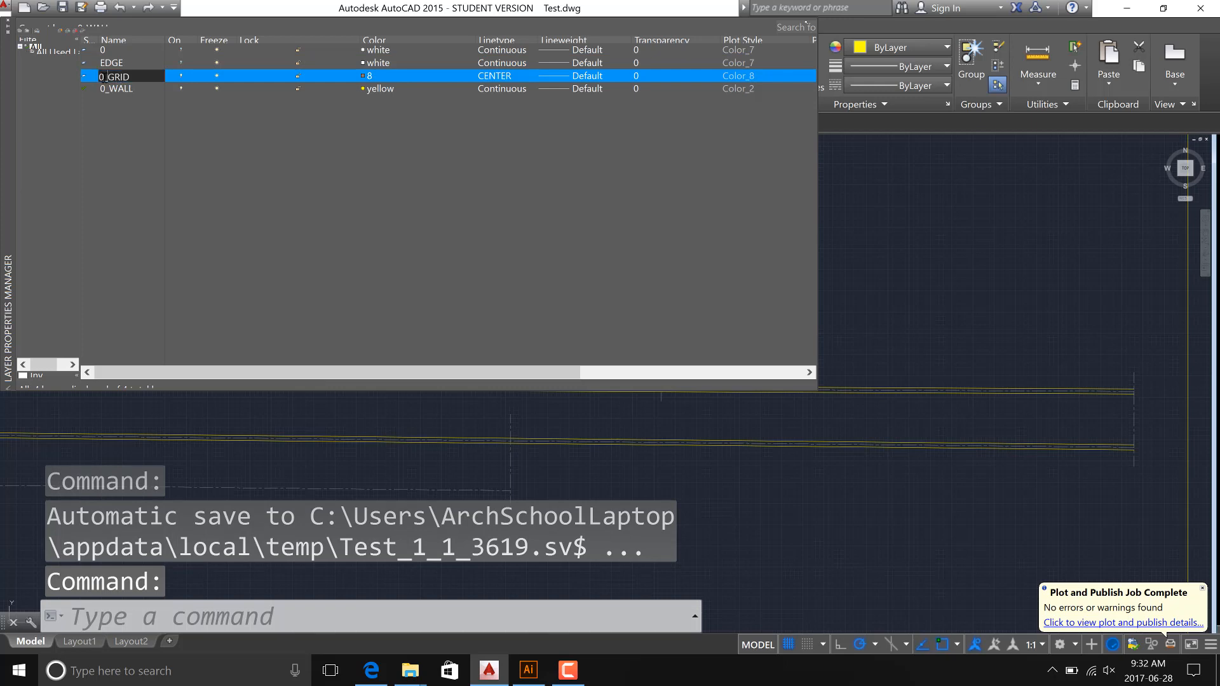
key(Delete)
key(Delete)
Rename the 0_WALL layer as WALL.
click(108, 88)
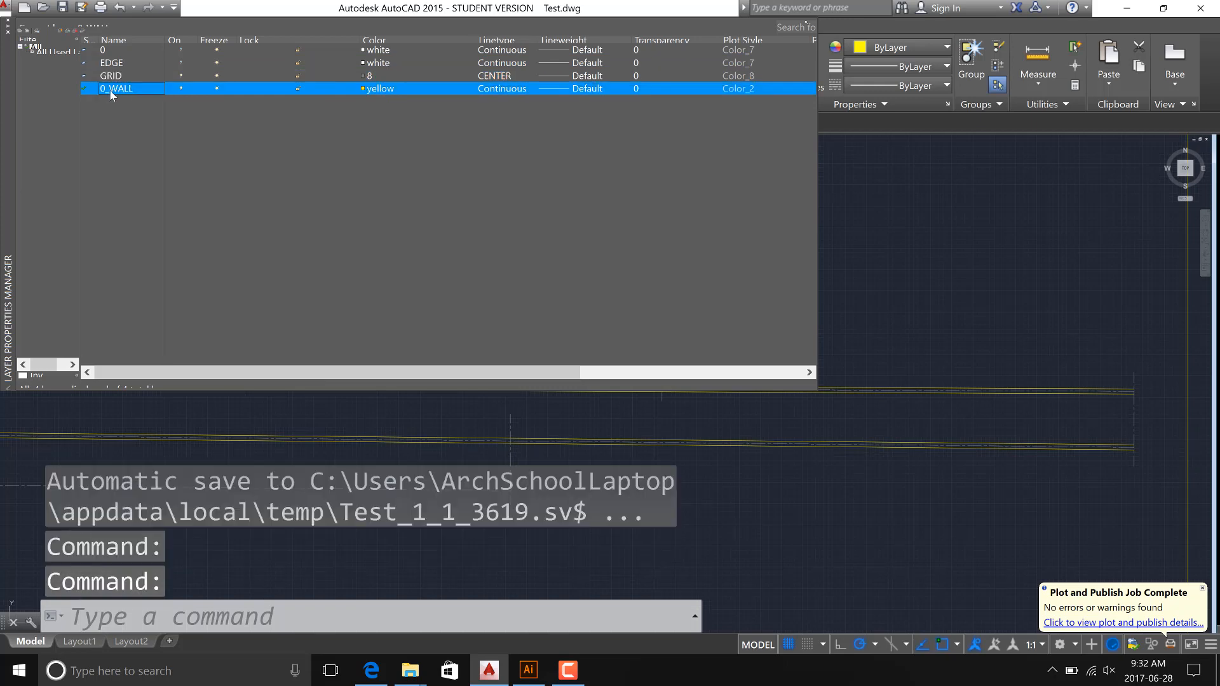
click(110, 91)
drag(110, 91, 97, 91)
key(BackSpace)
click(125, 80)
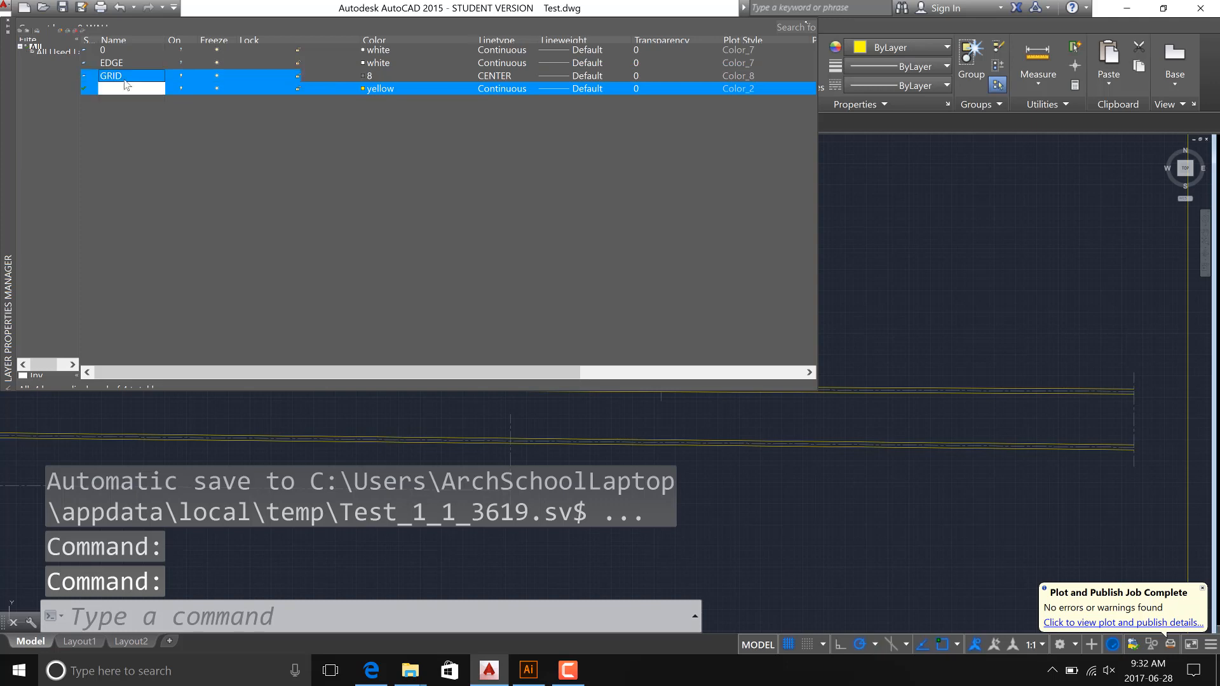
Set the EDGE layer's color to green (index color 3).
click(115, 63)
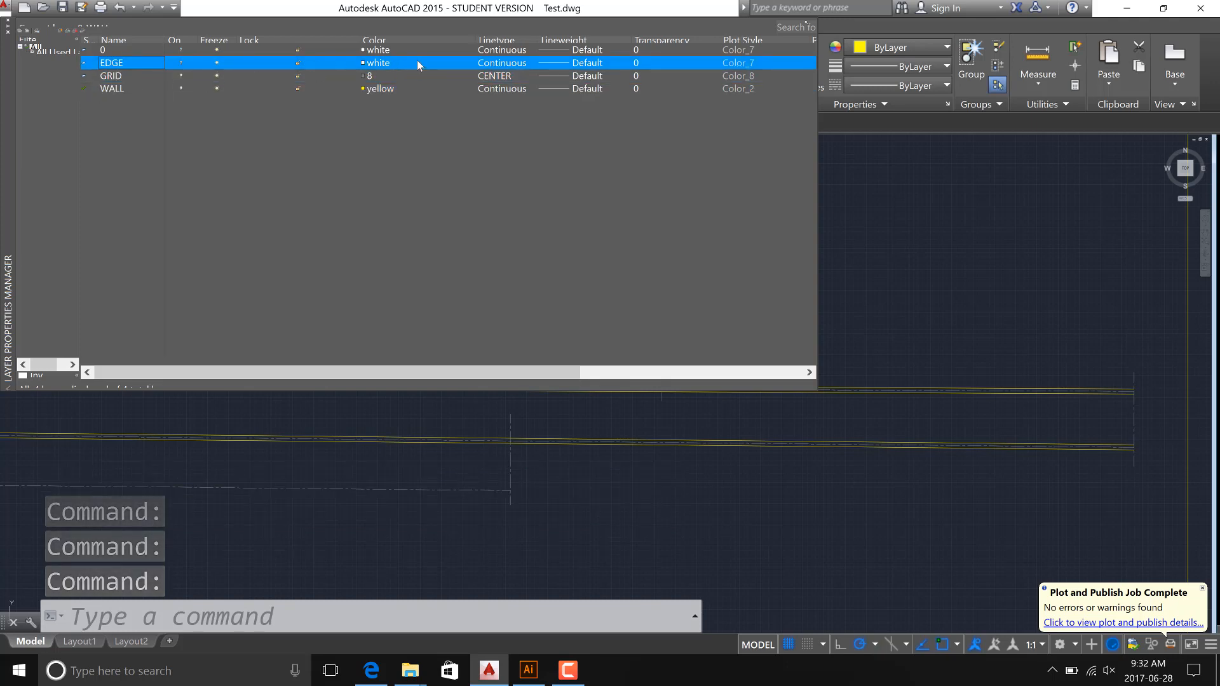
click(379, 64)
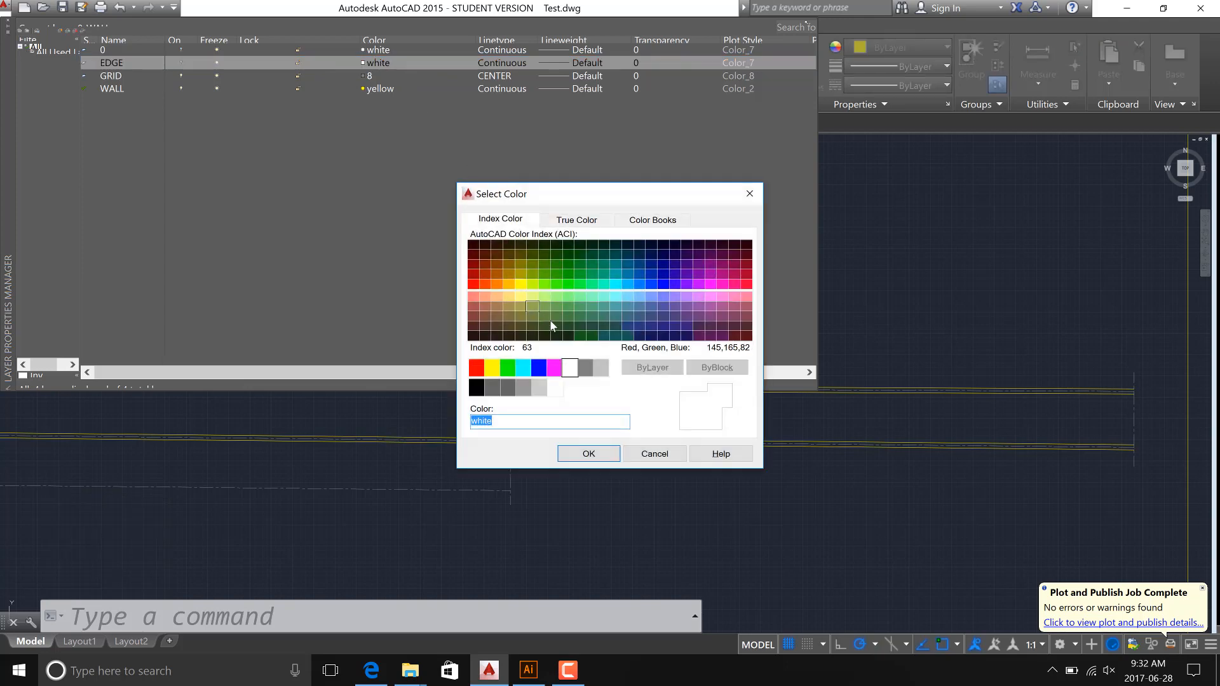
click(508, 368)
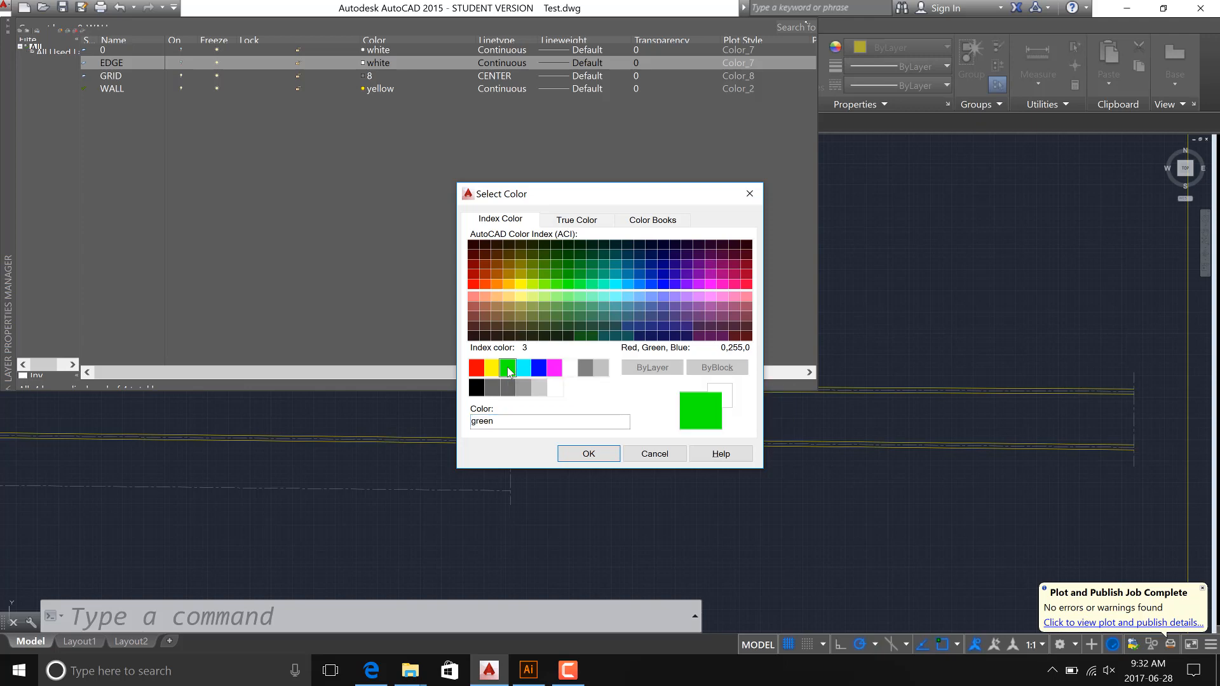
click(589, 453)
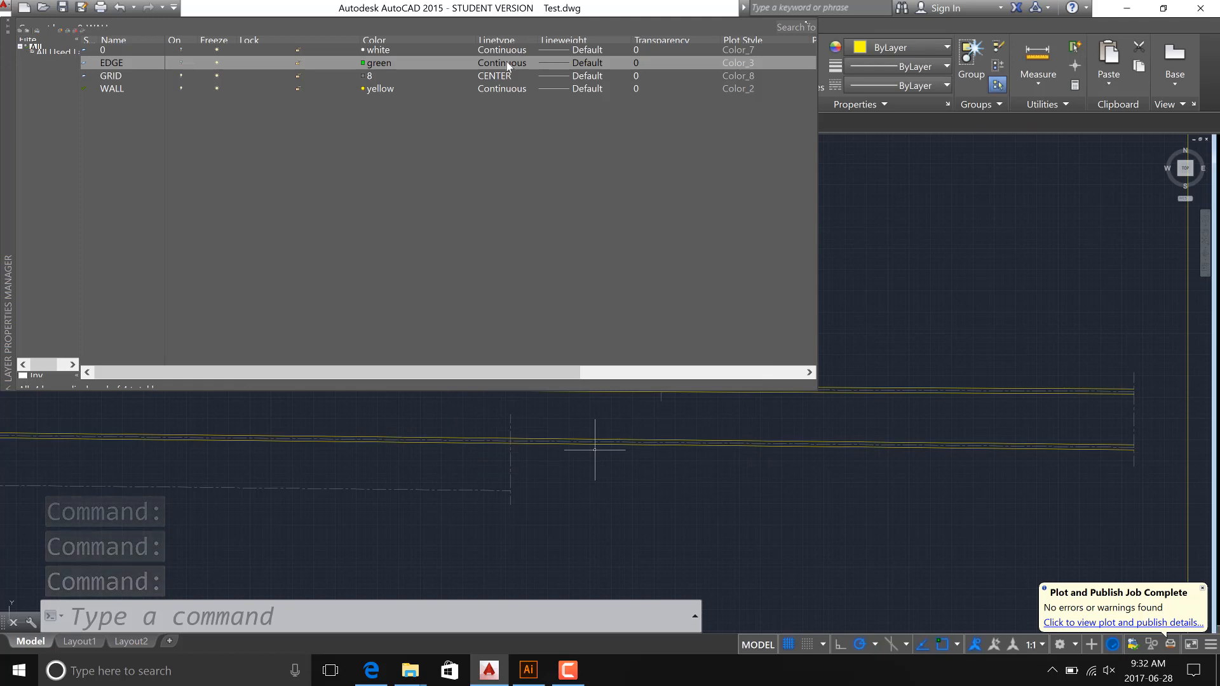
Create a new layer named OVHD below the EDGE layer.
click(59, 29)
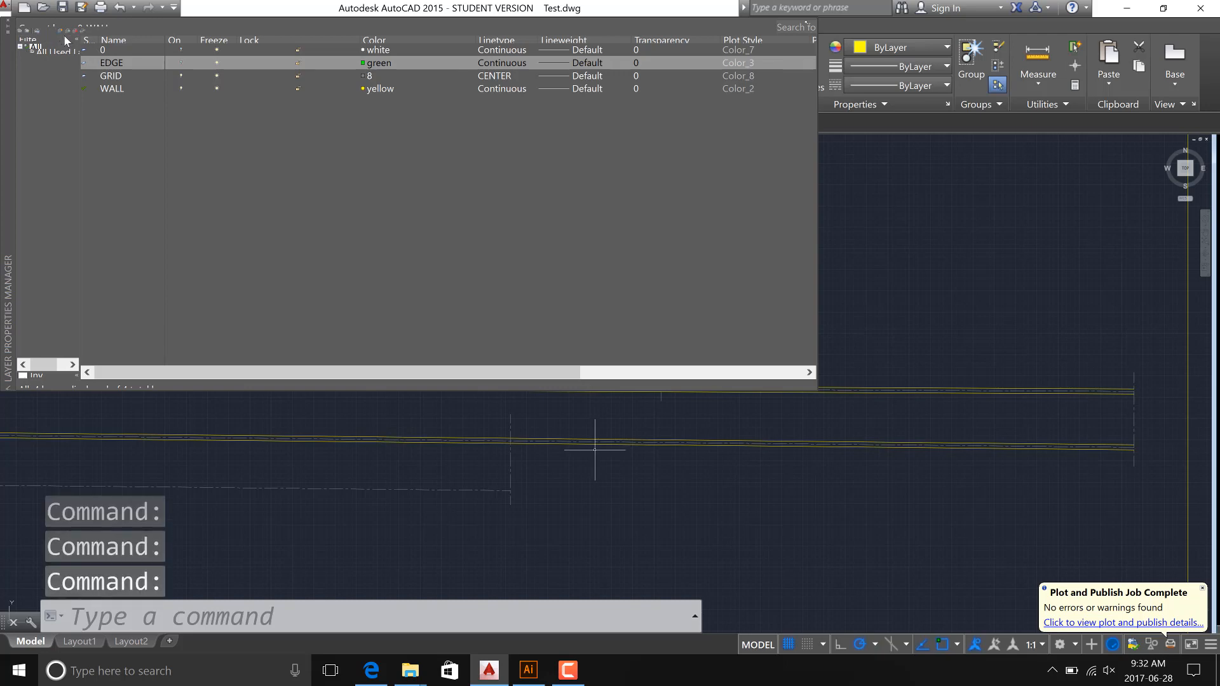
text(o)
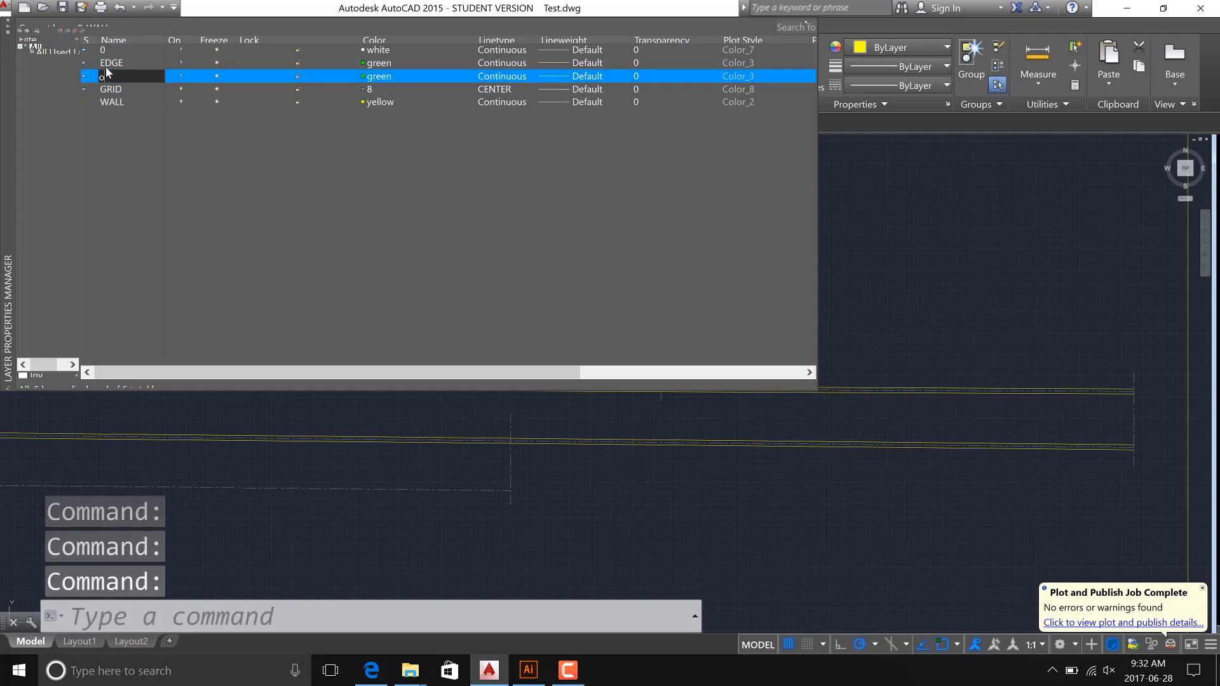
key(BackSpace)
key(BackSpace)
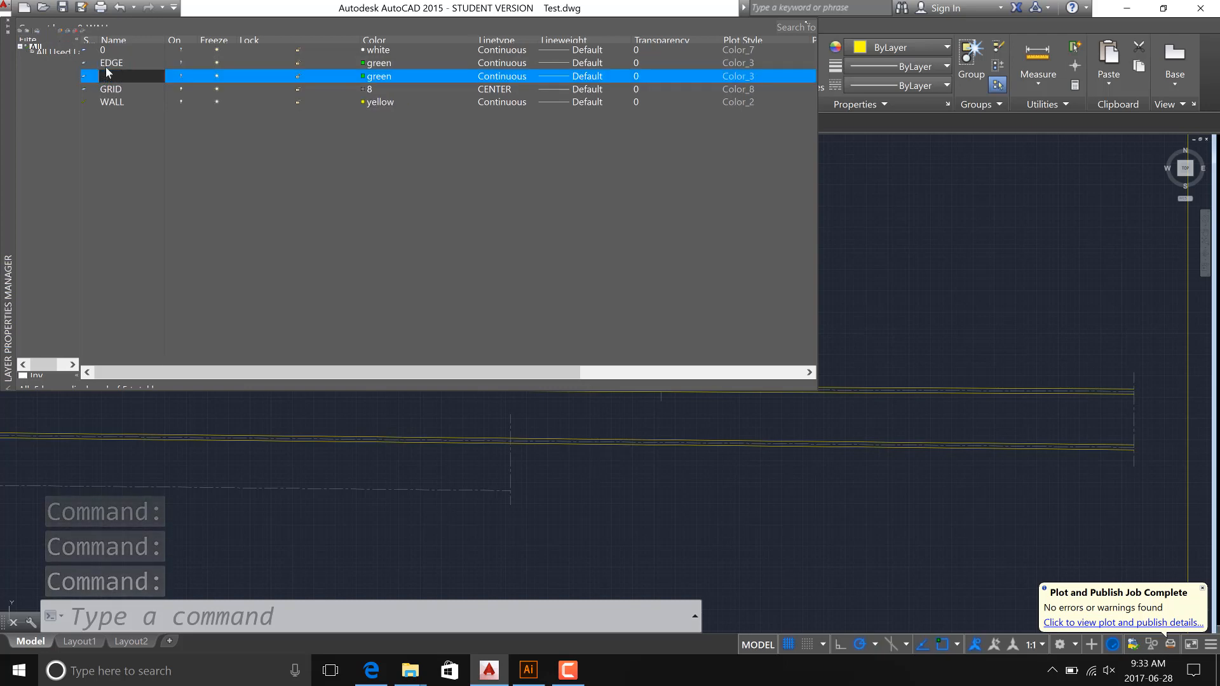
text(OV)
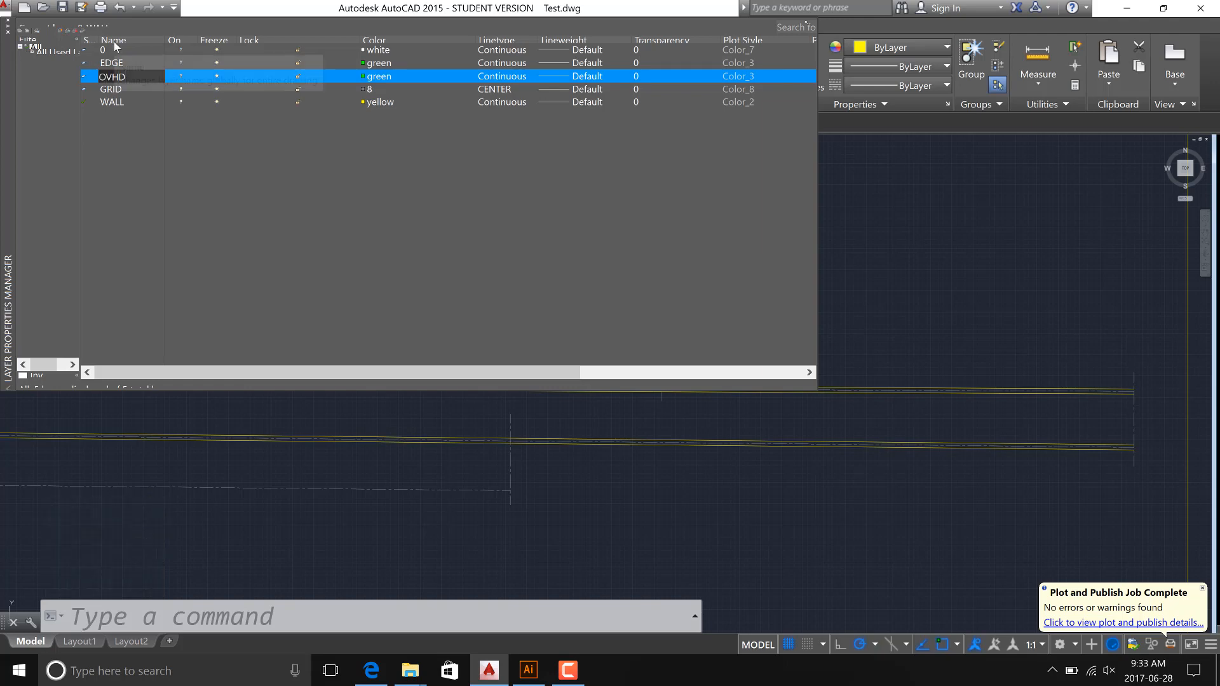
text(HD)
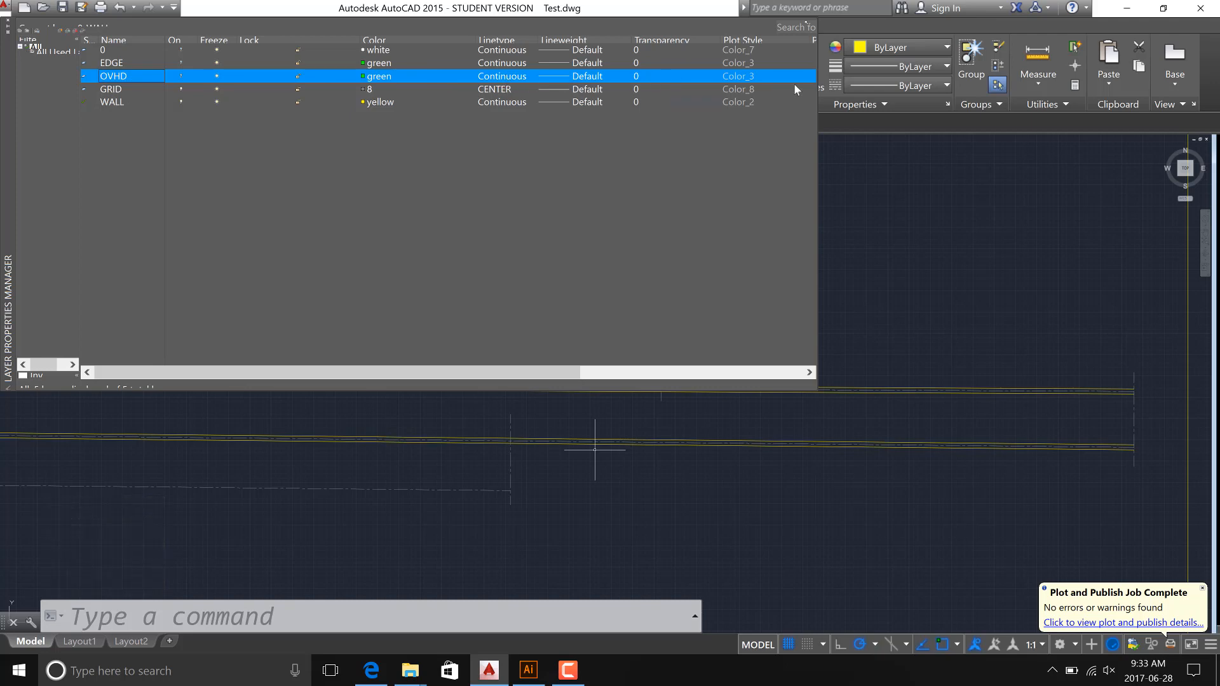
Load the DASHED linetype from acadiso.lin while choosing the OVHD layer's linetype.
click(498, 77)
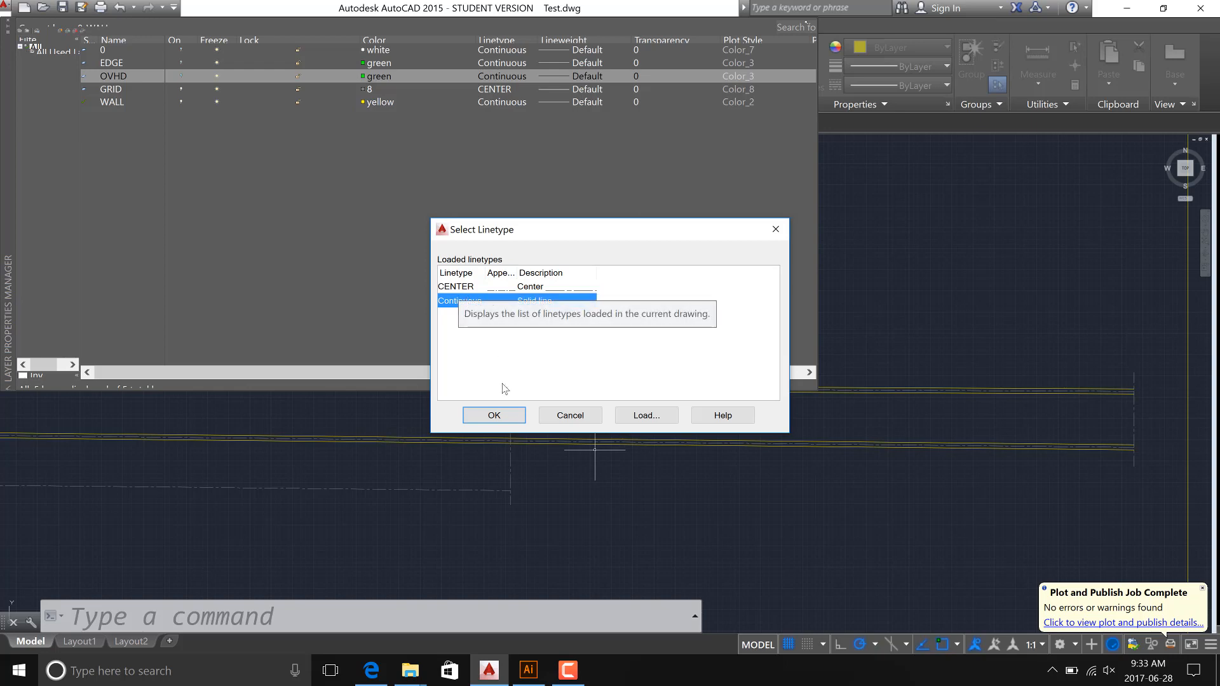
click(641, 415)
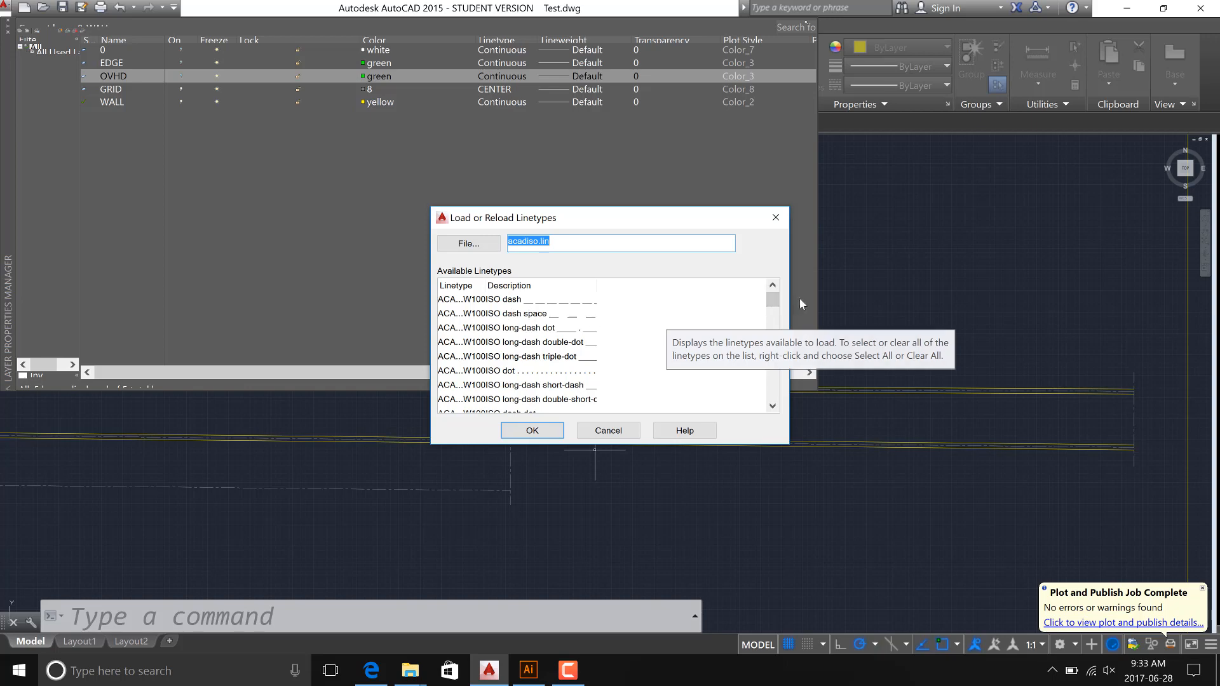
drag(772, 299, 781, 346)
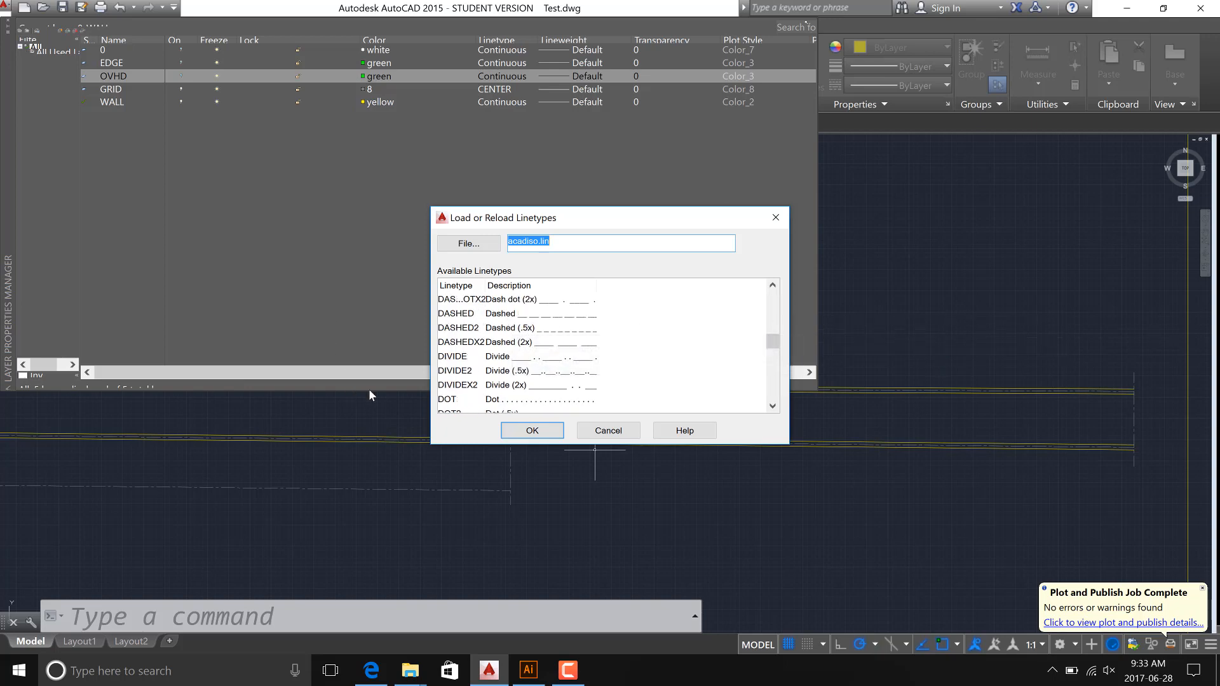
click(772, 407)
click(772, 406)
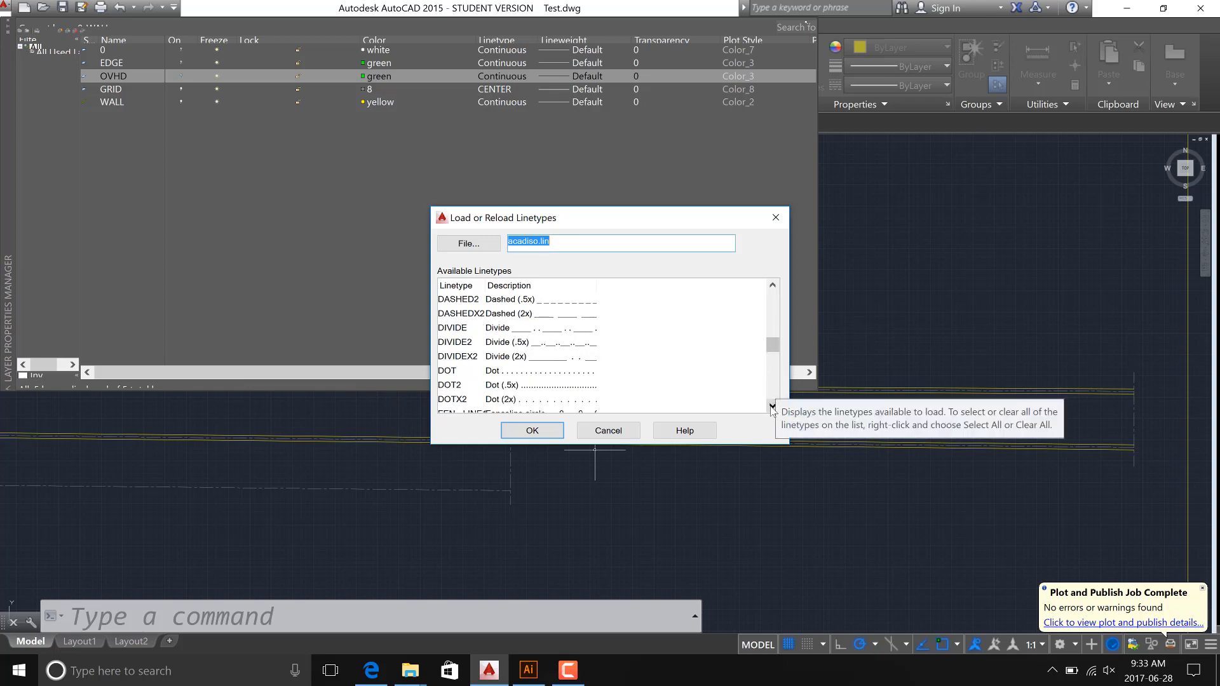
click(772, 407)
click(772, 407)
click(772, 406)
click(772, 407)
drag(773, 353, 773, 342)
click(456, 328)
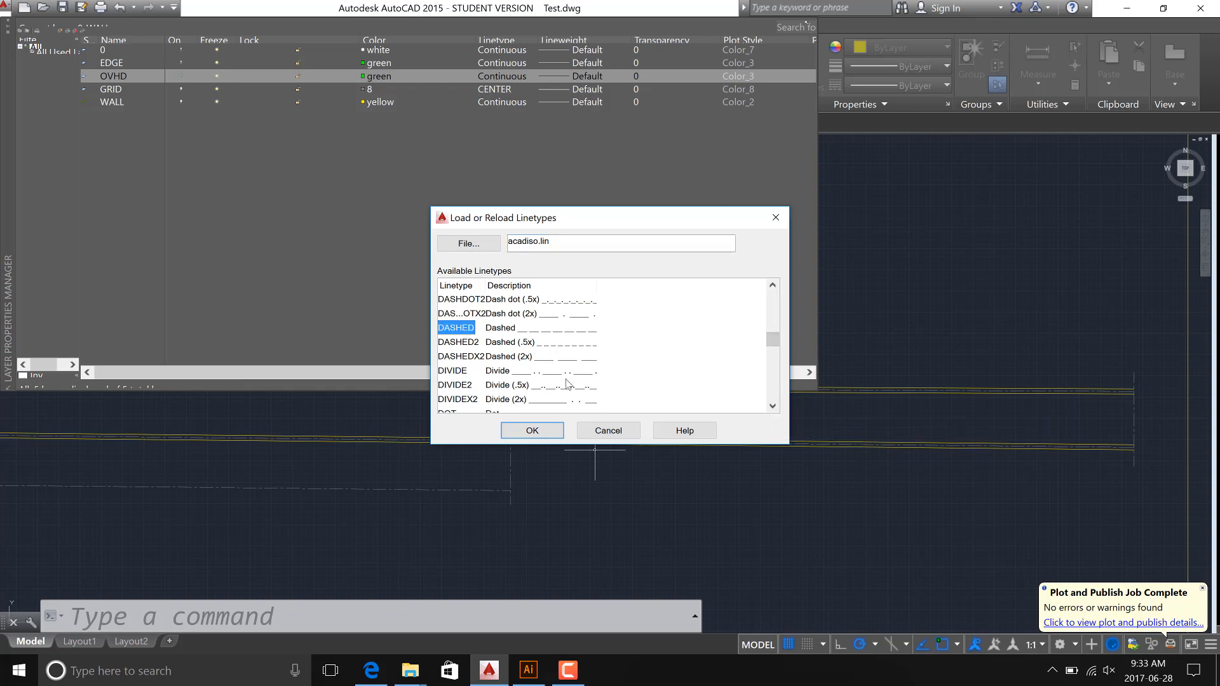
click(532, 430)
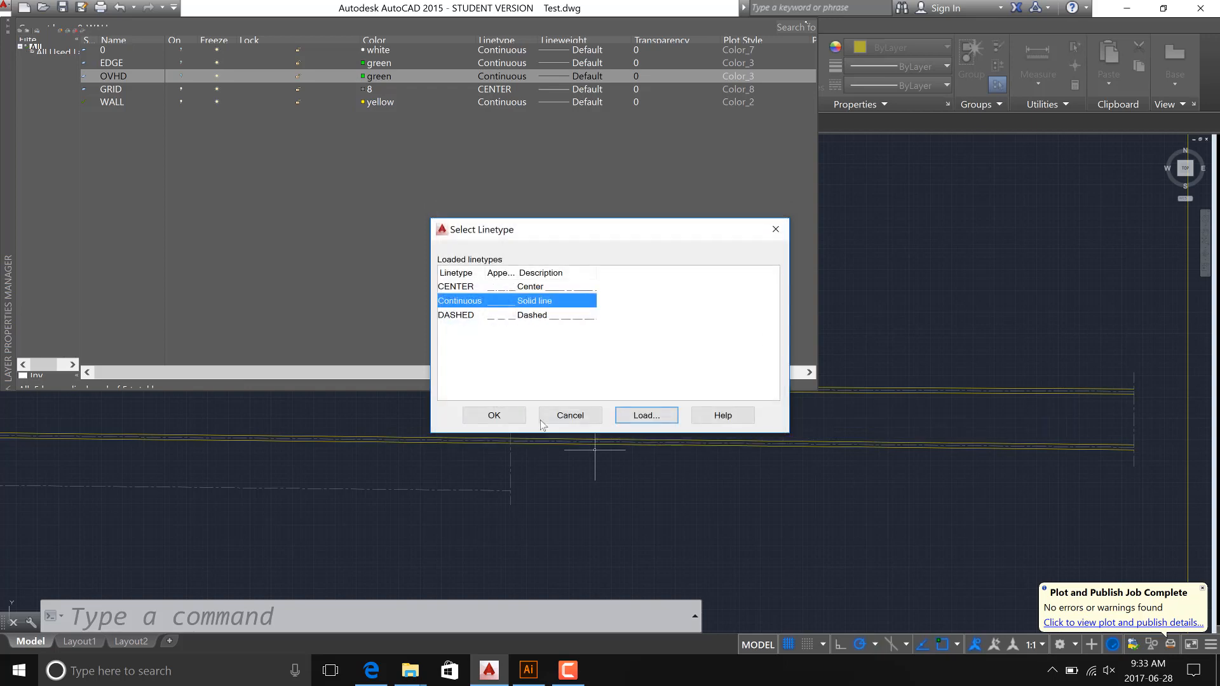
Assign the DASHED linetype to the OVHD layer.
click(480, 288)
click(471, 316)
click(497, 415)
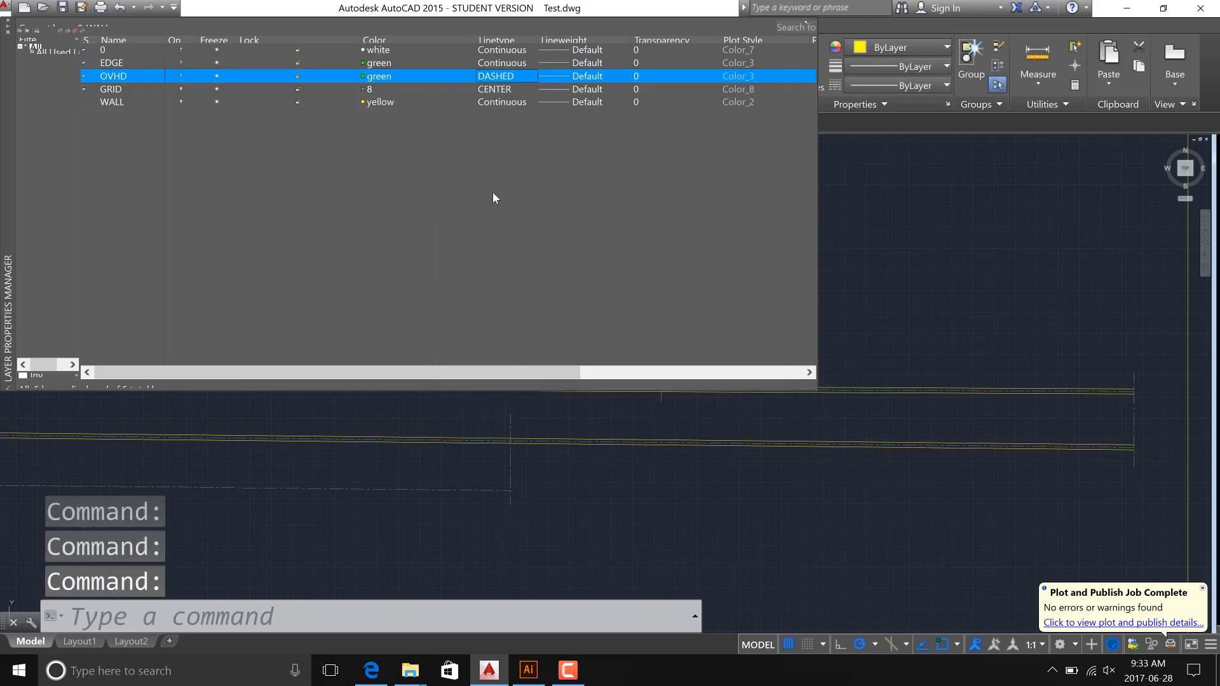
click(60, 29)
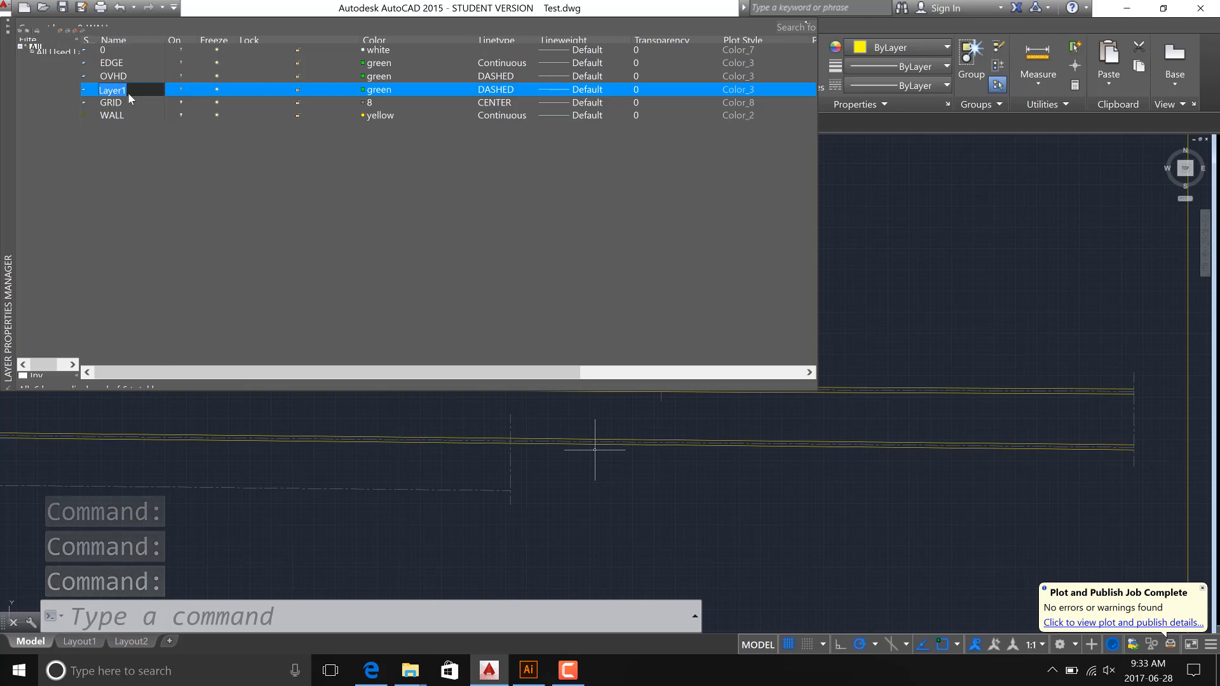
click(149, 158)
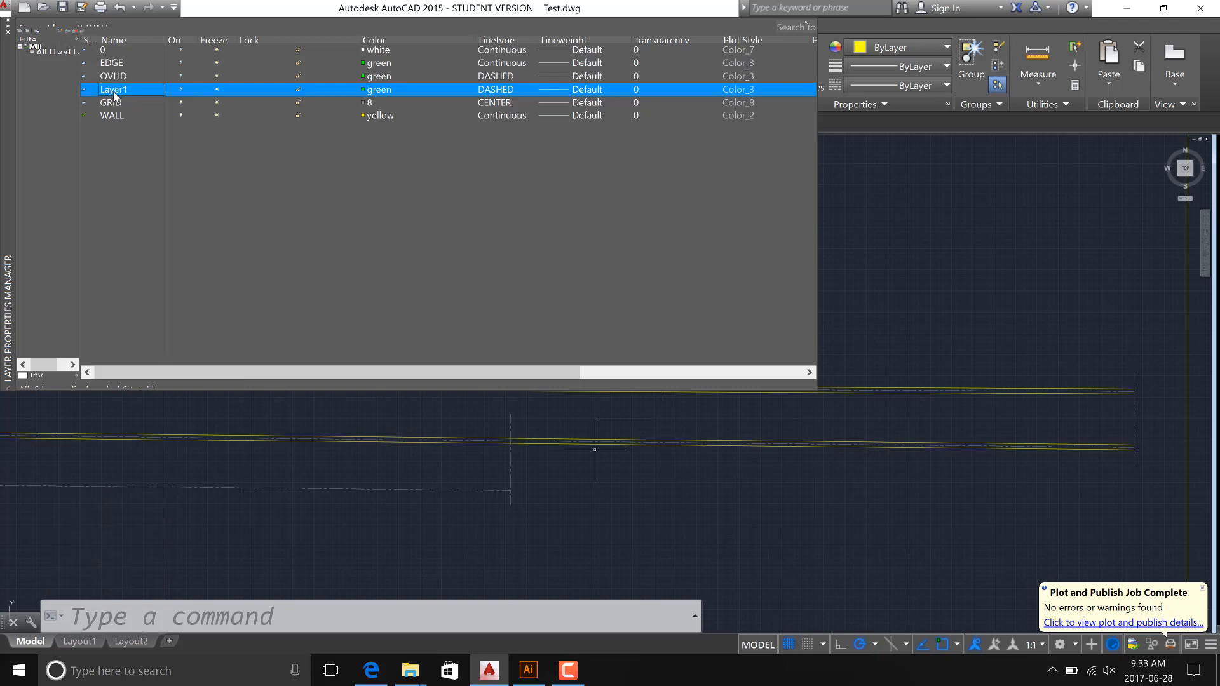
key(Delete)
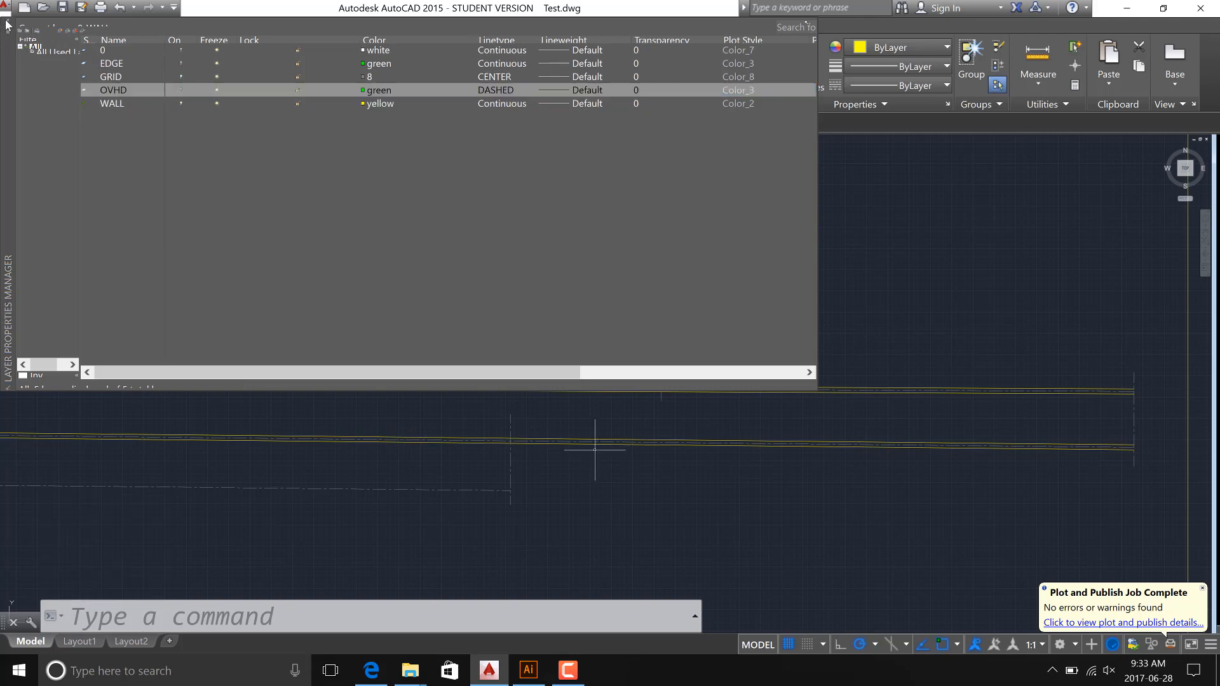
click(7, 23)
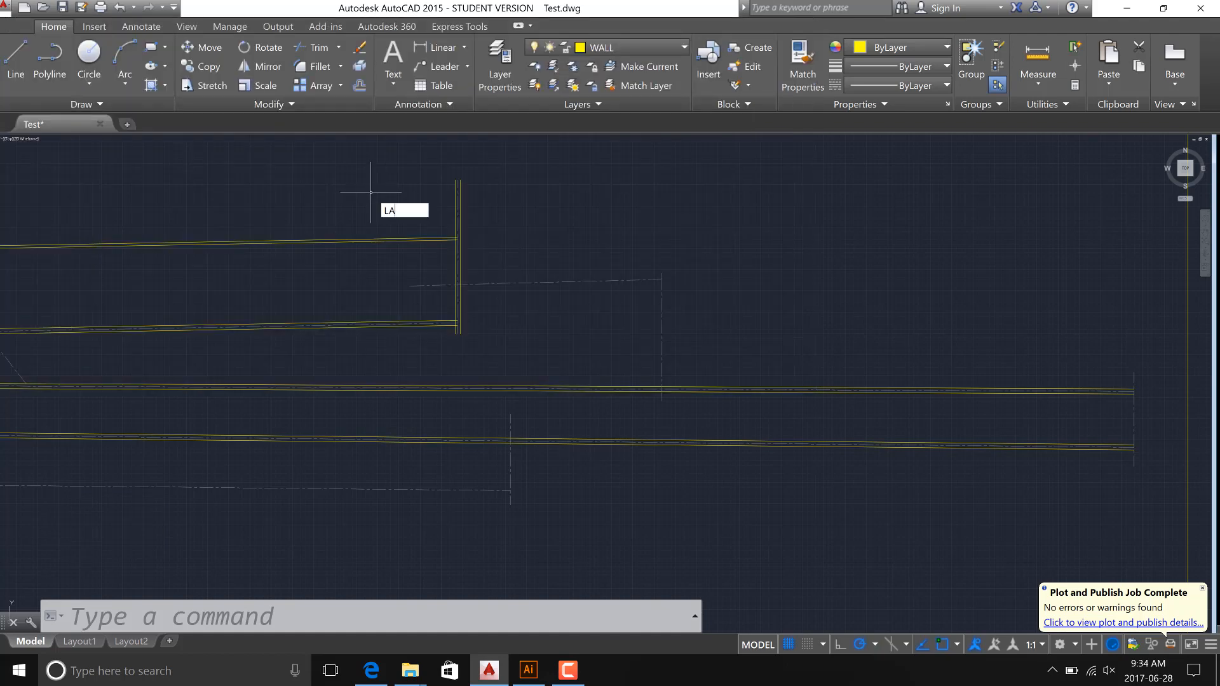
Reopen the layer properties, set the OVHD layer's color to white, and close the layer manager.
key(Return)
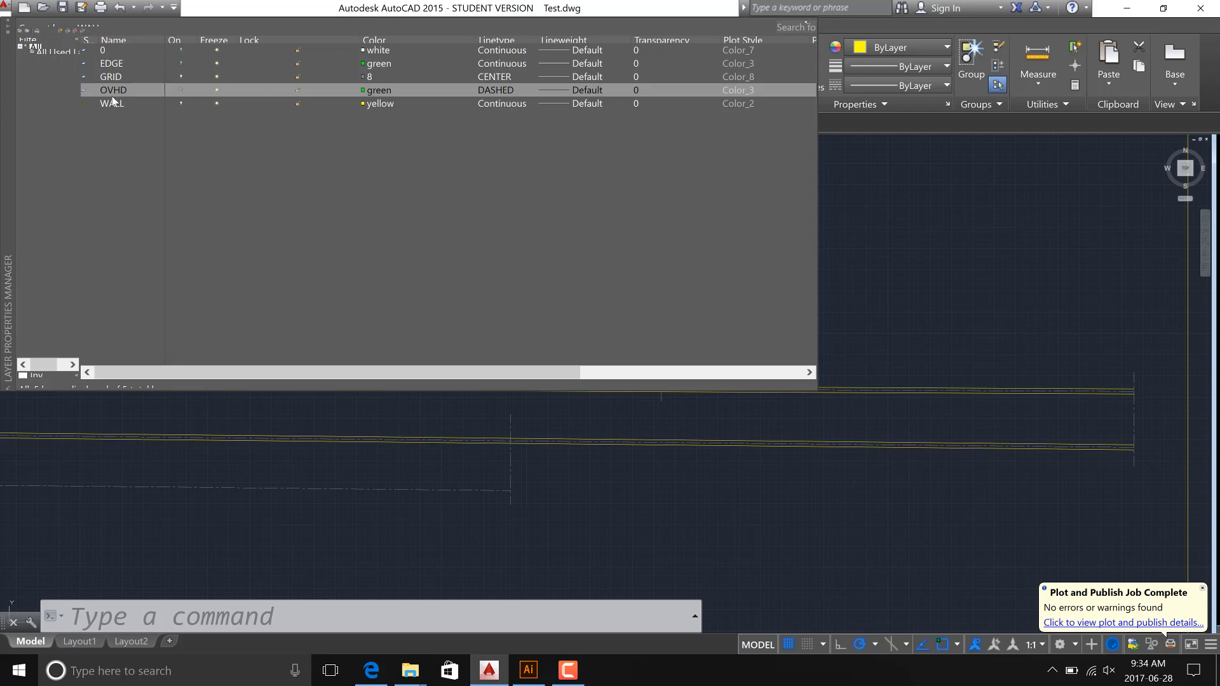
click(378, 90)
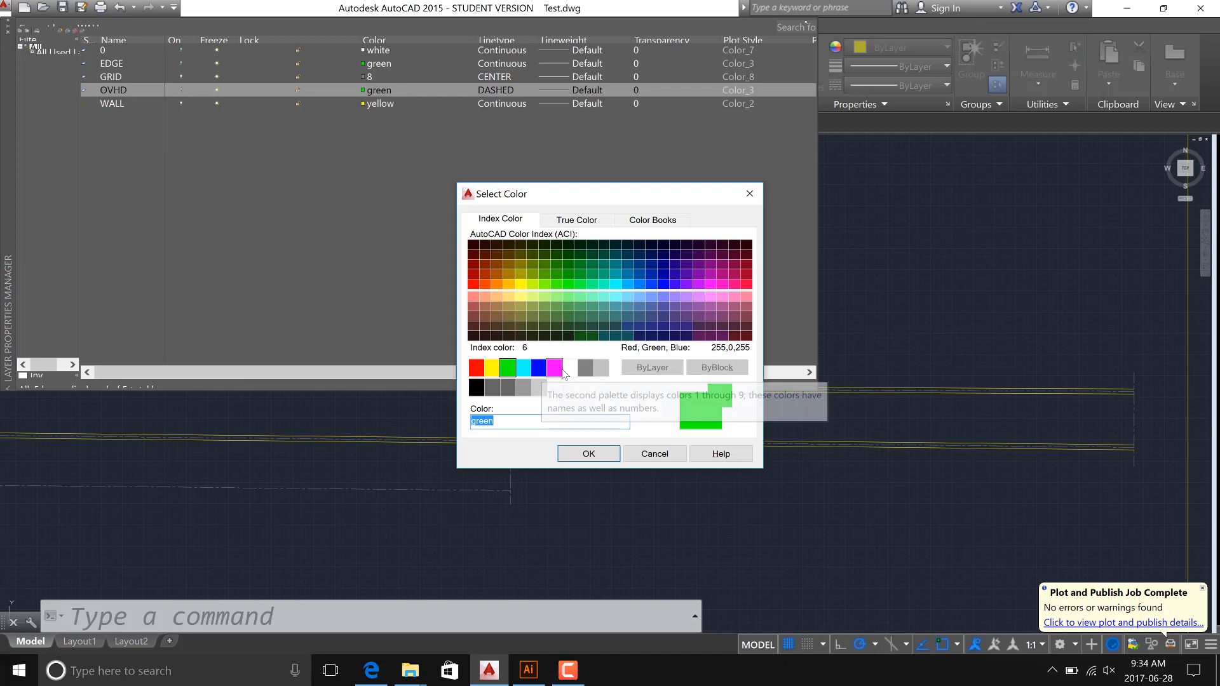
click(570, 367)
click(571, 456)
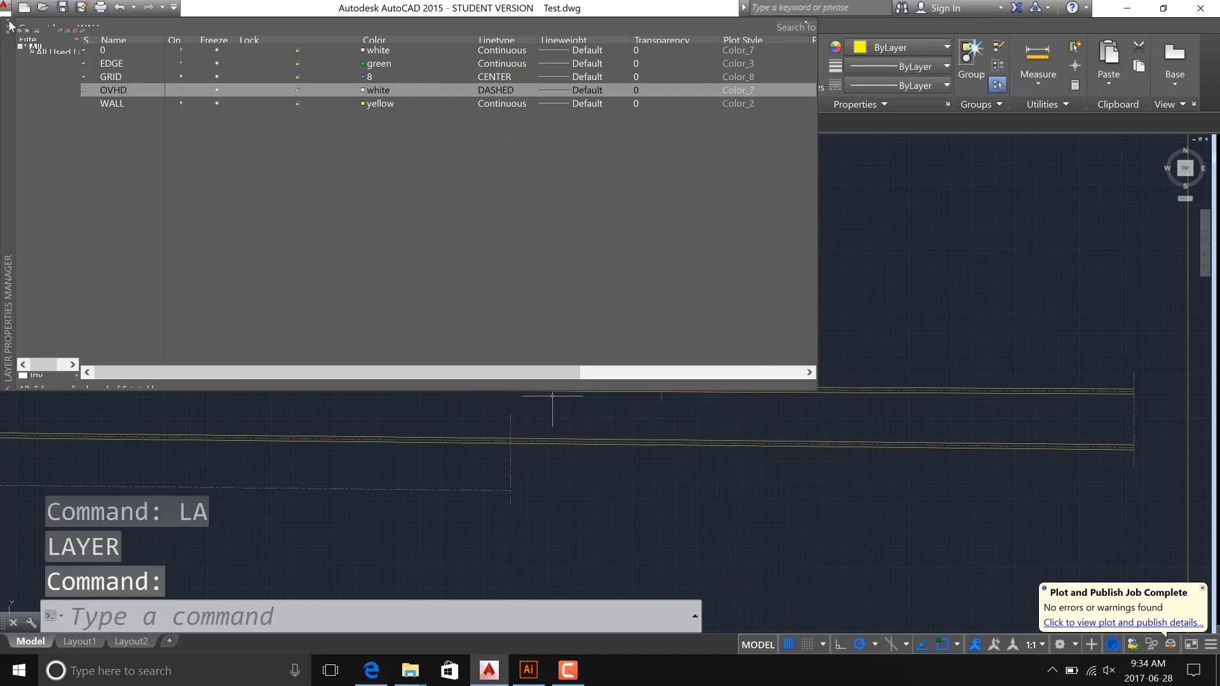
click(9, 24)
click(365, 209)
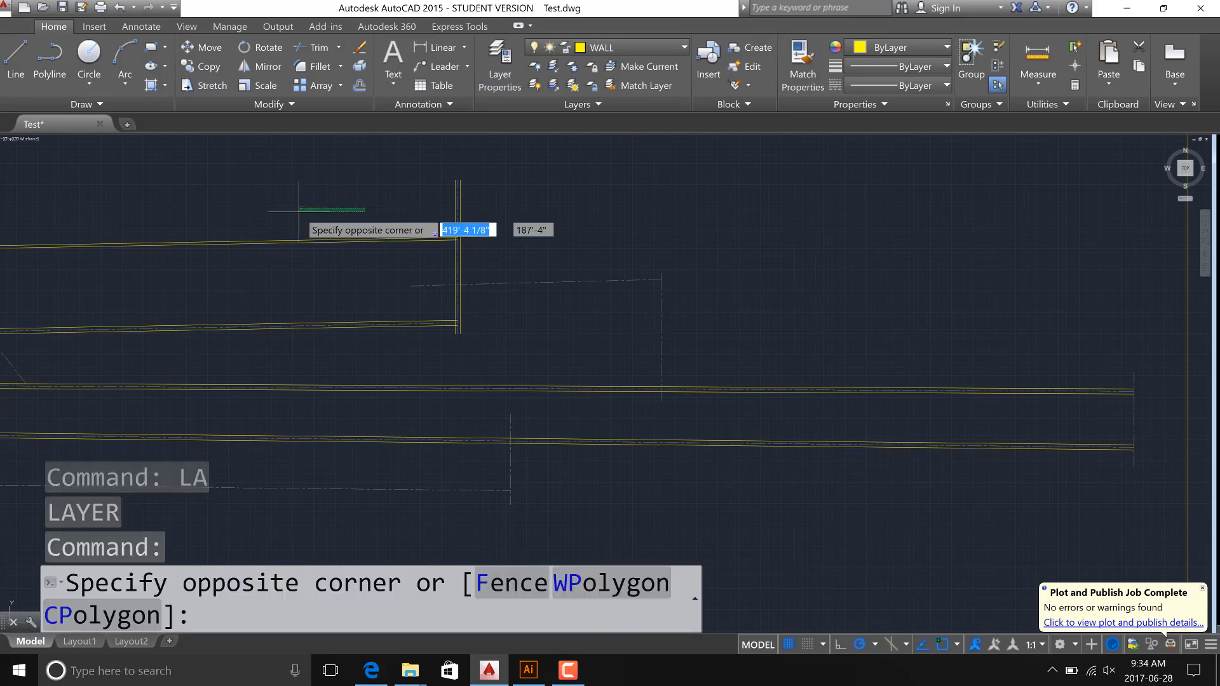
click(298, 211)
Open the program options and set the crosshair size to 100 in the display settings.
scroll(842, 327, down, 3)
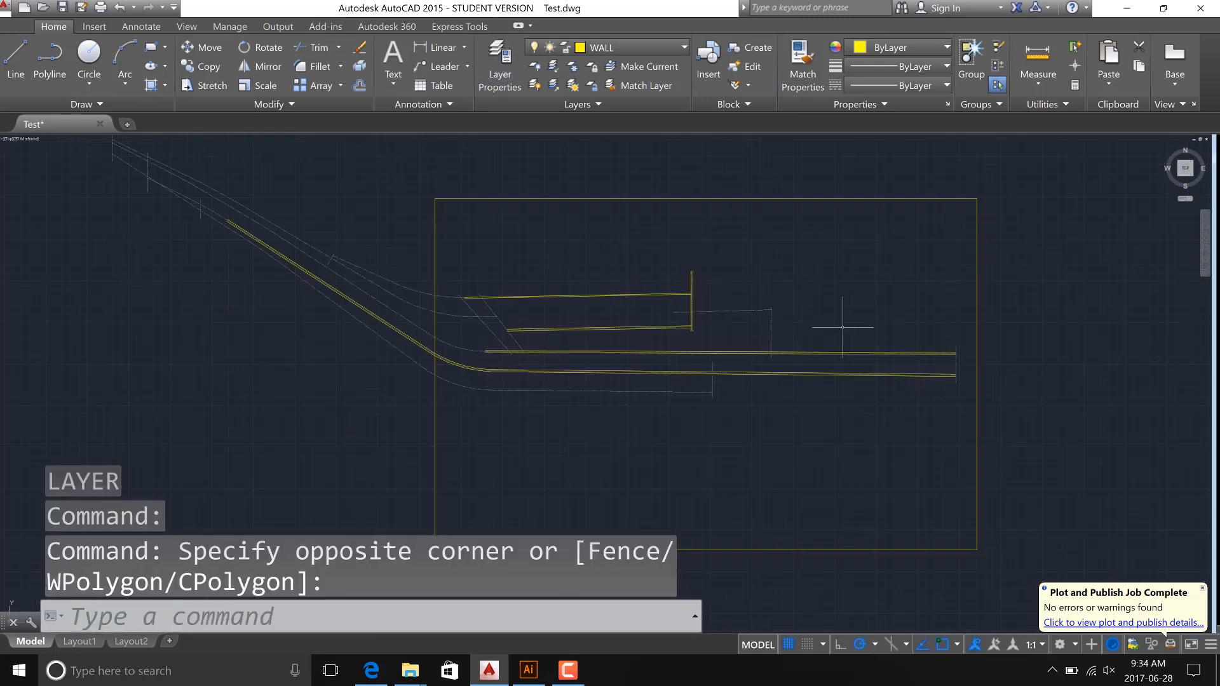
text(opt)
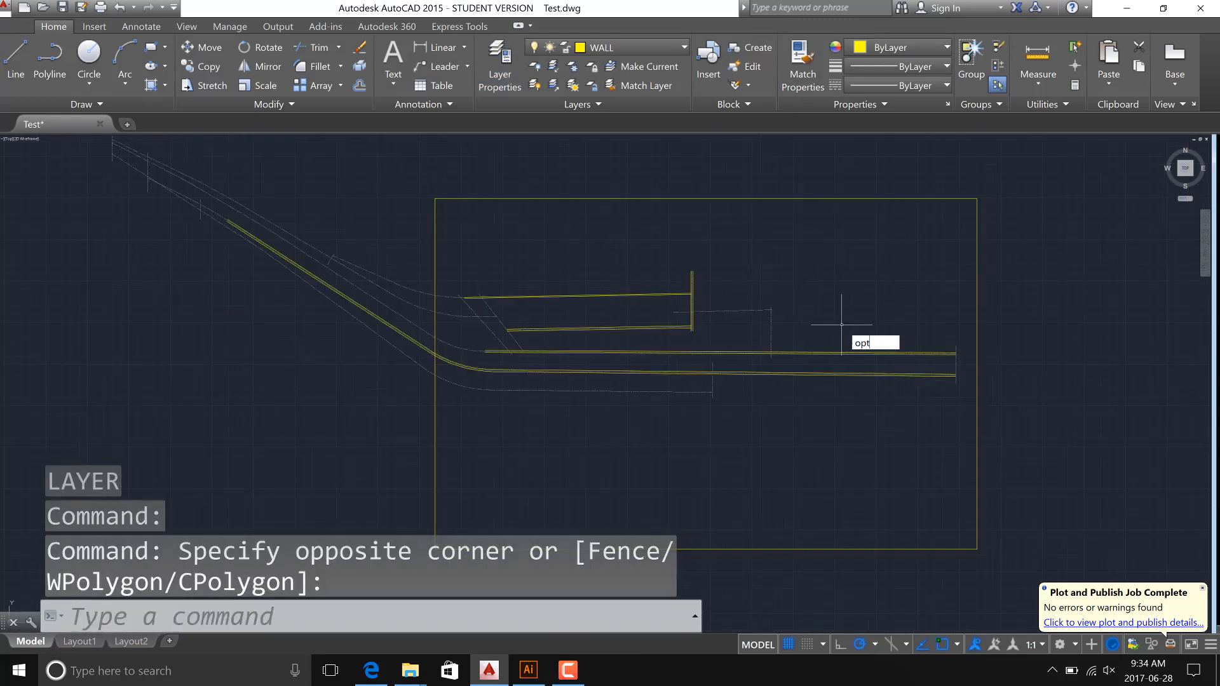
text(ions)
key(Return)
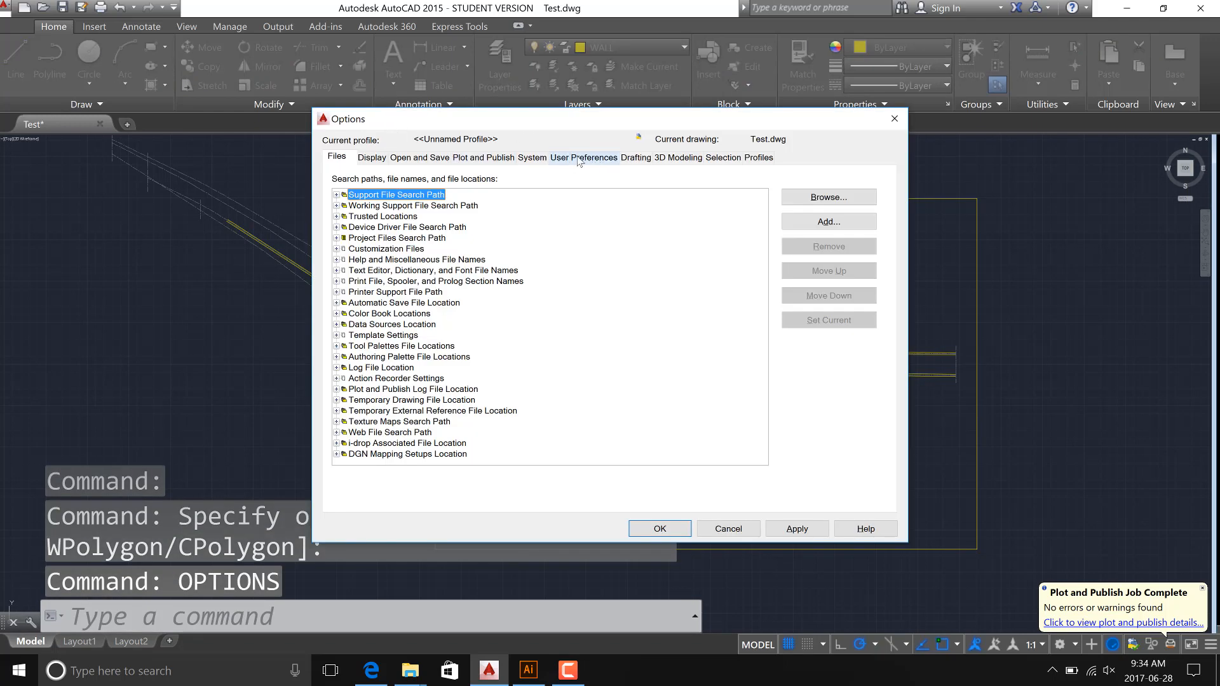
click(373, 158)
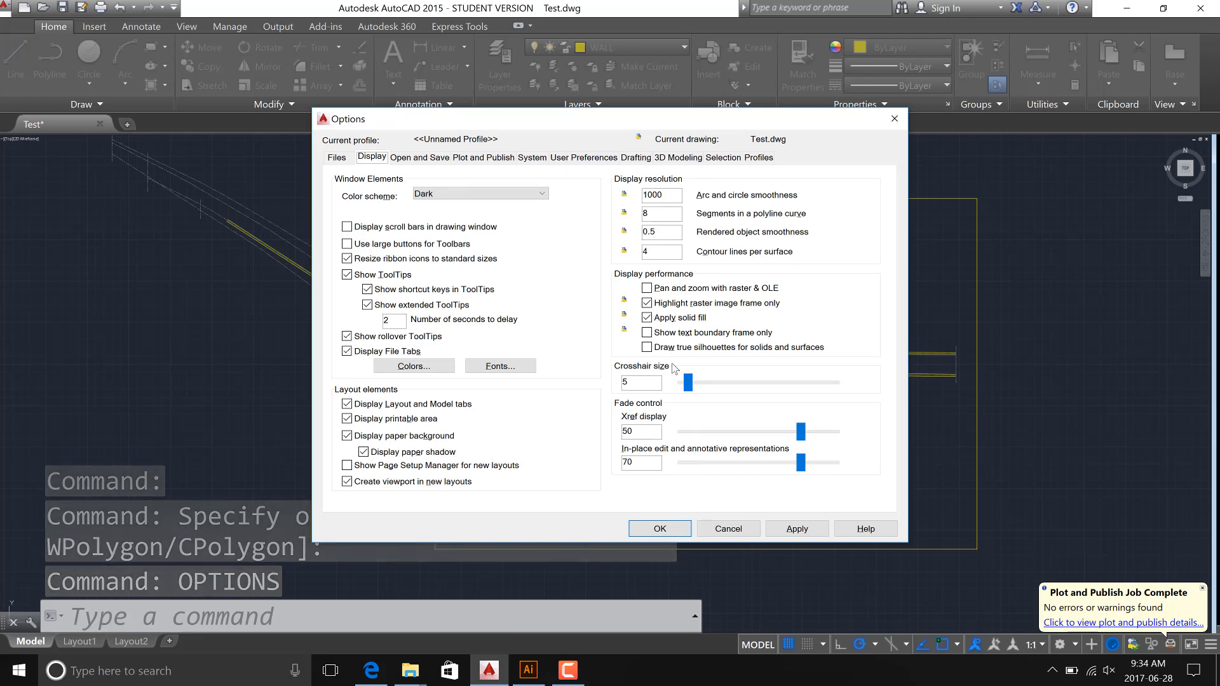
drag(687, 382, 853, 395)
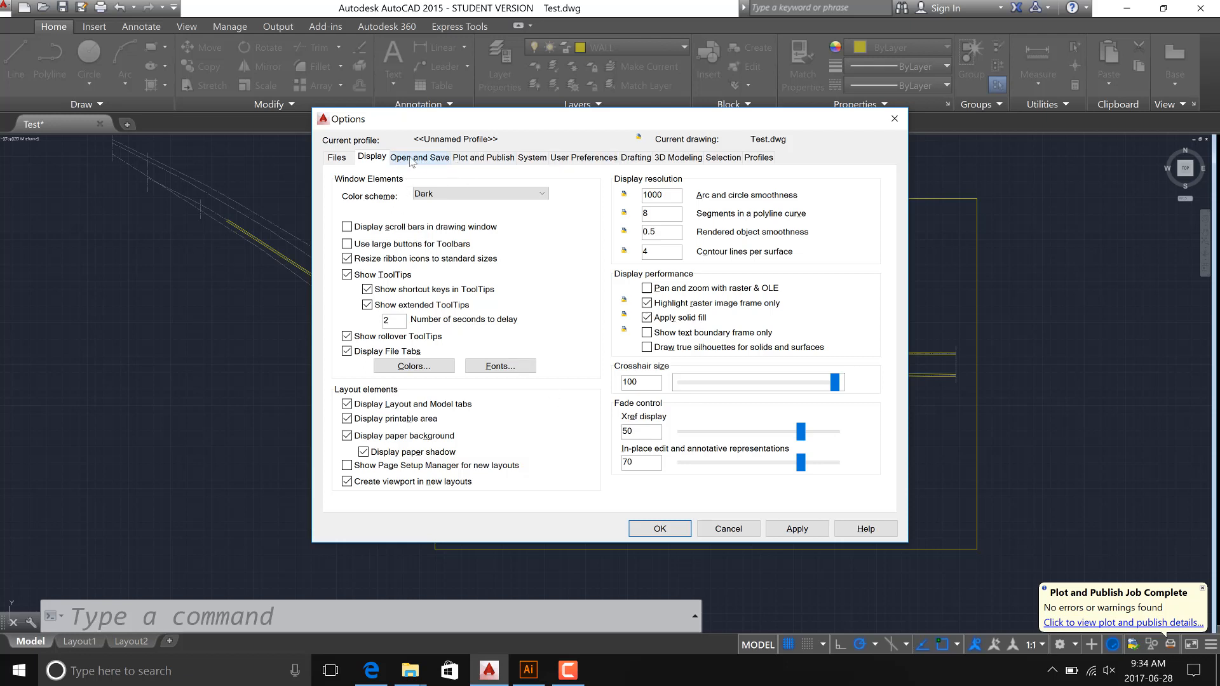
Customize right-click to repeat the last command in edit mode and act as ENTER in command mode, and accept the options.
click(579, 159)
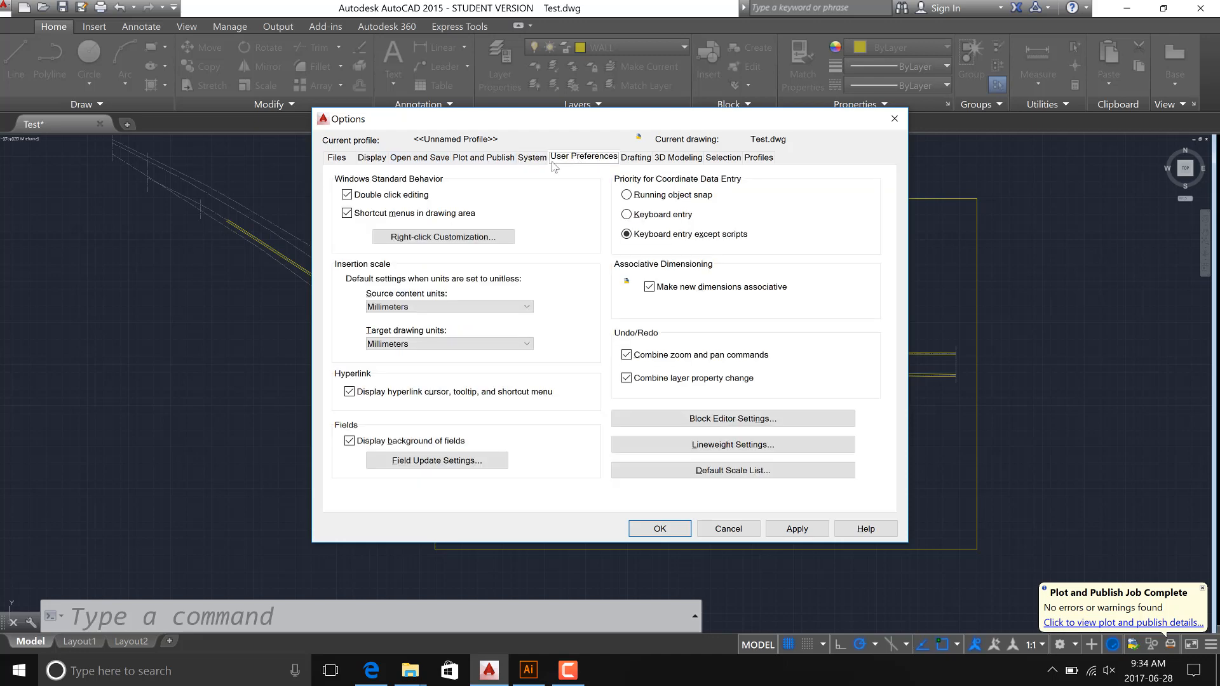
click(405, 237)
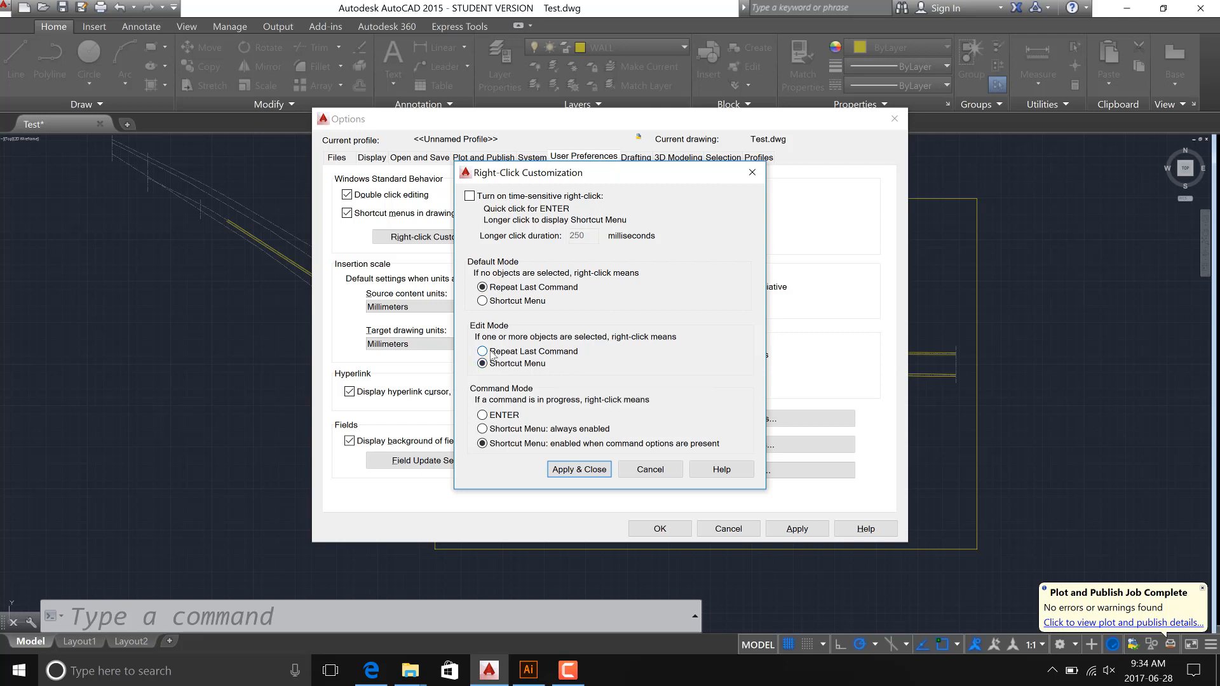
click(489, 353)
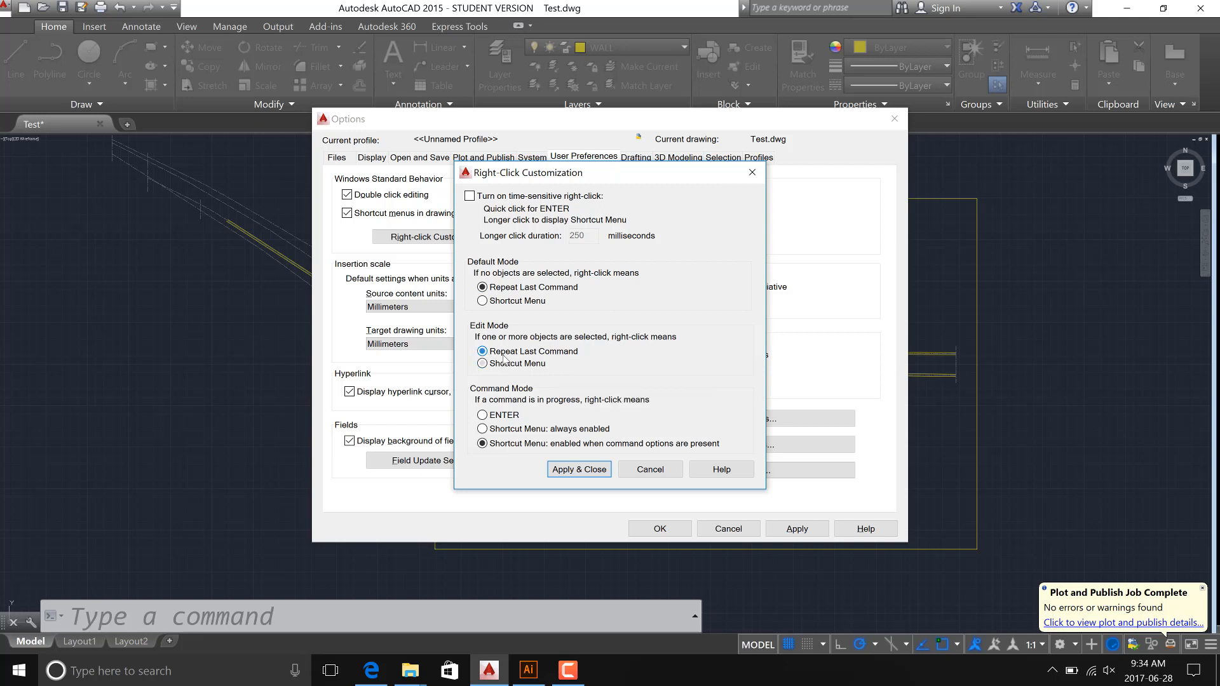
click(495, 416)
click(578, 469)
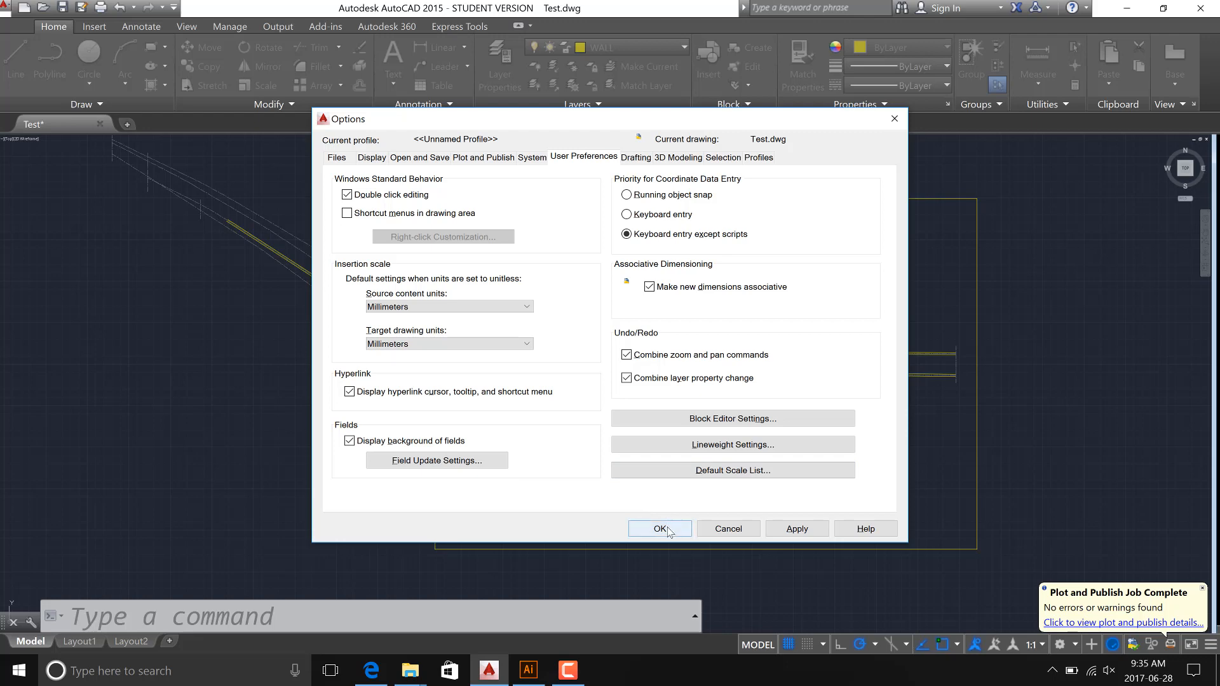
click(369, 159)
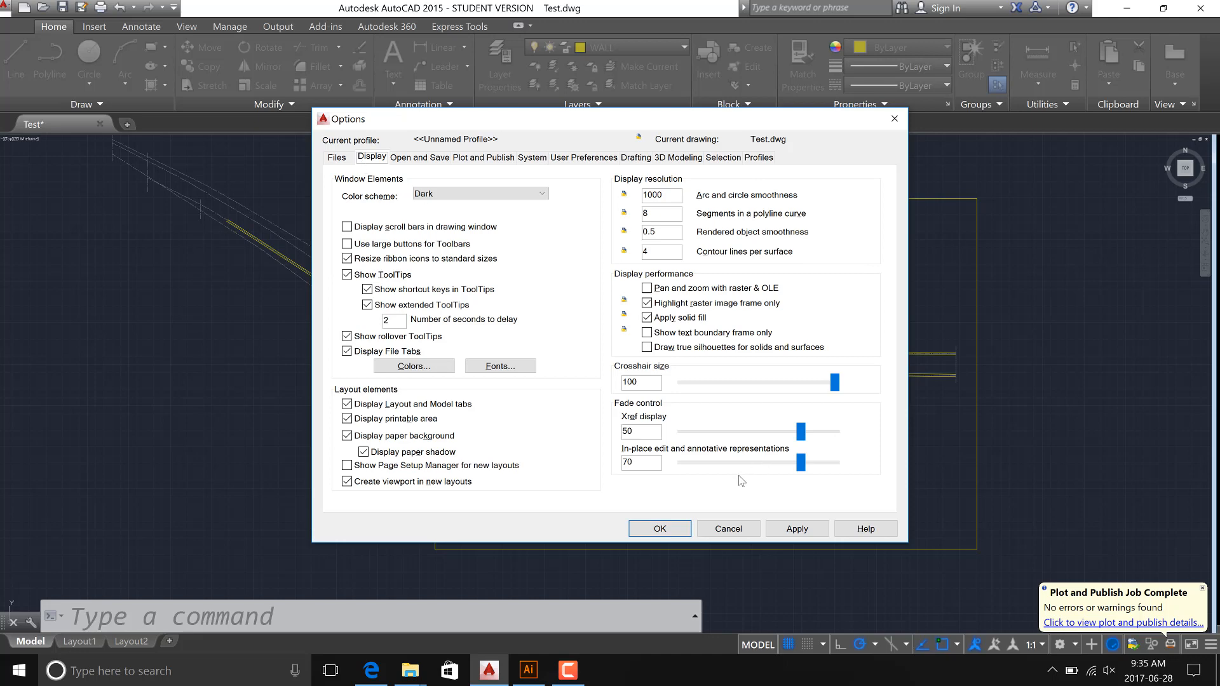
click(661, 529)
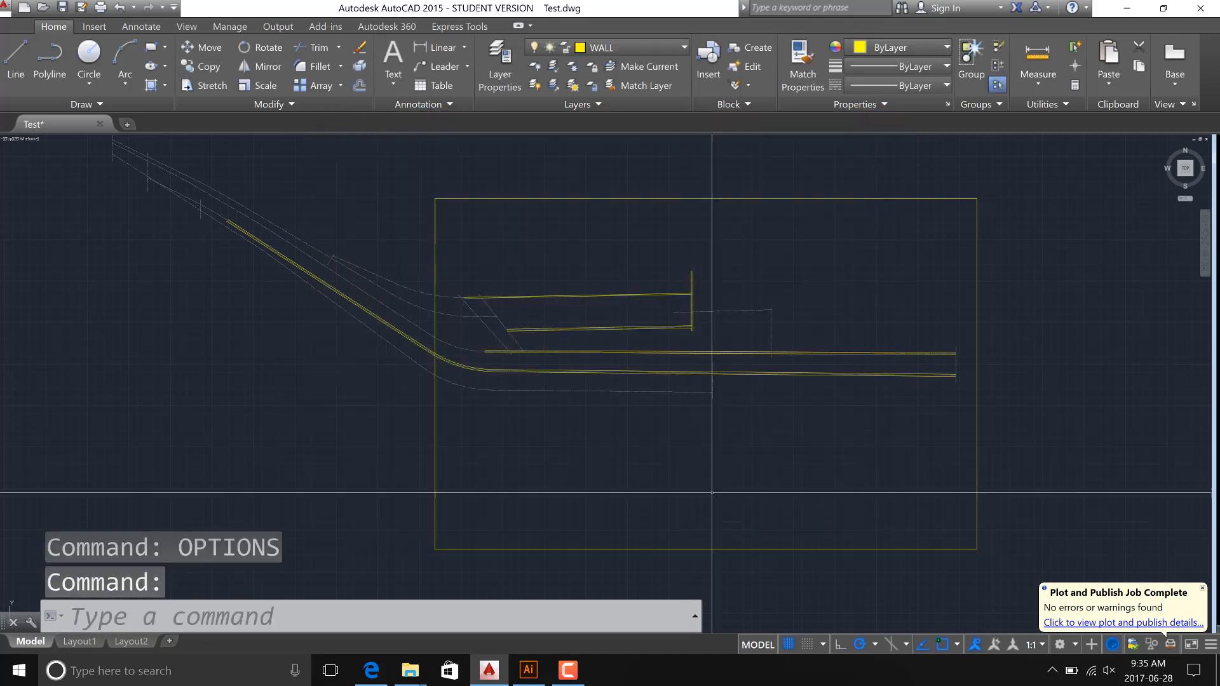
From the plot settings, edit the LF1.ctb plot style table to give Color 8 a 0.0900 mm lineweight and save it.
scroll(697, 359, down, 5)
scroll(697, 359, up, 6)
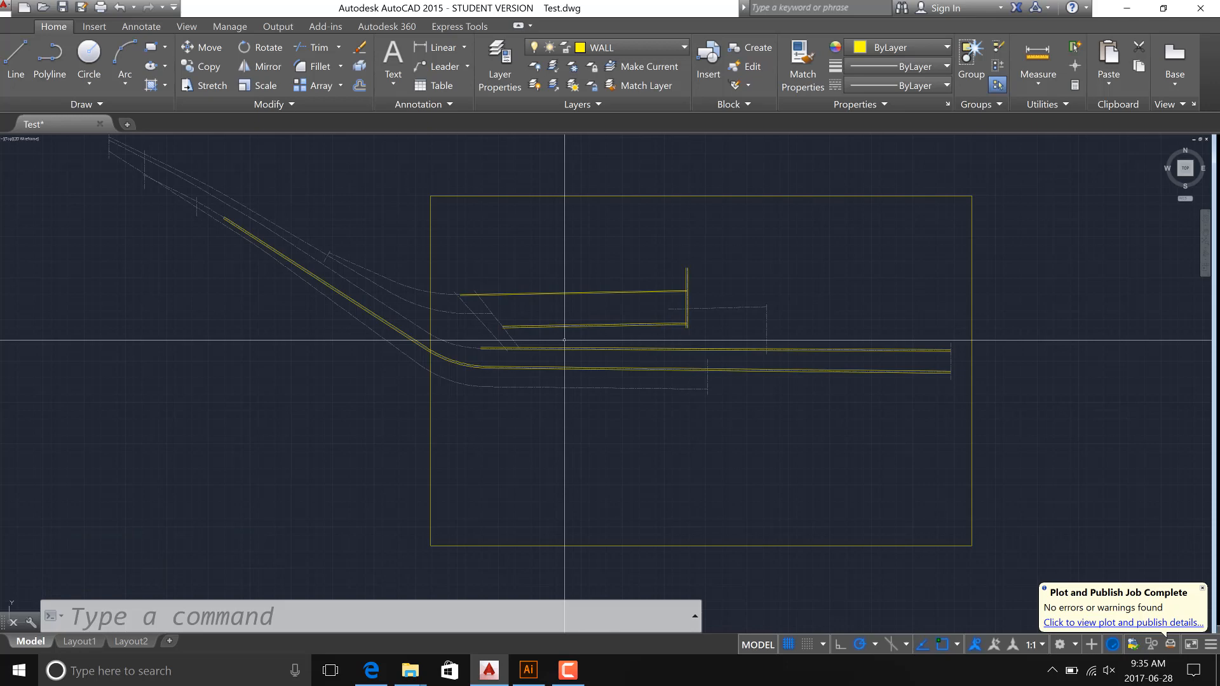
key(ctrl+p)
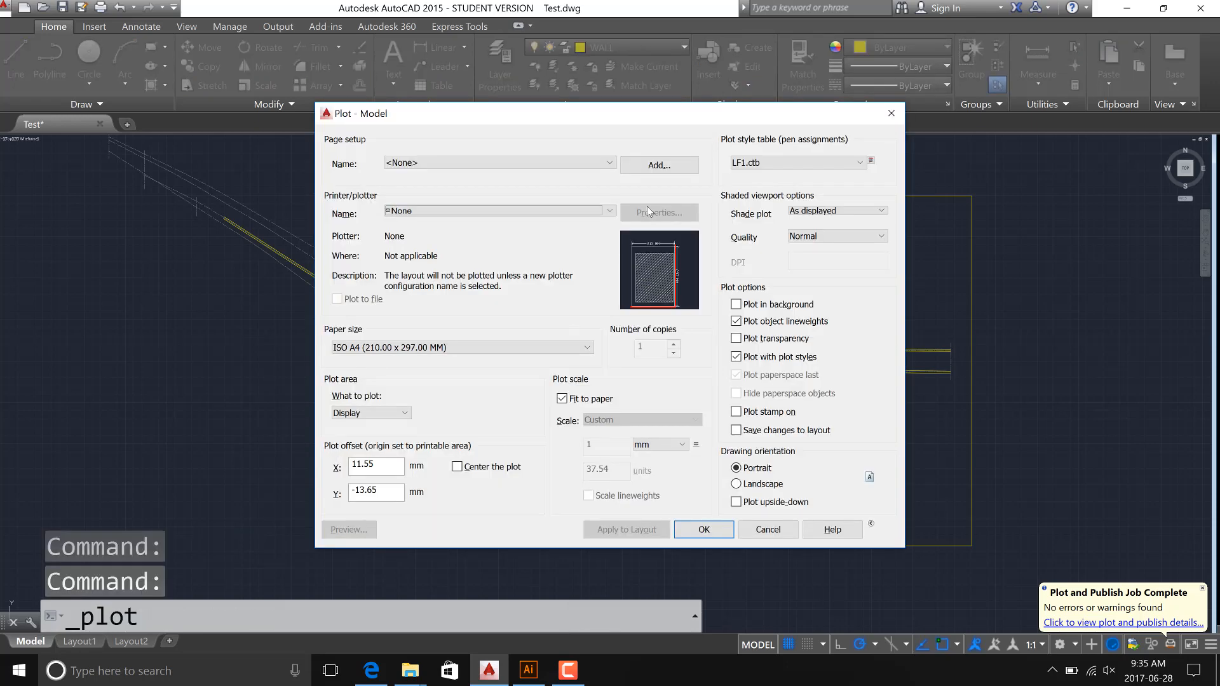
click(870, 161)
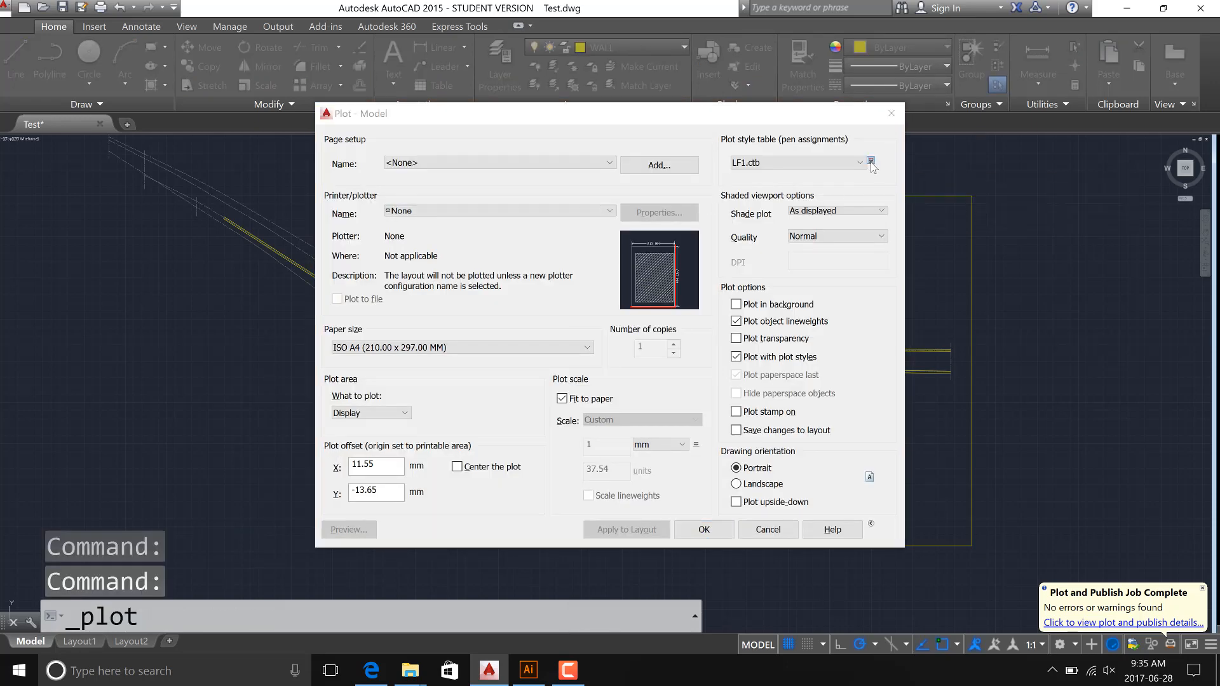
click(407, 247)
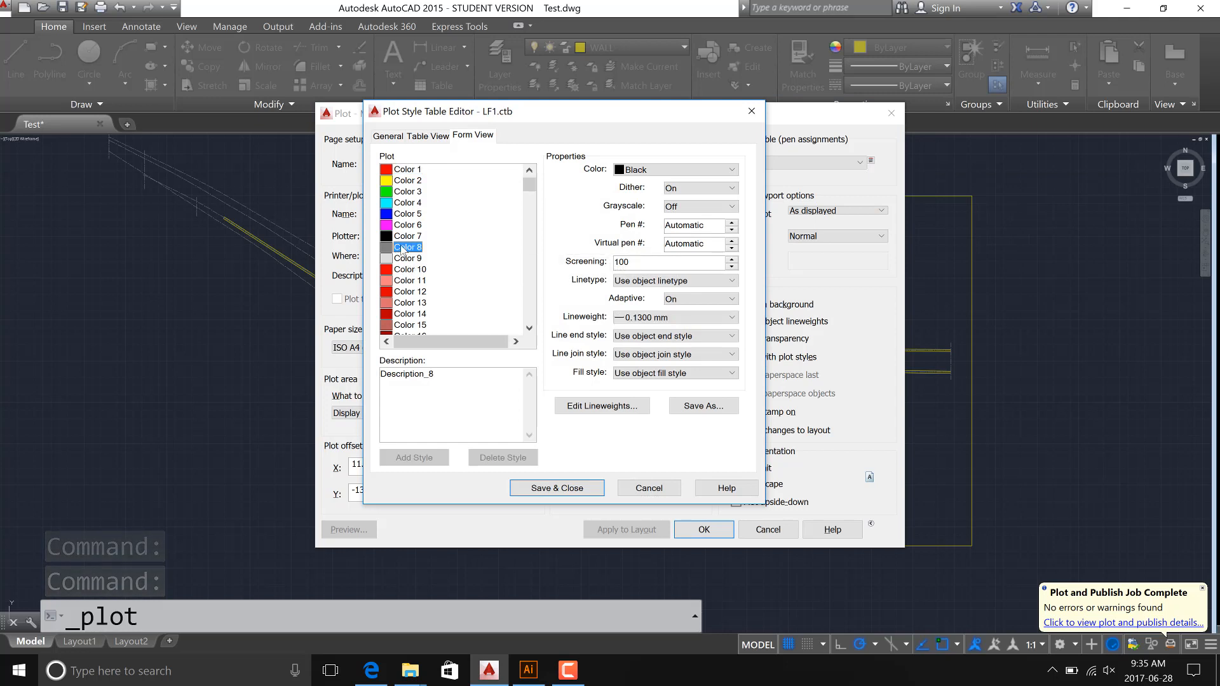
click(722, 318)
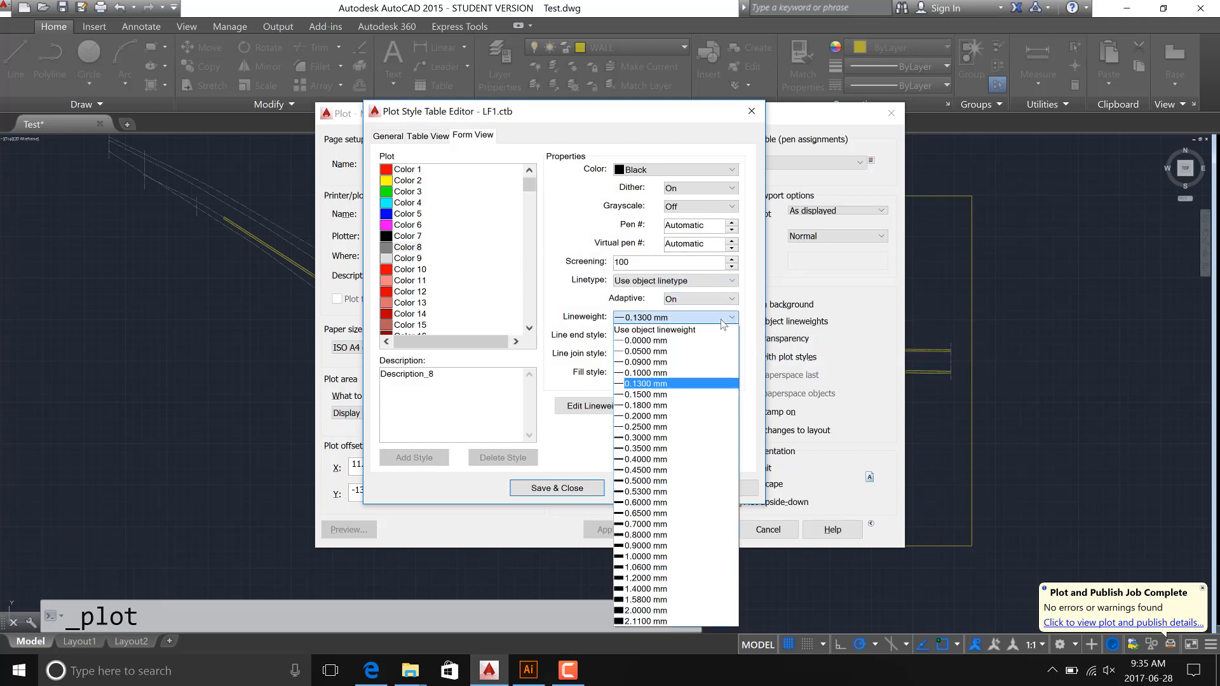
click(664, 362)
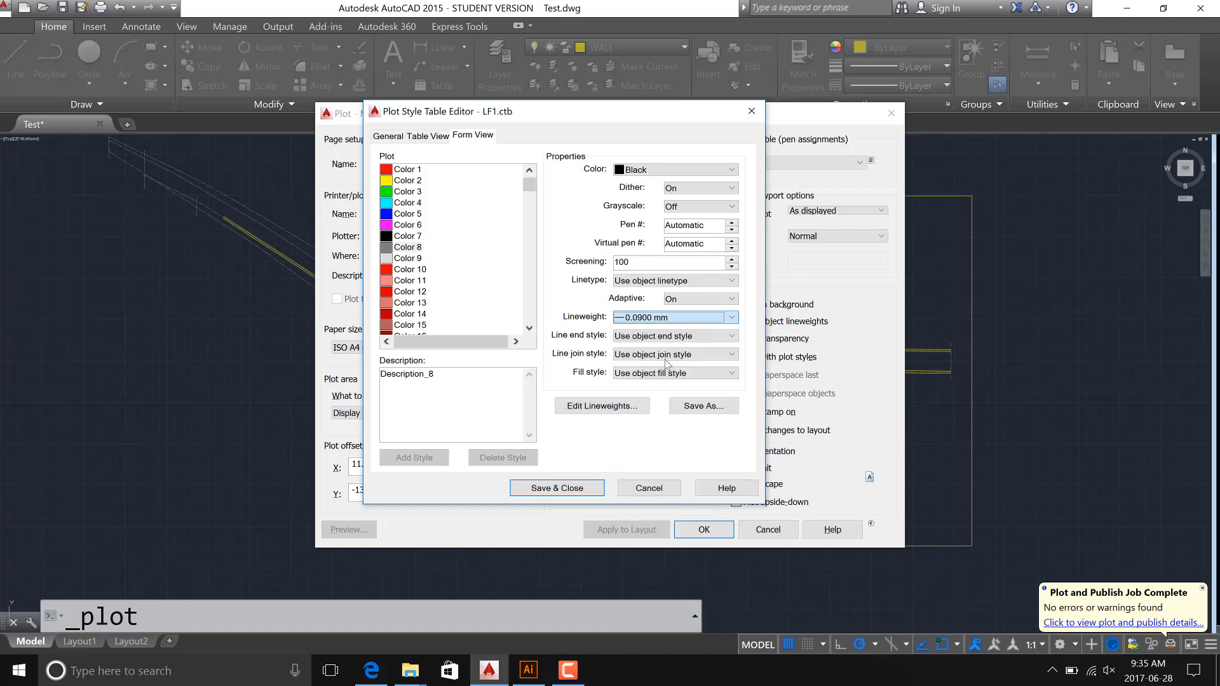
click(582, 489)
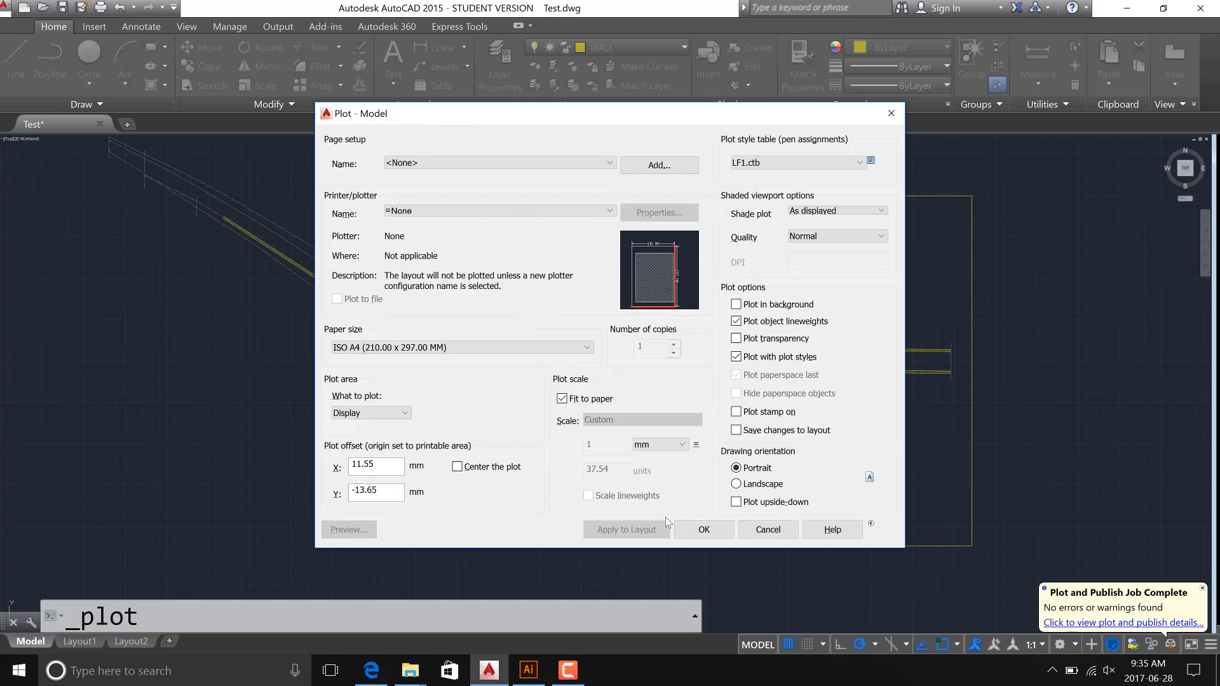
Apply the previous plot's page setup to the model plot.
click(433, 164)
click(434, 180)
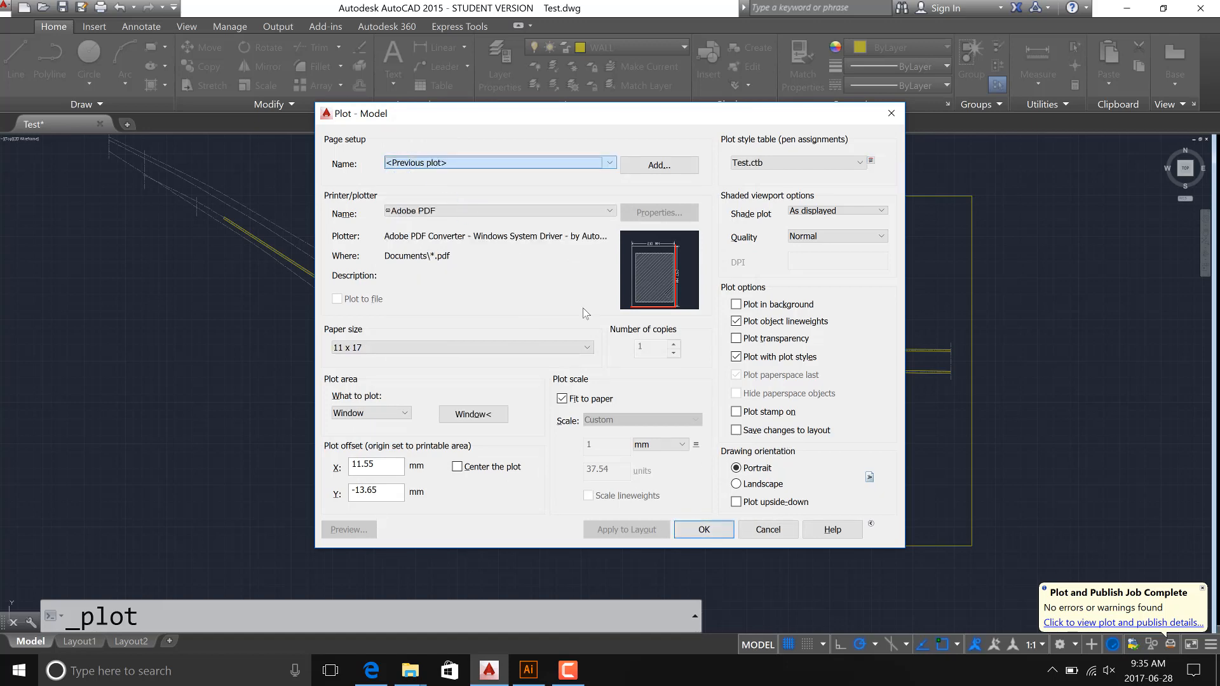
Try to plot the drawing to PDF in the ACADtoILL folder, replacing the existing LF-1 Plan file.
click(701, 529)
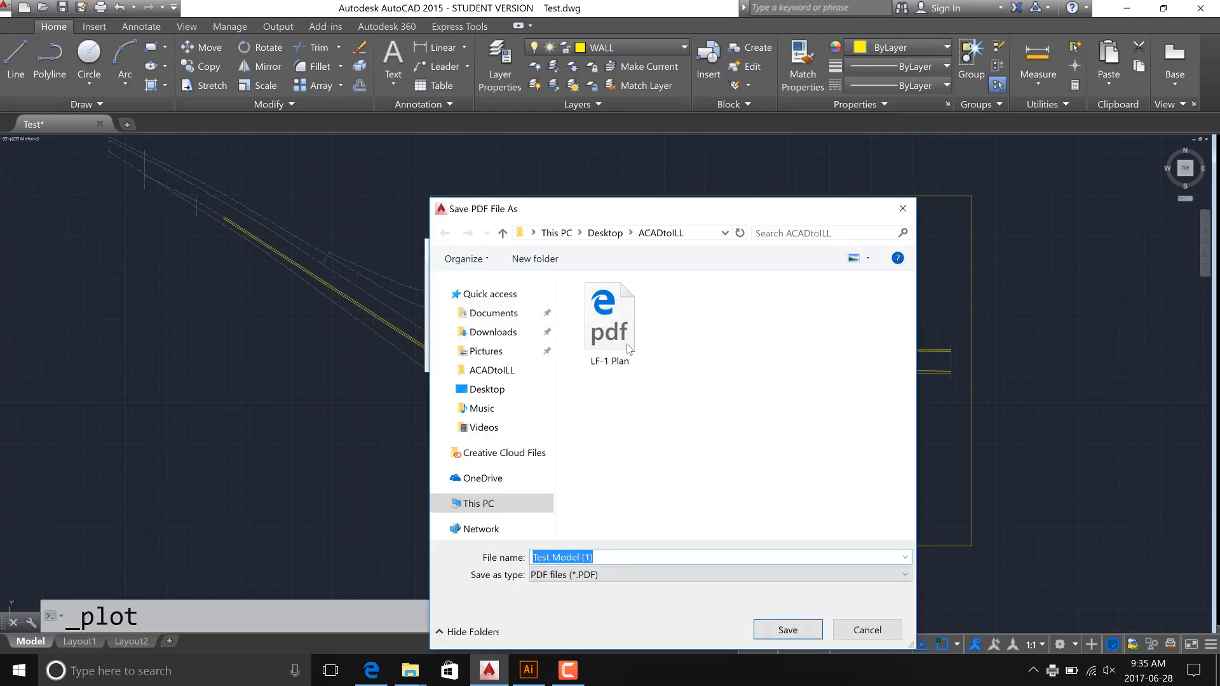
click(596, 321)
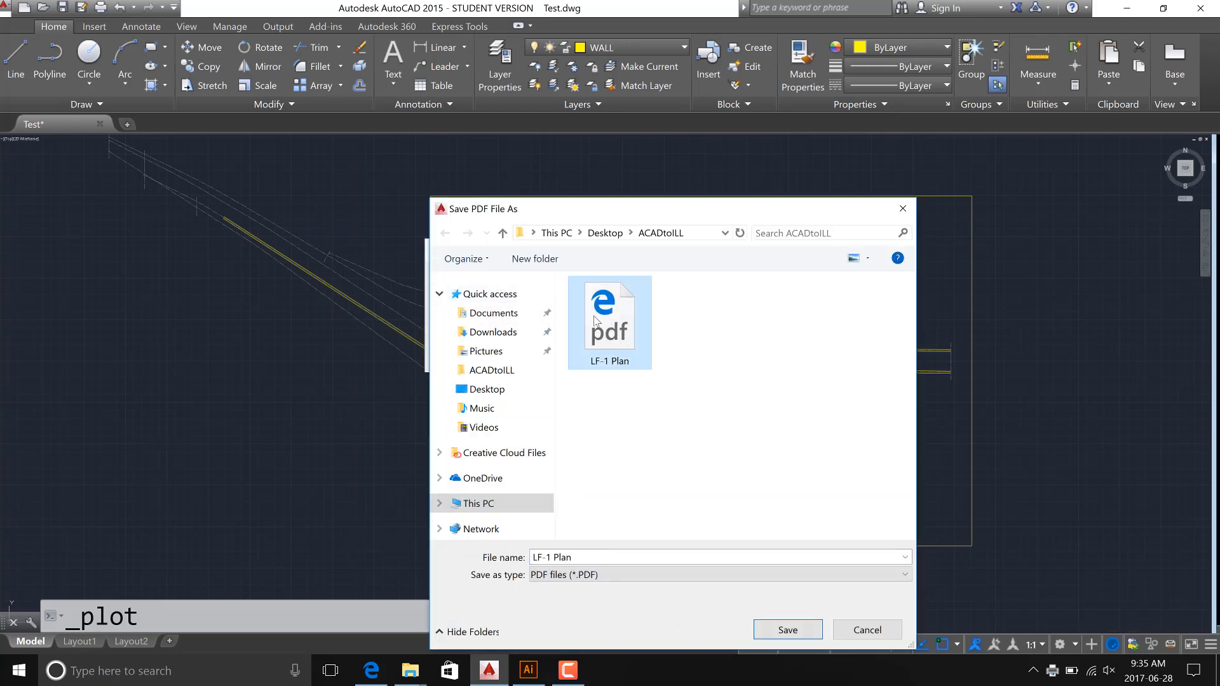
click(787, 630)
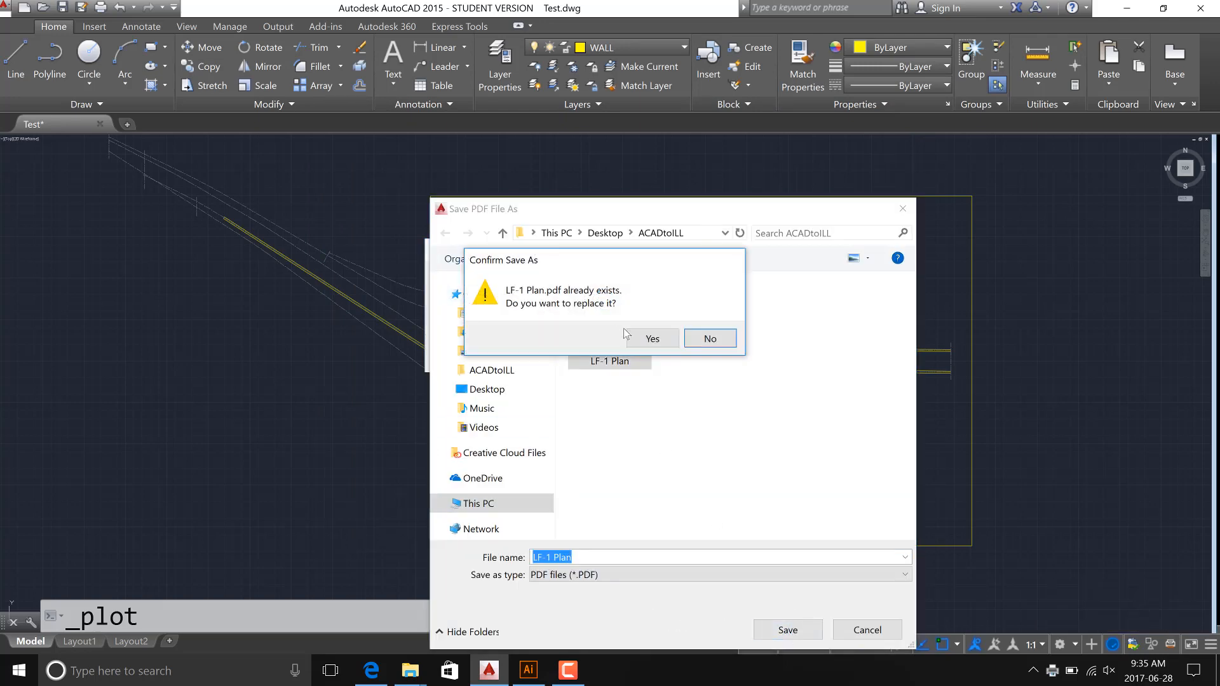
click(632, 337)
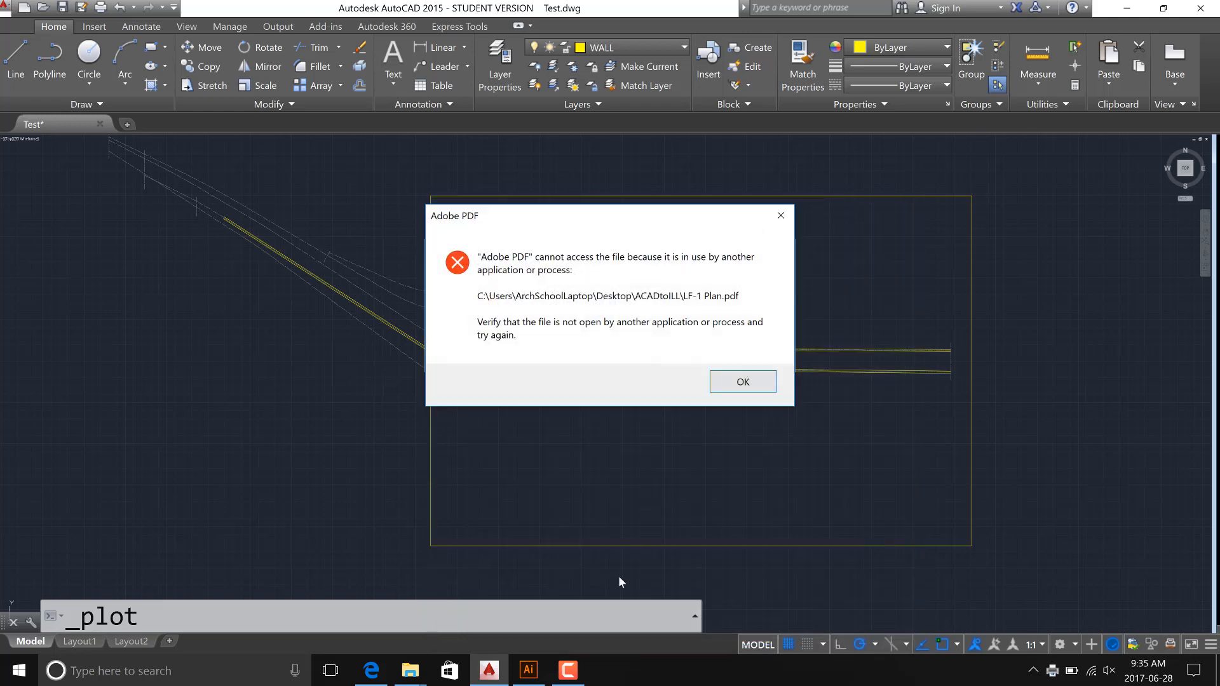
Close the browser window holding LF-1 Plan.pdf, save the plot over that file, and close the reopened PDF.
mouse_move(380, 673)
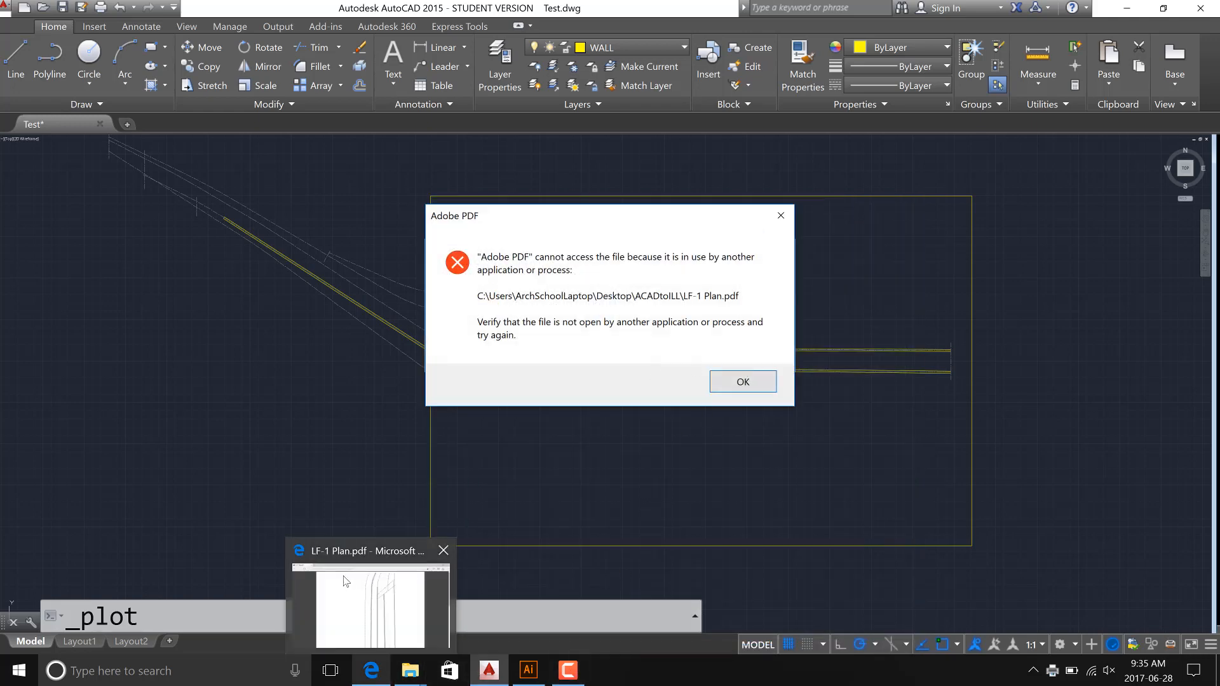
click(445, 554)
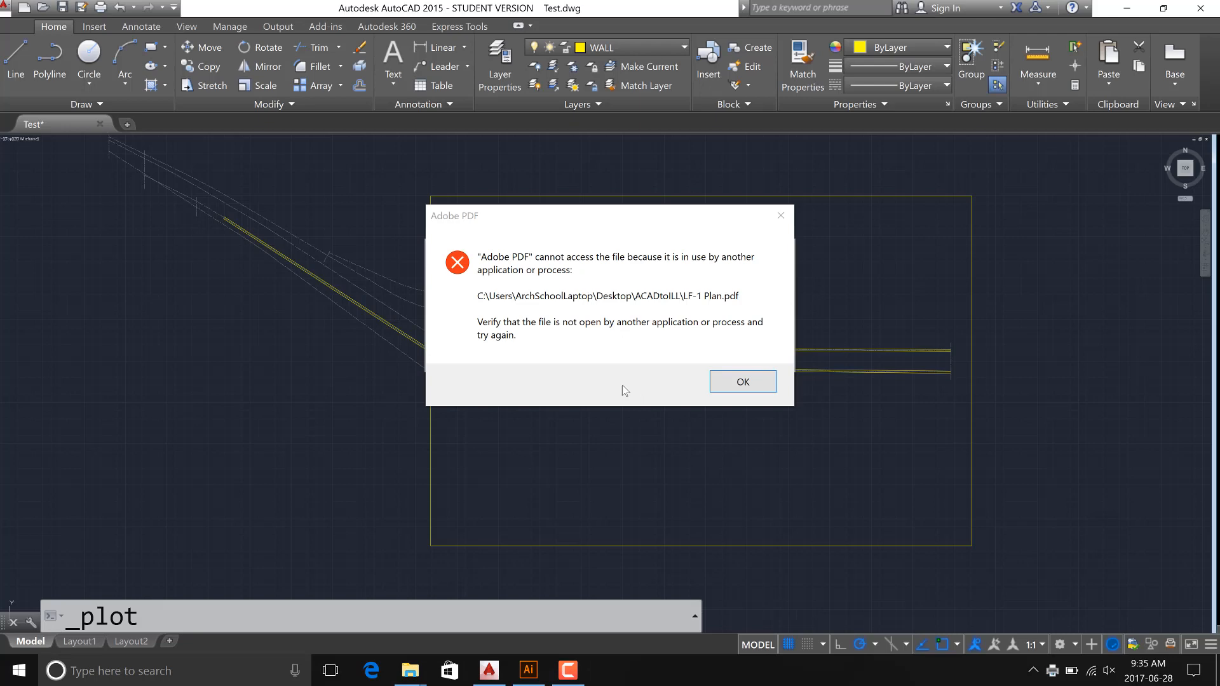
click(739, 383)
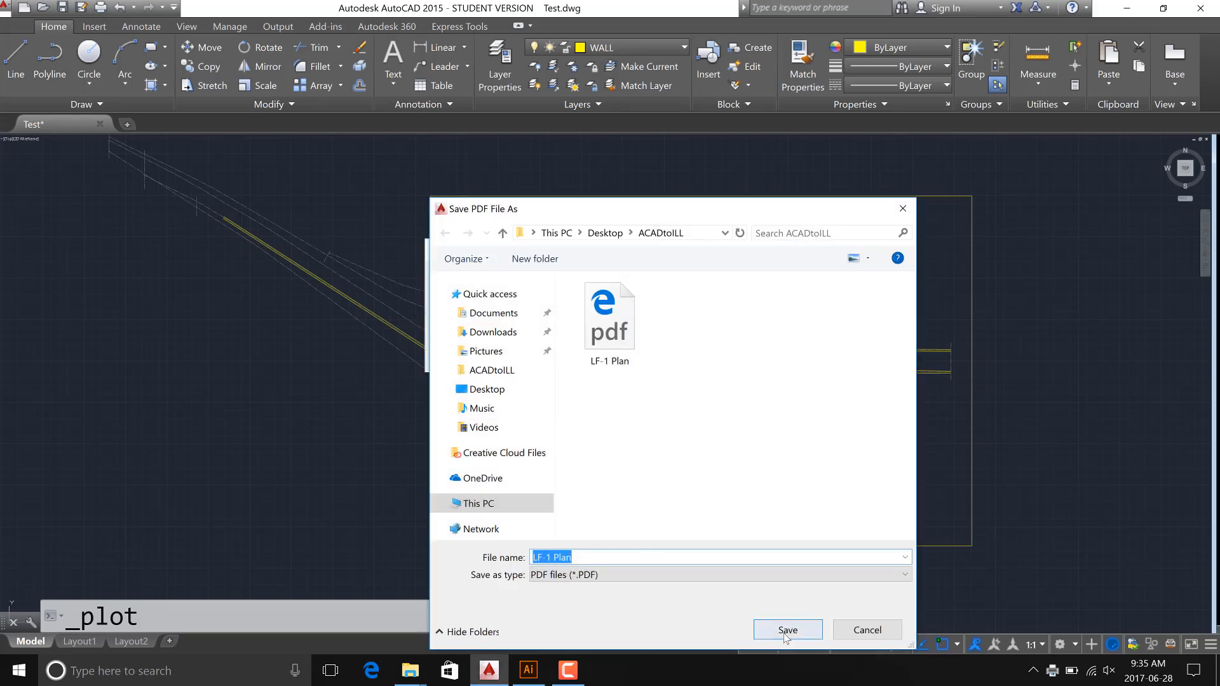
click(787, 635)
click(653, 337)
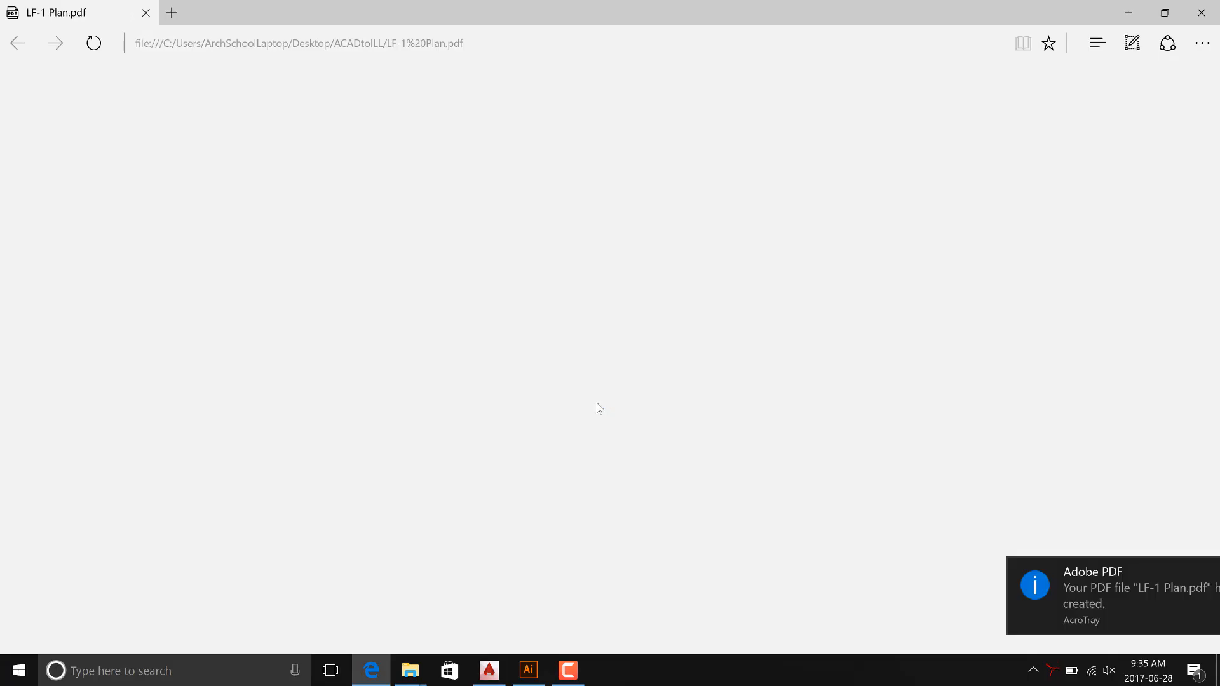
click(1201, 12)
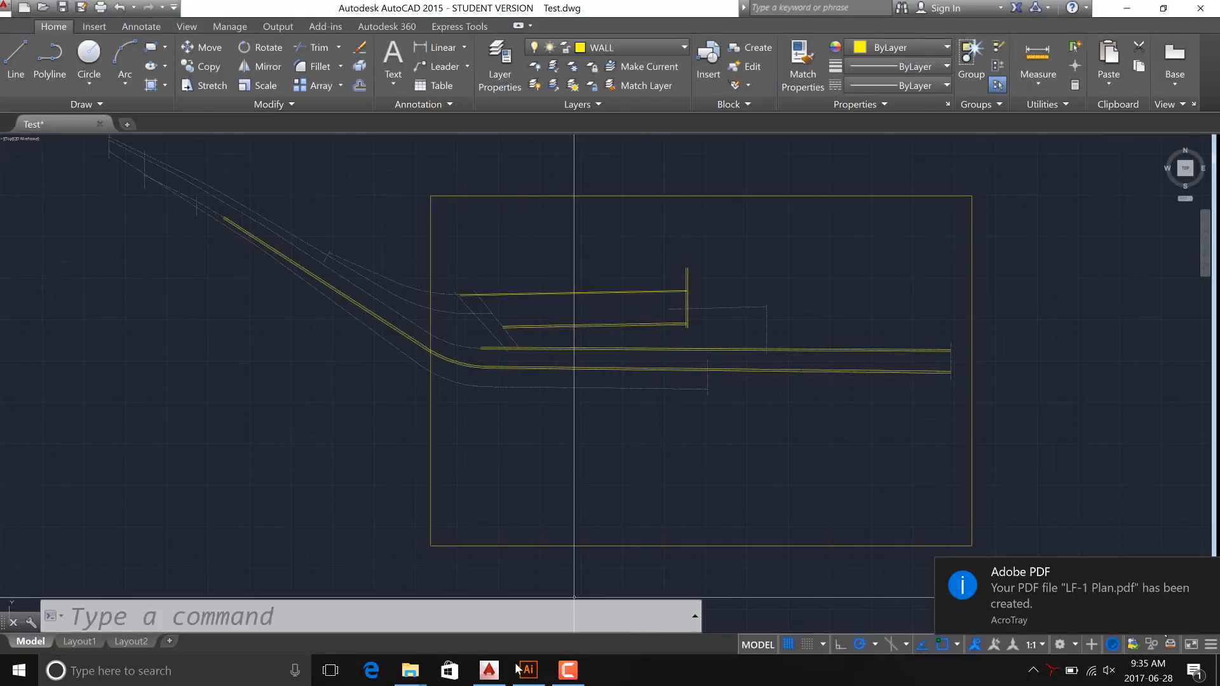
Switch to Illustrator, update the linked plan from the replotted PDF and inspect its line weights.
click(518, 670)
click(676, 351)
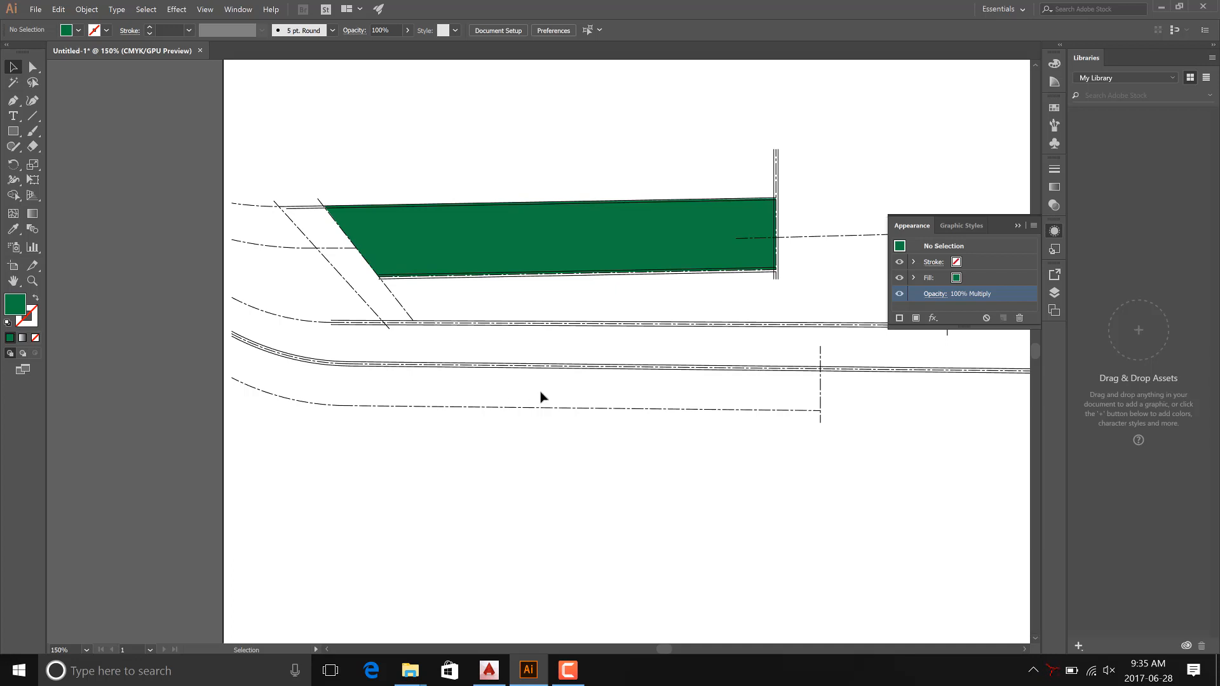
alt+scroll(610, 389, up, 3)
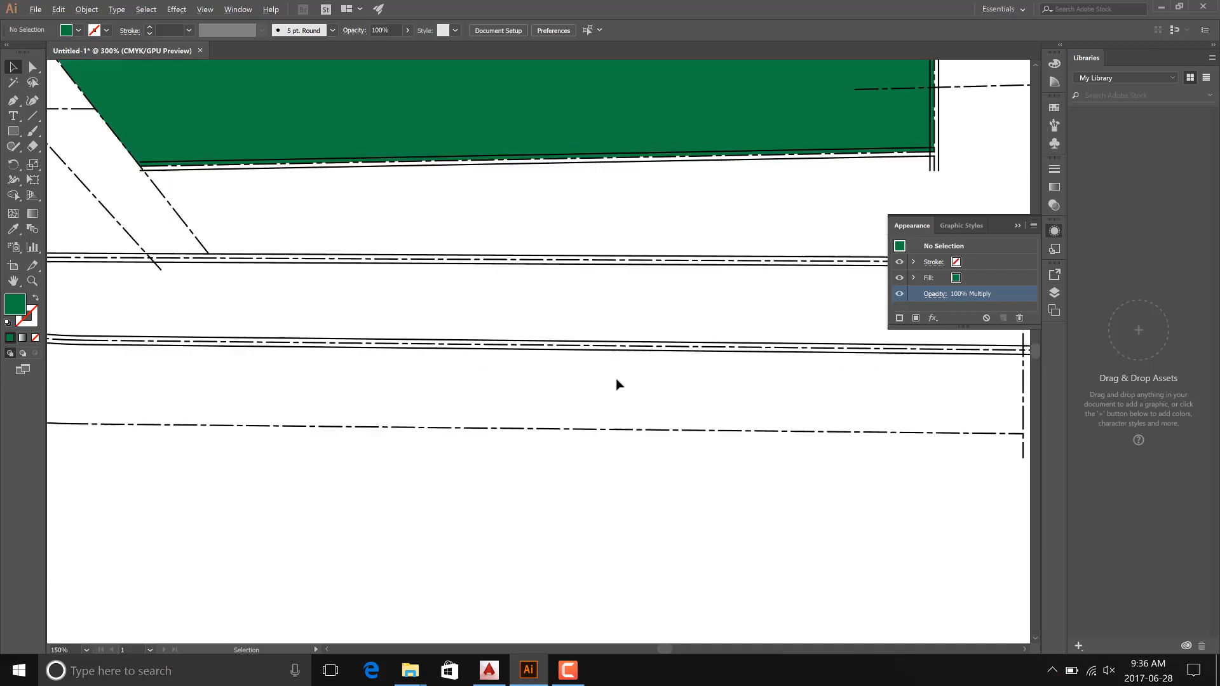
alt+scroll(518, 328, down, 2)
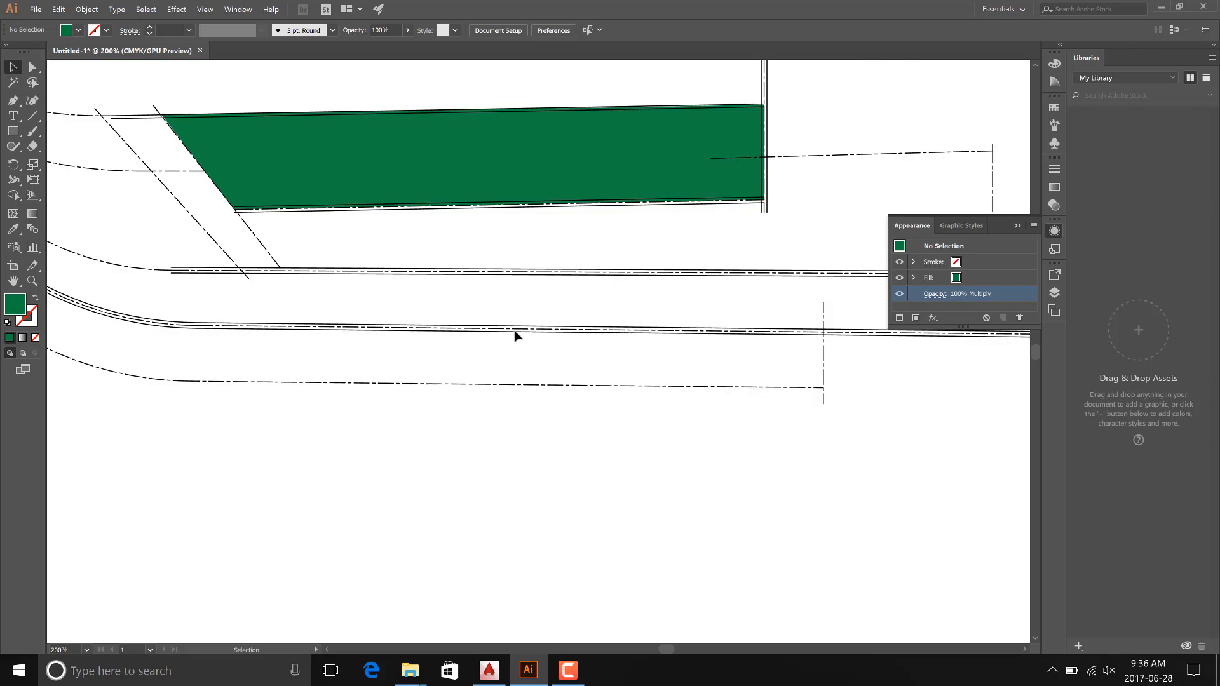
key(ctrl+p)
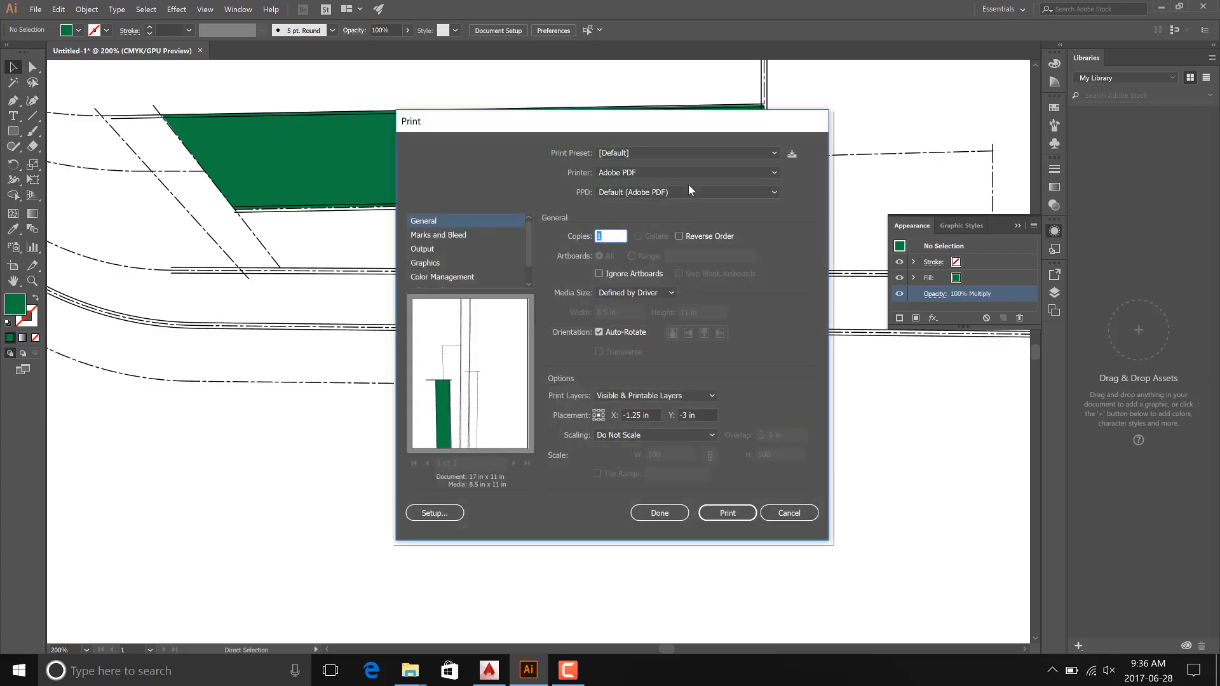
click(654, 516)
Switch back to AutoCAD and set up a plot with the previous plot settings and LF1.ctb plot style table, assigned to all layouts.
click(489, 671)
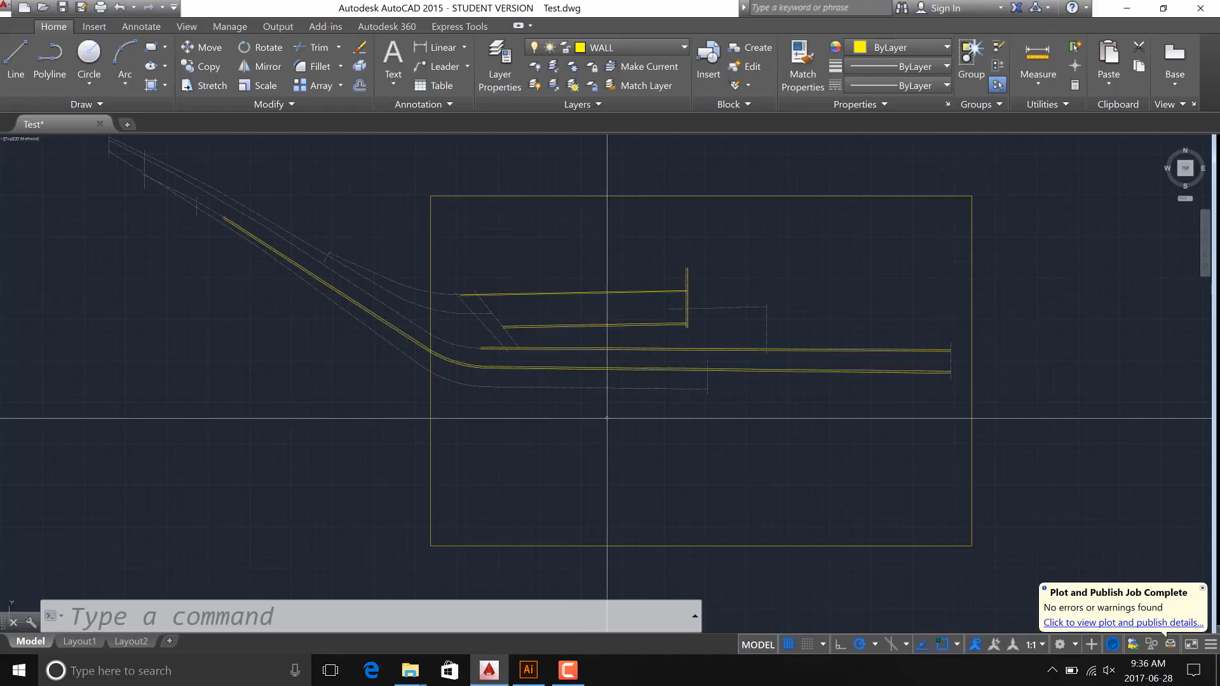
key(ctrl+p)
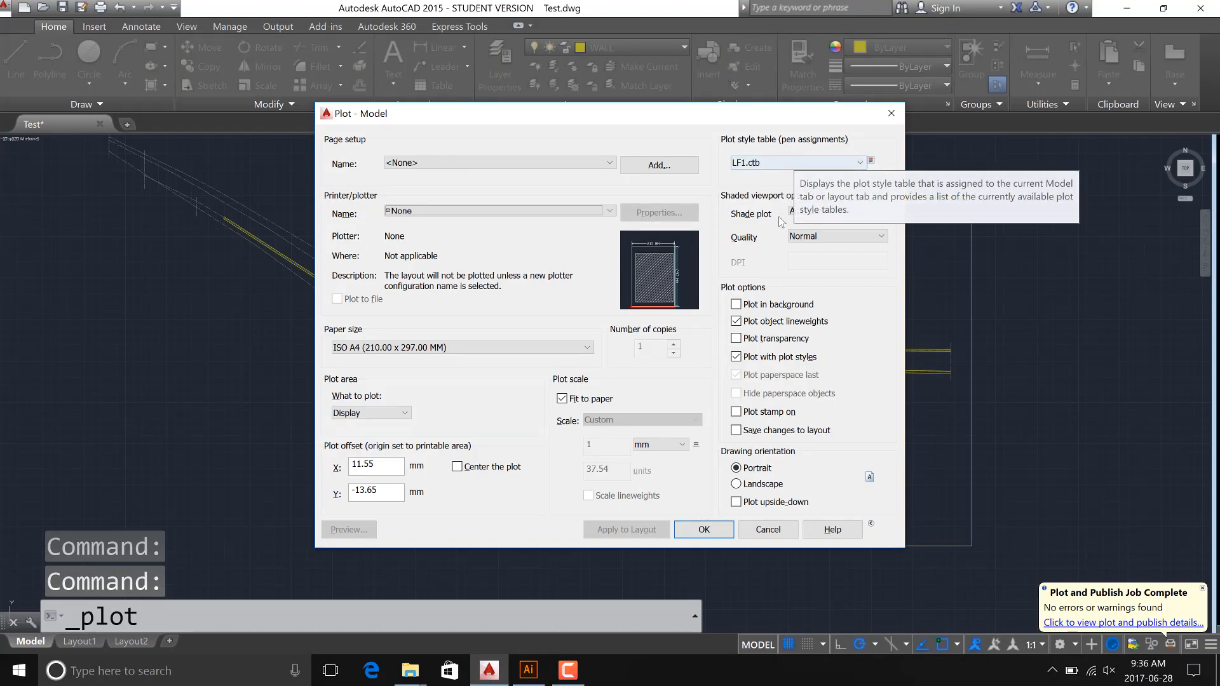
click(509, 163)
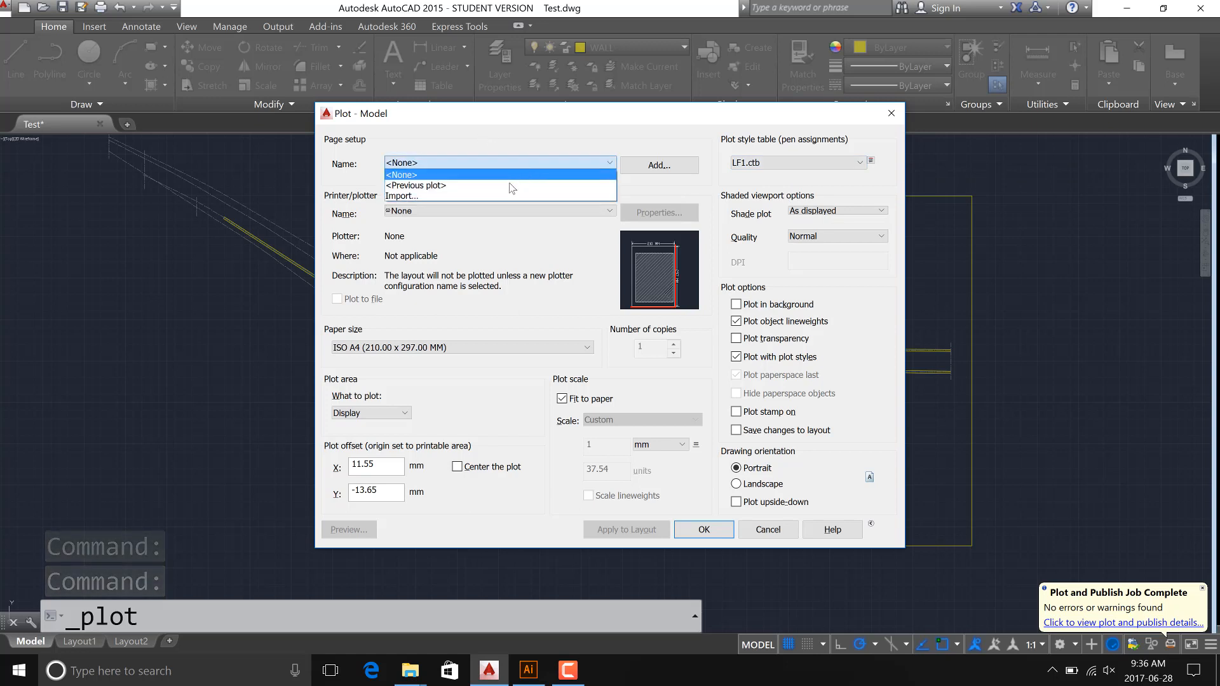
click(502, 181)
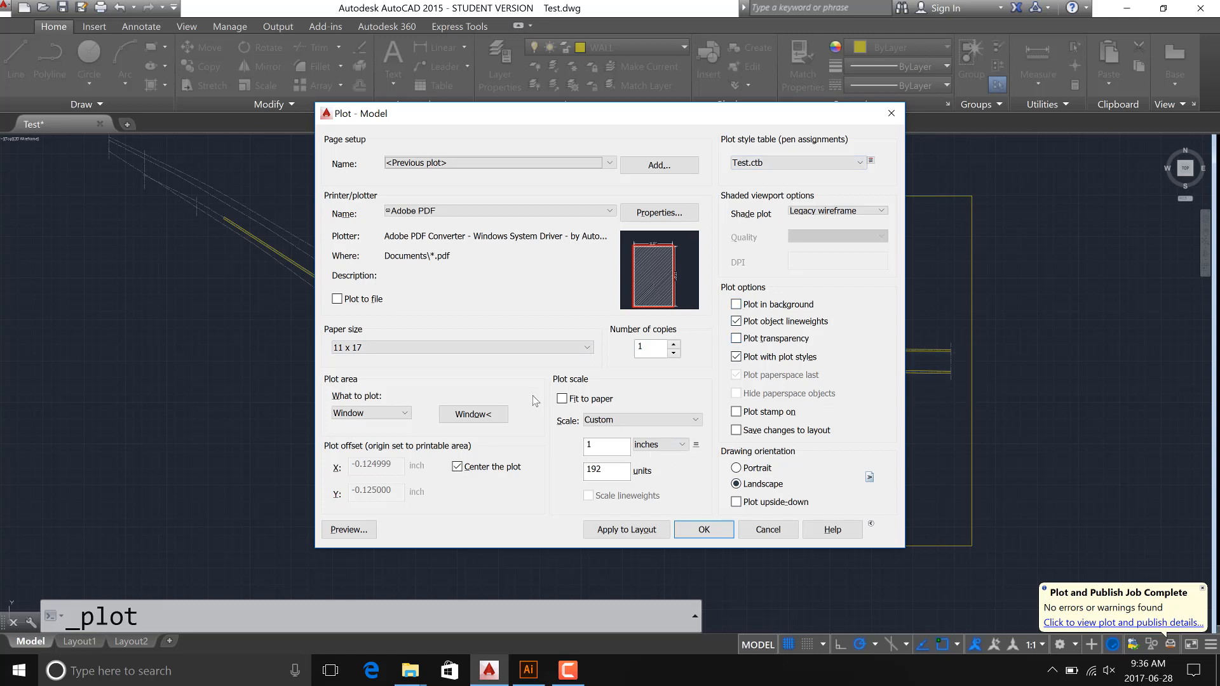
click(774, 164)
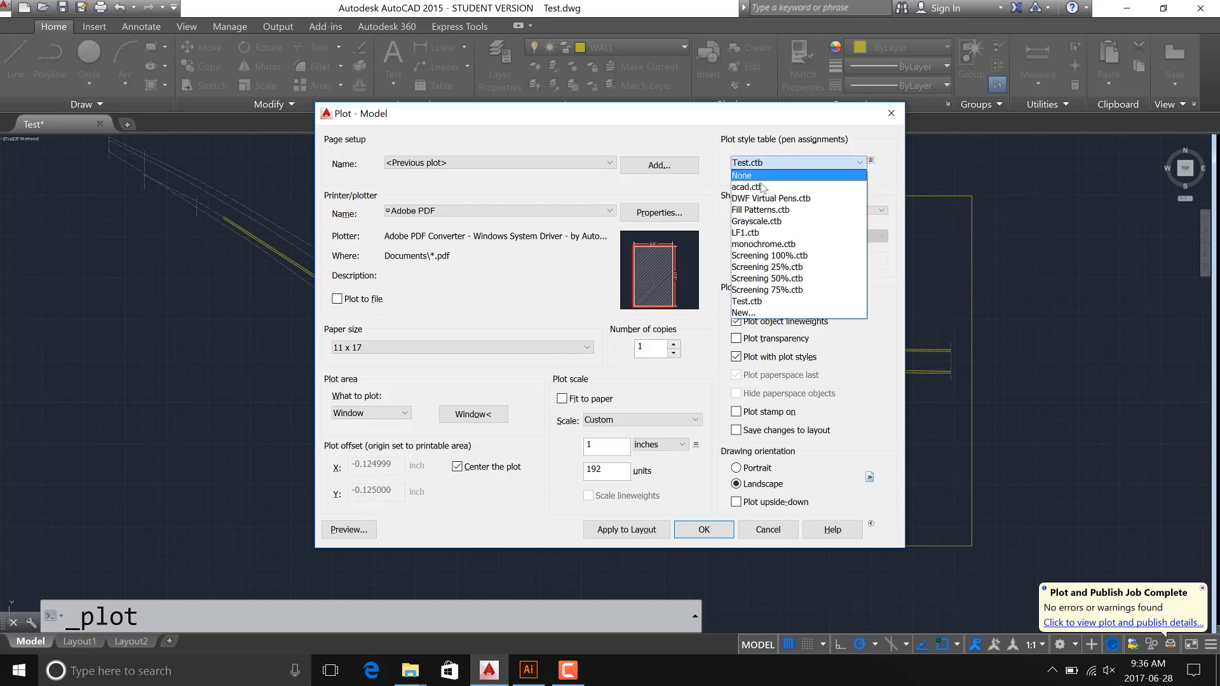
click(758, 233)
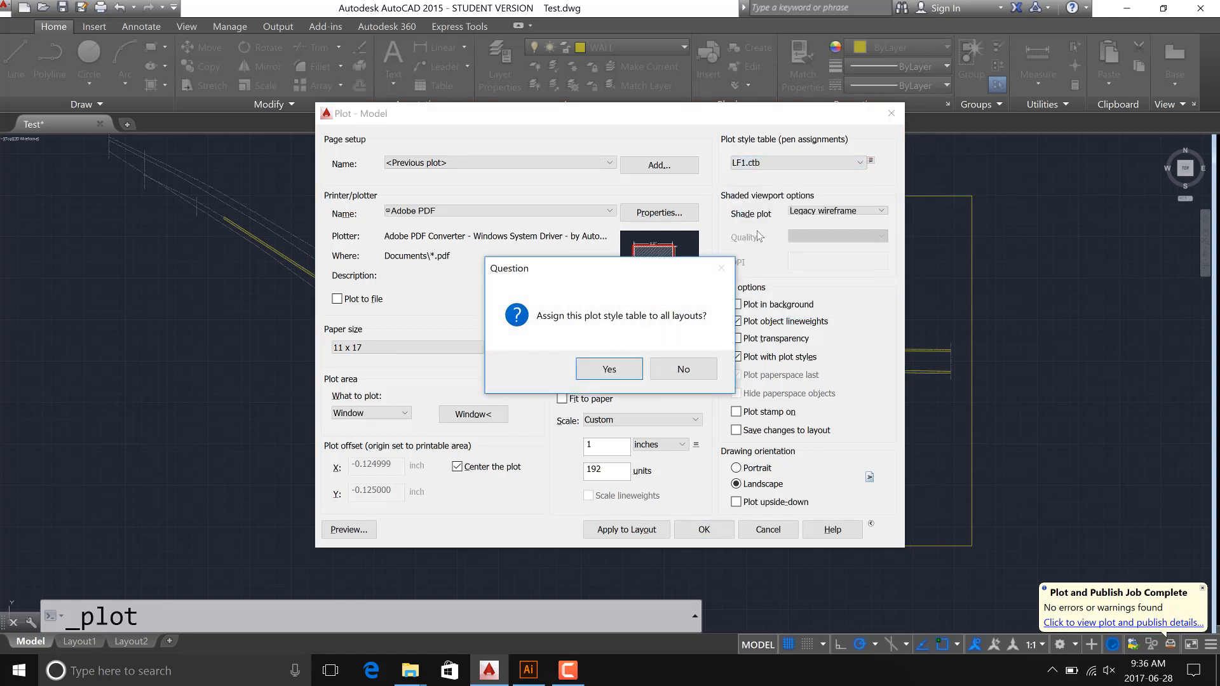
click(610, 369)
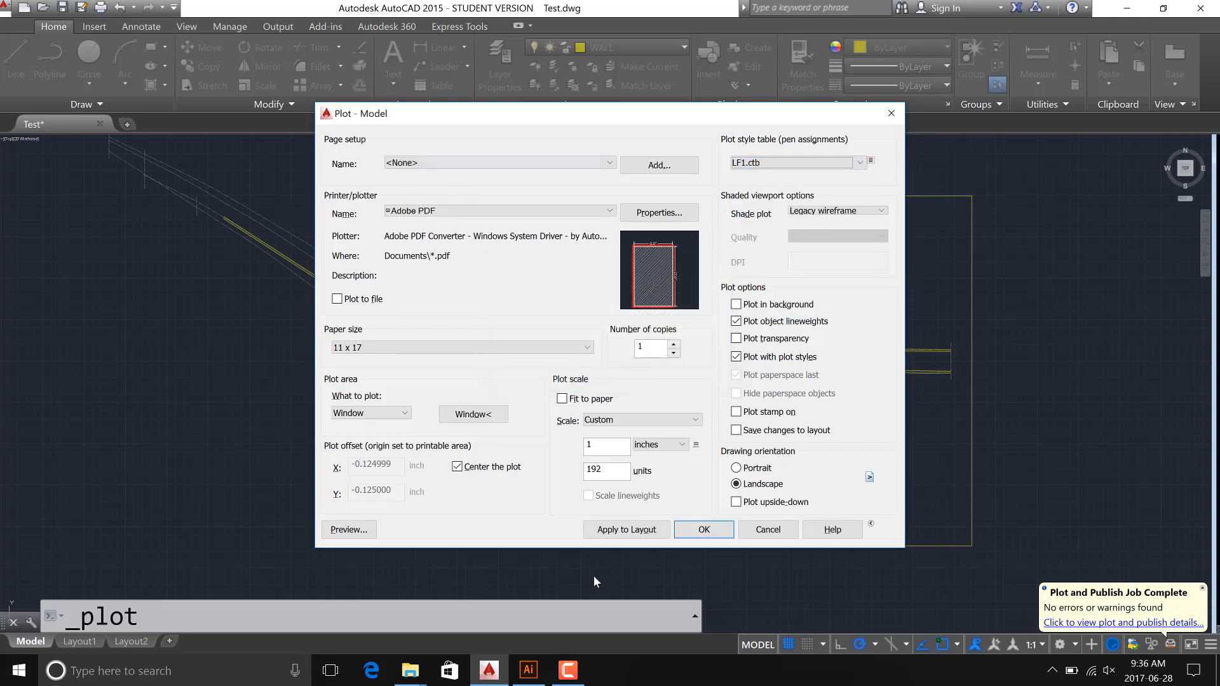
Preview the plot's line weights and plot it to PDF, replacing LF-1 Plan in the ACADtoILL folder.
click(351, 529)
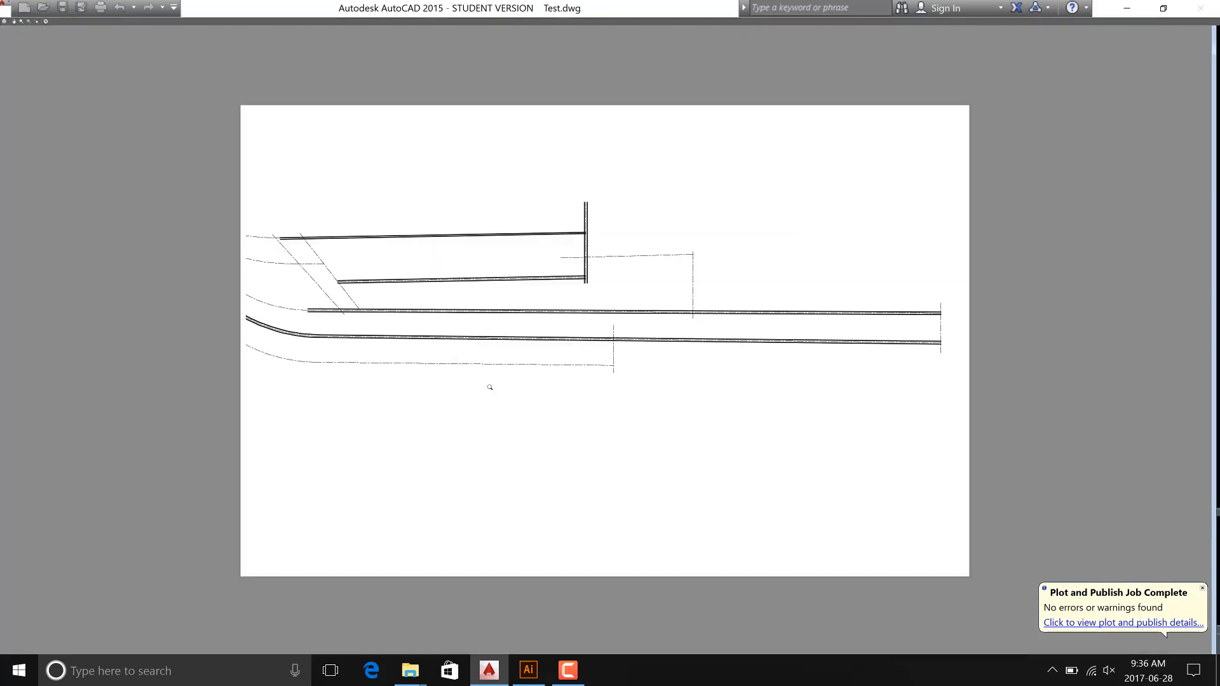
scroll(592, 305, up, 3)
scroll(592, 304, down, 6)
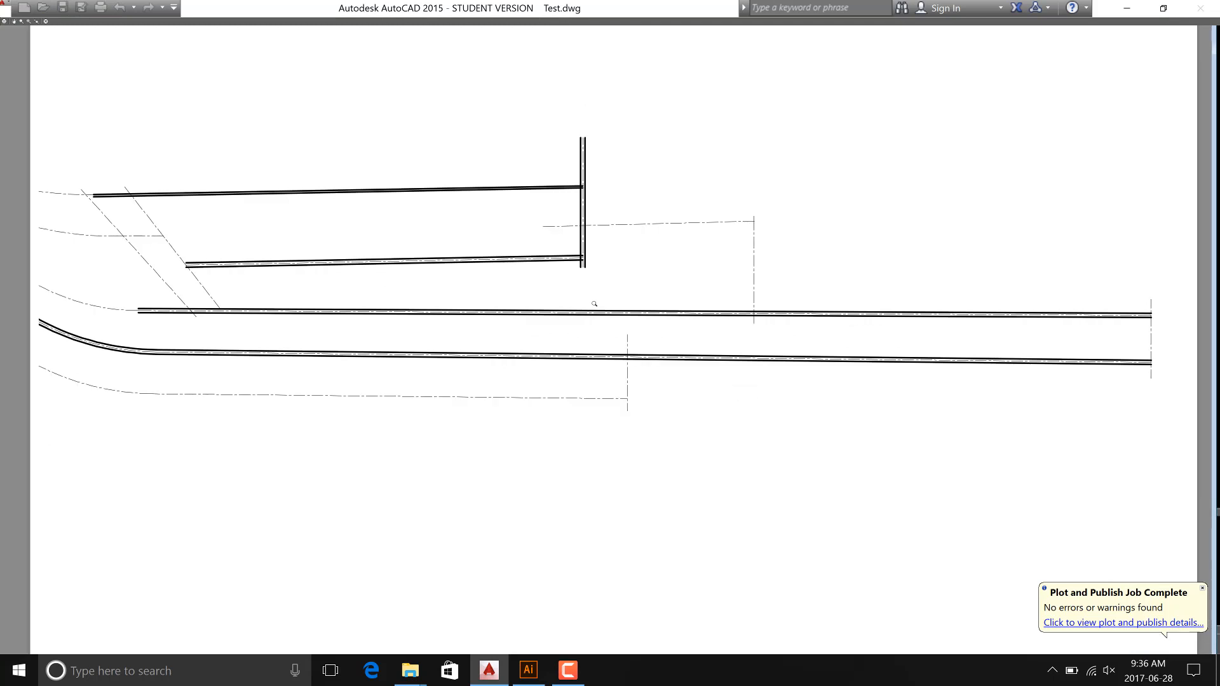
scroll(593, 302, up, 2)
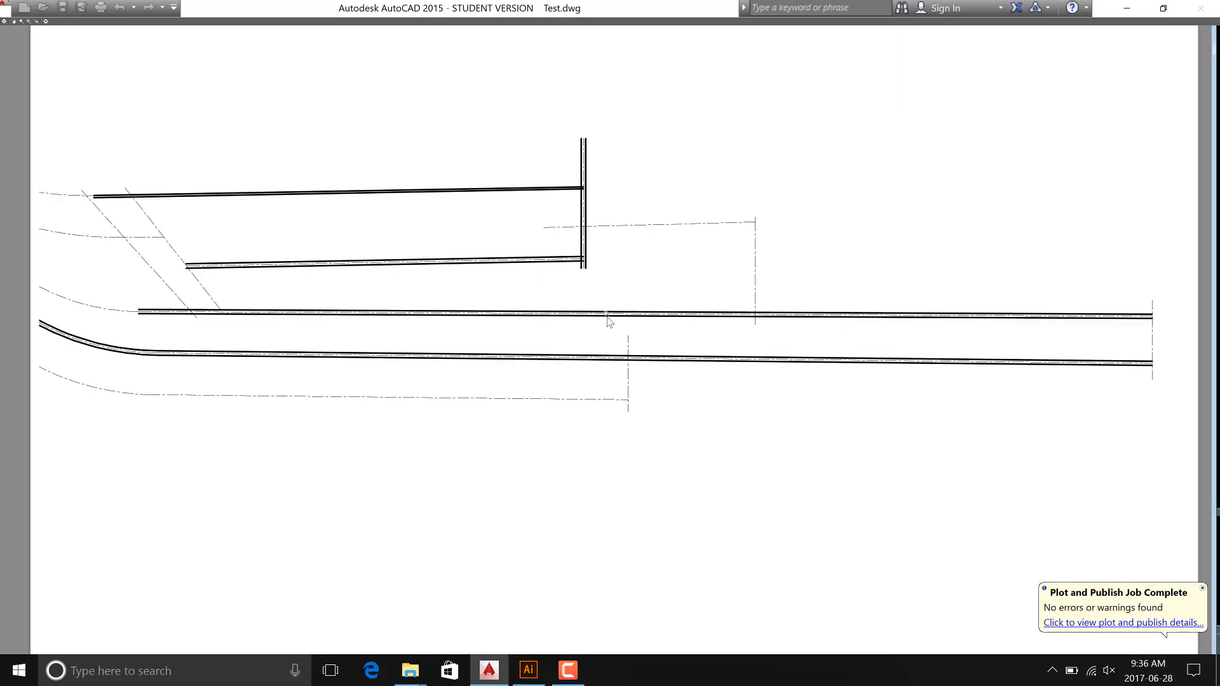
right_click(606, 315)
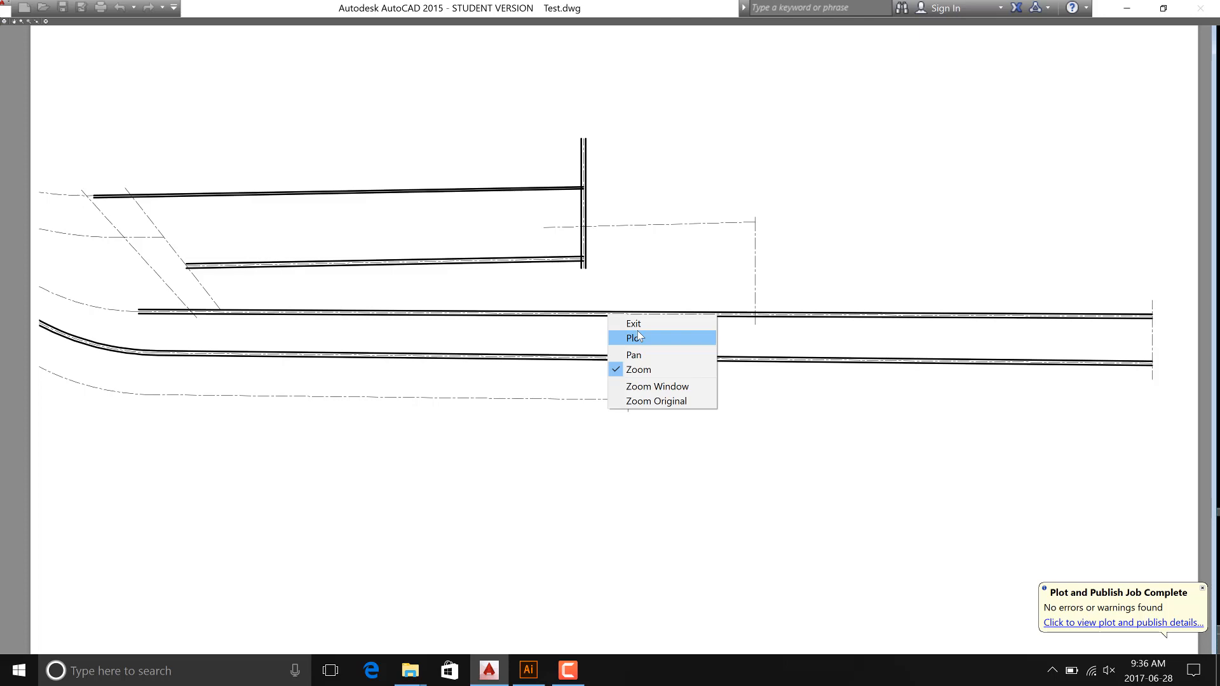
click(638, 332)
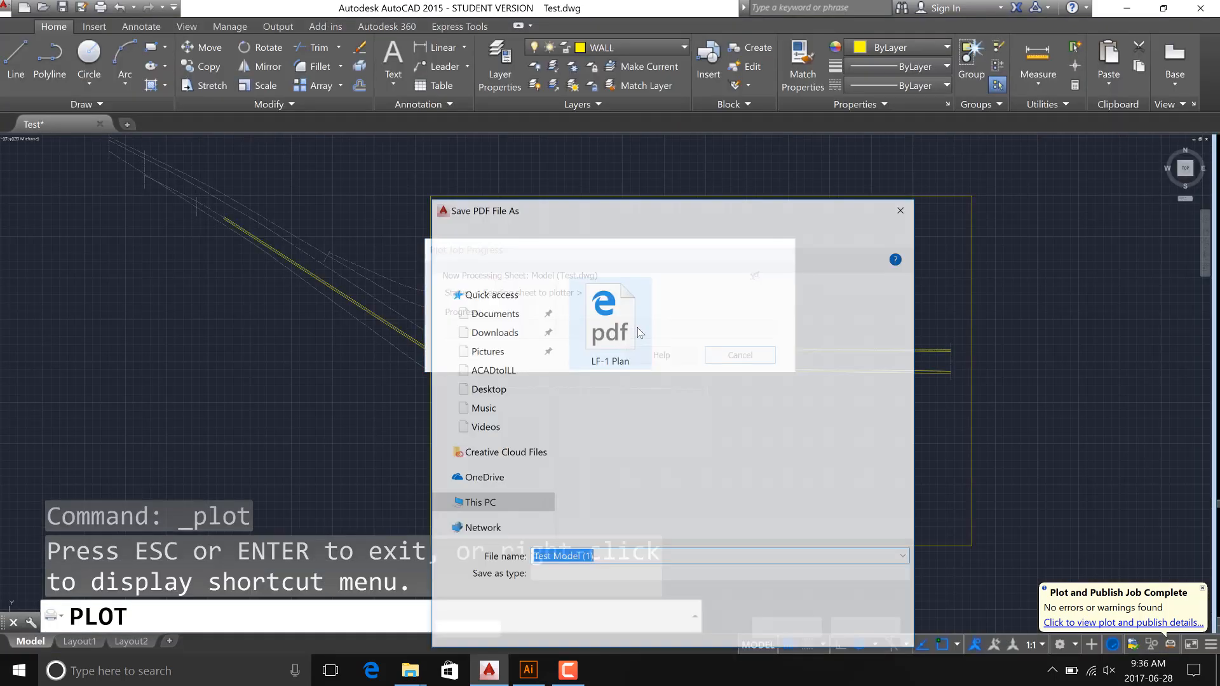
click(607, 343)
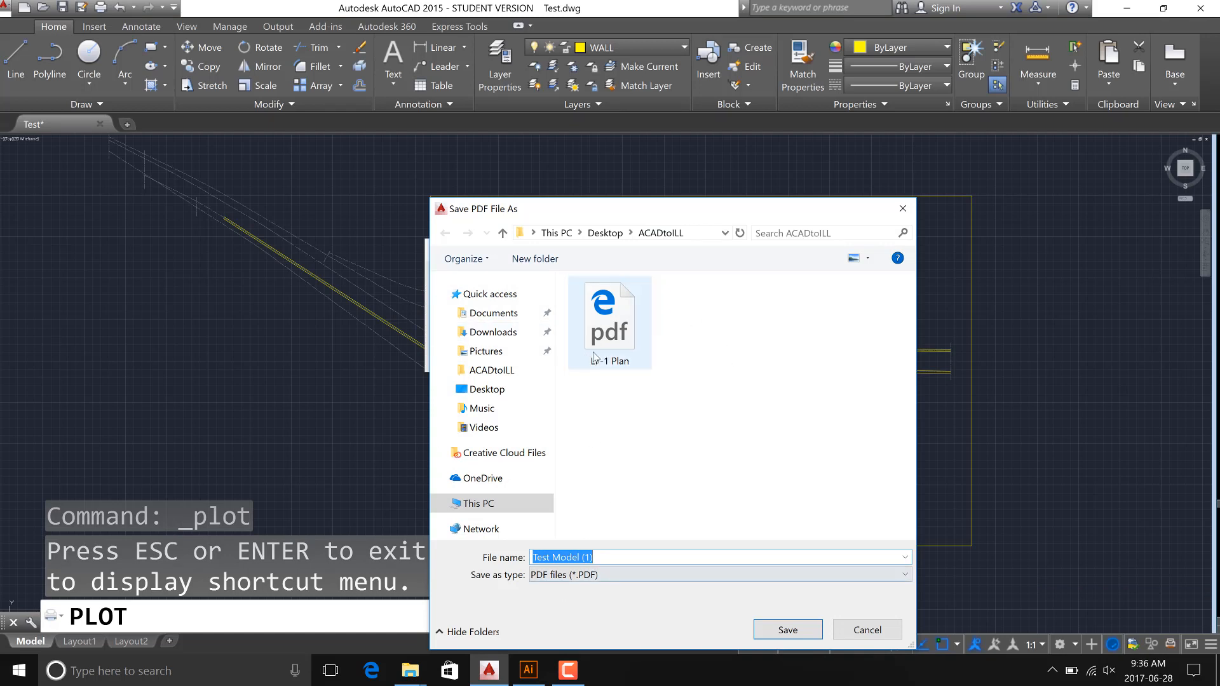
click(781, 631)
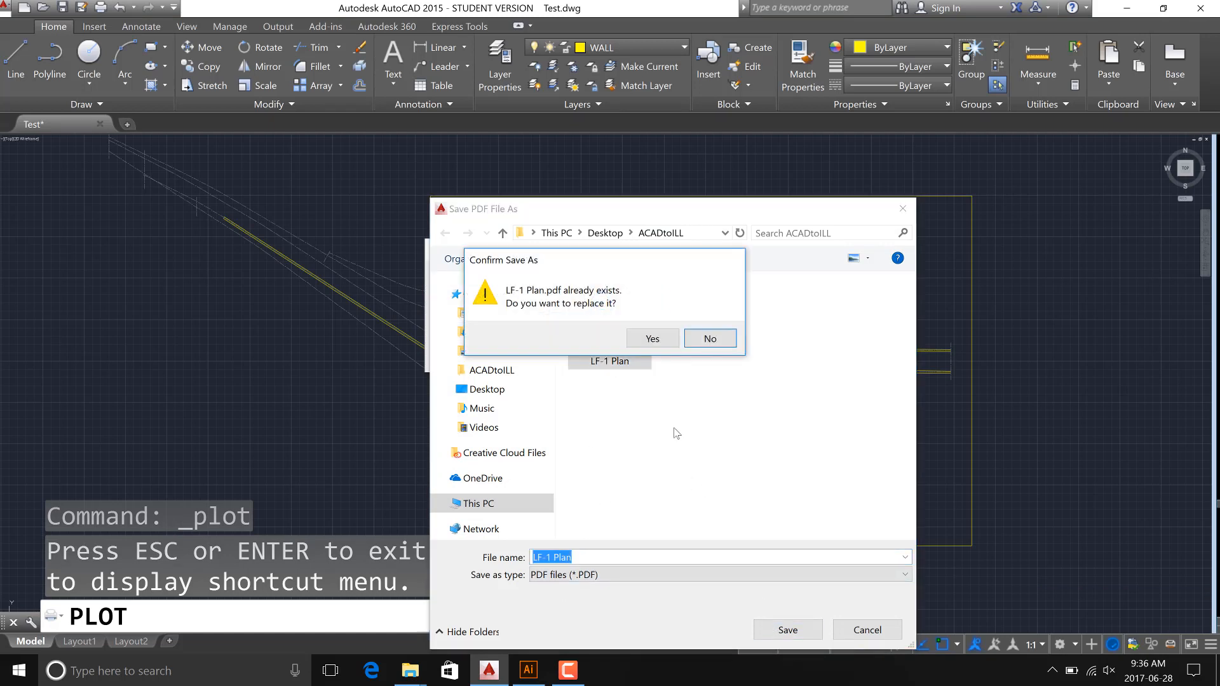
click(652, 339)
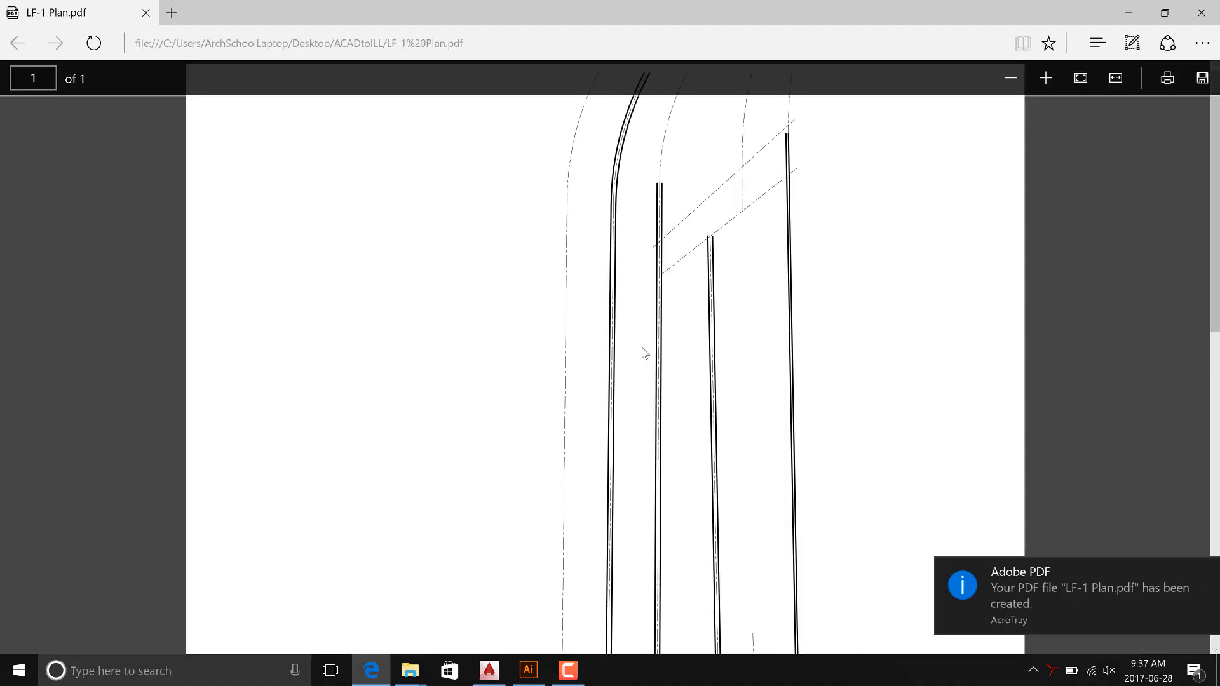
Switch to Illustrator and update the linked plan so it uses the newly plotted line weights.
scroll(523, 336, down, 1)
click(534, 674)
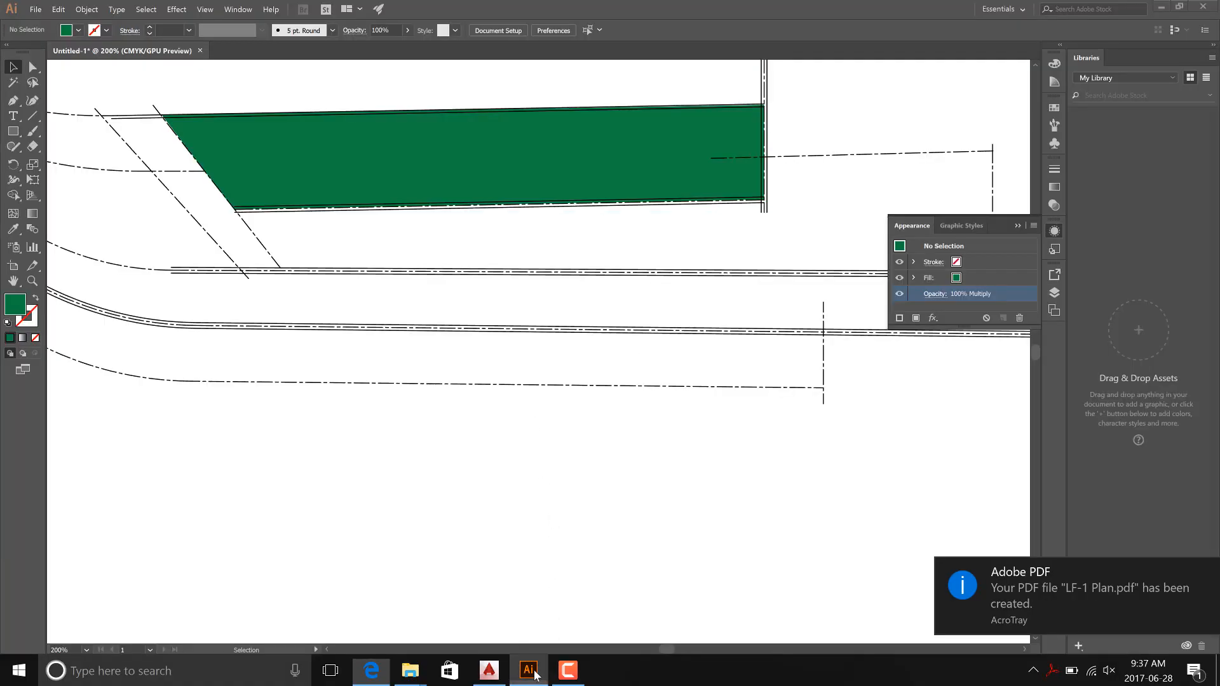
click(672, 352)
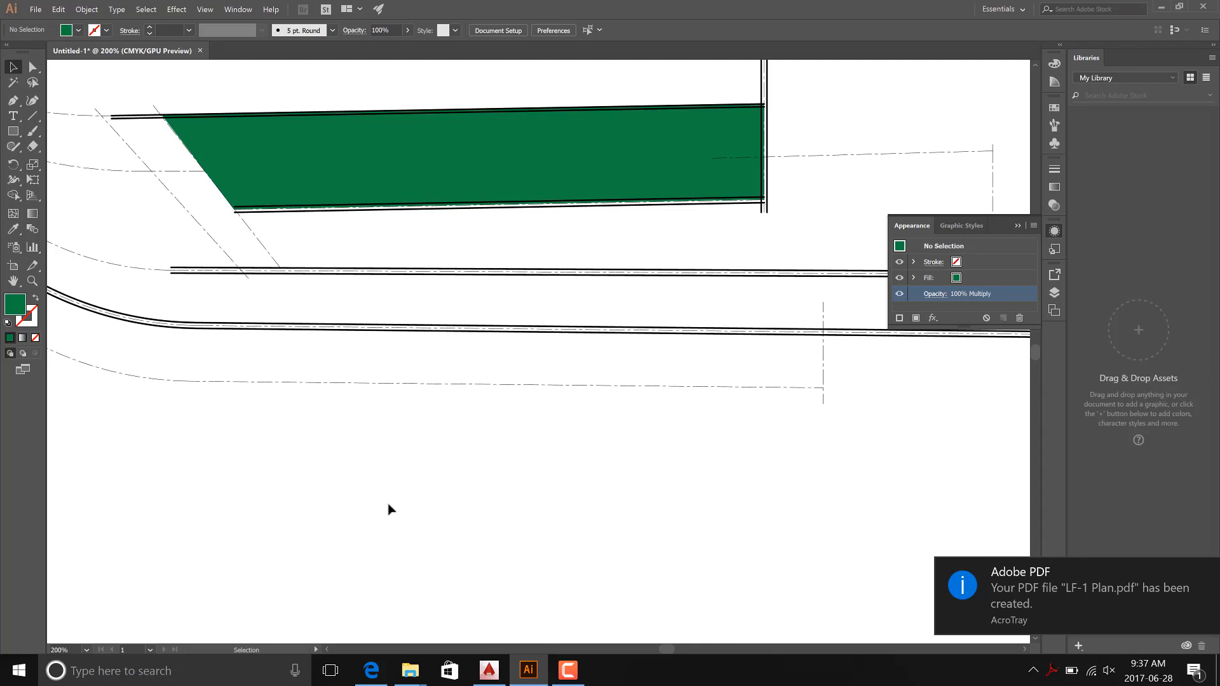
alt+scroll(388, 502, down, 2)
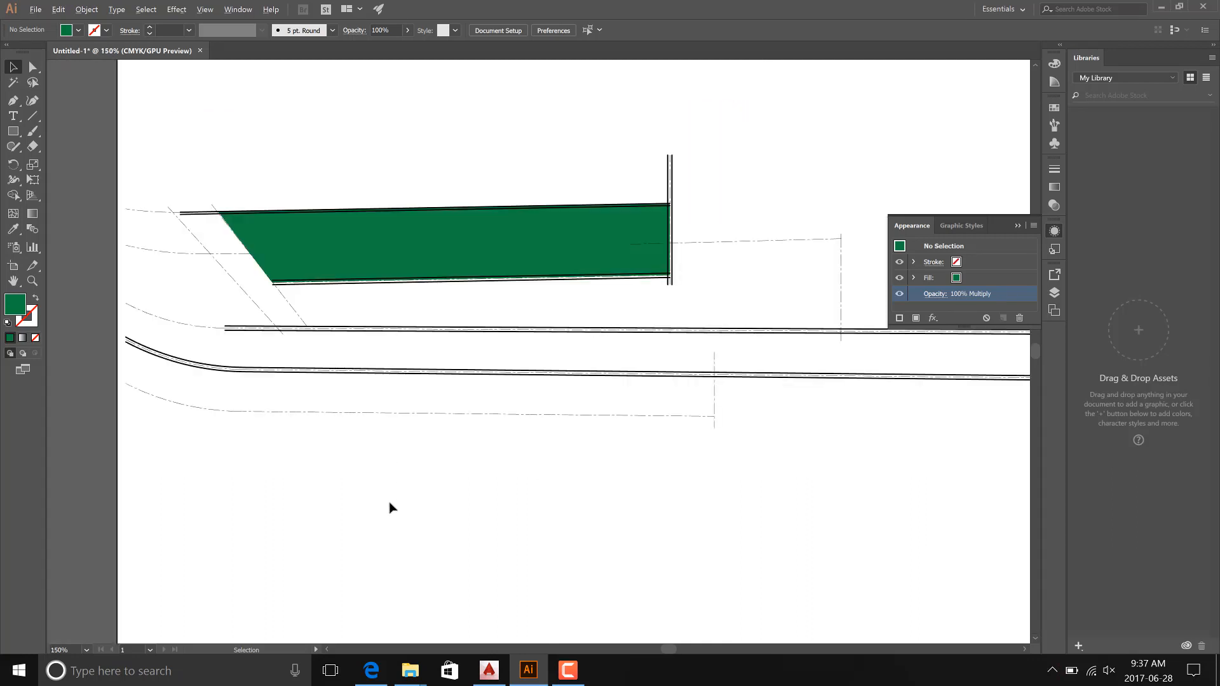
alt+scroll(388, 502, up, 1)
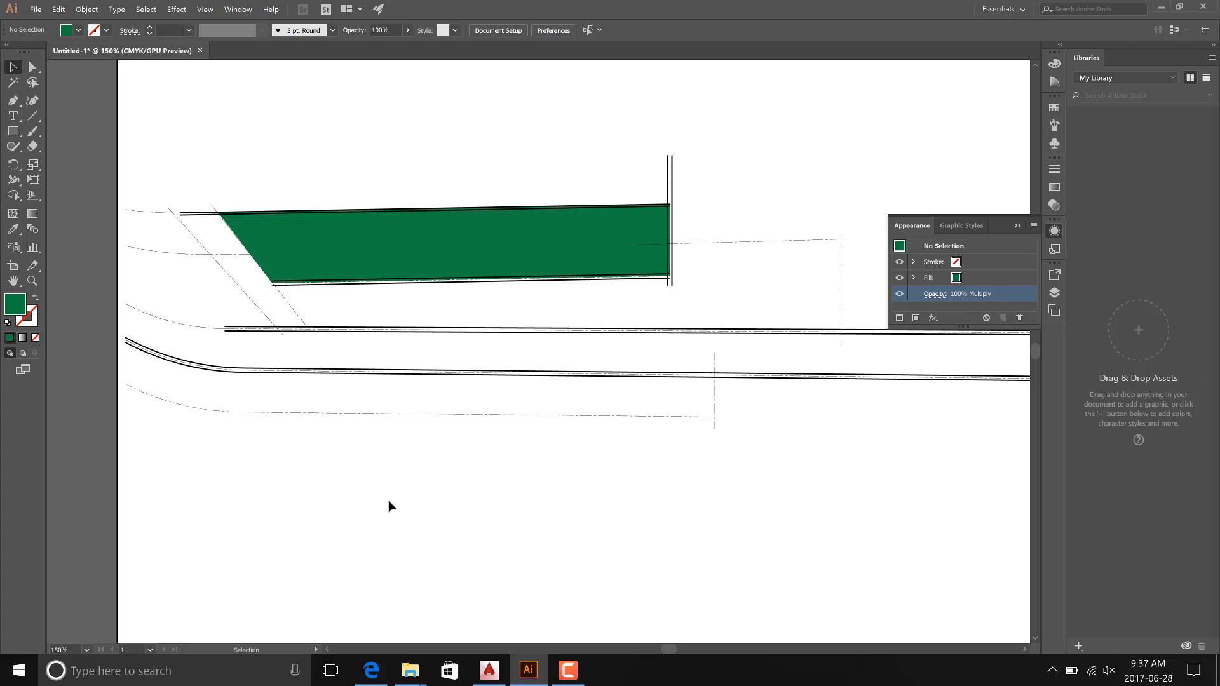
Switch to AutoCAD and copy the rectangular plot frame around the plan with its base point at 0,0.
key(alt+Tab)
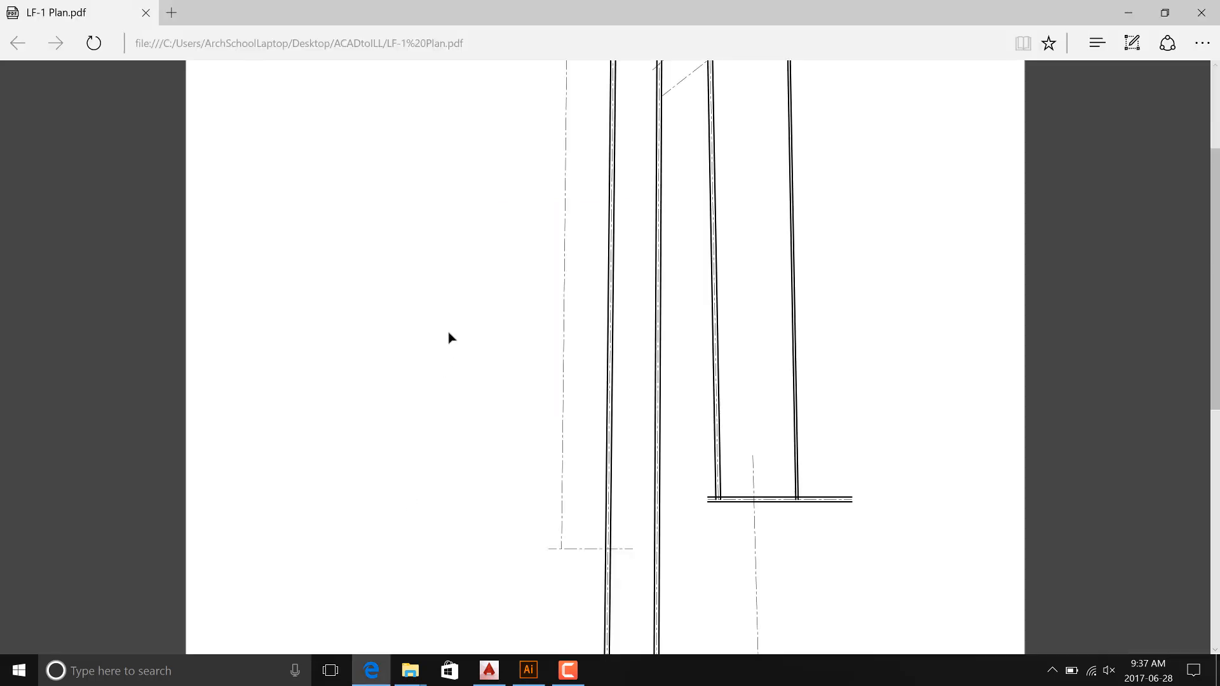
key(alt+Tab)
key(alt+Tab)
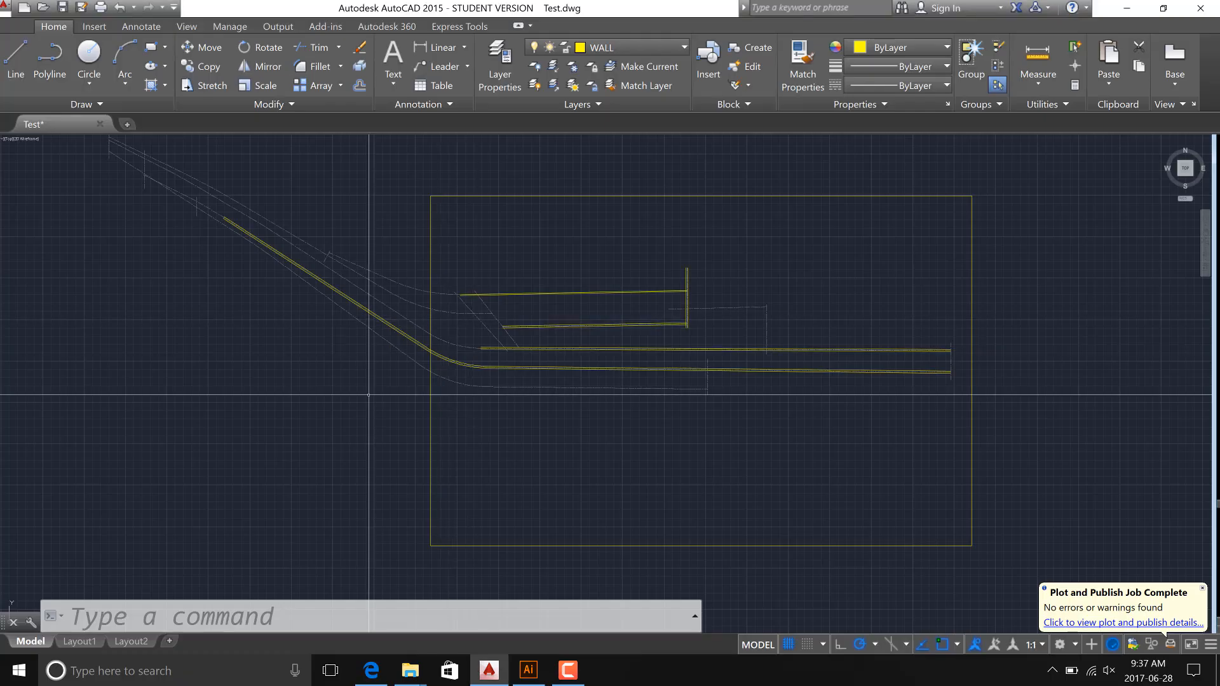
scroll(368, 395, down, 2)
click(467, 528)
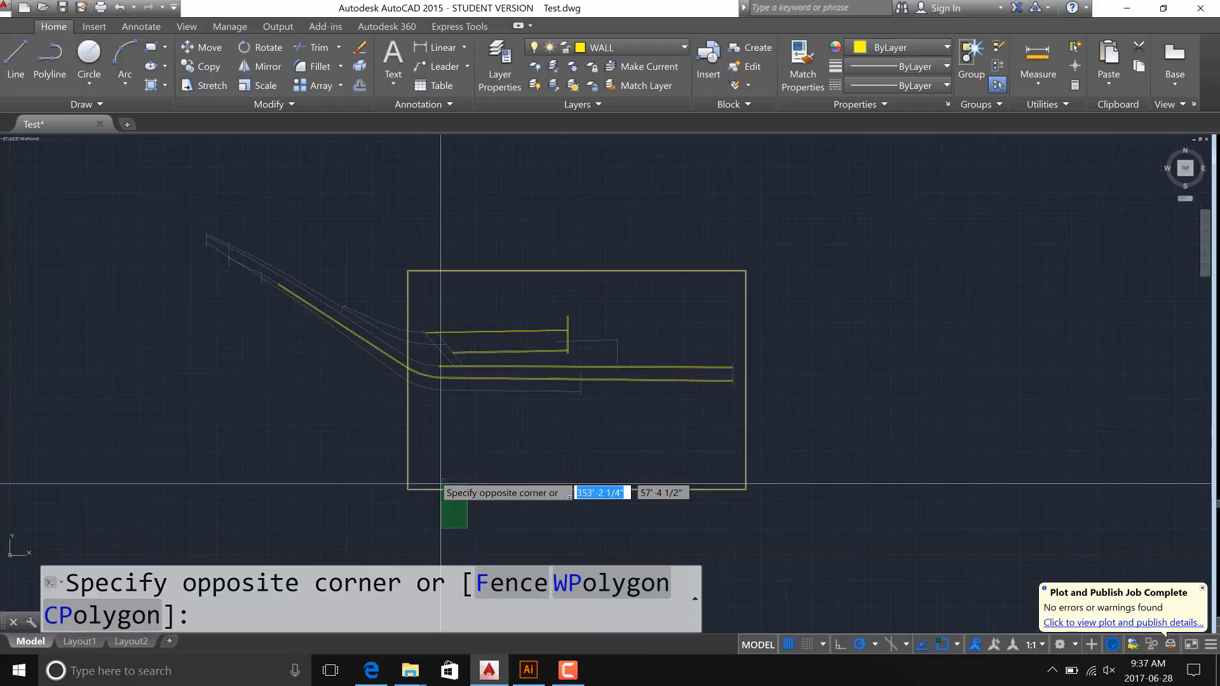
click(394, 450)
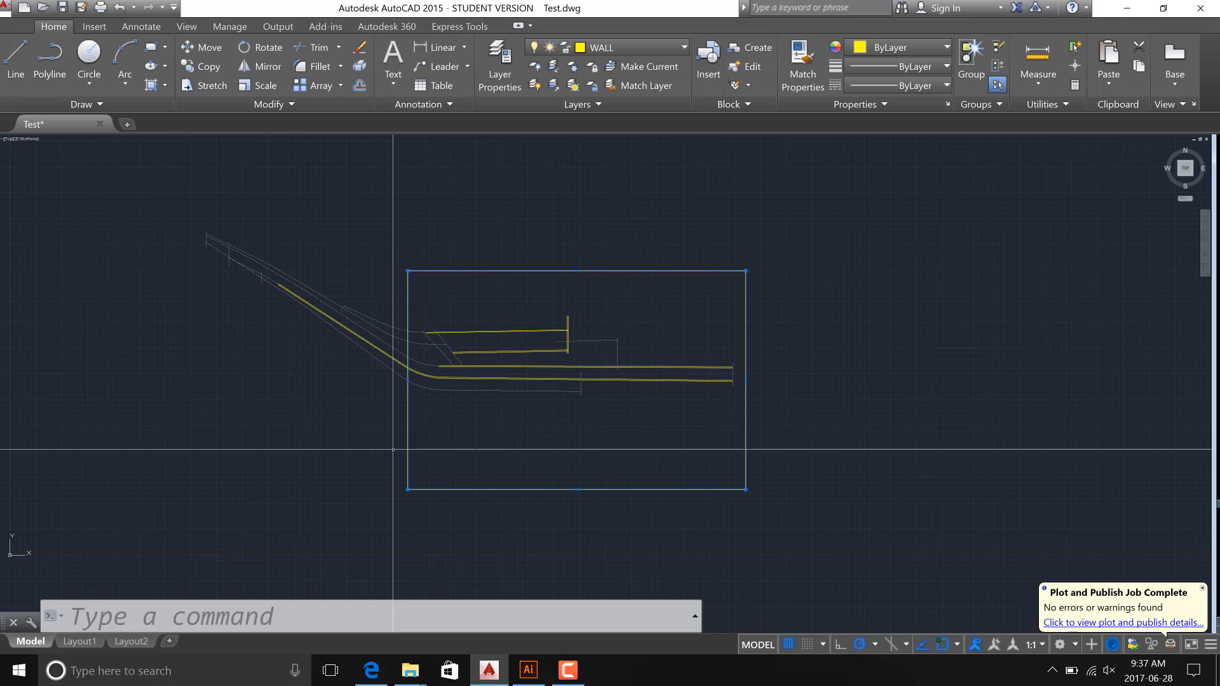
key(ctrl+shift+c)
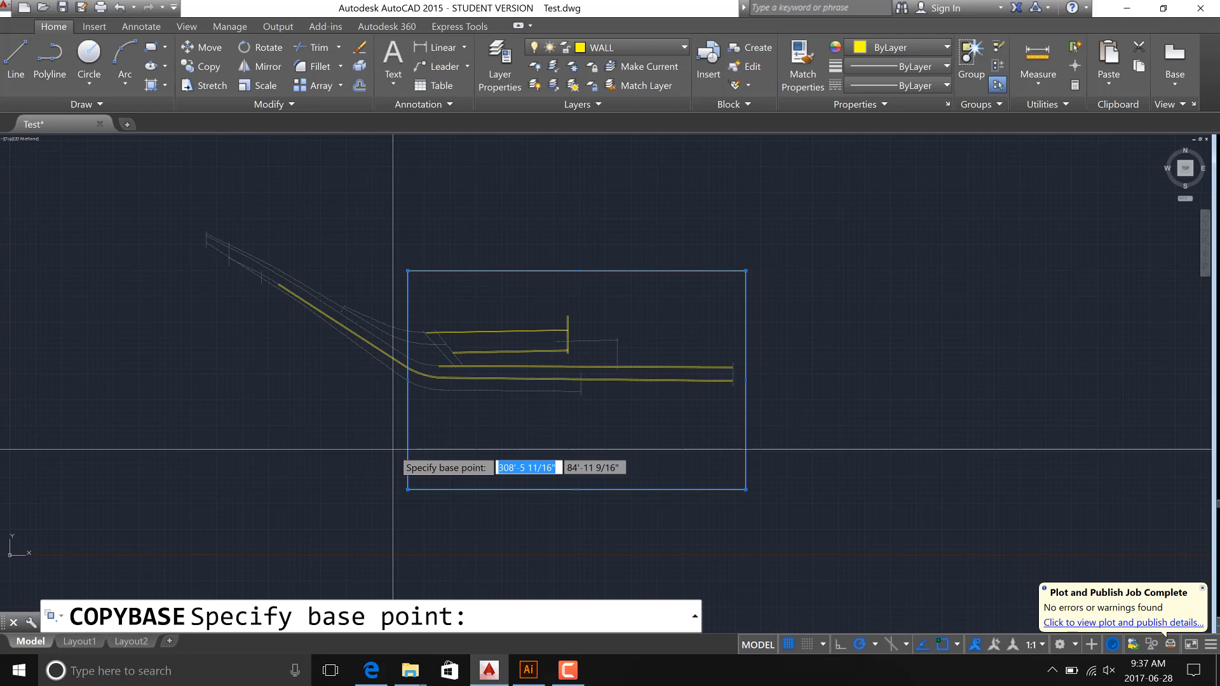
text(0,0)
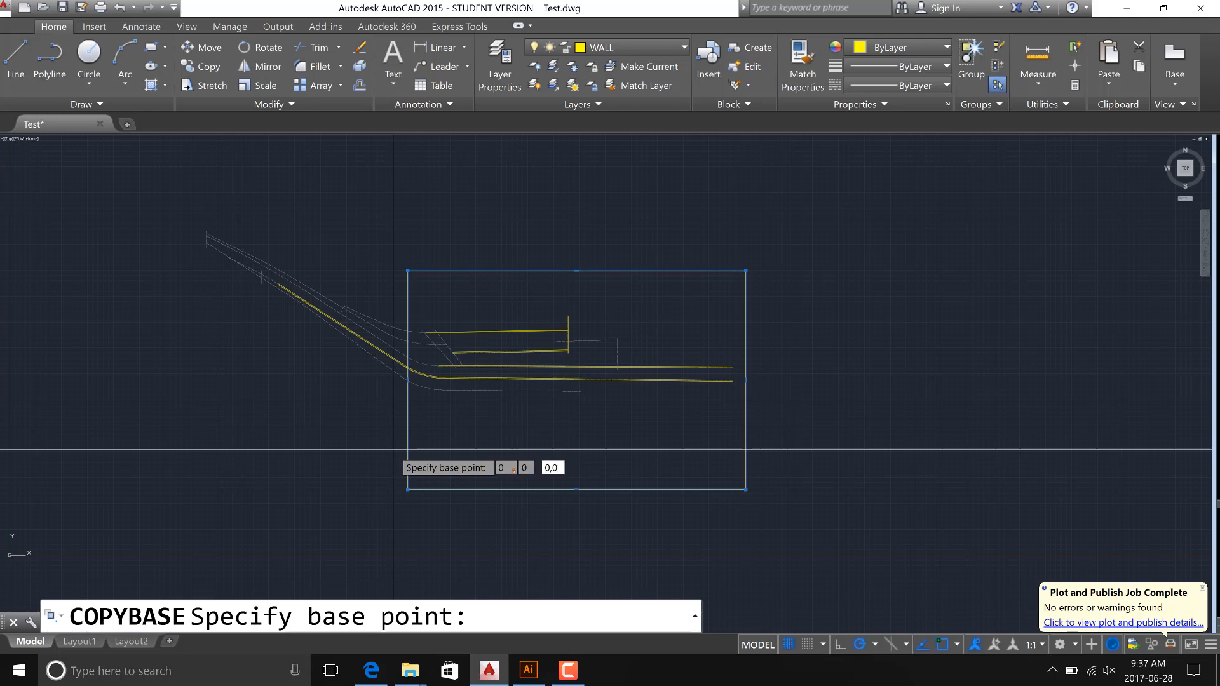
key(Return)
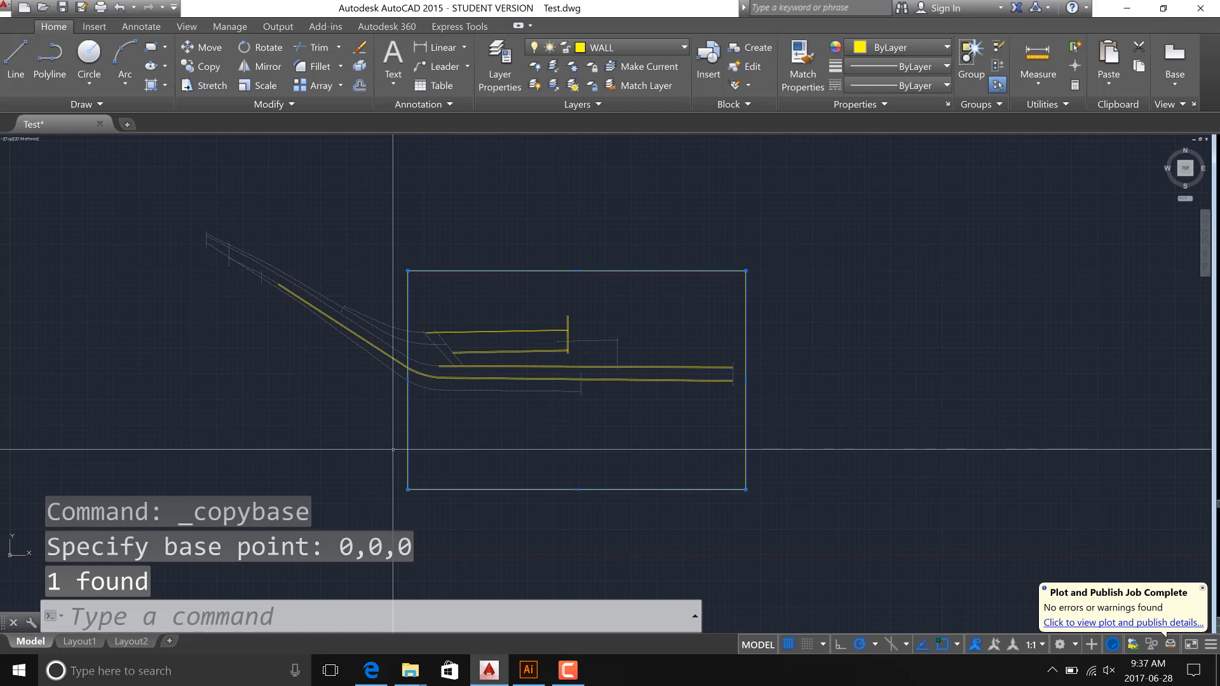
key(Escape)
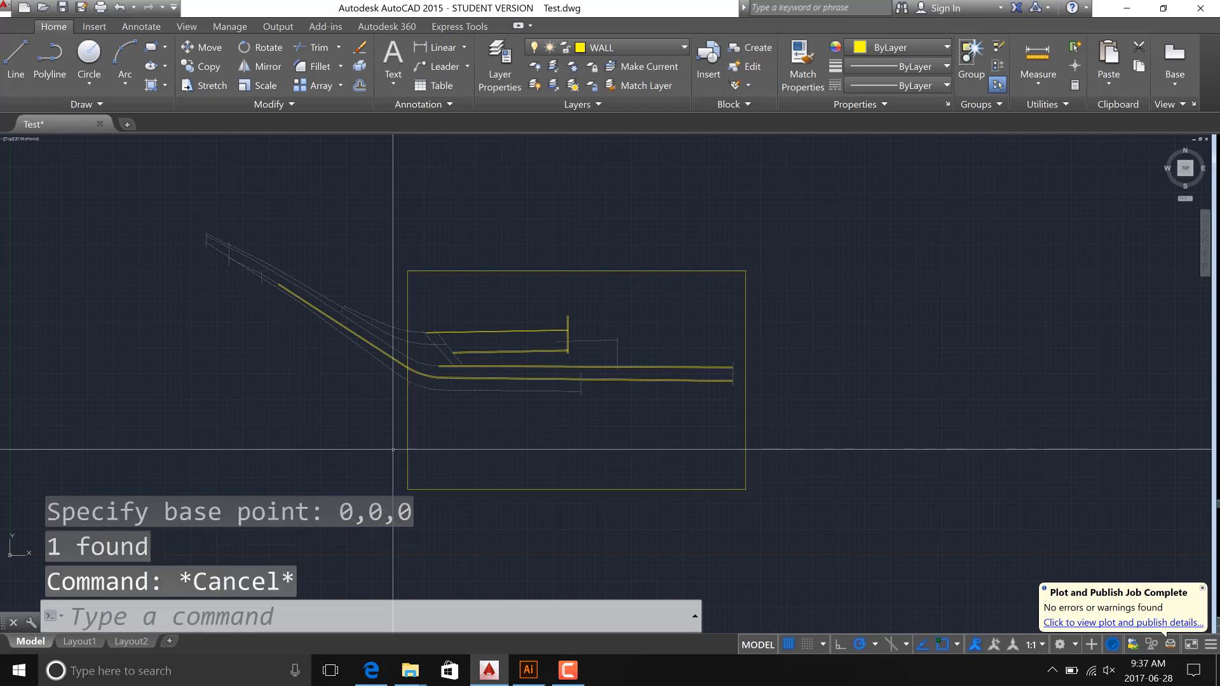
Open the Test3 drawing from the ACADtoILL folder.
key(ctrl+n)
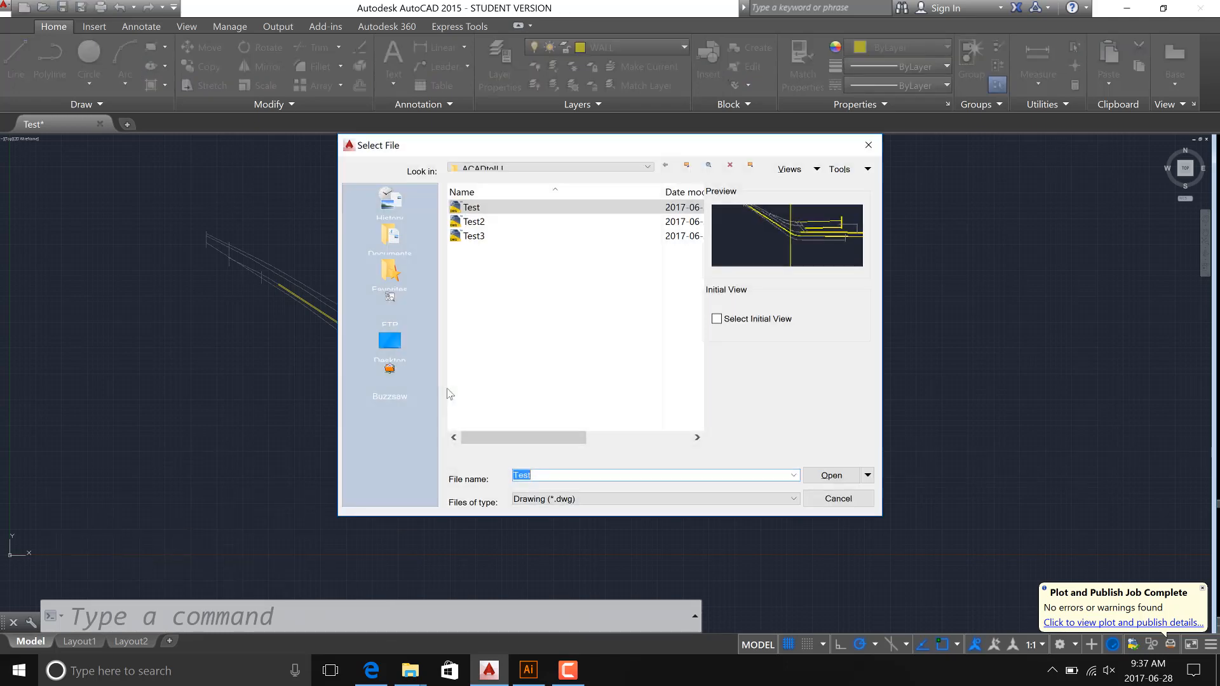
click(473, 236)
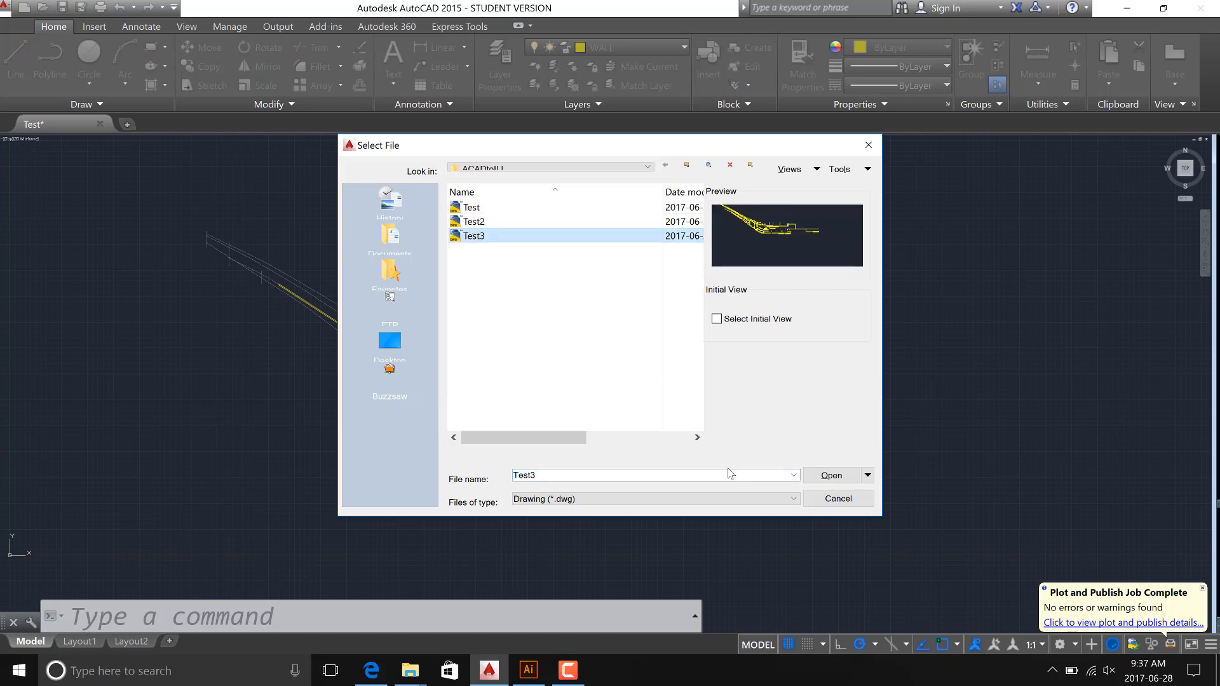
click(847, 480)
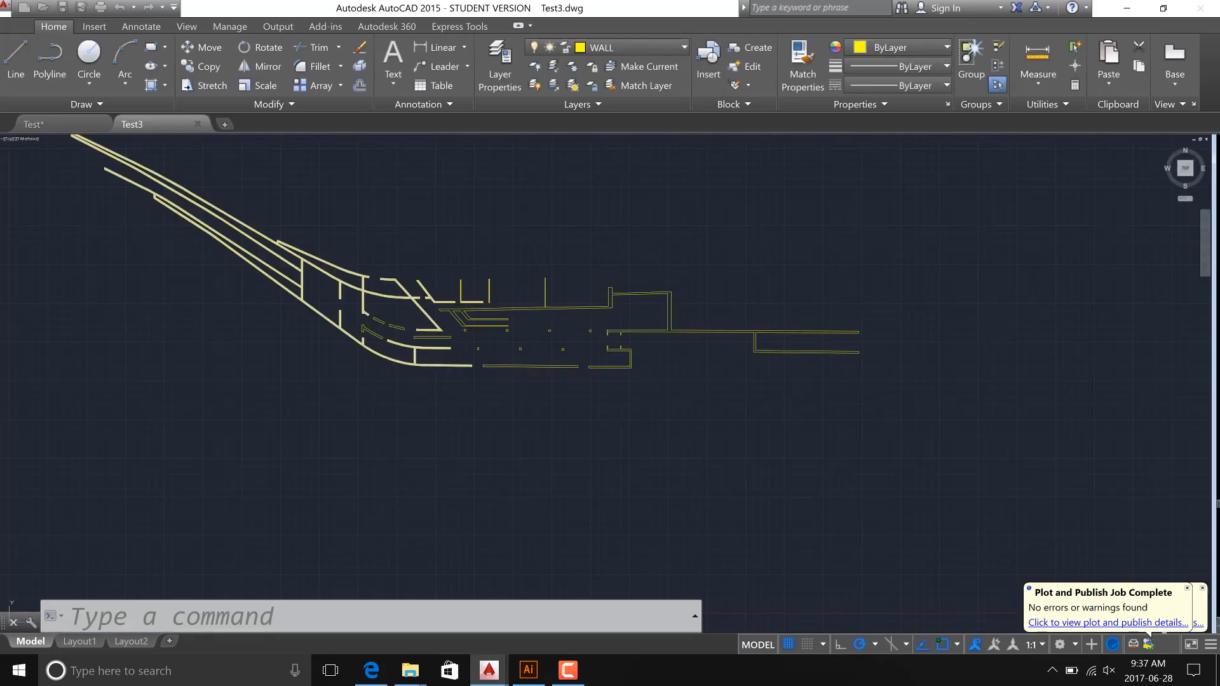
Paste the copied plot frame into Test3 at insertion point 0,0,0.
scroll(426, 302, up, 2)
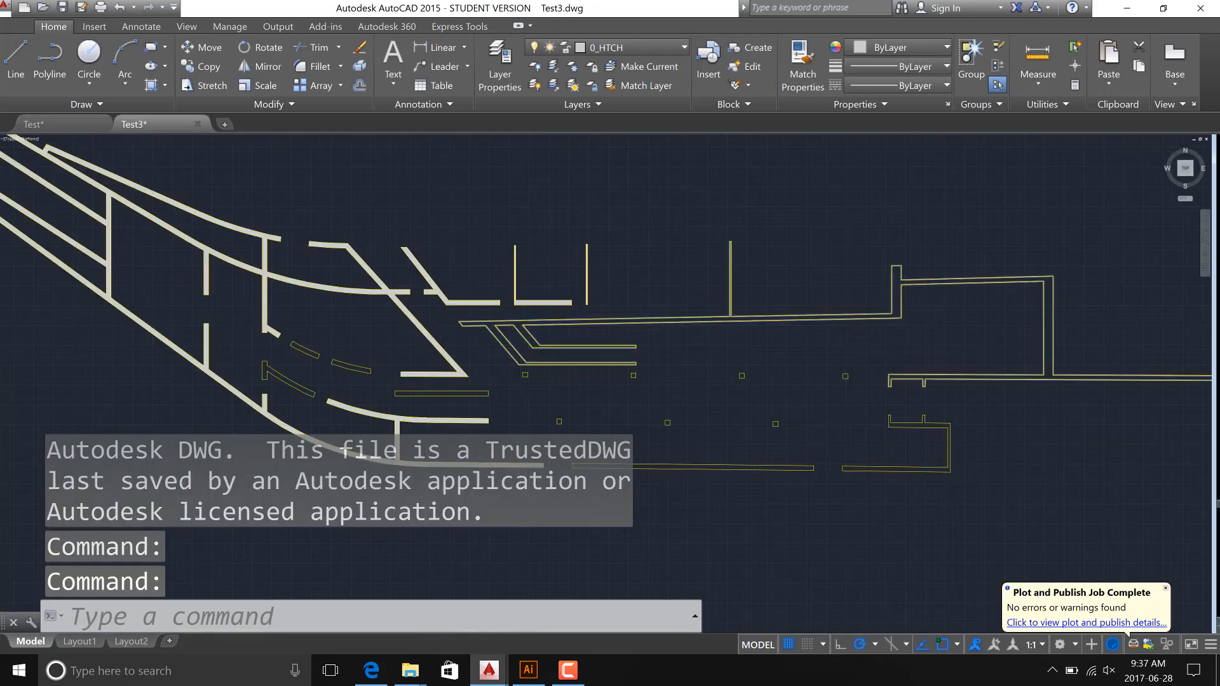
scroll(562, 346, down, 2)
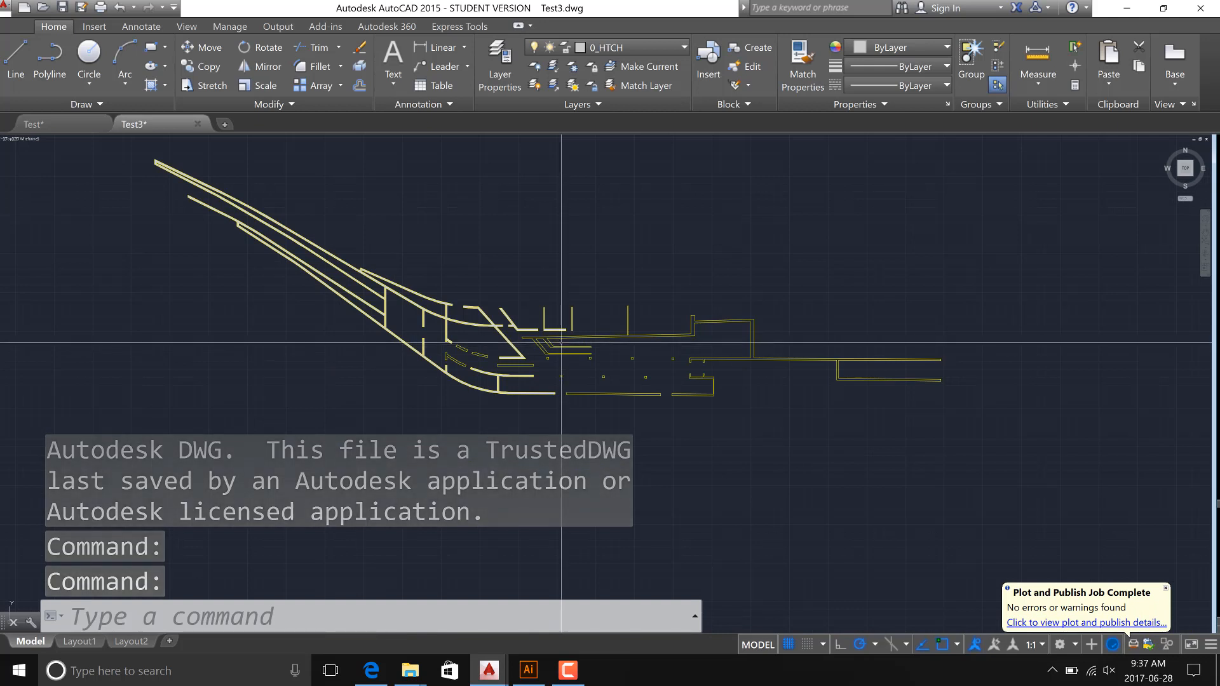
key(ctrl+v)
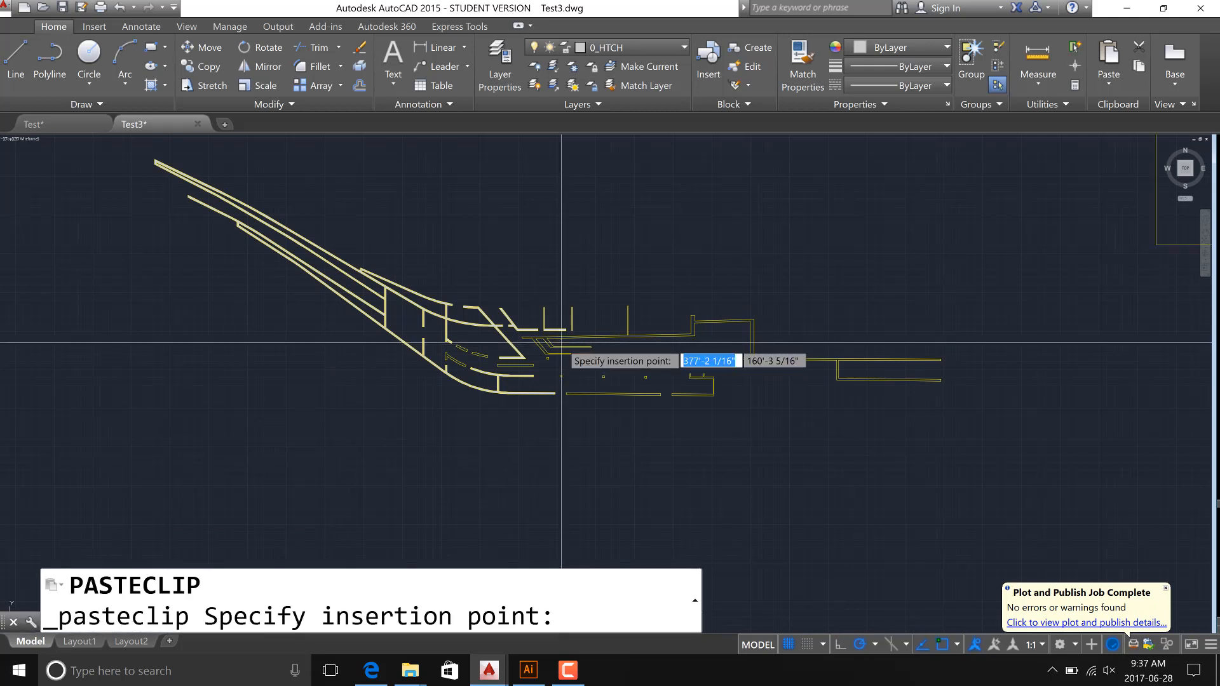
text(0,0,0)
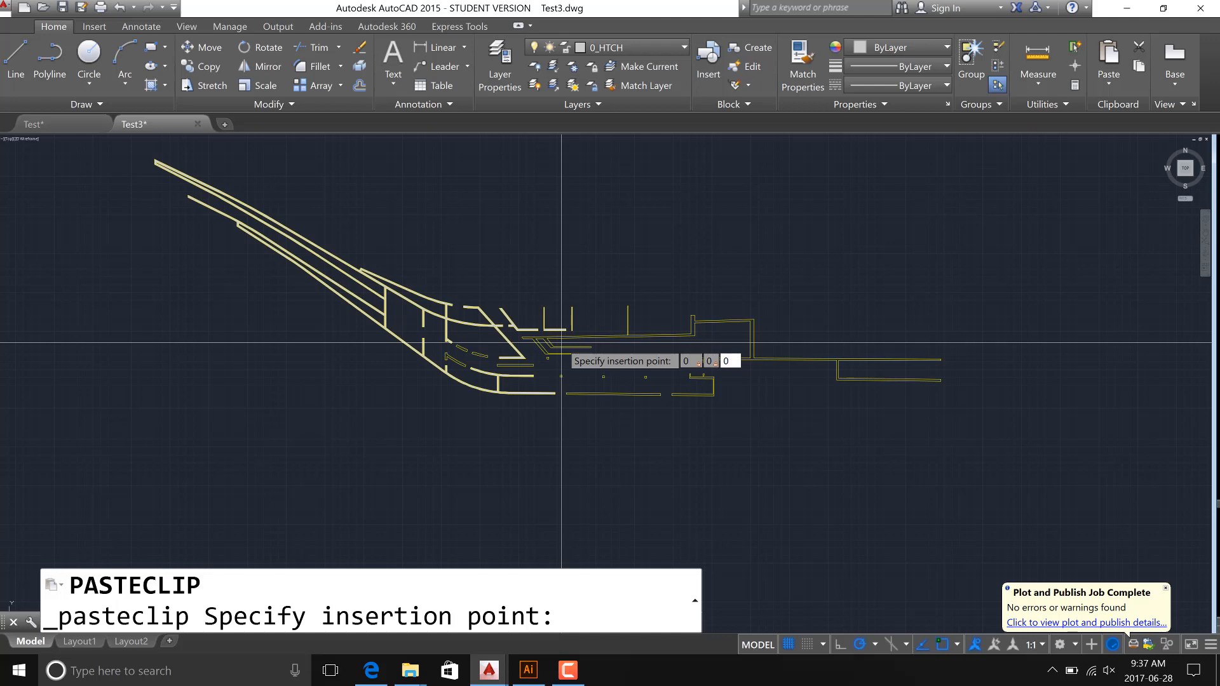
key(Return)
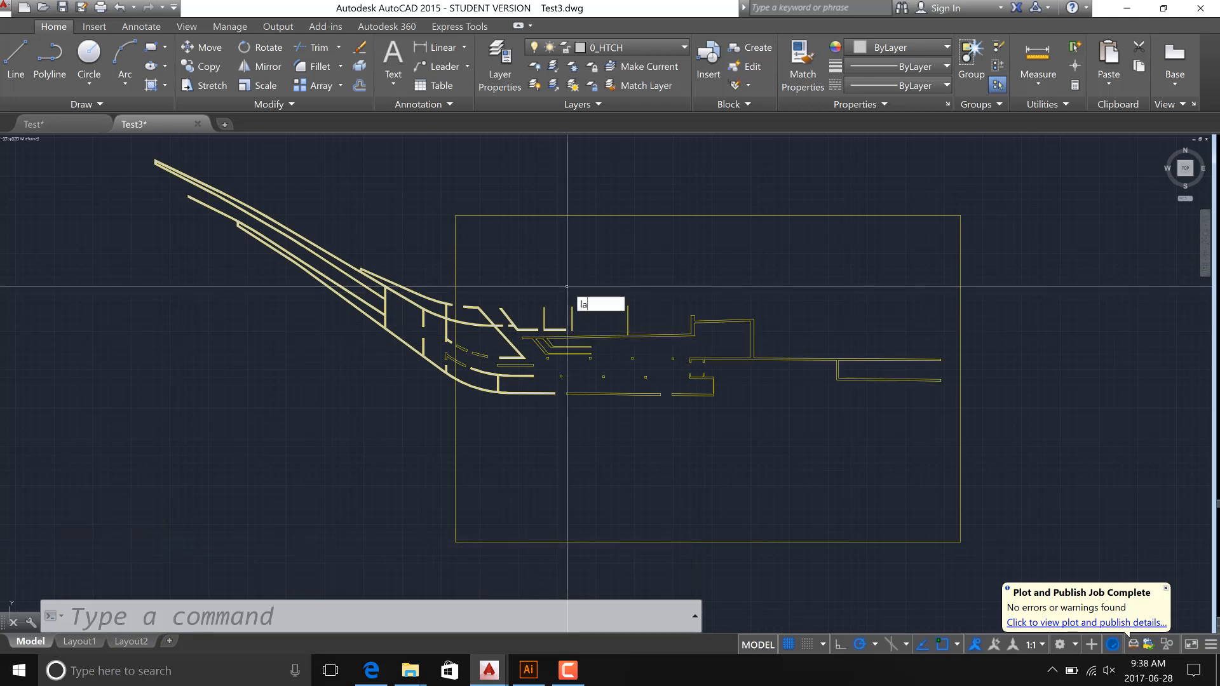
Create a layer named Defpoints with index color 111 and close the layer manager.
key(Return)
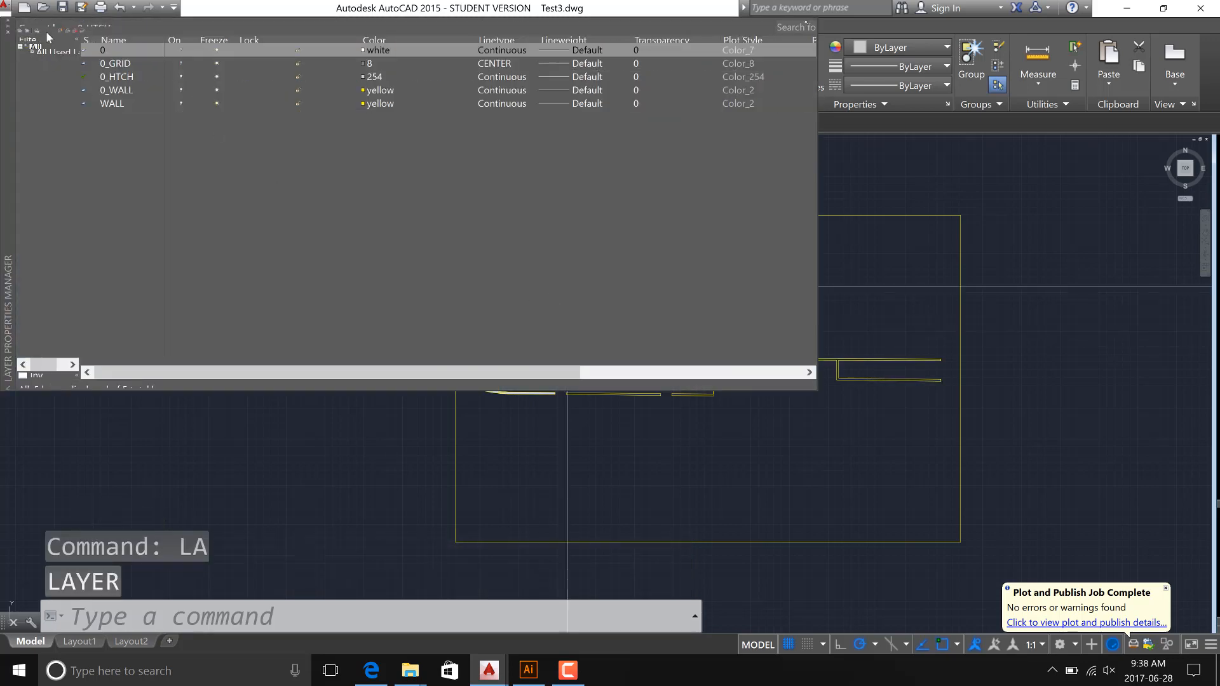
click(63, 31)
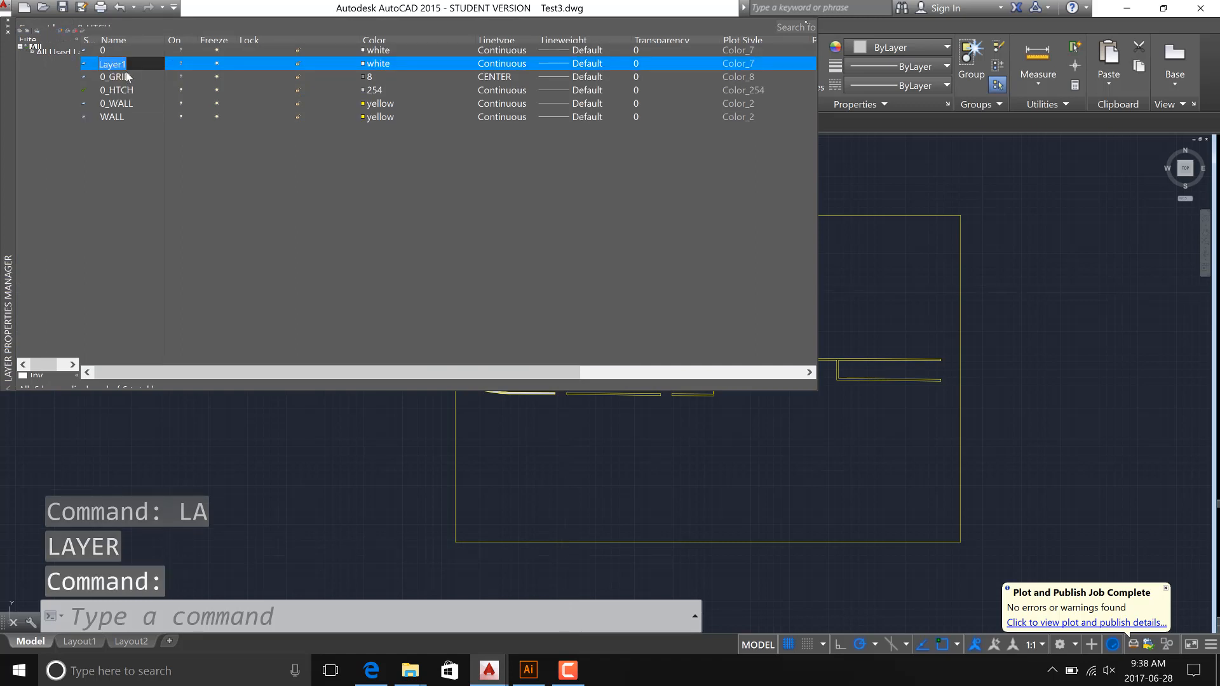
text(Defpoints)
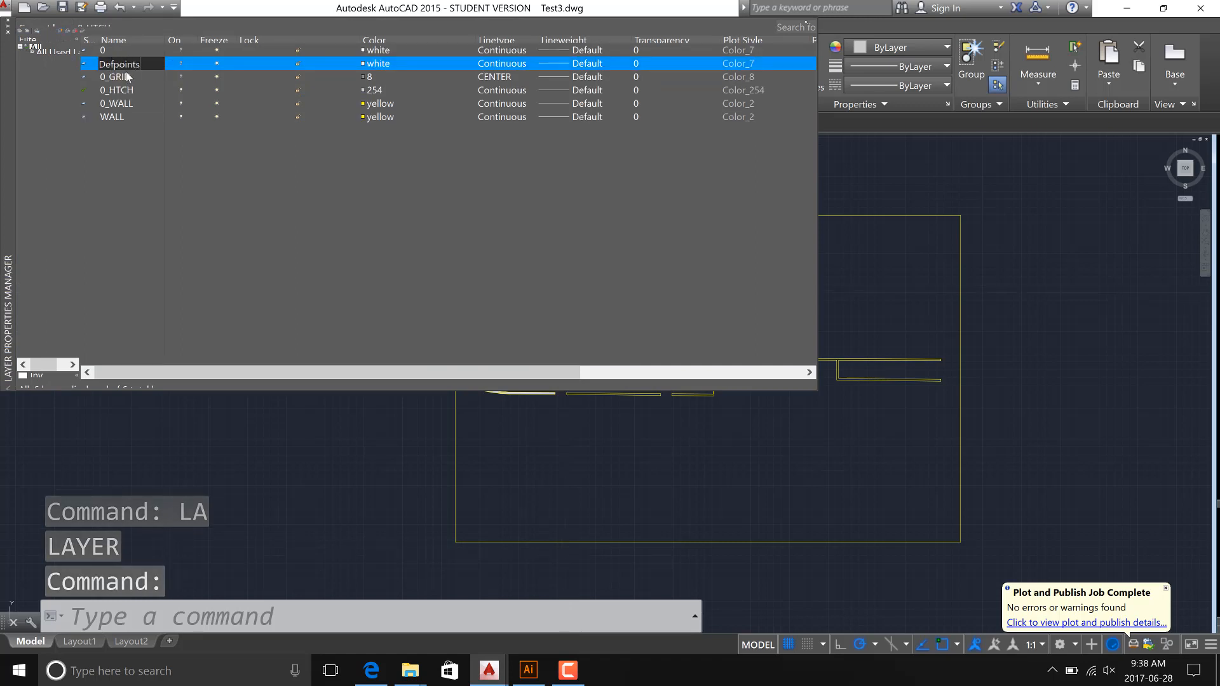
key(Return)
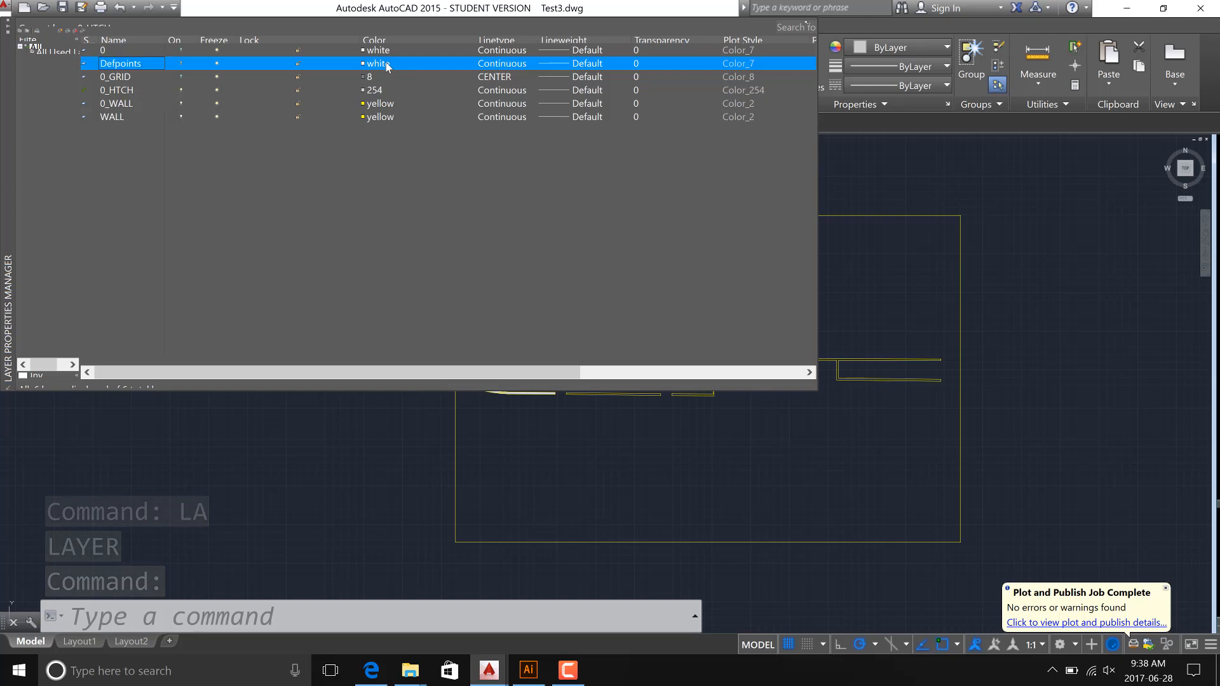
click(387, 64)
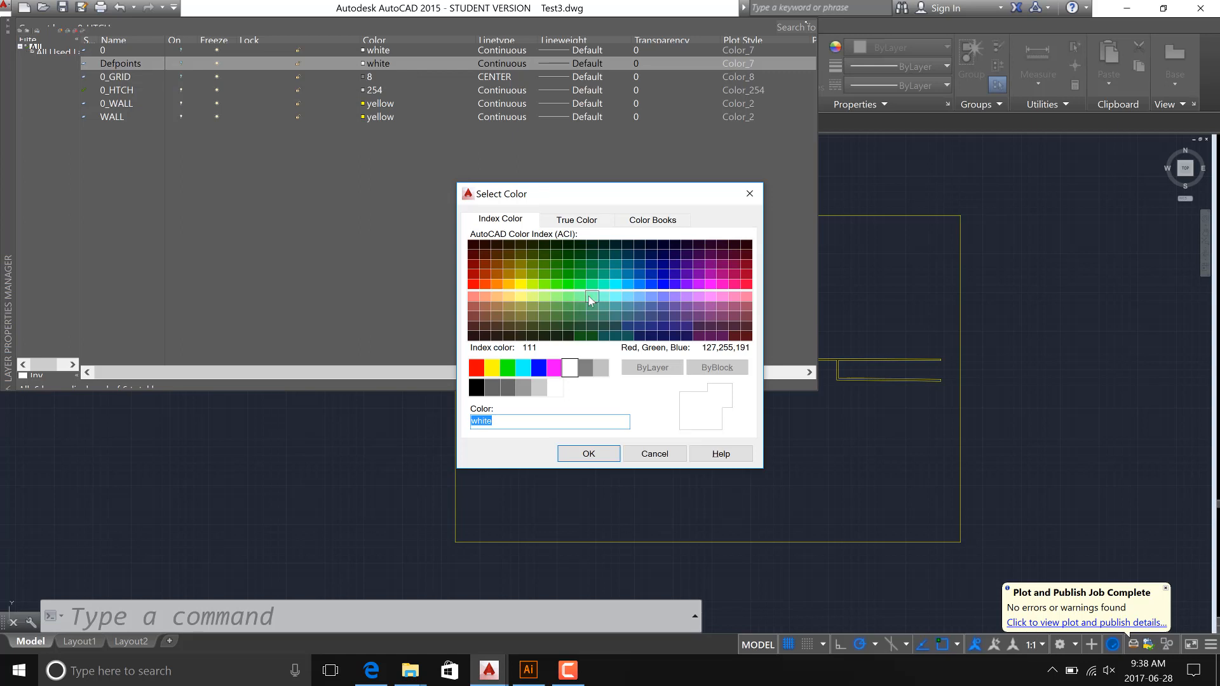
click(589, 296)
click(591, 454)
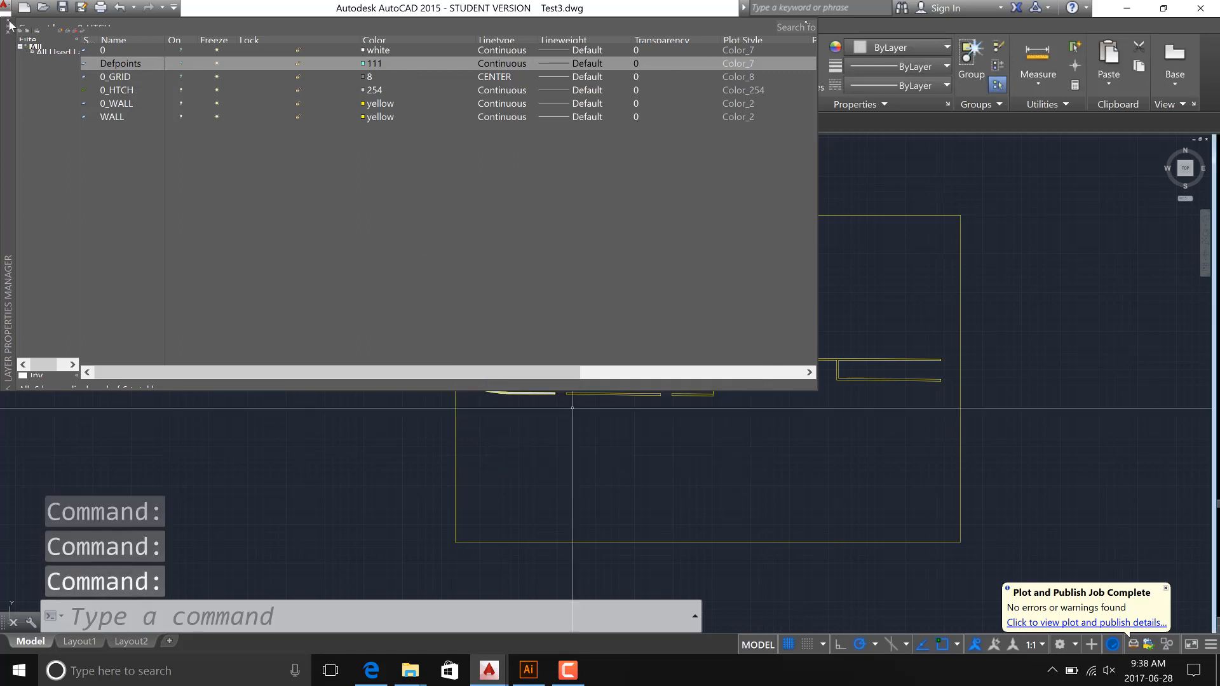
click(8, 21)
Move the pasted rectangular frame to the Defpoints layer and dismiss the turned-off layer notice.
click(570, 535)
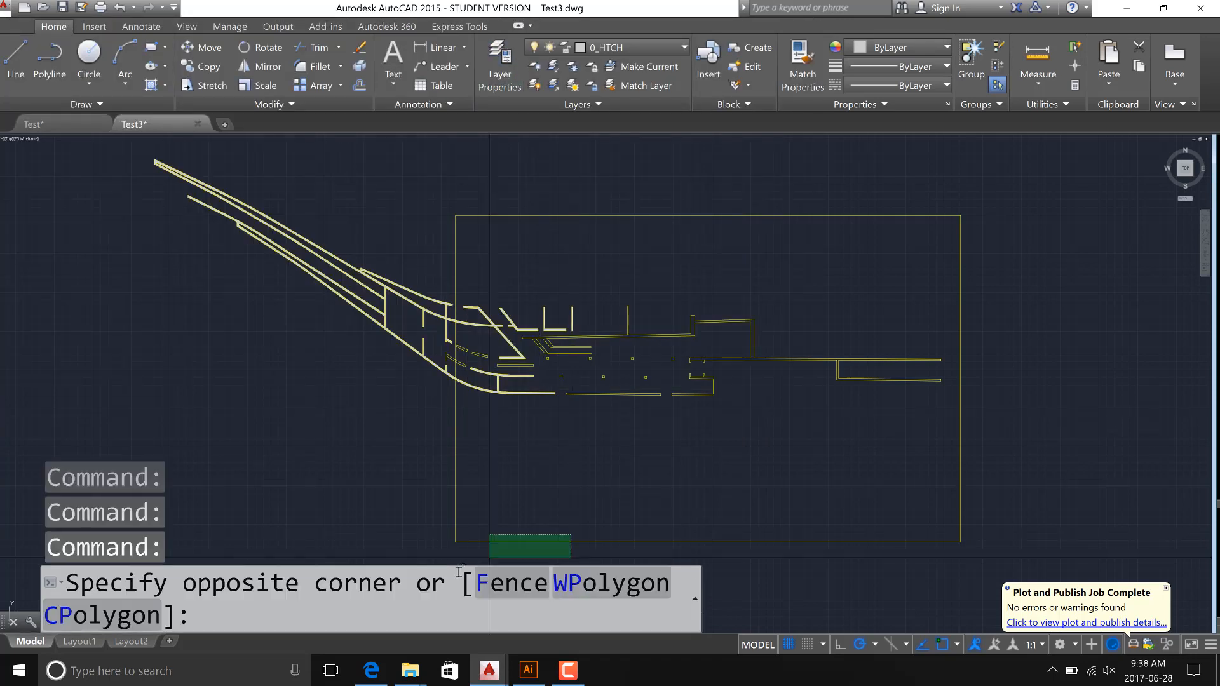
click(388, 439)
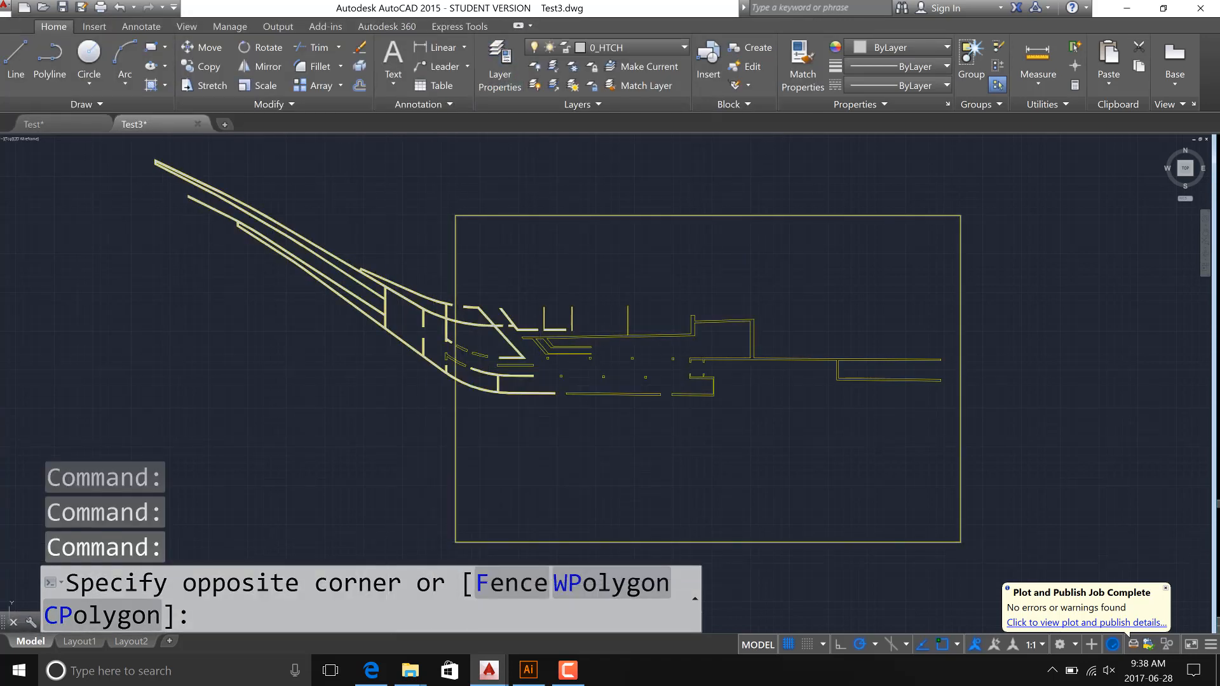
click(645, 49)
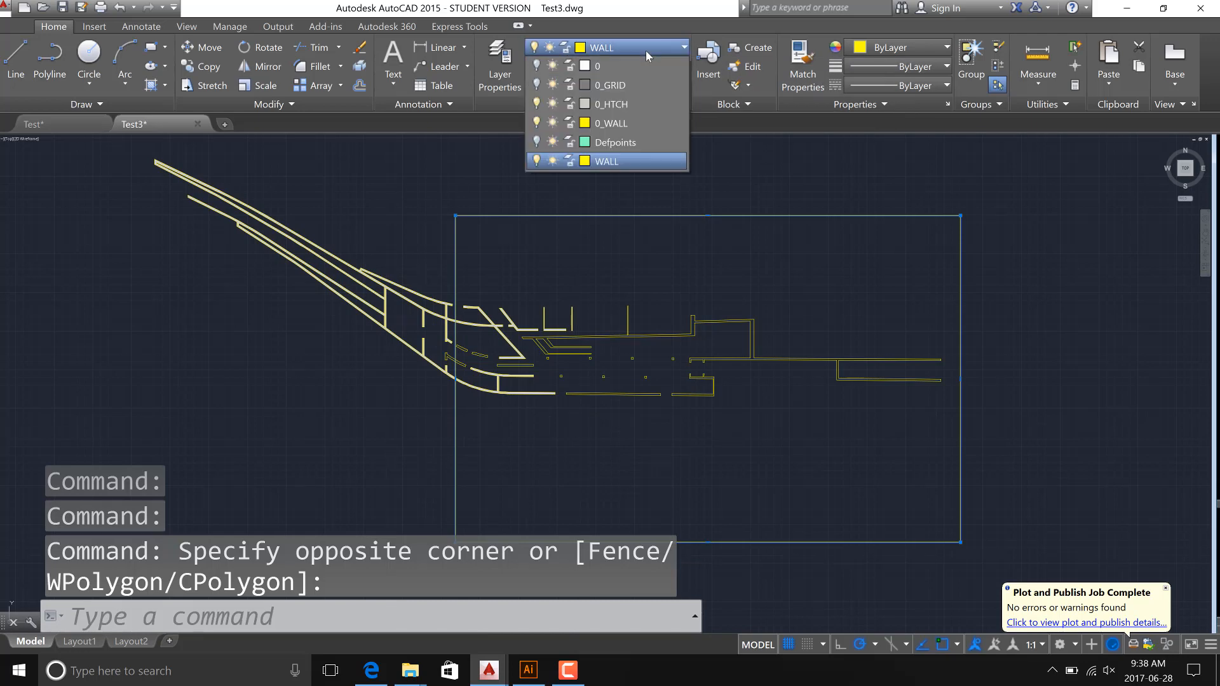
click(610, 141)
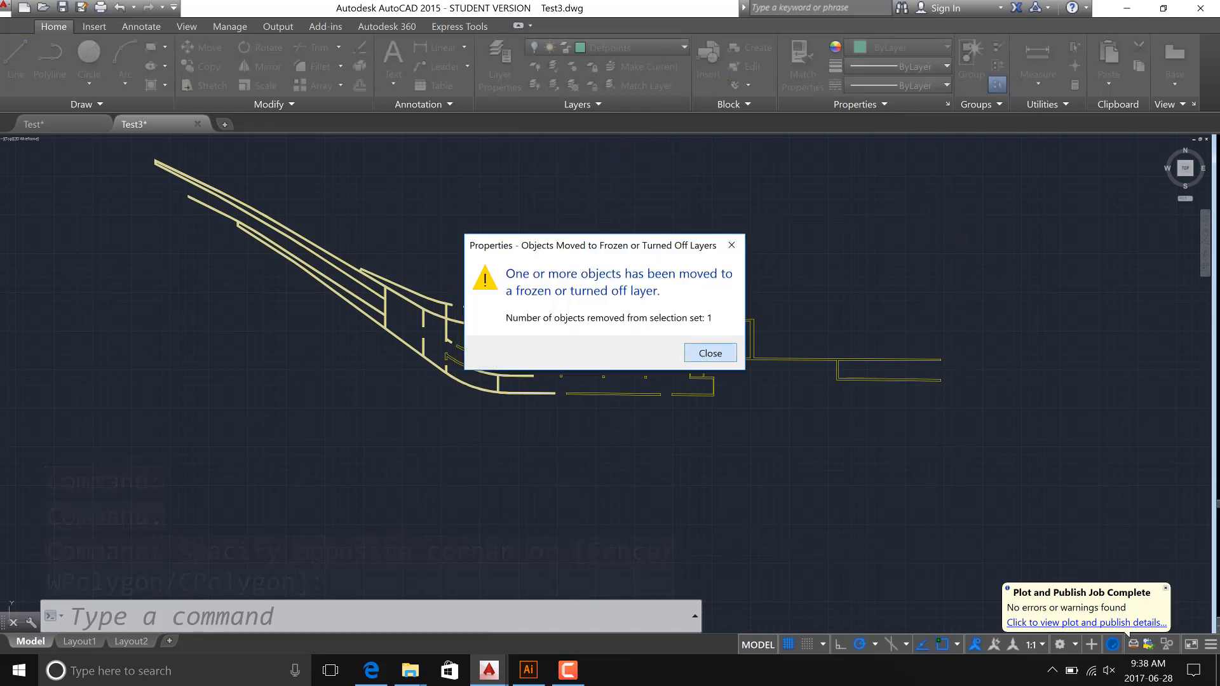
click(701, 353)
Turn on the Defpoints layer.
click(682, 50)
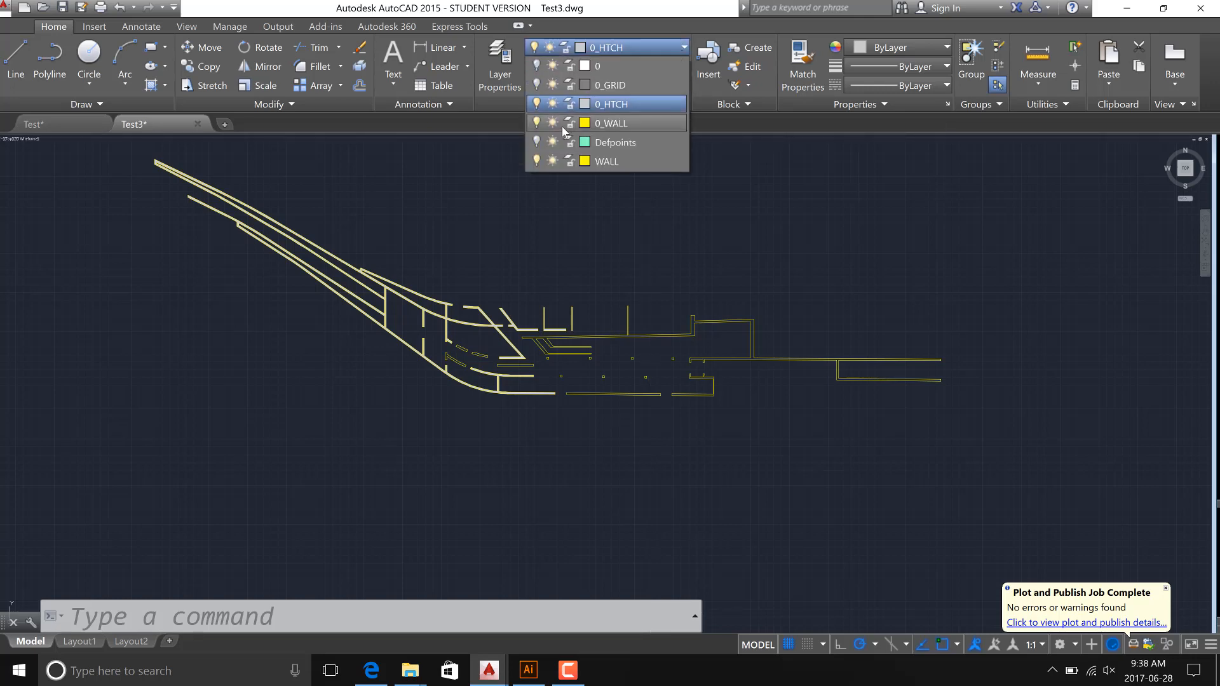
click(537, 142)
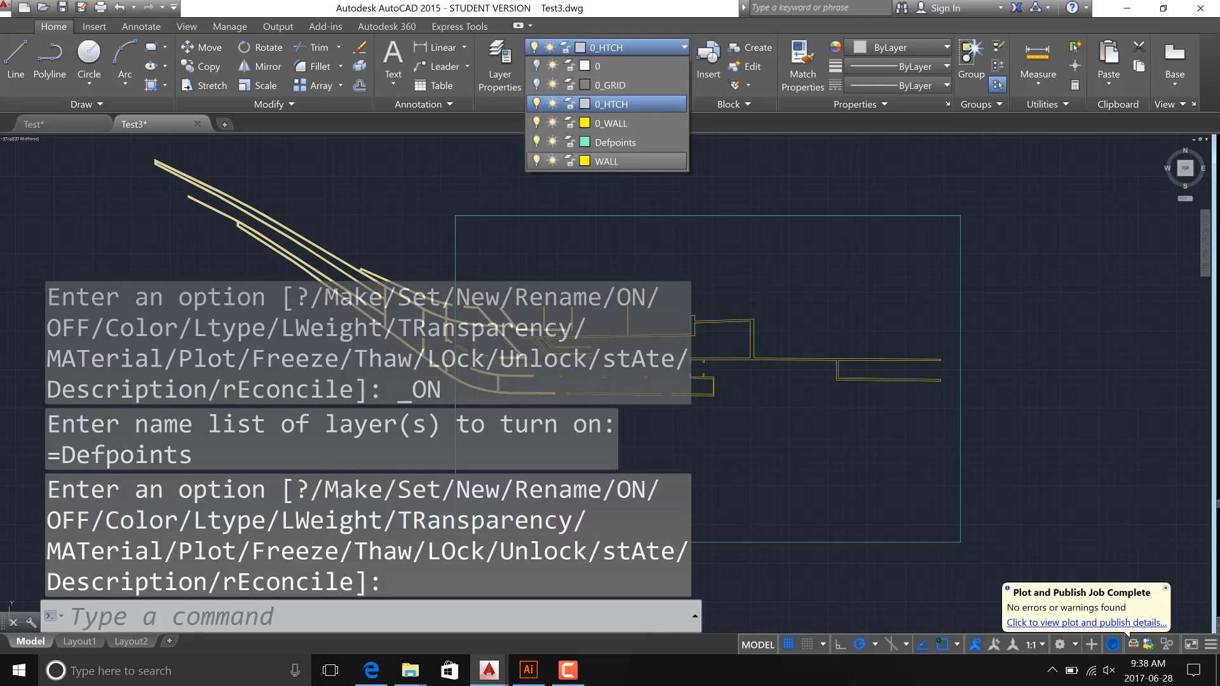
key(Escape)
key(Escape)
key(Escape)
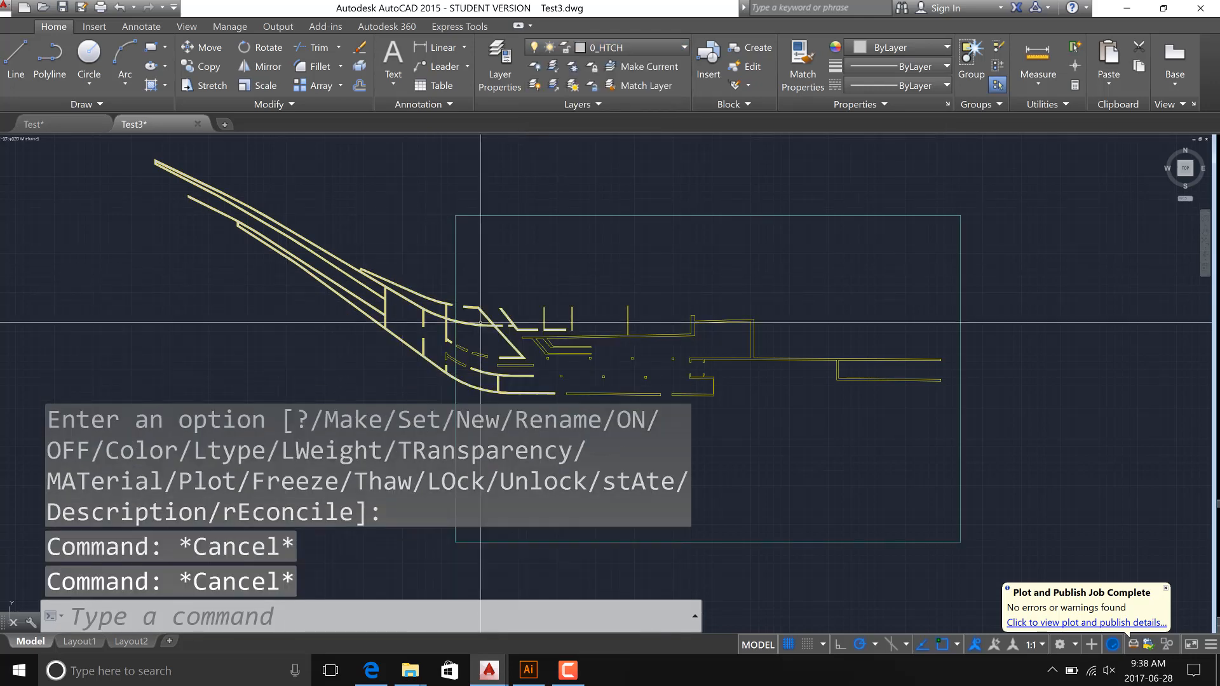
Turn on the 0 and 0_GRID layers in the Test3 plan.
scroll(530, 420, down, 2)
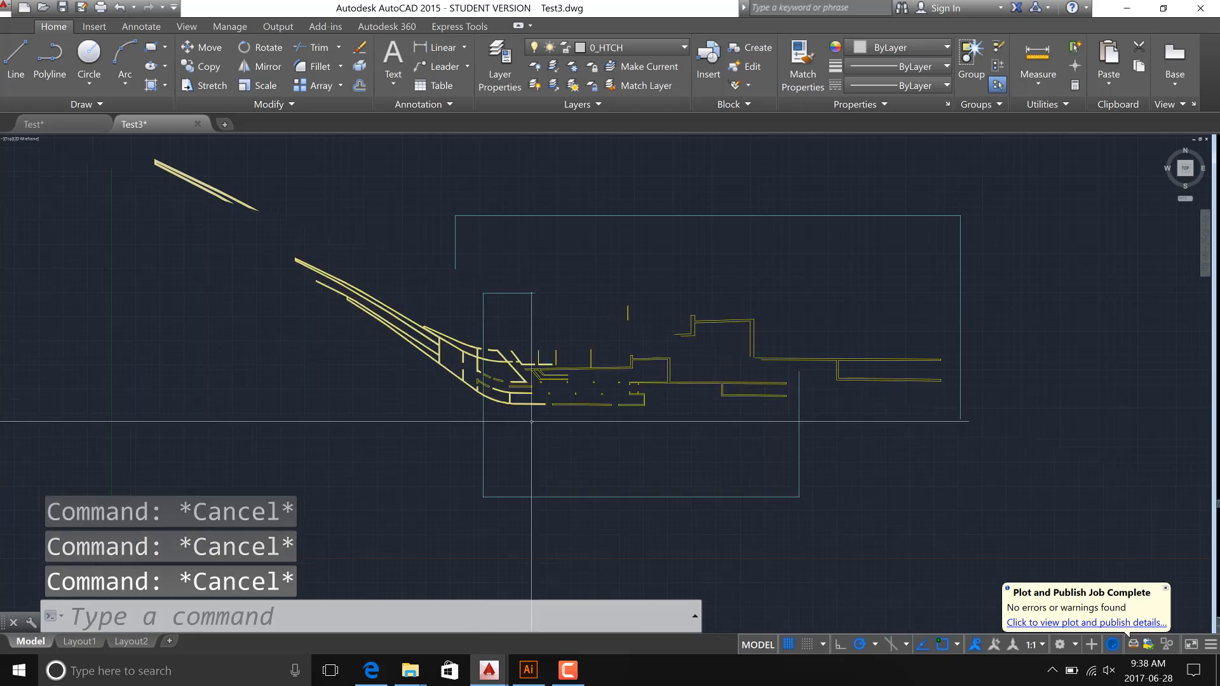
scroll(535, 416, up, 2)
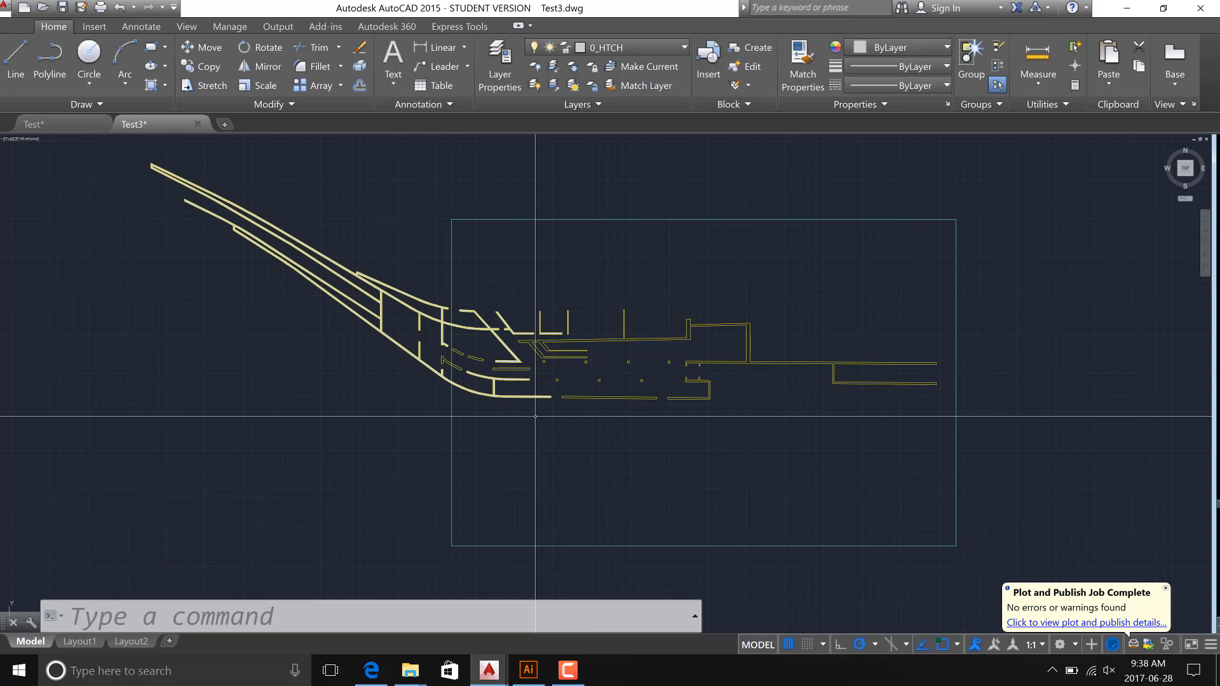
scroll(591, 346, up, 3)
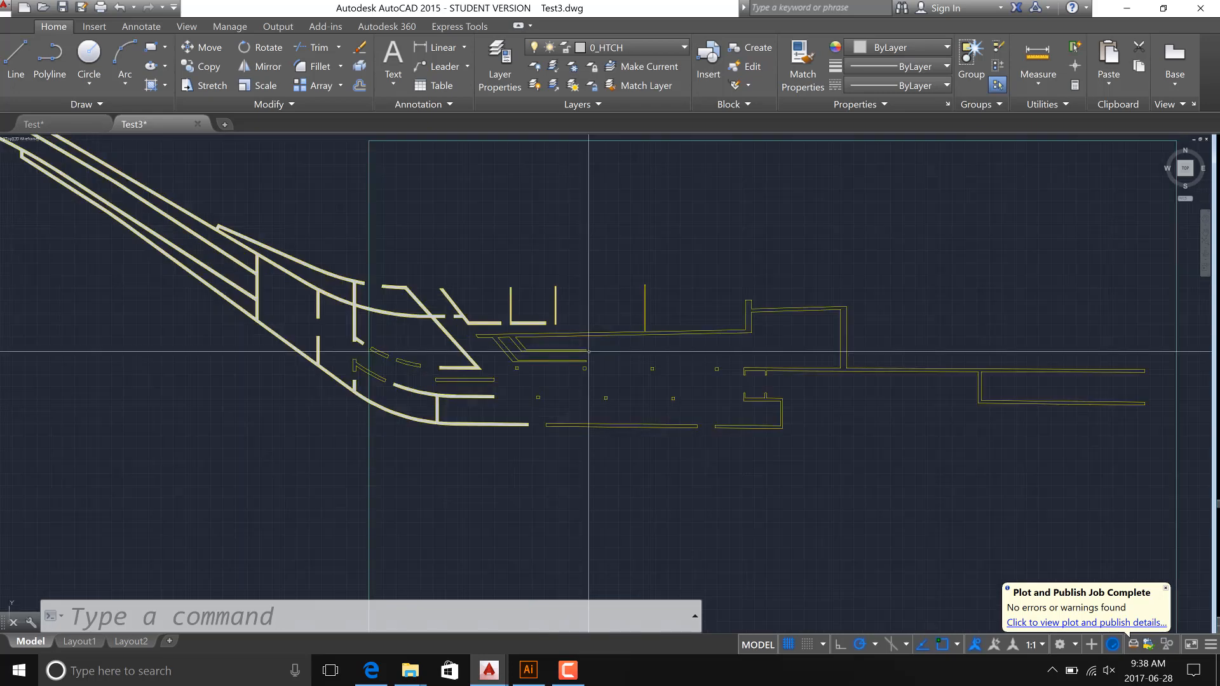
click(682, 47)
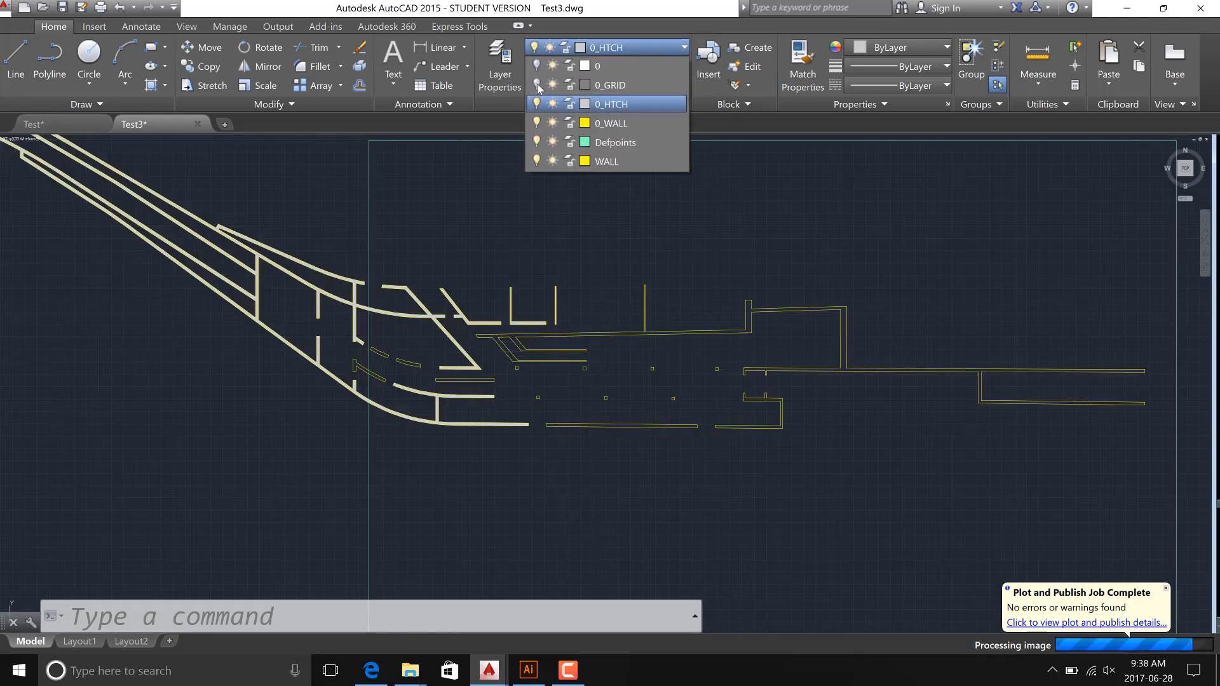
click(537, 84)
click(537, 84)
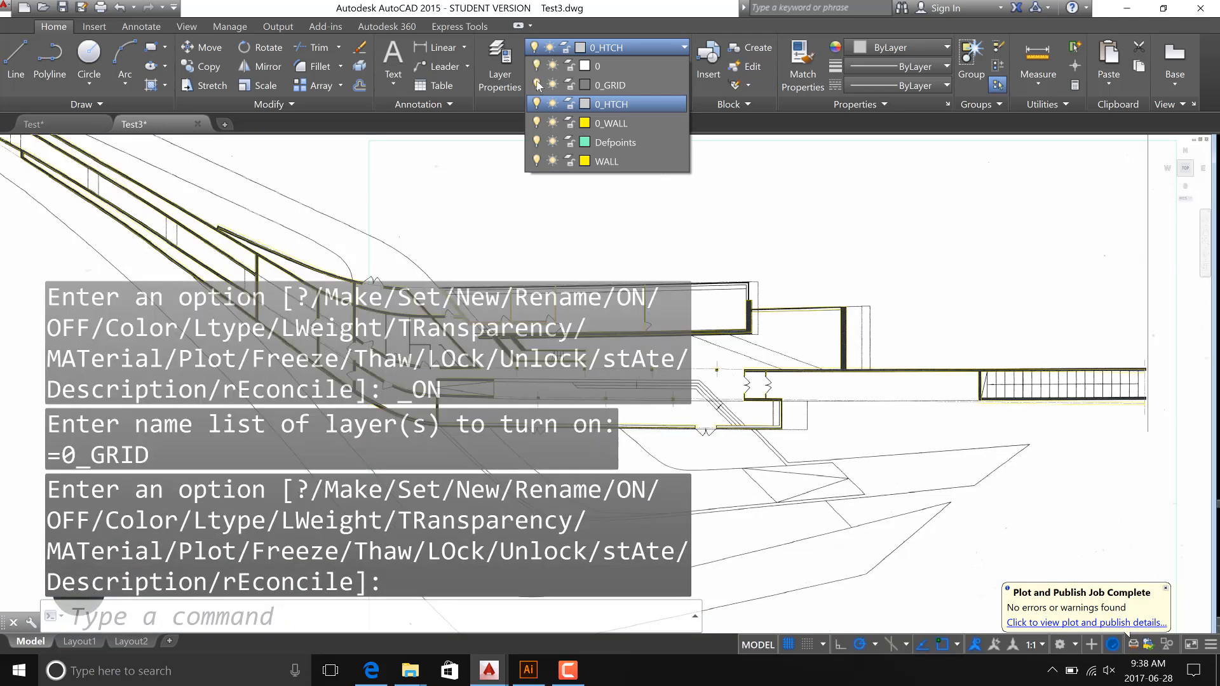
click(537, 84)
click(537, 84)
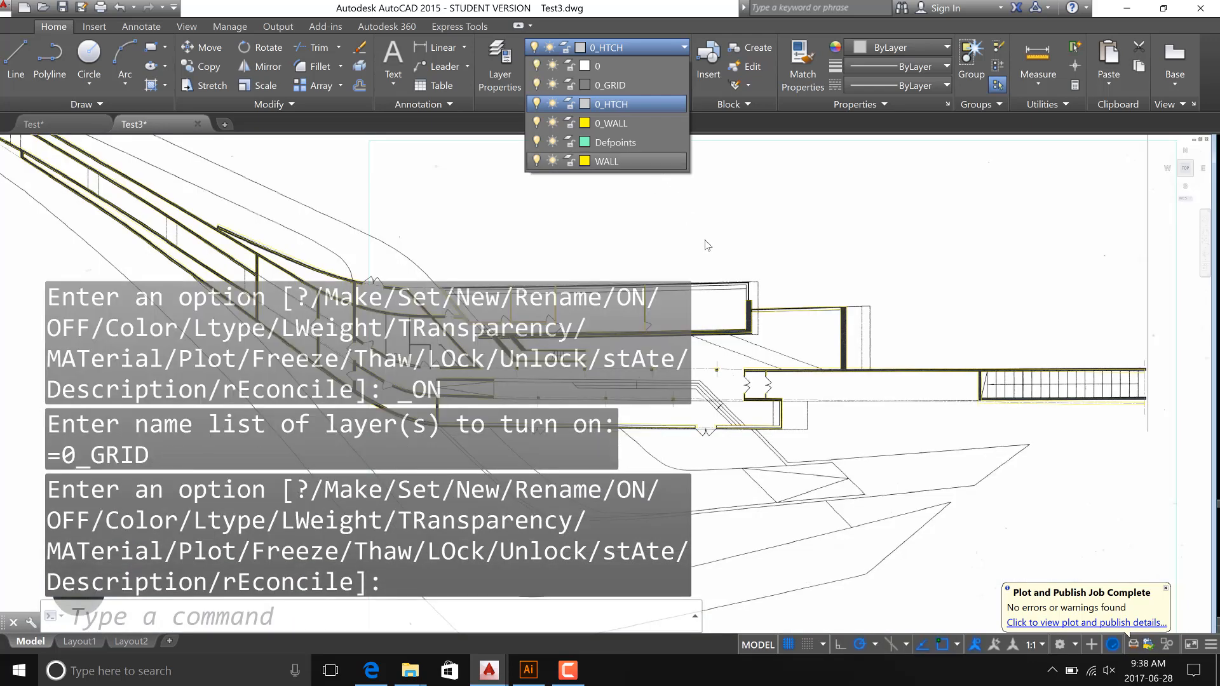
Isolate the 0_WALL layer by picking a yellow wall outline beside the door in the long upper wing.
click(871, 295)
scroll(880, 309, down, 4)
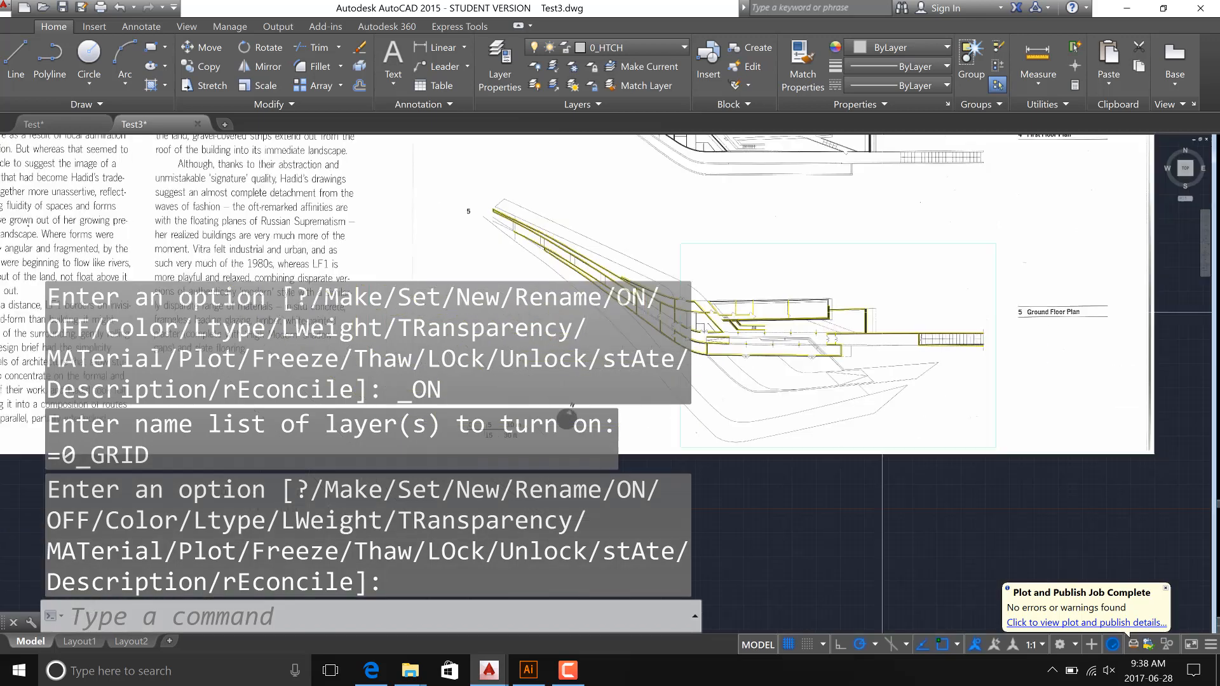
key(Escape)
key(Escape)
key(Escape)
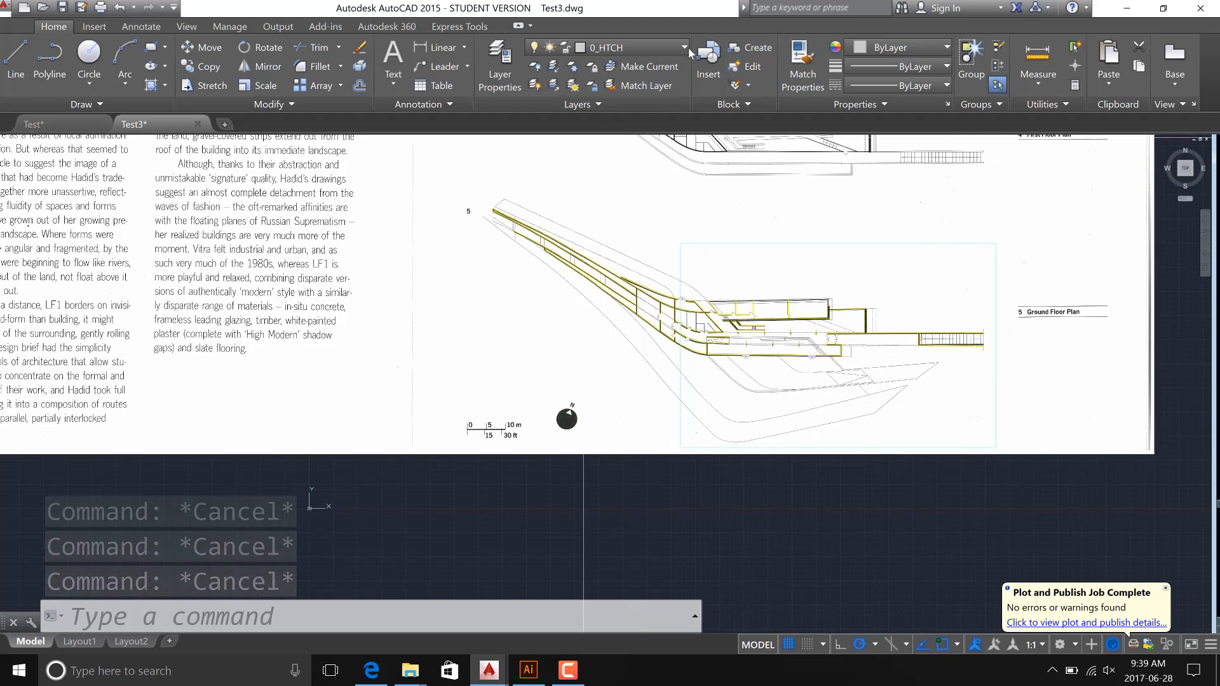
click(554, 69)
scroll(776, 294, up, 10)
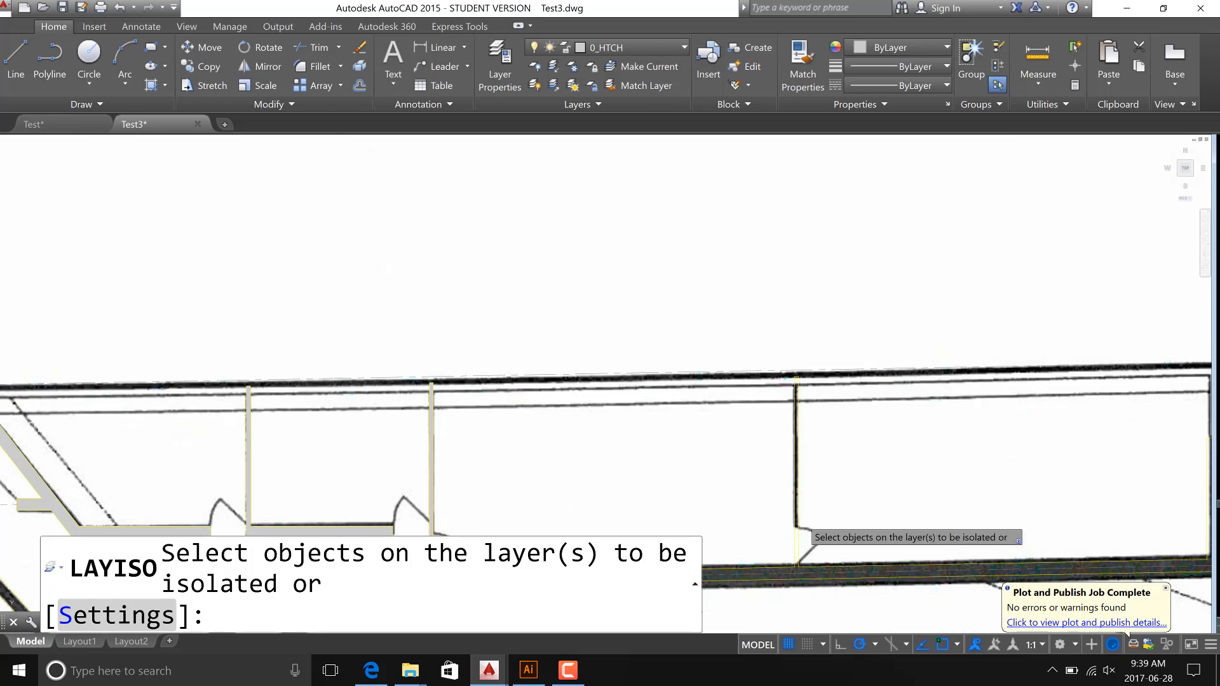
scroll(813, 574, up, 2)
scroll(814, 572, up, 2)
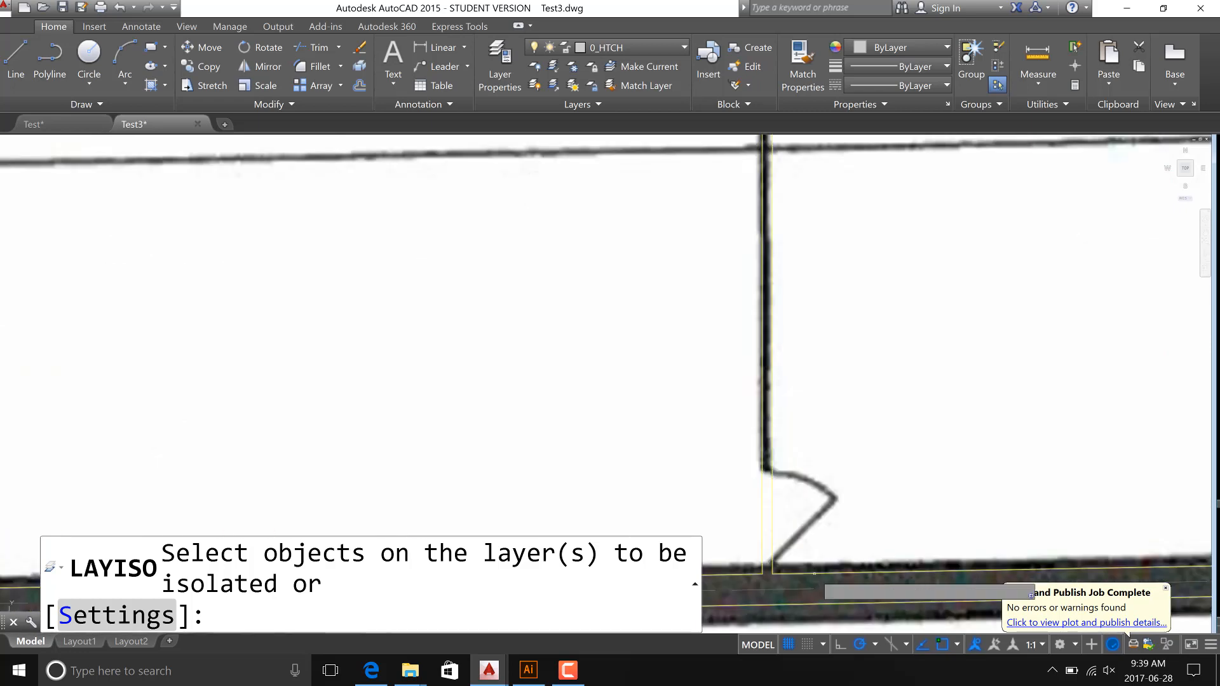
click(814, 574)
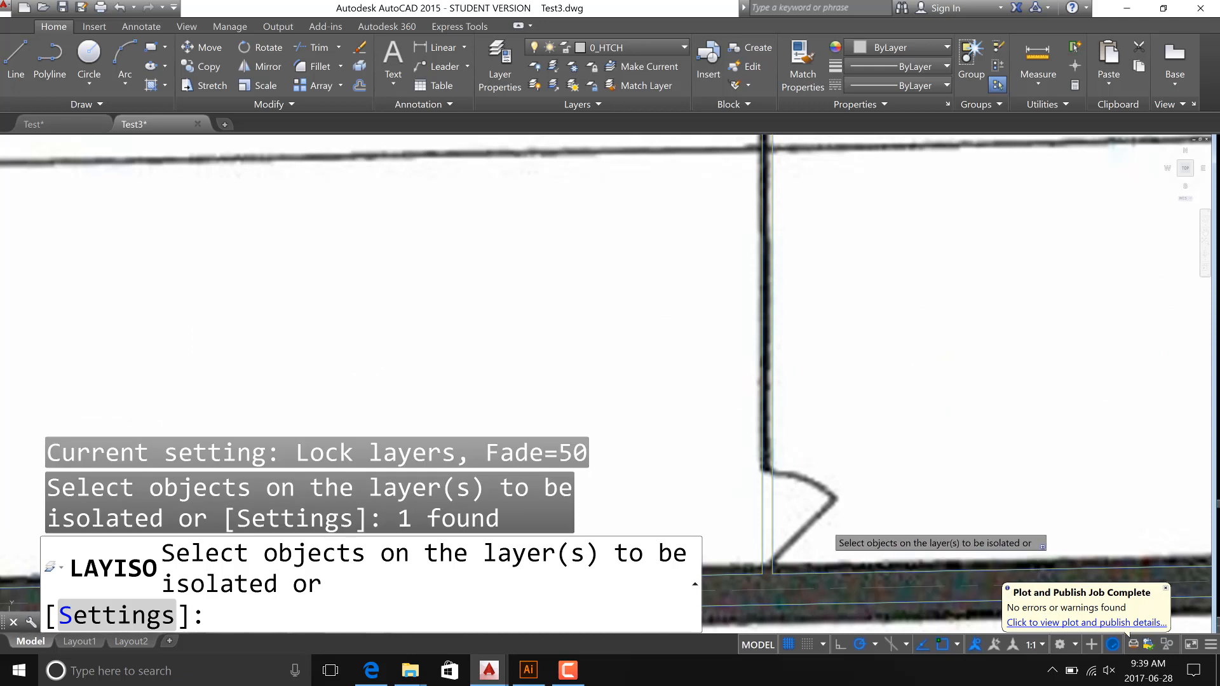
key(Return)
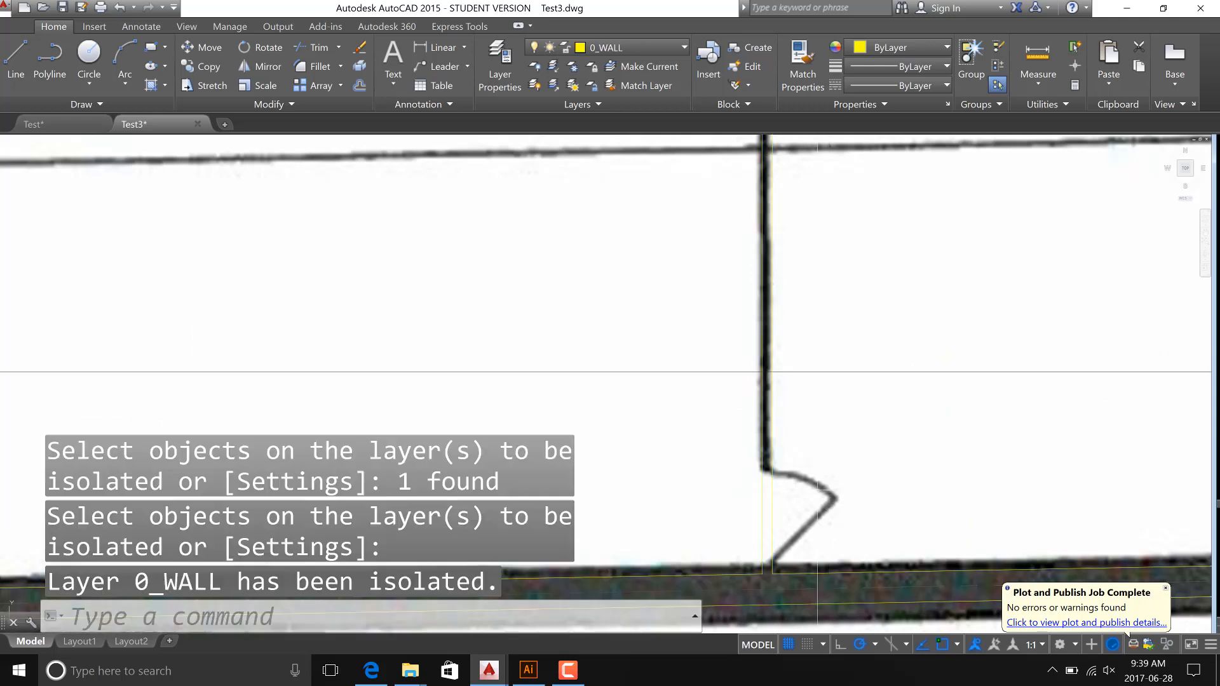
scroll(796, 372, up, 1)
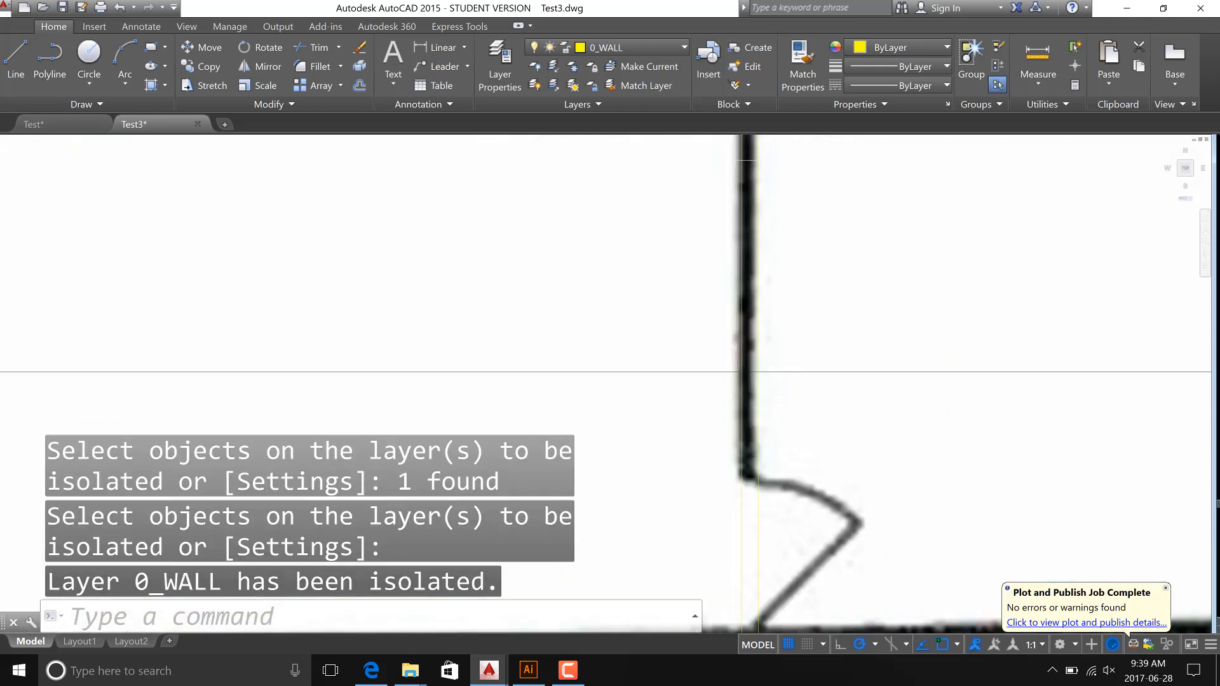
Turn off layer 0 to hide the scanned background plan.
key(Escape)
scroll(749, 372, down, 3)
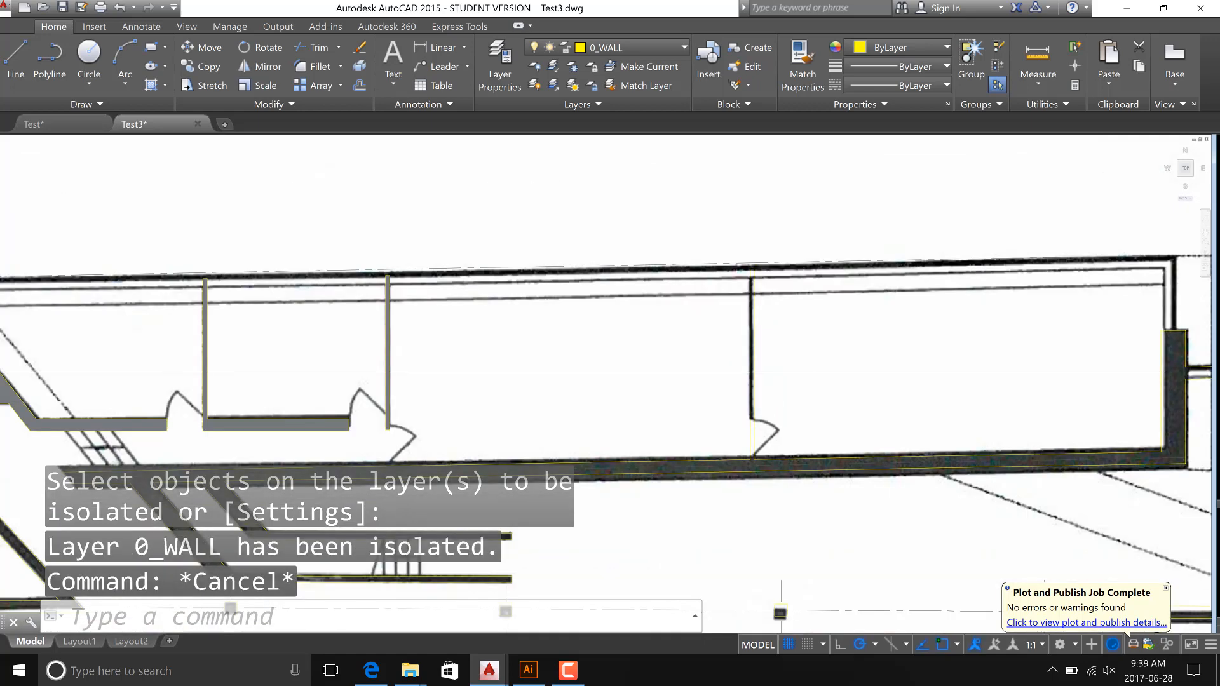
scroll(752, 371, down, 2)
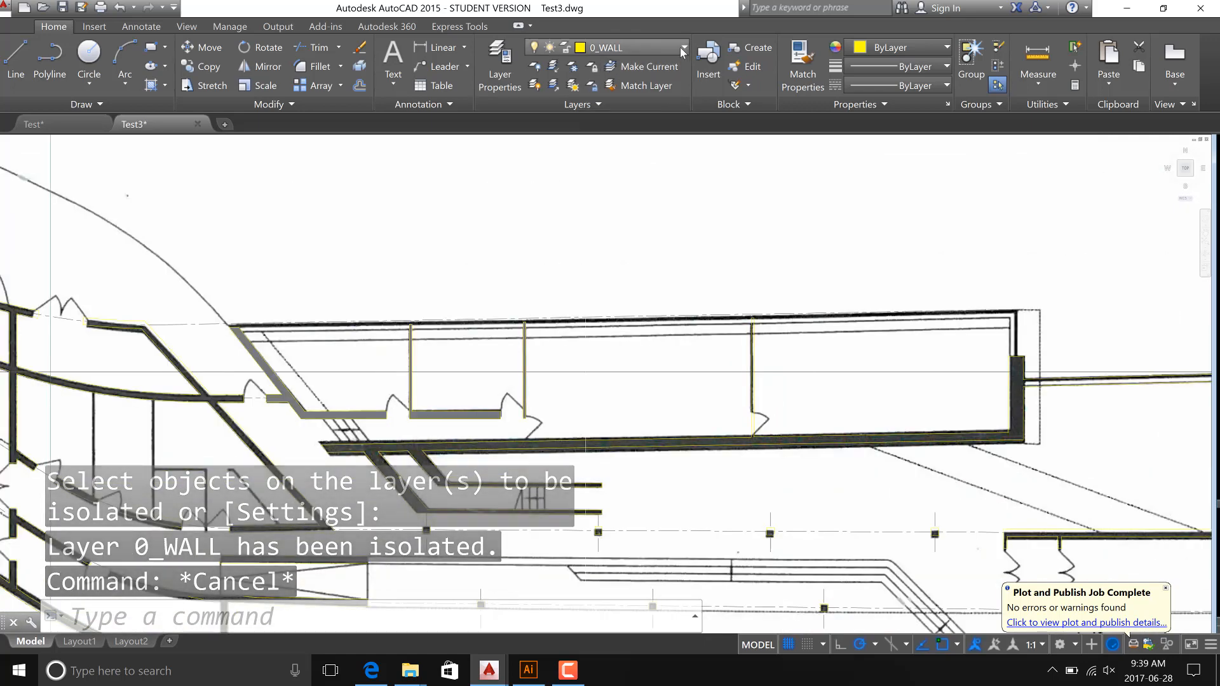
click(625, 48)
click(536, 65)
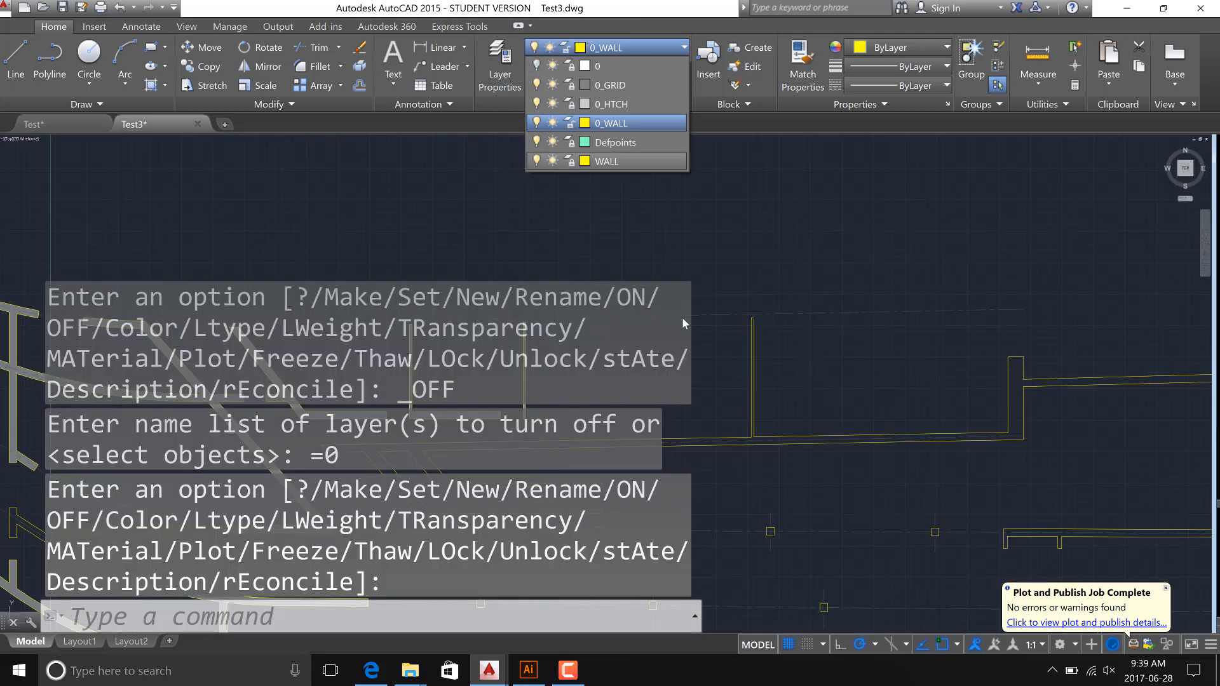
Isolate the 0_WALL layer again from the long lower wall outline and check the whole plan.
scroll(857, 249, up, 2)
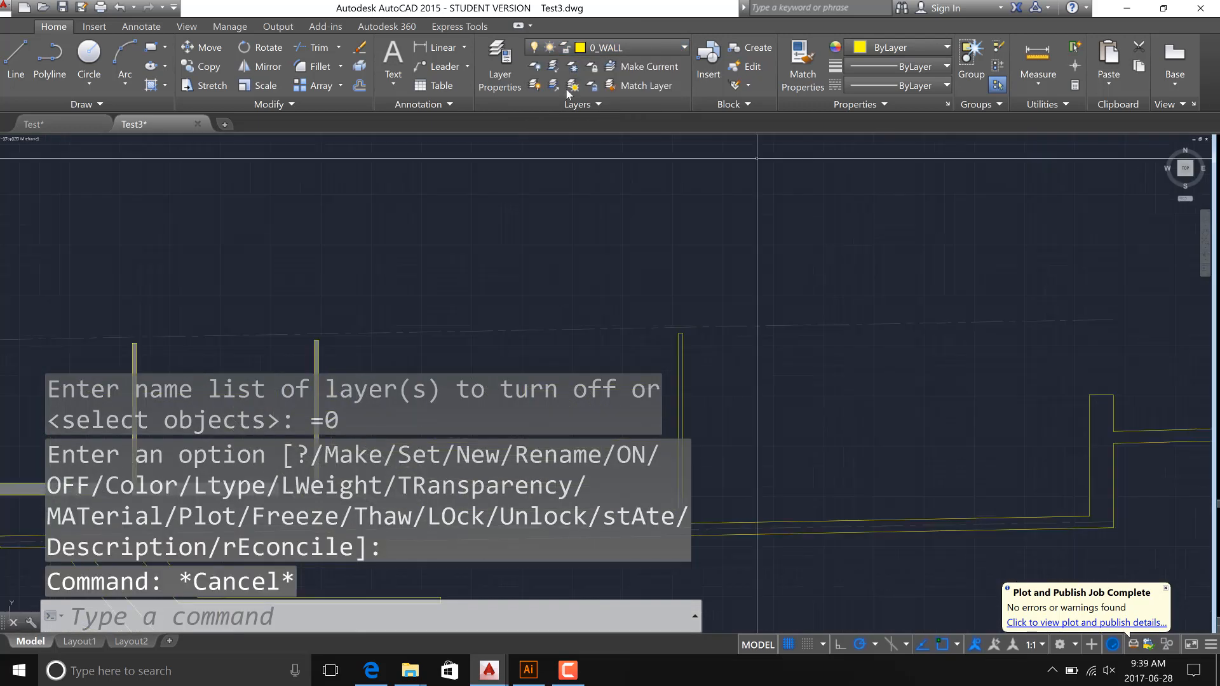
click(552, 71)
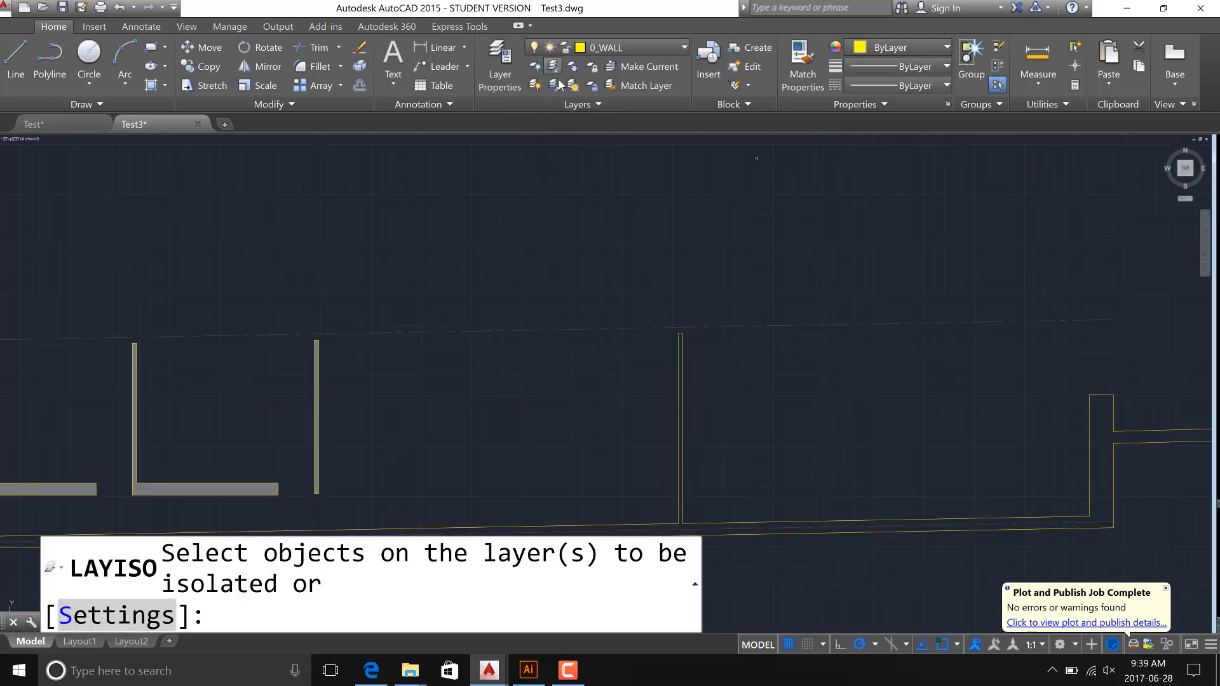
click(857, 521)
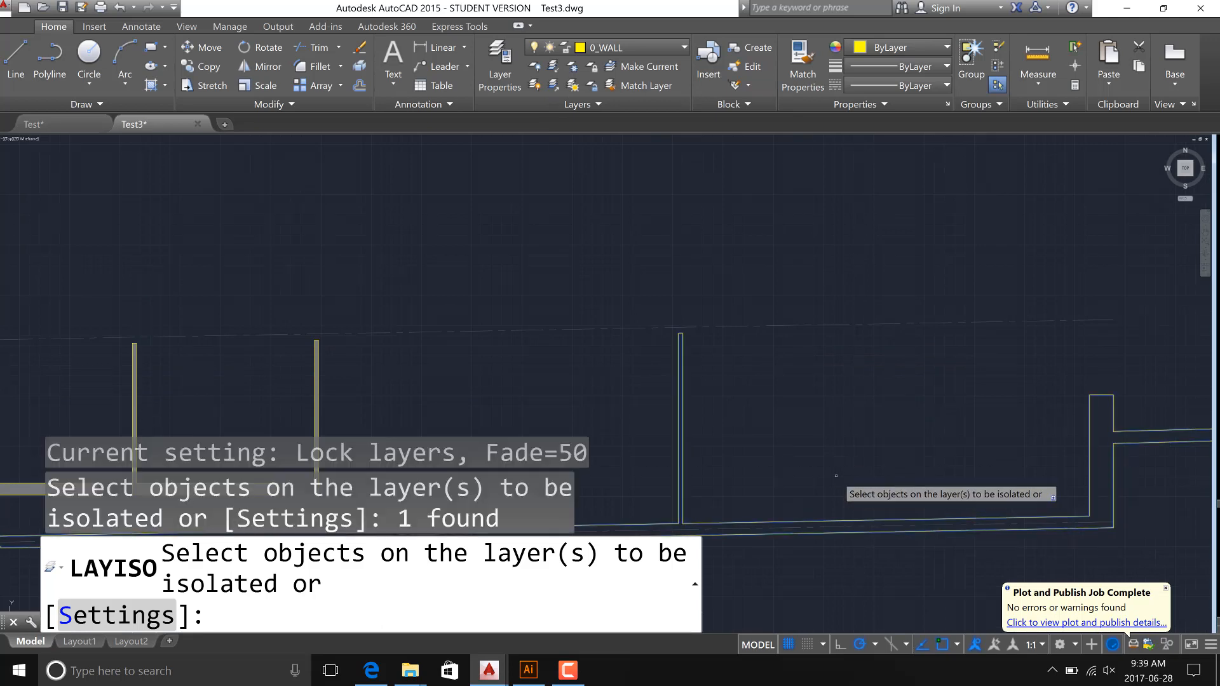
key(Return)
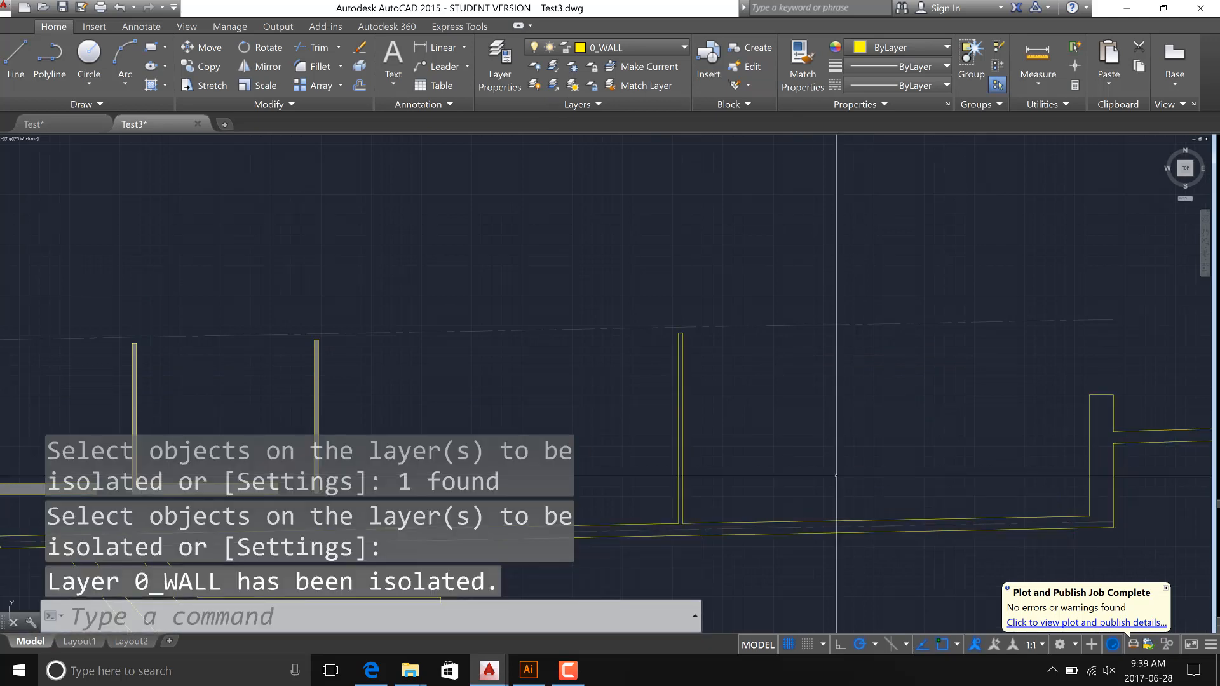
scroll(818, 394, down, 4)
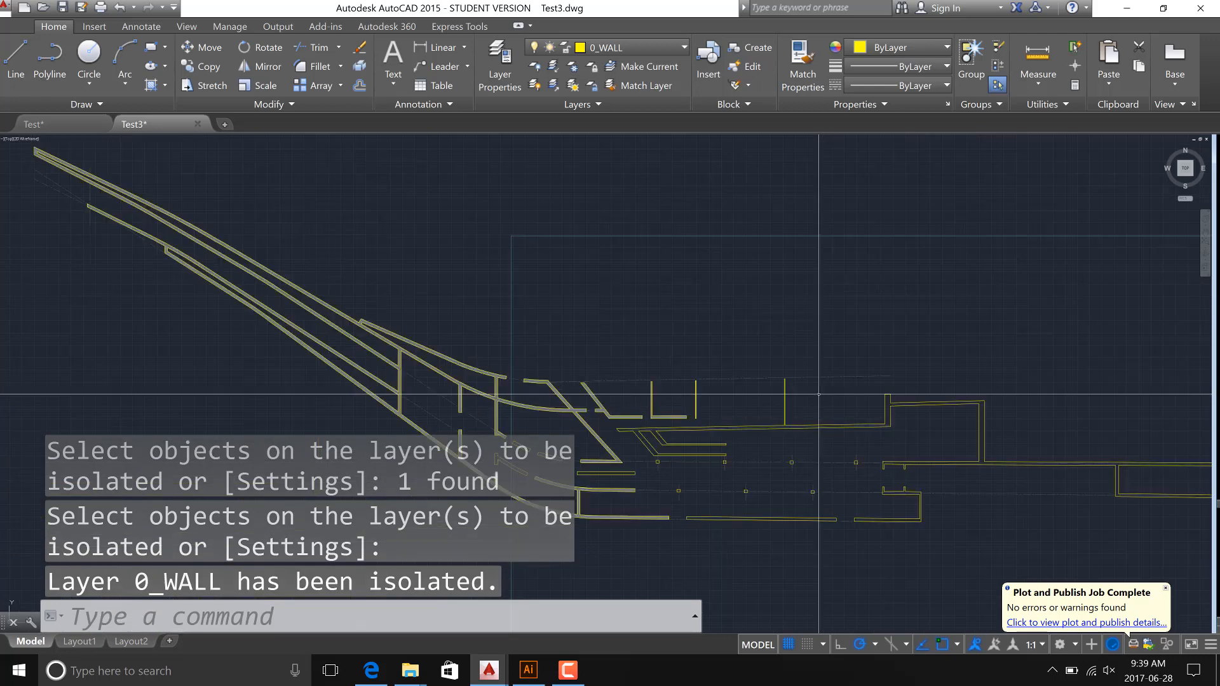
scroll(818, 394, down, 3)
scroll(808, 191, up, 5)
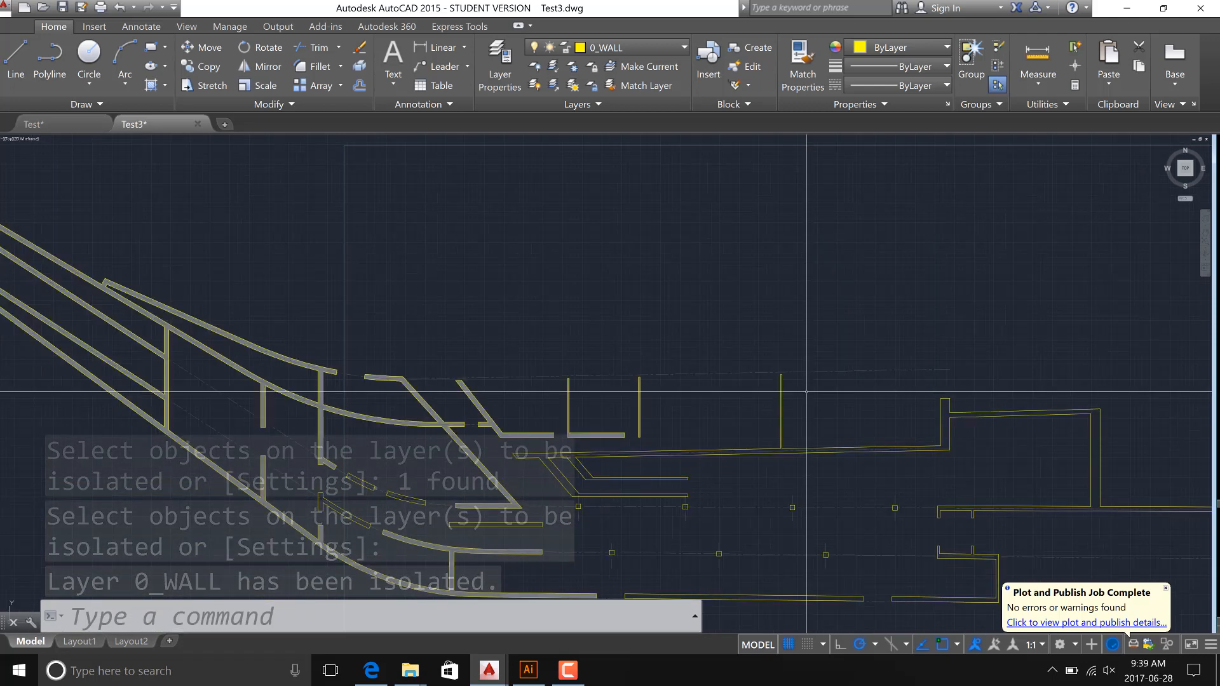
key(Escape)
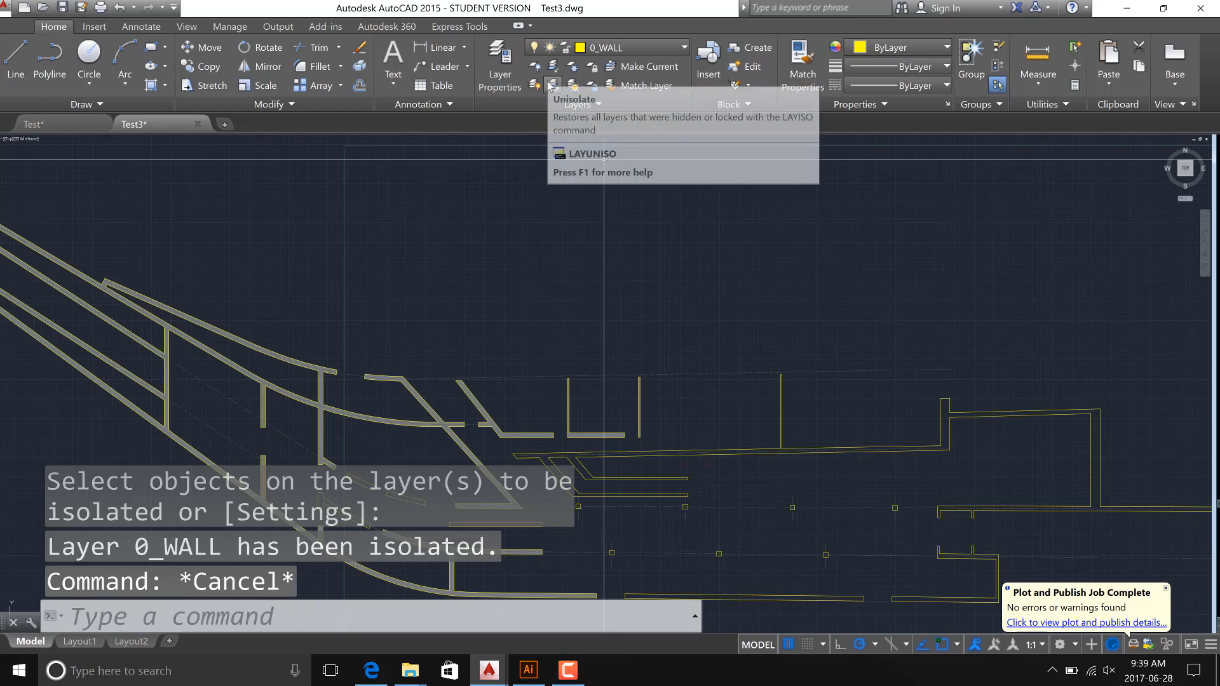
Unisolate the layers to restore the state before the last layer isolation.
click(550, 85)
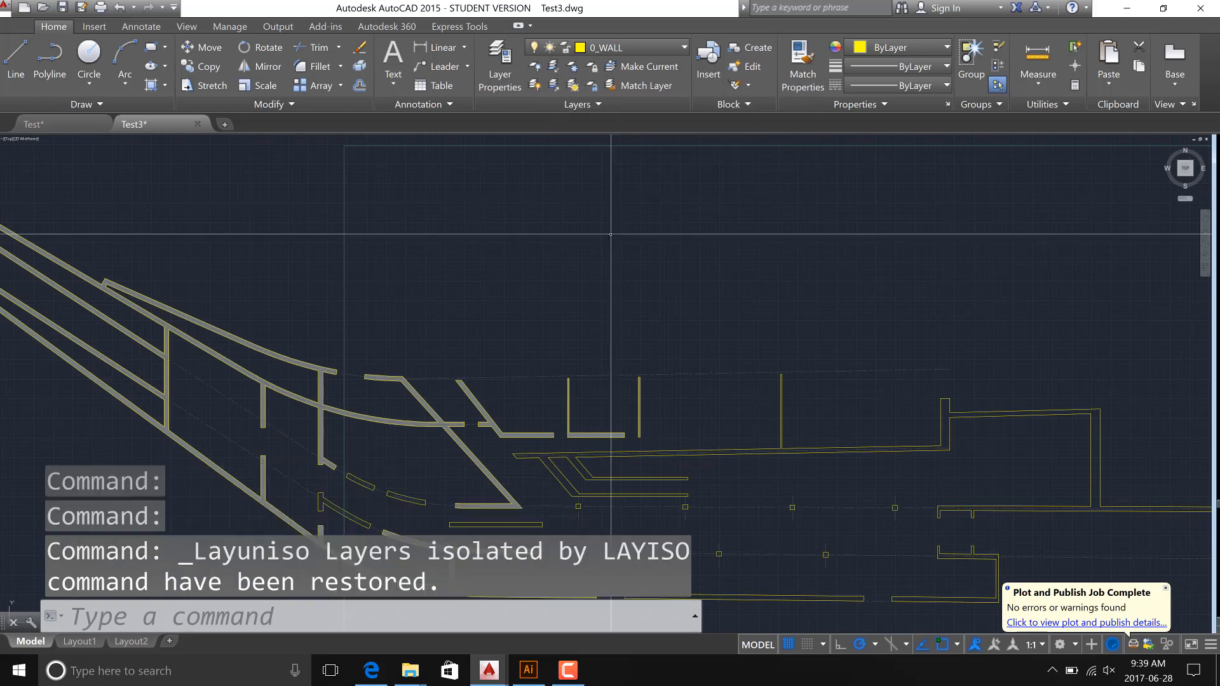
scroll(631, 261, down, 4)
key(Escape)
key(Escape)
Preselect the long connected wall outline and isolate its 0_WALL layer.
scroll(631, 262, up, 3)
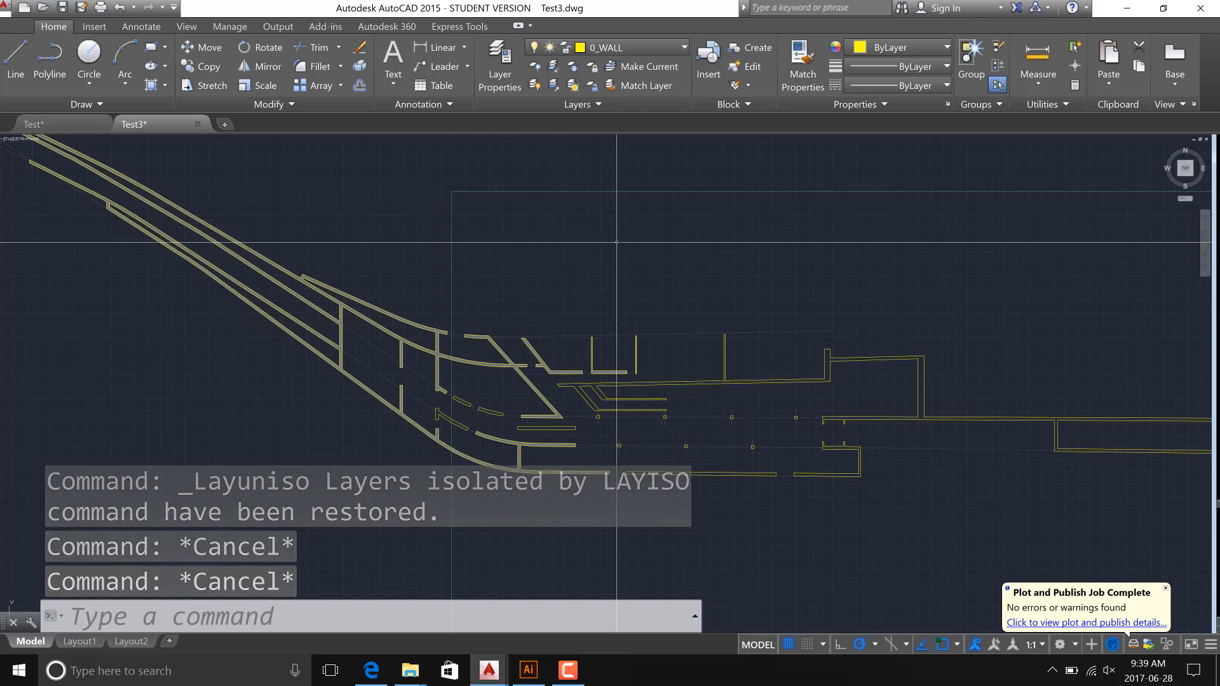
click(742, 383)
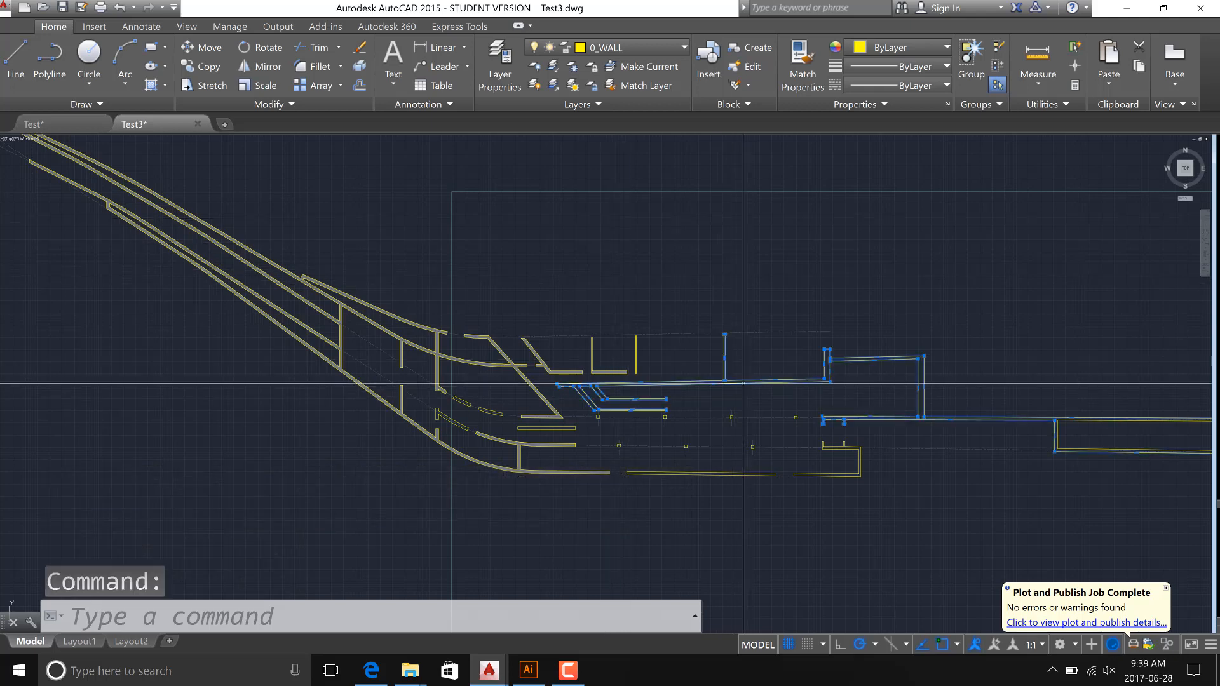
click(557, 66)
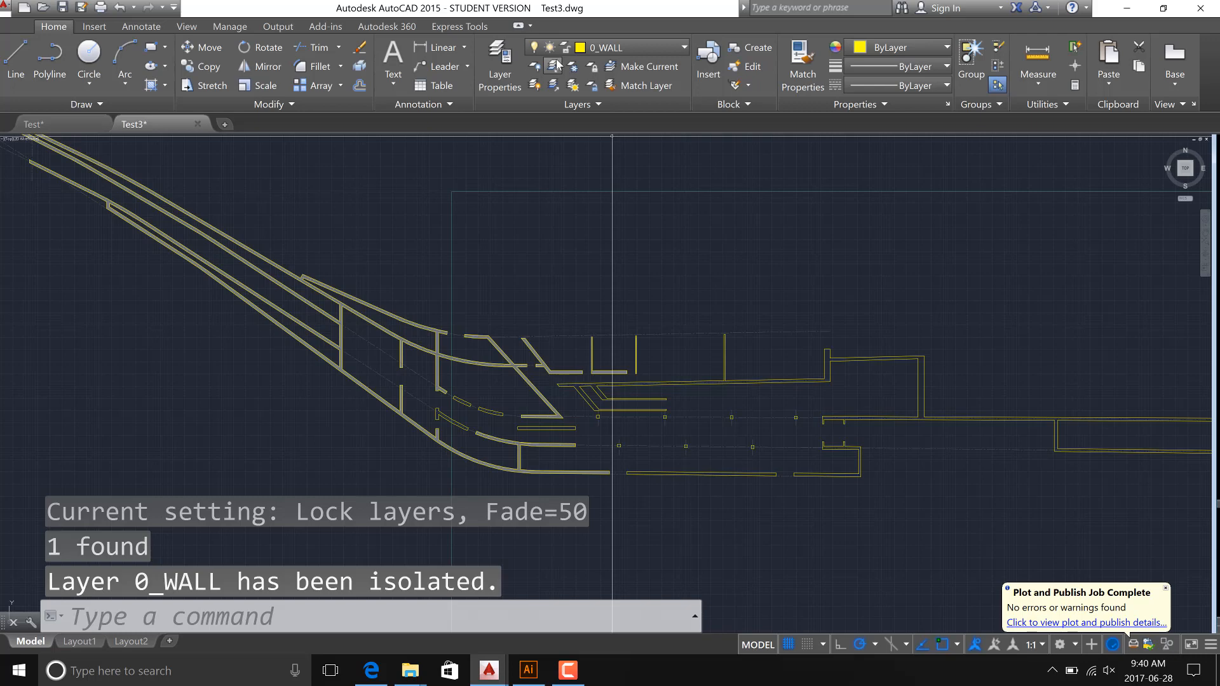
key(Escape)
key(Escape)
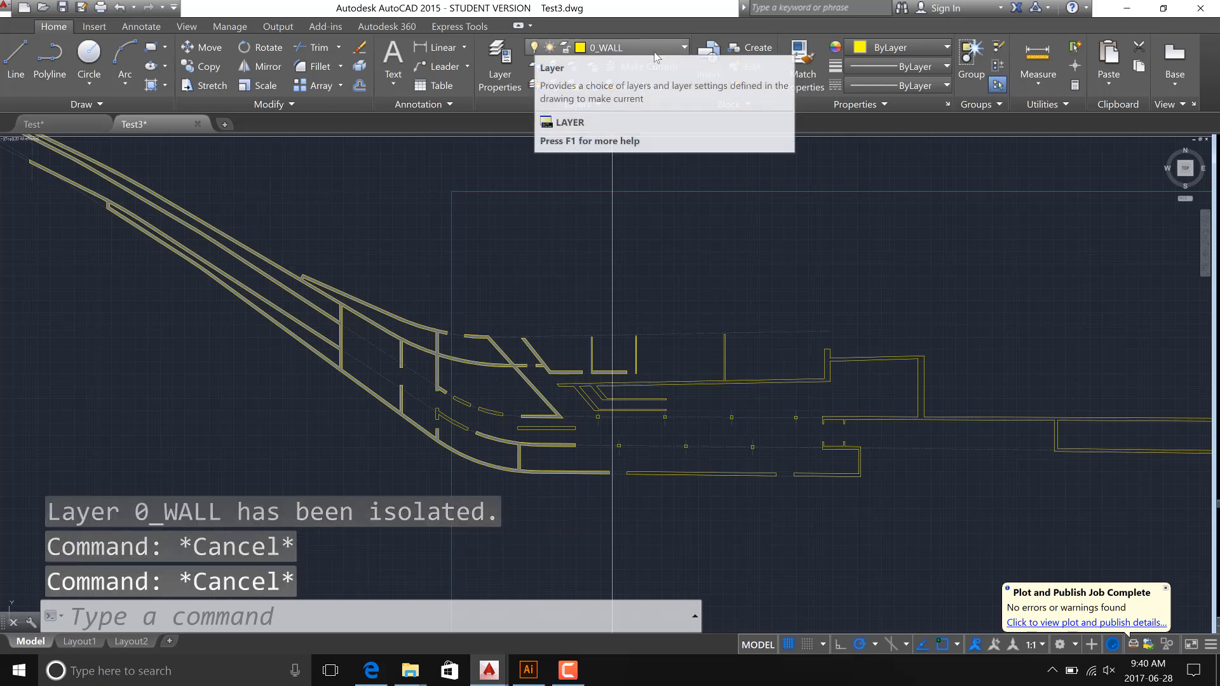
Unlock the Defpoints, WALL and 0_HTCH layers along with the remaining locked layers.
click(685, 50)
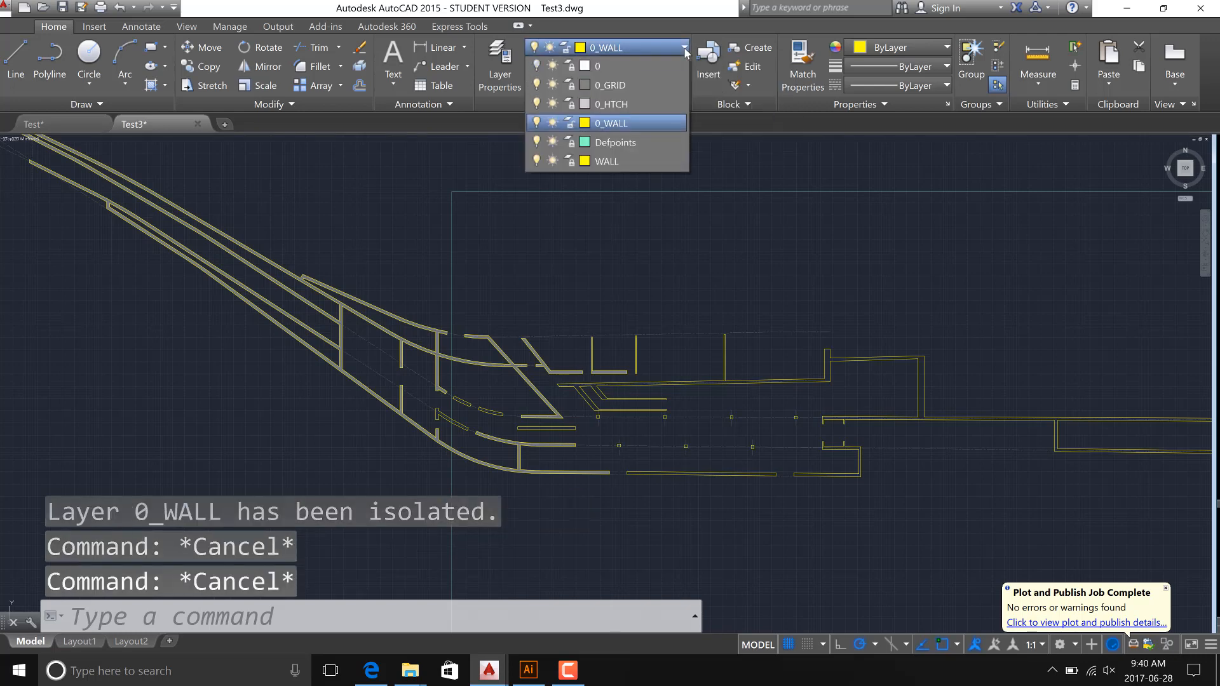
click(570, 142)
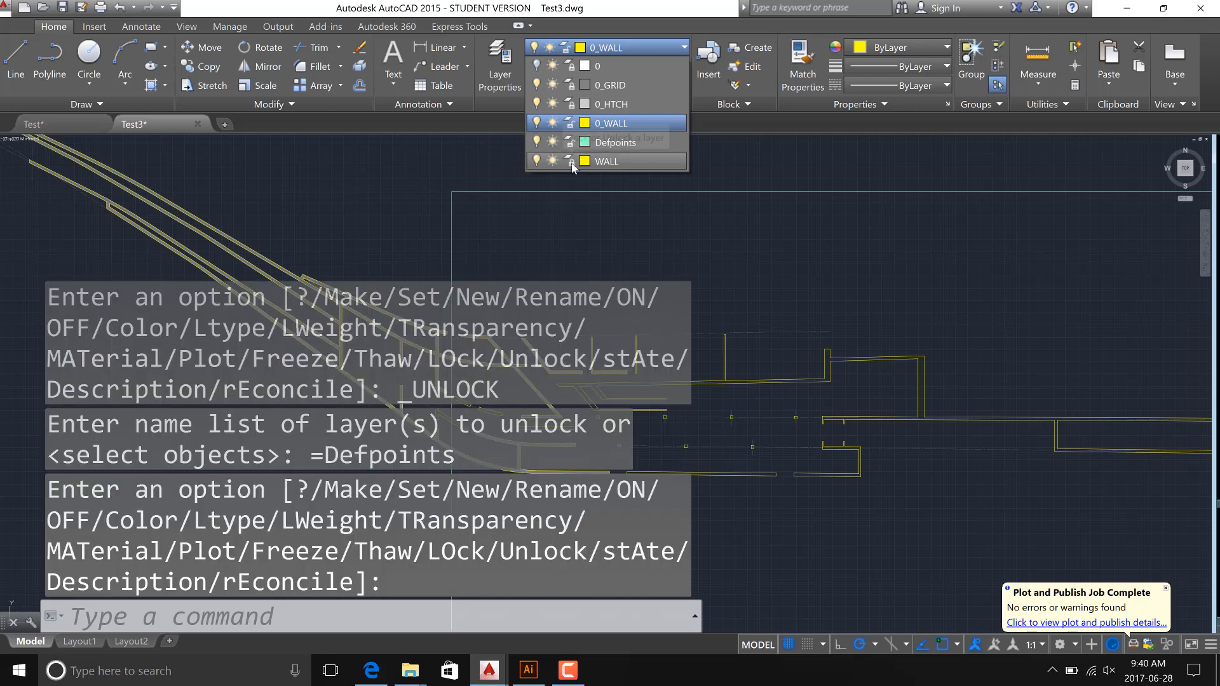
click(571, 162)
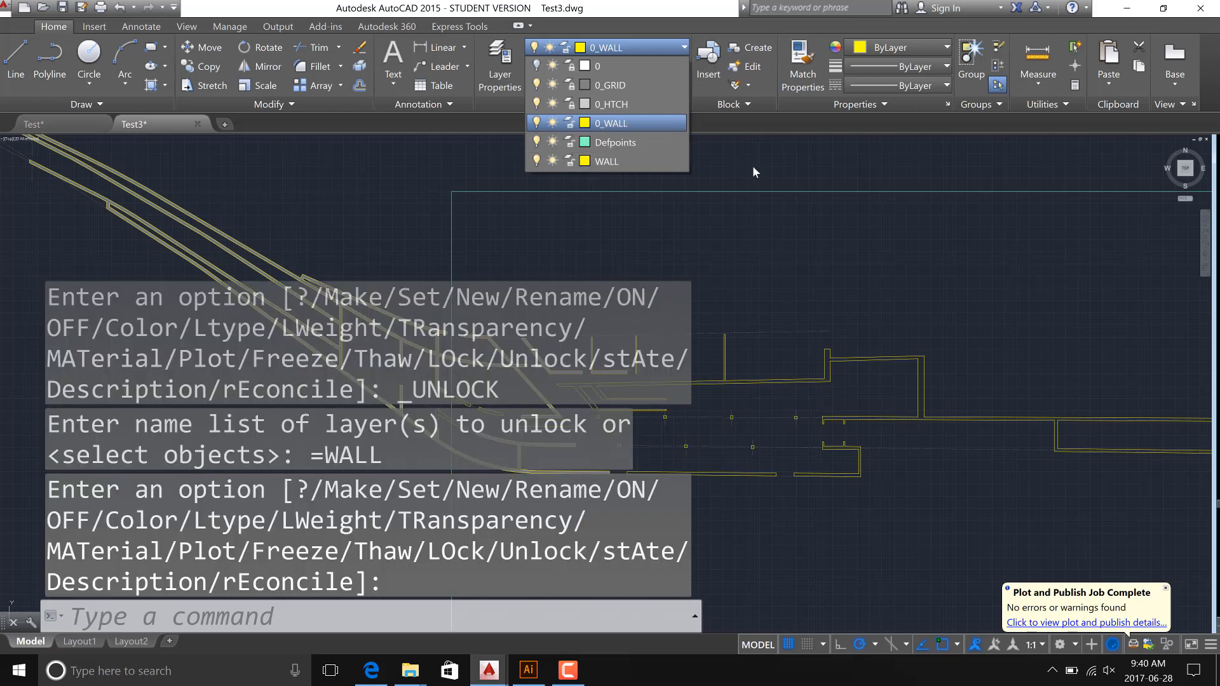
click(570, 104)
click(579, 87)
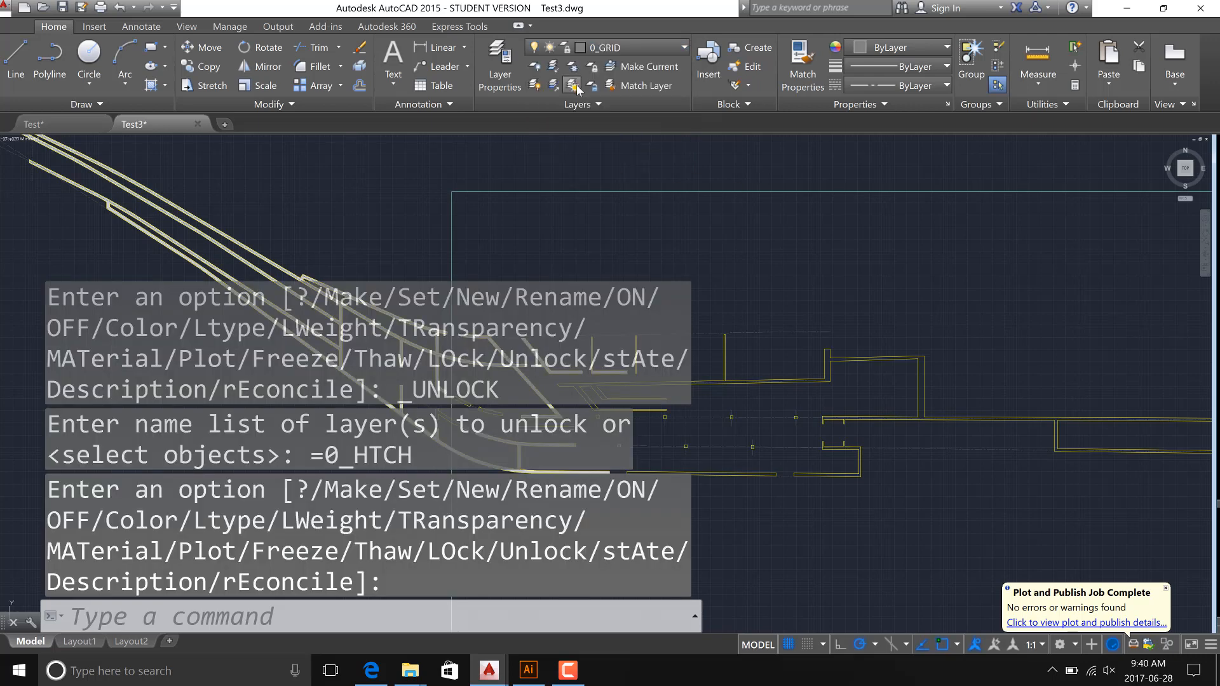
click(610, 54)
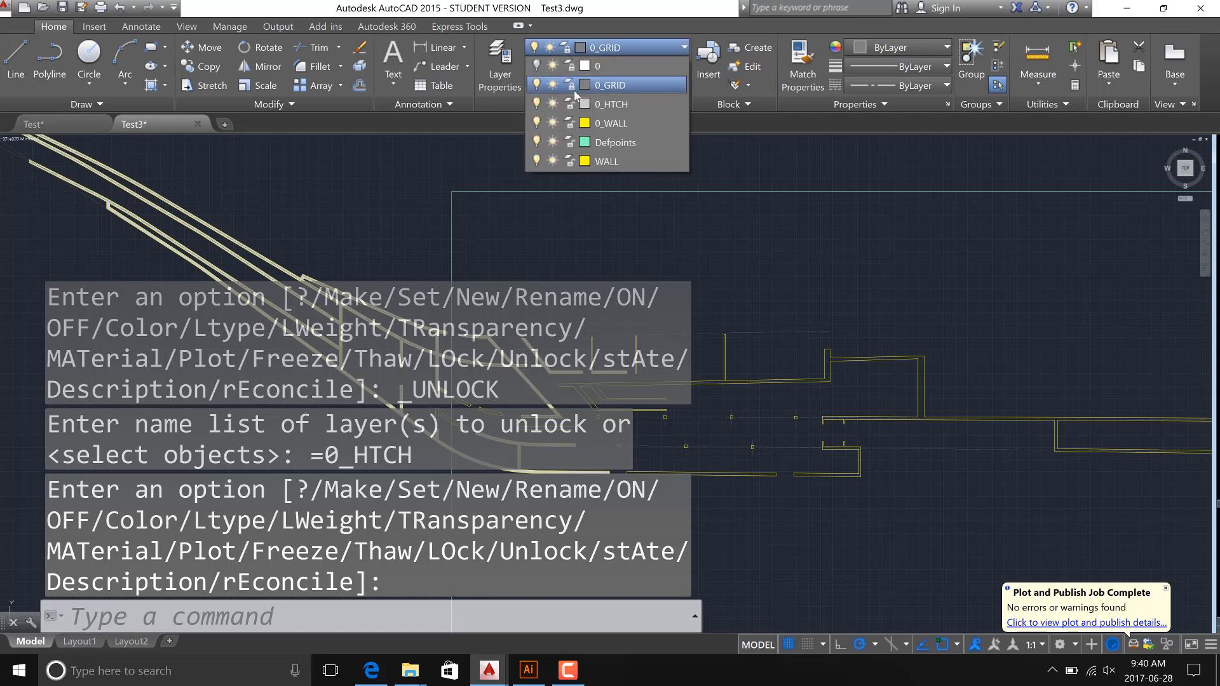
click(570, 67)
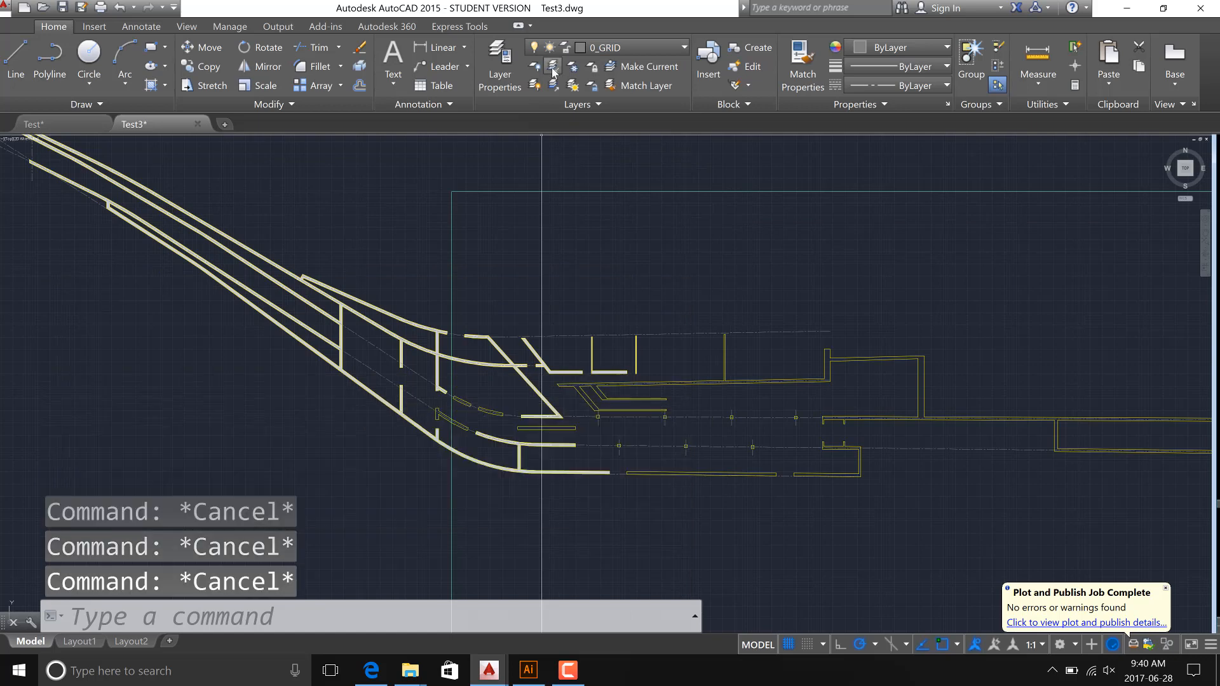
Isolate the 0_WALL layer by picking the wall outline of the room at the plan's east end.
click(552, 66)
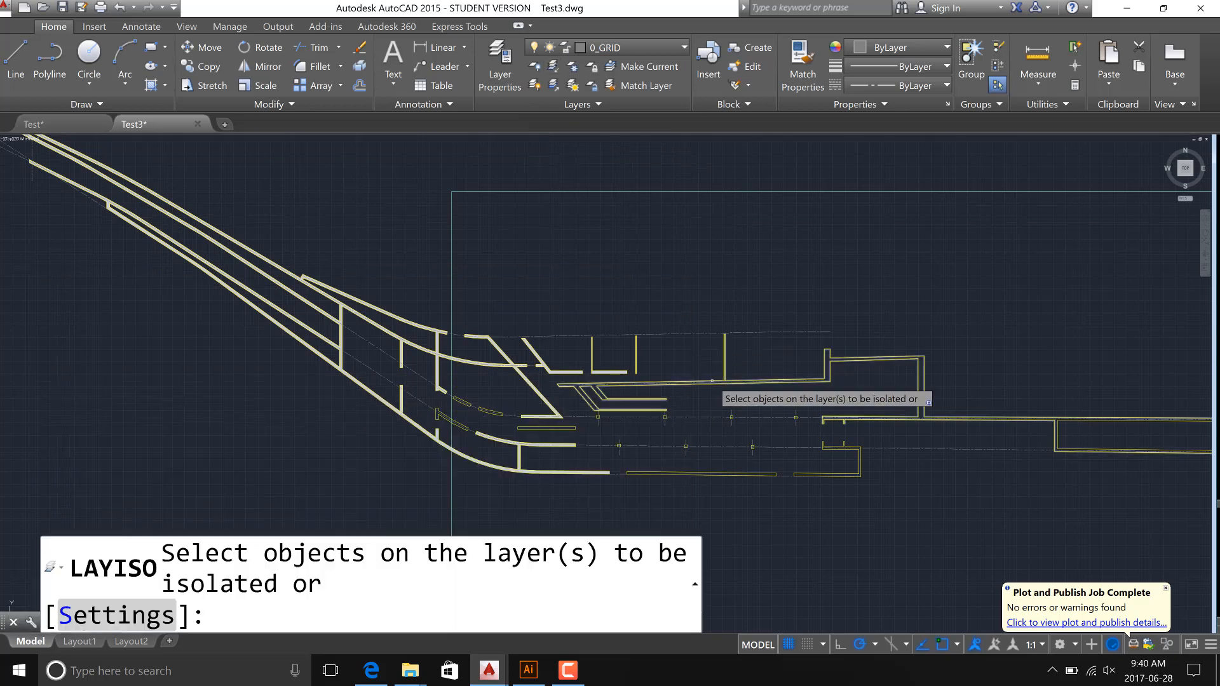
click(924, 400)
key(Return)
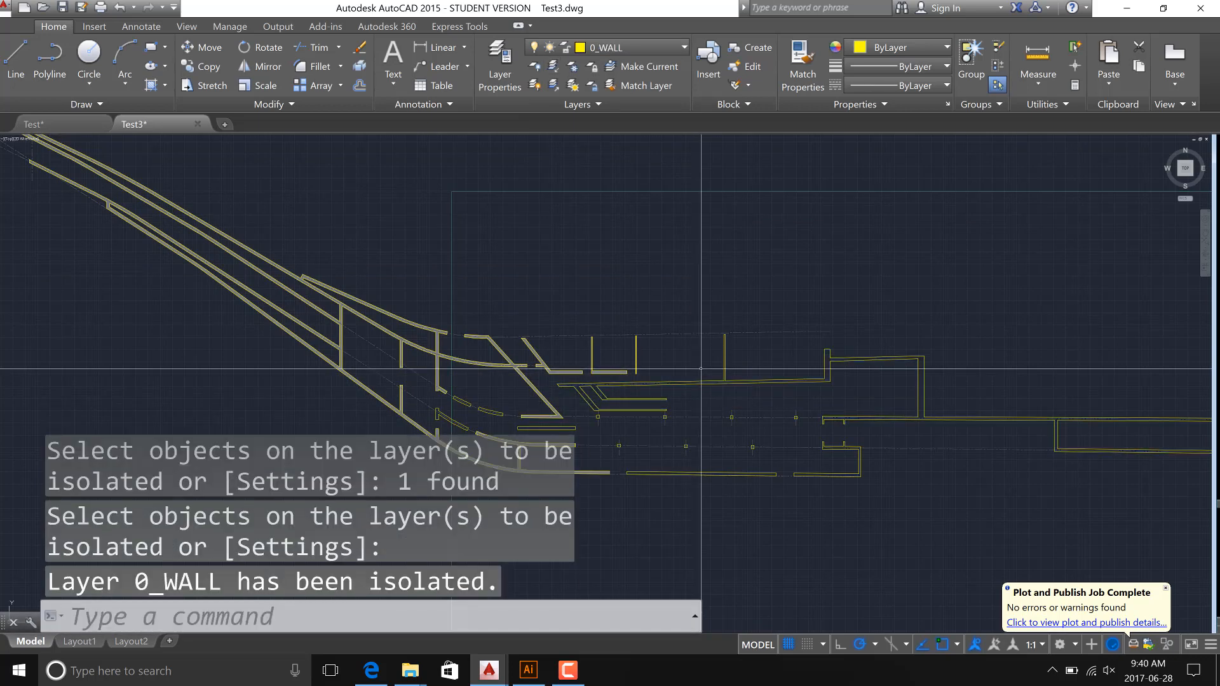
scroll(706, 367, up, 3)
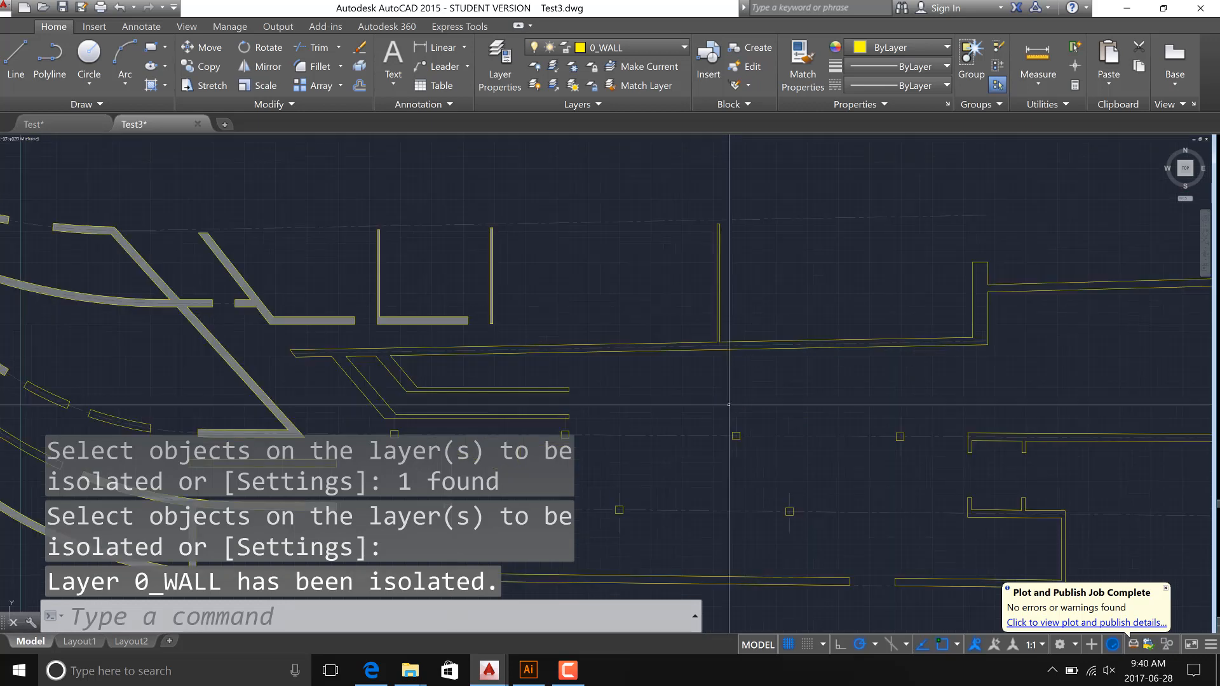
scroll(704, 375, down, 3)
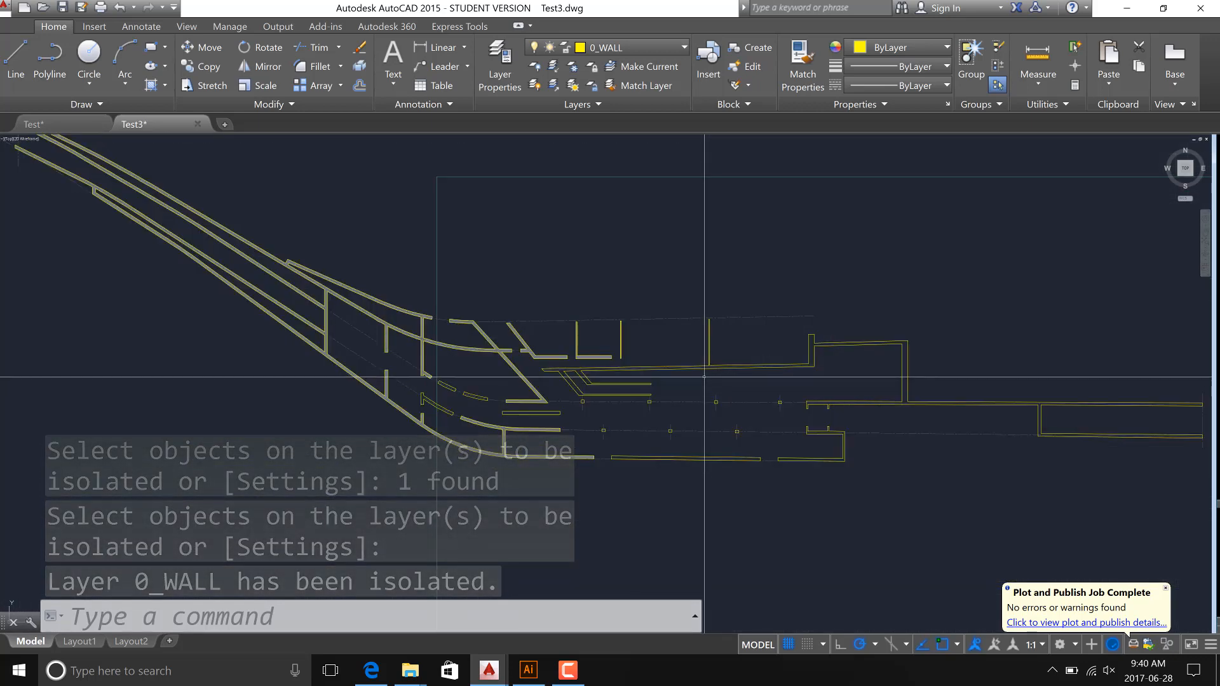
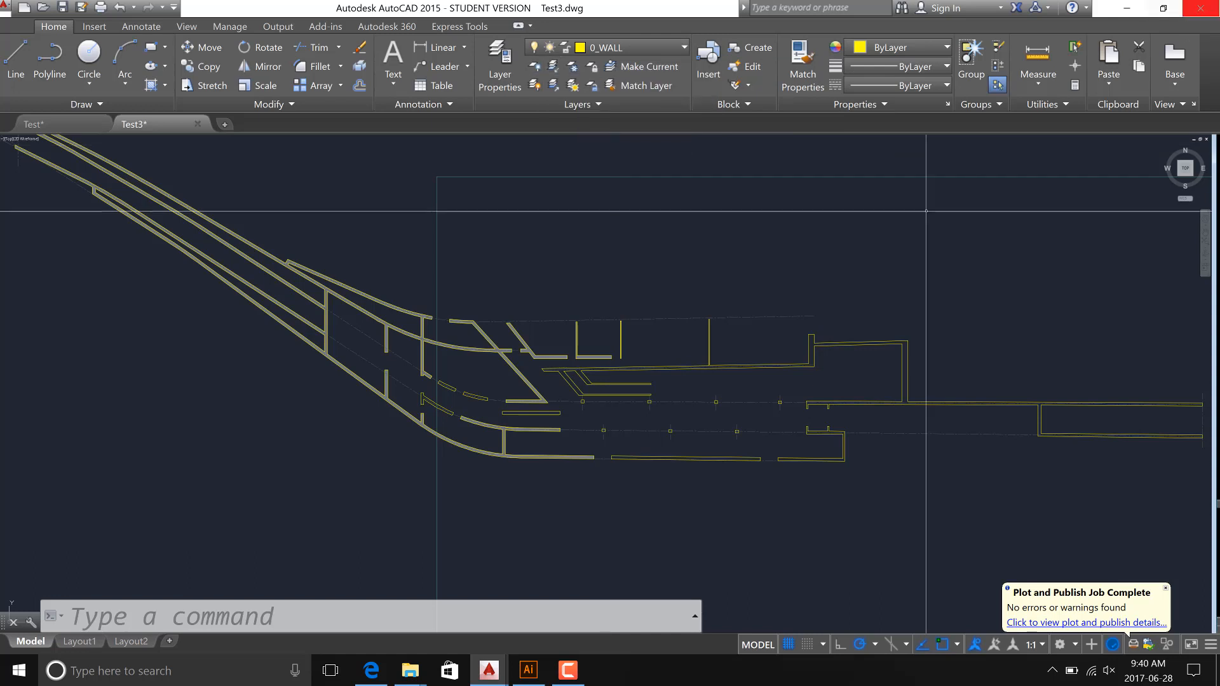
Make 0_GRID the current layer and turn it off.
scroll(662, 406, up, 5)
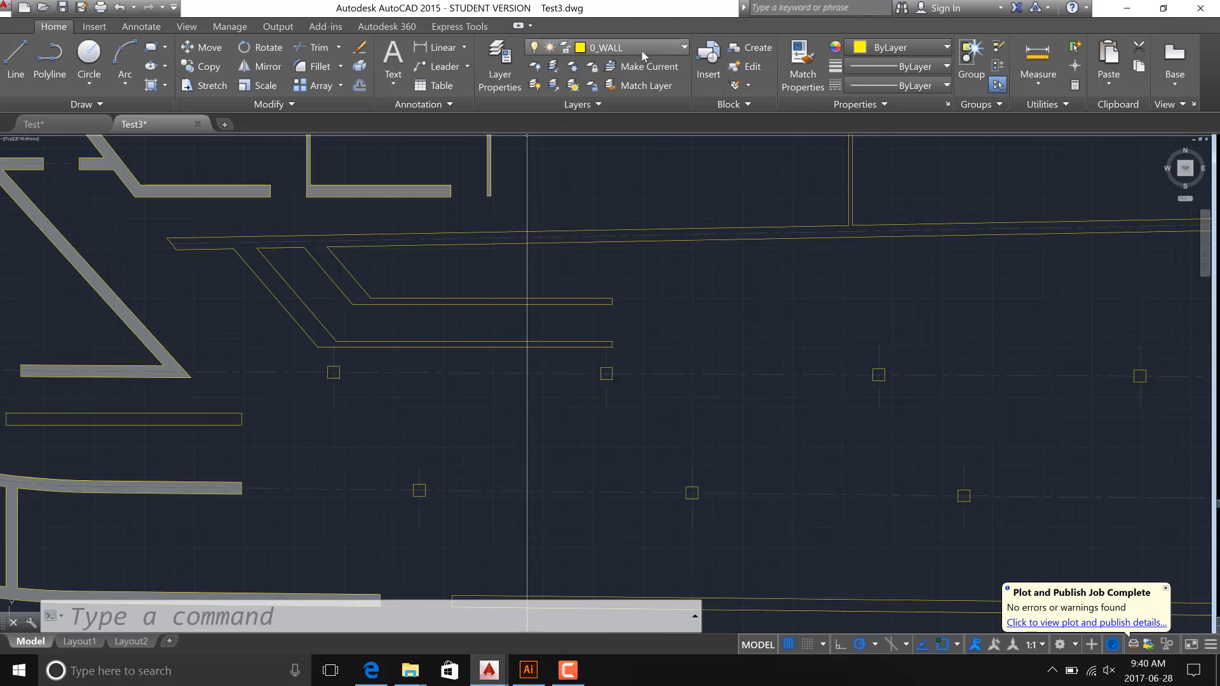
click(685, 48)
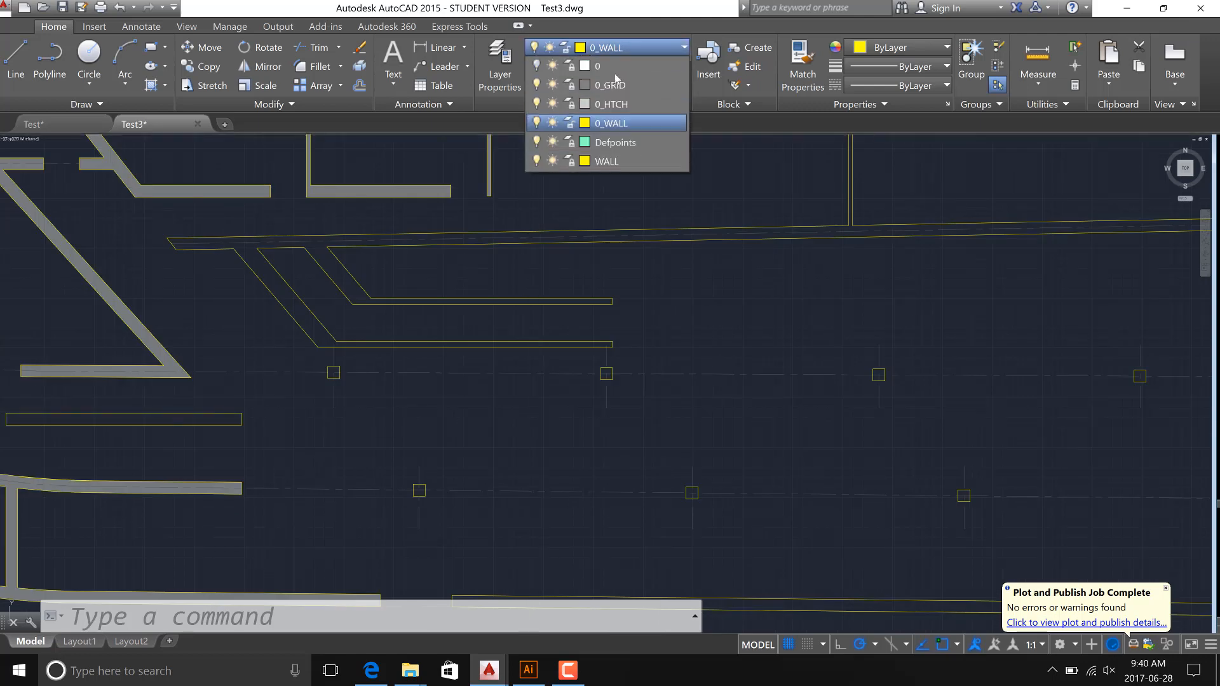
click(544, 93)
click(543, 47)
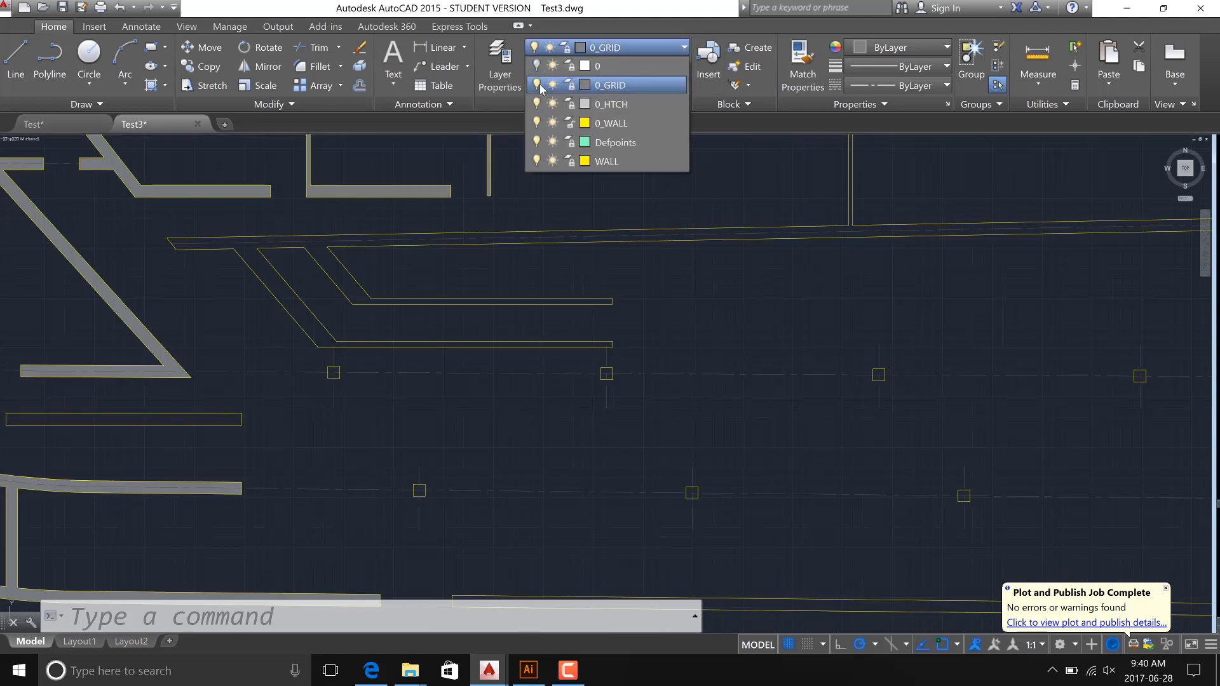
click(538, 86)
key(Escape)
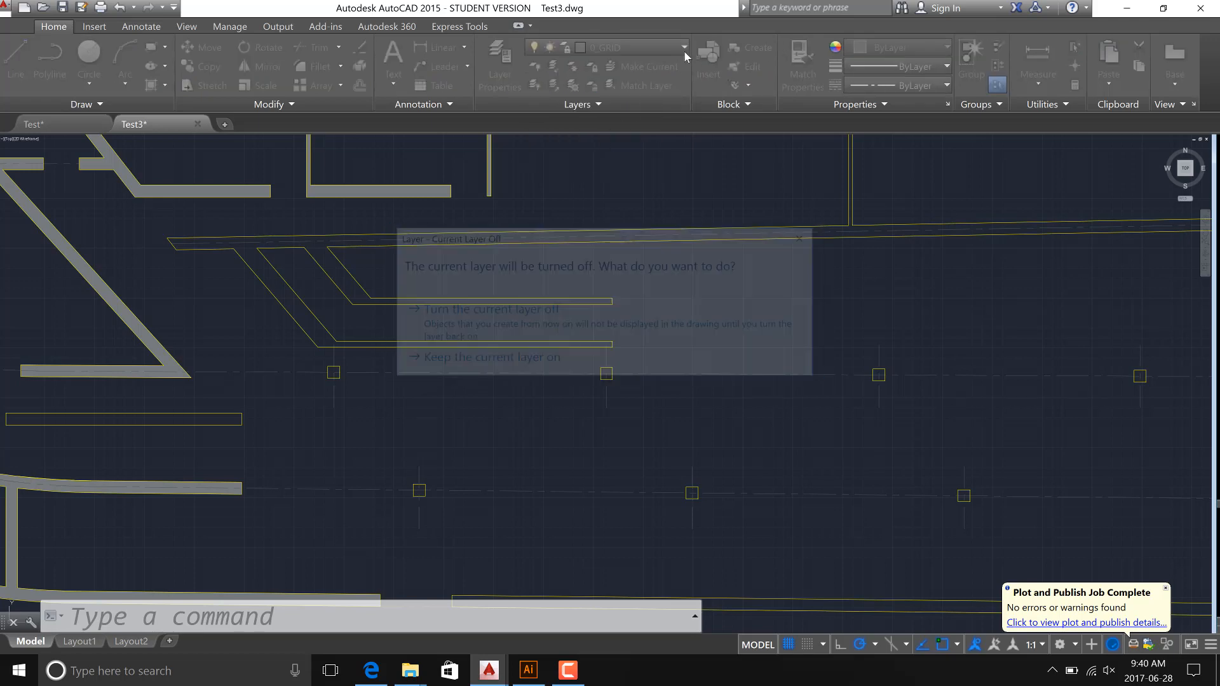
click(684, 50)
click(534, 92)
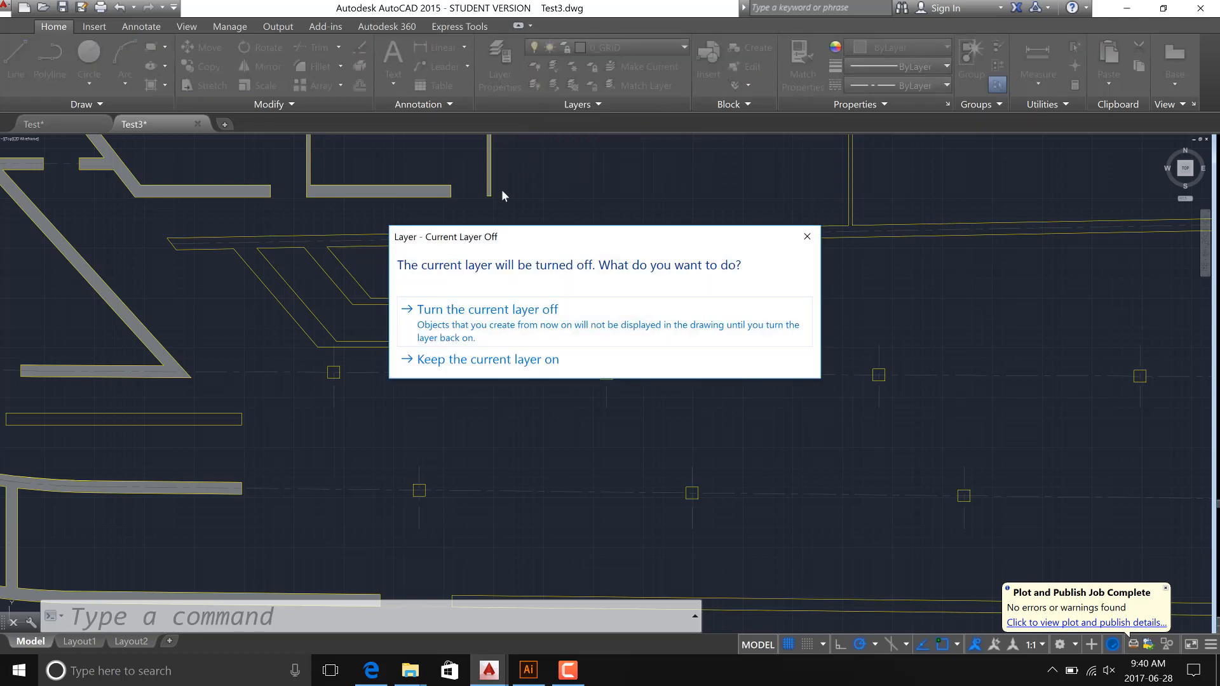
click(487, 330)
Turn off the 0_HTCH layer to hide the wall hatching.
click(683, 50)
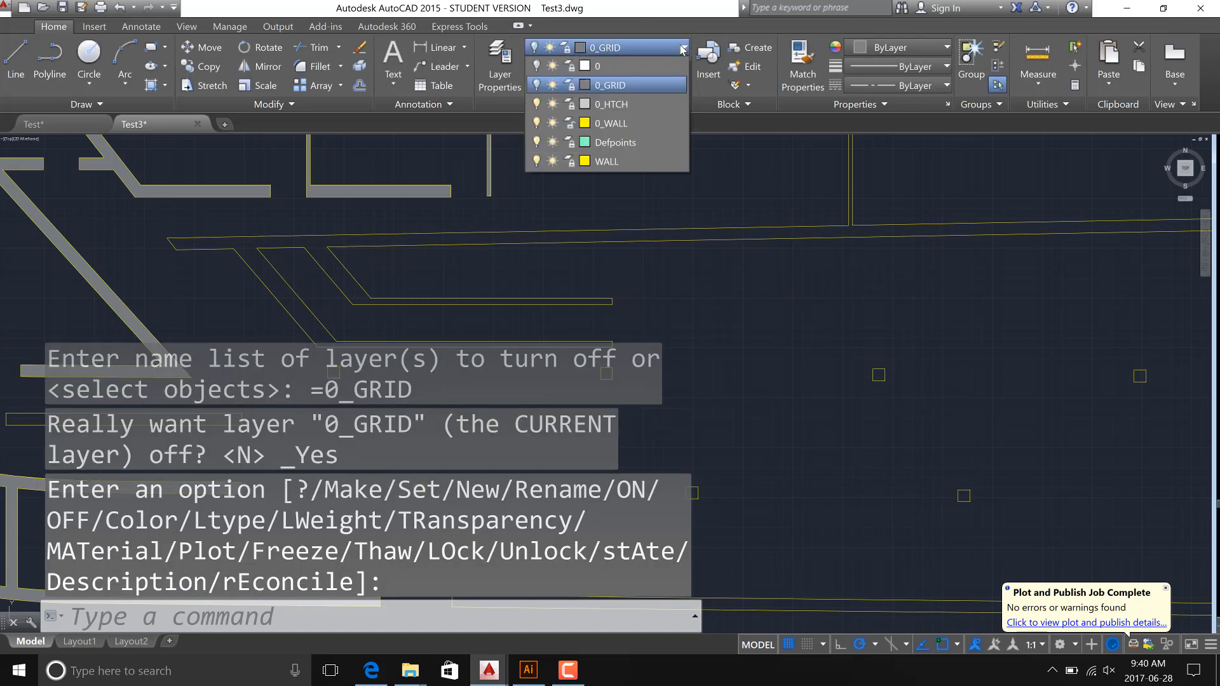
click(536, 105)
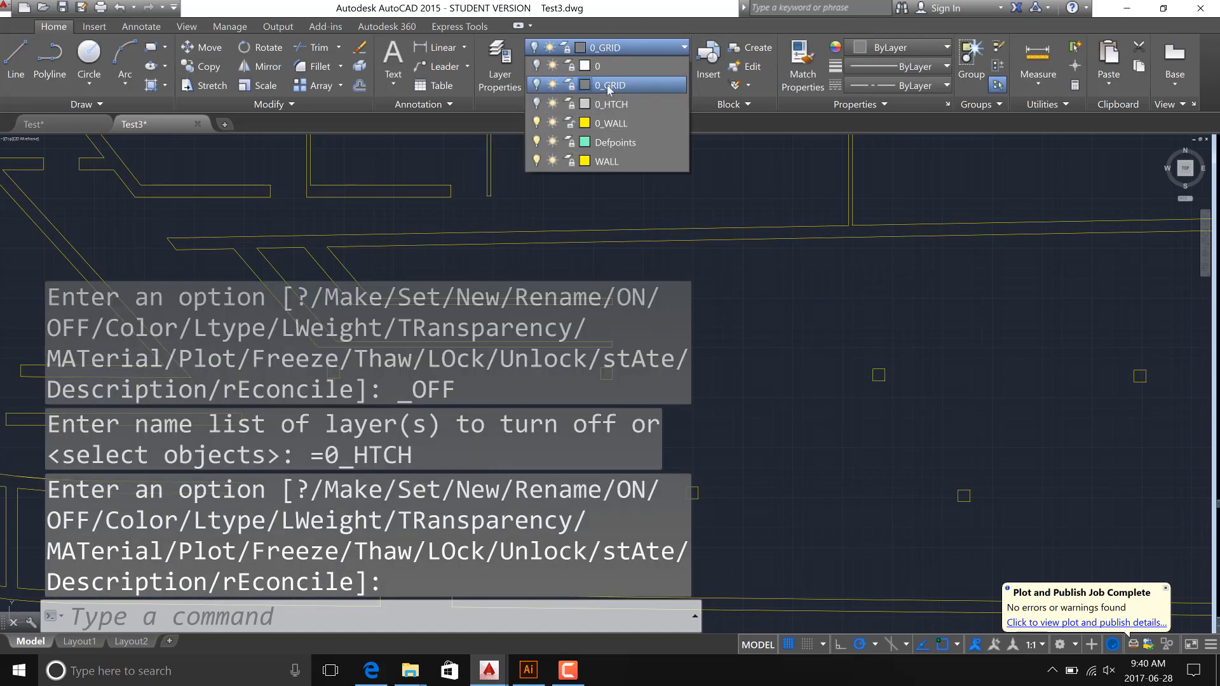
click(581, 185)
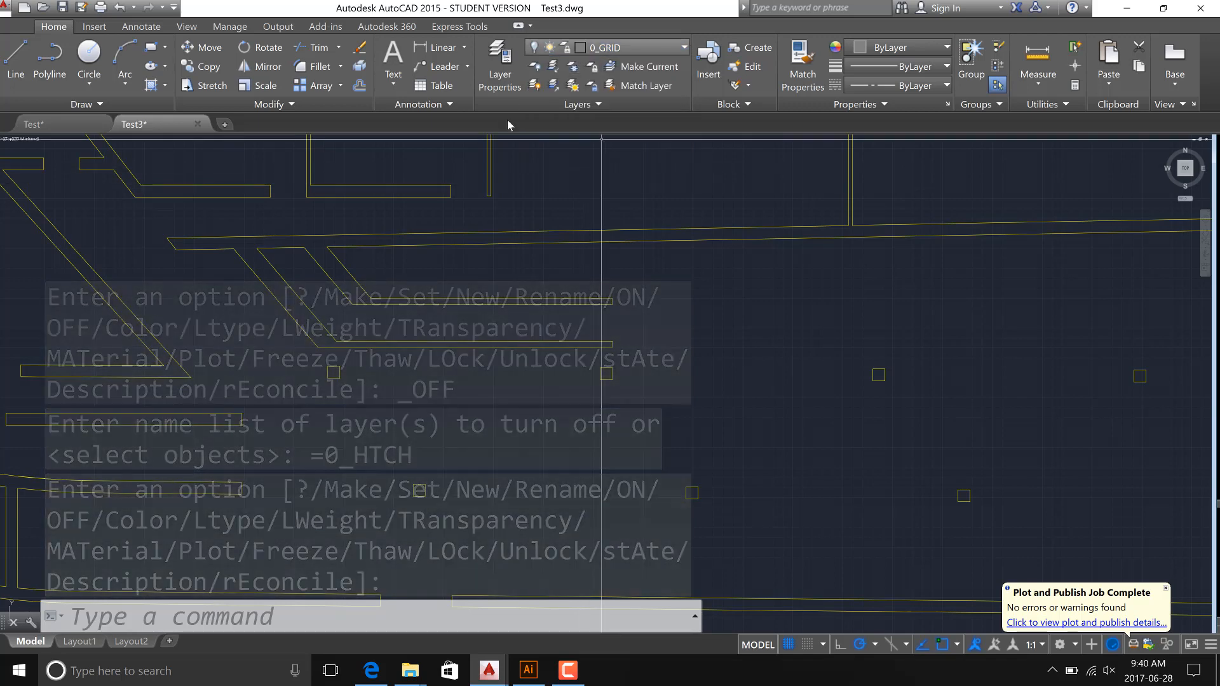
Select all layers from 0 through WALL in the layer manager, unlock them together and close the manager.
text(la)
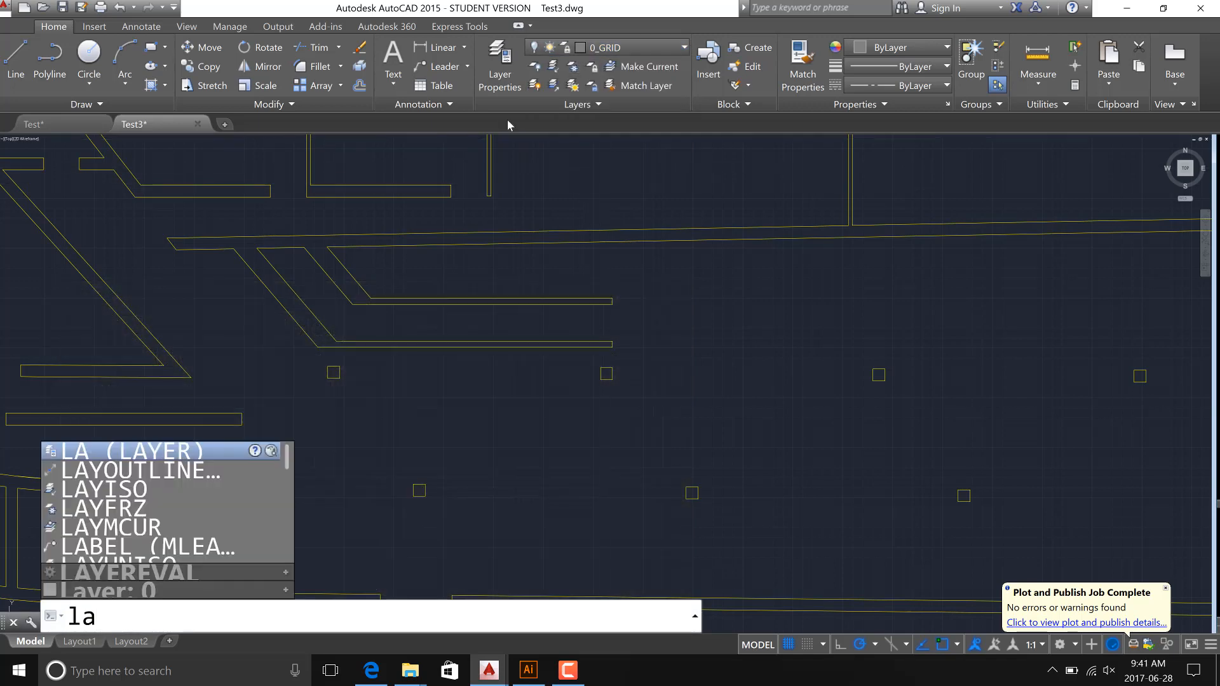
key(Return)
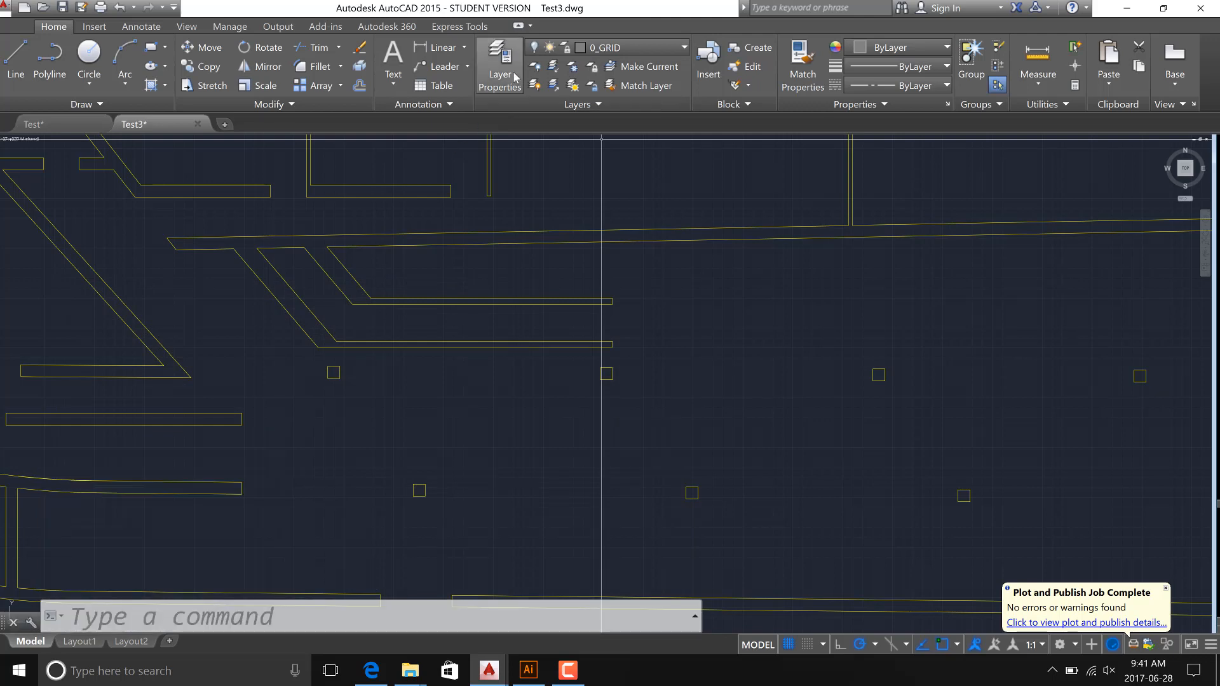
click(513, 76)
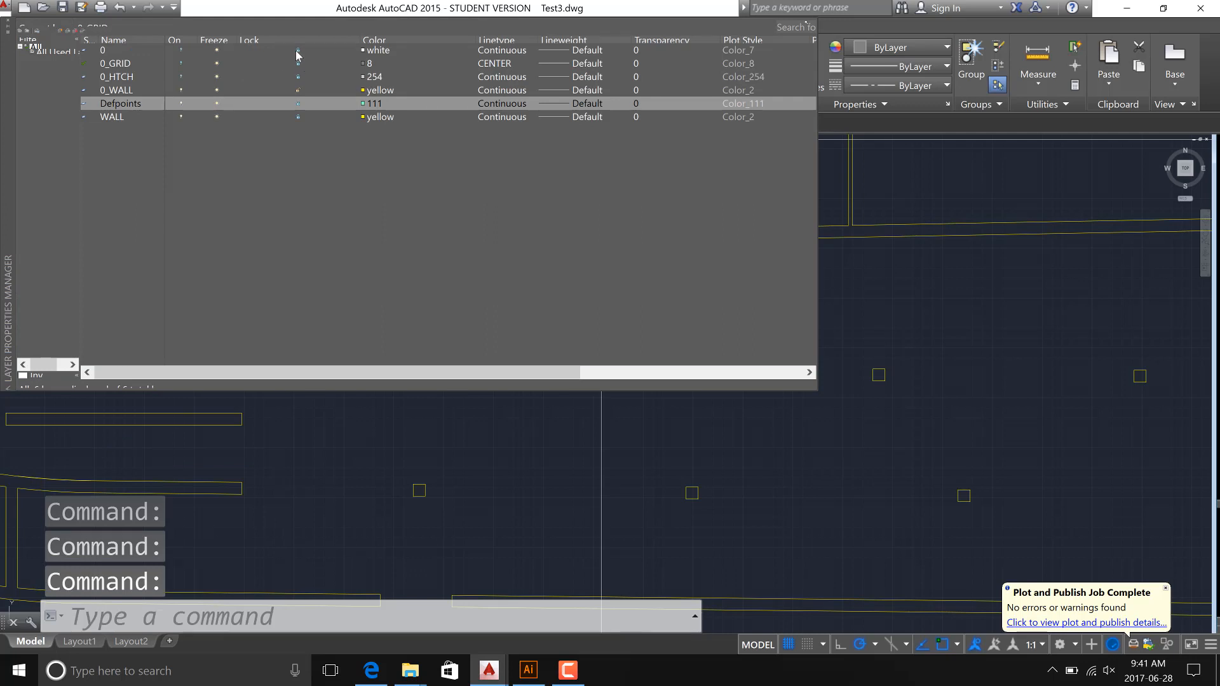
click(106, 51)
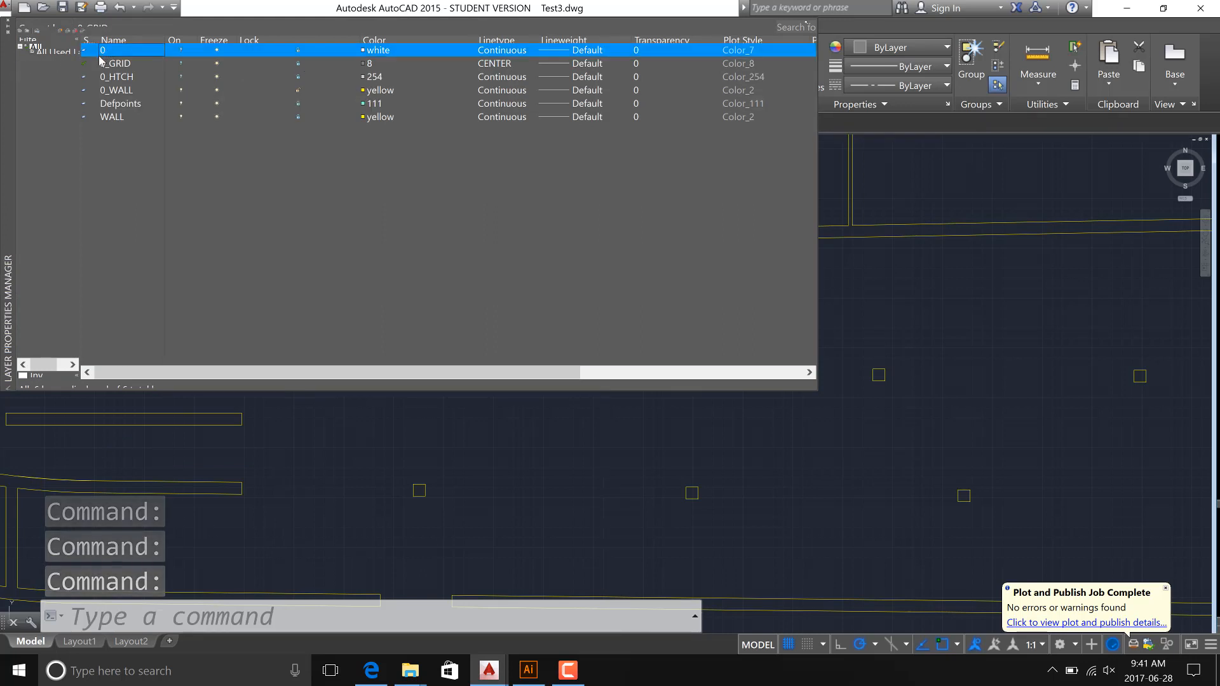
shift+click(131, 117)
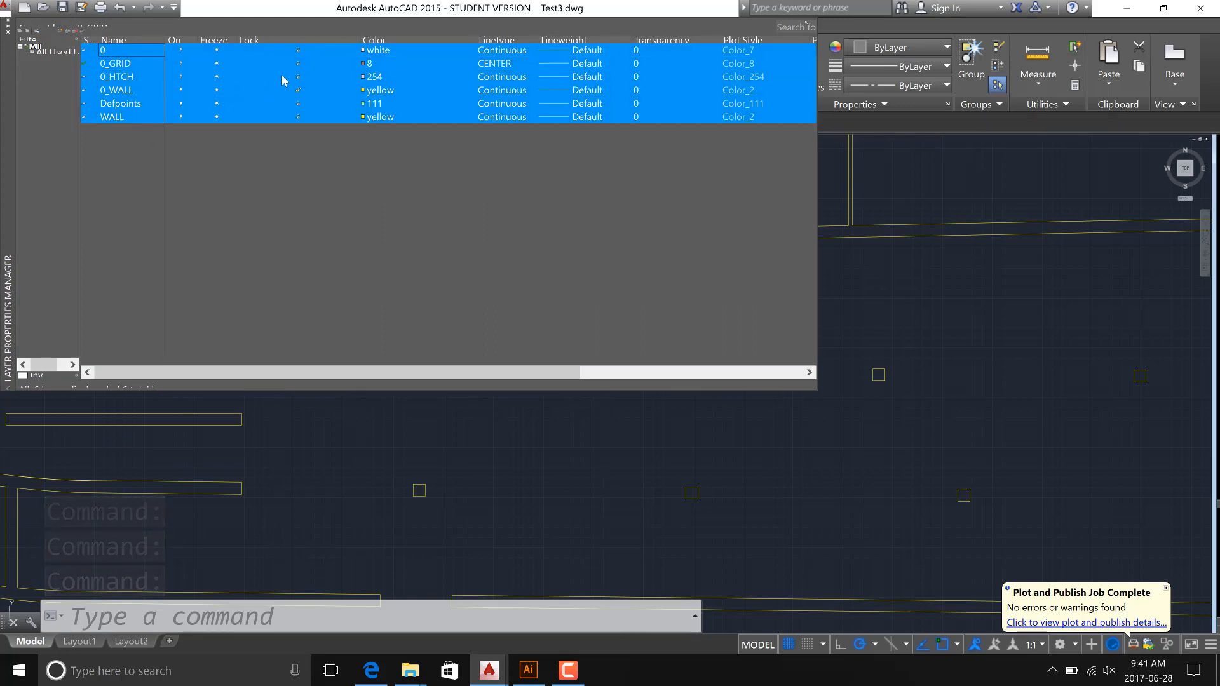
click(298, 63)
click(791, 63)
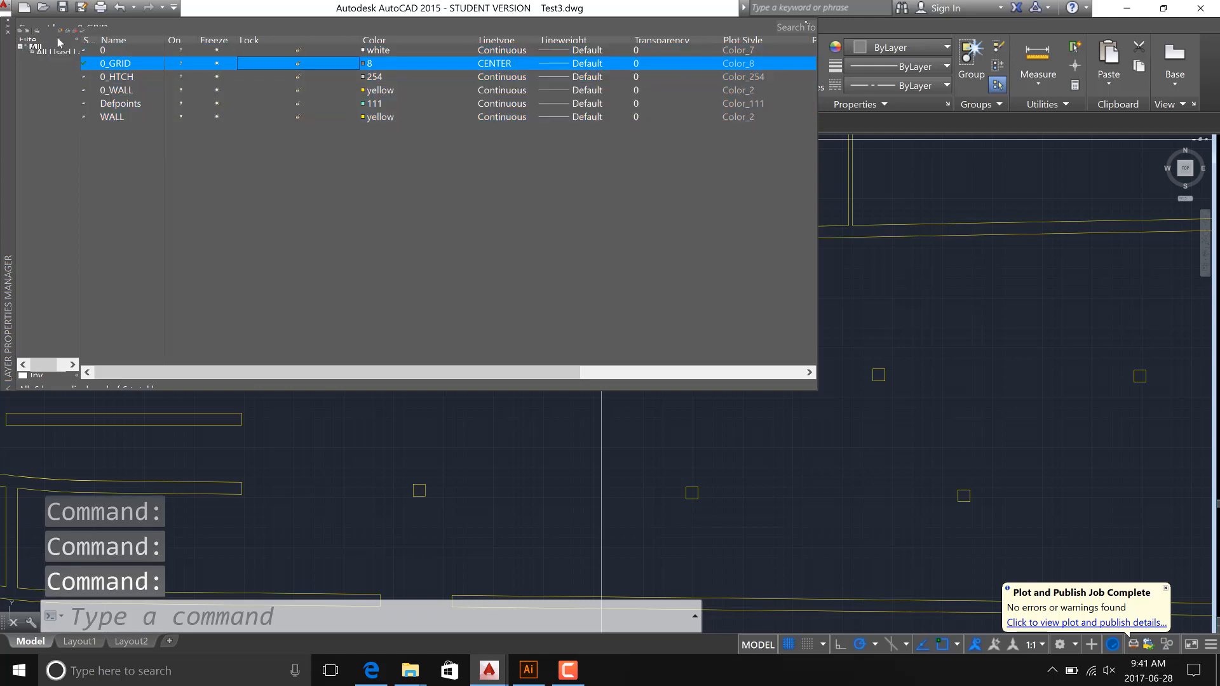
click(8, 24)
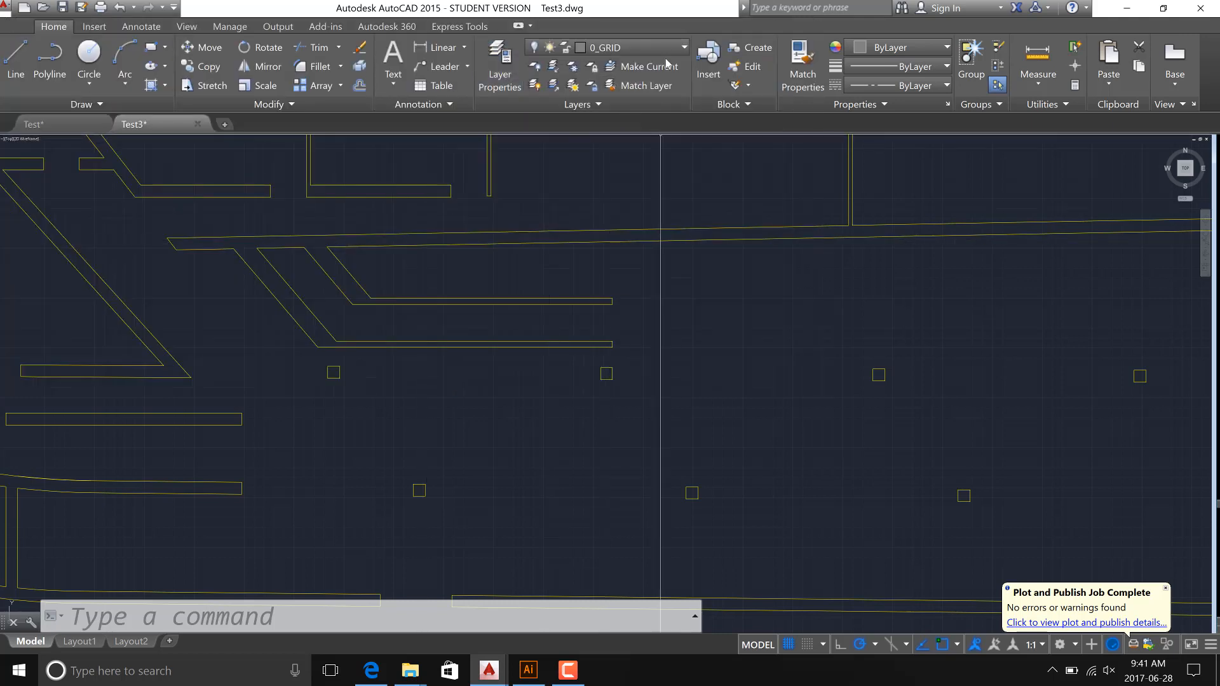
Turn the 0_GRID and 0_HTCH layers back on.
click(683, 50)
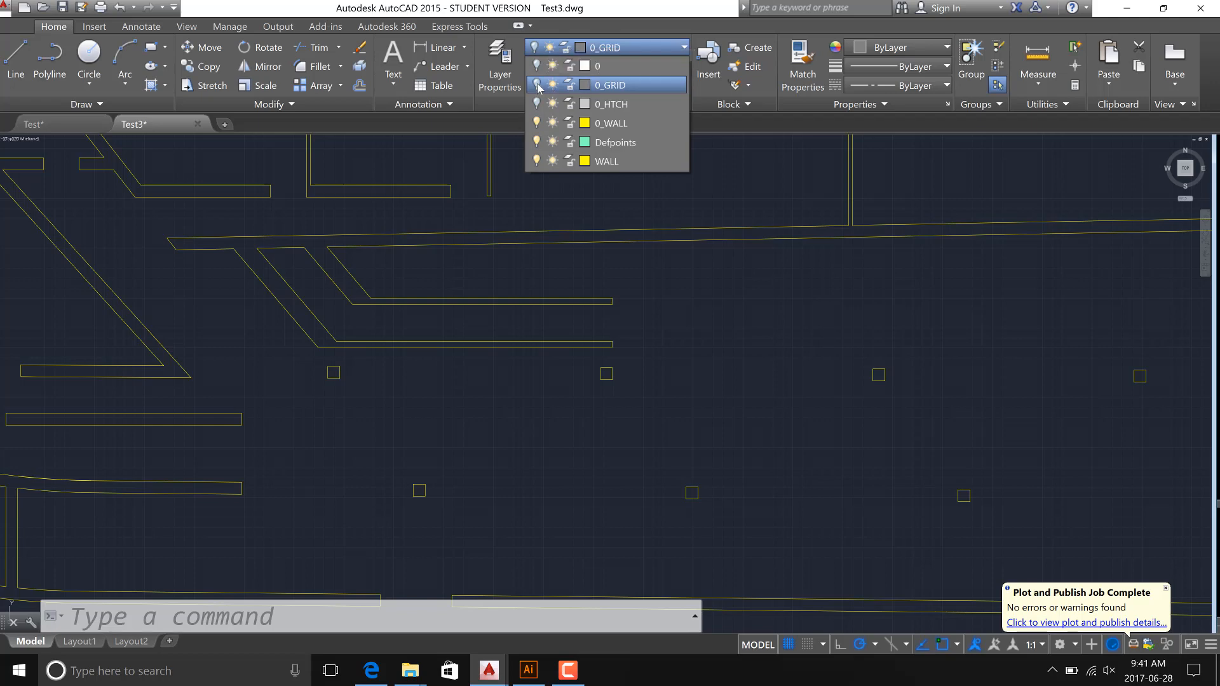
click(537, 85)
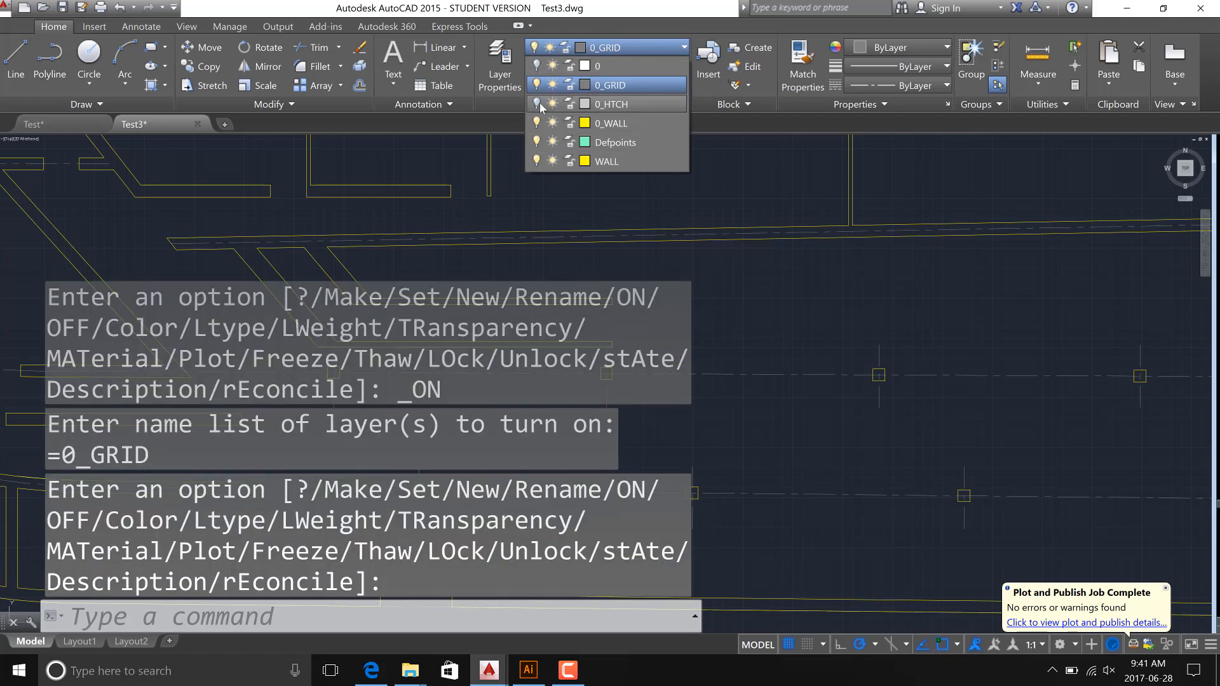
click(537, 105)
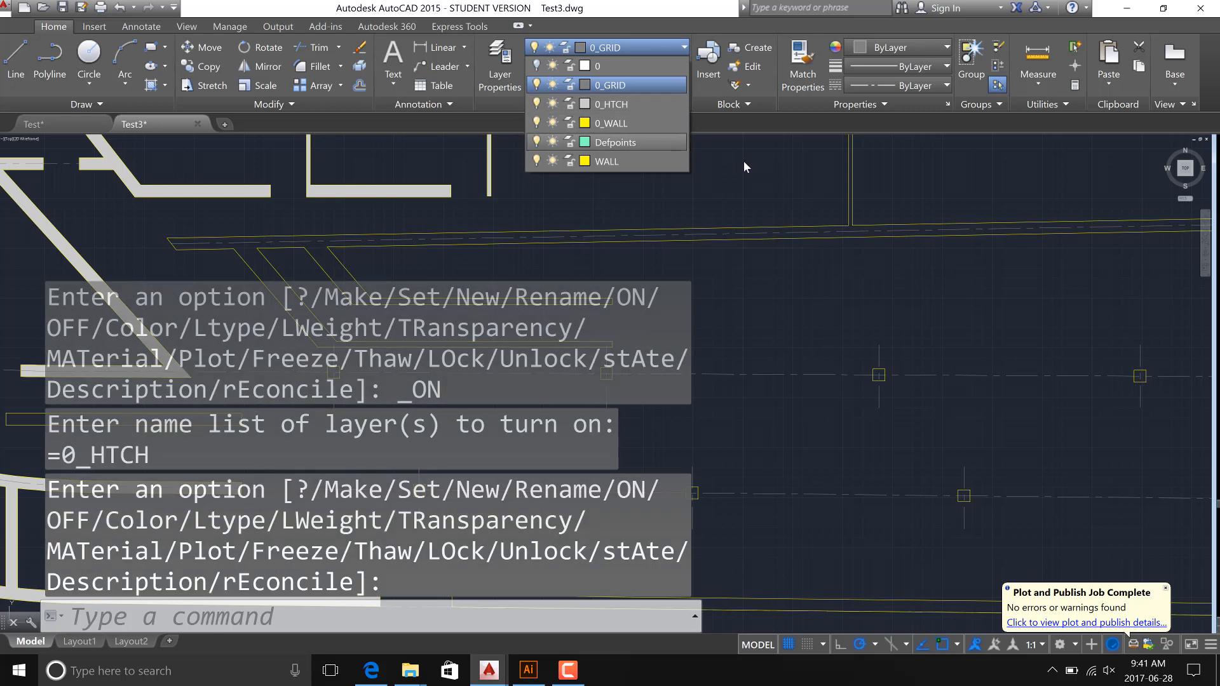
click(743, 162)
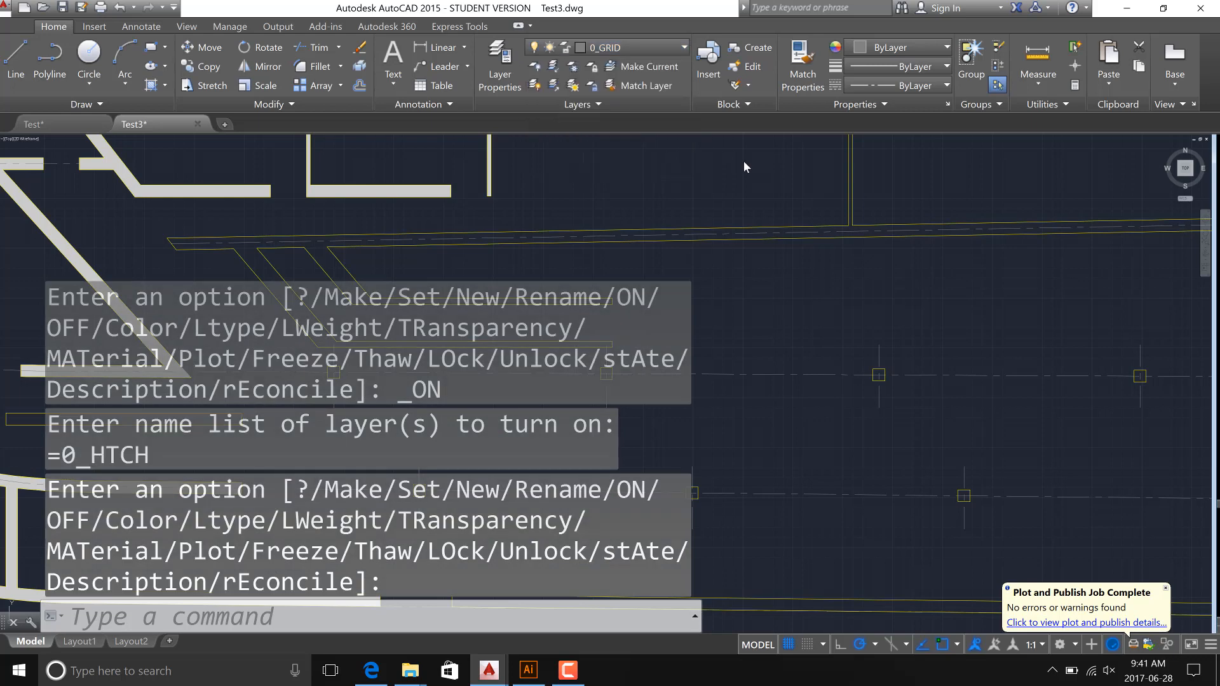
Isolate the 0_WALL layer by picking the long connected wall outline, and check the layer list with 0_WALL kept current.
click(555, 67)
click(678, 229)
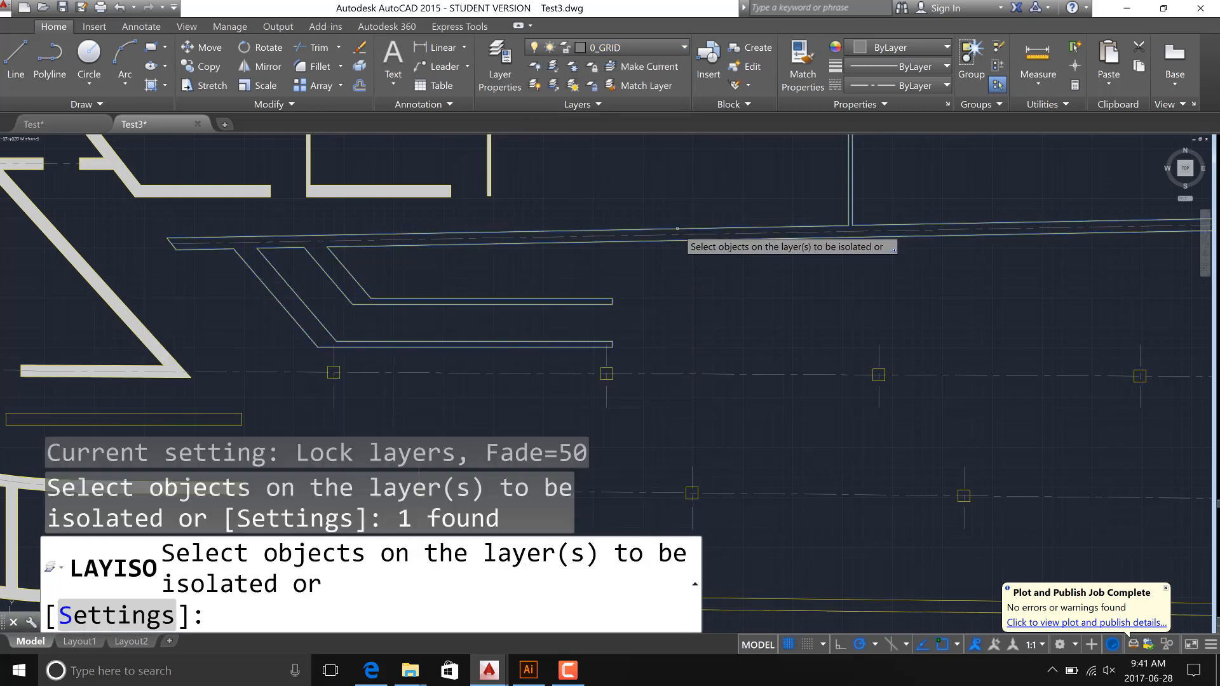
key(Return)
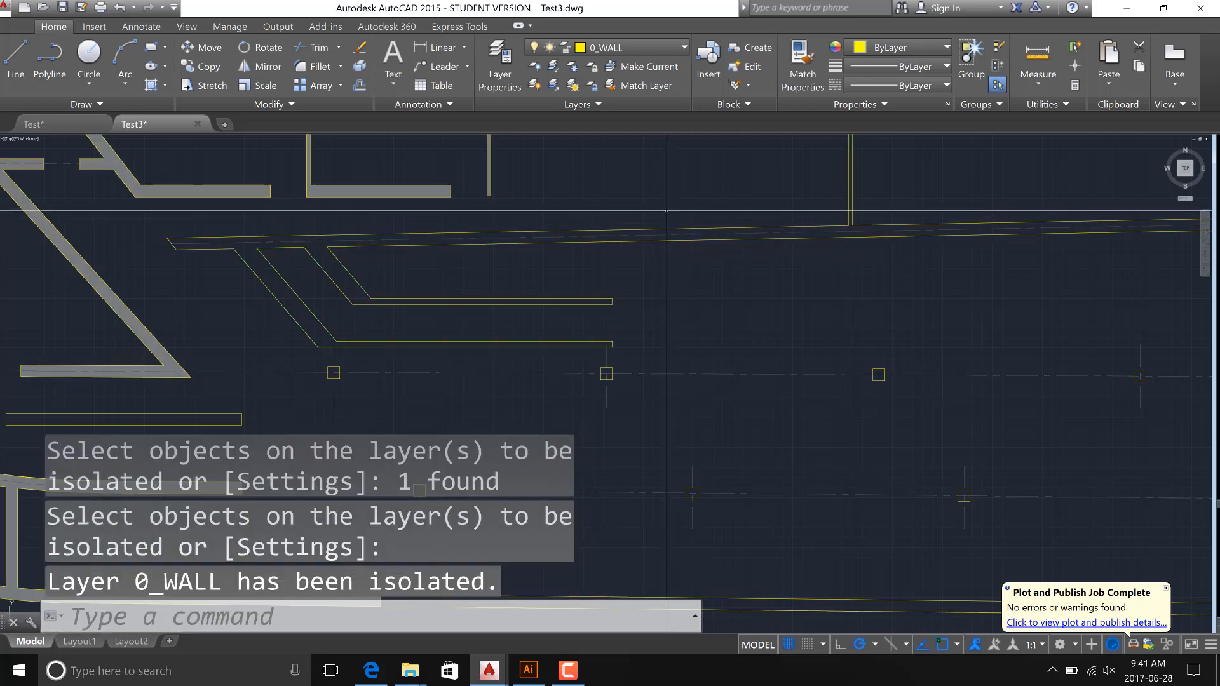
click(638, 51)
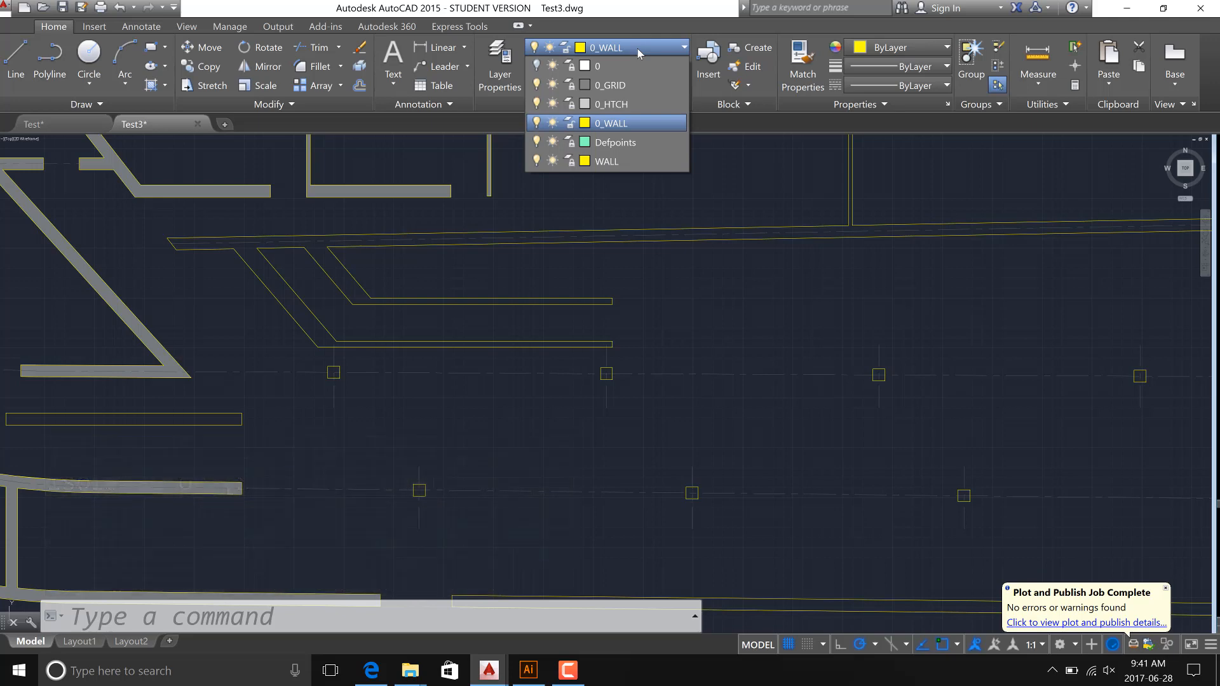
click(608, 124)
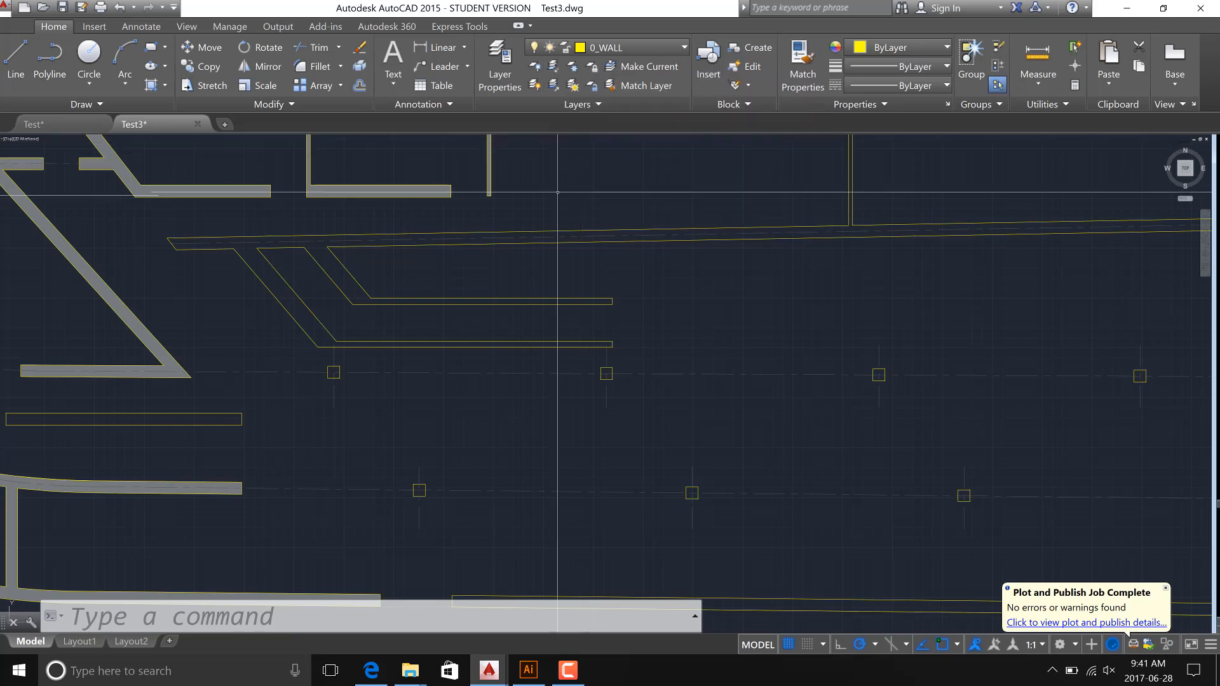
Isolate the 0_WALL layer once more from the same long wall outline, keeping the lock-and-fade setting.
click(556, 71)
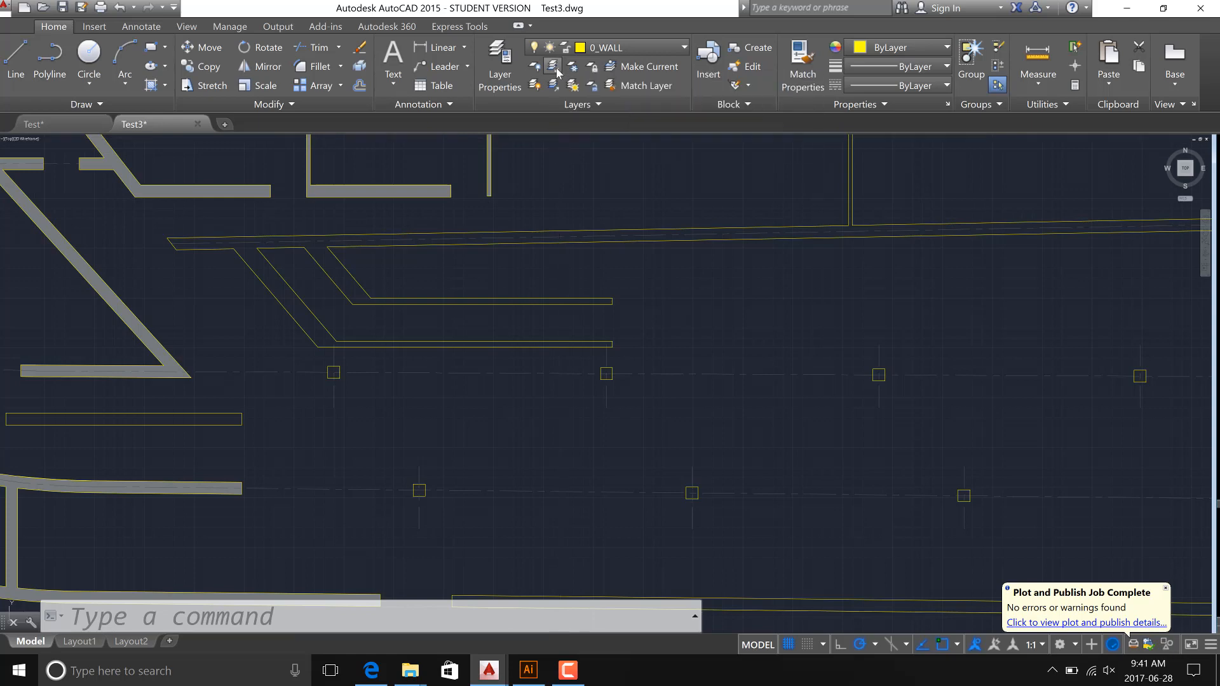
click(549, 231)
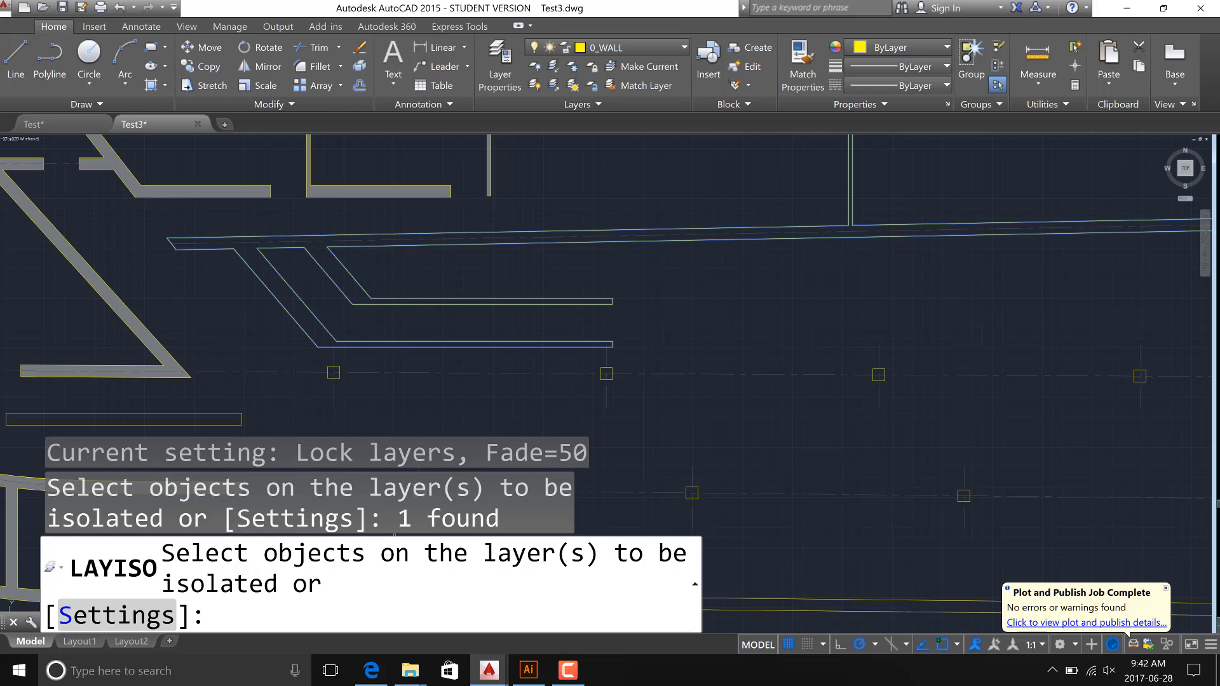
key(Return)
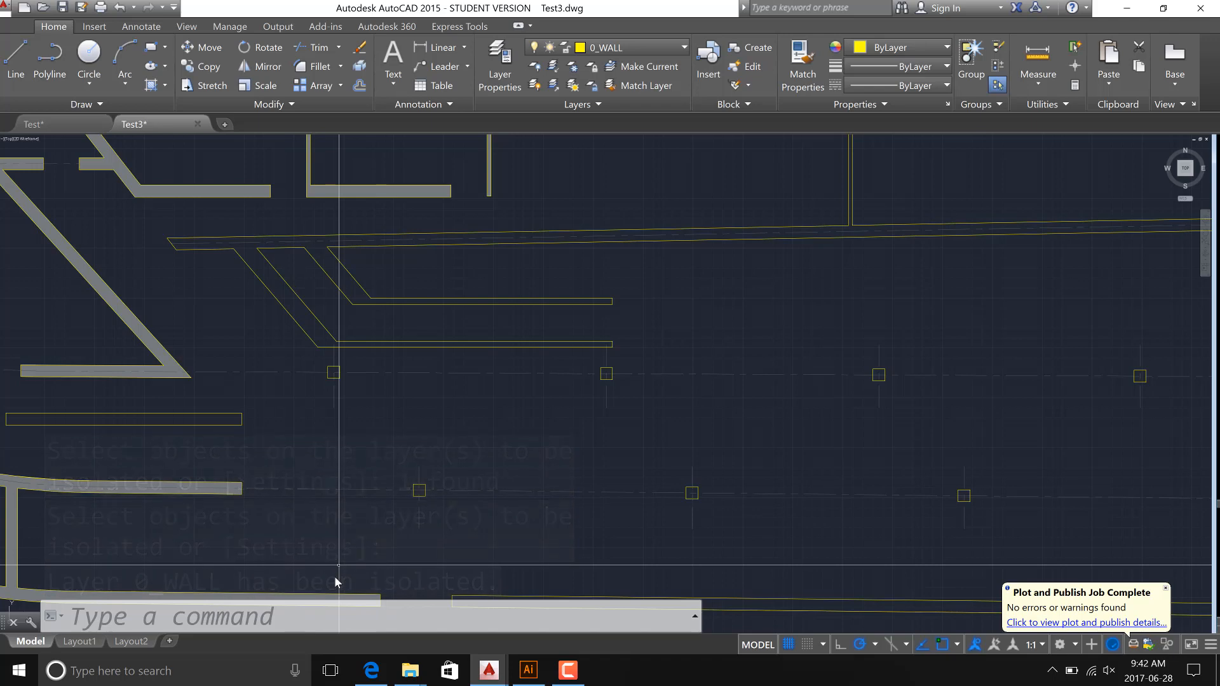
key(Escape)
key(Escape)
key(Escape)
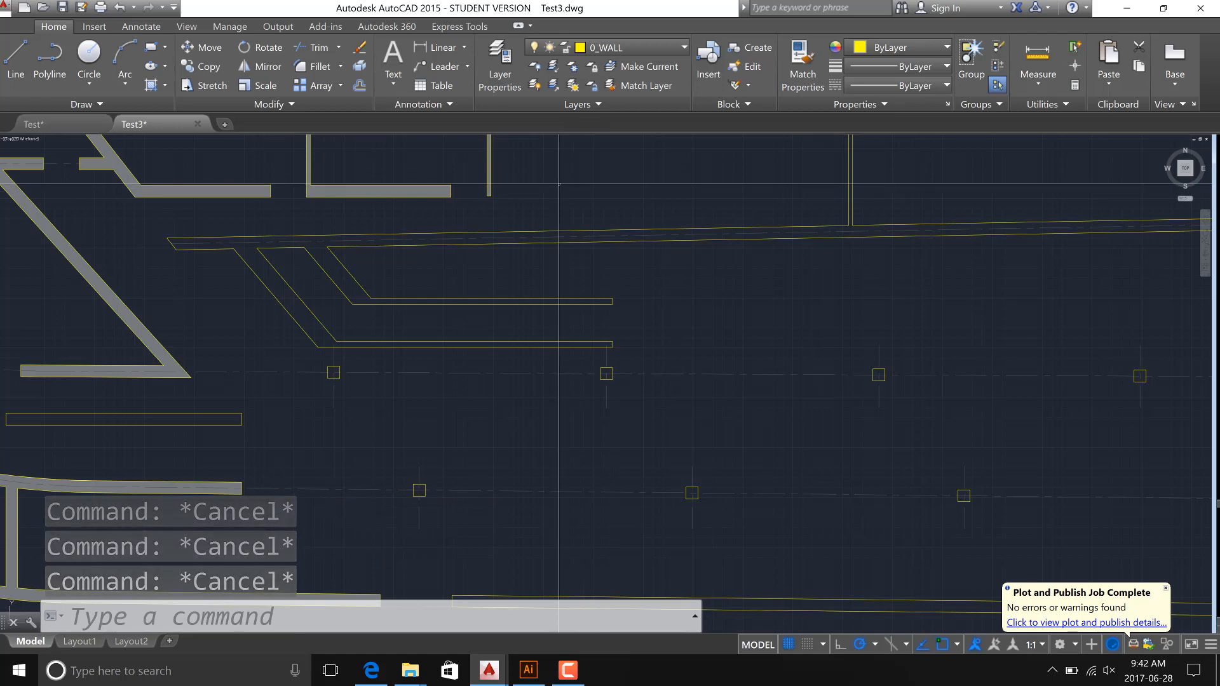
Isolate the long wall outline's 0_WALL layer with the setting for non-isolated layers changed to Off, including in paper space viewports.
click(554, 73)
click(549, 230)
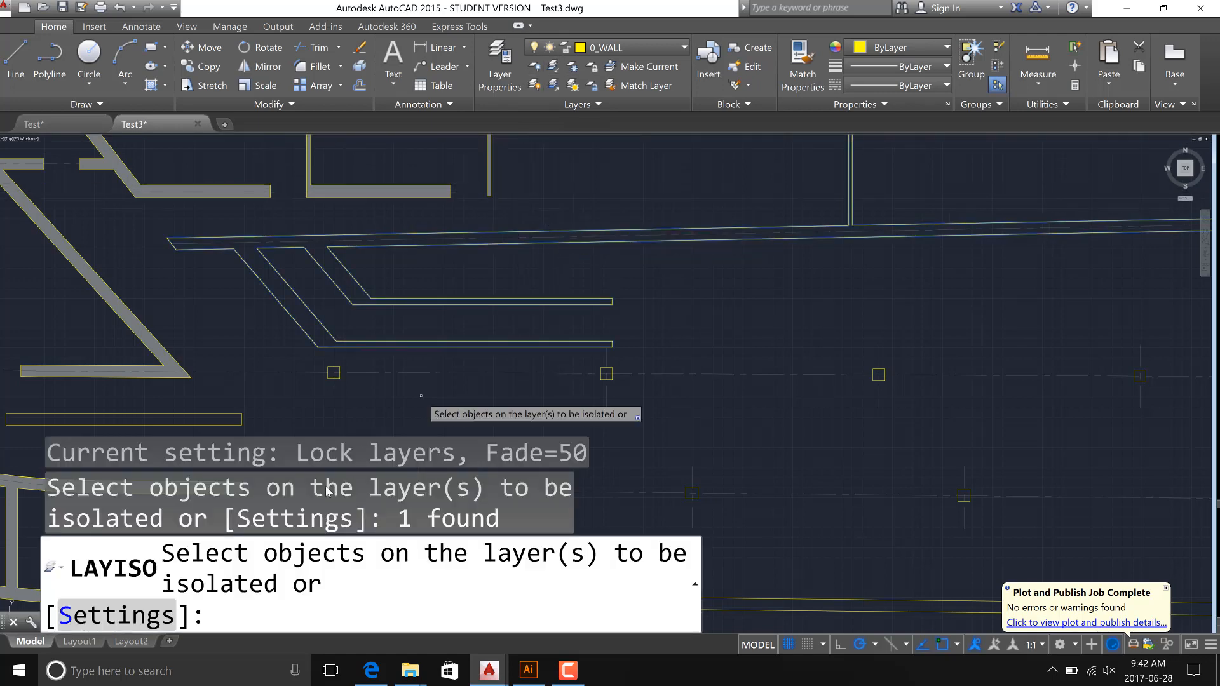
text(S)
key(Return)
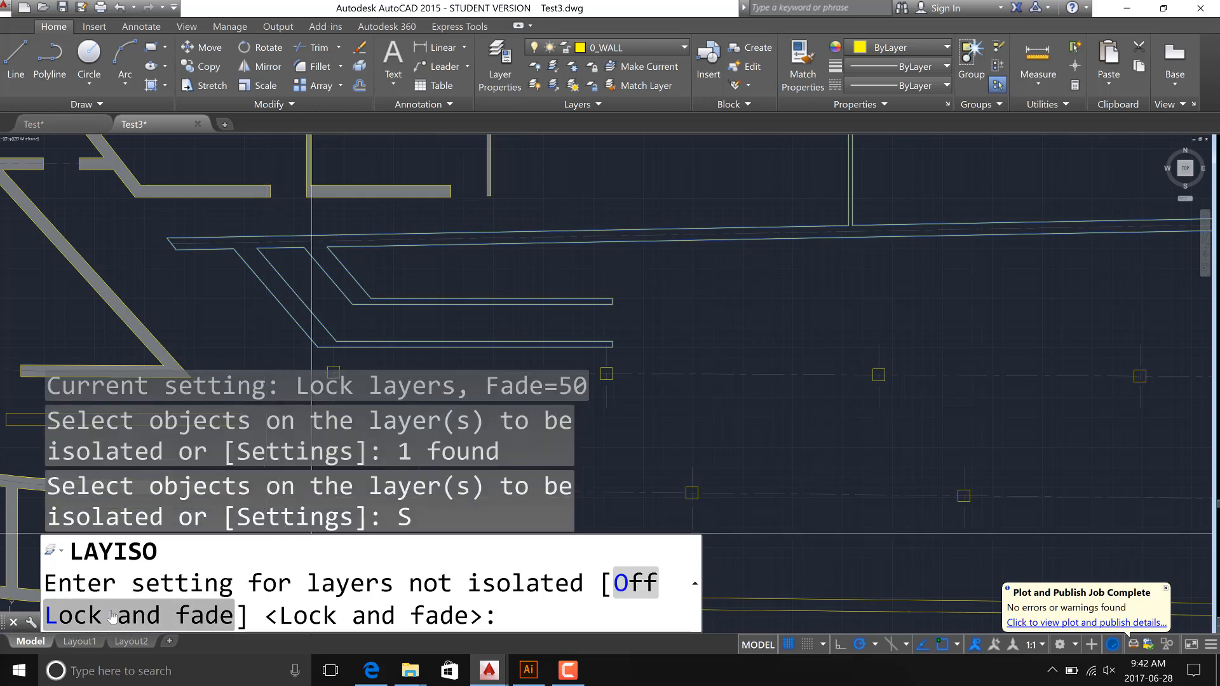
click(625, 585)
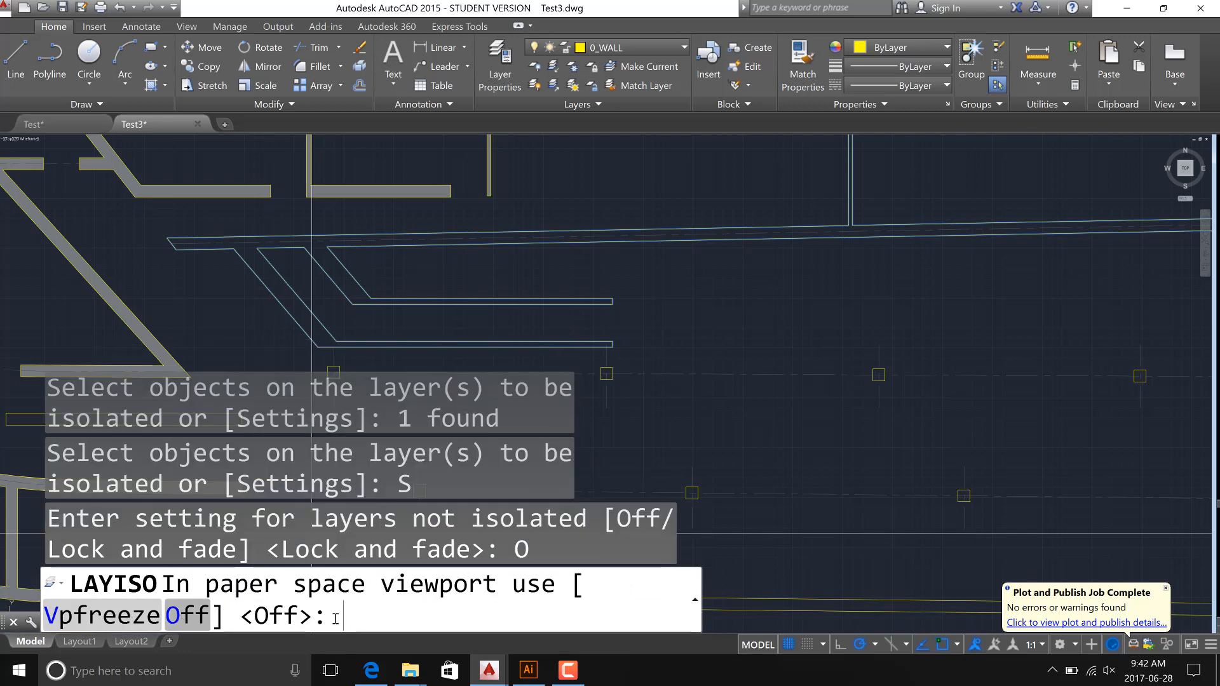
key(Return)
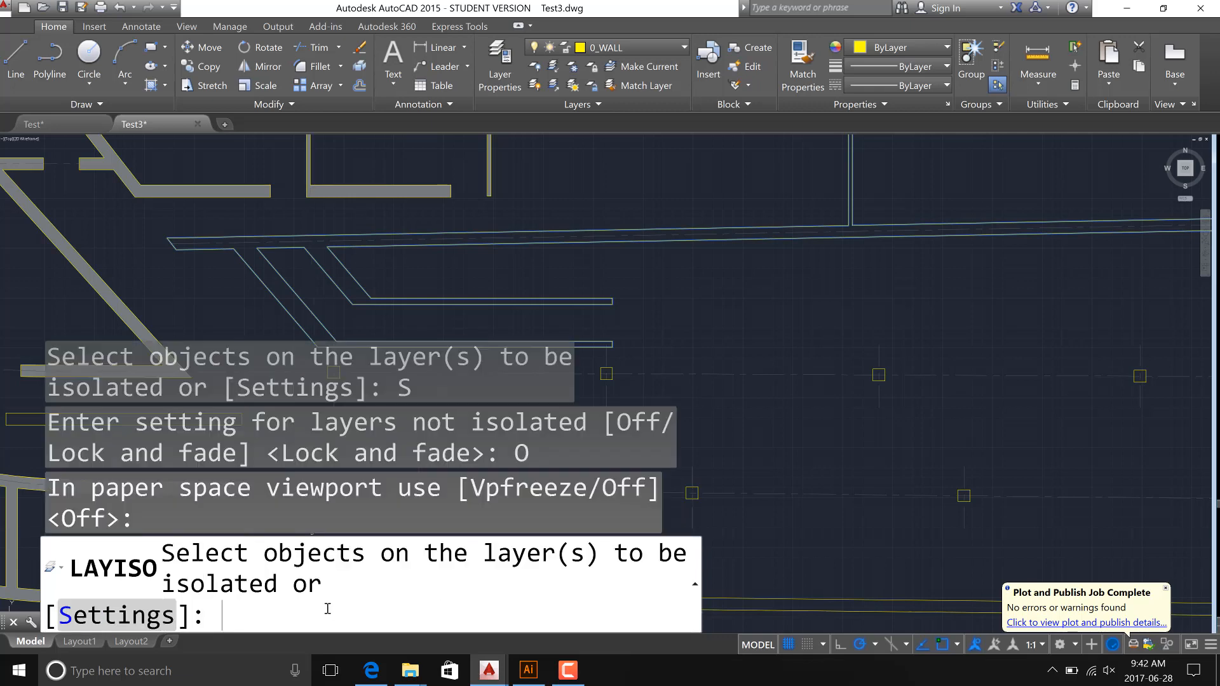
key(Return)
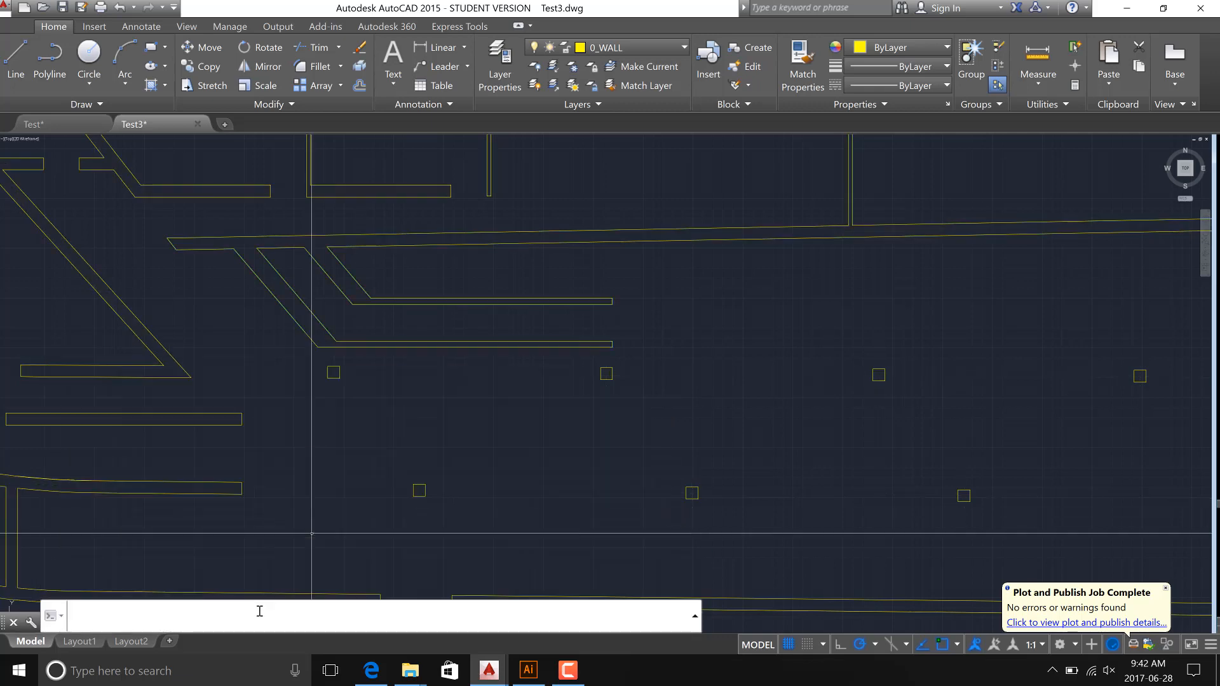
key(Escape)
scroll(744, 338, down, 6)
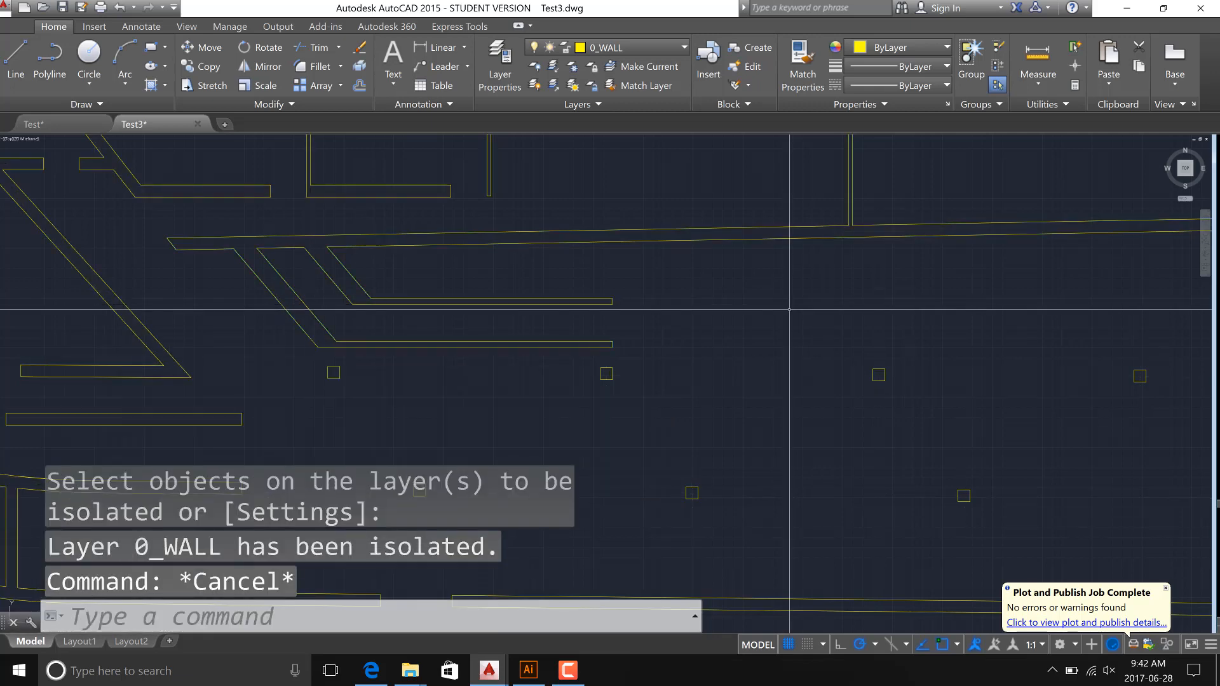
scroll(744, 338, up, 4)
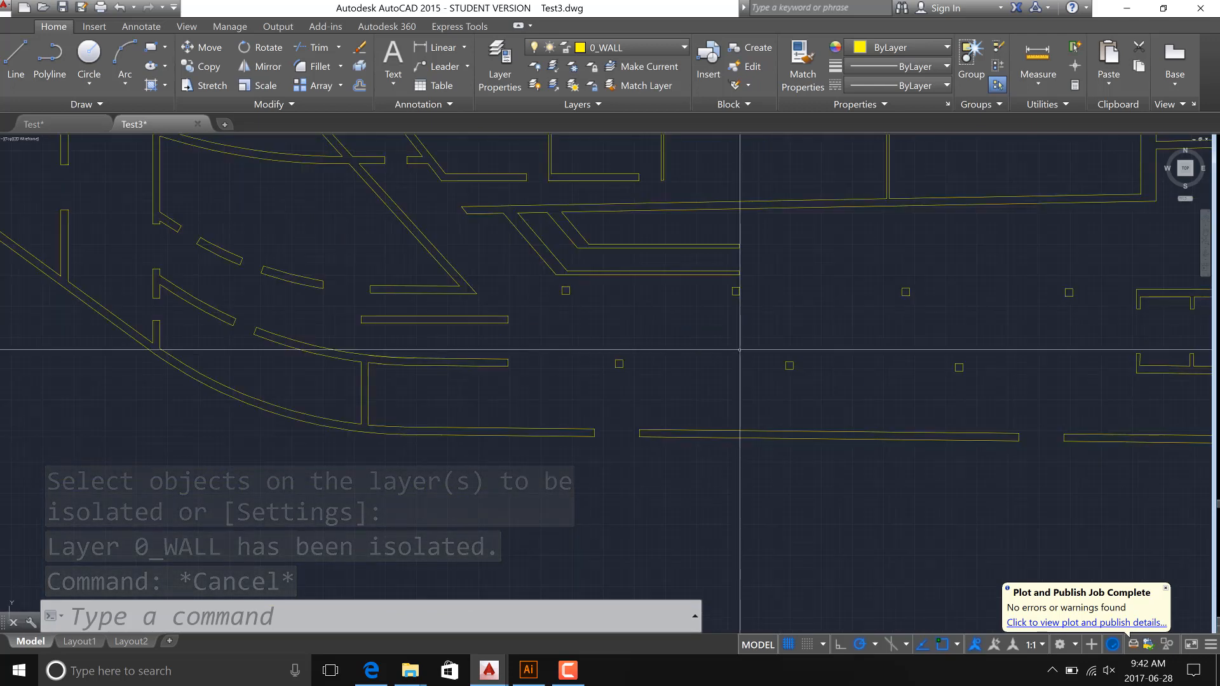
scroll(740, 349, down, 3)
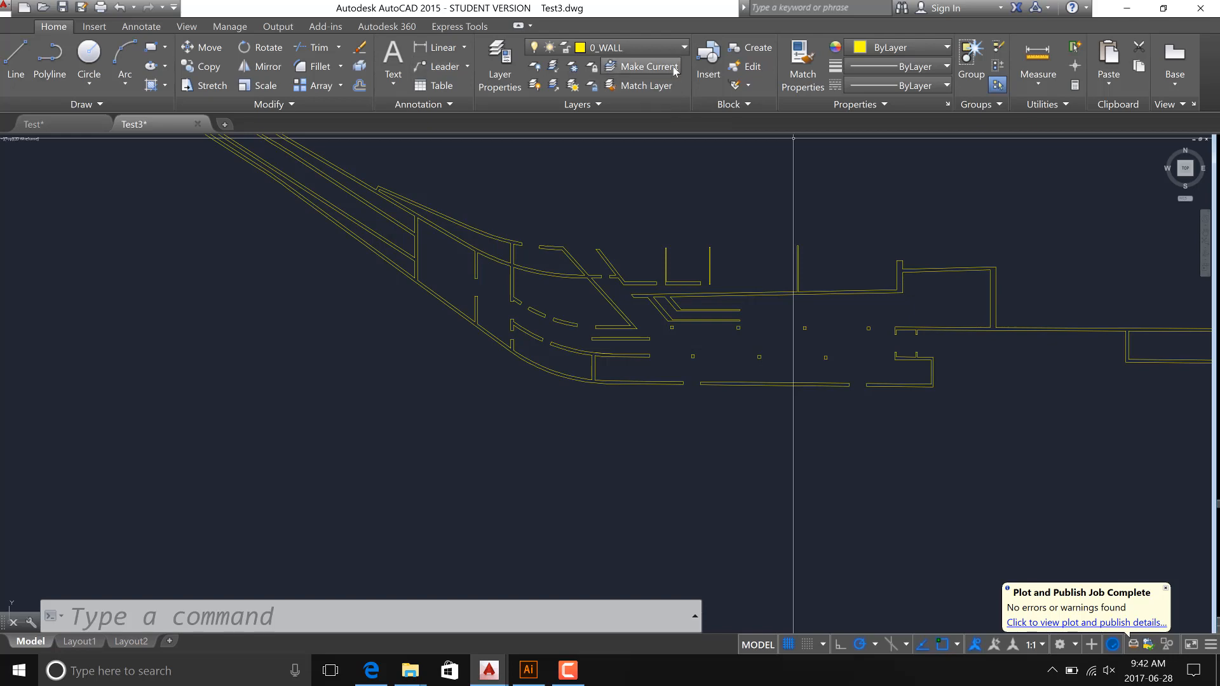
Turn the 0_HTCH layer back on and make it the current layer.
click(610, 47)
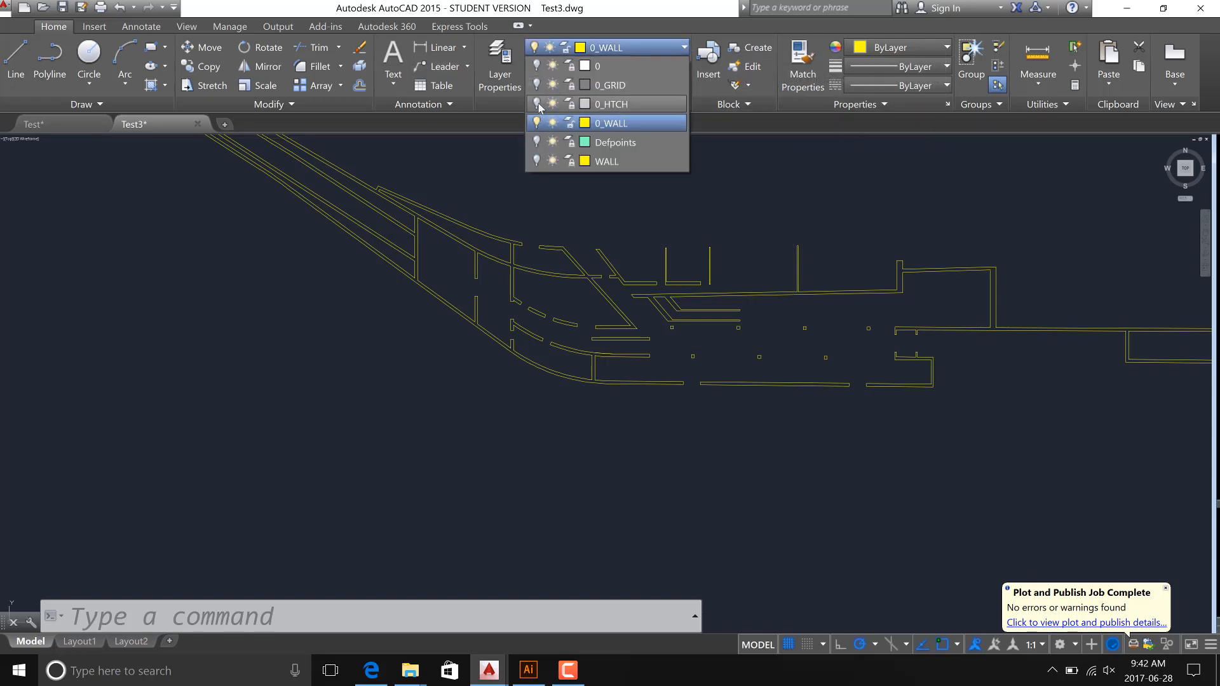
click(537, 104)
click(597, 104)
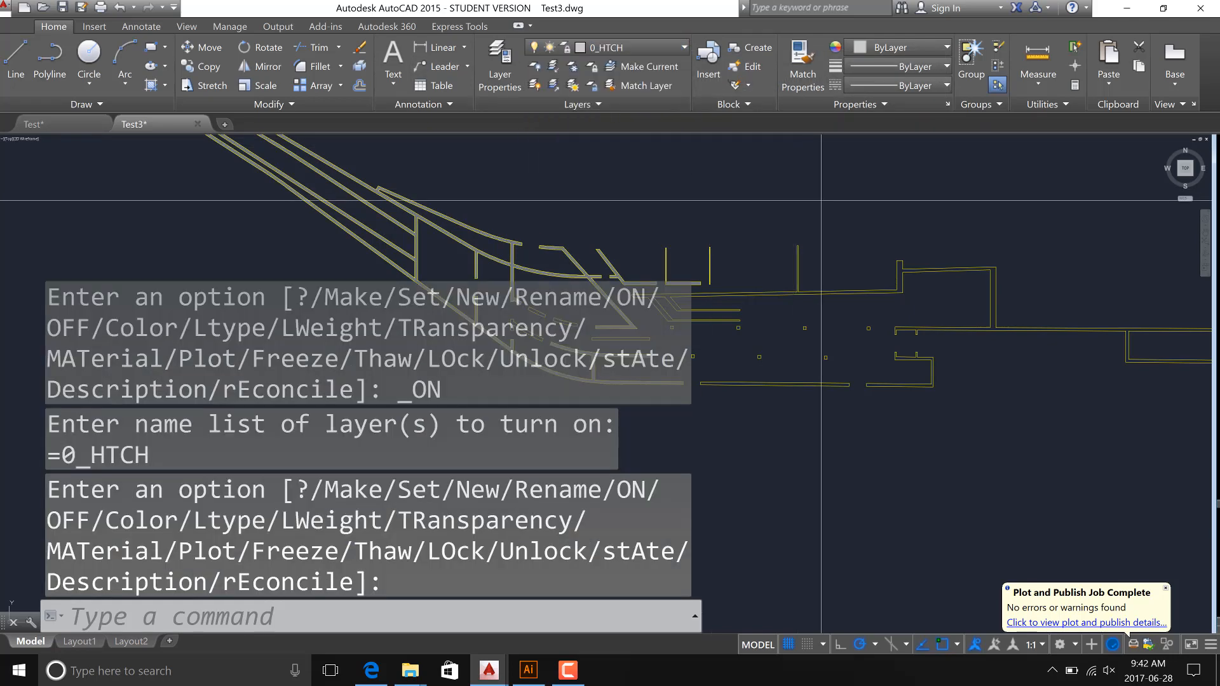
click(934, 261)
key(Escape)
key(Escape)
key(Escape)
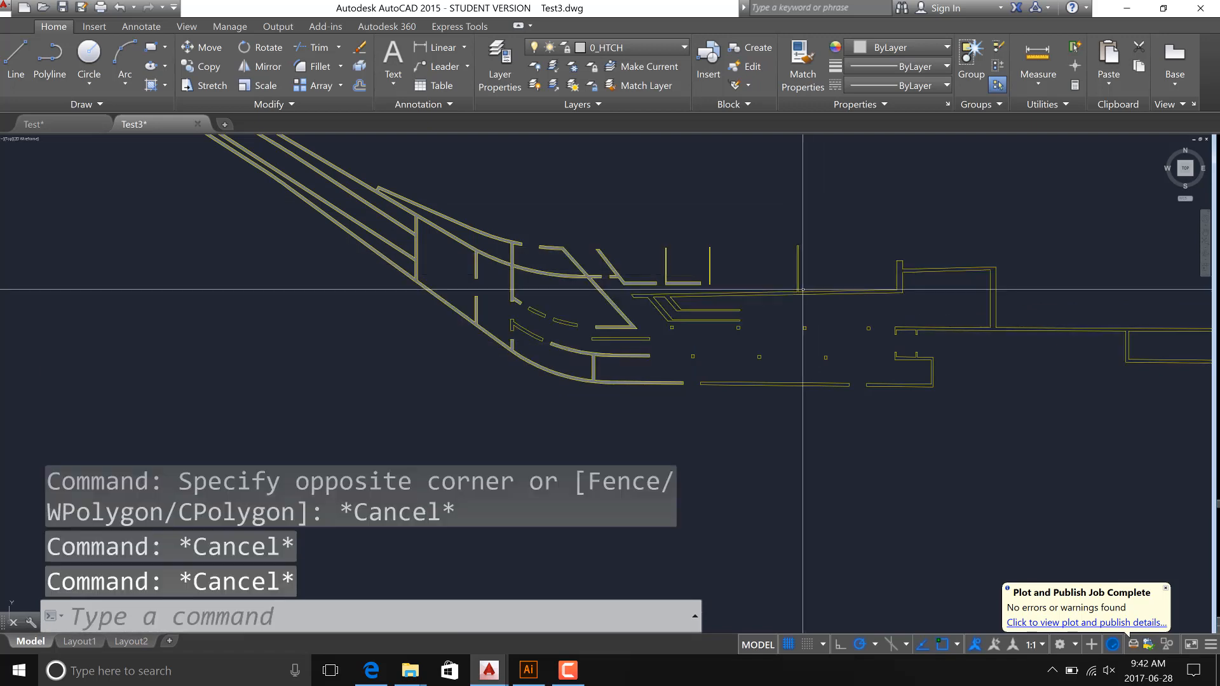
Explode the long connected wall outline and check the vertical wall of its rectangular bay by selecting it.
click(802, 296)
click(801, 297)
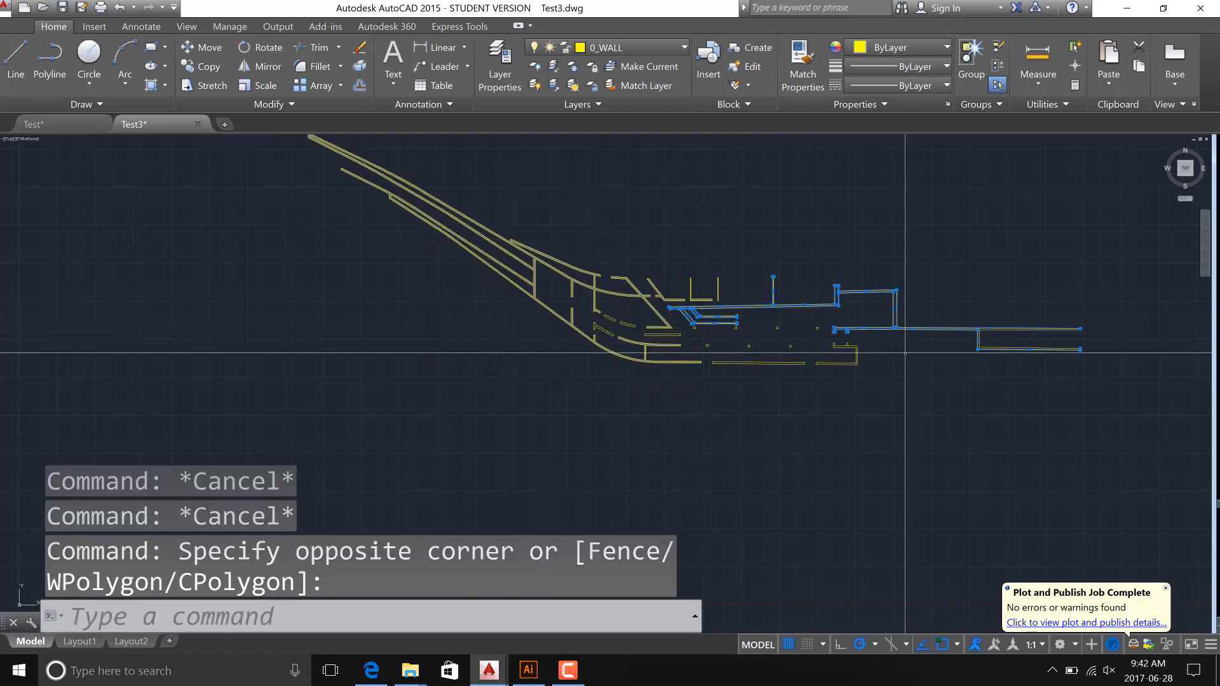
scroll(914, 351, up, 2)
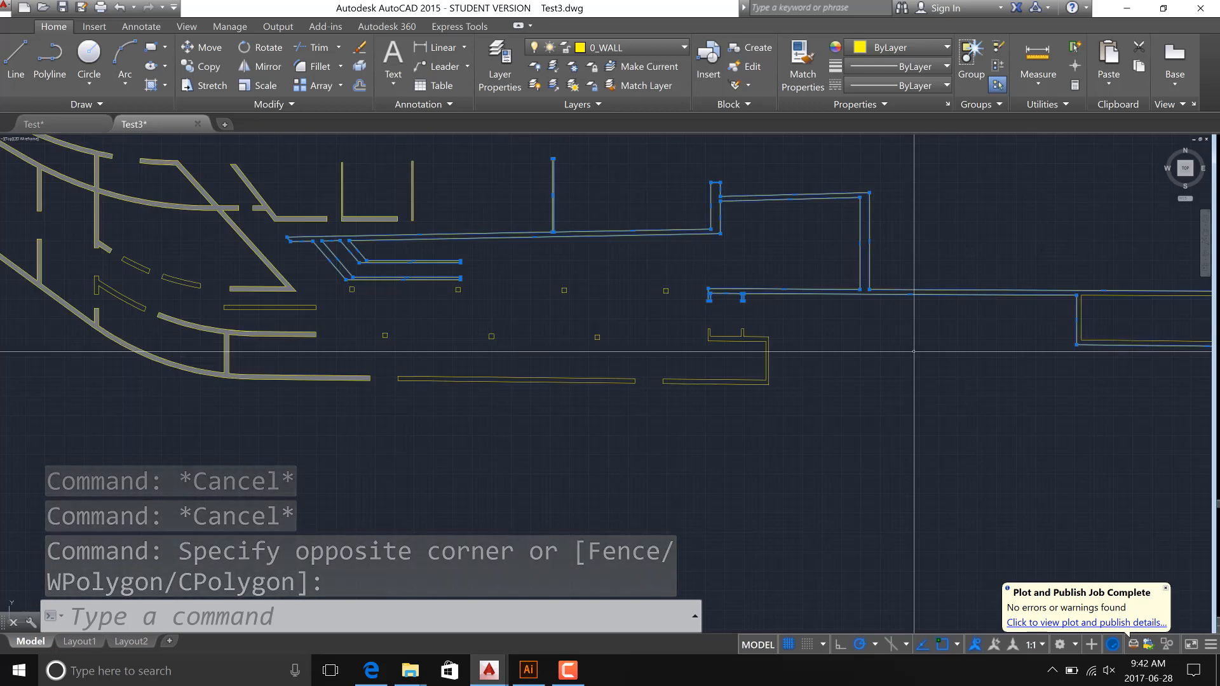
text(x)
key(Return)
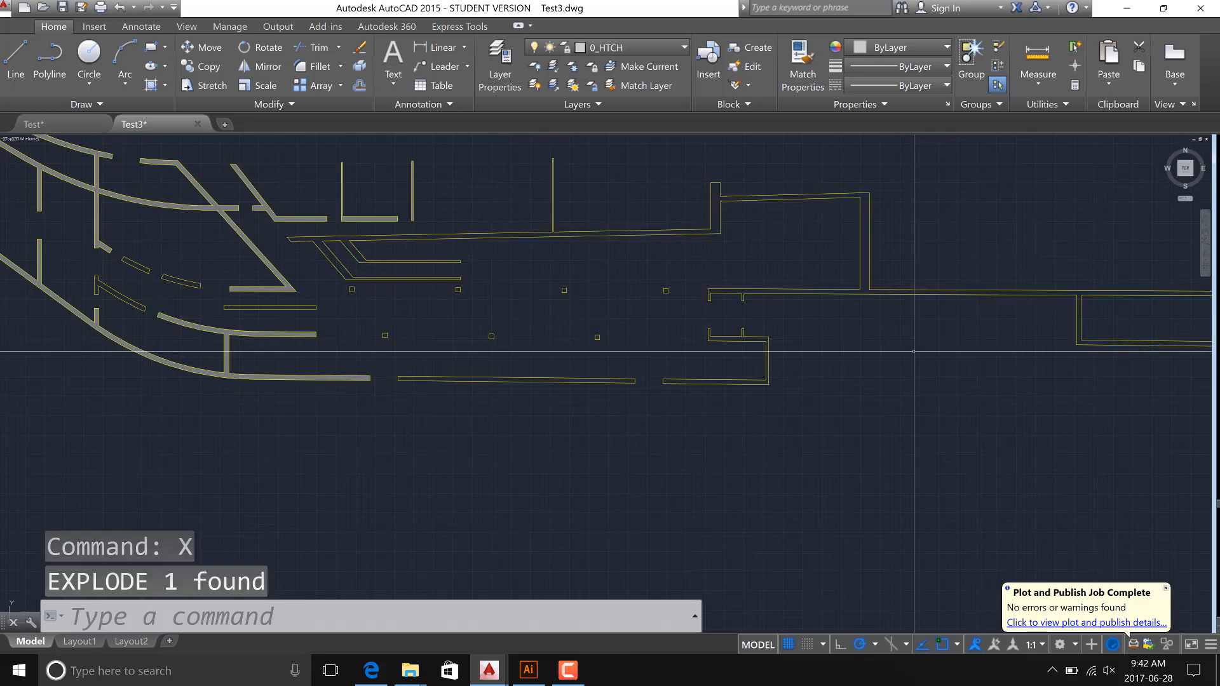
key(Escape)
key(Escape)
click(877, 277)
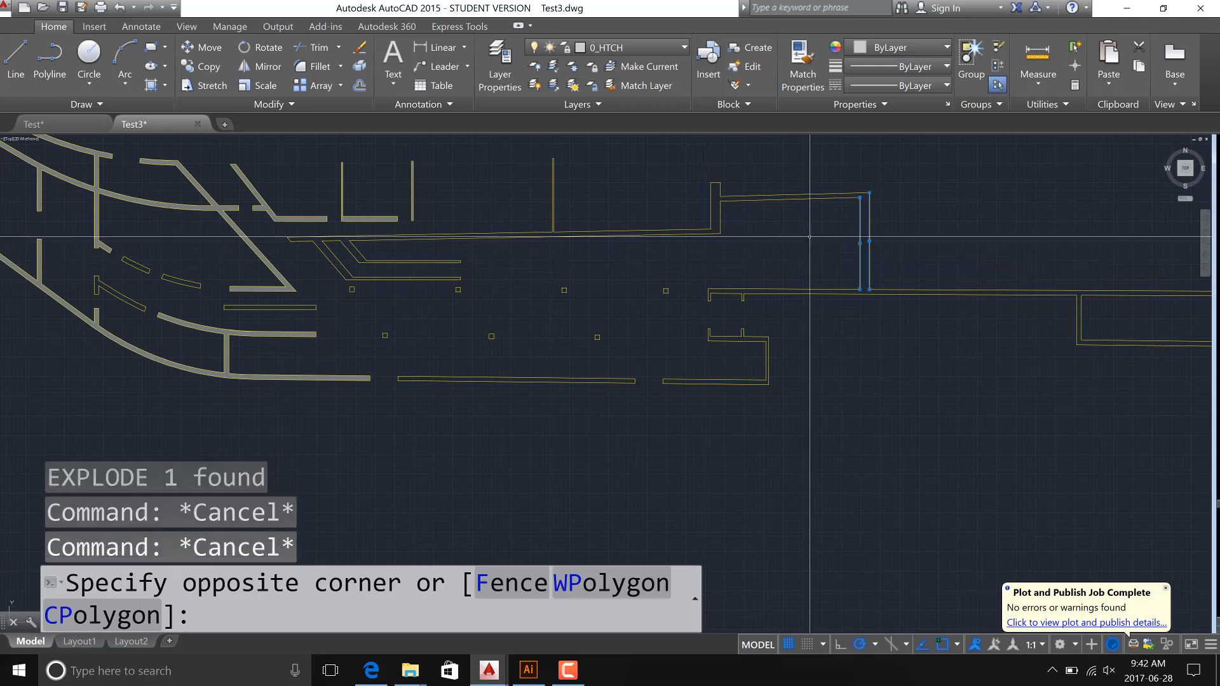
click(809, 242)
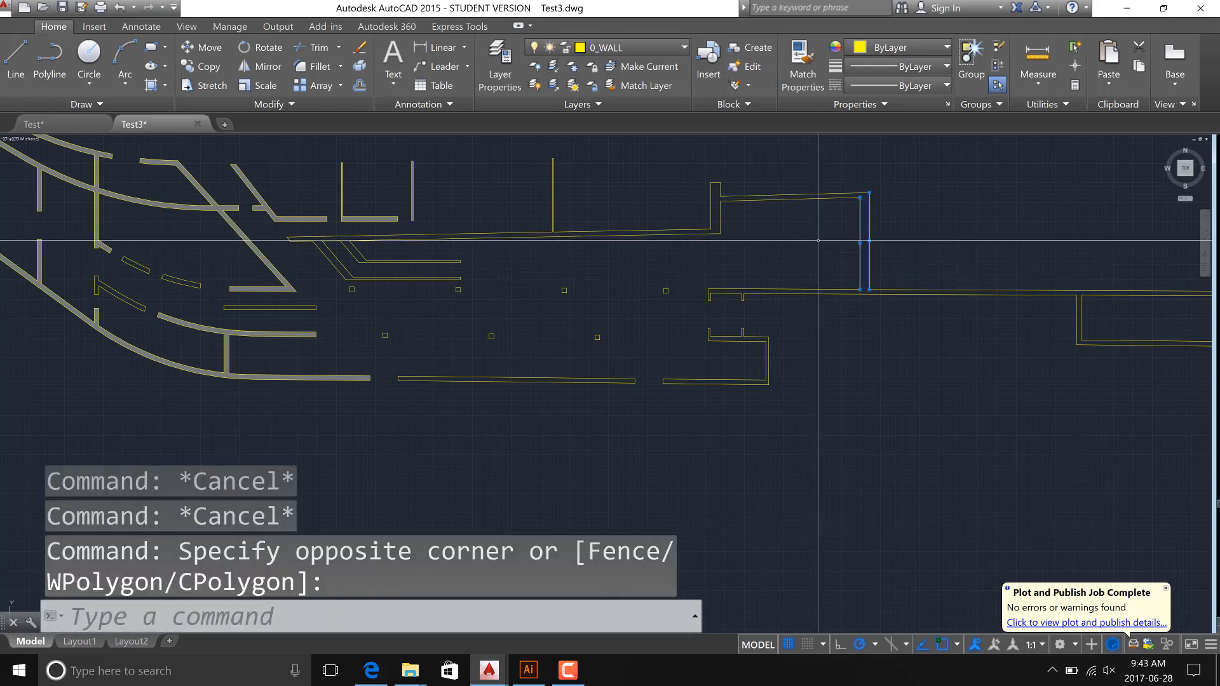
key(Escape)
Isolate the 0_WALL layer by picking one of the exploded wall lines.
scroll(814, 266, down, 2)
scroll(814, 268, down, 2)
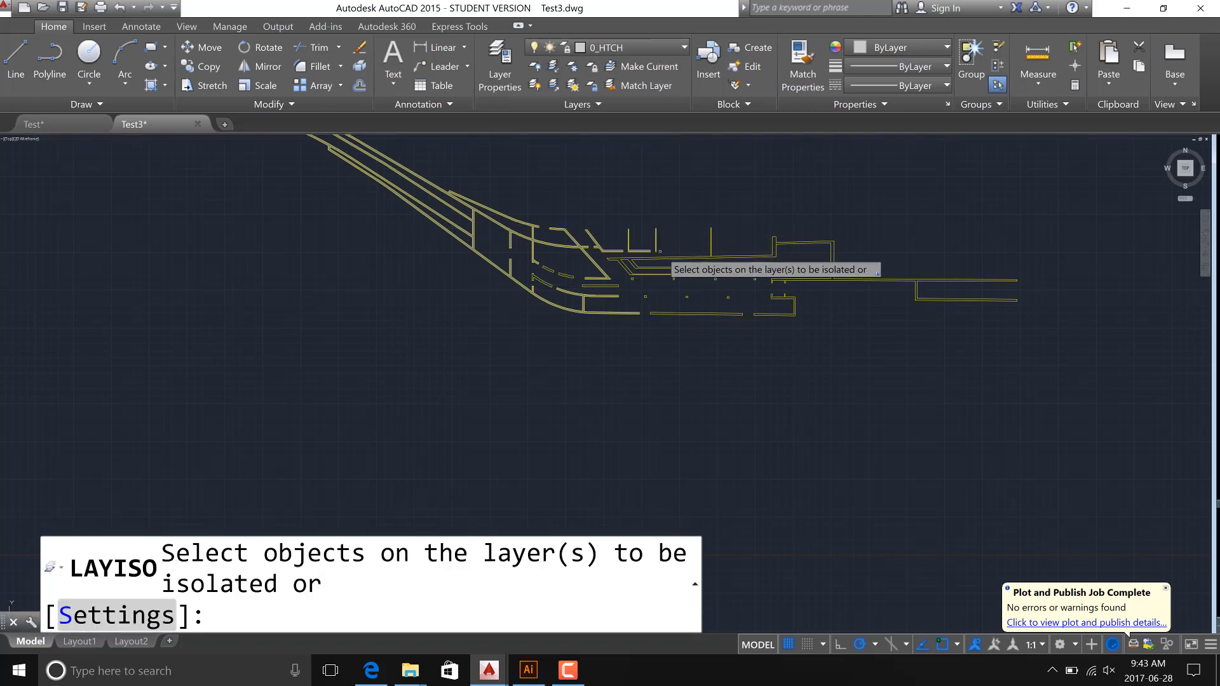
click(665, 257)
key(Return)
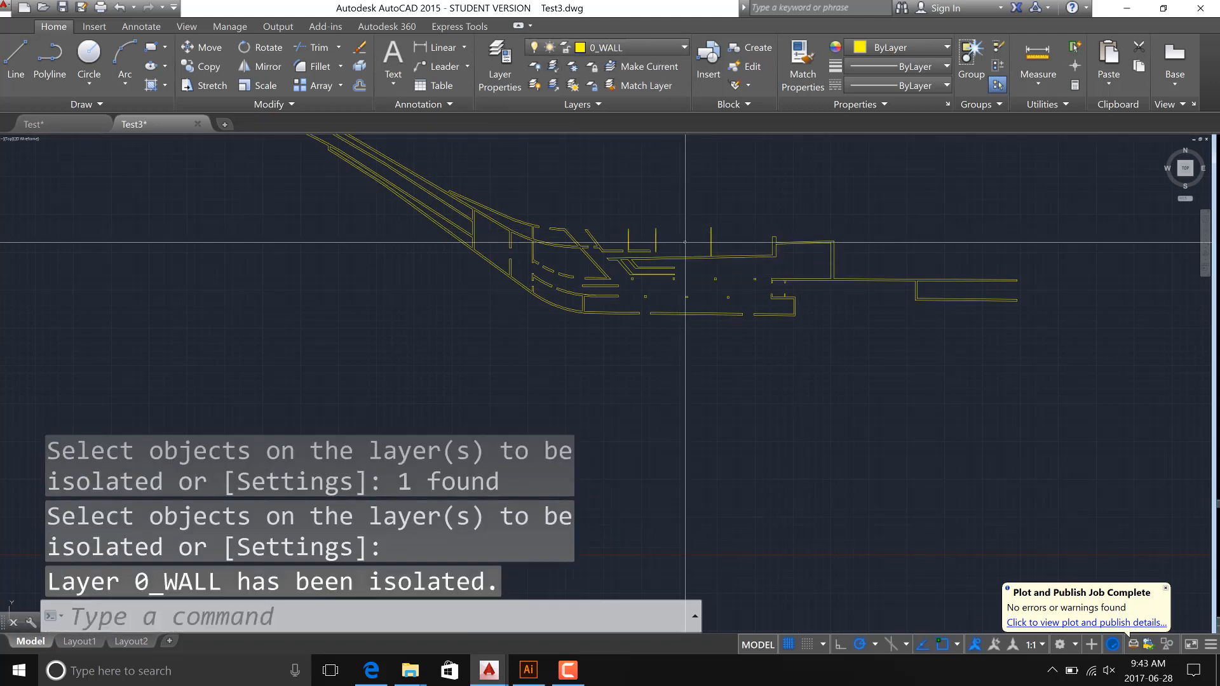
Edit all visible walls as multiple polylines with PEDIT, converting the lines, arcs and splines to polylines.
scroll(689, 260, up, 5)
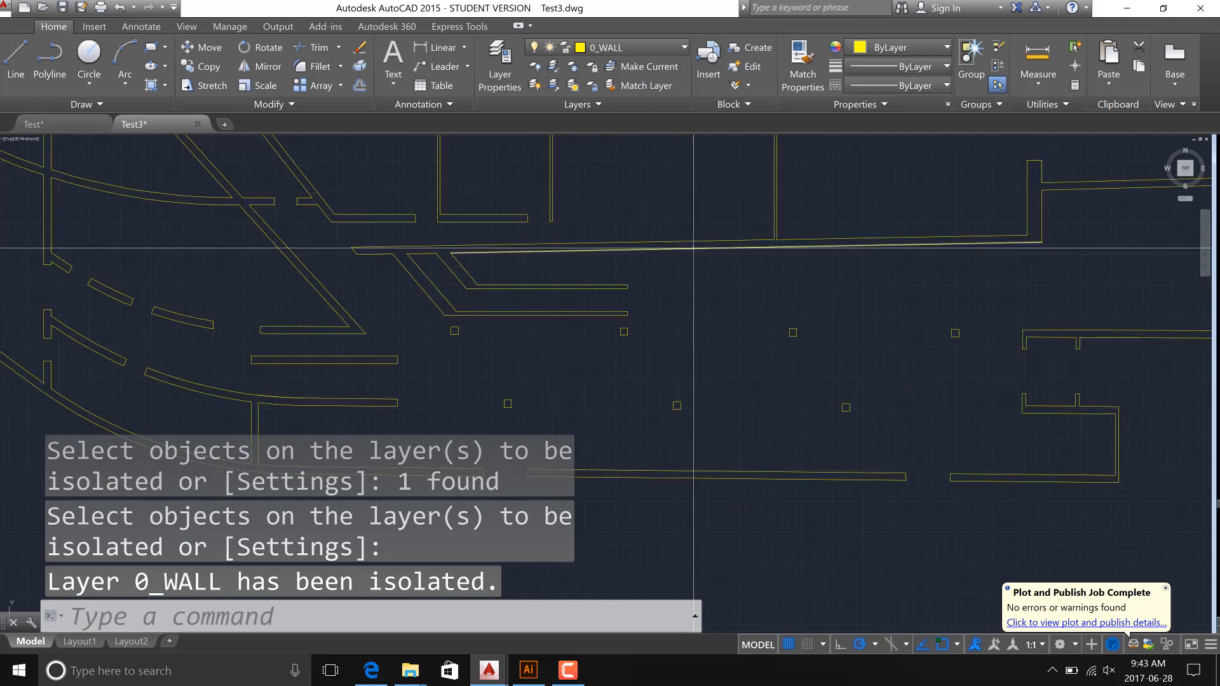
scroll(694, 248, down, 8)
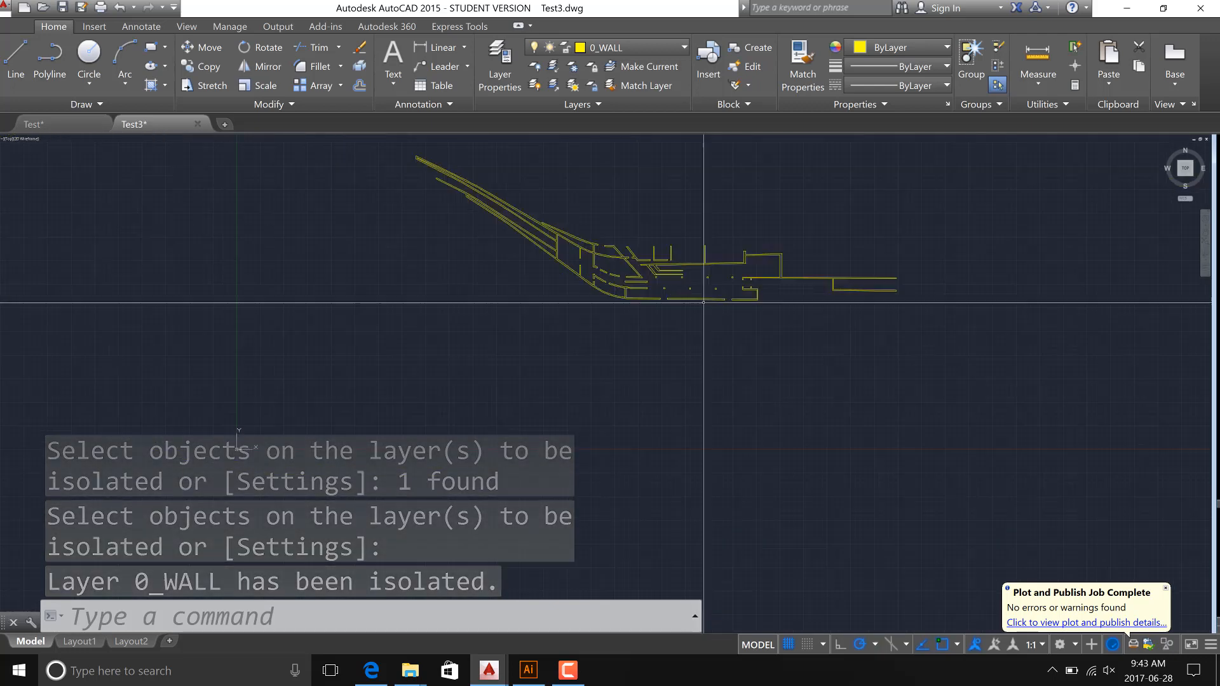
scroll(700, 340, down, 3)
text(p)
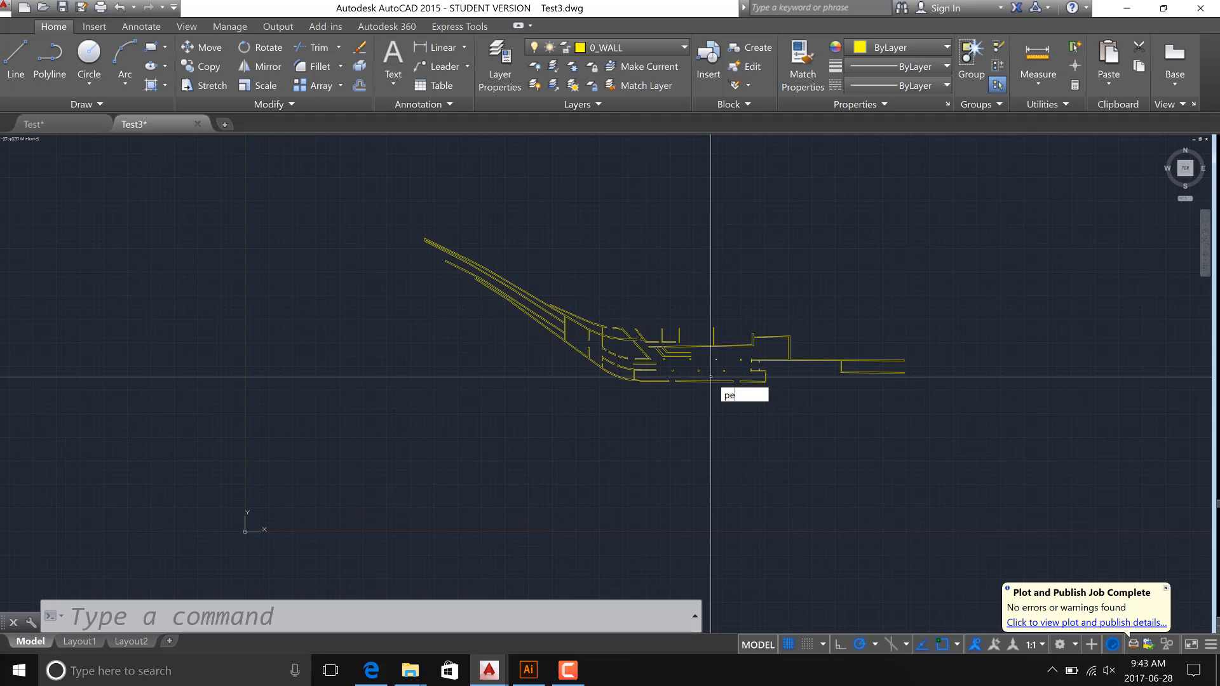
text(e)
key(Return)
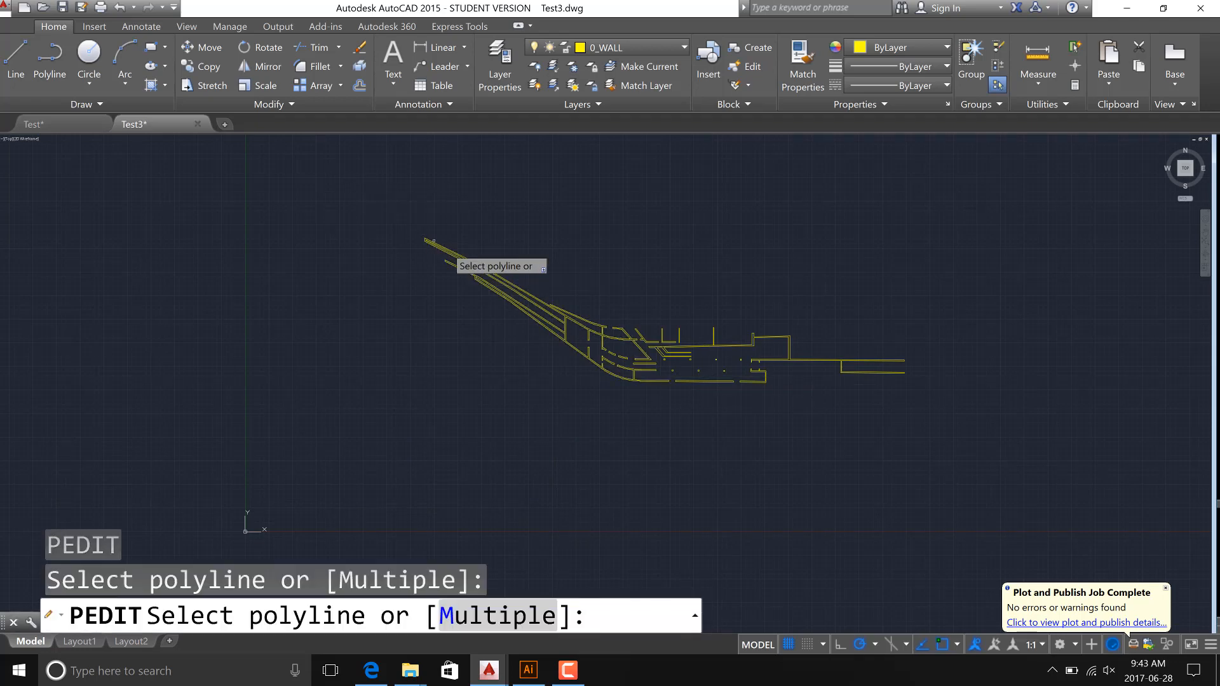
click(441, 628)
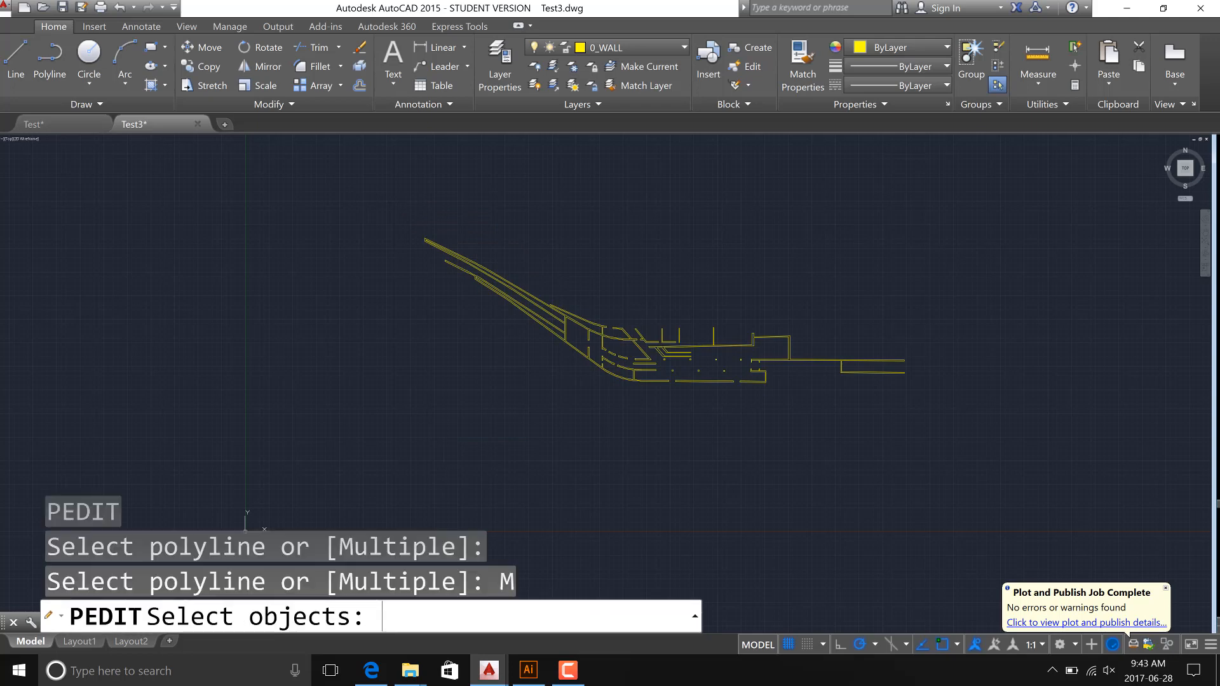
click(368, 176)
click(992, 412)
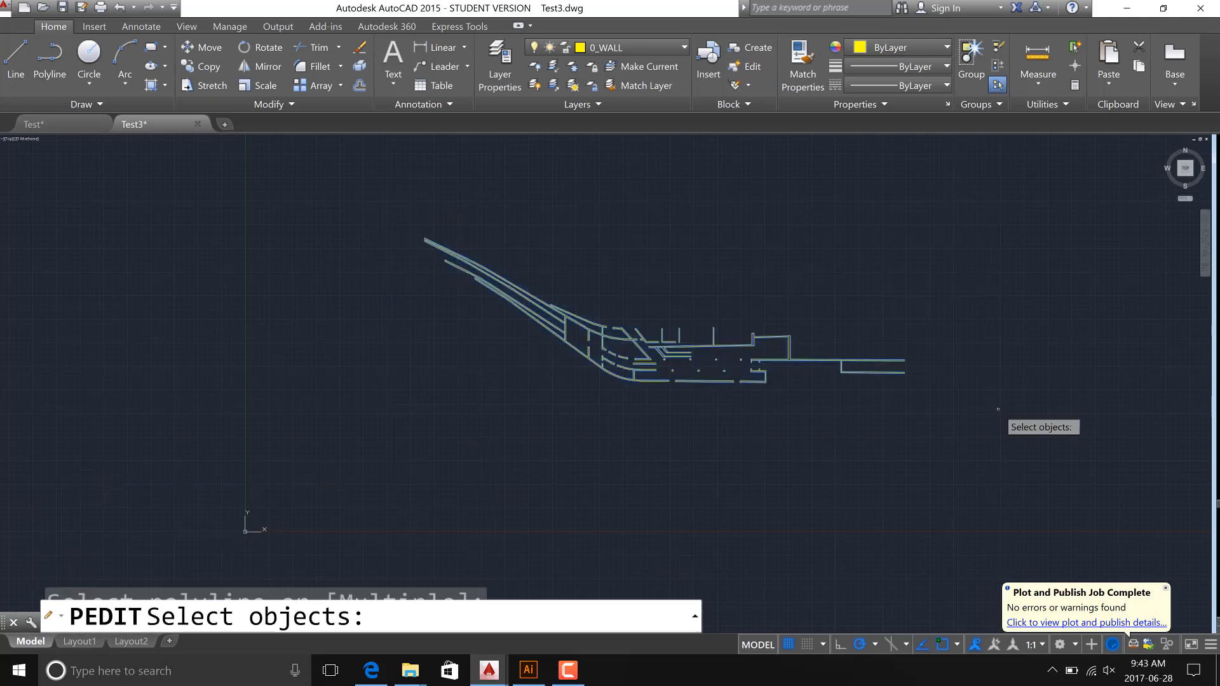
key(Return)
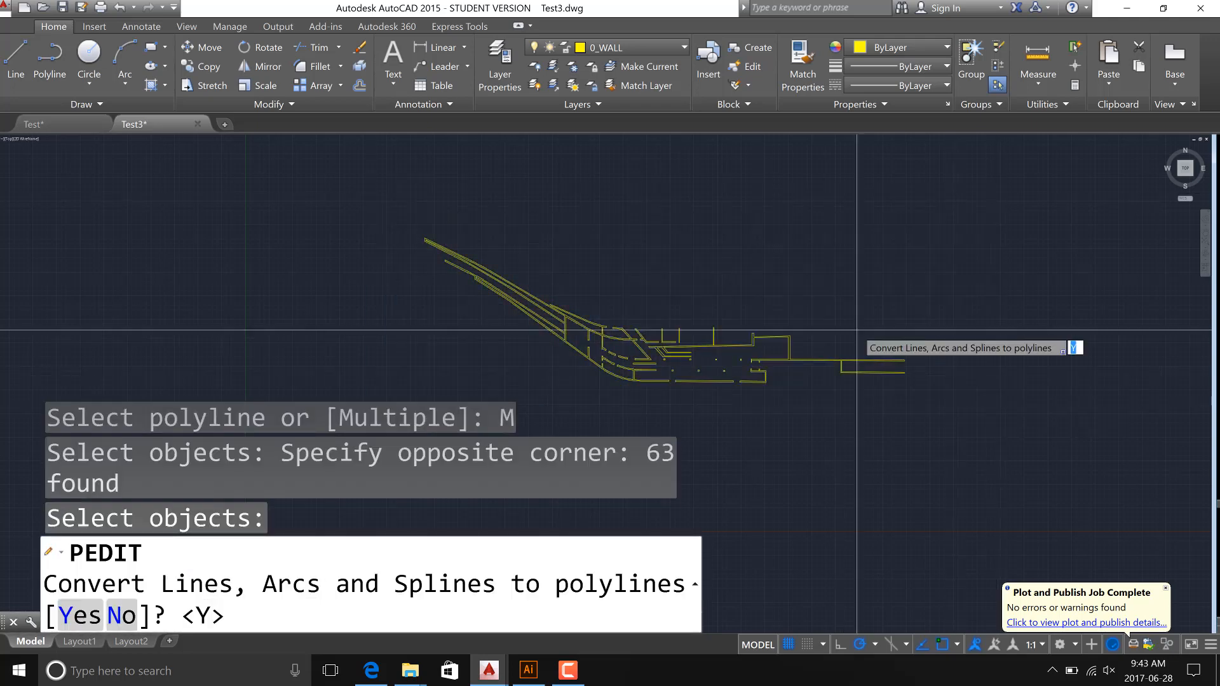
key(Return)
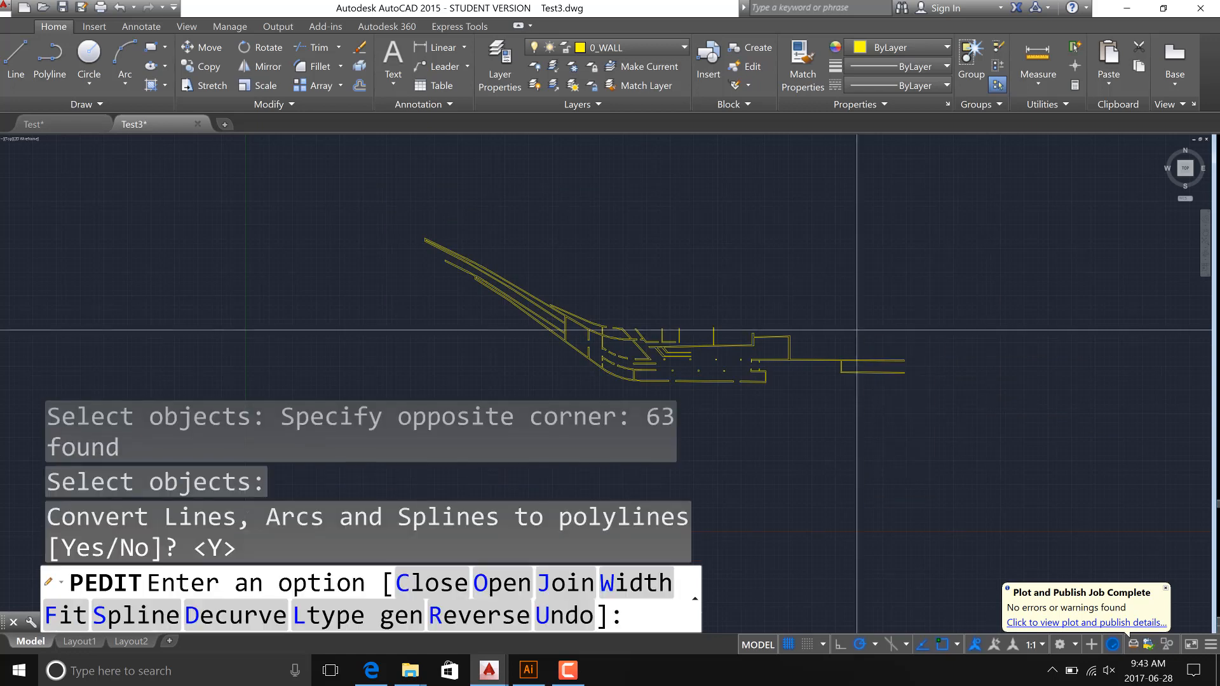
Join the selected wall polylines with a fuzz distance of 0'-0" and finish the polyline edit.
text(j)
key(Return)
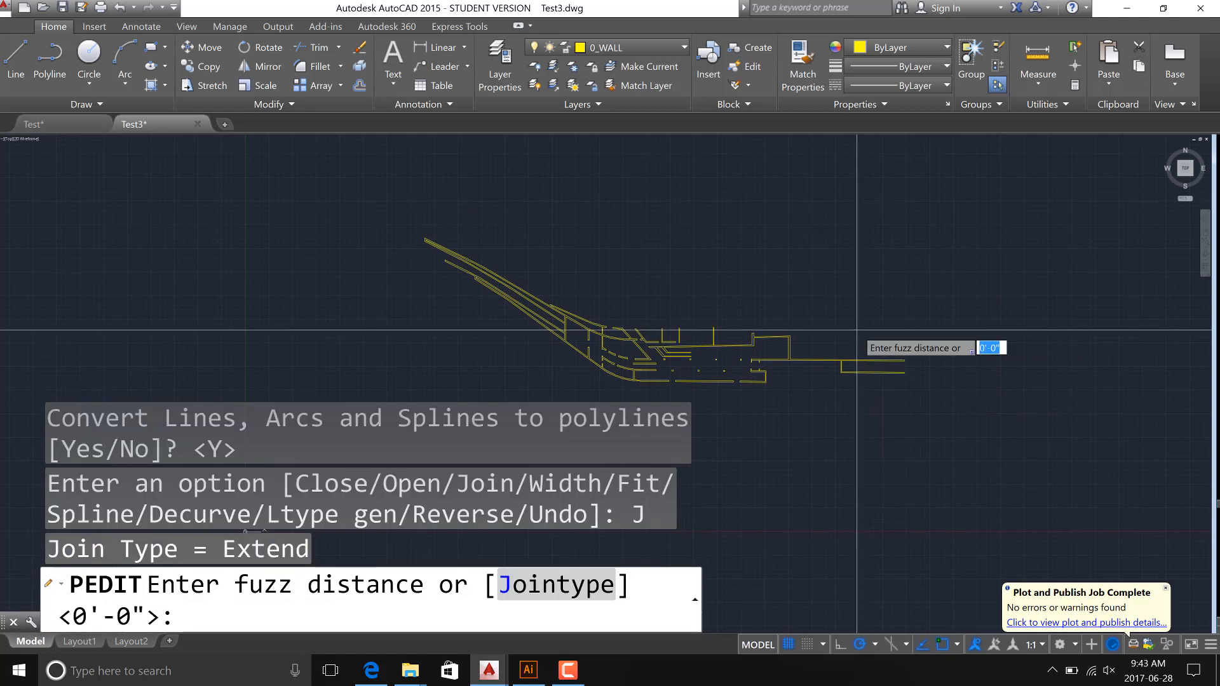
key(Return)
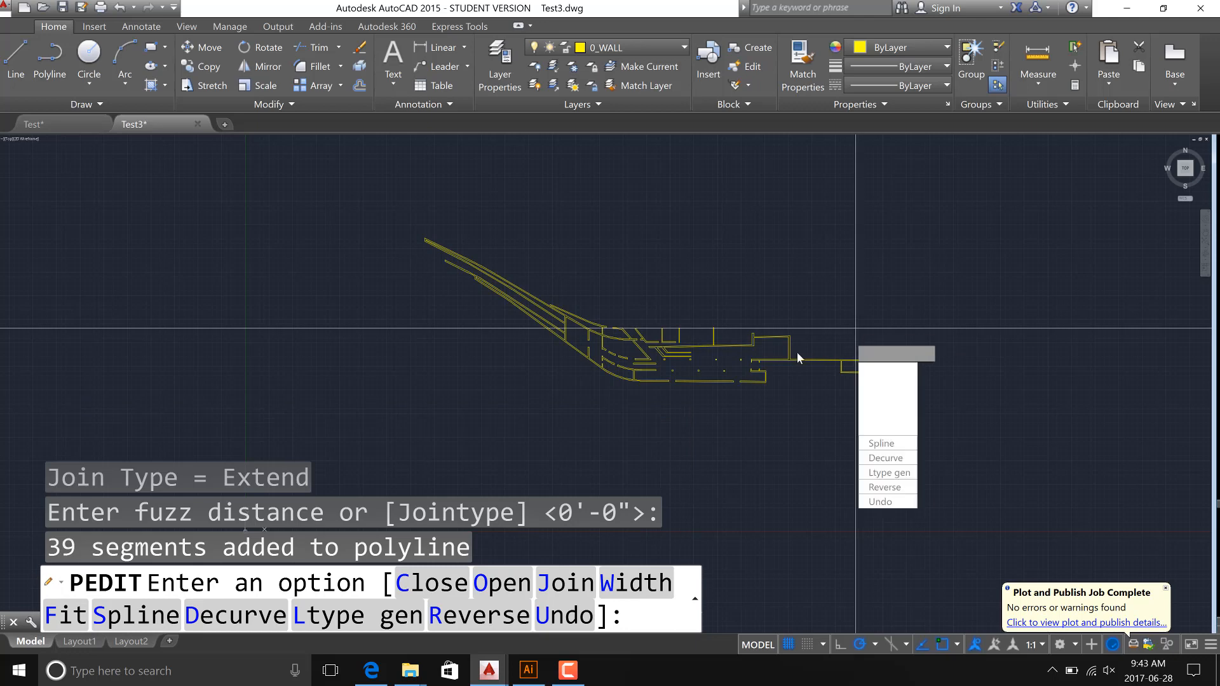
key(Return)
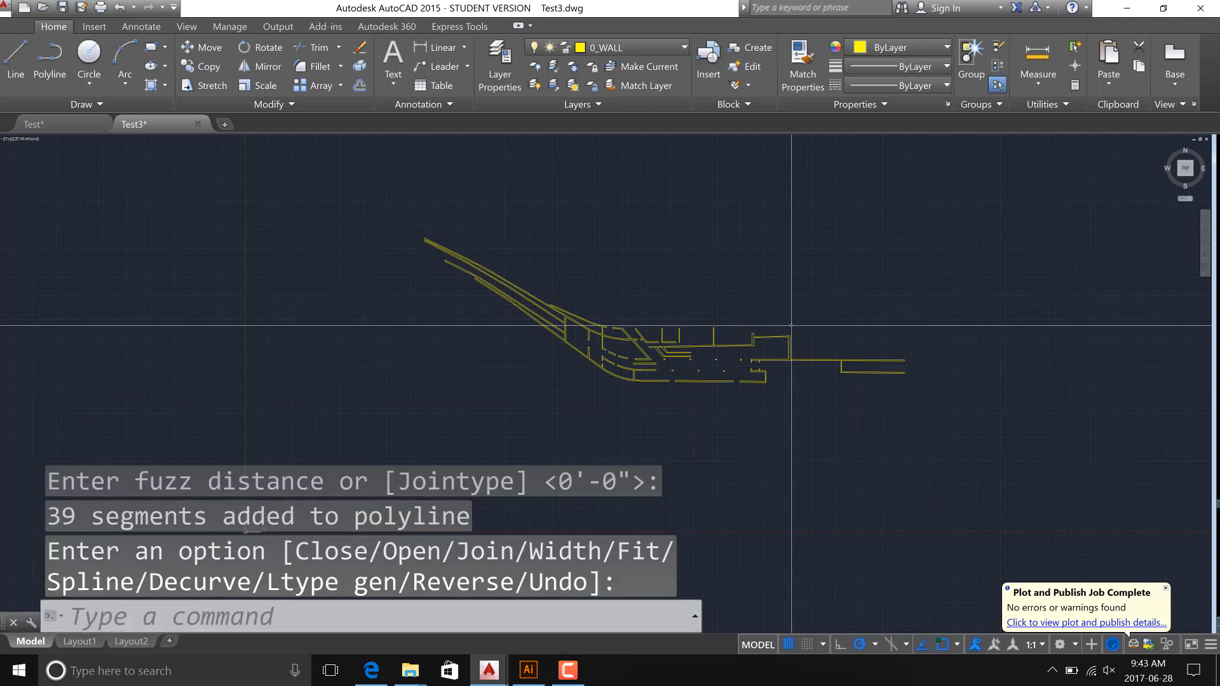
Check the rejoined long wall outline by selecting it at the rectangular bay's corner, and clear the selection.
scroll(785, 350, up, 6)
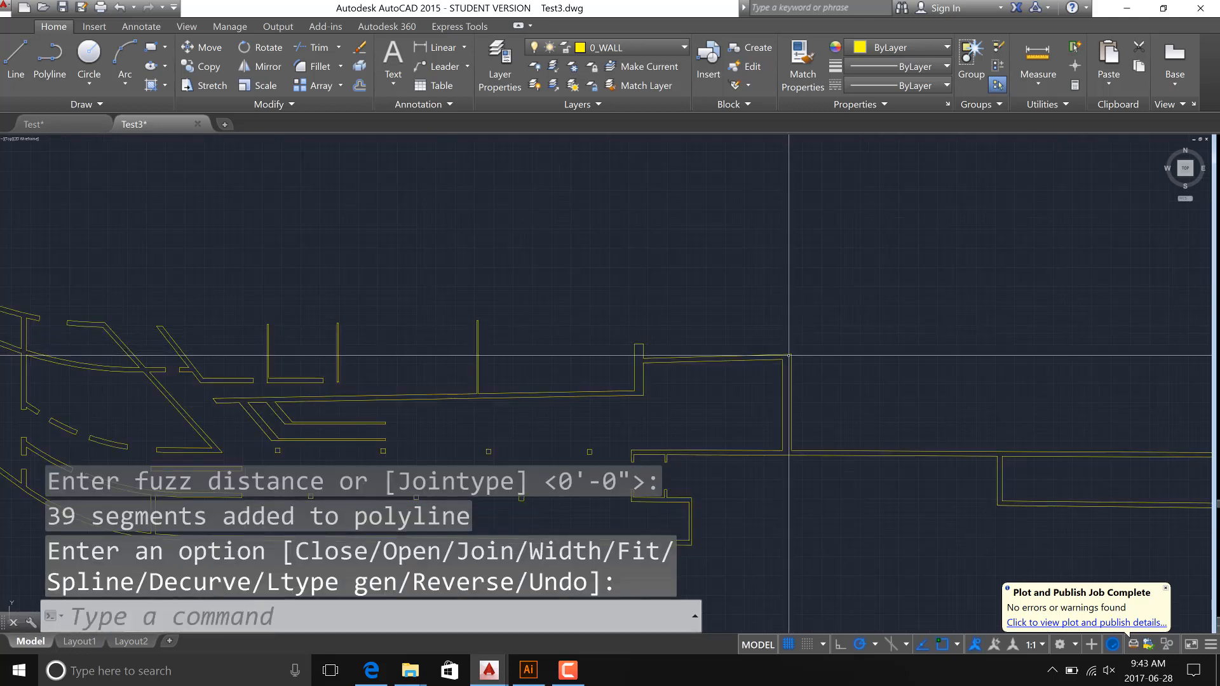
click(786, 350)
click(785, 352)
click(783, 345)
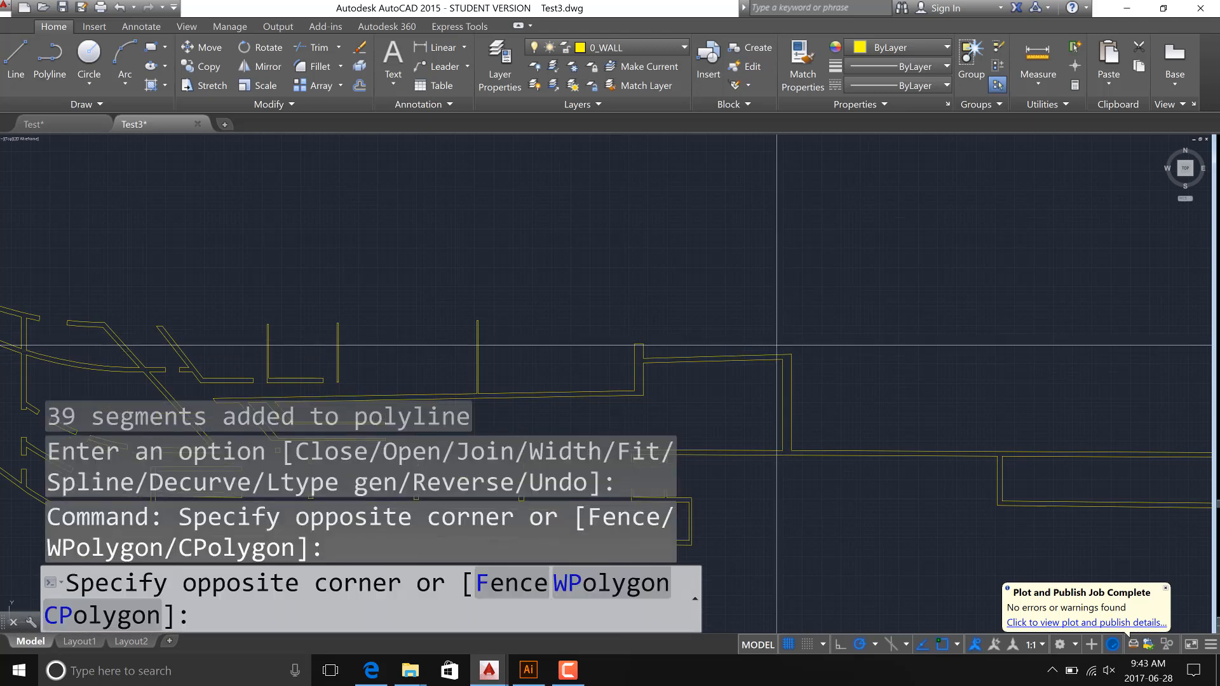
click(756, 370)
scroll(765, 280, down, 5)
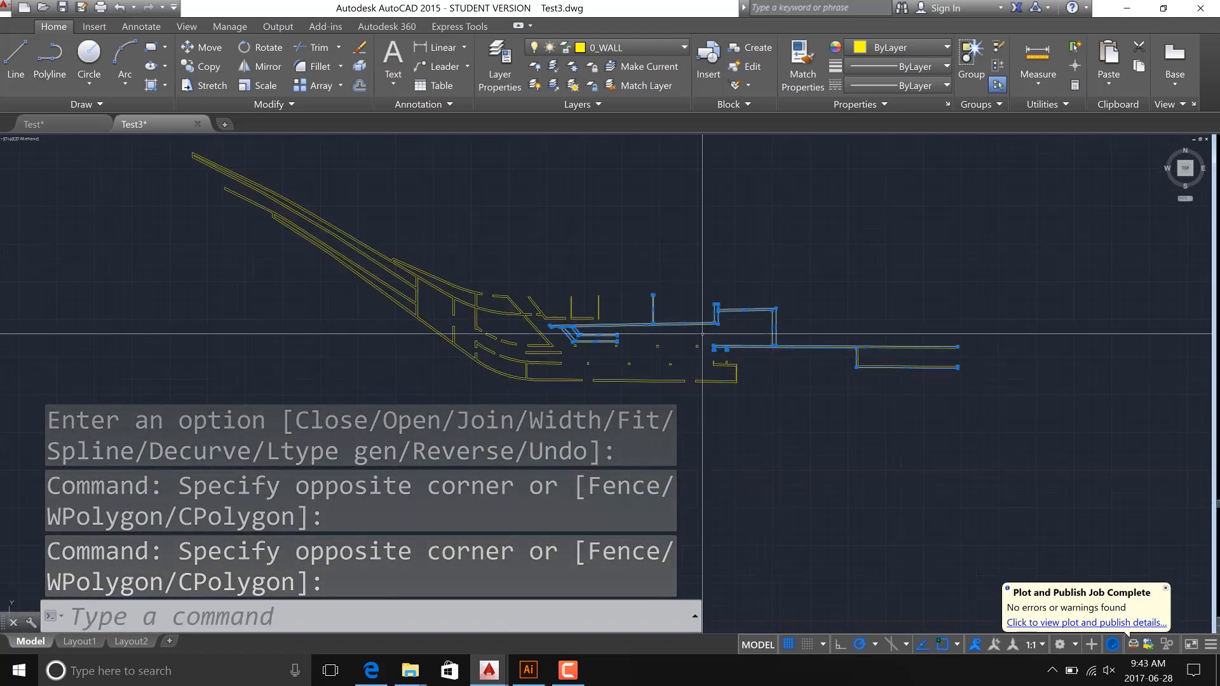
scroll(699, 328, up, 3)
key(Escape)
key(Escape)
key(Escape)
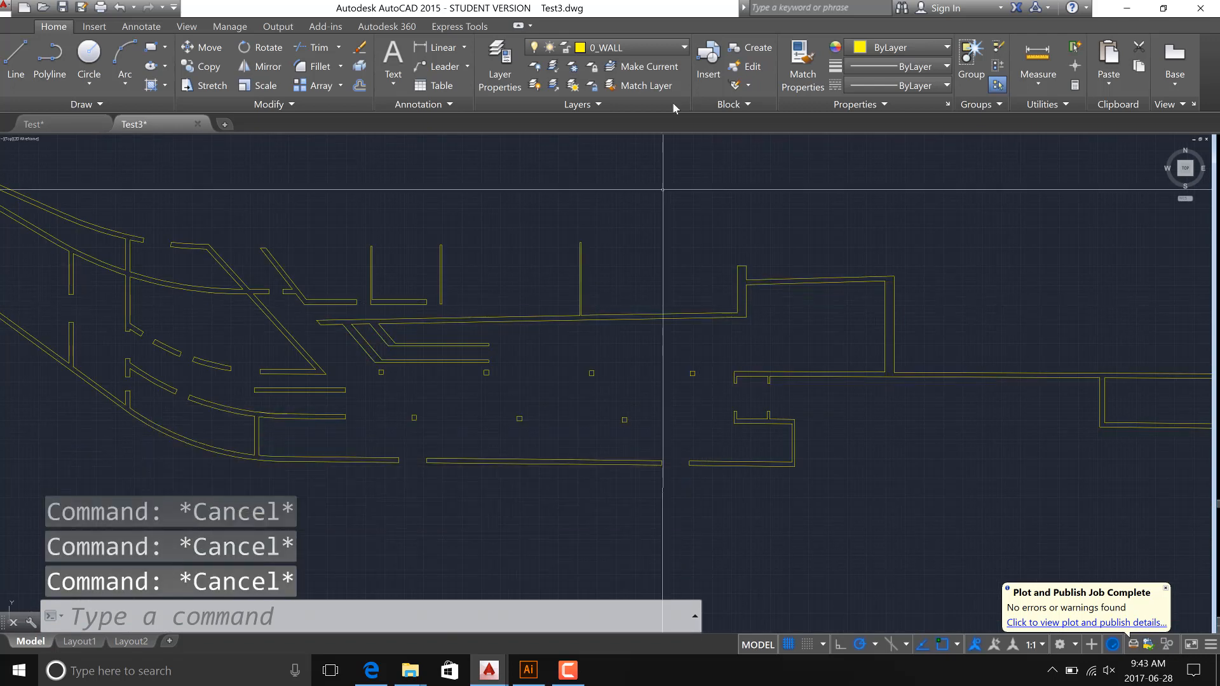
Turn on the 0_HTCH layer and set it as current for hatching.
click(684, 50)
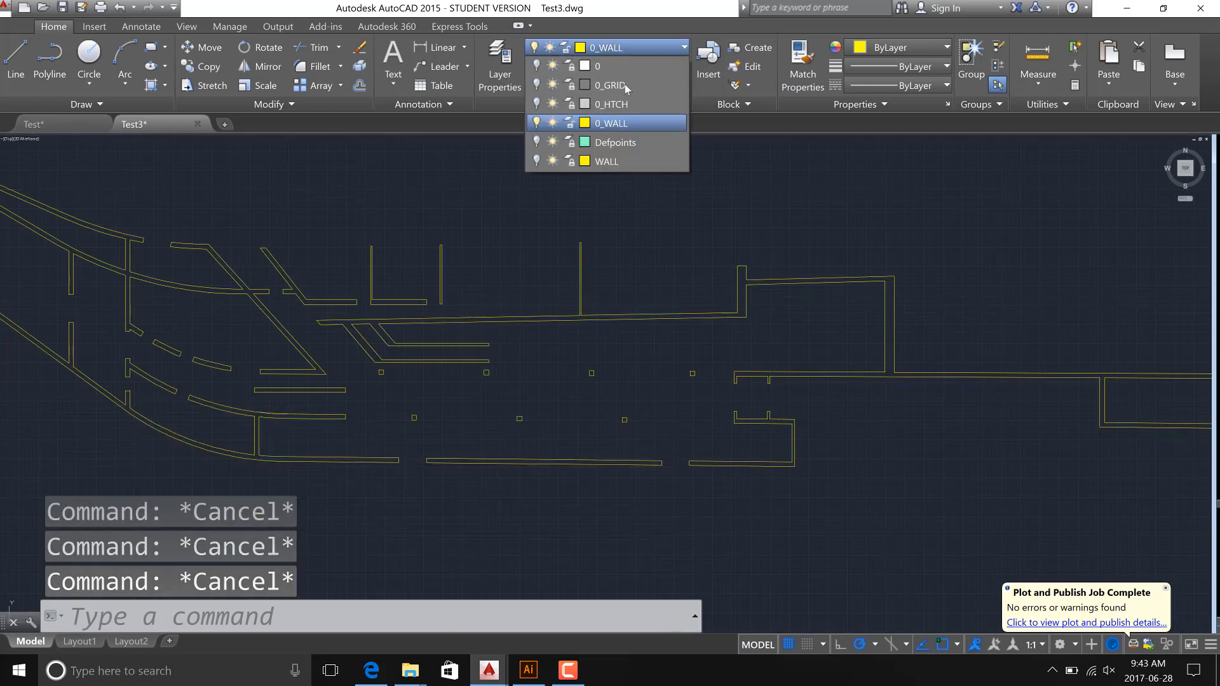
click(537, 104)
click(618, 106)
click(662, 216)
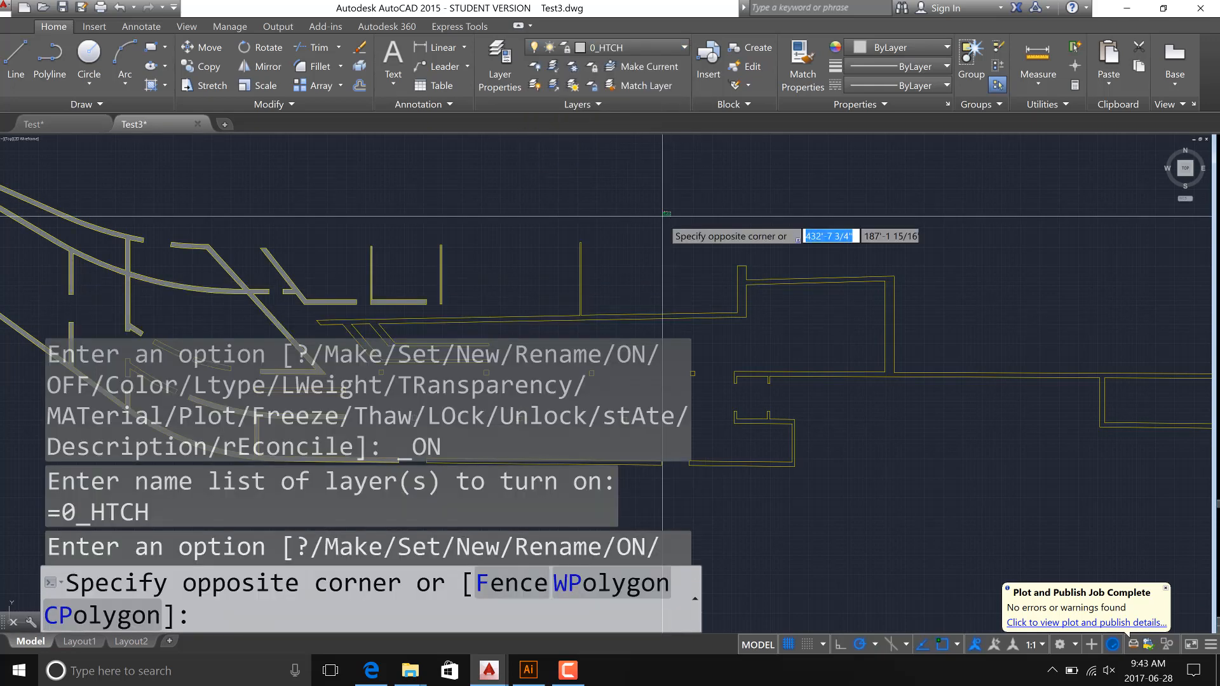
key(Escape)
key(Escape)
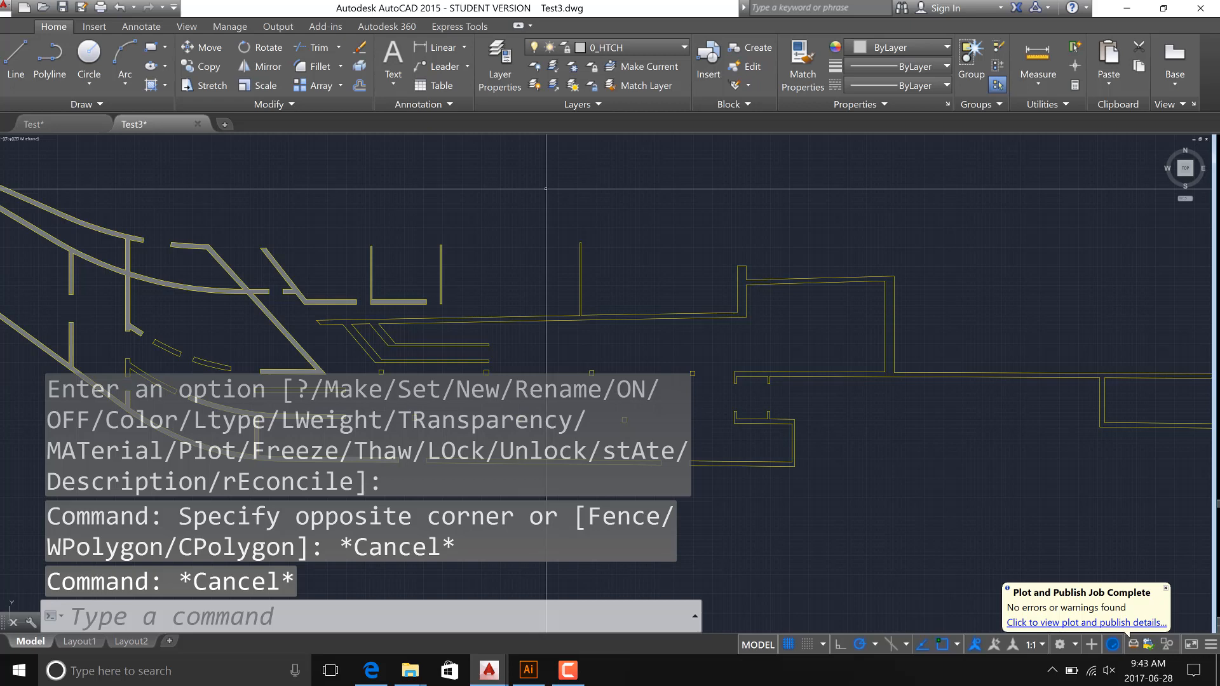
Review the layers' colours in the Layer Properties Manager and close it.
text(la)
key(Return)
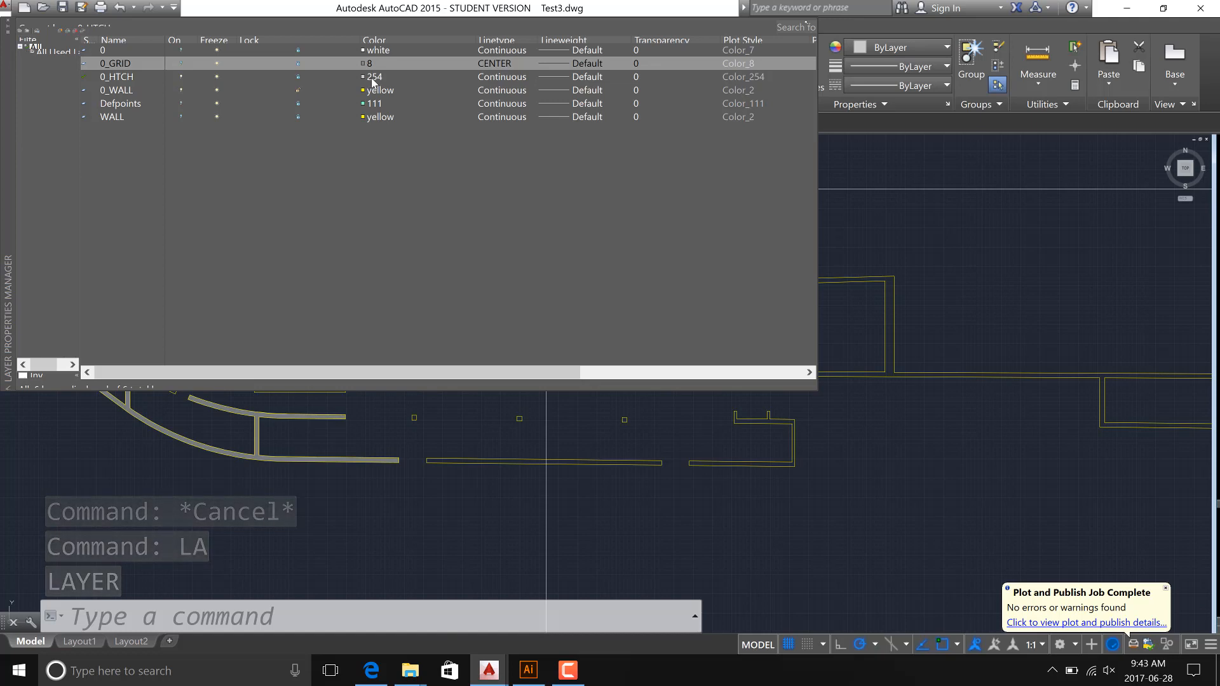
key(Escape)
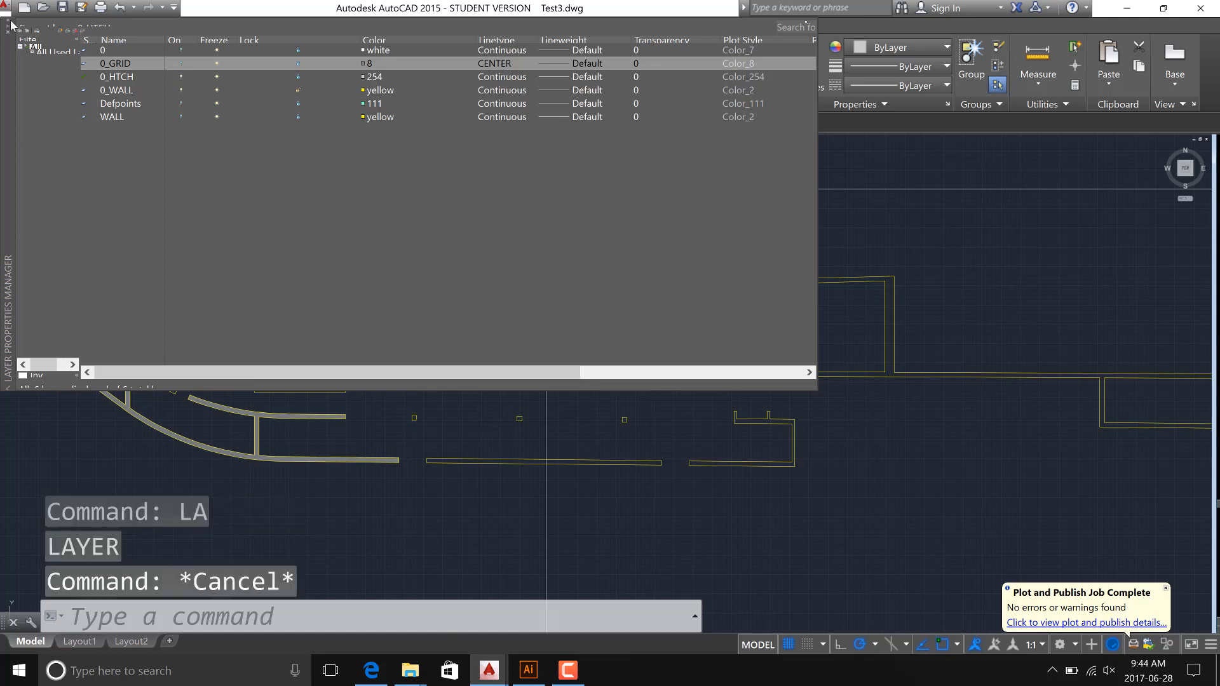
click(10, 25)
key(Escape)
key(Escape)
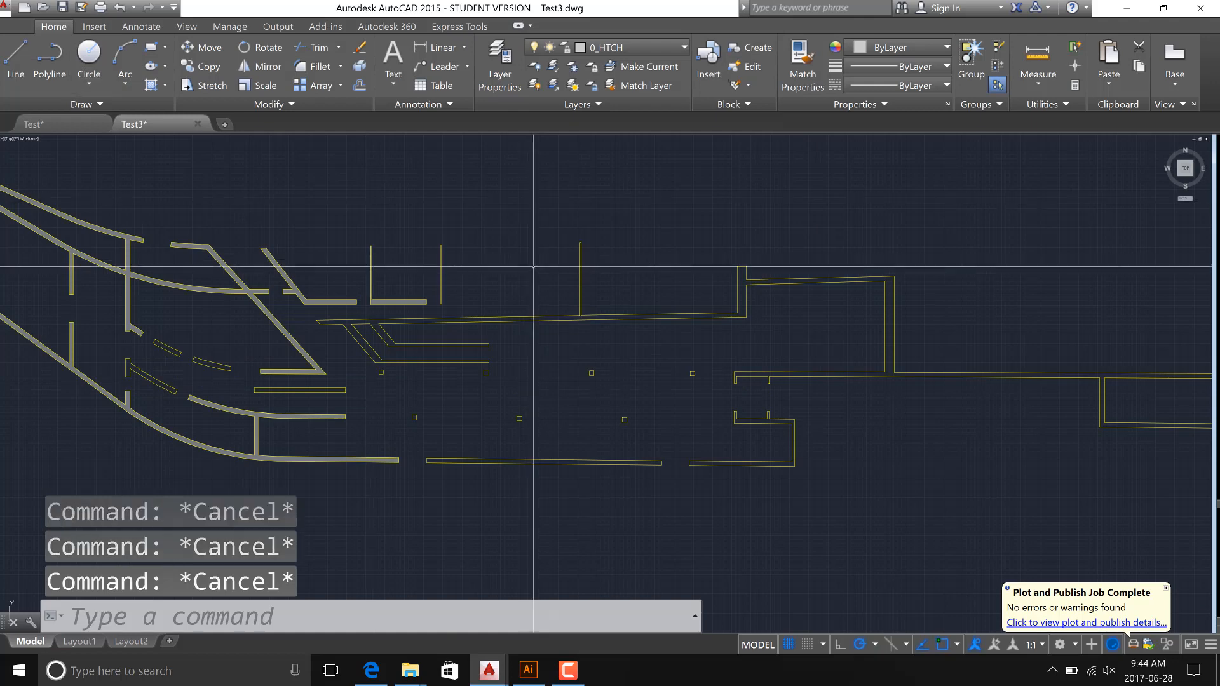
Try to hatch the long wall outline and the seven square columns together by selecting them as boundary objects.
key(Return)
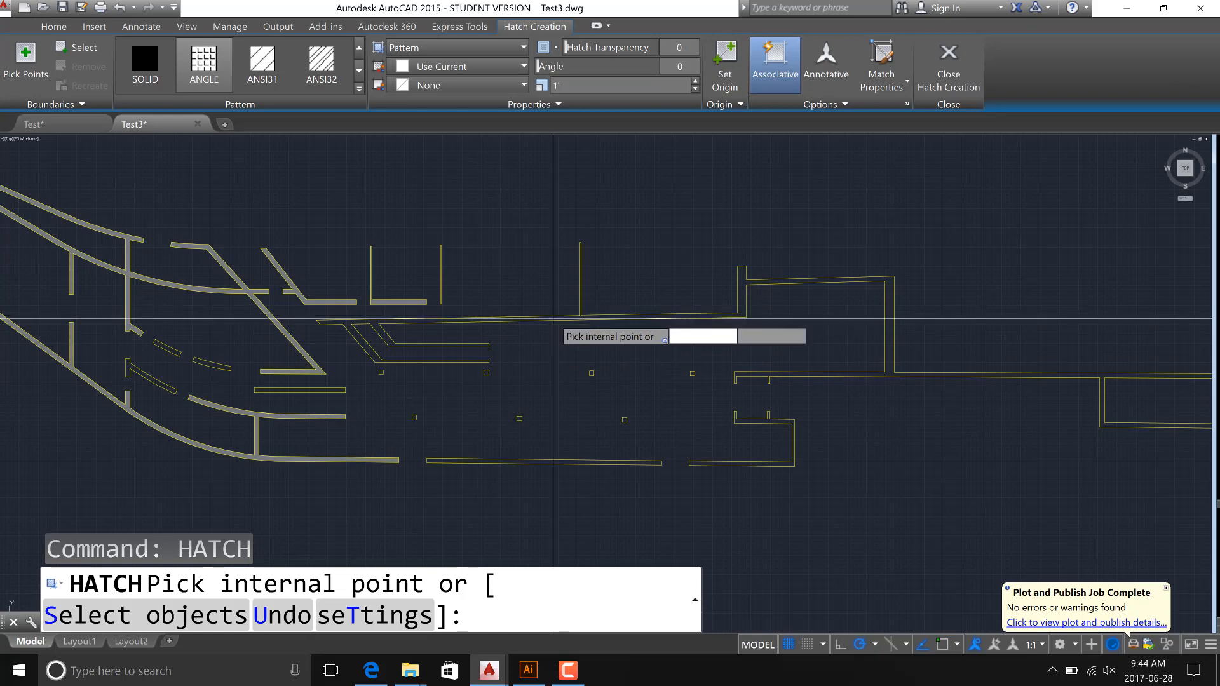
text(s)
key(Return)
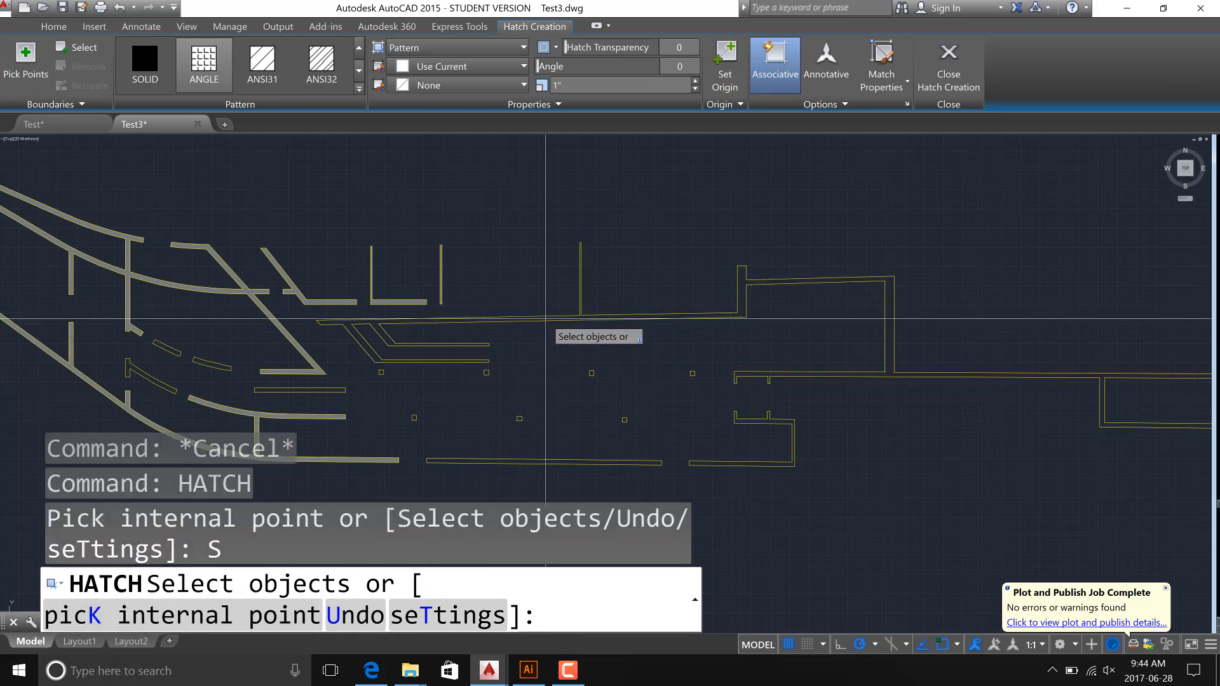
click(544, 322)
click(537, 324)
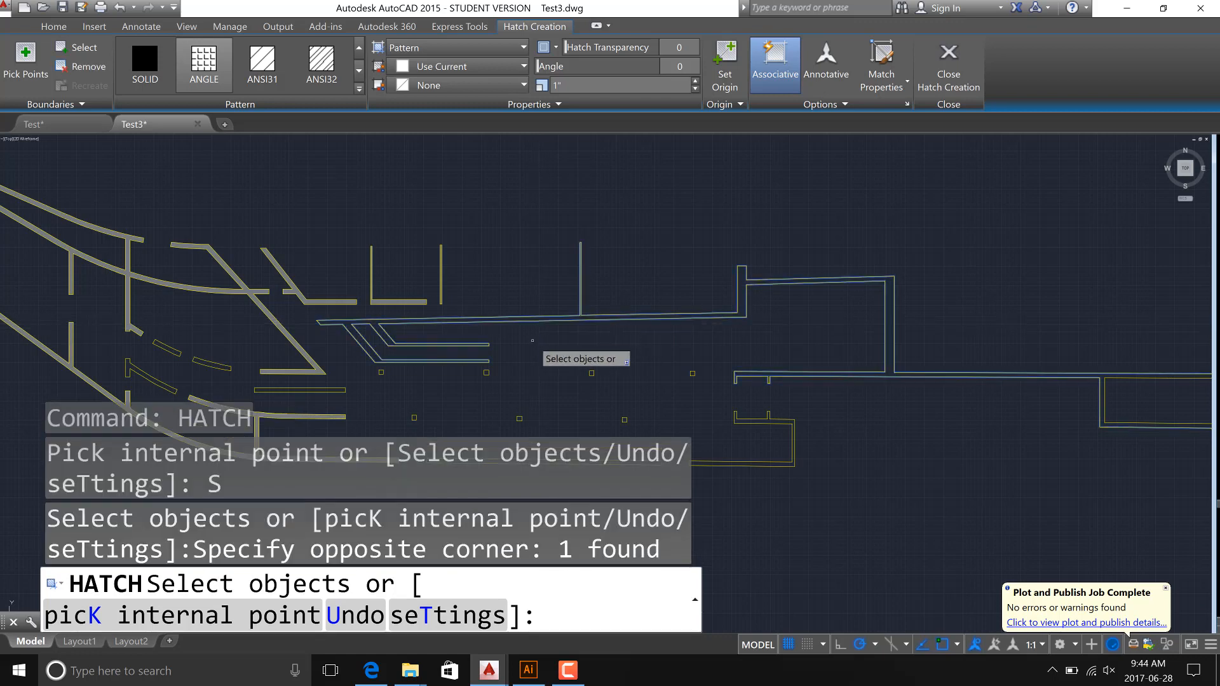
click(374, 368)
scroll(591, 356, down, 5)
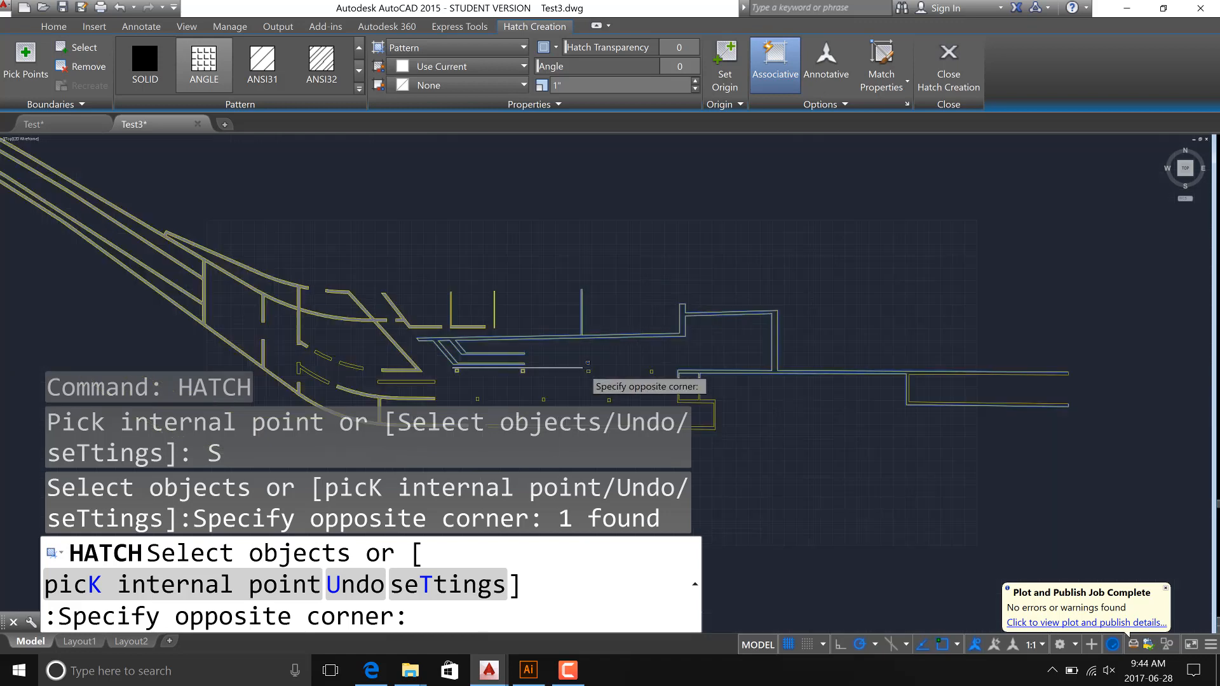
scroll(610, 394, up, 4)
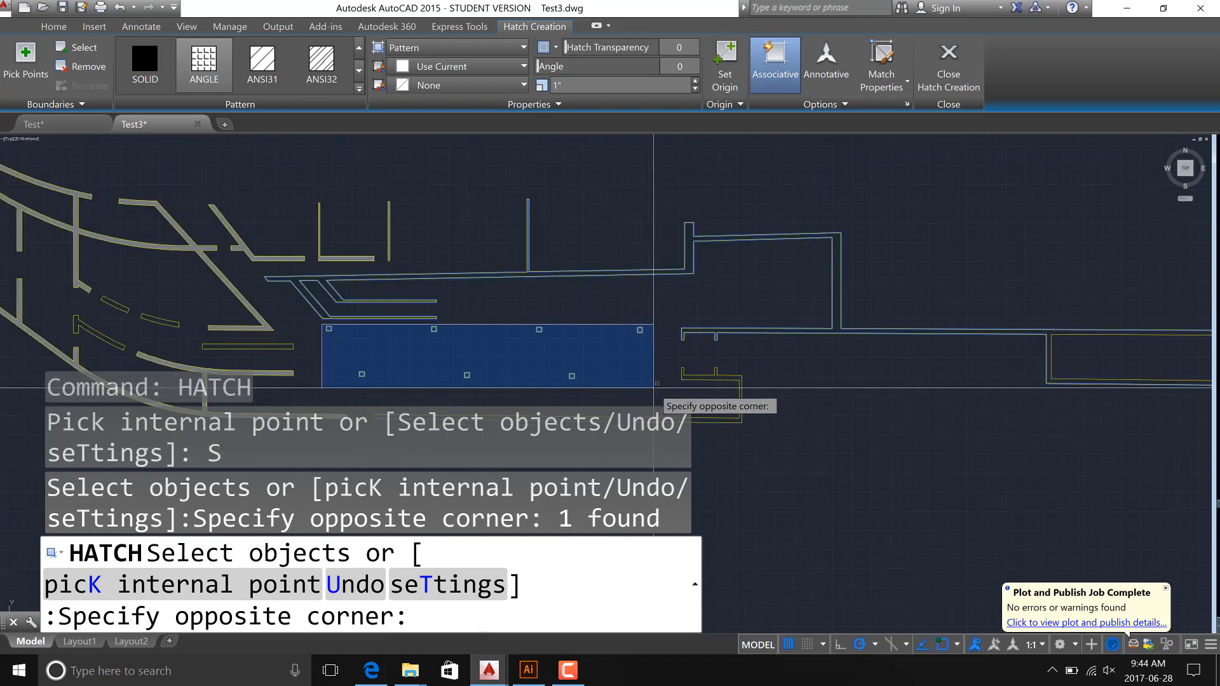
click(653, 388)
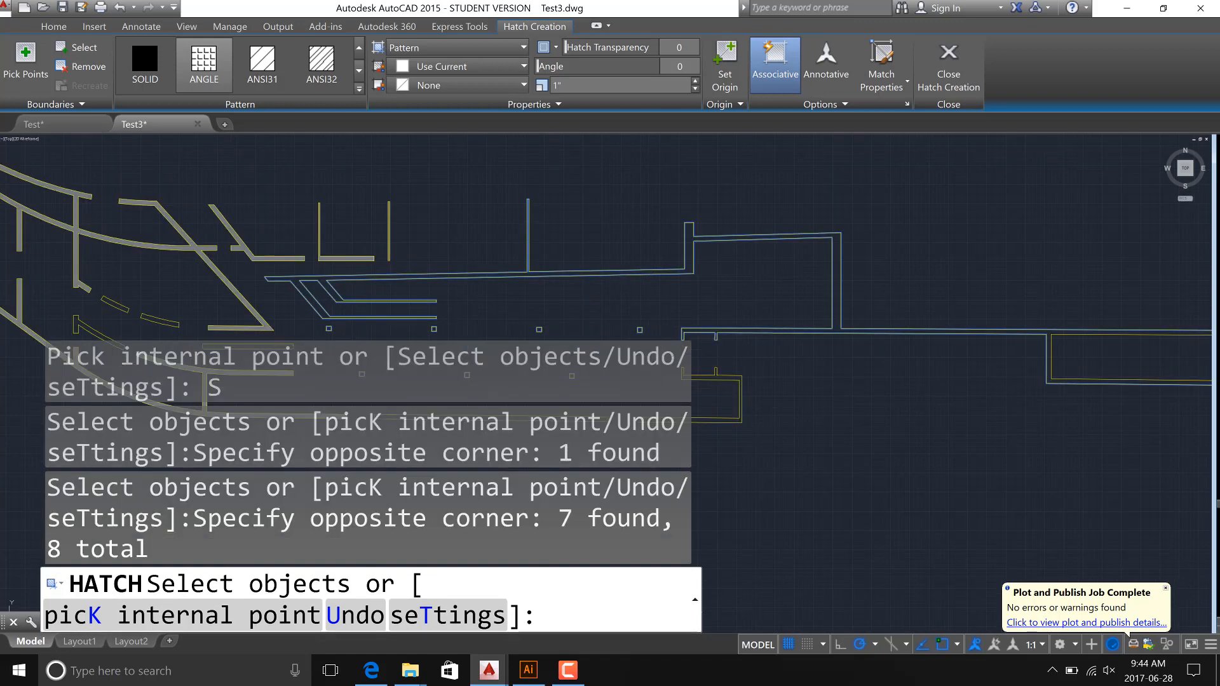
key(Return)
scroll(730, 314, down, 2)
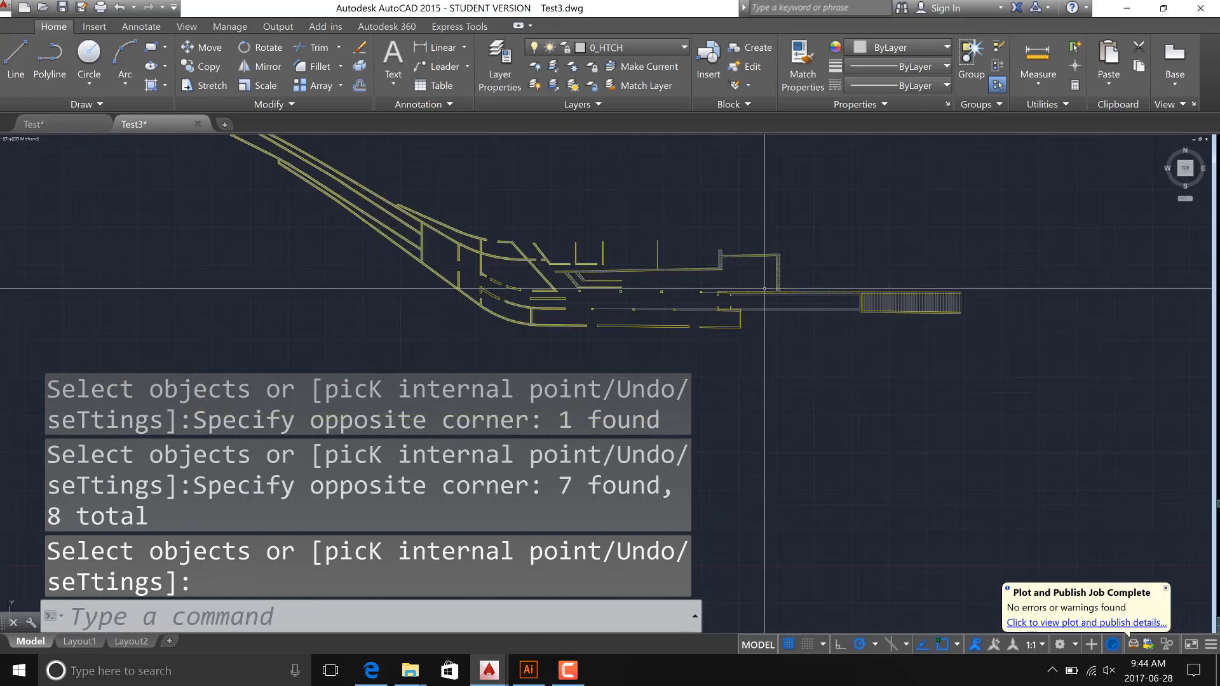
Inspect the combined hatch along the long wall and between the columns, and undo it.
scroll(831, 299, up, 3)
middle_drag(896, 274, 444, 259)
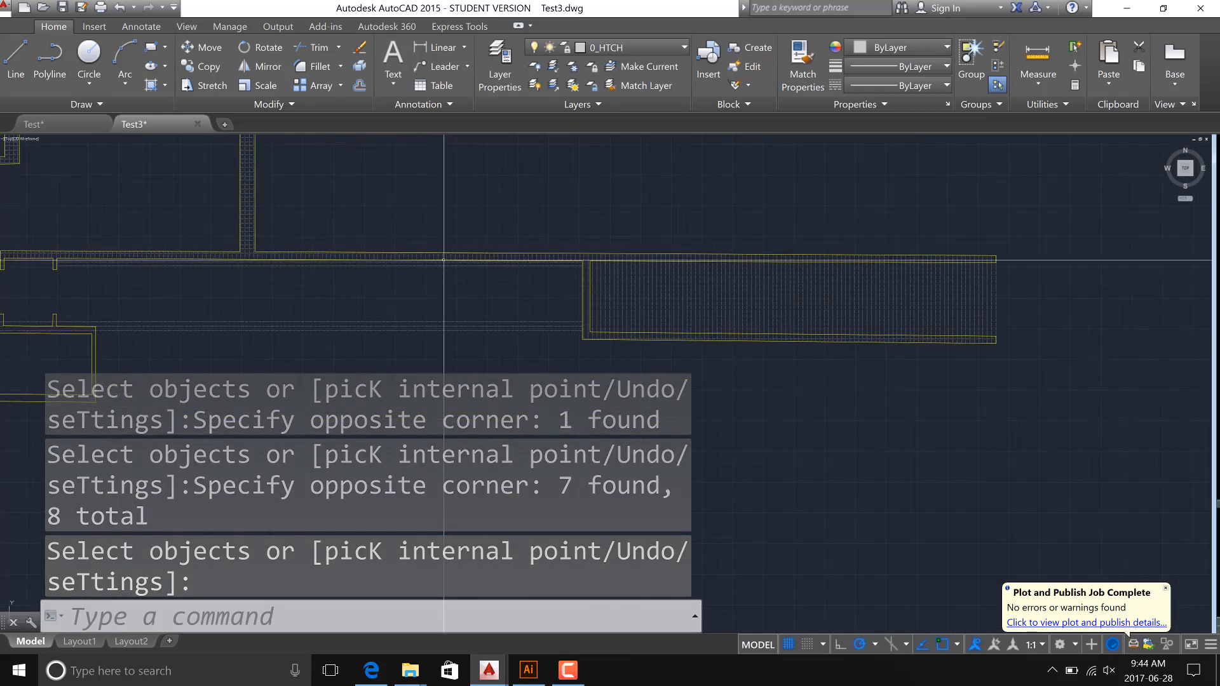
mouse_move(544, 281)
middle_down()
mouse_move(941, 226)
mouse_move(1073, 248)
middle_up()
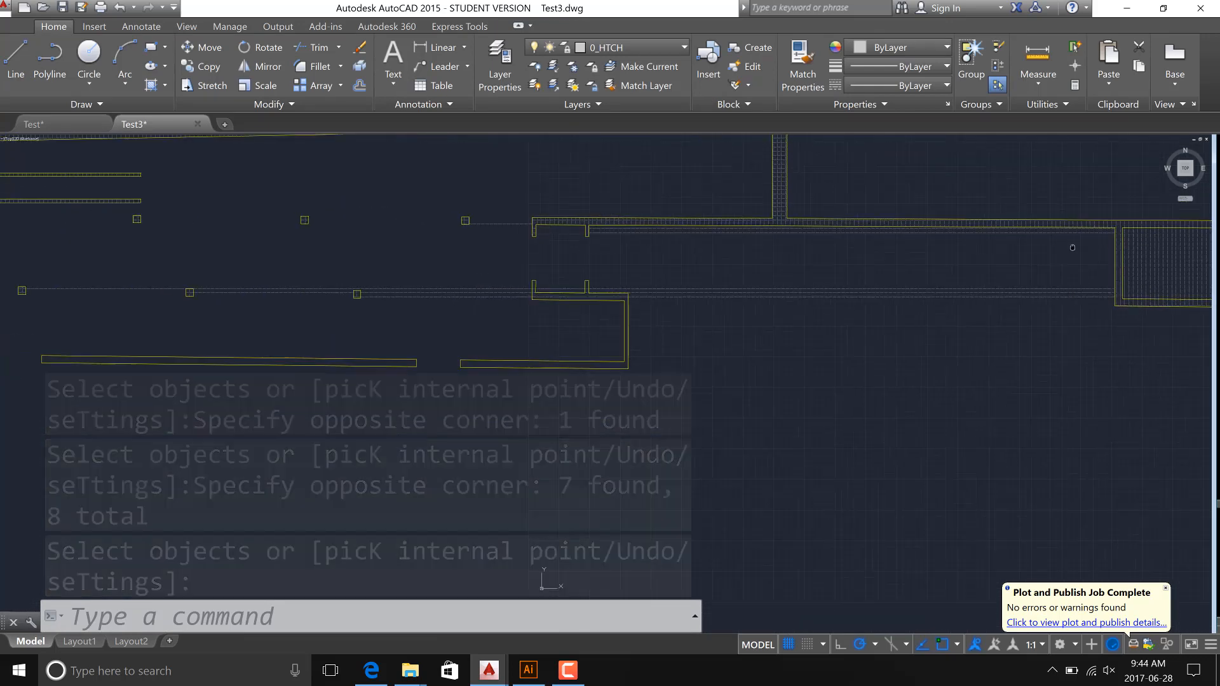
middle_drag(428, 281, 620, 344)
key(Escape)
key(Escape)
key(Escape)
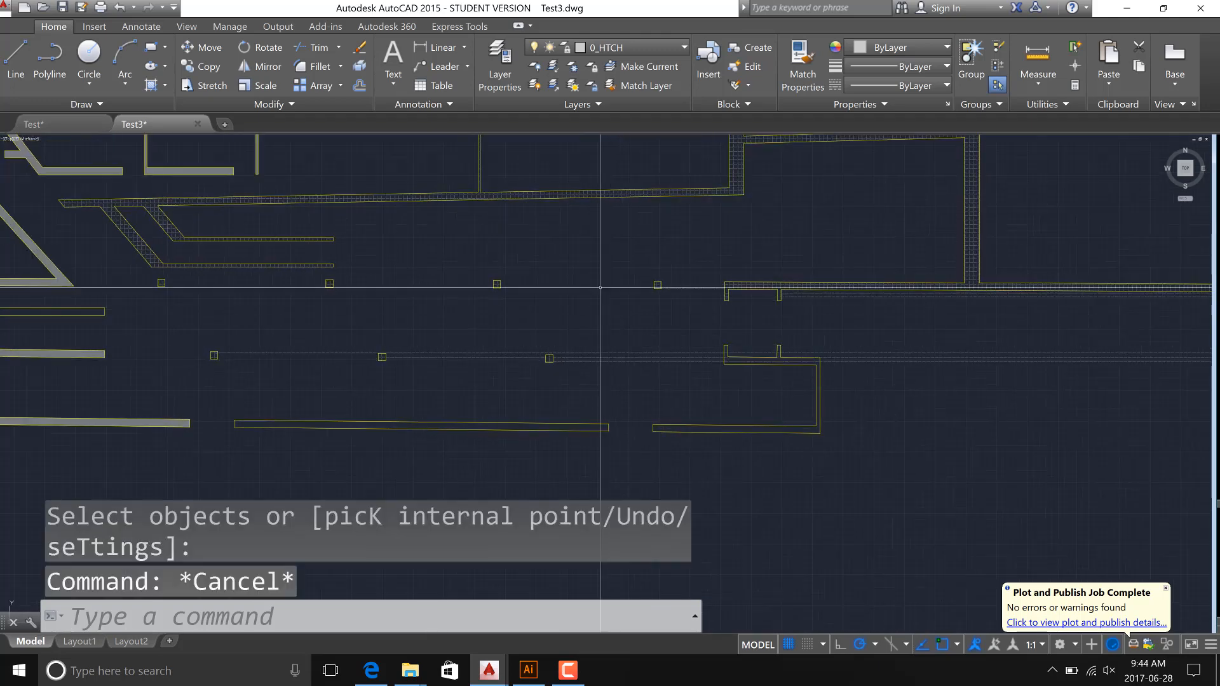
key(ctrl+z)
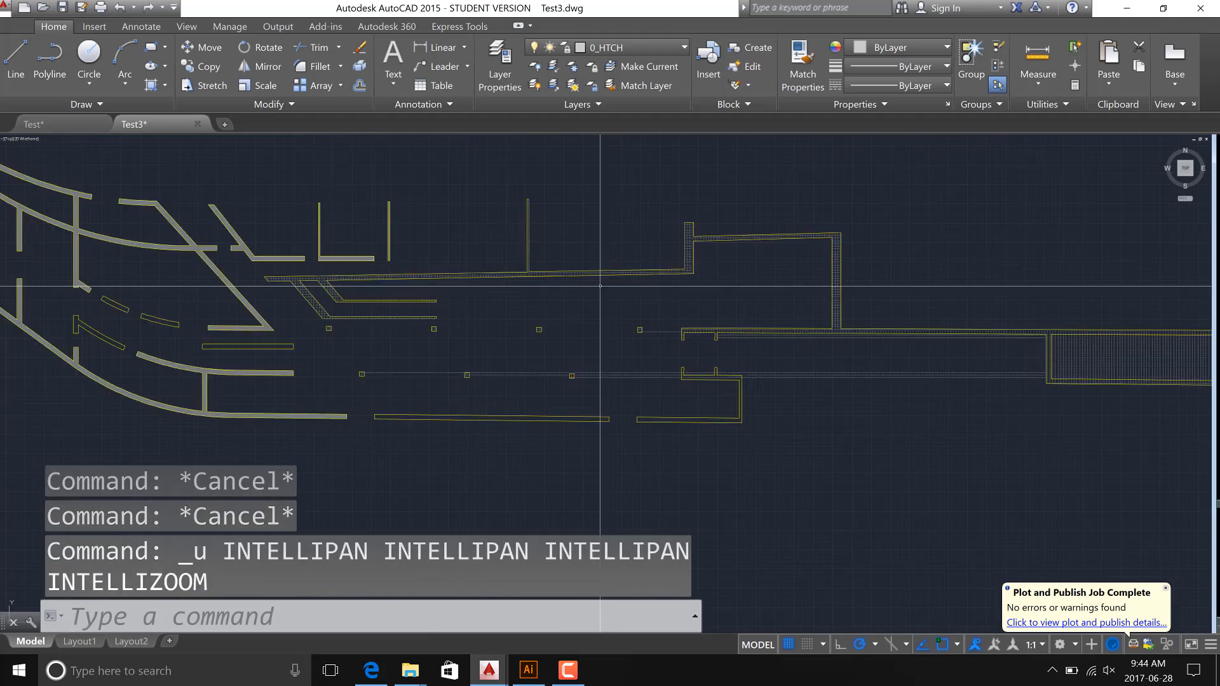
key(ctrl+z)
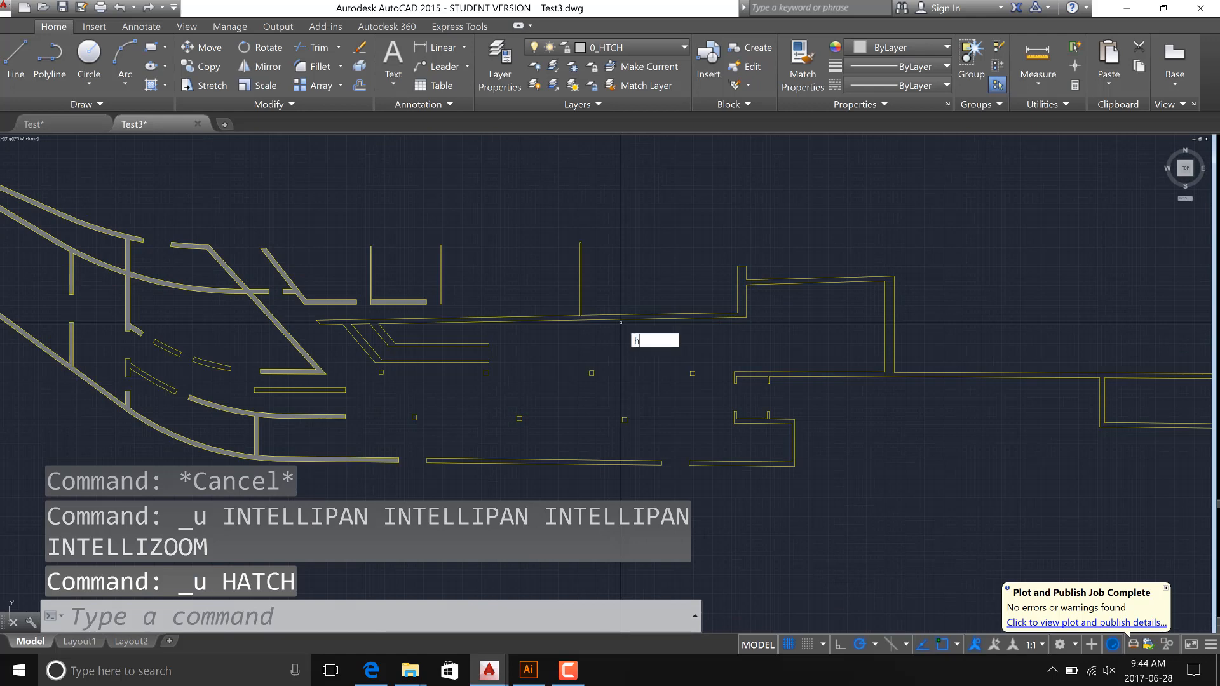
Hatch the long wall outline with the ANGLE pattern by picking a point inside it near the rectangular bay's corner.
key(Return)
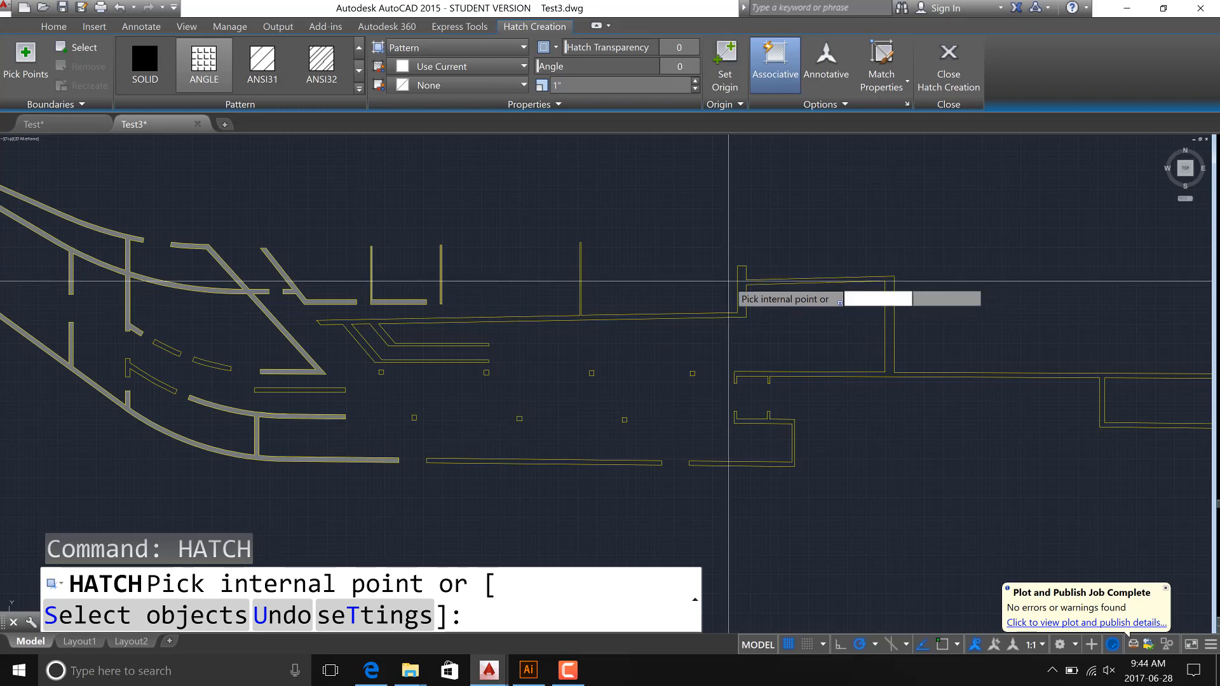
scroll(748, 281, up, 2)
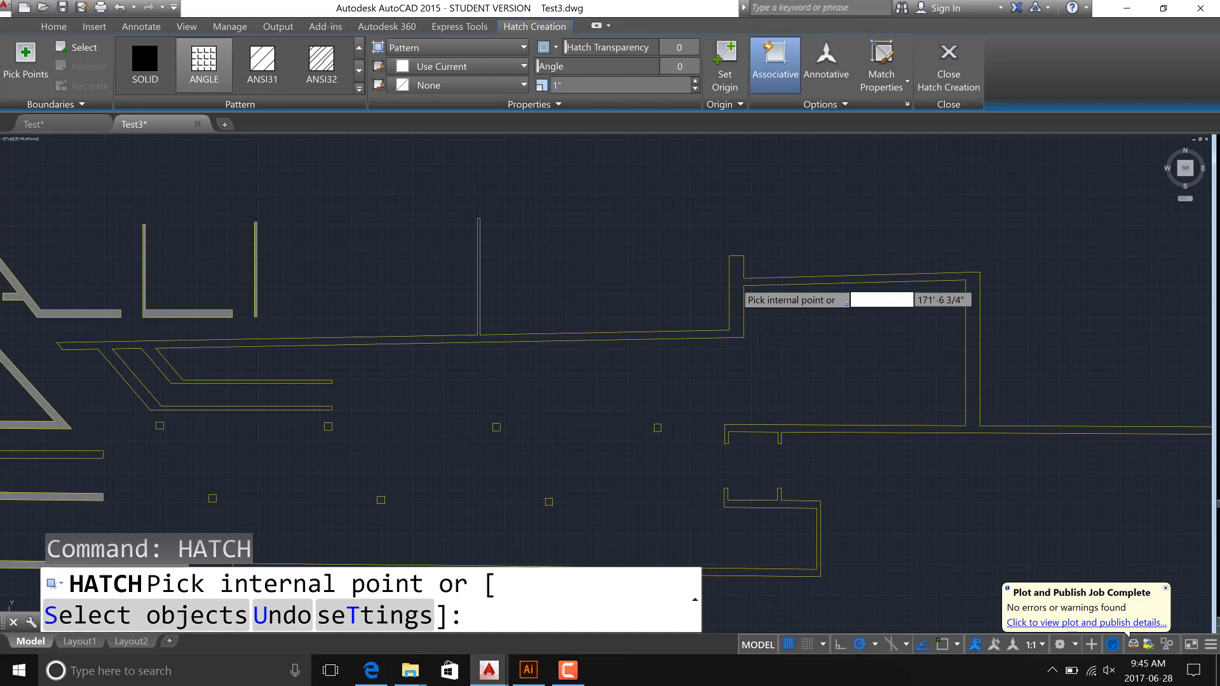
click(735, 281)
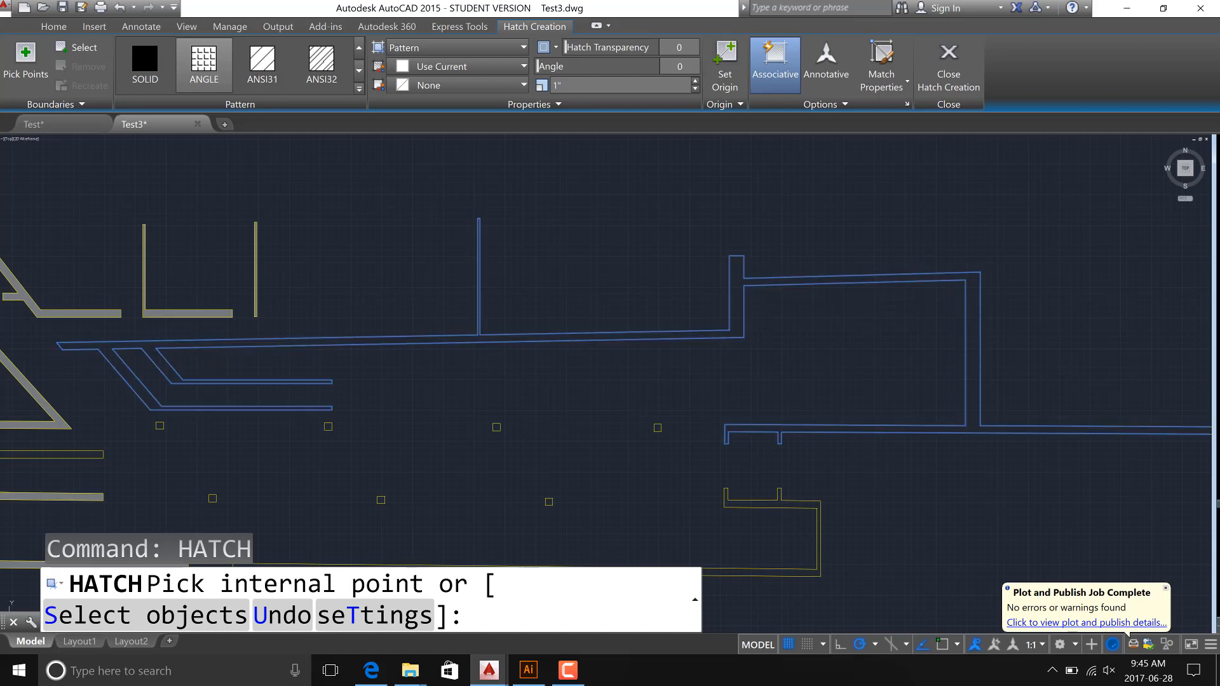
key(Escape)
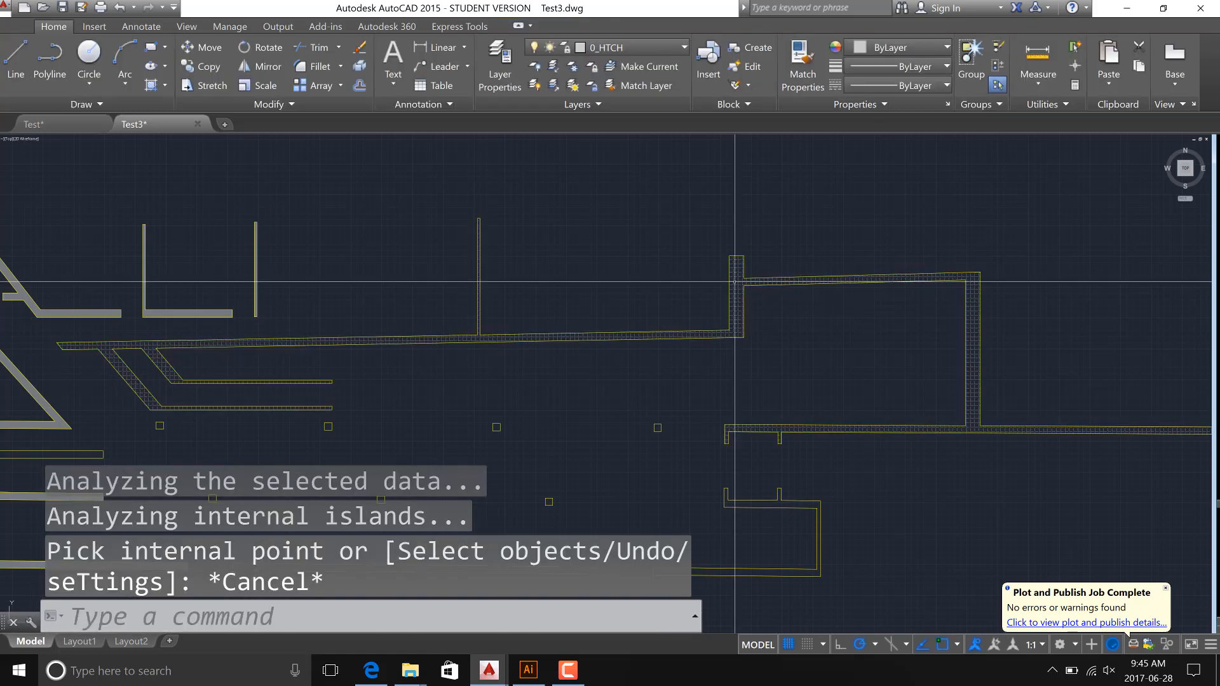
Try to change the pattern of the long wall's hatch.
scroll(847, 450, down, 3)
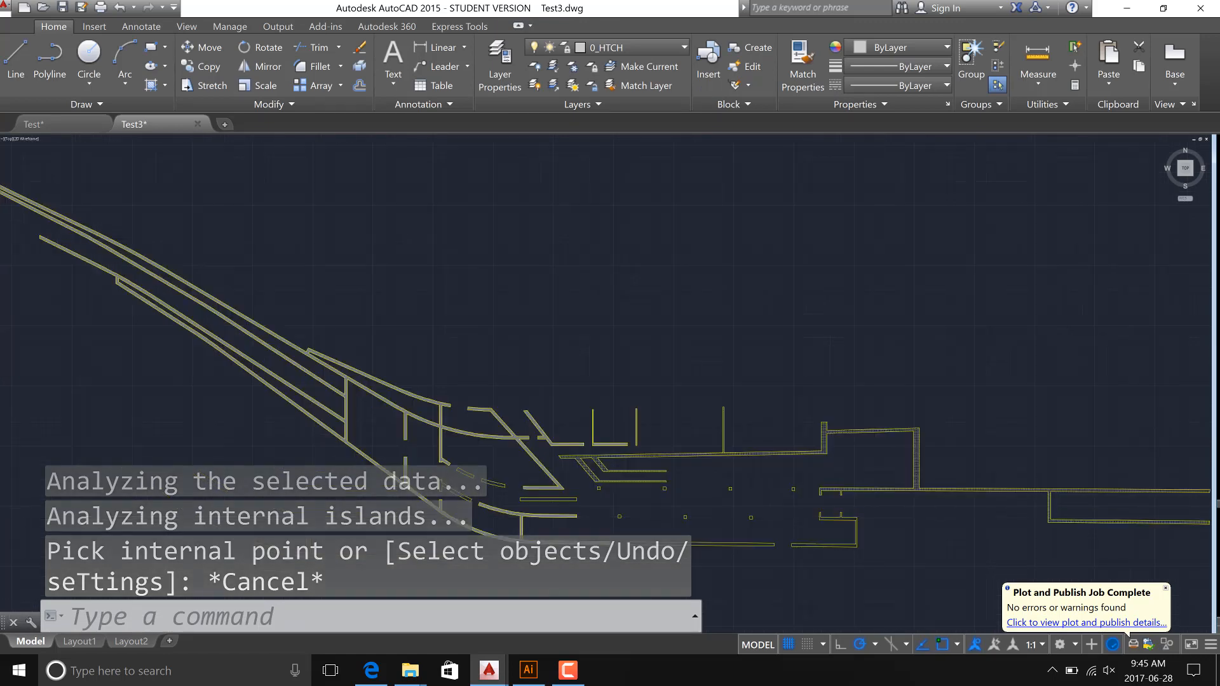
middle_drag(847, 449, 783, 383)
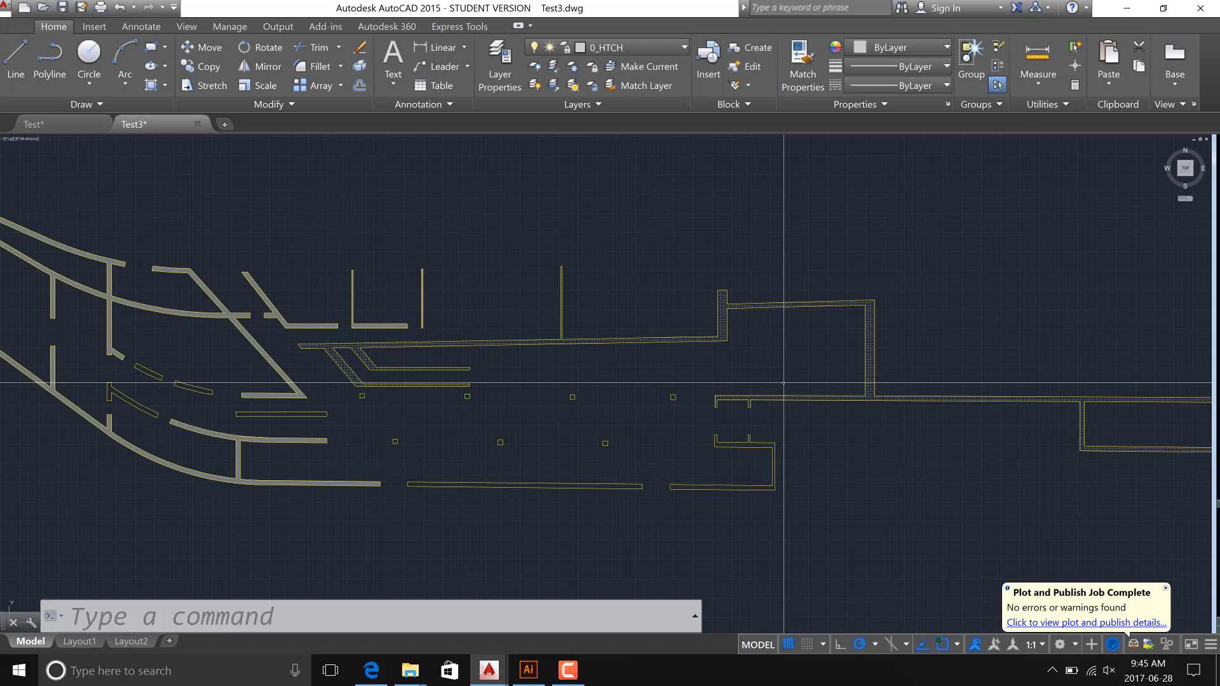
scroll(796, 319, up, 5)
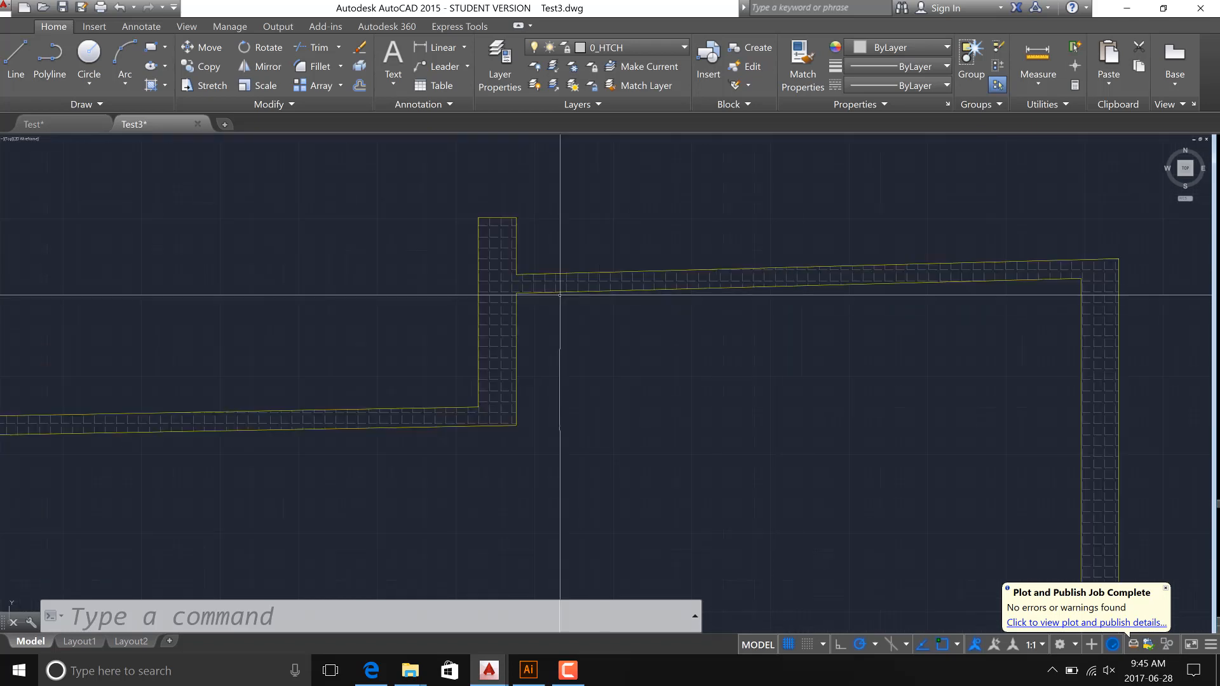
click(523, 293)
click(489, 262)
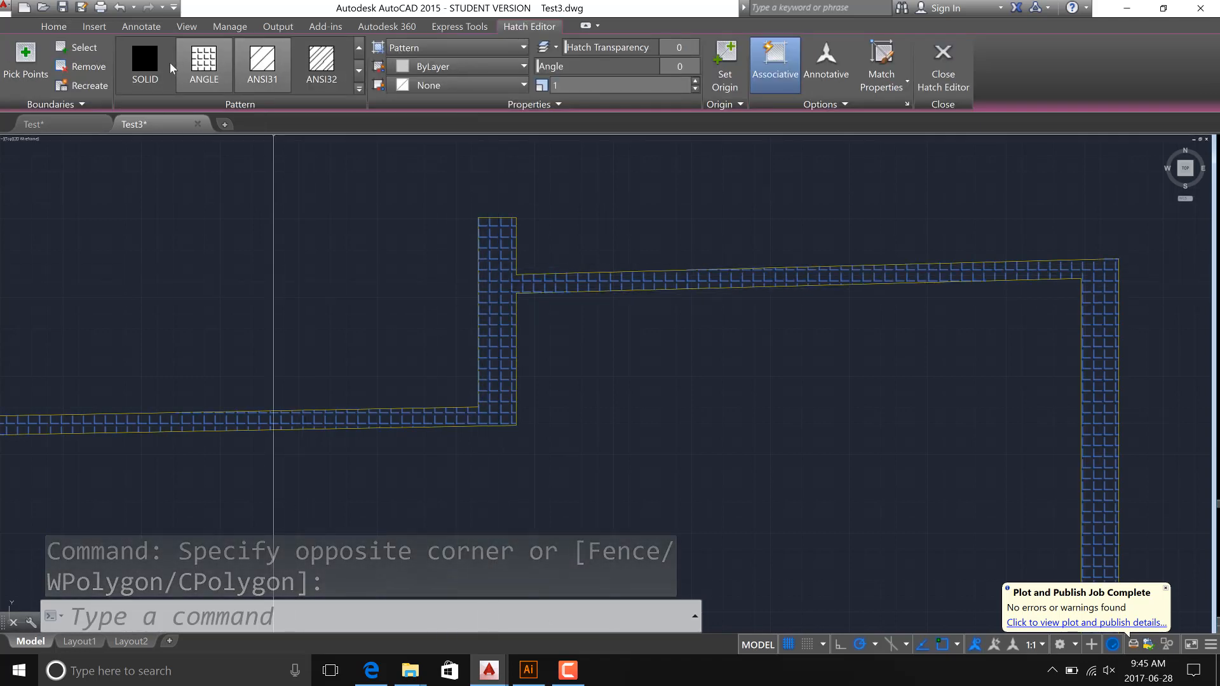
click(202, 64)
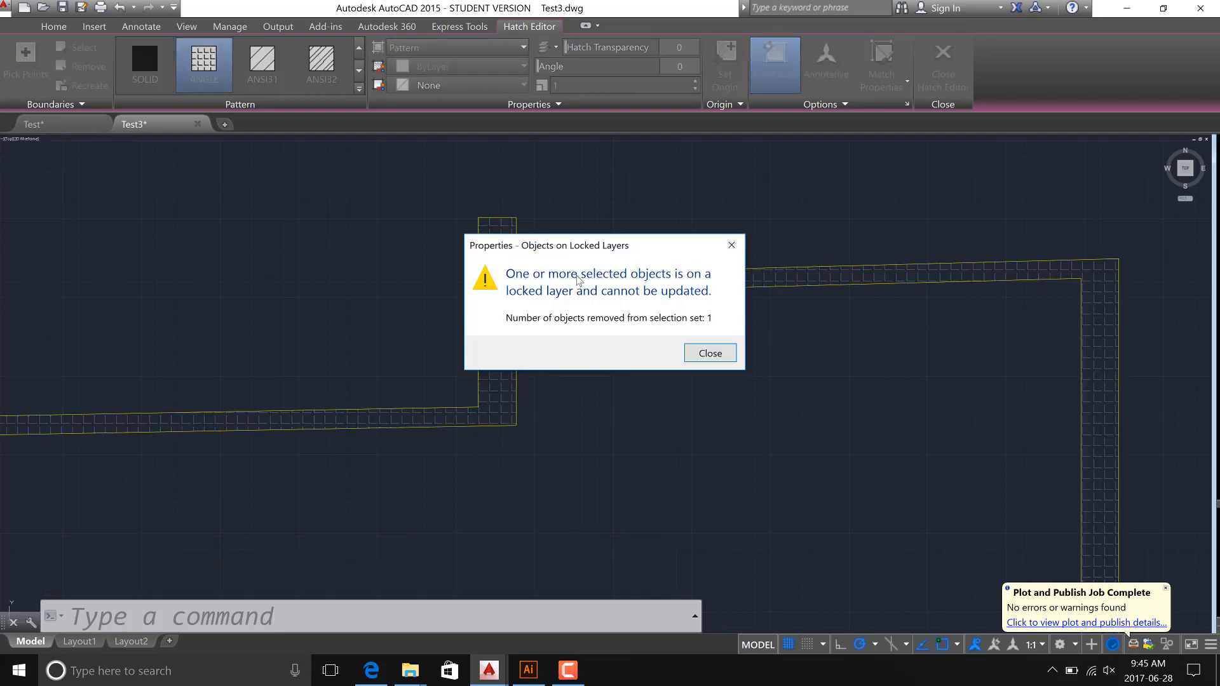
click(708, 354)
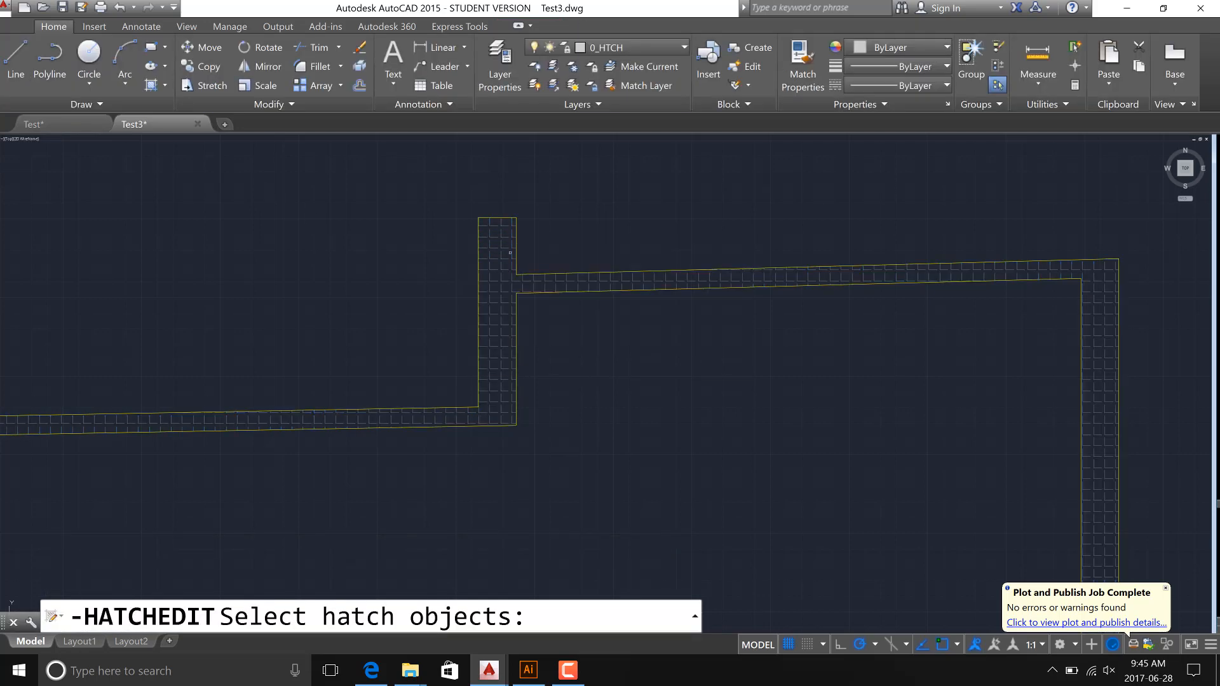
Try to unlock the 0_HTCH layer during the hatch edit, and cancel the pending edit.
click(590, 54)
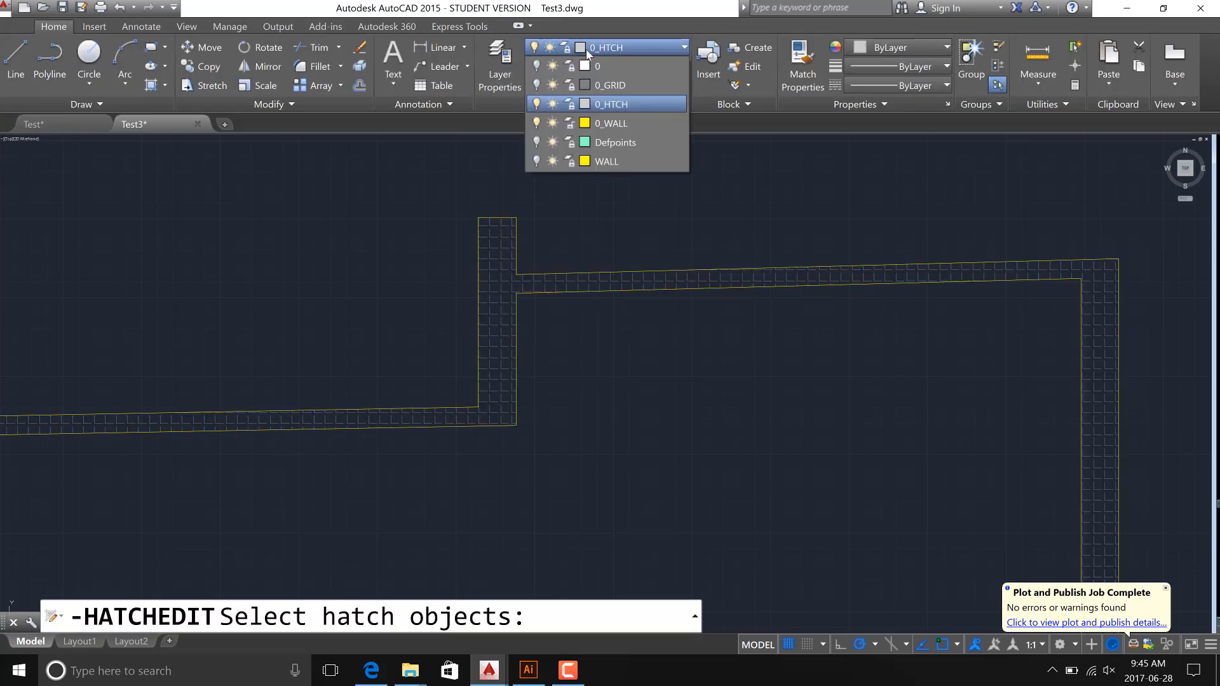
click(571, 103)
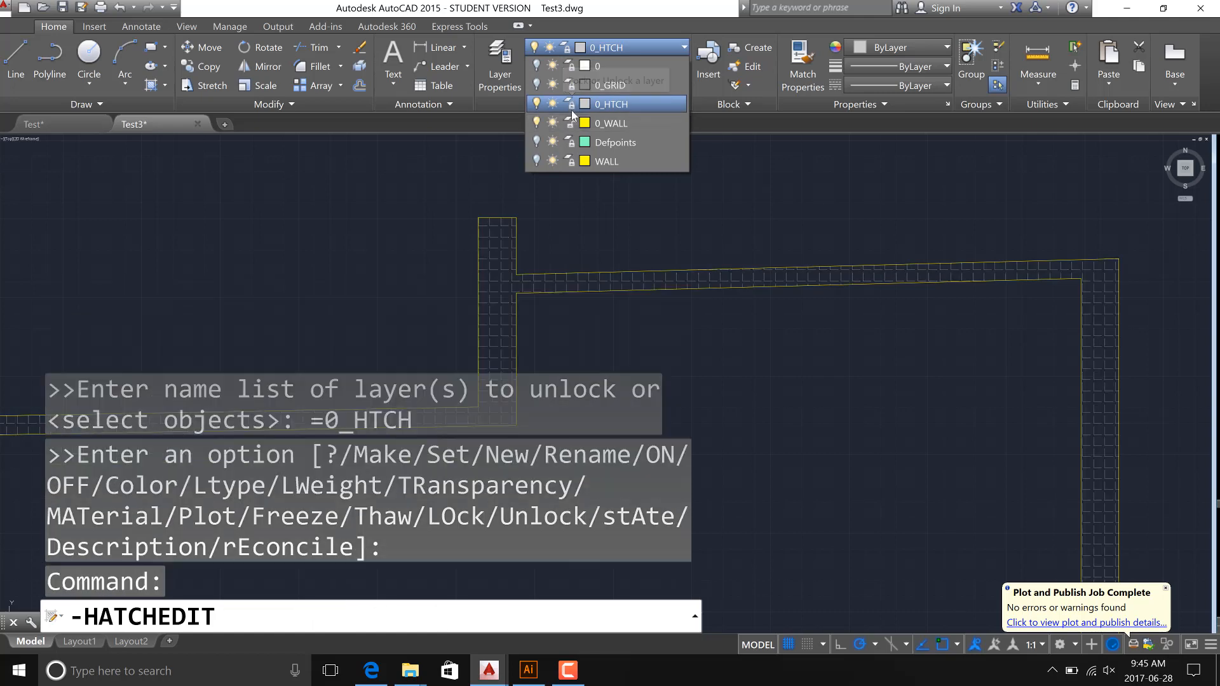
click(572, 104)
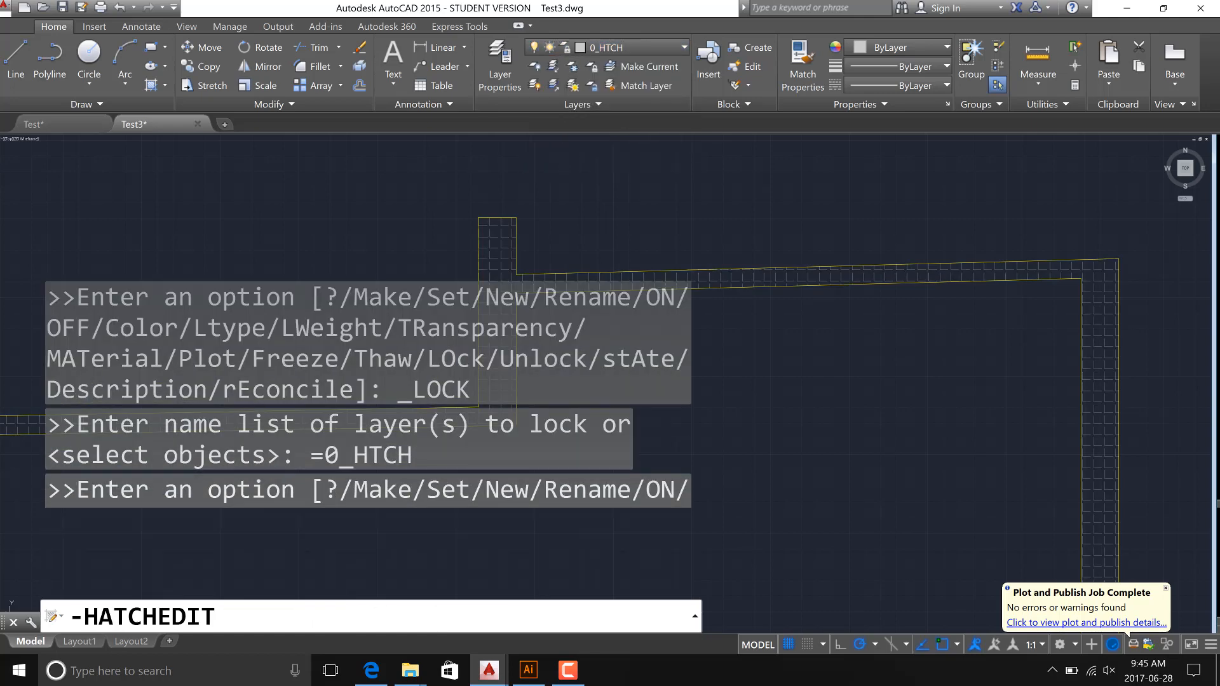
key(Escape)
Unlock all layers from 0 to WALL in the Layer Properties Manager and close it.
key(Return)
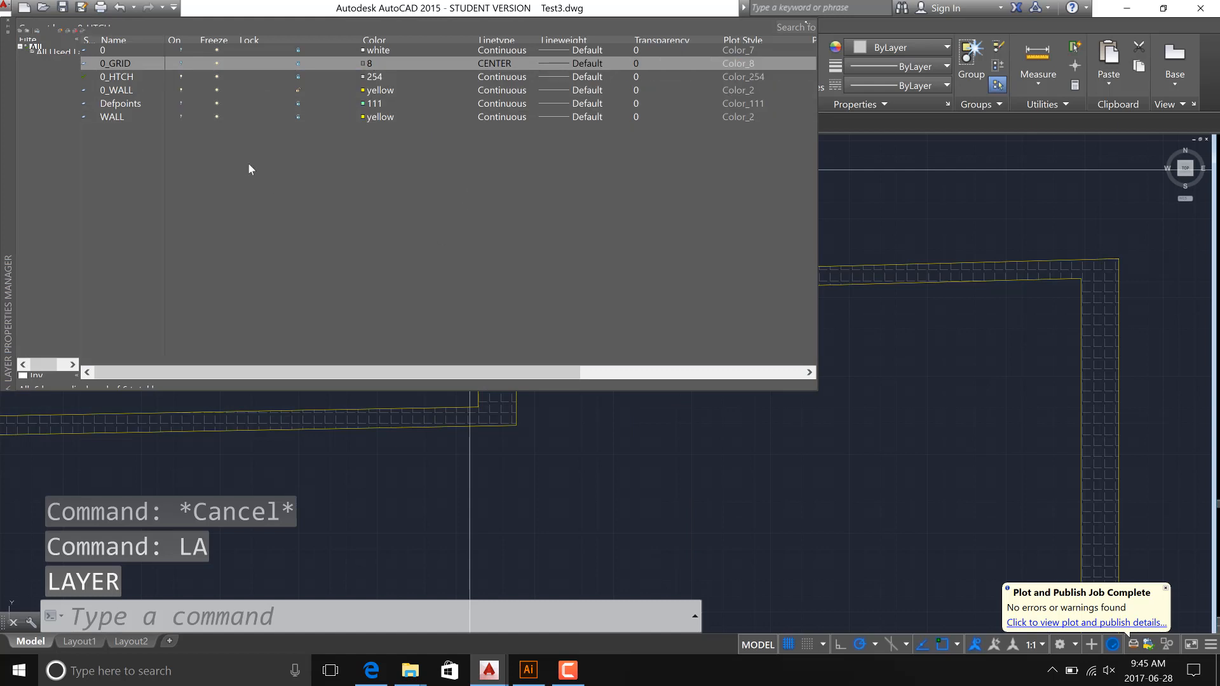
click(117, 52)
shift+click(114, 116)
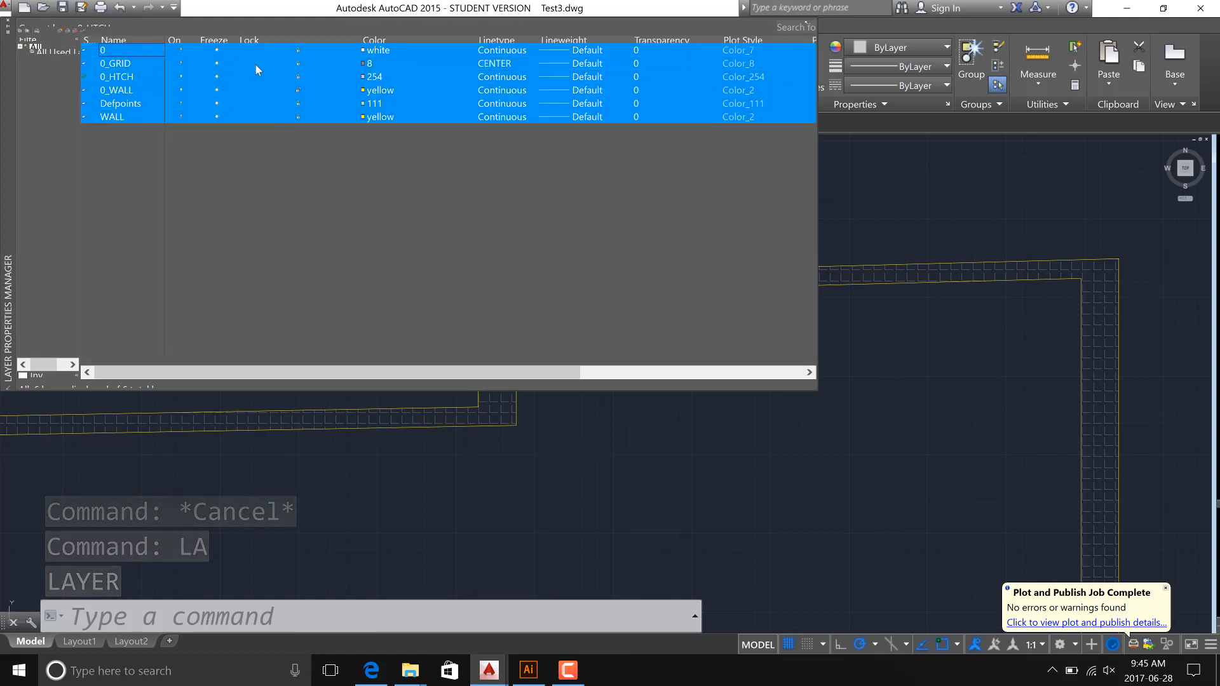
click(298, 63)
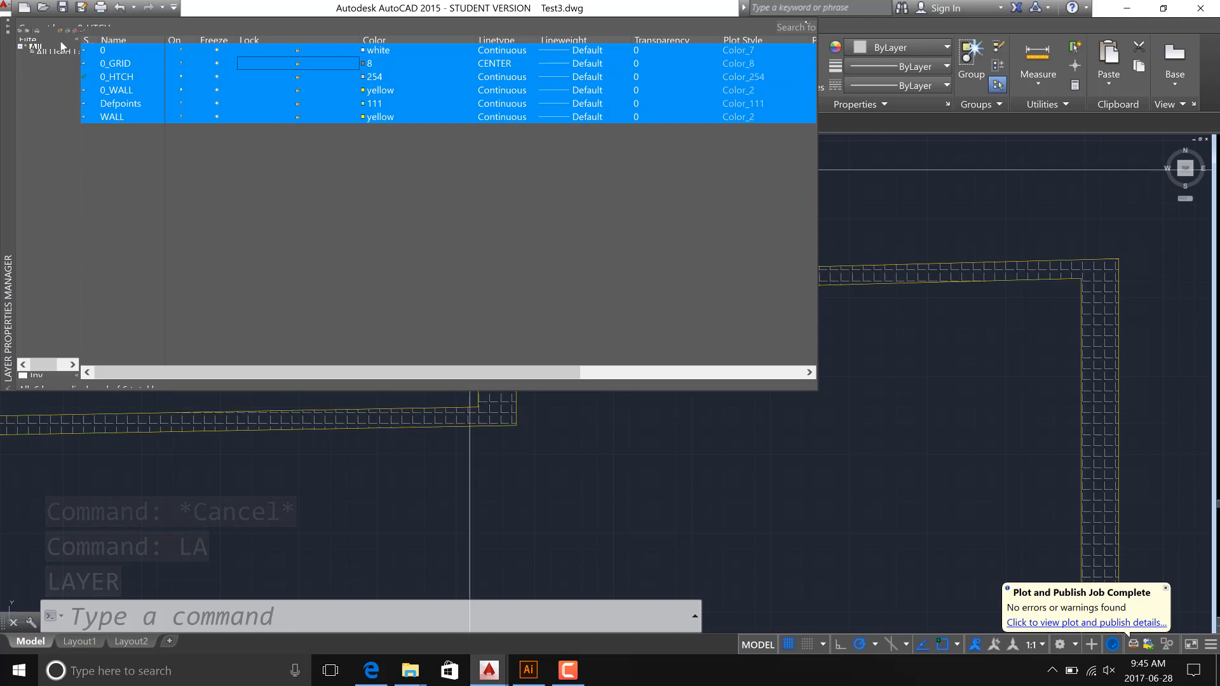
click(8, 20)
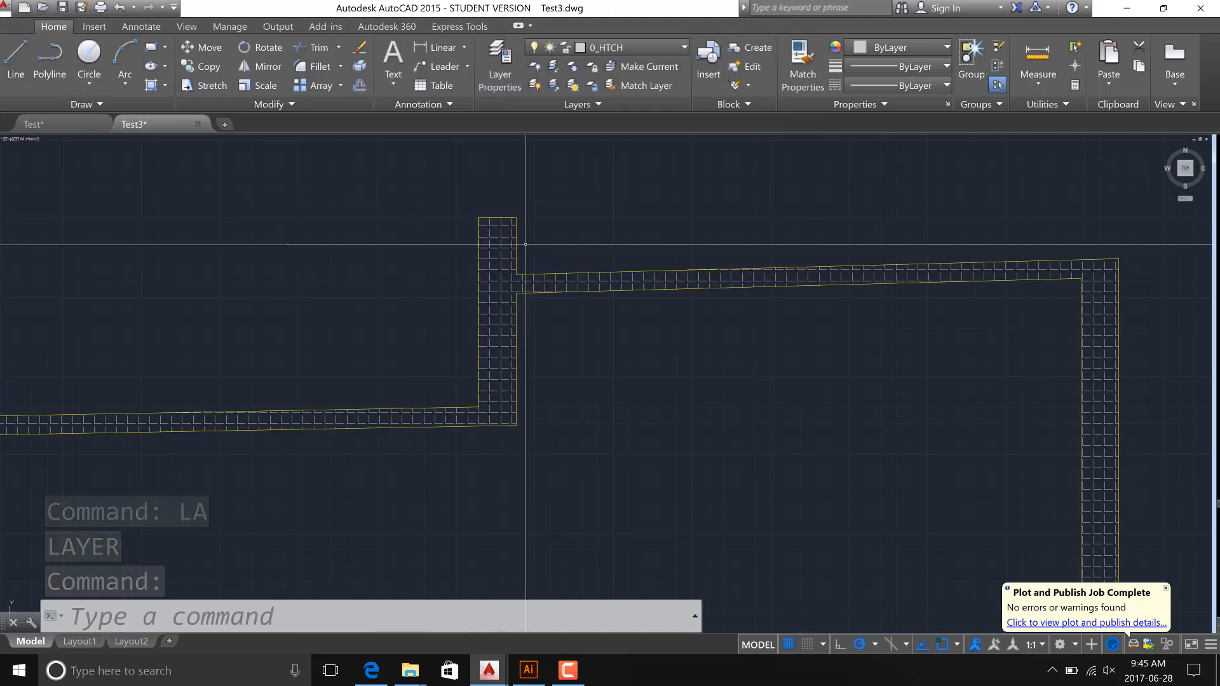
Change the long wall's hatch pattern to SOLID and clear the selection.
key(Escape)
key(Escape)
click(497, 240)
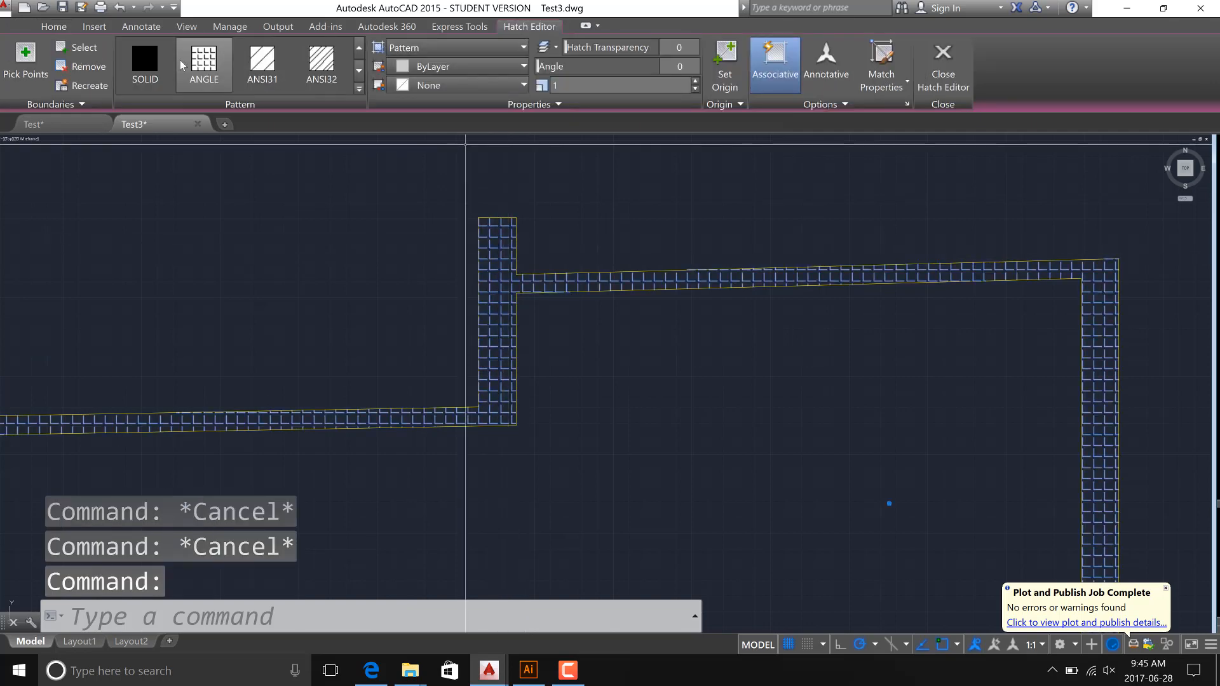
click(145, 63)
key(Escape)
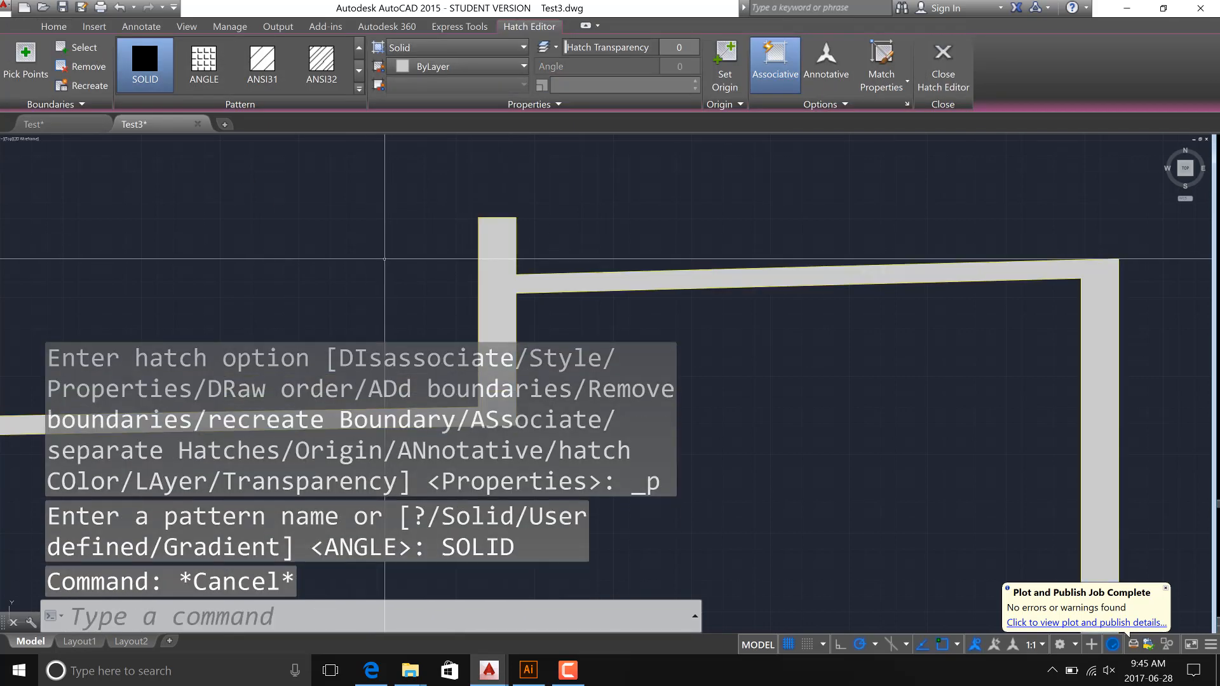
Start a hatch by object selection on the two unfilled wall outlines along the plan's lower edge, using the SOLID pattern.
scroll(490, 273, down, 8)
scroll(699, 245, up, 4)
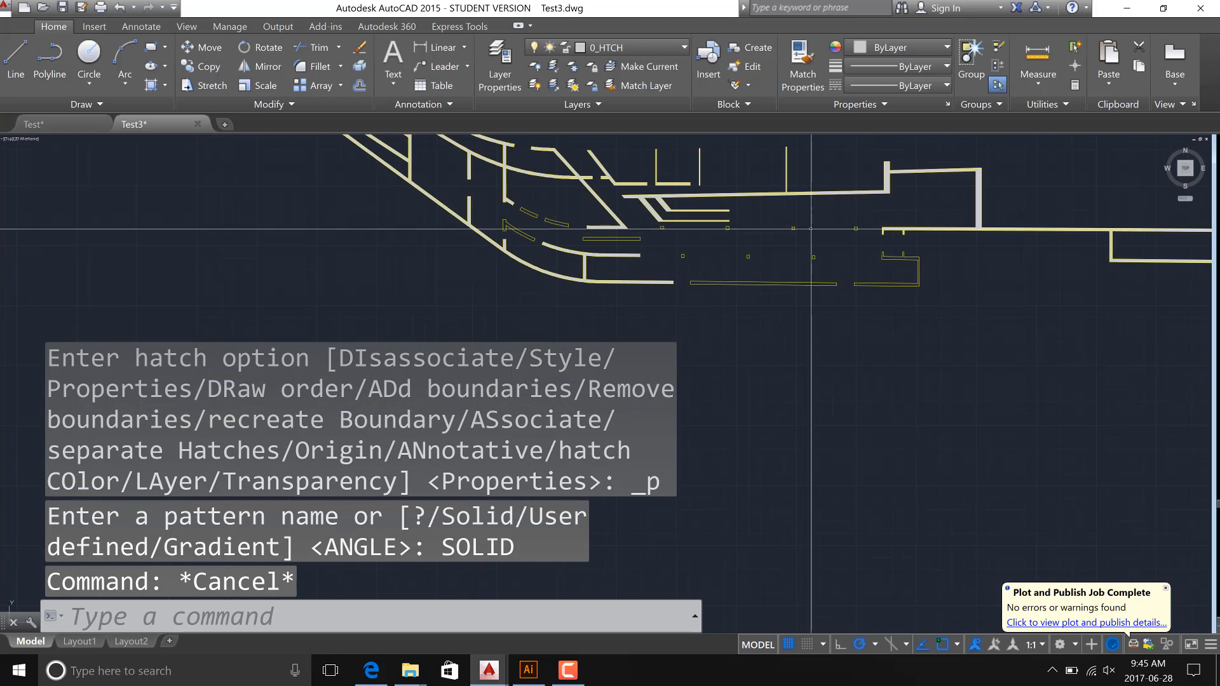
scroll(664, 252, down, 2)
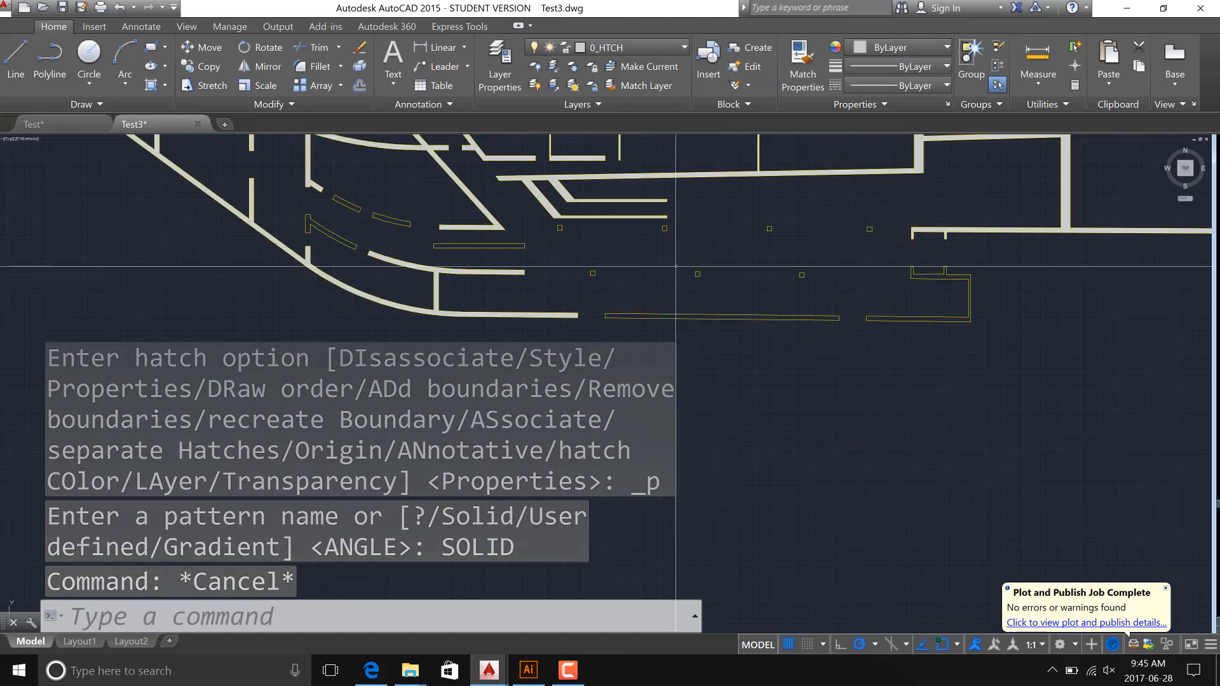
text(ha)
key(Return)
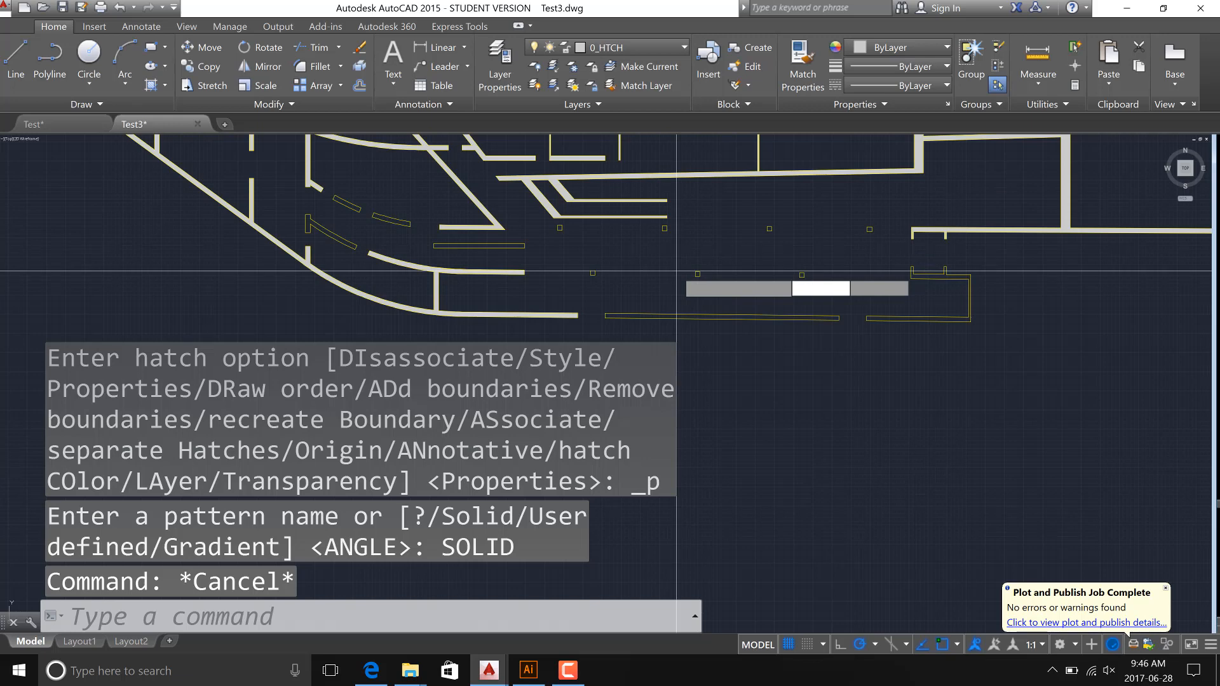
key(Return)
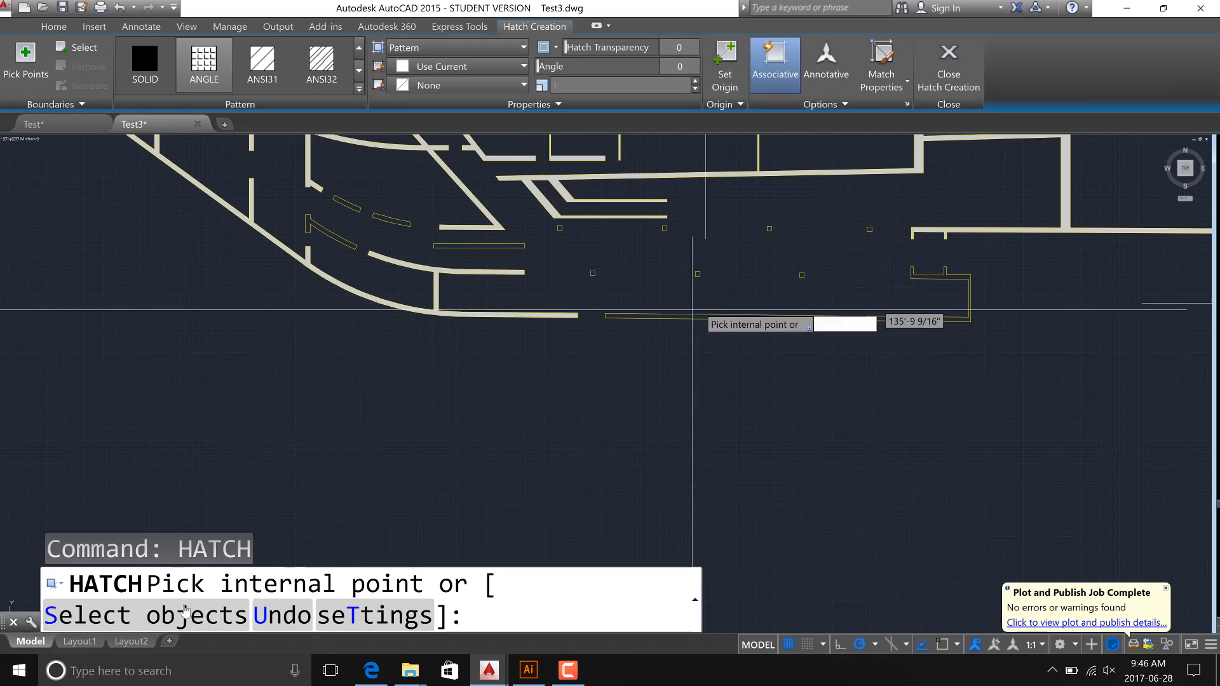
text(s)
key(Return)
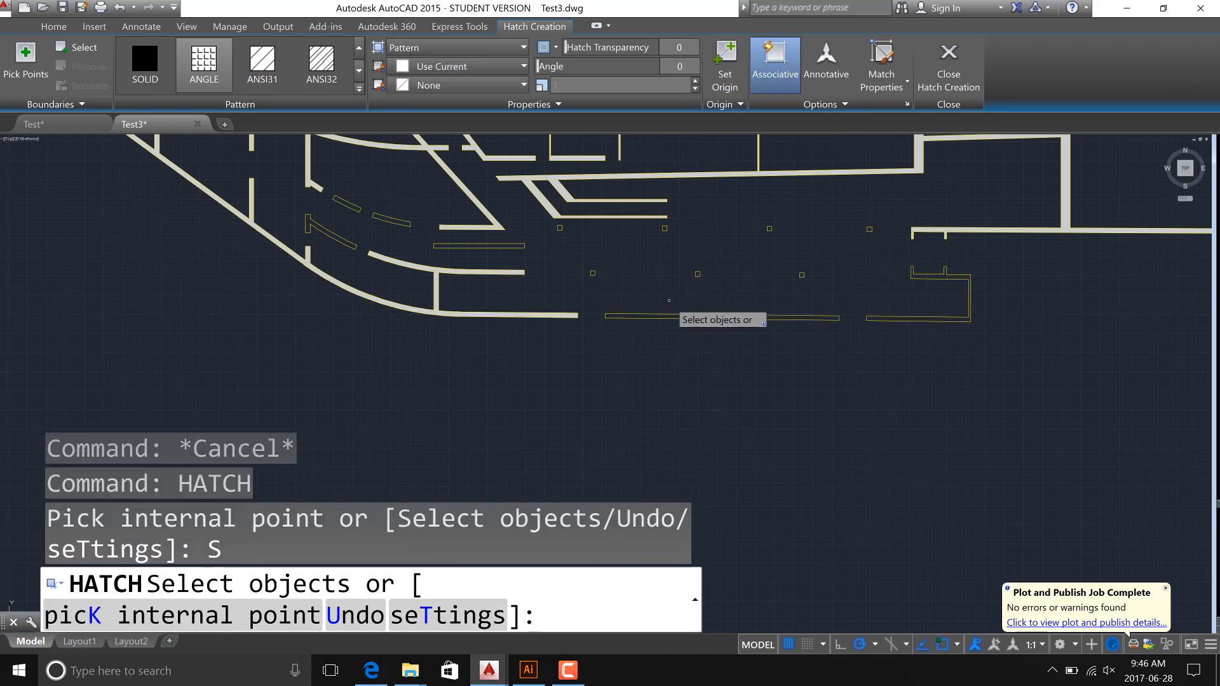
click(668, 316)
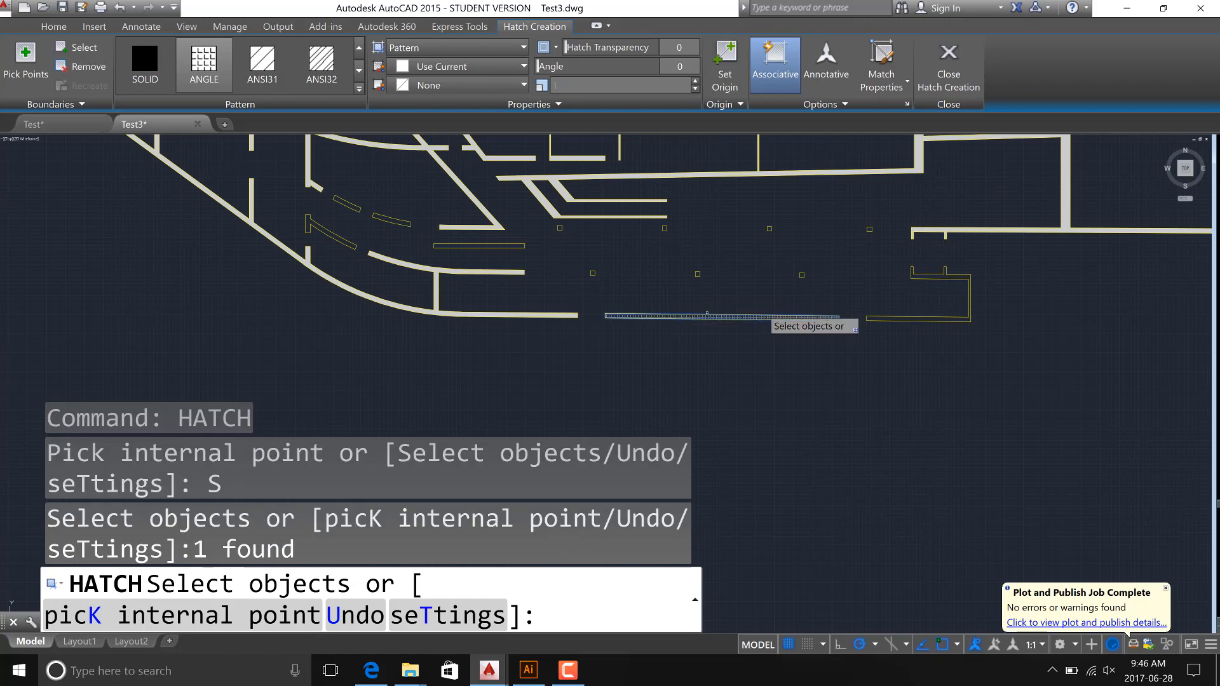
click(874, 317)
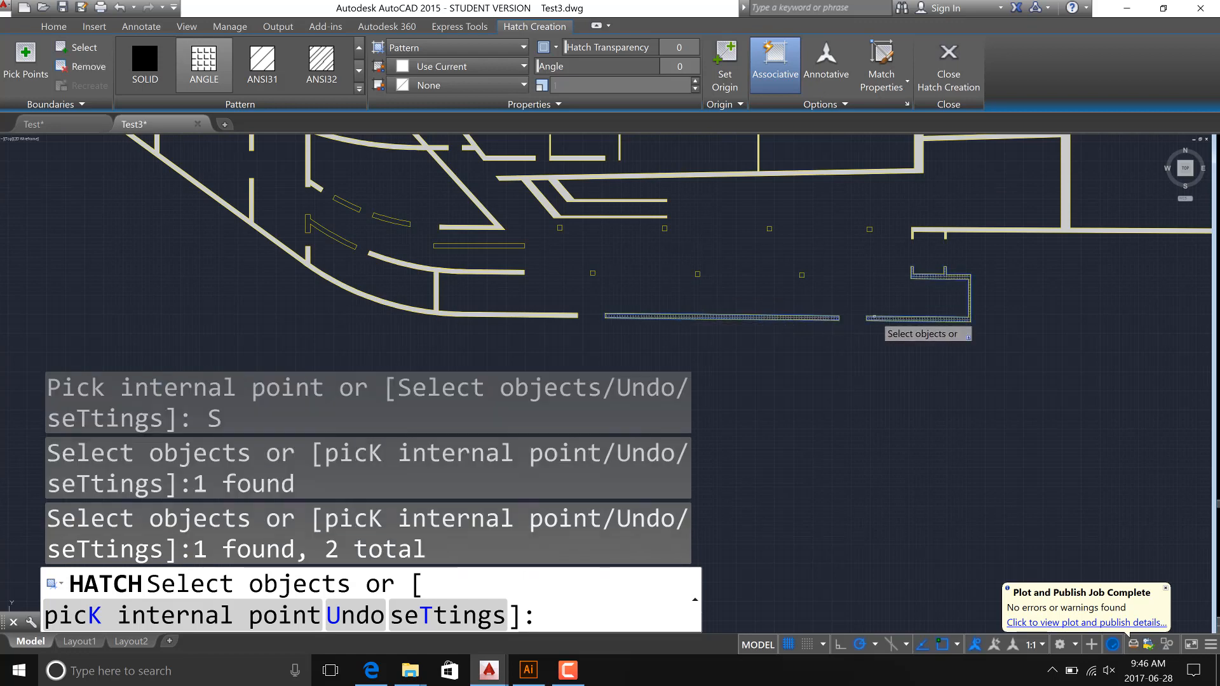
click(169, 75)
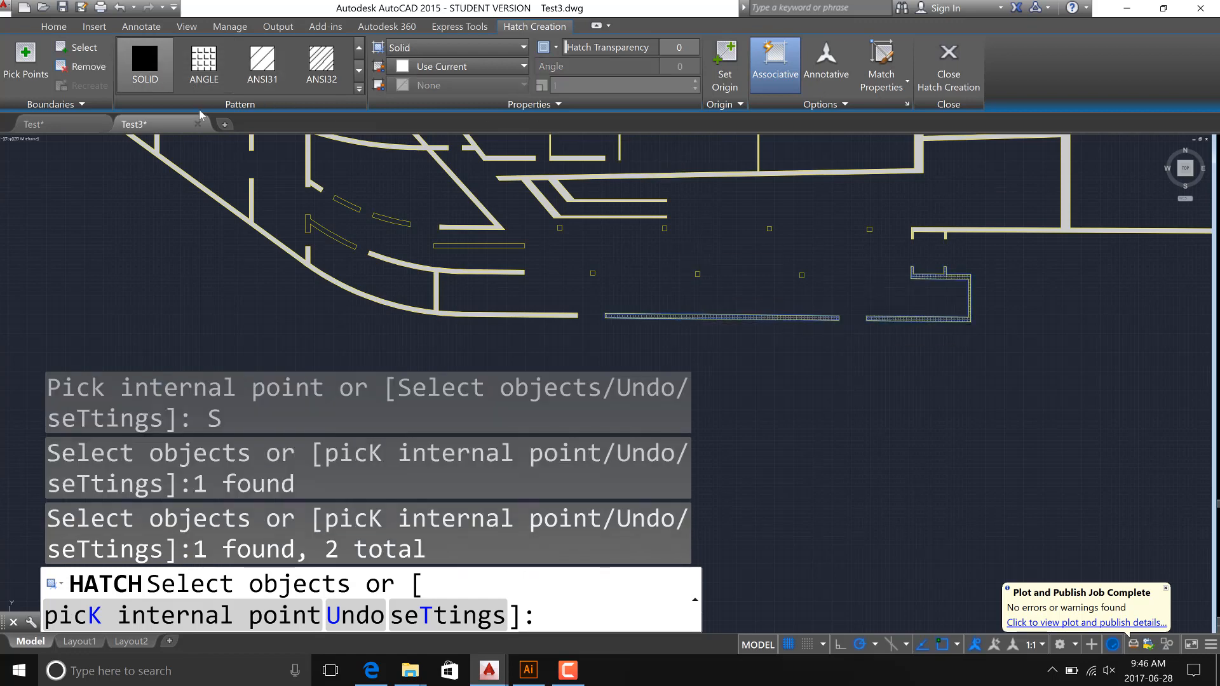
Add the three lower and four upper square column outlines to the solid hatch.
scroll(671, 282, up, 4)
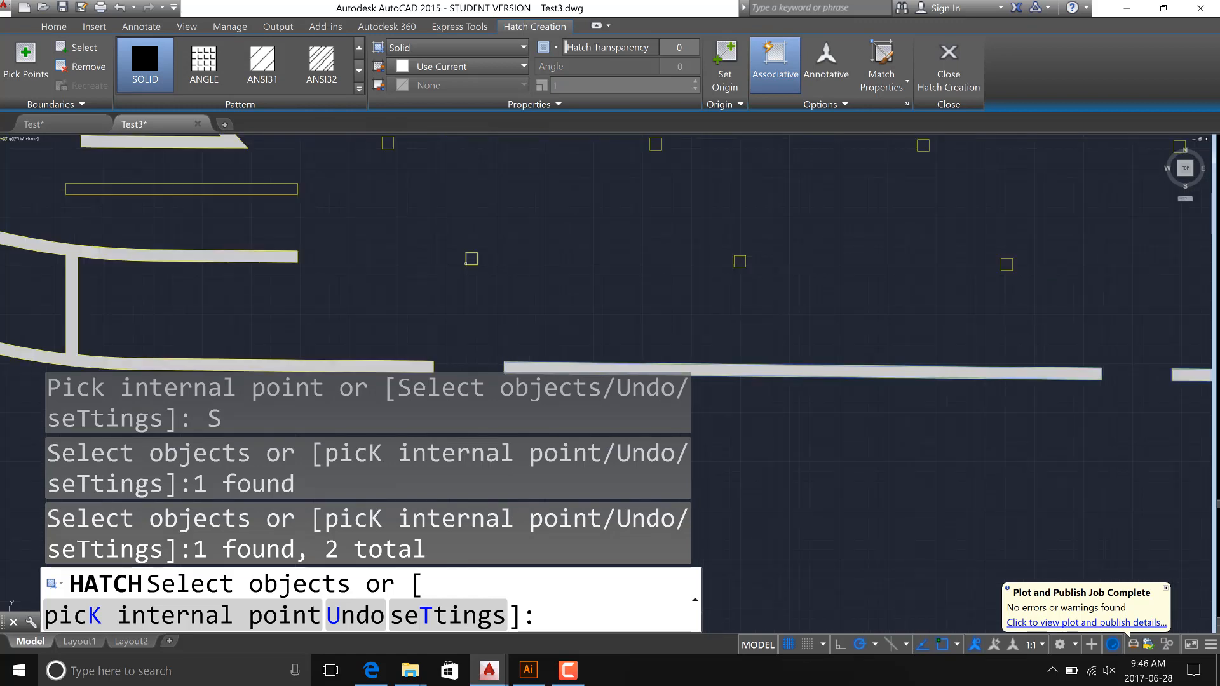
click(472, 259)
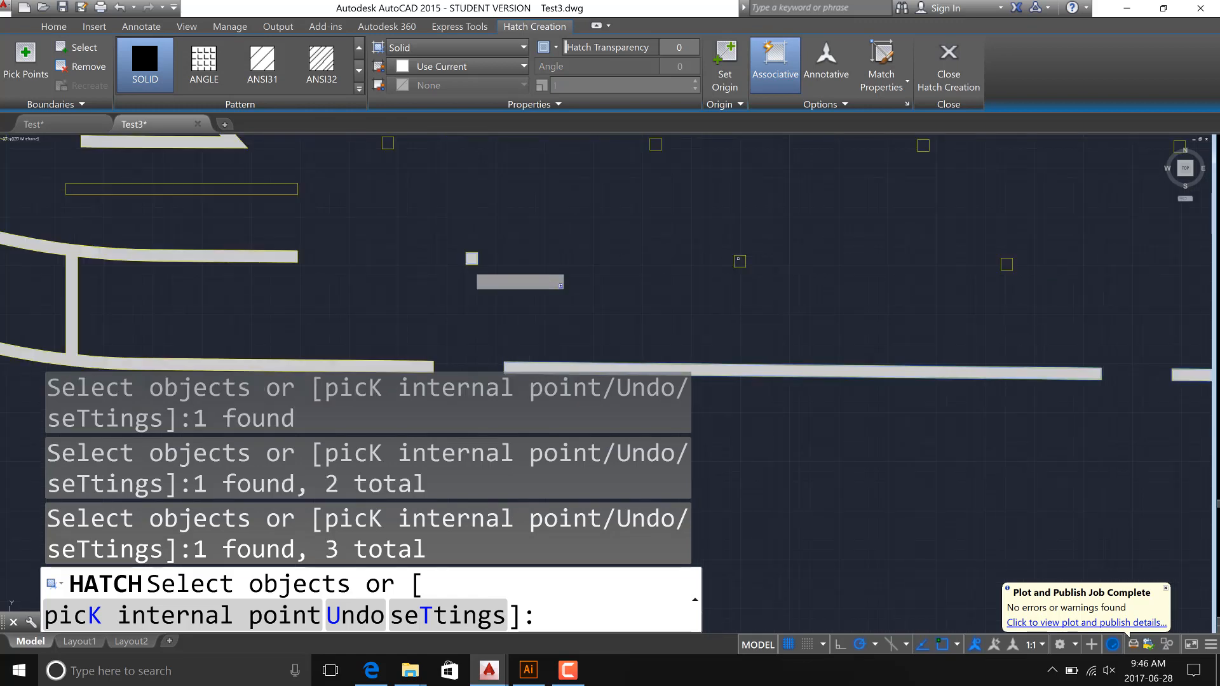
click(740, 261)
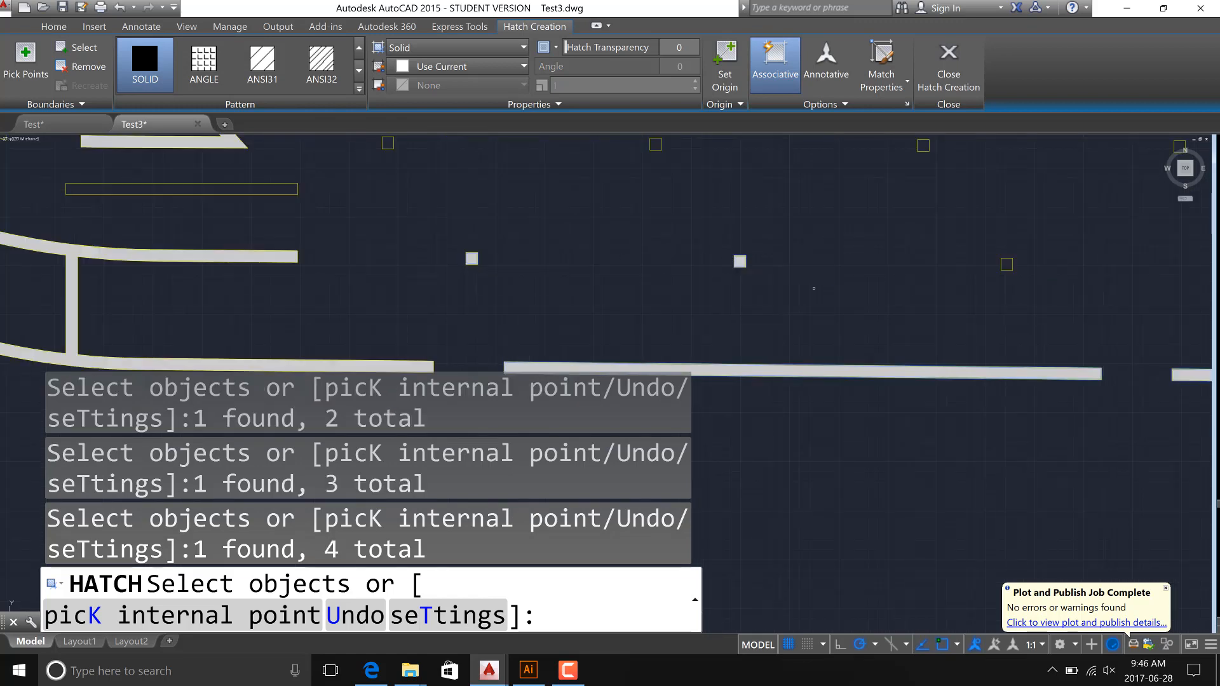
click(1022, 253)
click(986, 273)
scroll(946, 304, down, 2)
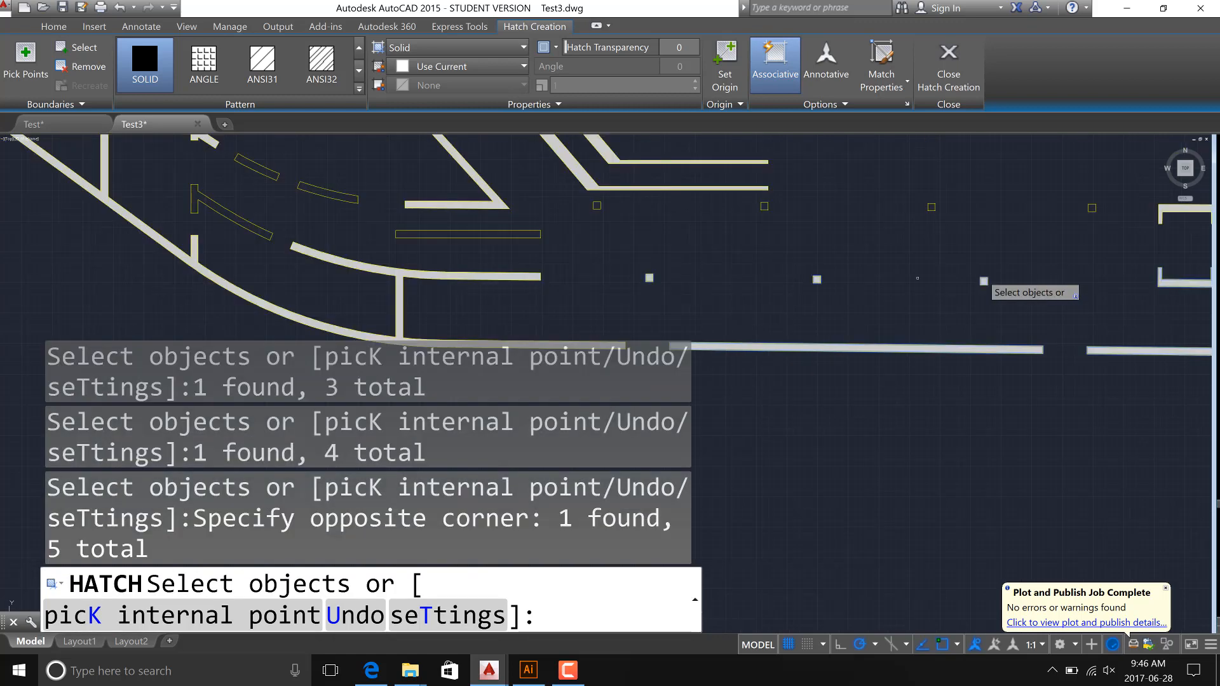
click(588, 199)
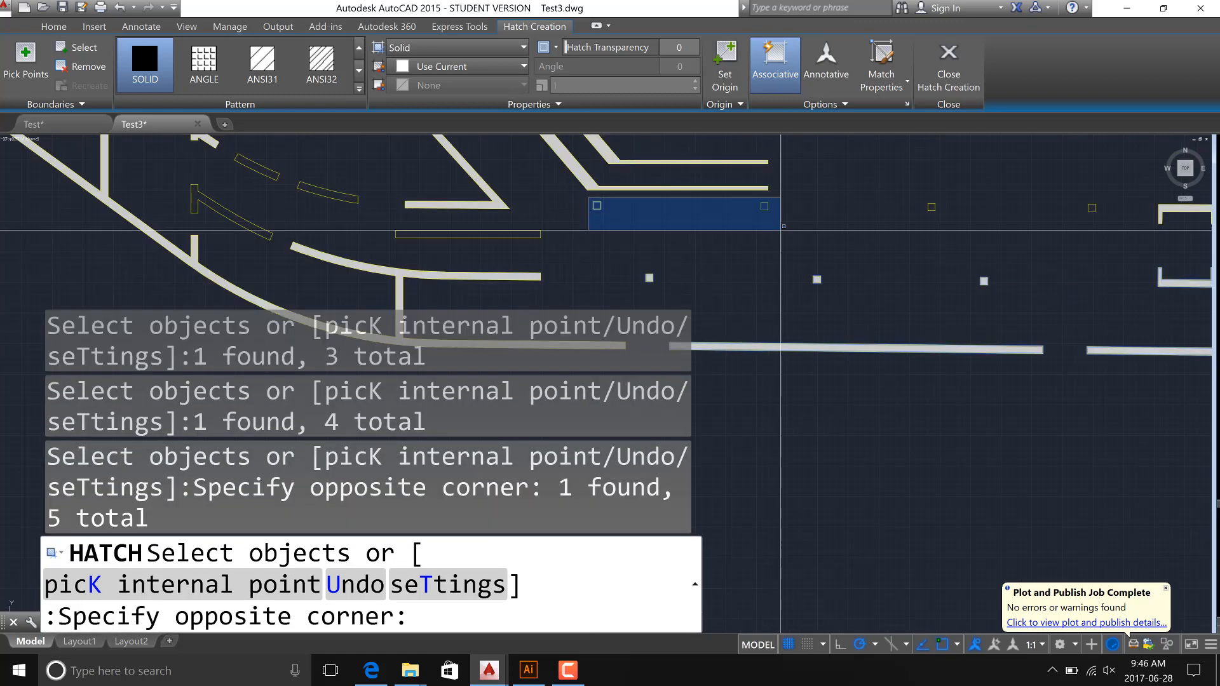
click(1097, 220)
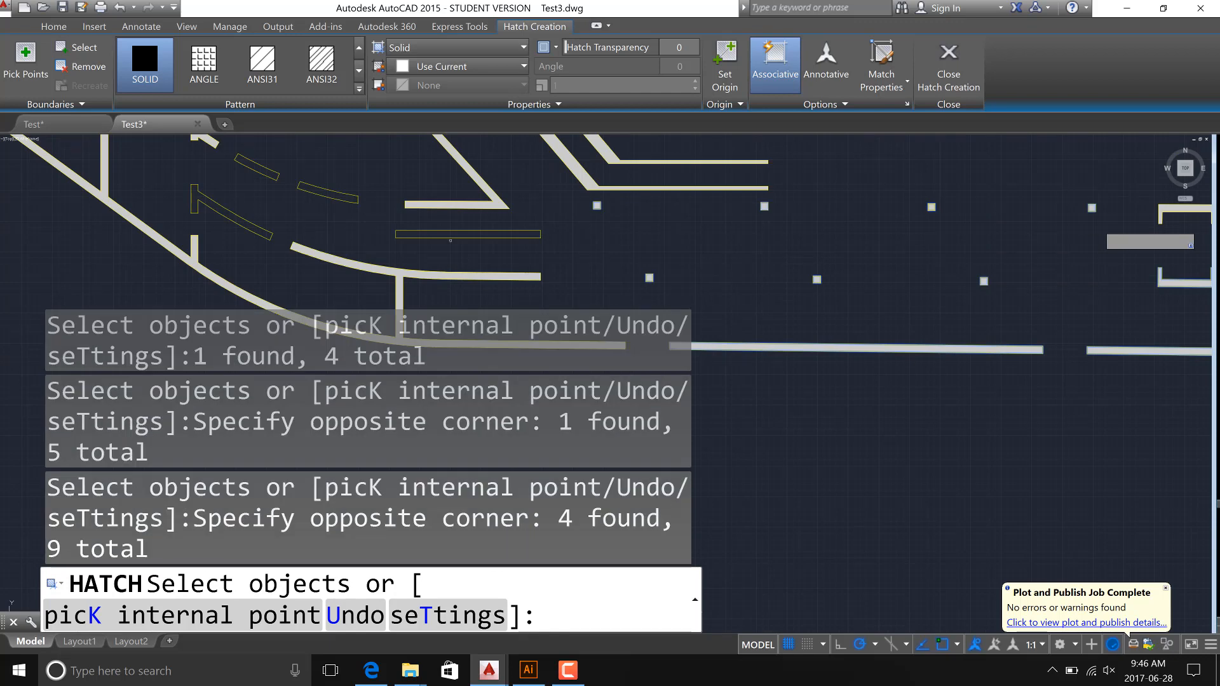
Add the narrow rectangular wall and the three unfilled curved wall outlines to the solid hatch and finish it.
click(428, 232)
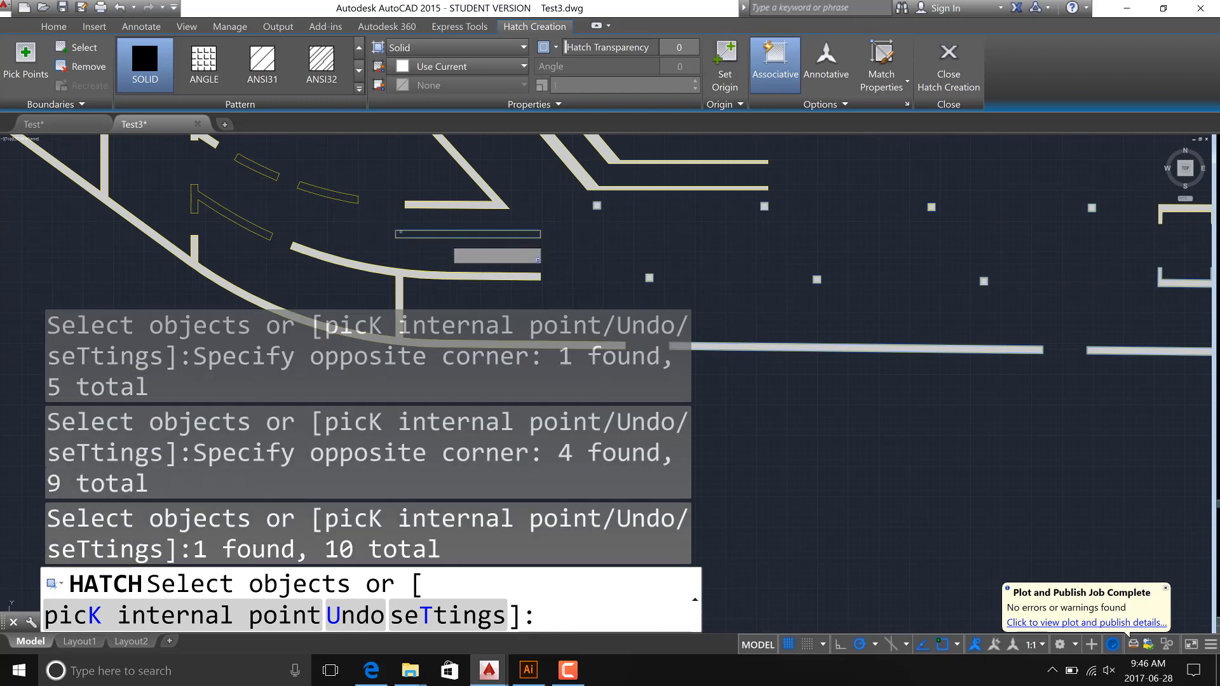
click(401, 232)
click(353, 215)
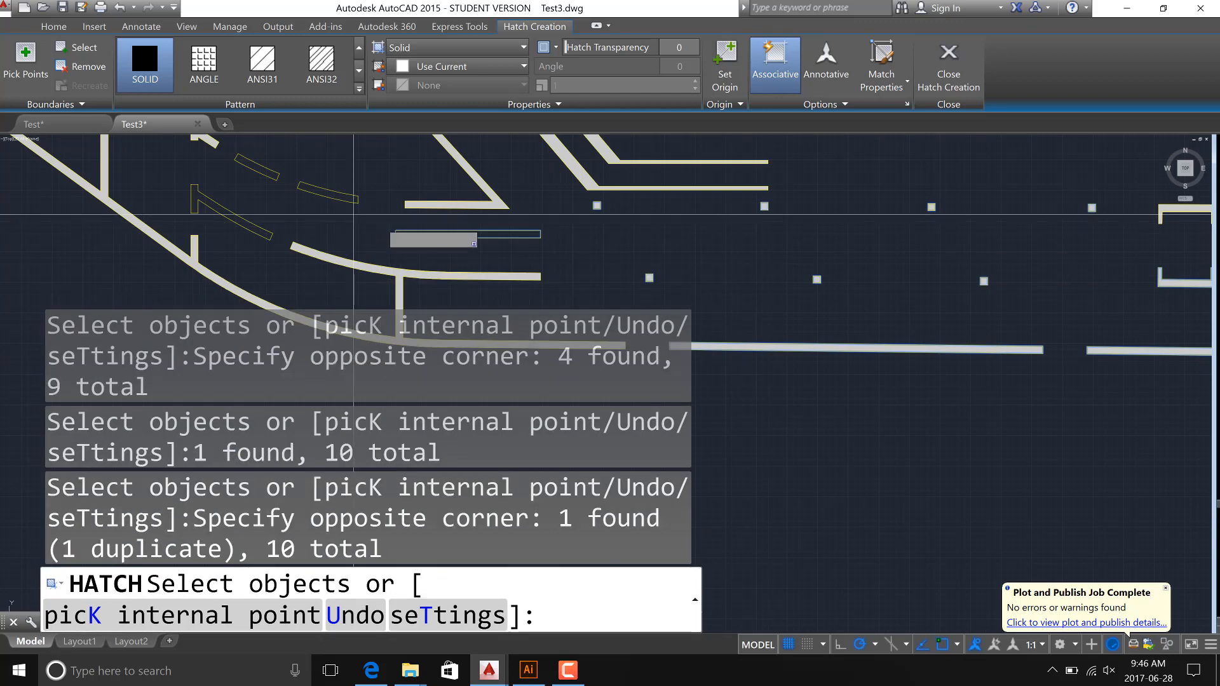
click(367, 208)
click(300, 182)
click(288, 194)
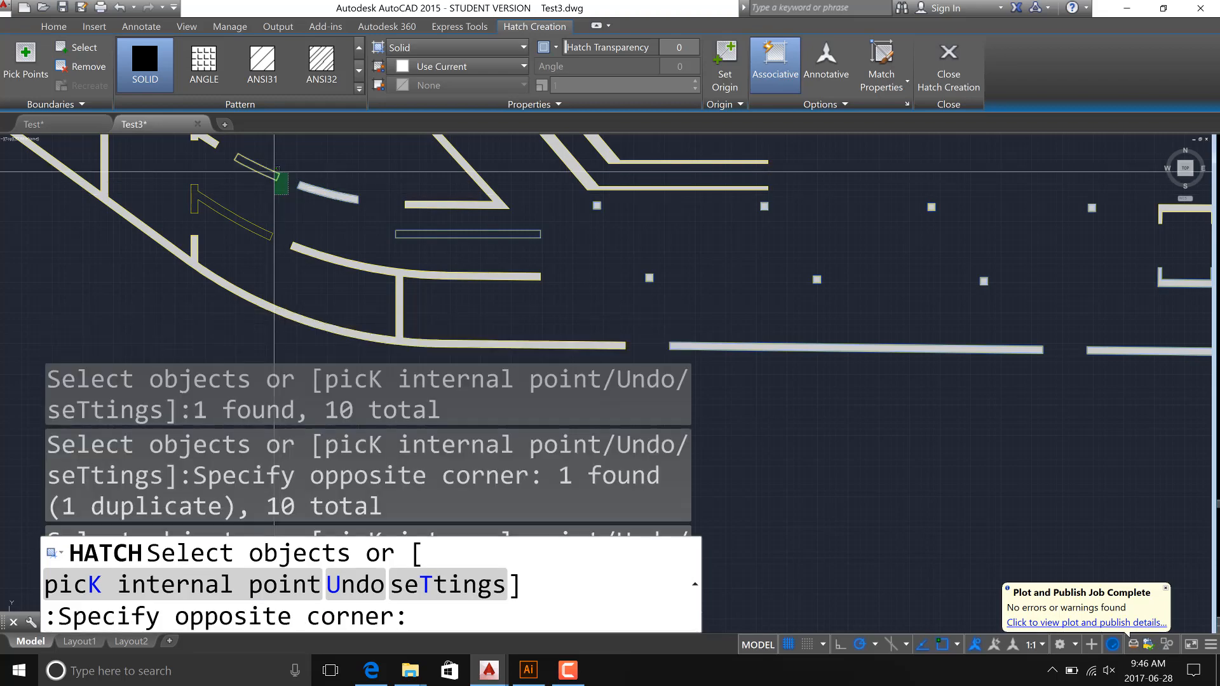
click(275, 171)
click(229, 202)
click(194, 208)
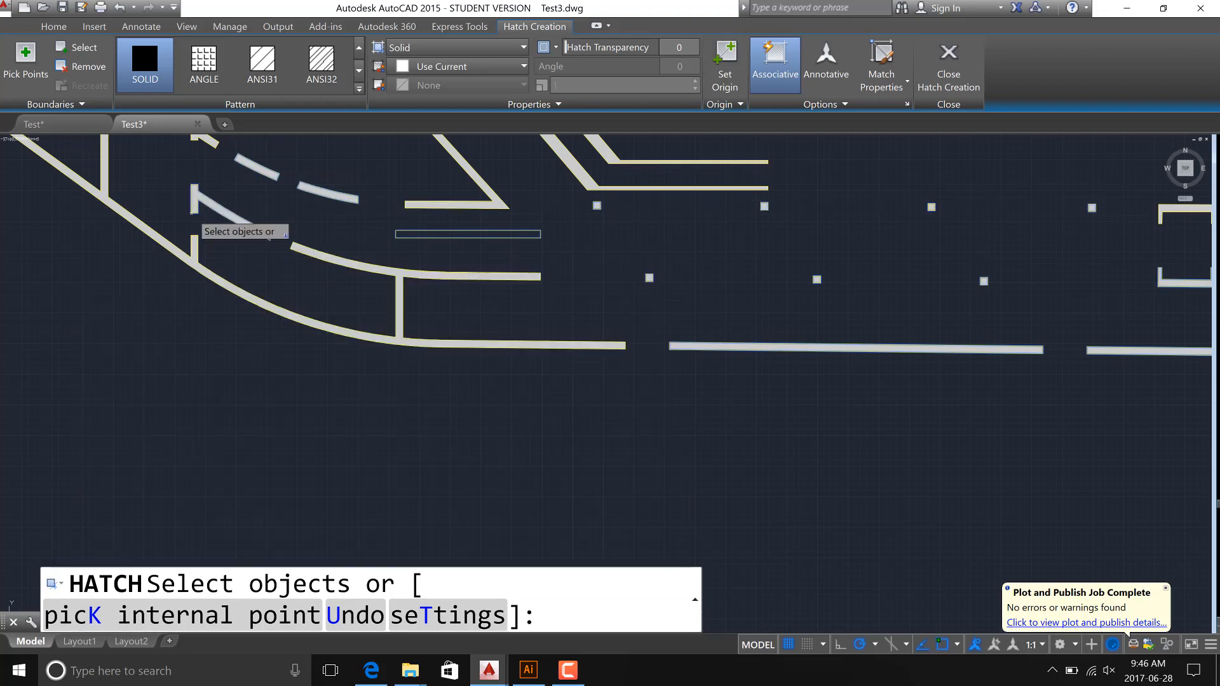
key(Return)
Explode the unfilled narrow rectangular wall outline into separate lines.
scroll(467, 215, down, 4)
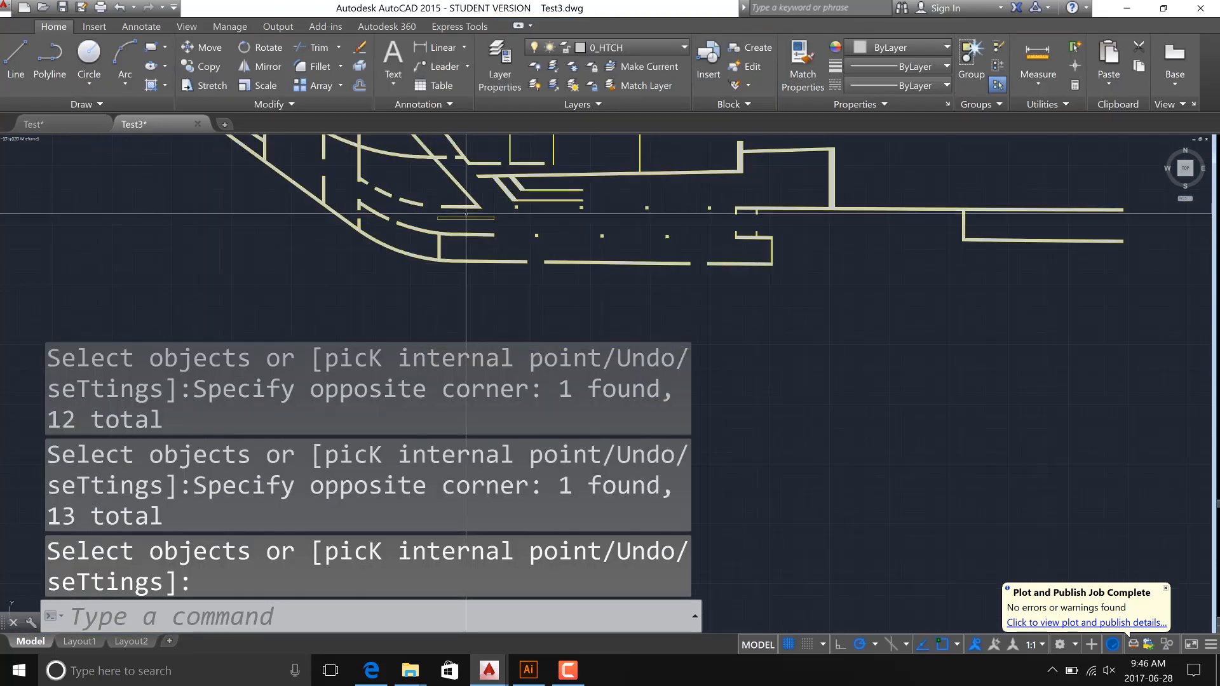
scroll(466, 214, up, 5)
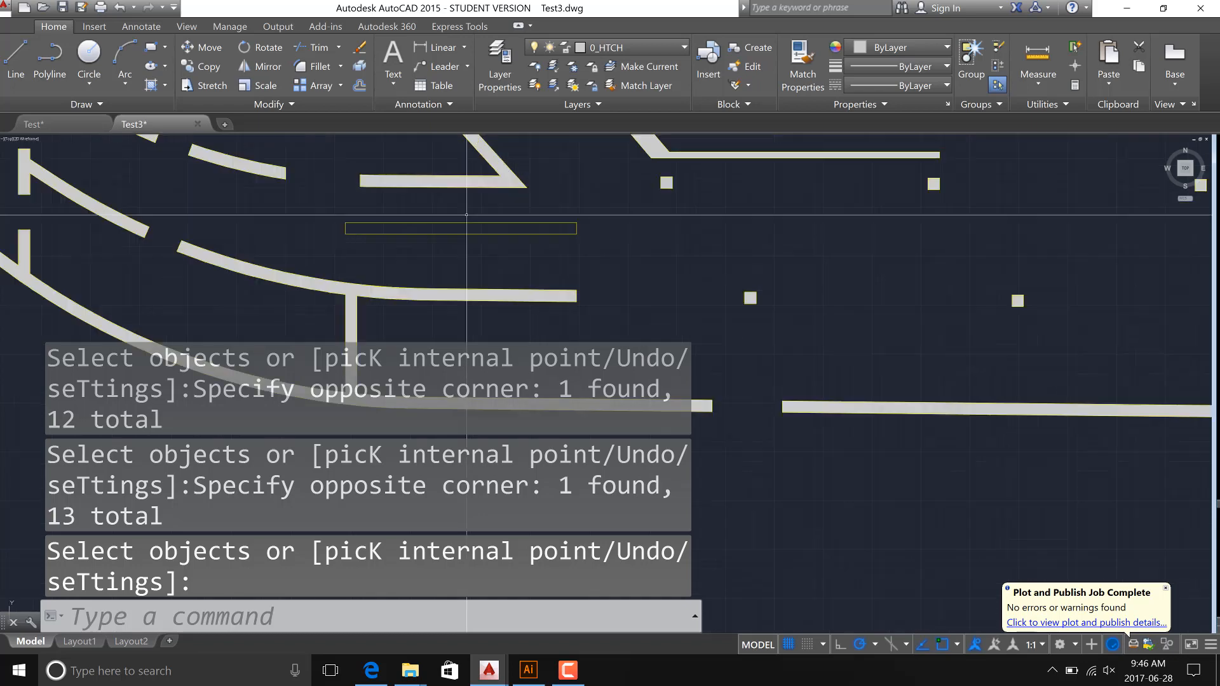
click(510, 233)
scroll(506, 239, up, 4)
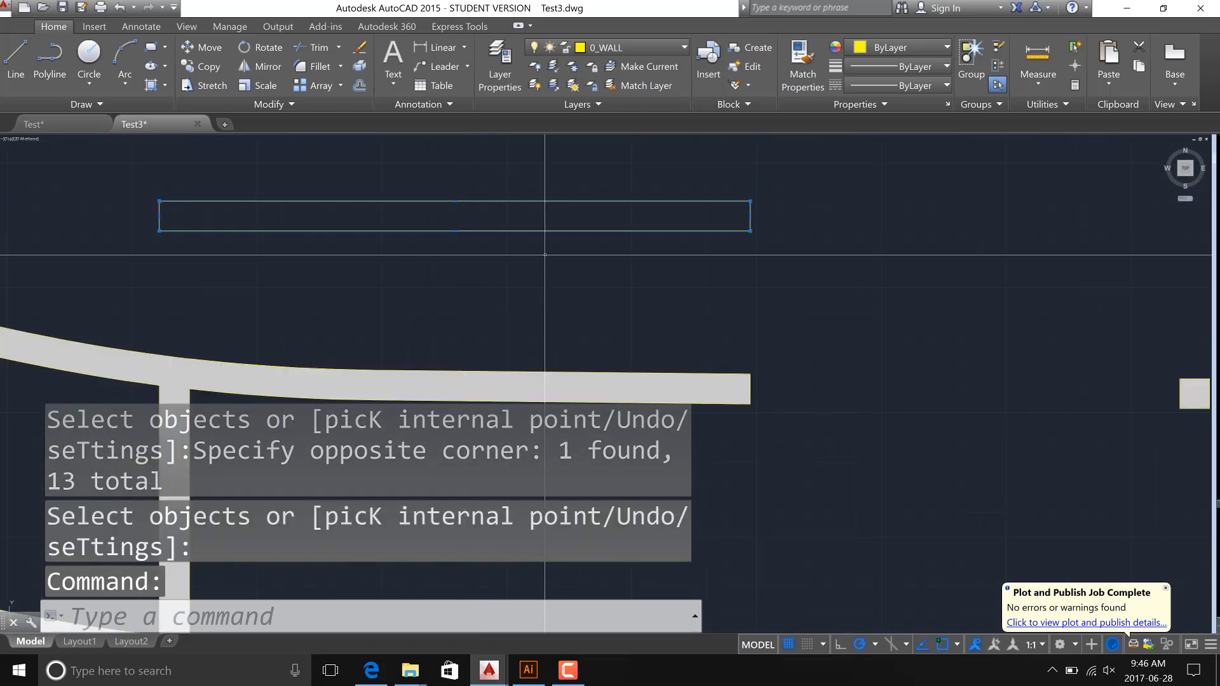
text(x)
key(Return)
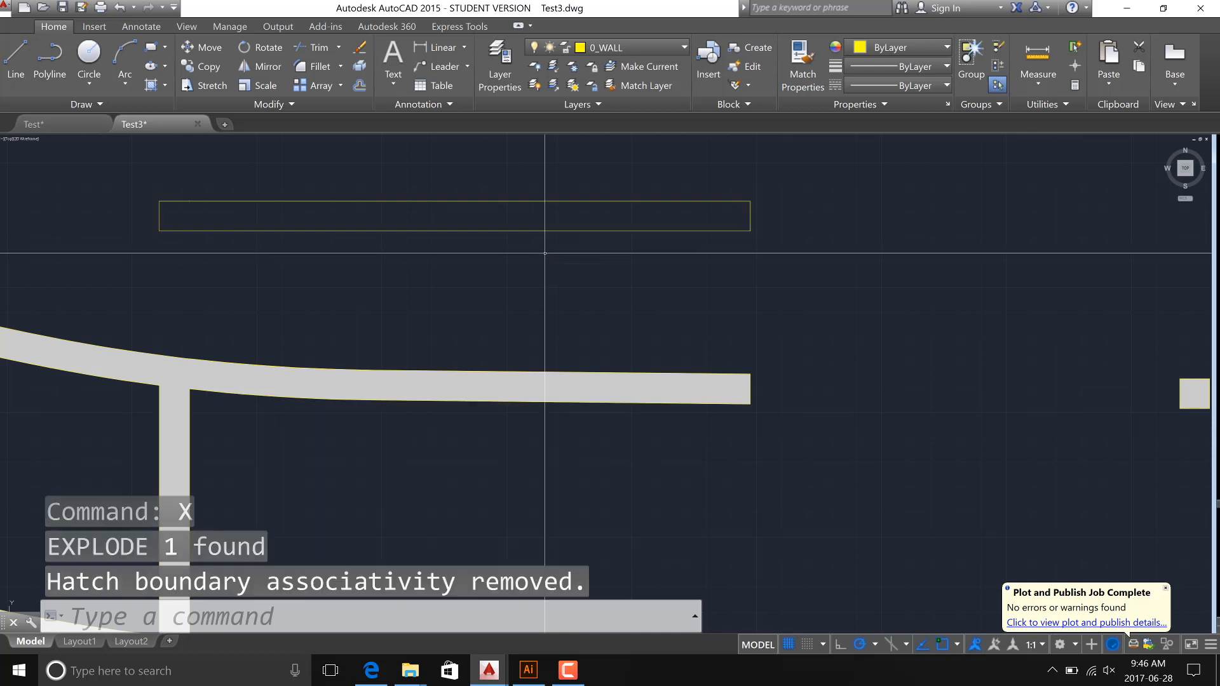
key(Escape)
key(Escape)
key(Escape)
scroll(687, 220, up, 4)
scroll(687, 220, down, 6)
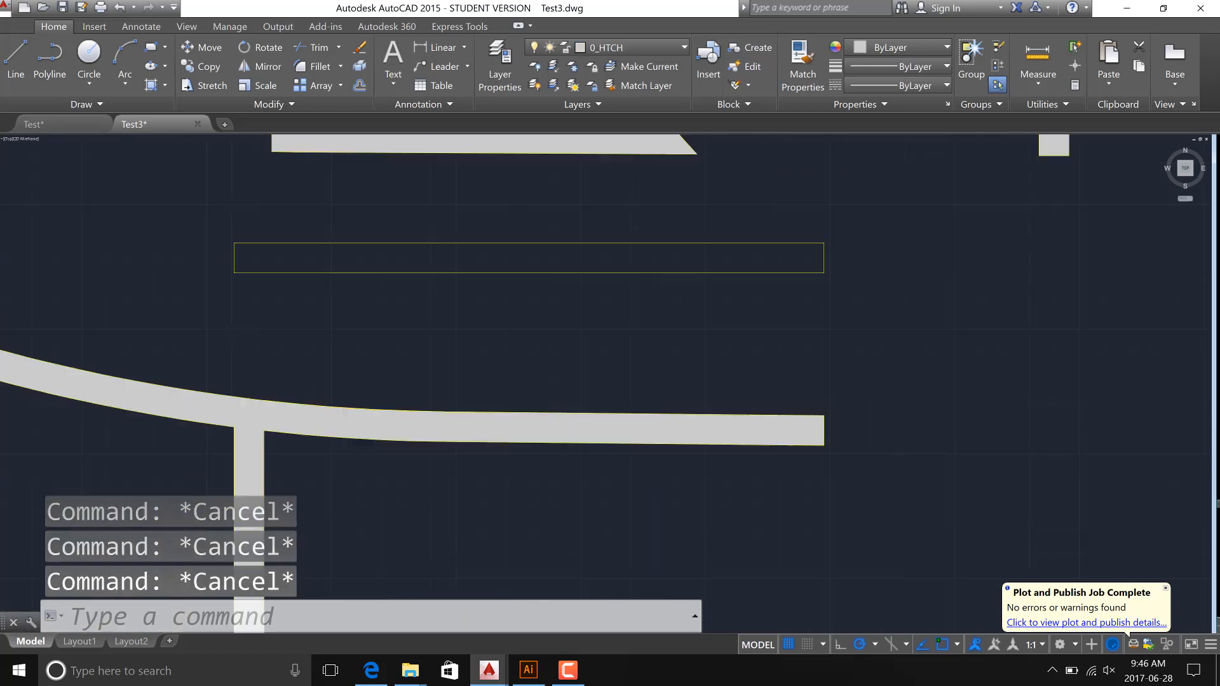
Convert the exploded rectangular wall's lines to polylines with PEDIT Multiple and join them with a fuzz distance of 0'-0".
text(pe)
key(Return)
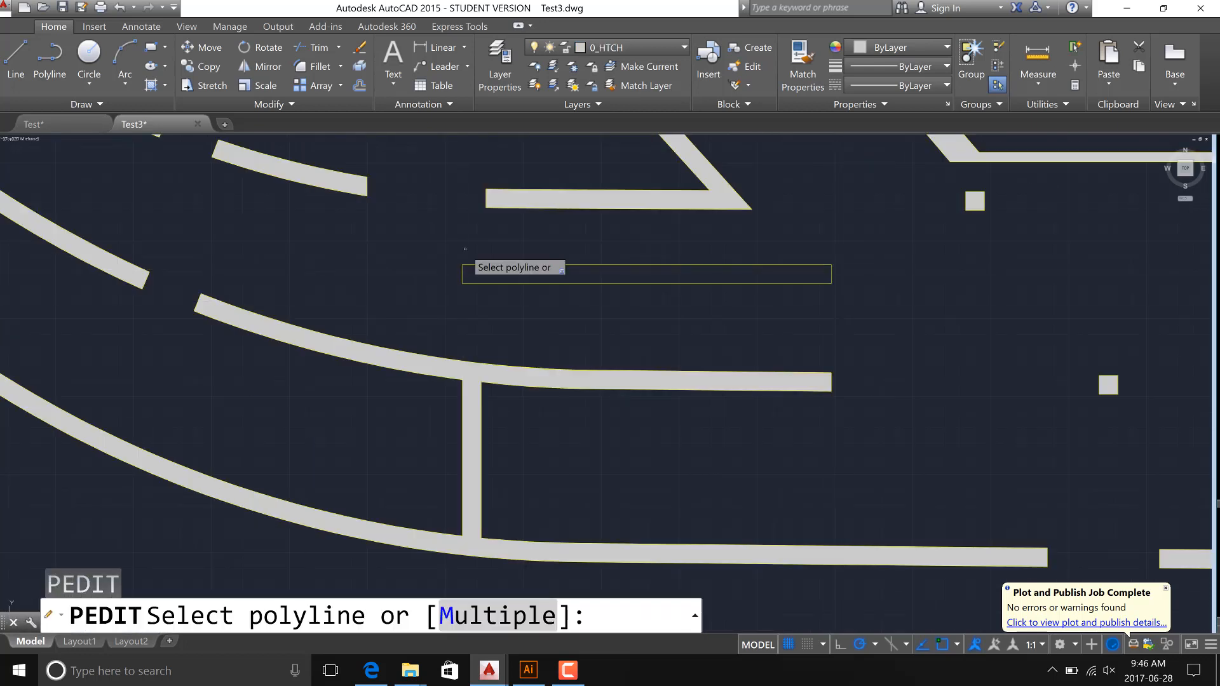
click(864, 322)
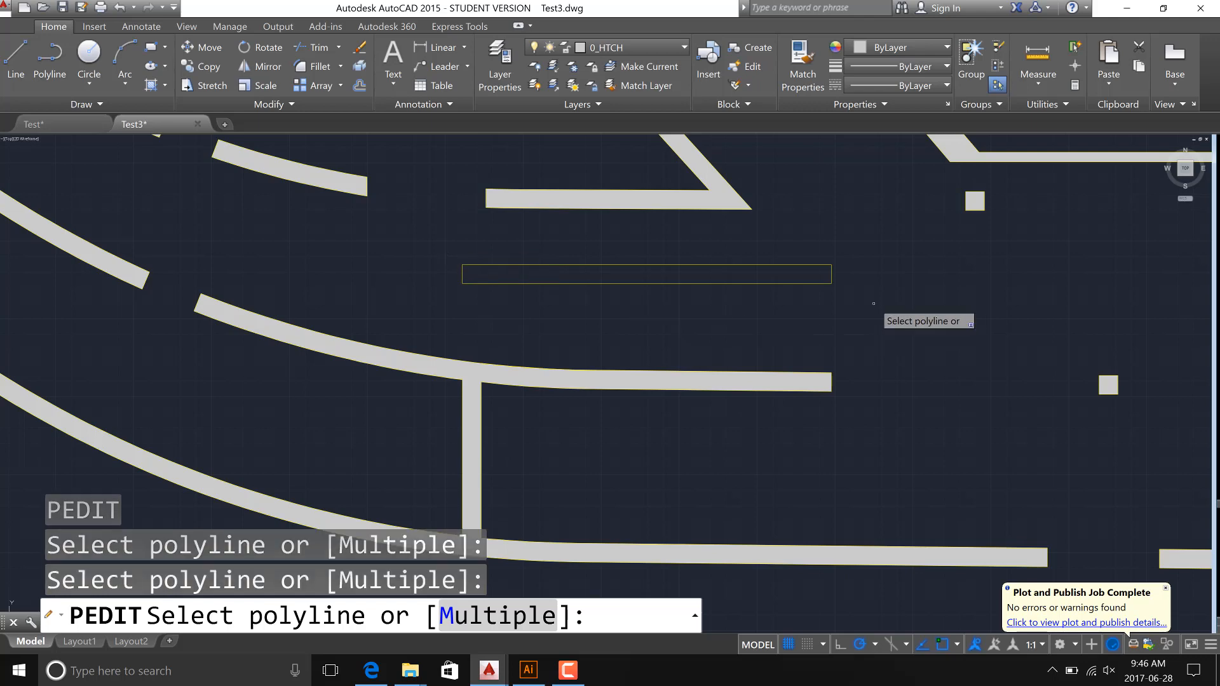
text(m)
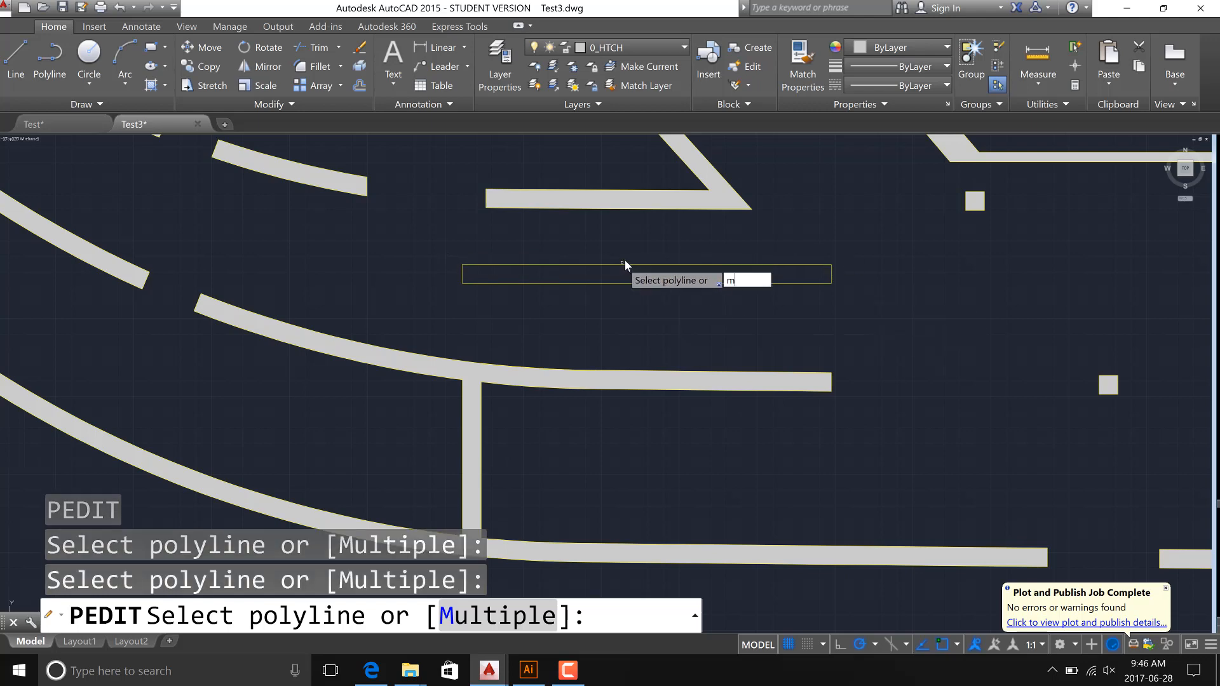
key(Return)
click(417, 243)
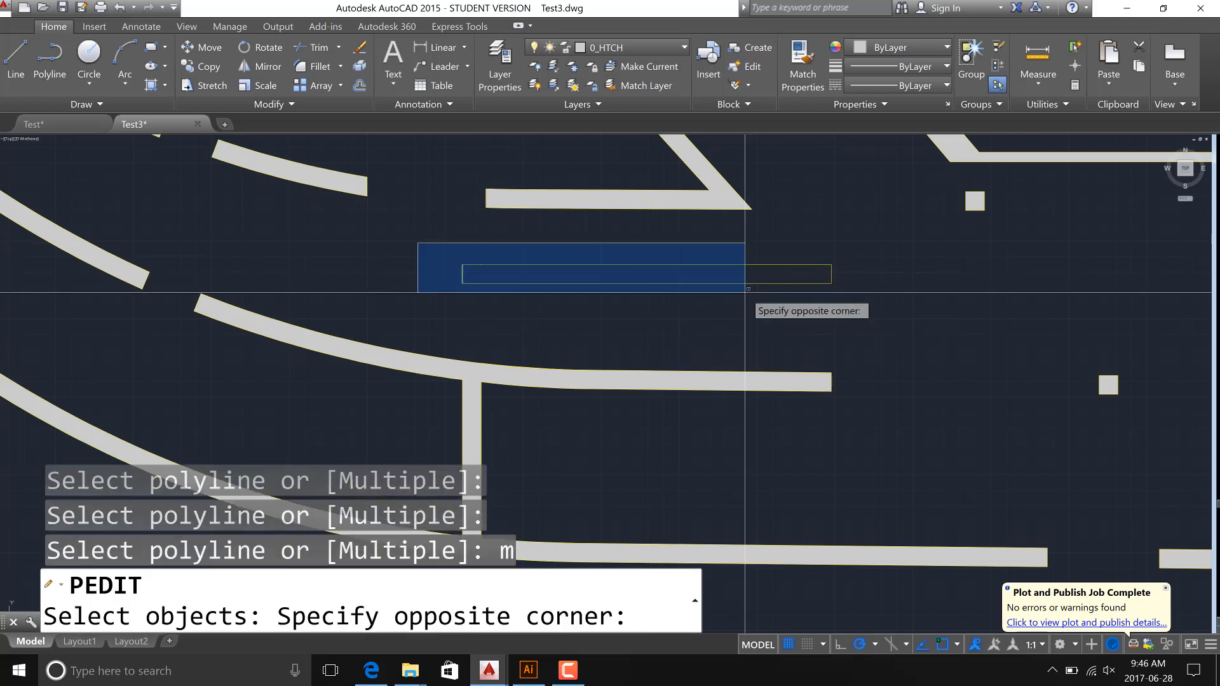
click(833, 289)
key(Return)
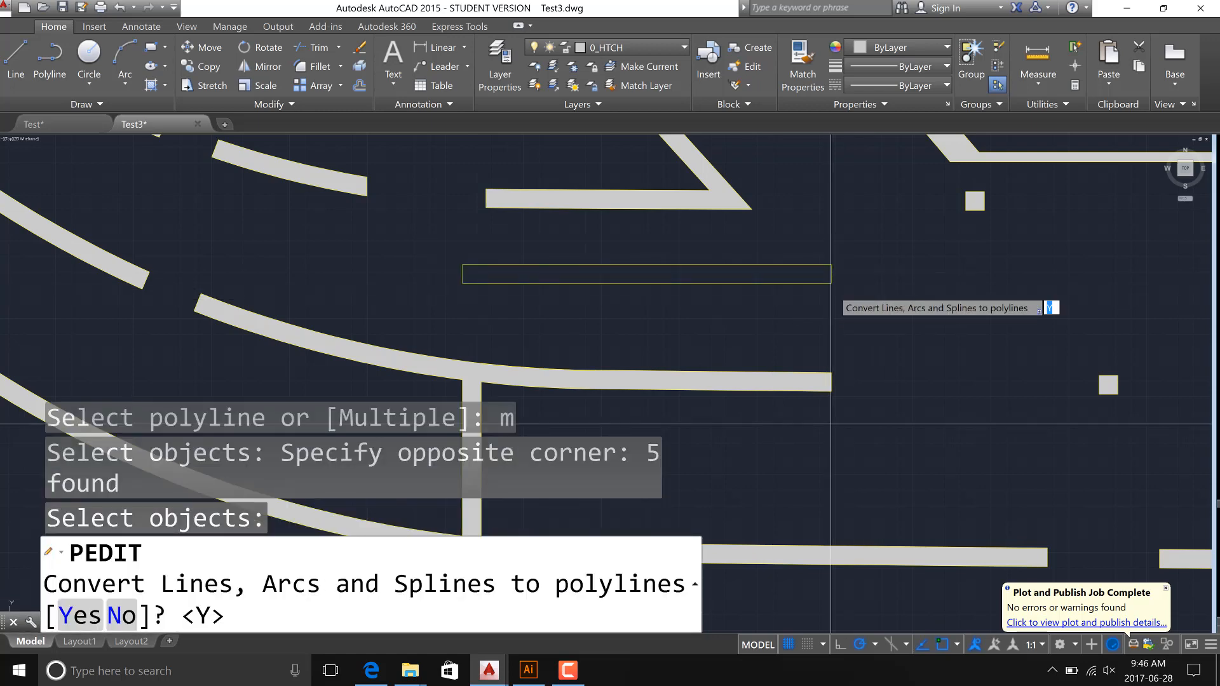
key(Return)
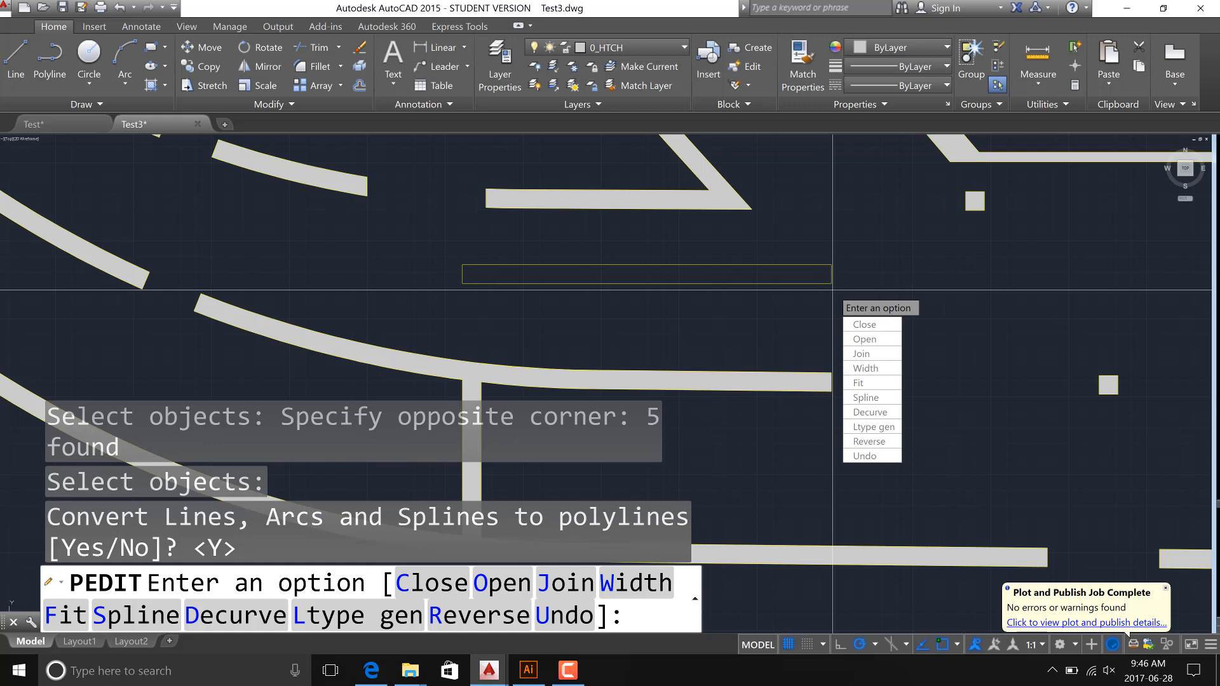
click(873, 354)
key(Return)
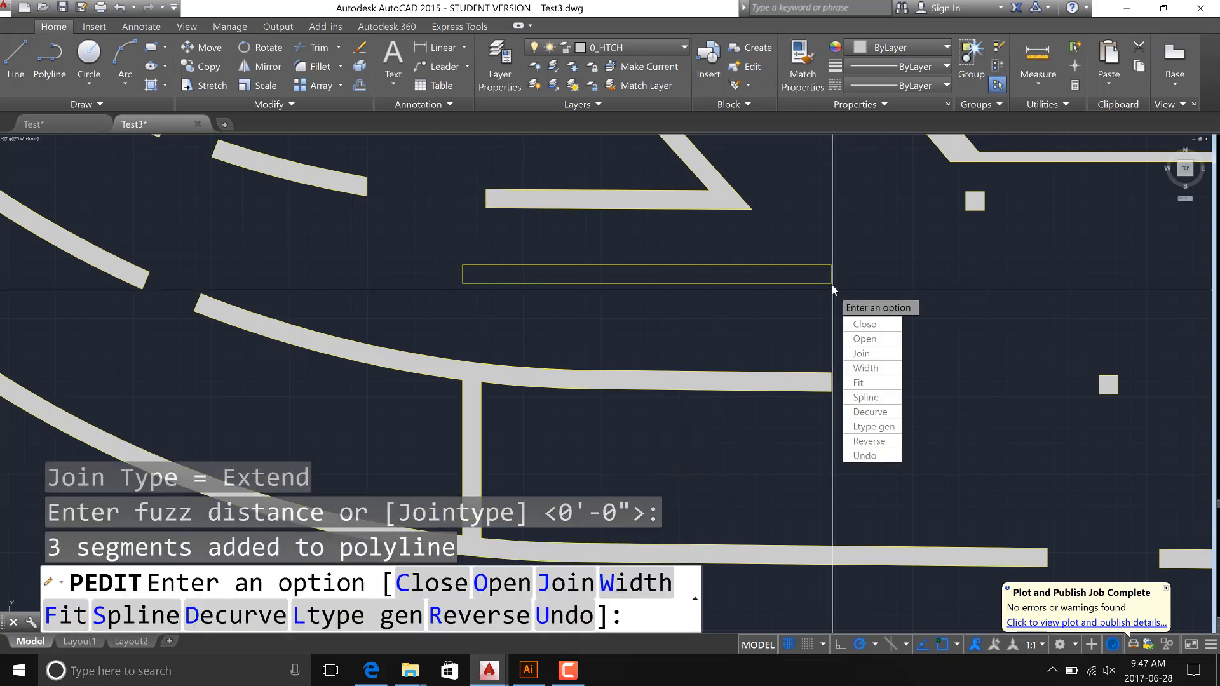
key(Return)
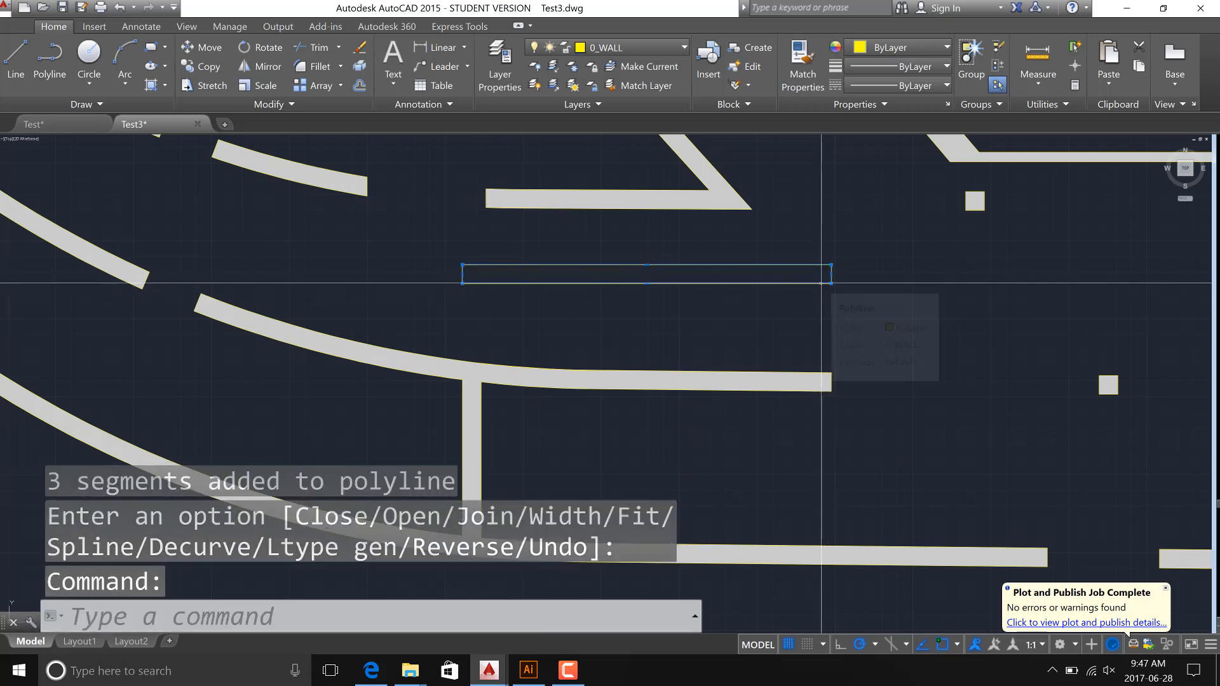
Try to fill the narrow rectangular wall with a solid hatch by selecting its joined outline.
click(822, 283)
text(h)
key(Return)
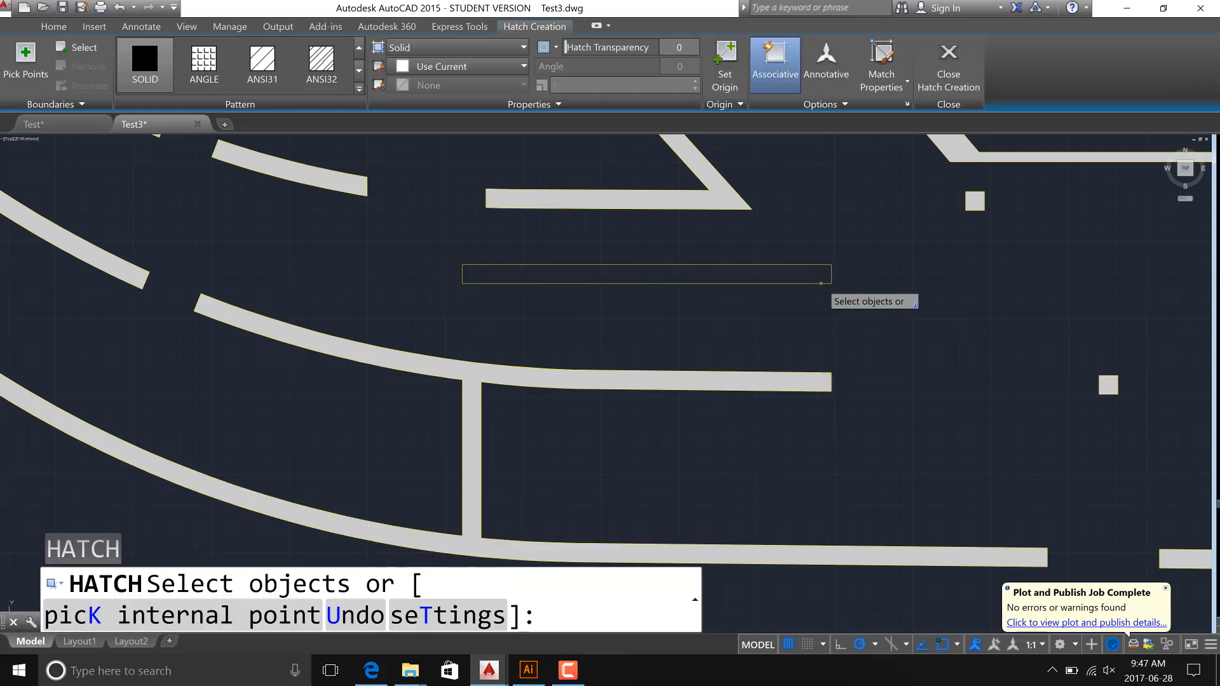
click(563, 282)
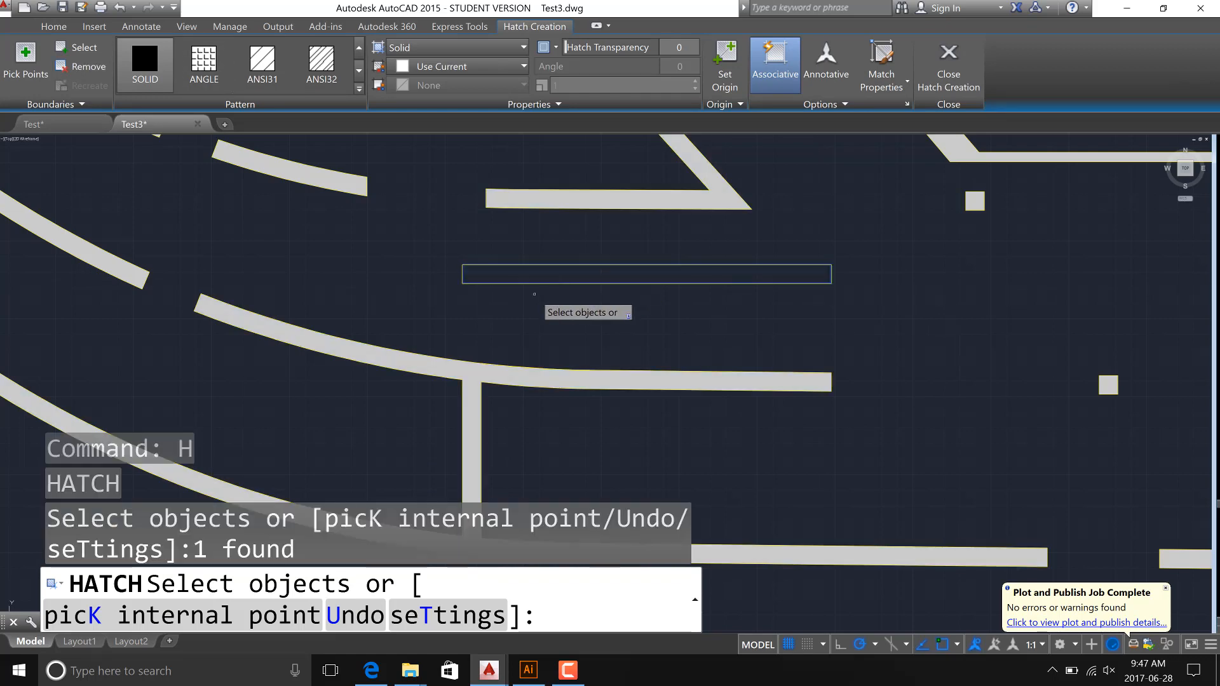
key(Return)
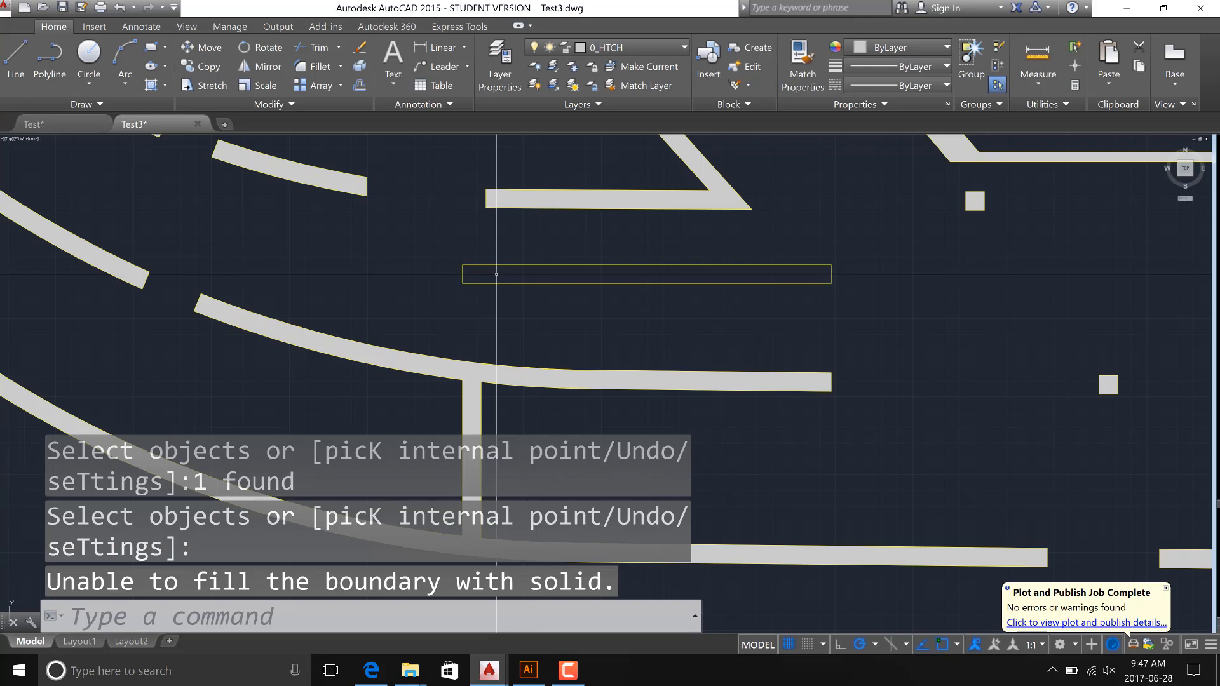
Fill the narrow rectangular wall with the solid hatch by picking an internal point, and save the drawing.
key(Return)
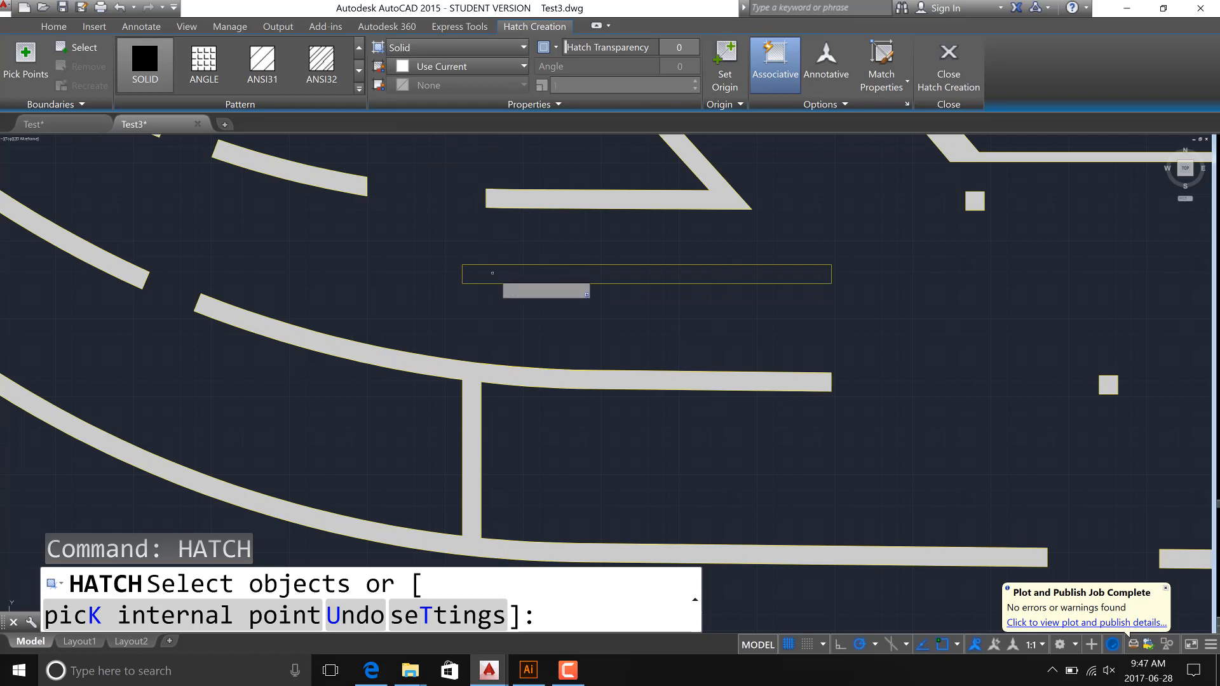
click(176, 617)
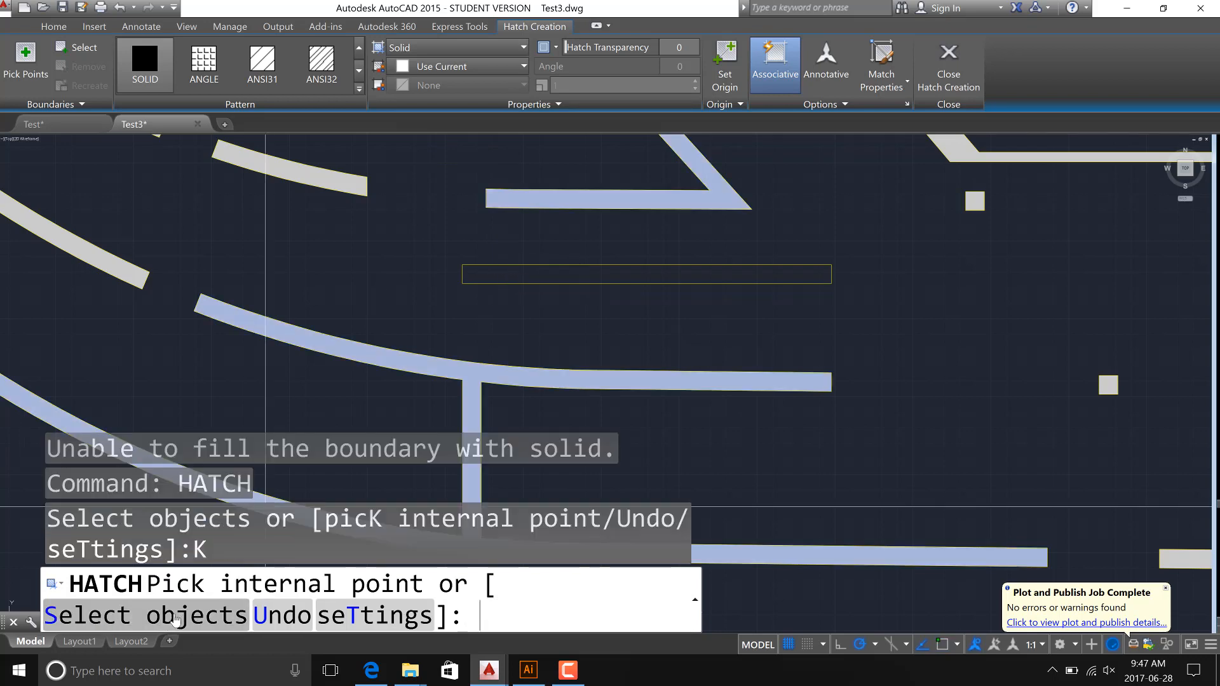
click(570, 274)
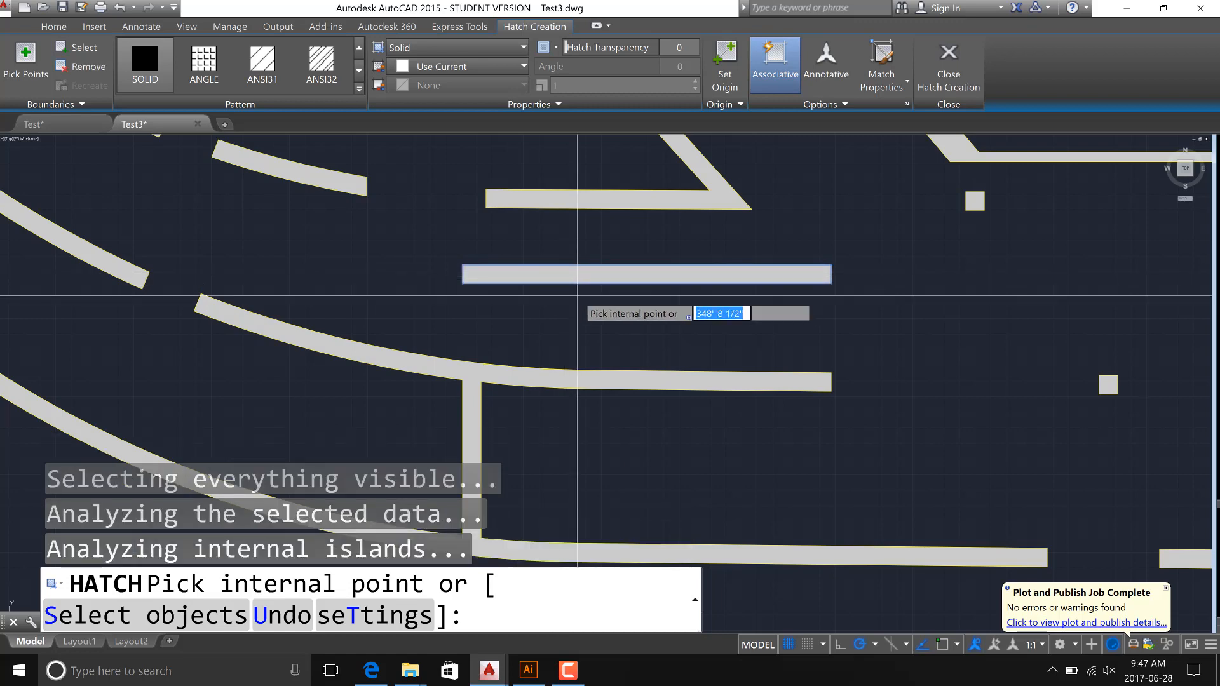
scroll(577, 296, down, 5)
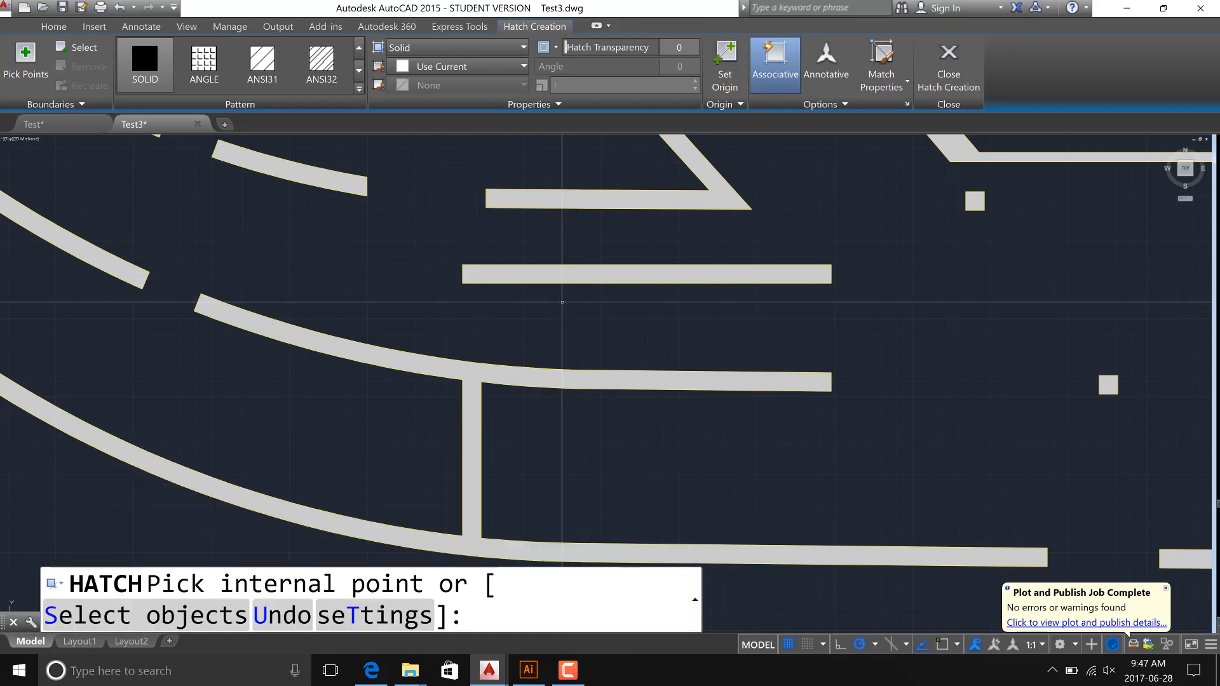
key(Escape)
scroll(623, 334, down, 3)
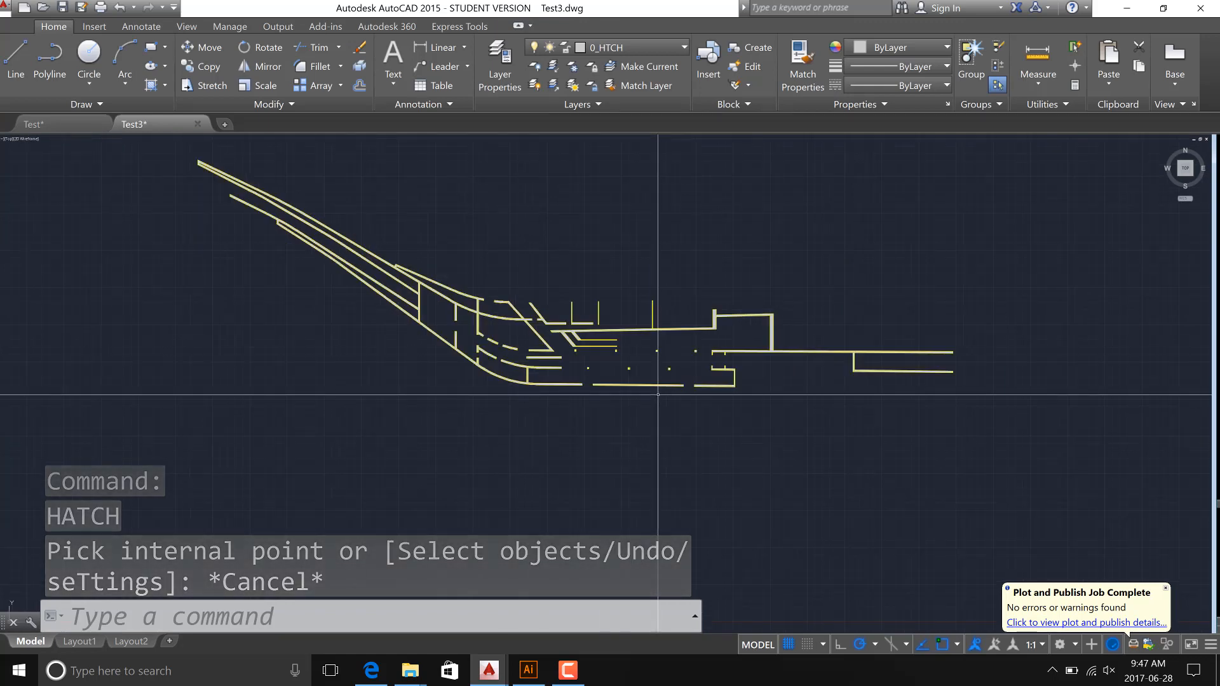
key(ctrl+s)
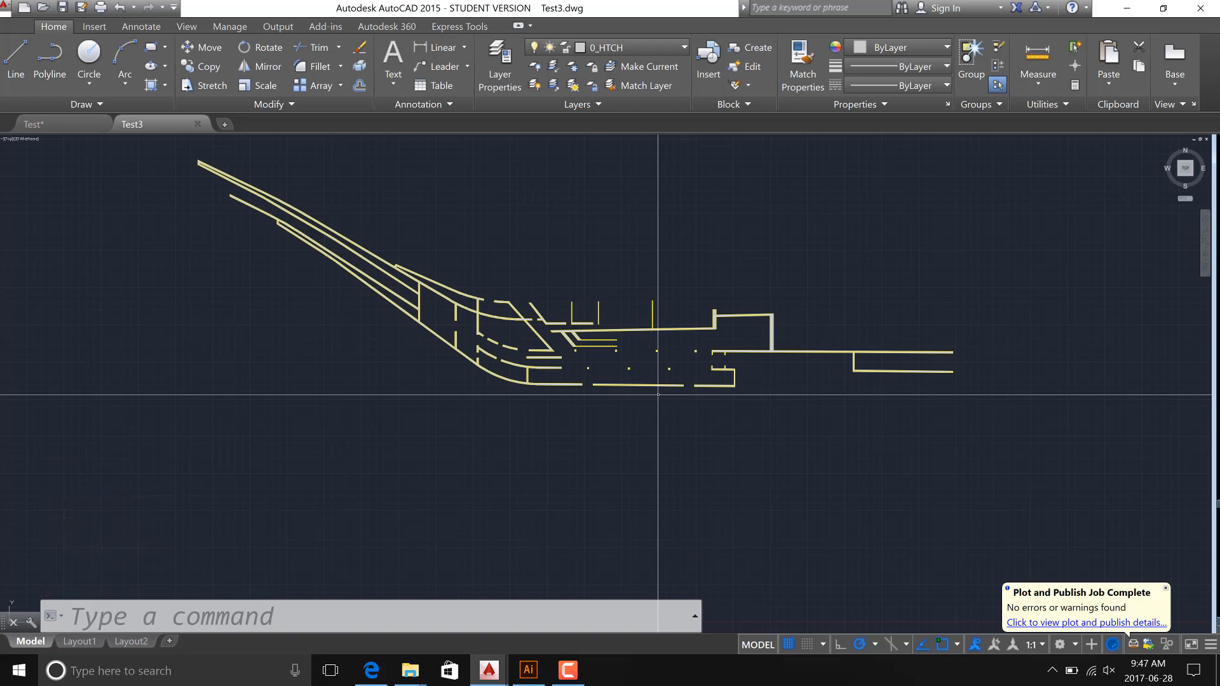
Turn on the Defpoints layer and make it the current layer.
click(680, 47)
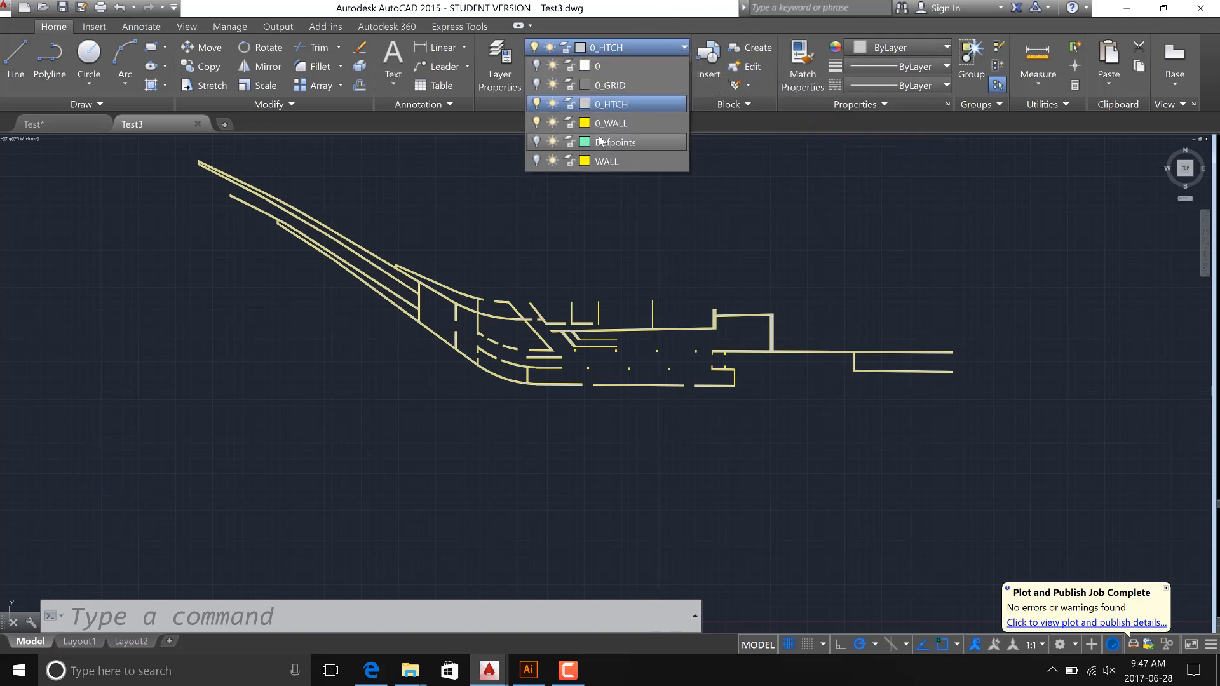
click(536, 142)
click(603, 143)
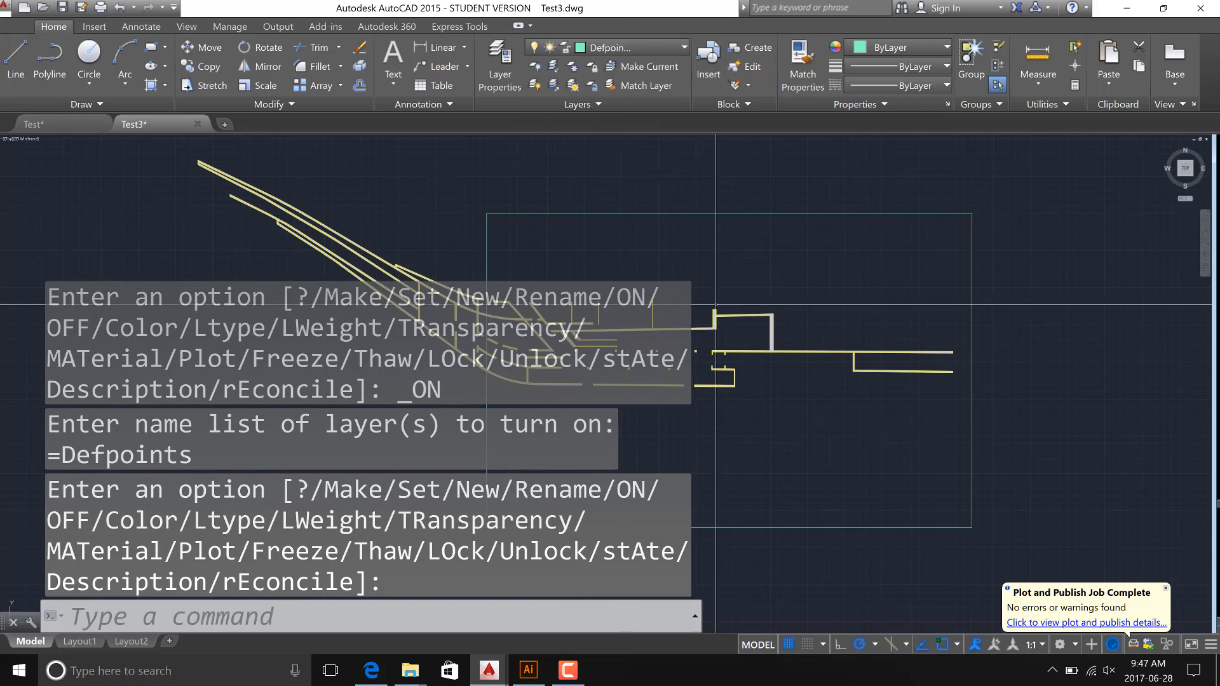
key(Escape)
scroll(818, 287, down, 2)
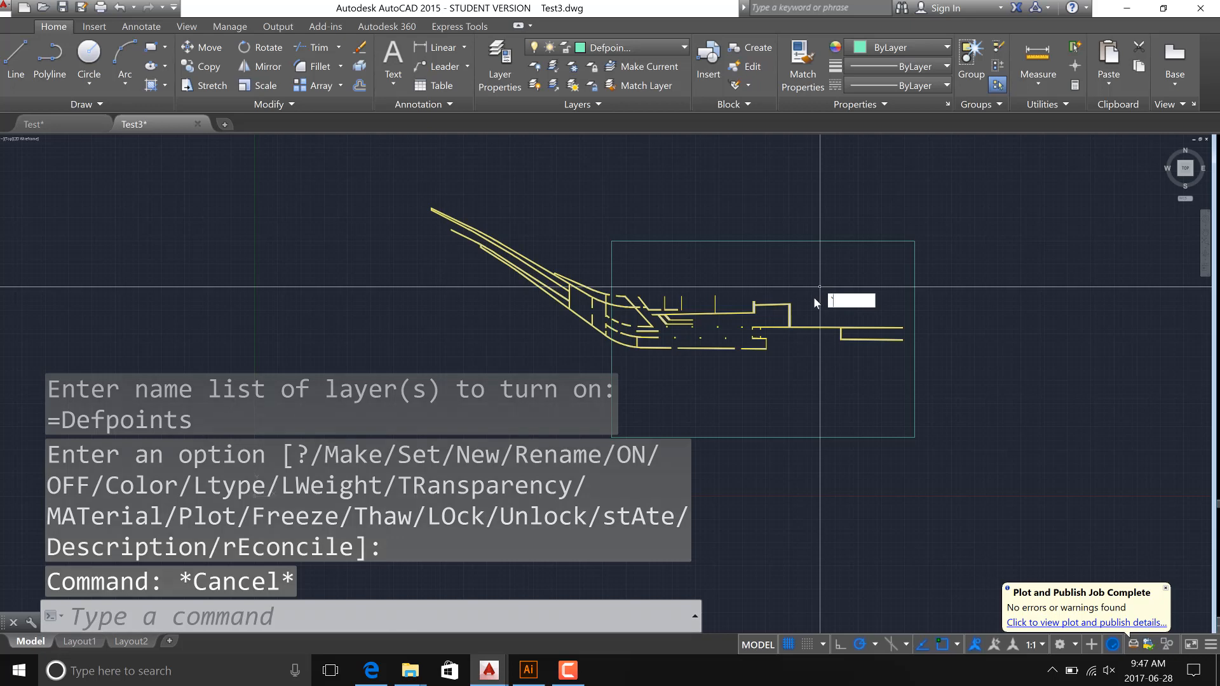
key(Escape)
key(Escape)
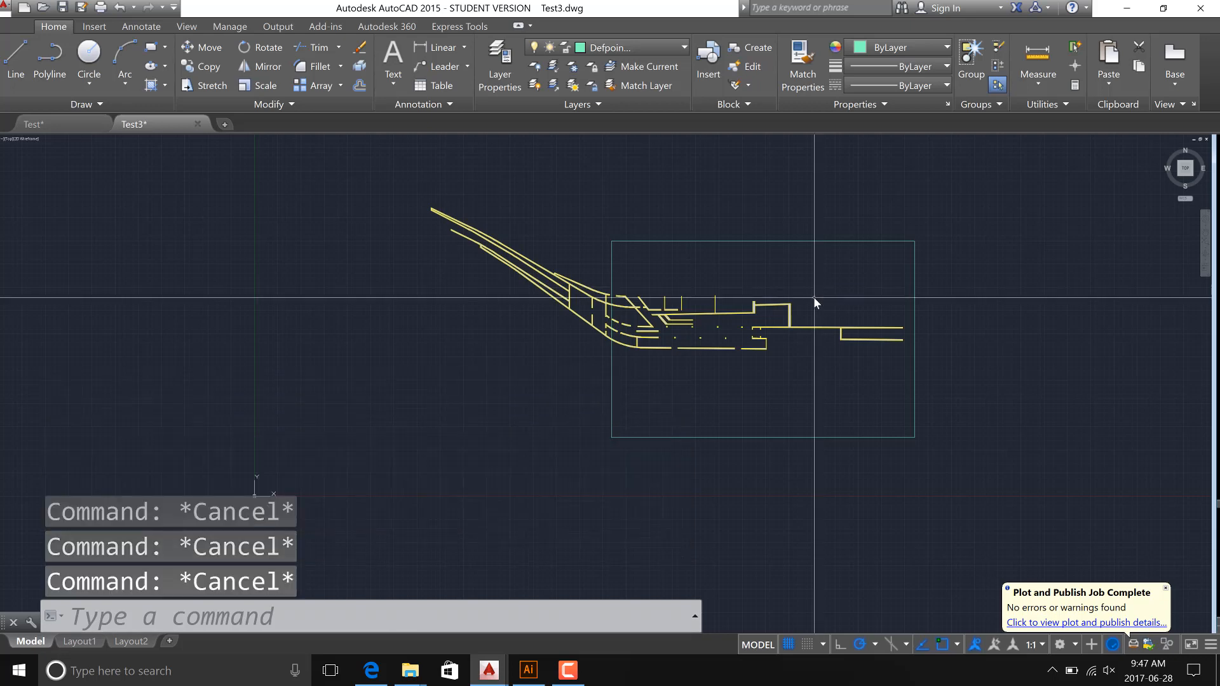
Start plotting the model with the page setup of the previous plot.
key(ctrl+p)
click(459, 164)
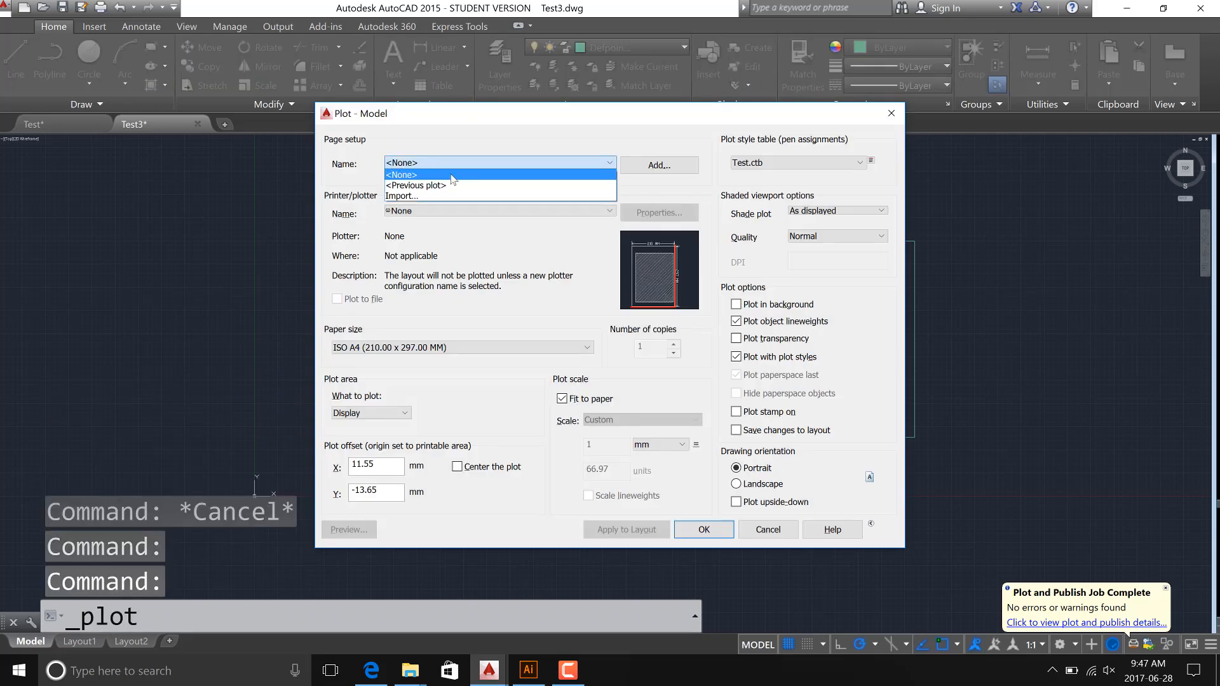
click(445, 181)
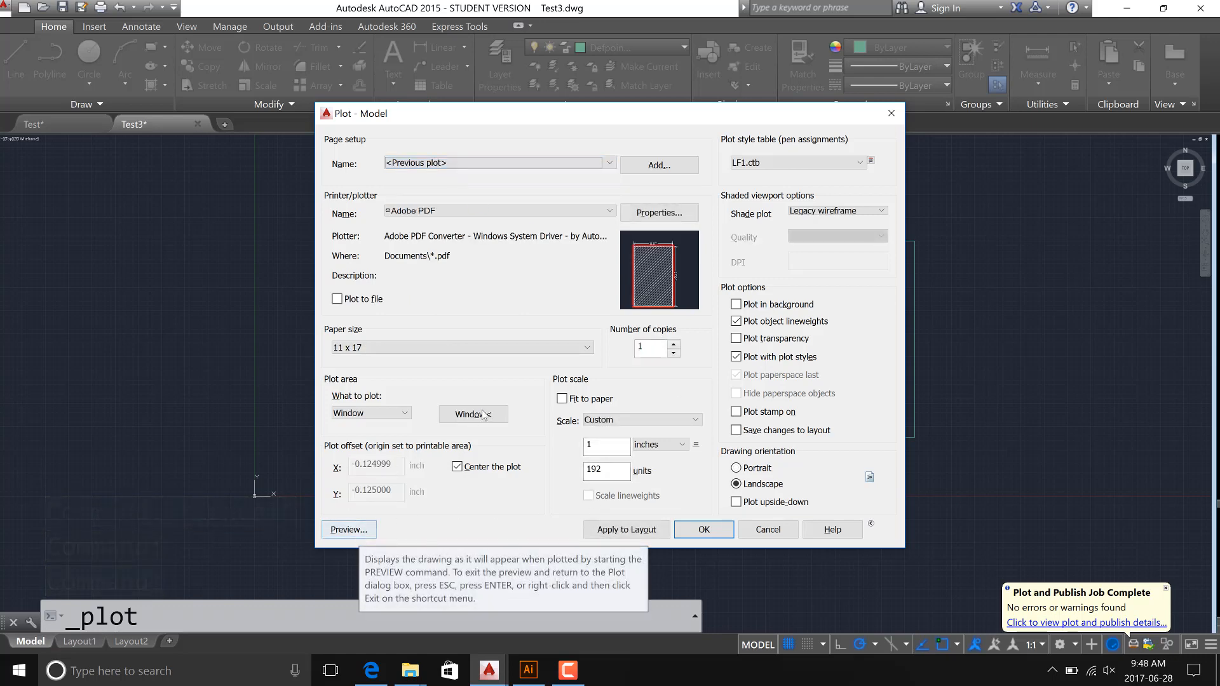
click(459, 417)
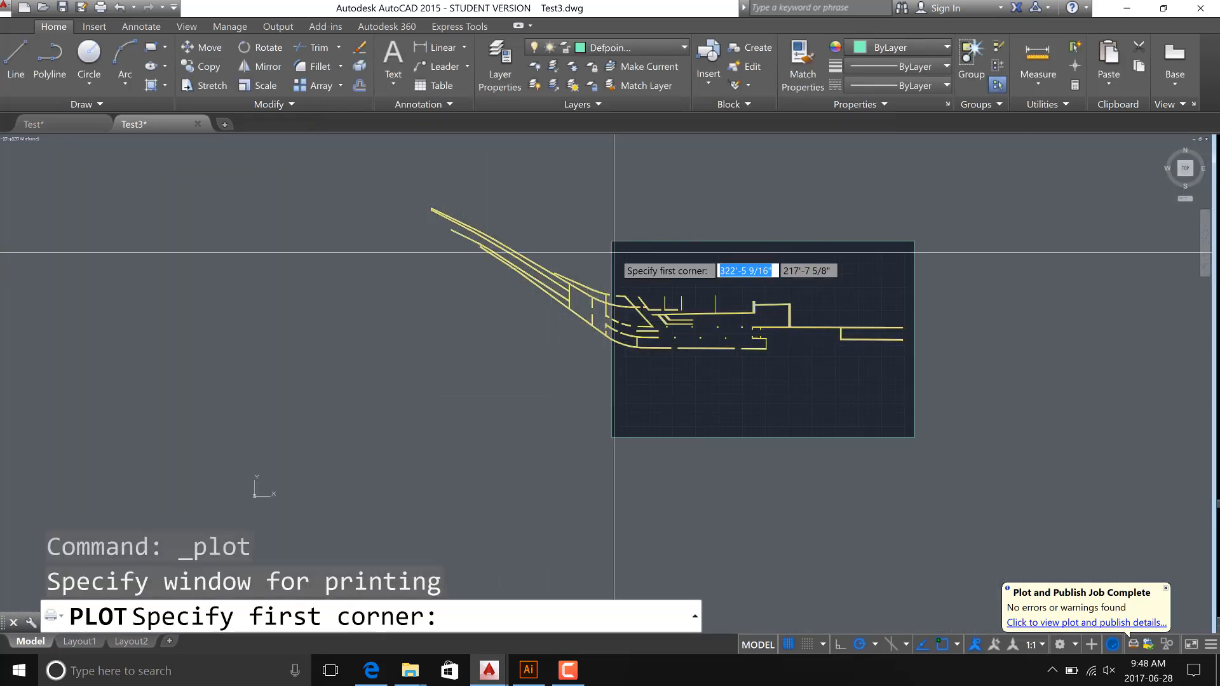
scroll(615, 248, up, 6)
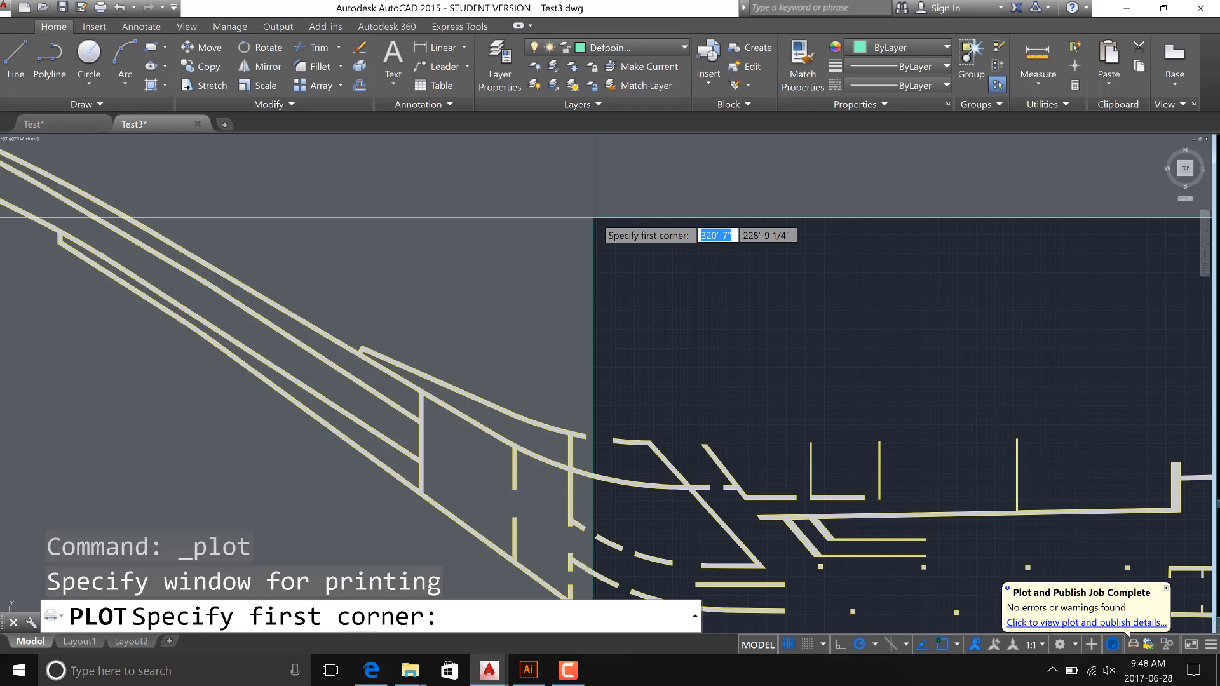
key(XF86AudioMute)
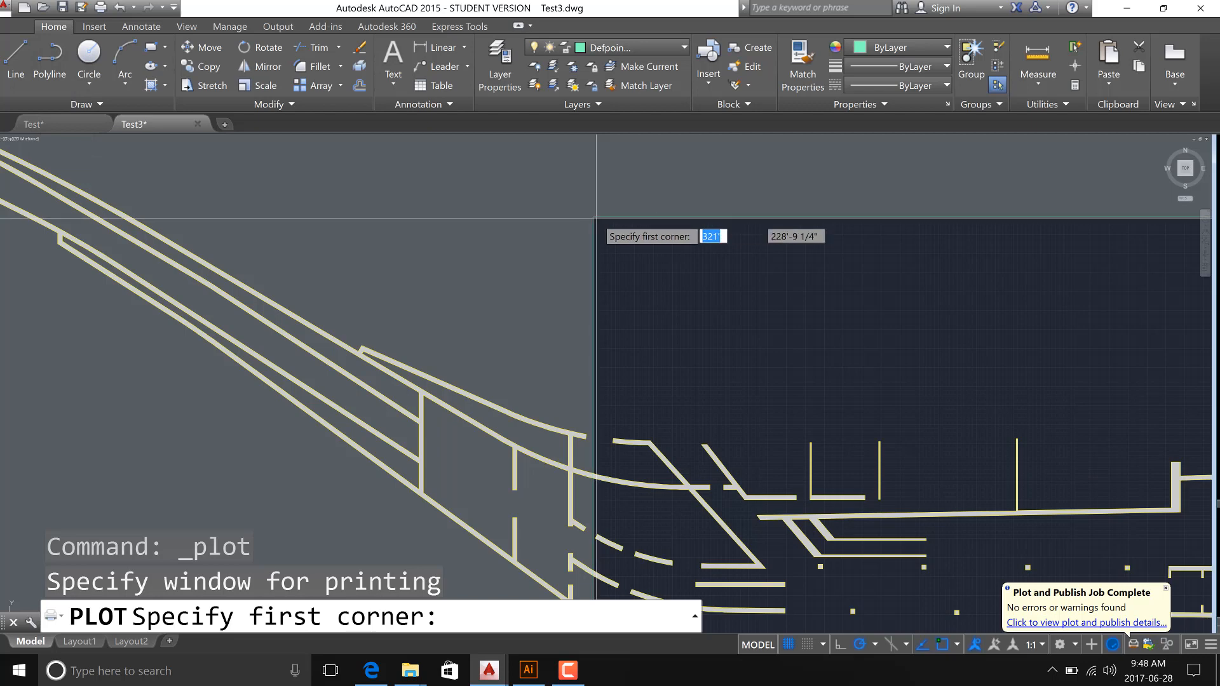
key(XF86AudioRaiseVolume)
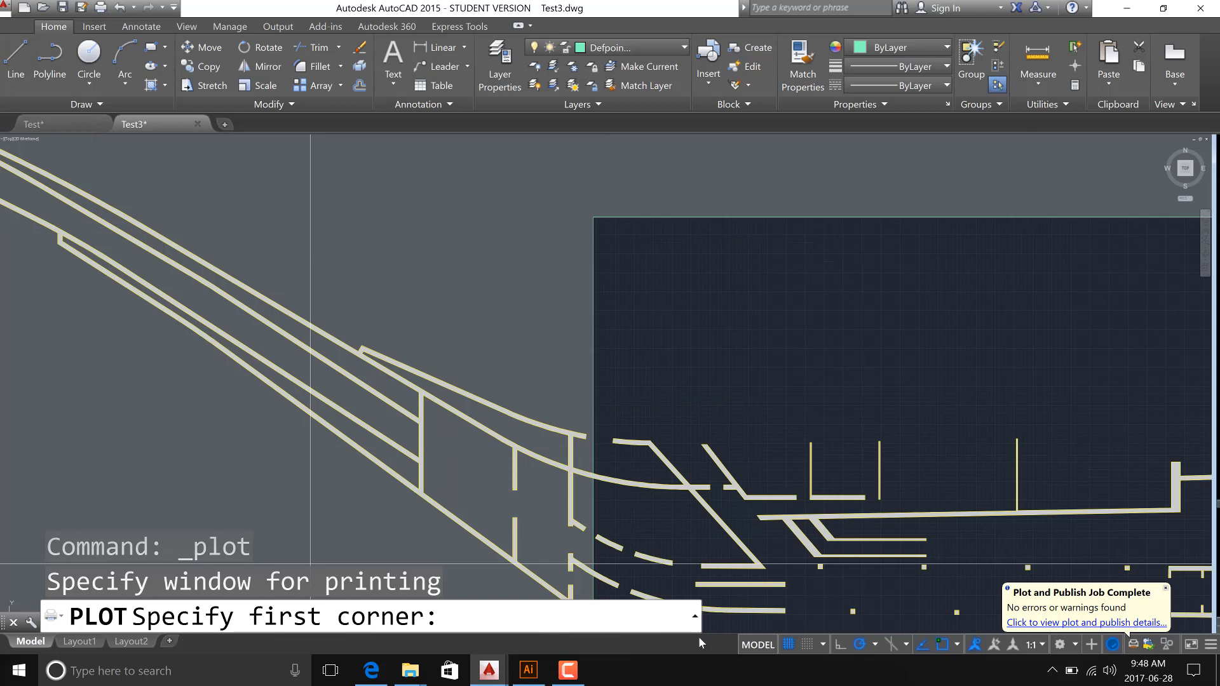
click(956, 644)
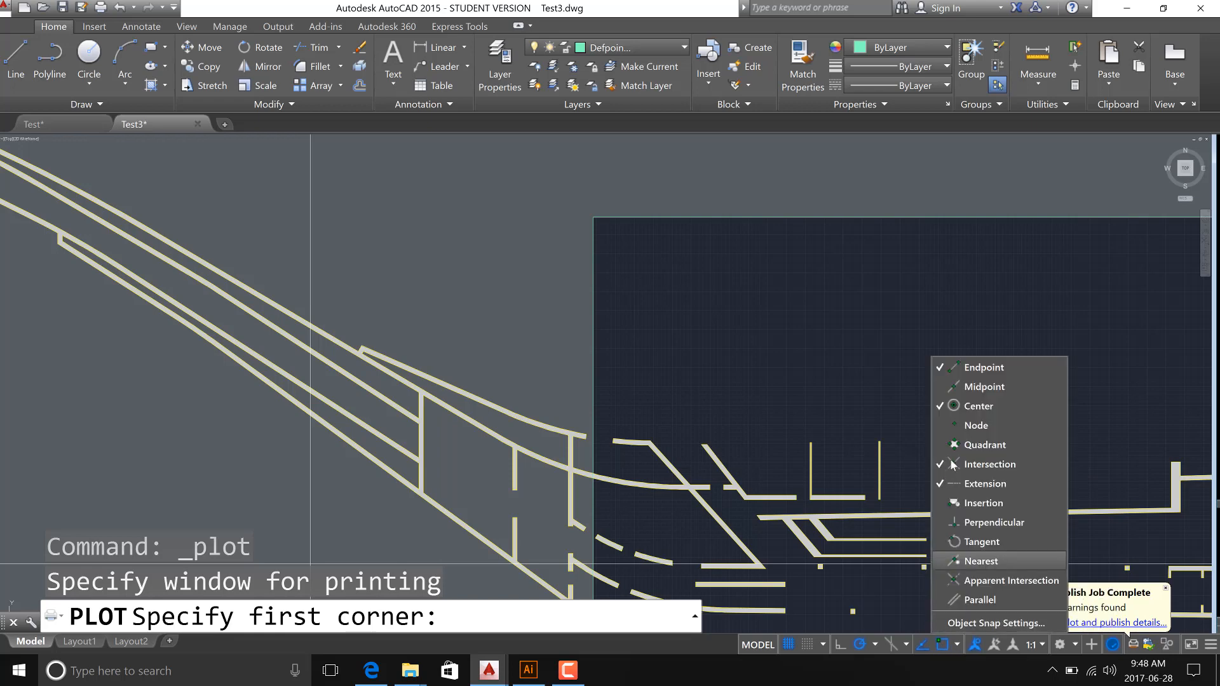
click(663, 326)
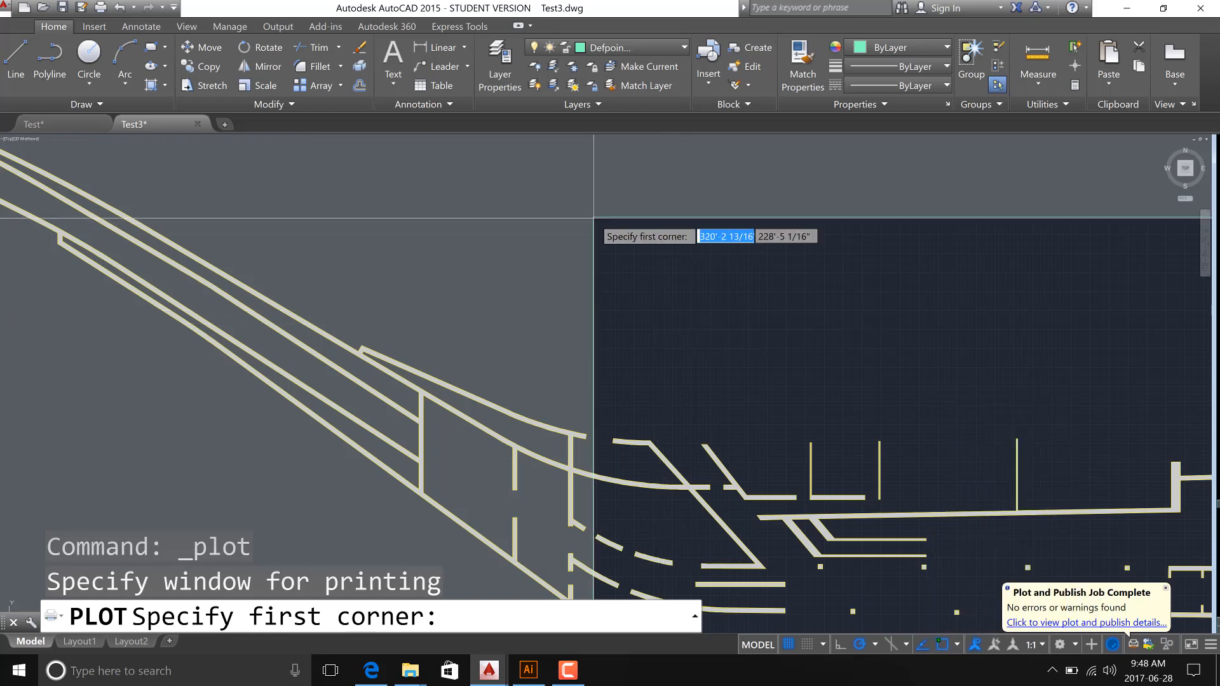
scroll(594, 218, down, 4)
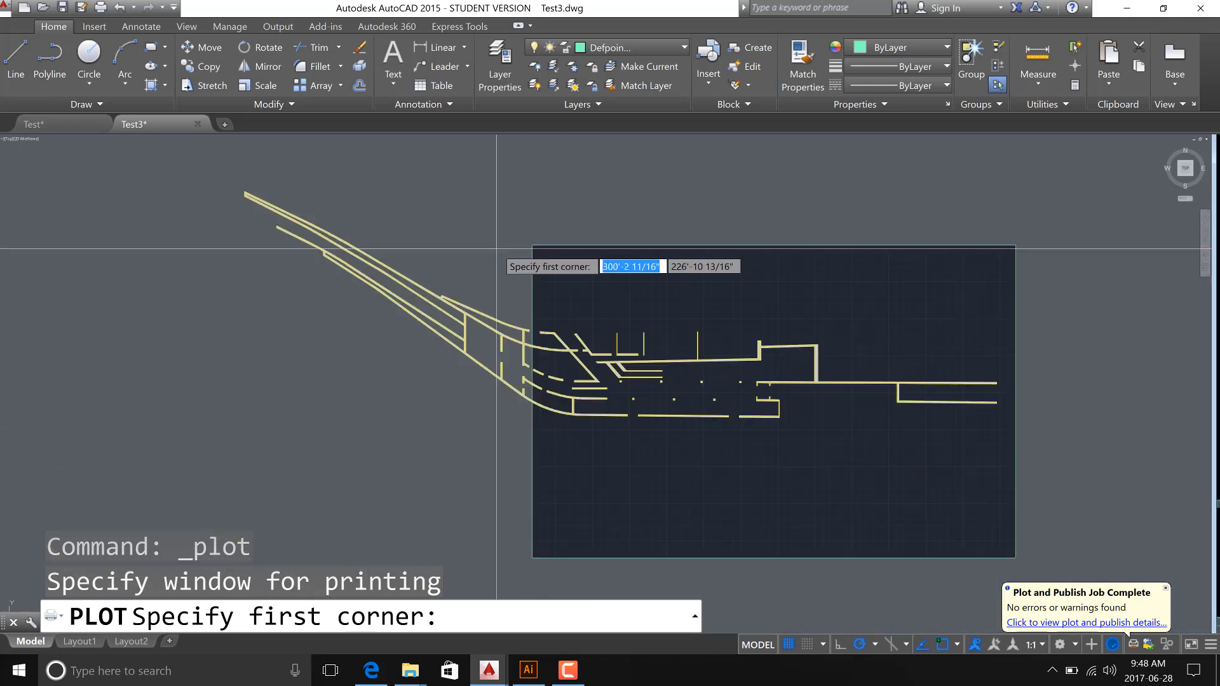
scroll(564, 254, up, 4)
scroll(480, 232, down, 3)
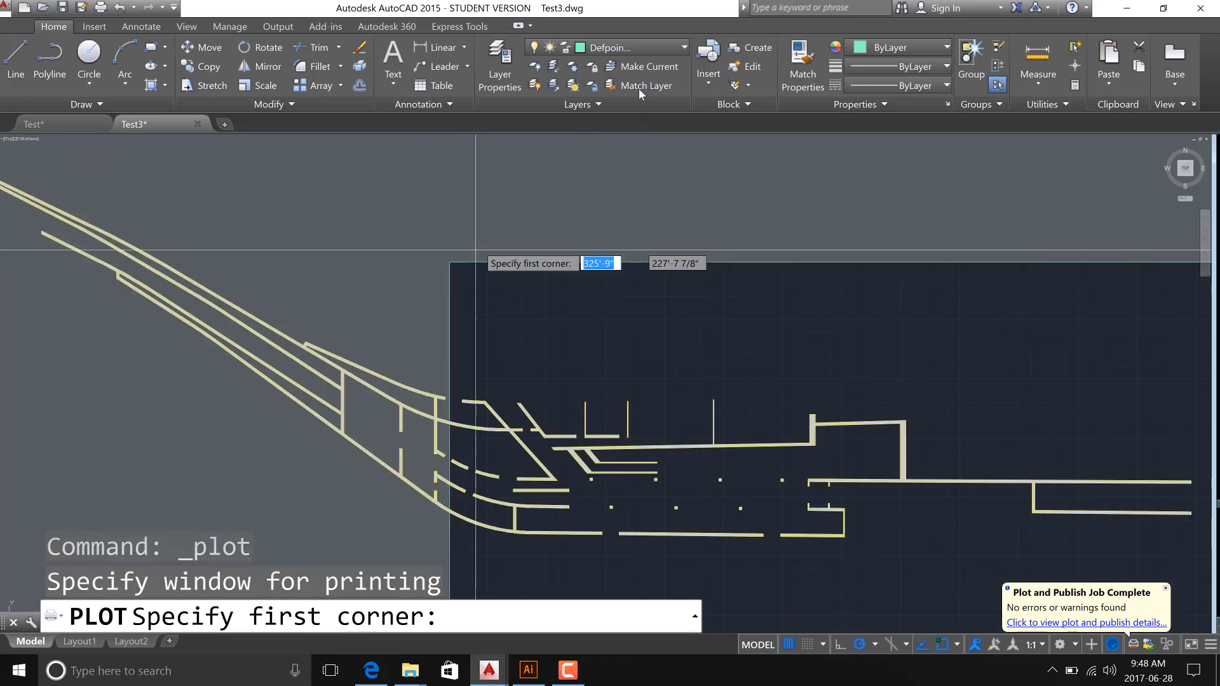
scroll(736, 312, down, 6)
scroll(848, 432, up, 4)
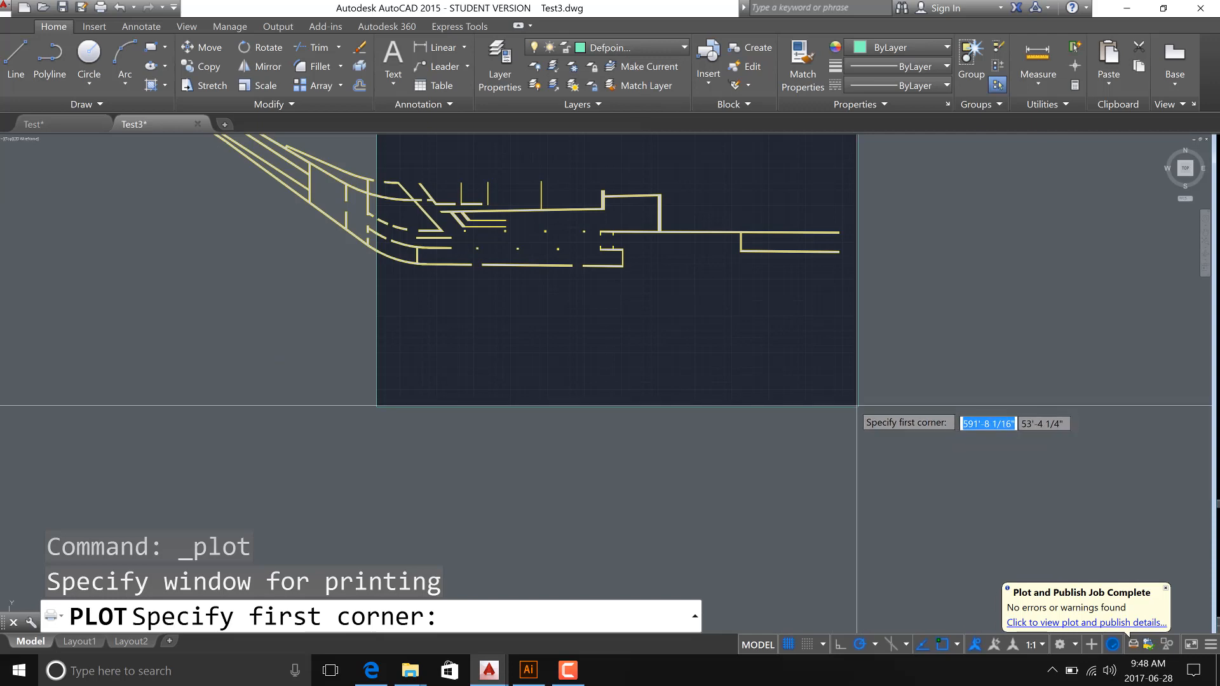
right_click(854, 405)
right_click(776, 376)
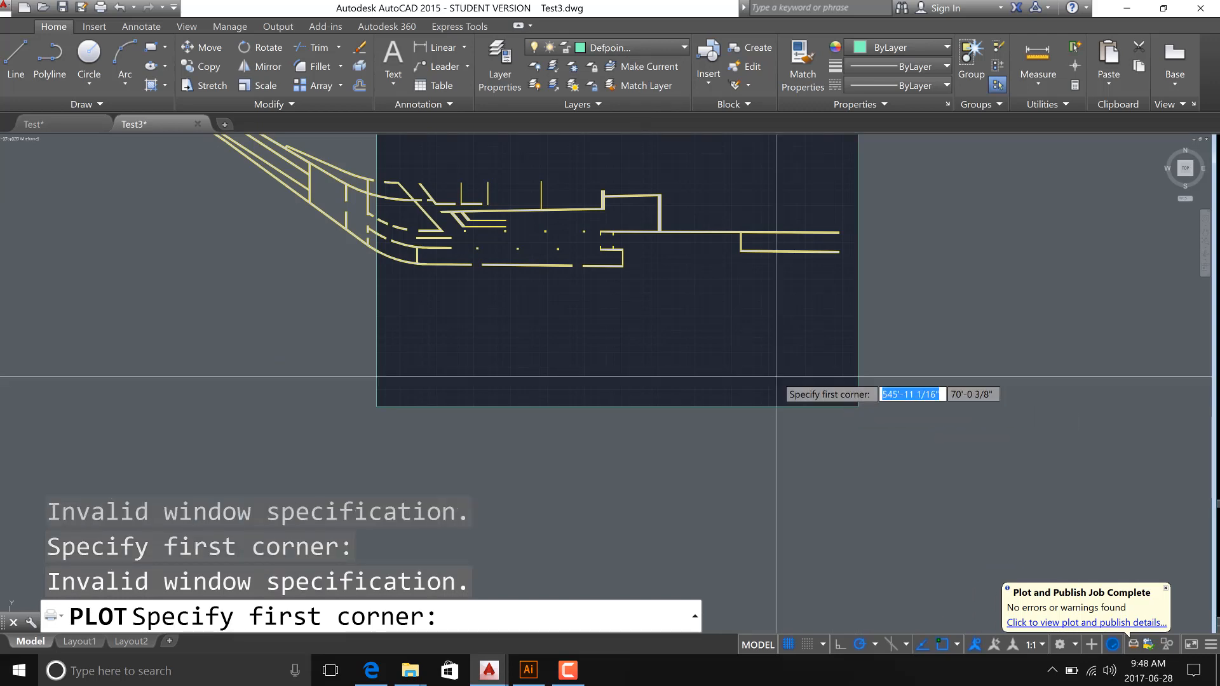
key(Escape)
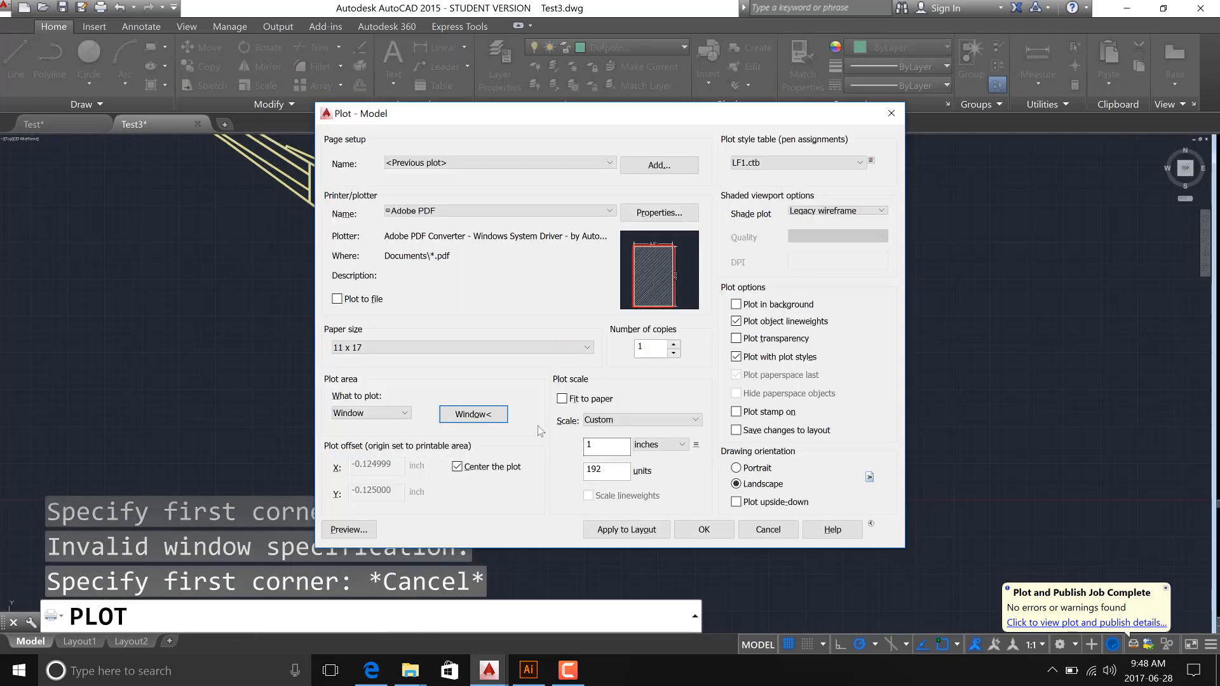
Preview the plot and examine the filled walls and columns up close.
click(349, 529)
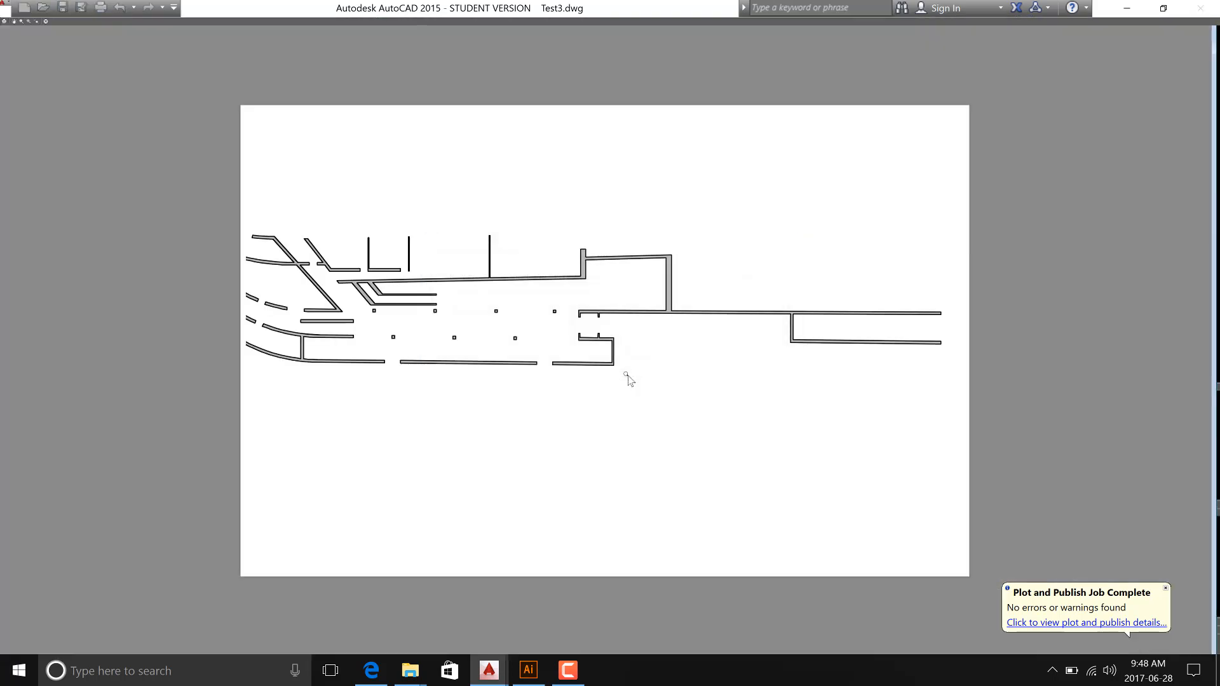
scroll(593, 342, up, 3)
scroll(571, 337, up, 1)
scroll(559, 335, down, 1)
right_click(546, 334)
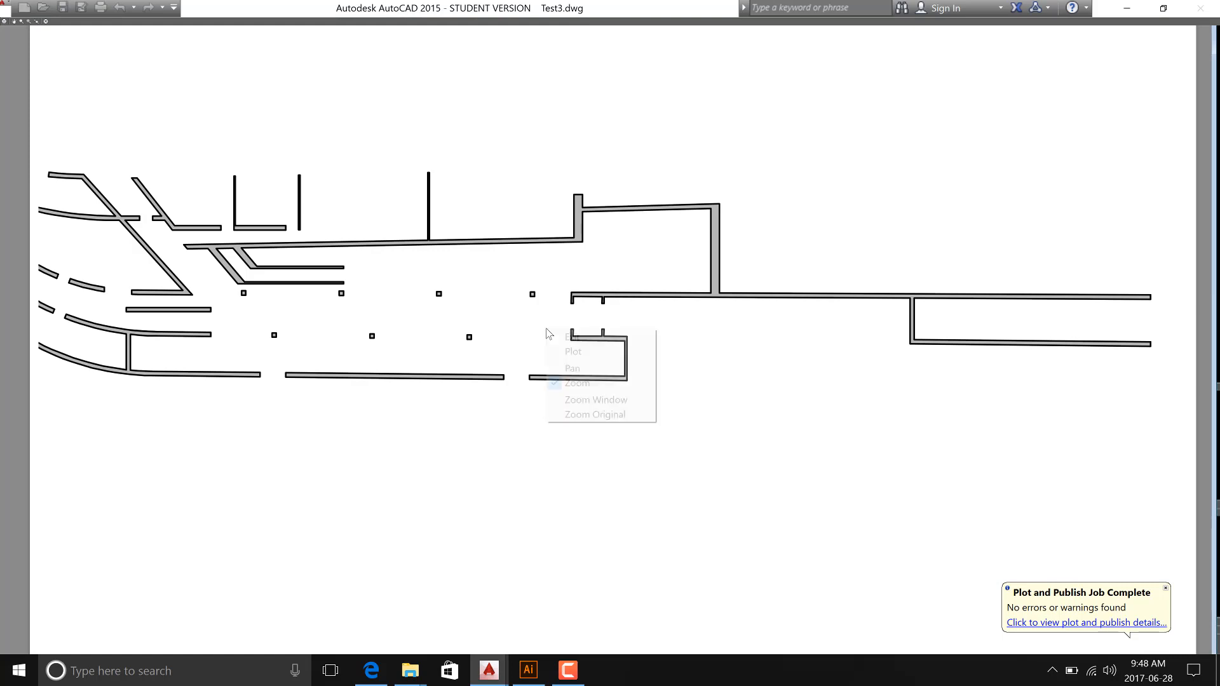
Try to plot from the preview to PDF, replacing the existing LF-1 Plan file in the ACADtoILL folder.
click(578, 351)
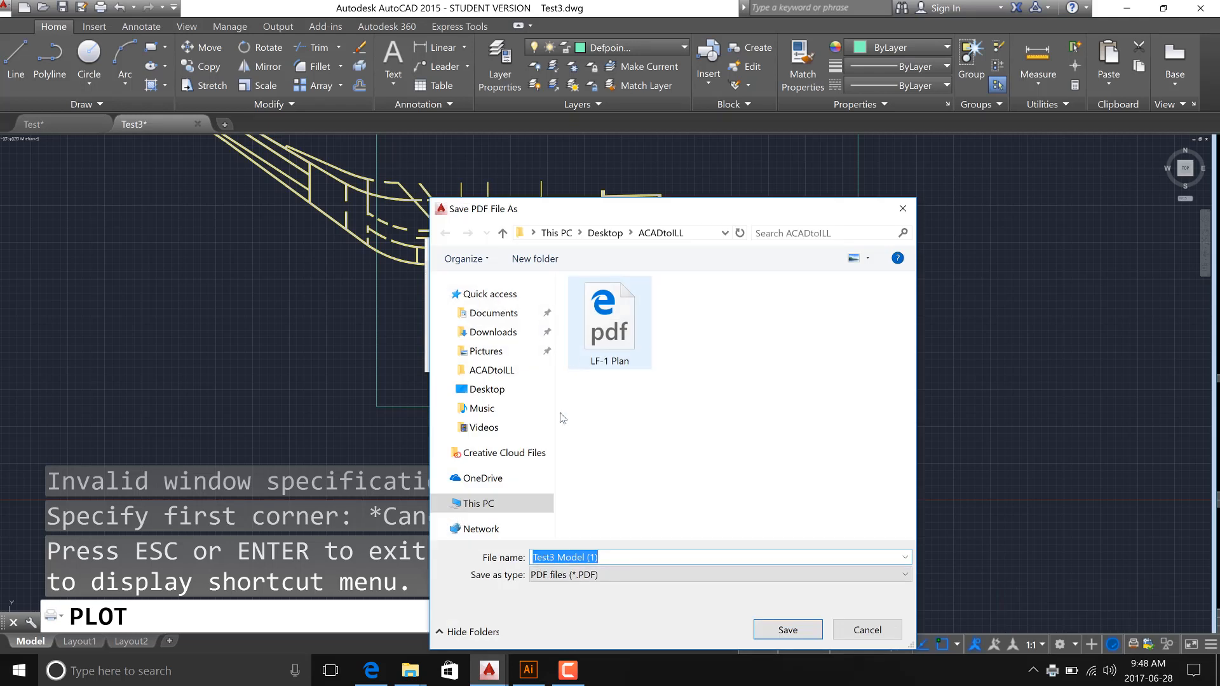
click(592, 322)
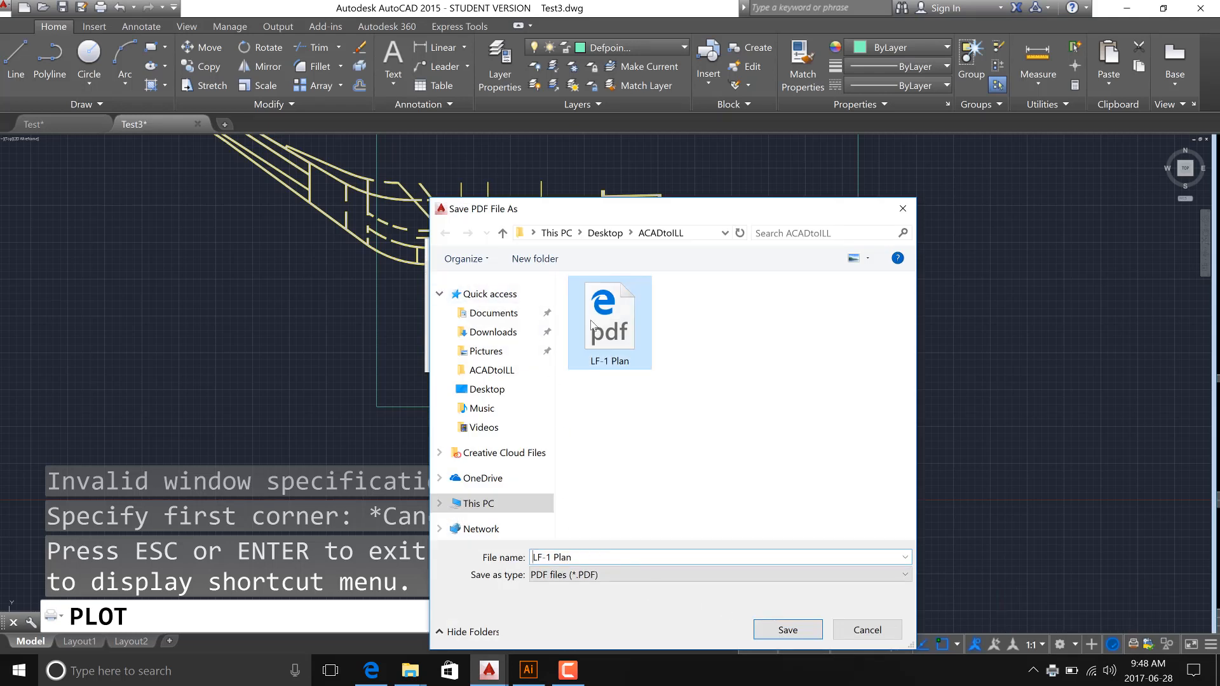
click(781, 631)
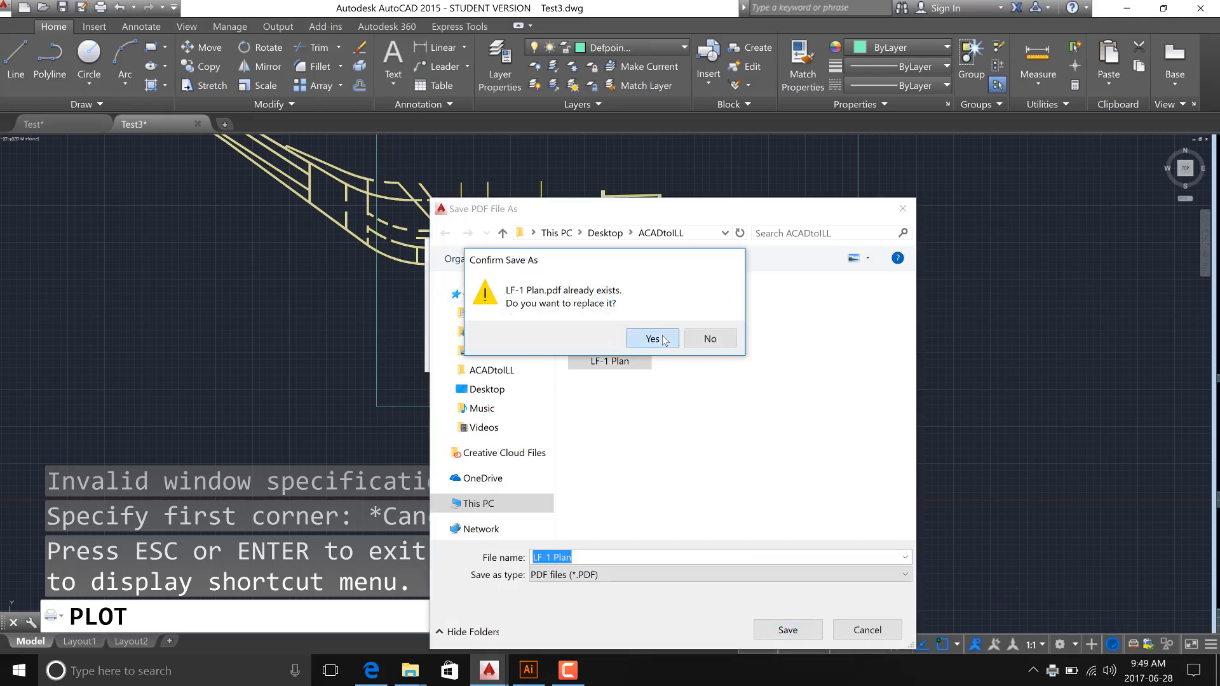
click(662, 339)
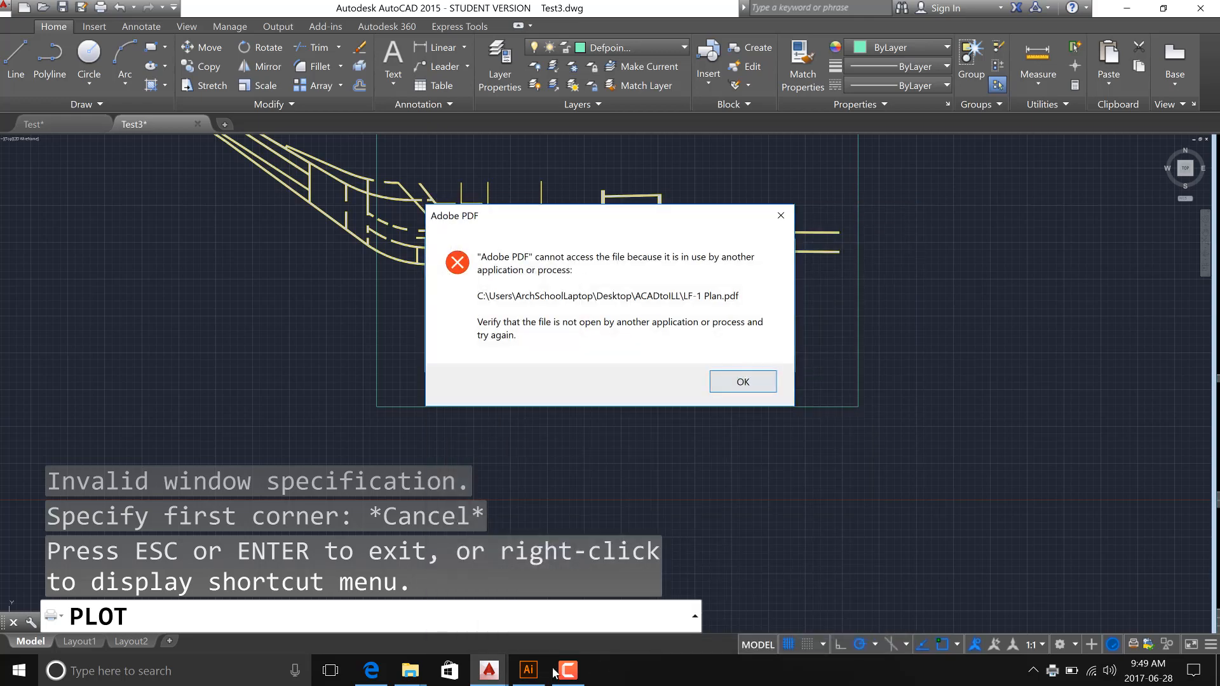
Close the open LF-1 Plan PDF in the browser and save the plot over the existing LF-1 Plan file in the ACADtoILL folder.
click(371, 670)
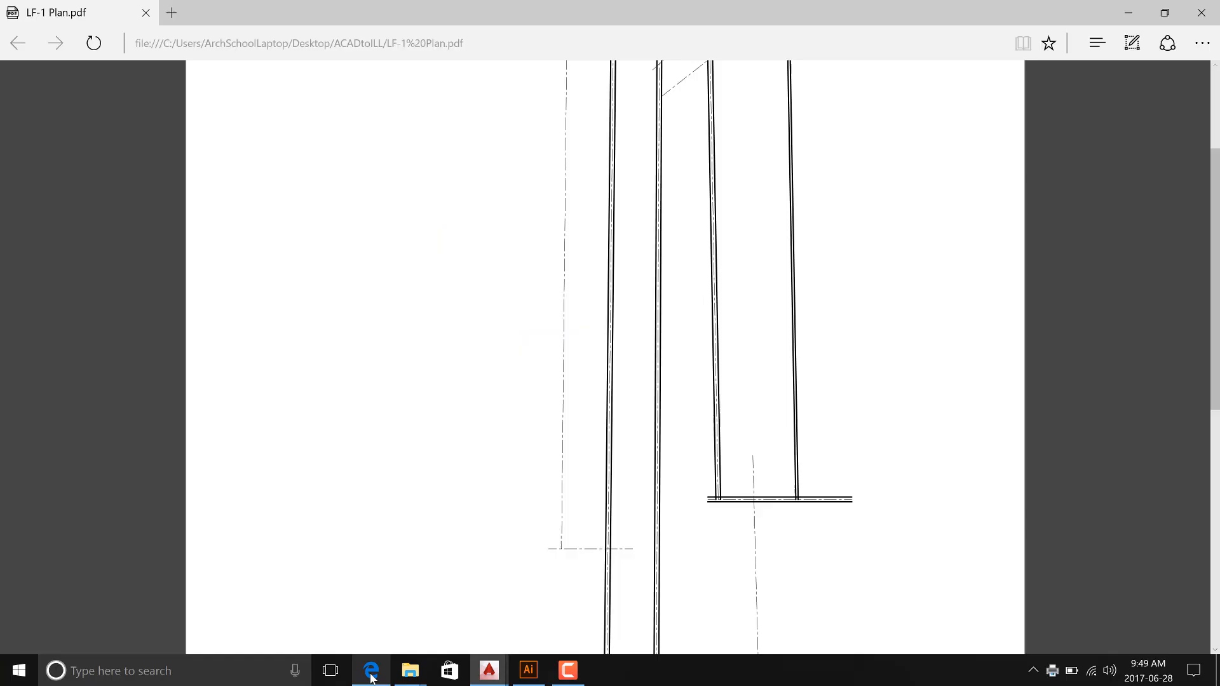
click(1200, 13)
click(739, 380)
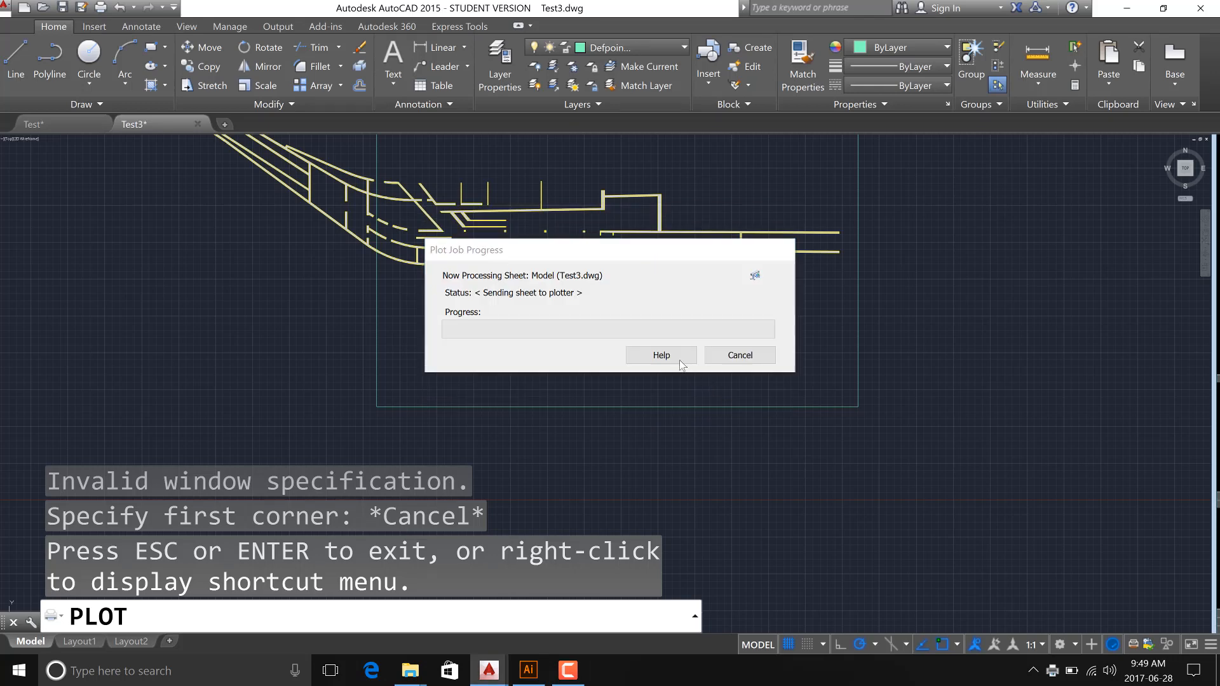
click(800, 631)
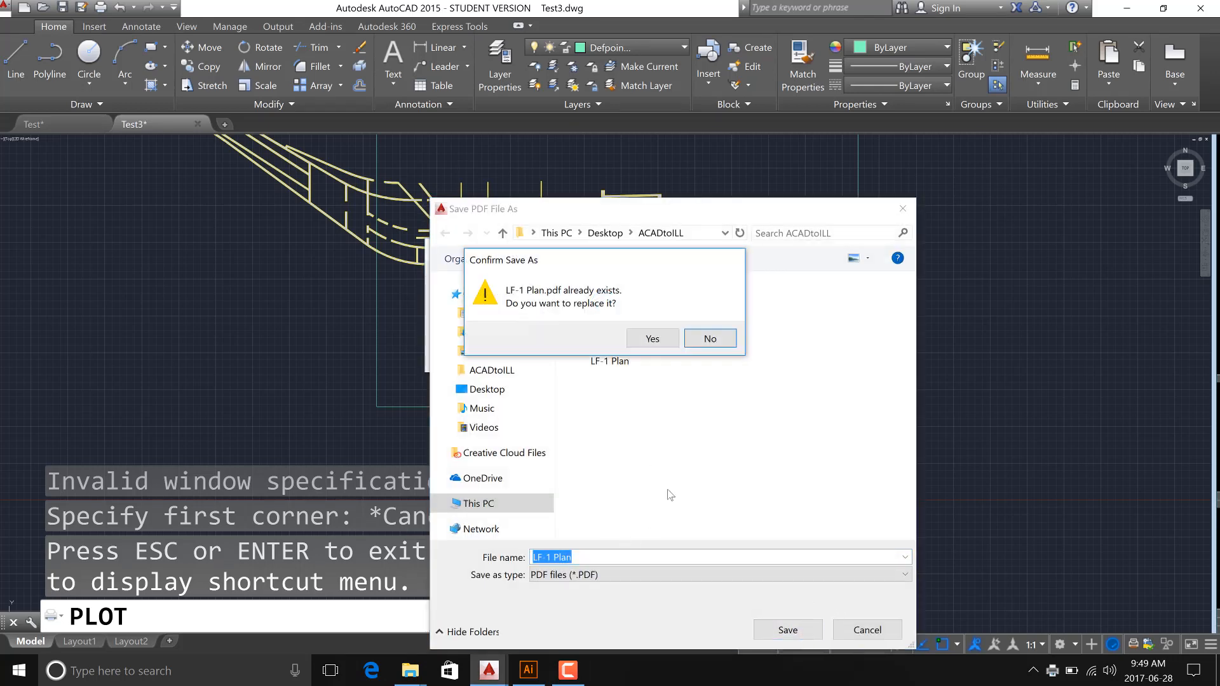
click(655, 337)
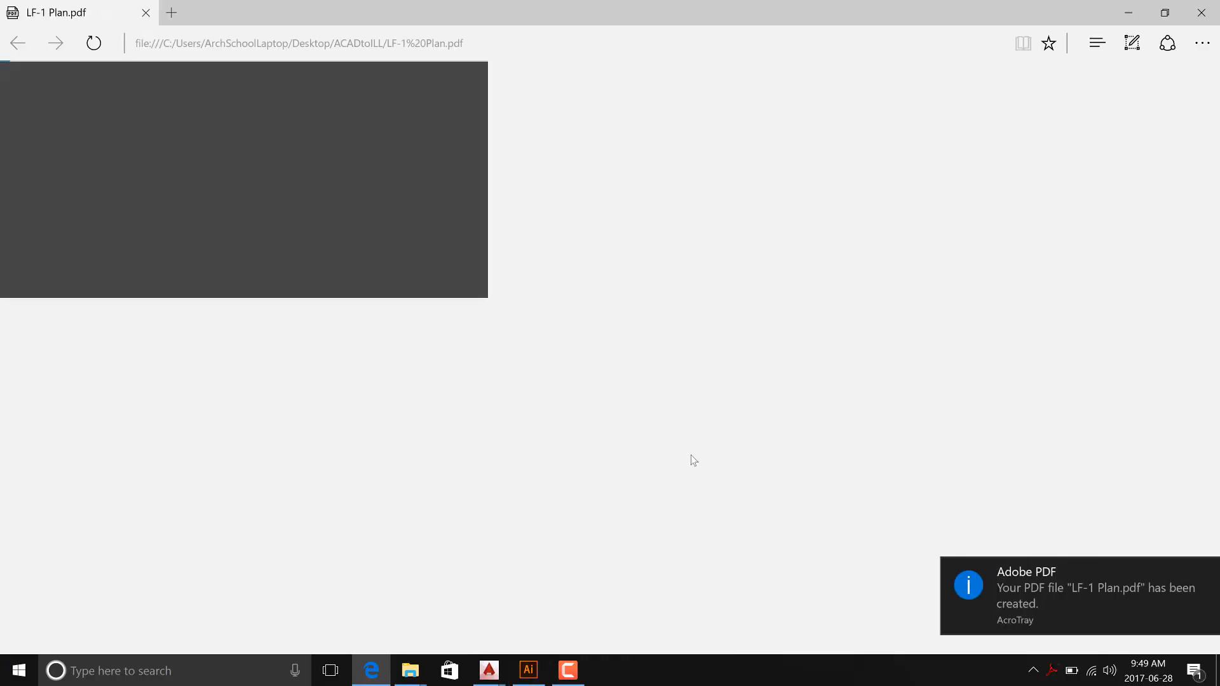
click(1201, 13)
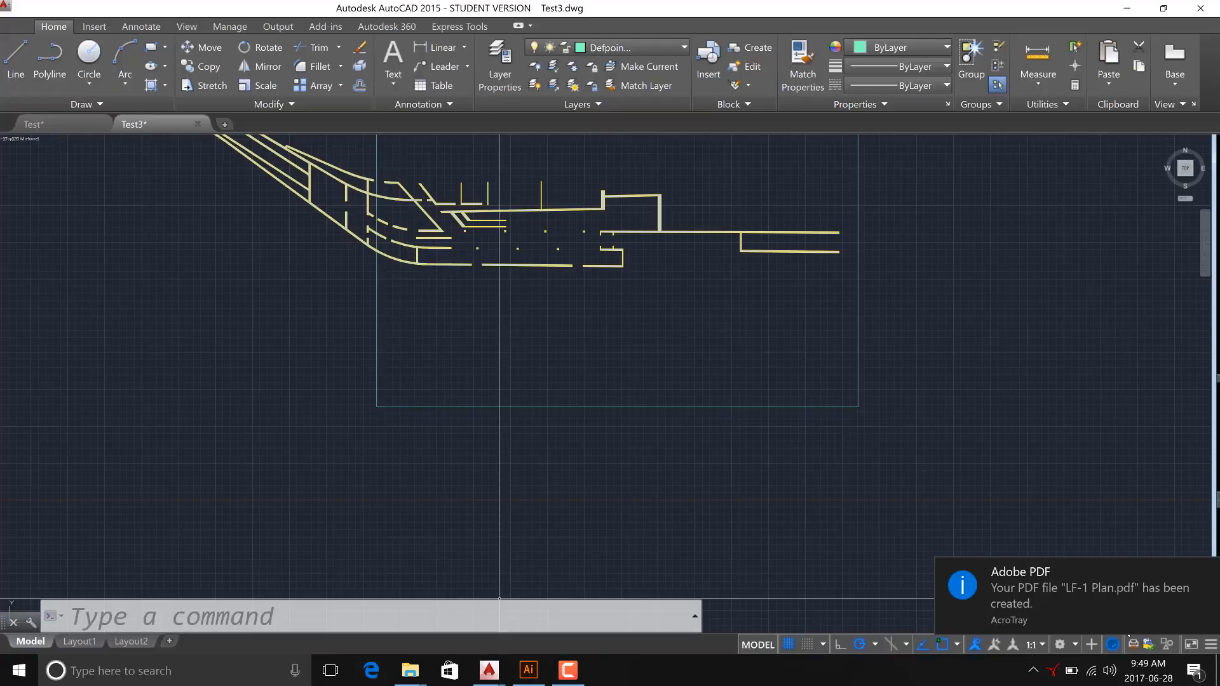
Switch to Illustrator, update the modified LF-1 Plan link and collapse the Appearance settings.
click(528, 670)
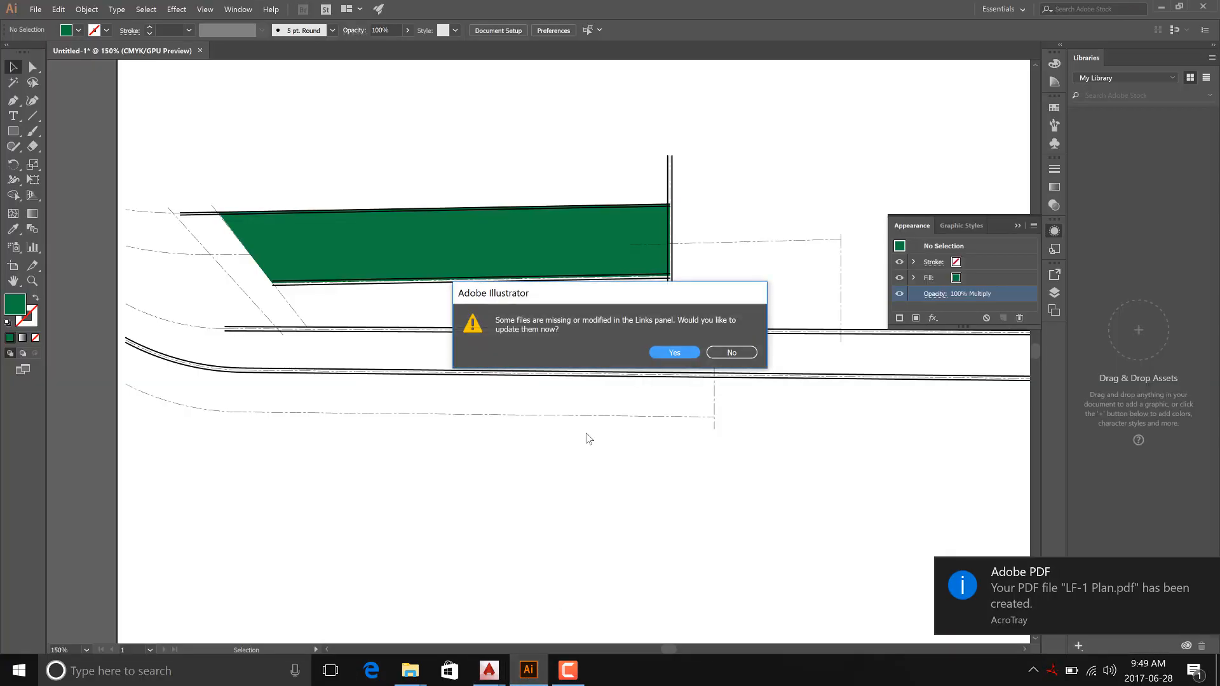
click(670, 352)
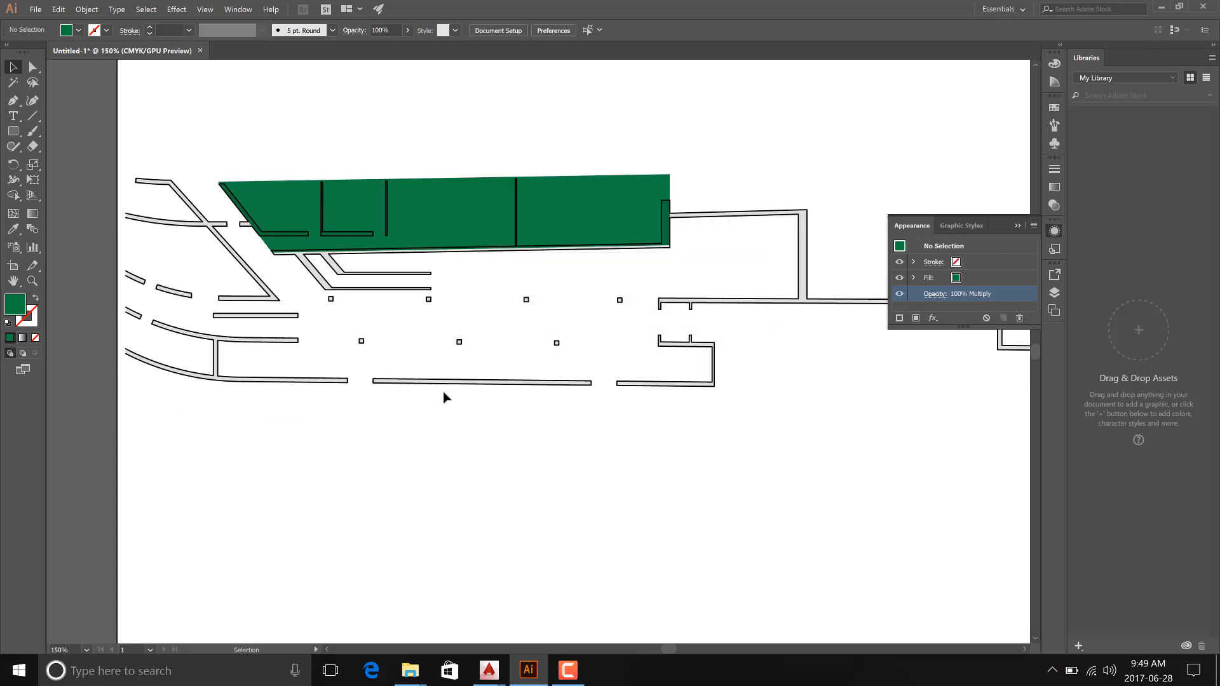
click(1017, 227)
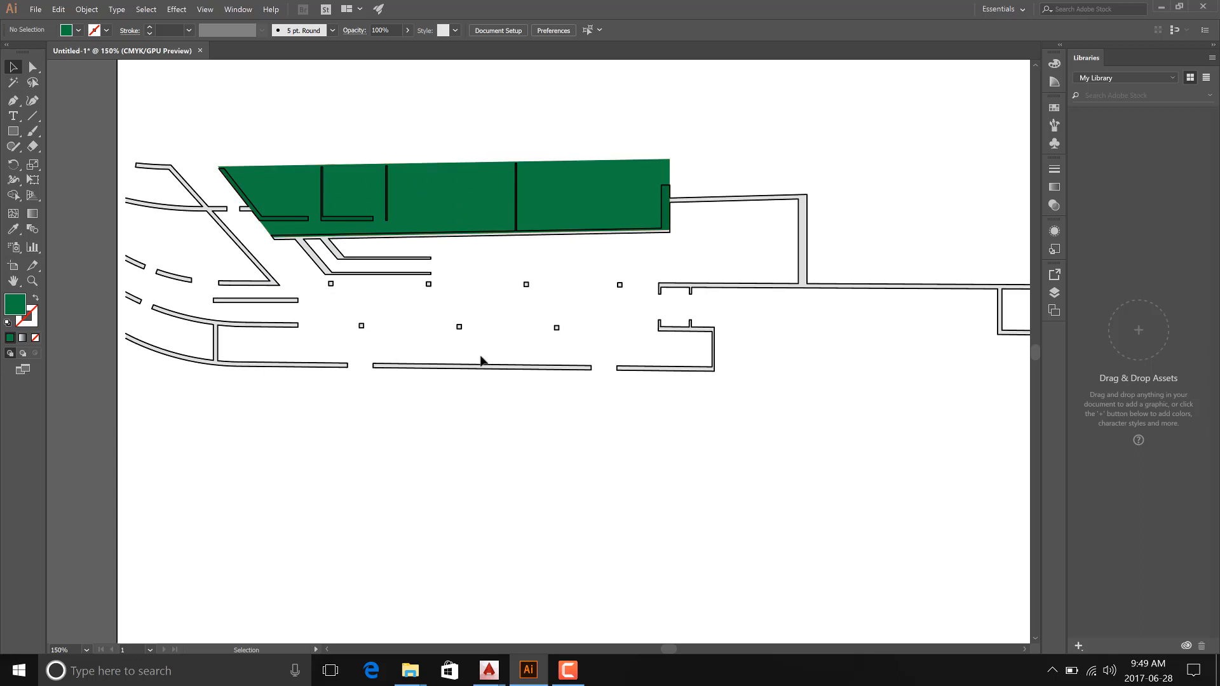
Examine the filled walls and columns of the linked plan up close, along with the green shape over them.
alt+scroll(517, 375, up, 2)
alt+scroll(580, 353, up, 4)
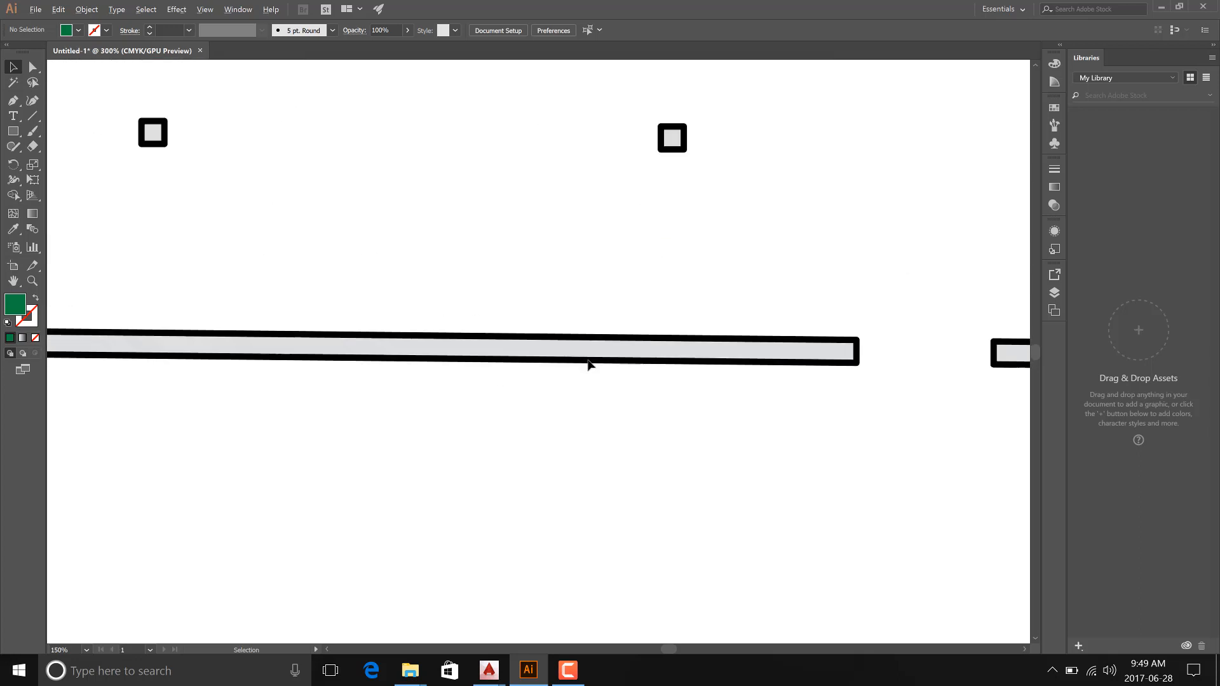
alt+scroll(890, 356, up, 4)
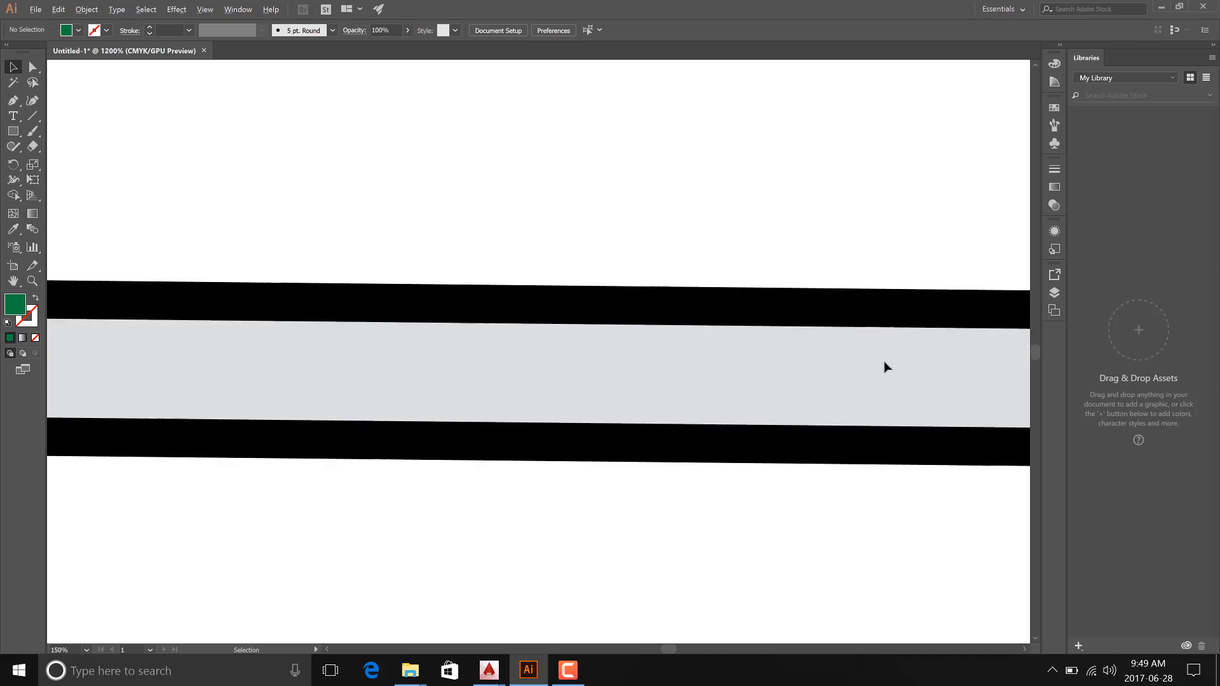
alt+scroll(493, 379, down, 6)
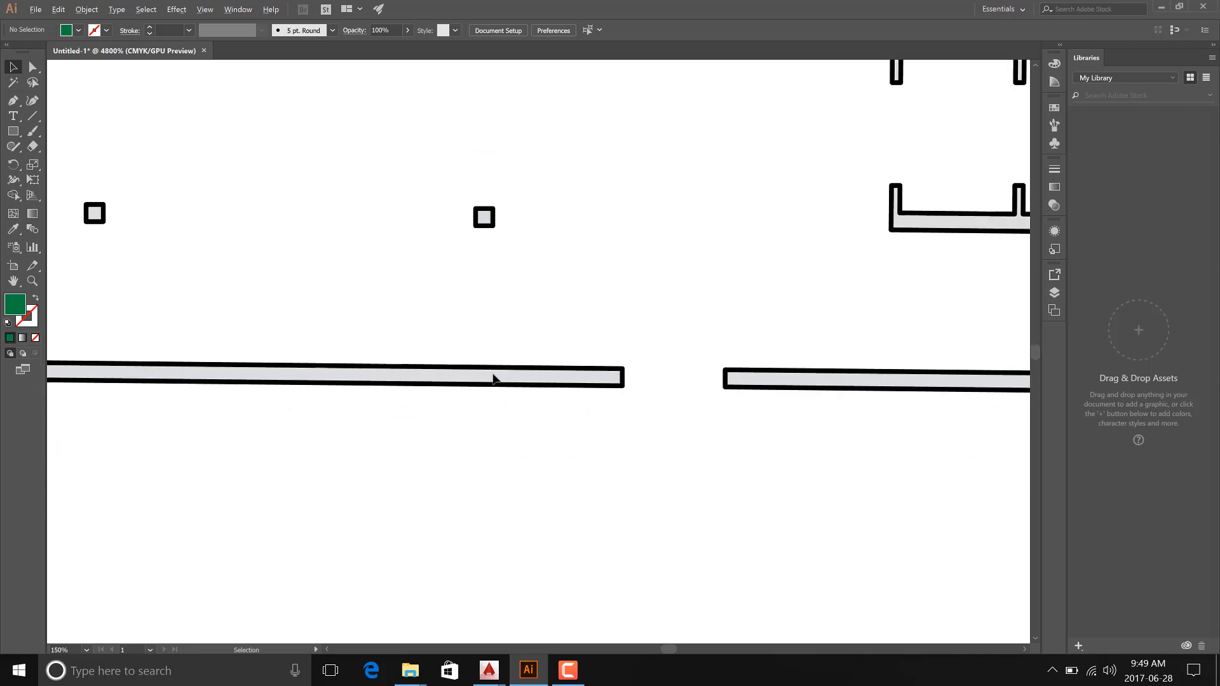
alt+scroll(710, 348, down, 2)
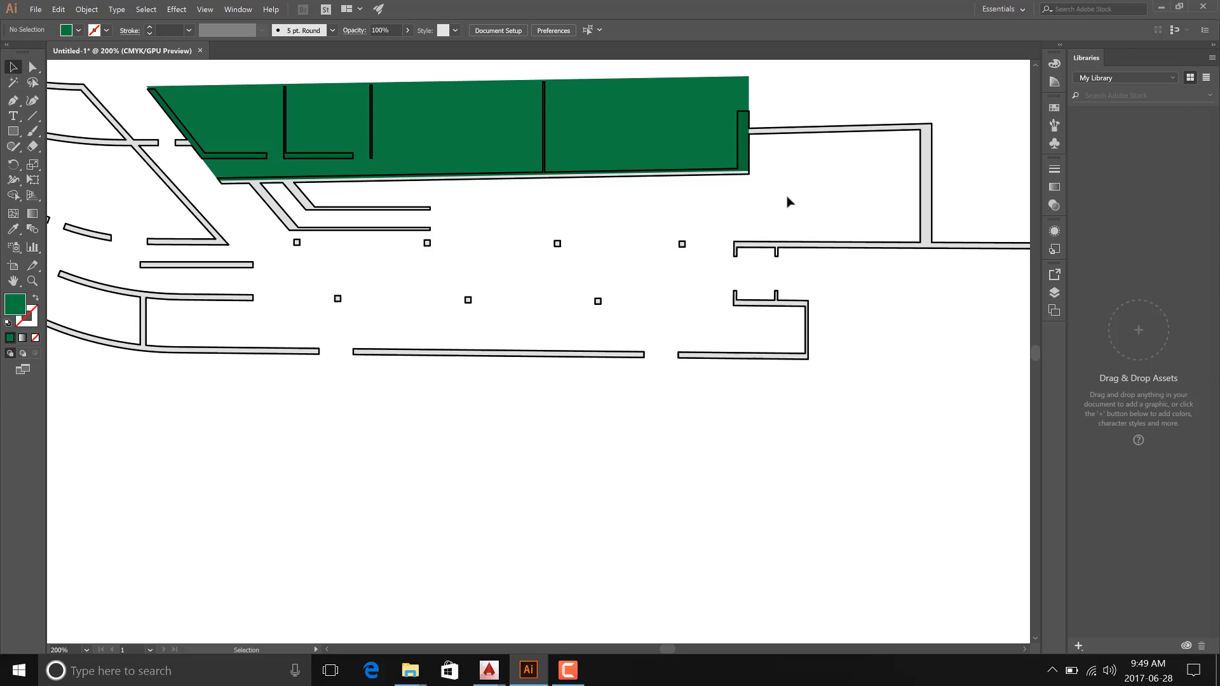
click(699, 137)
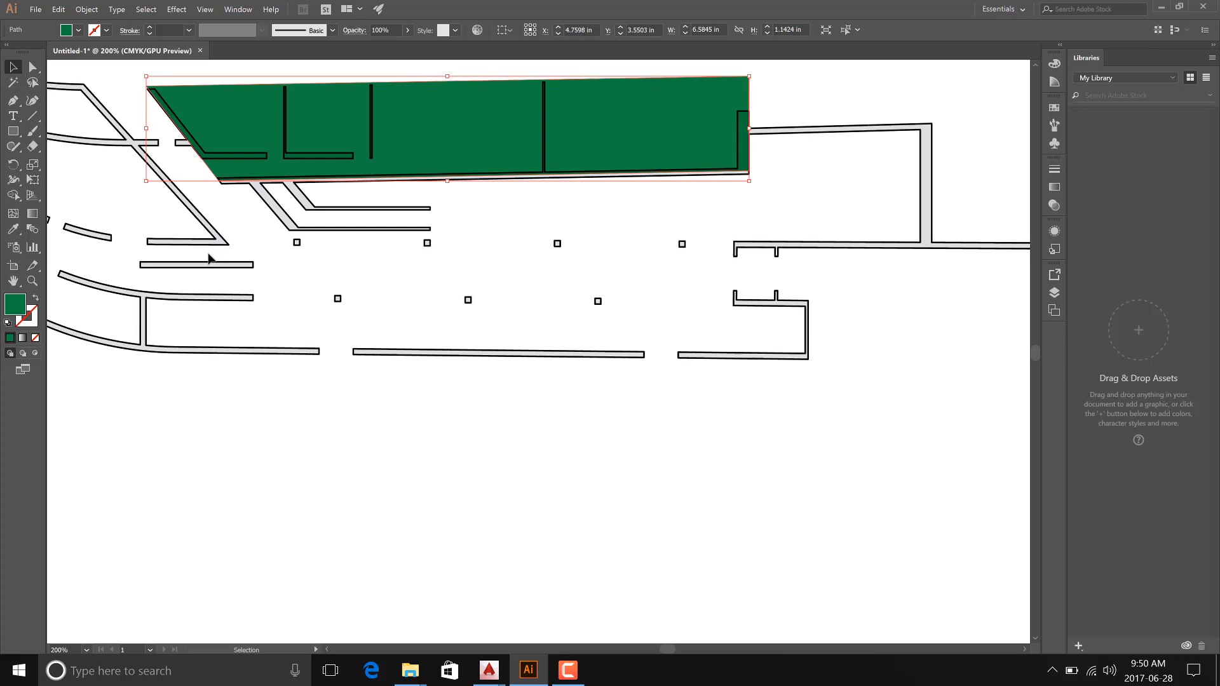
Switch to the Test drawing in AutoCAD and open its Layout1 paper space.
click(488, 670)
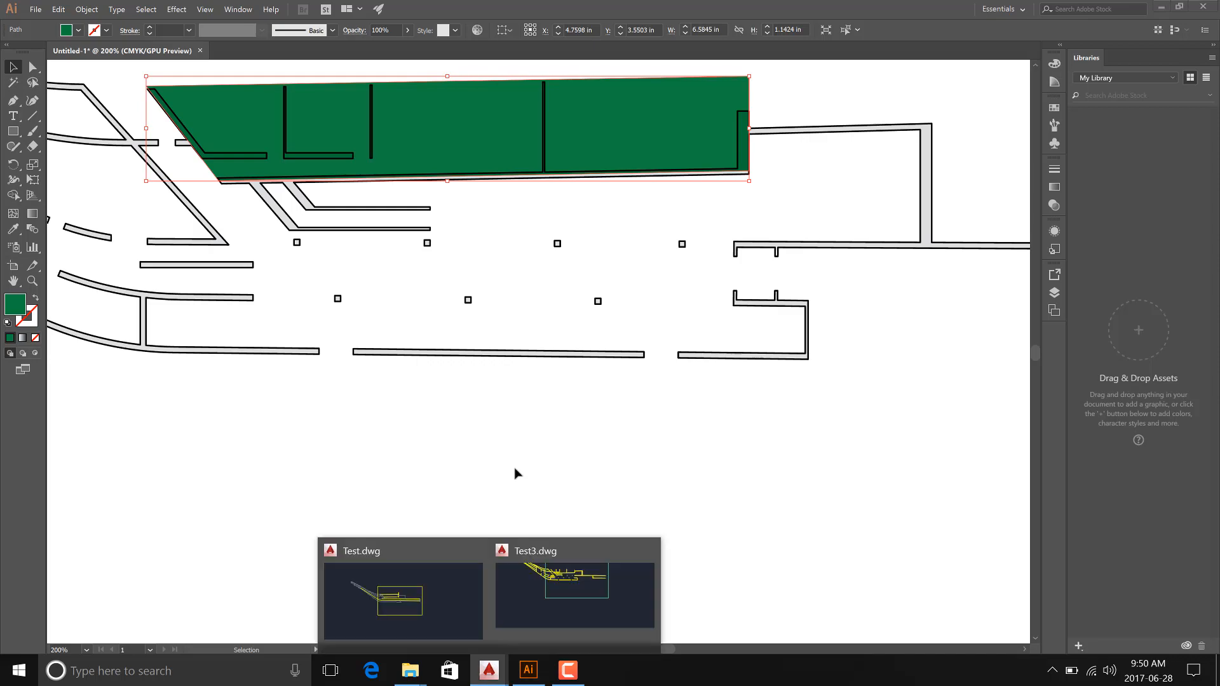
click(470, 588)
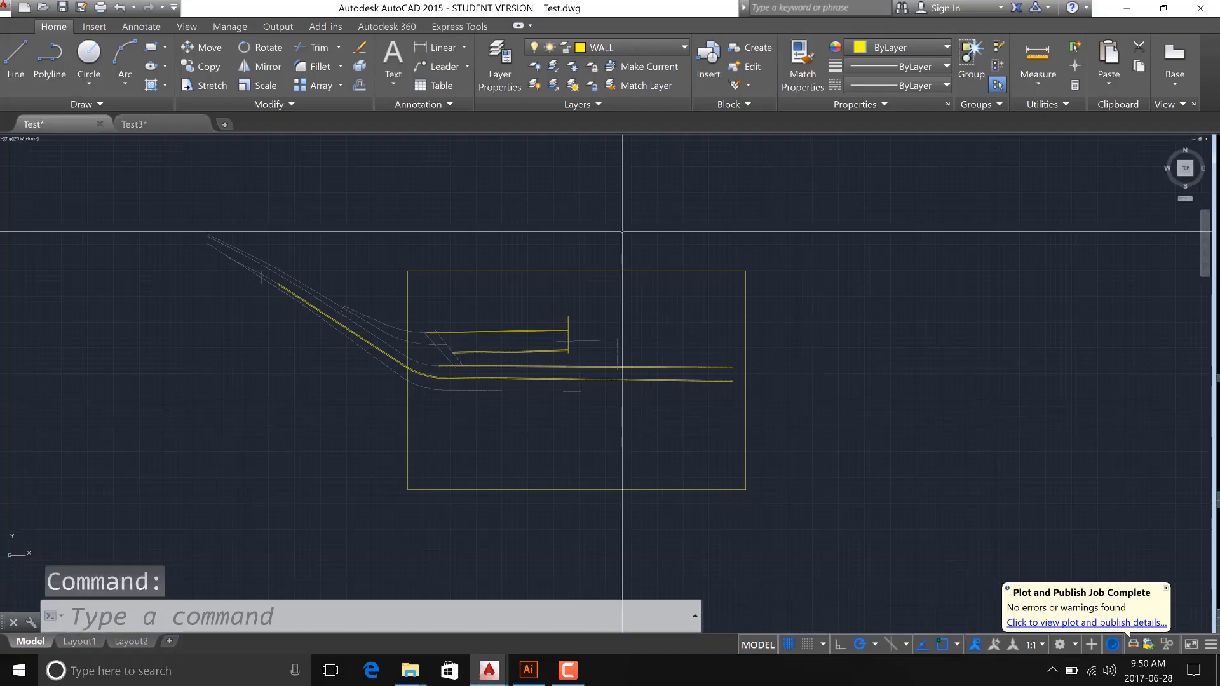
scroll(622, 232, down, 6)
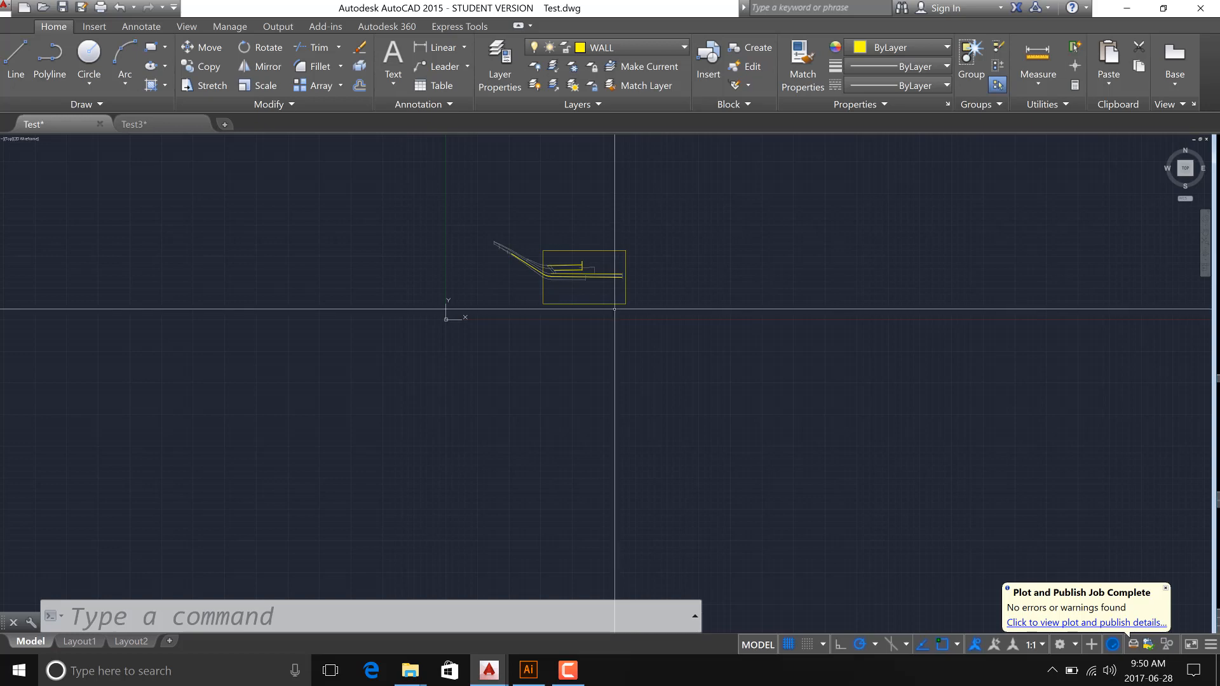
scroll(619, 305, up, 5)
middle_drag(650, 305, 587, 401)
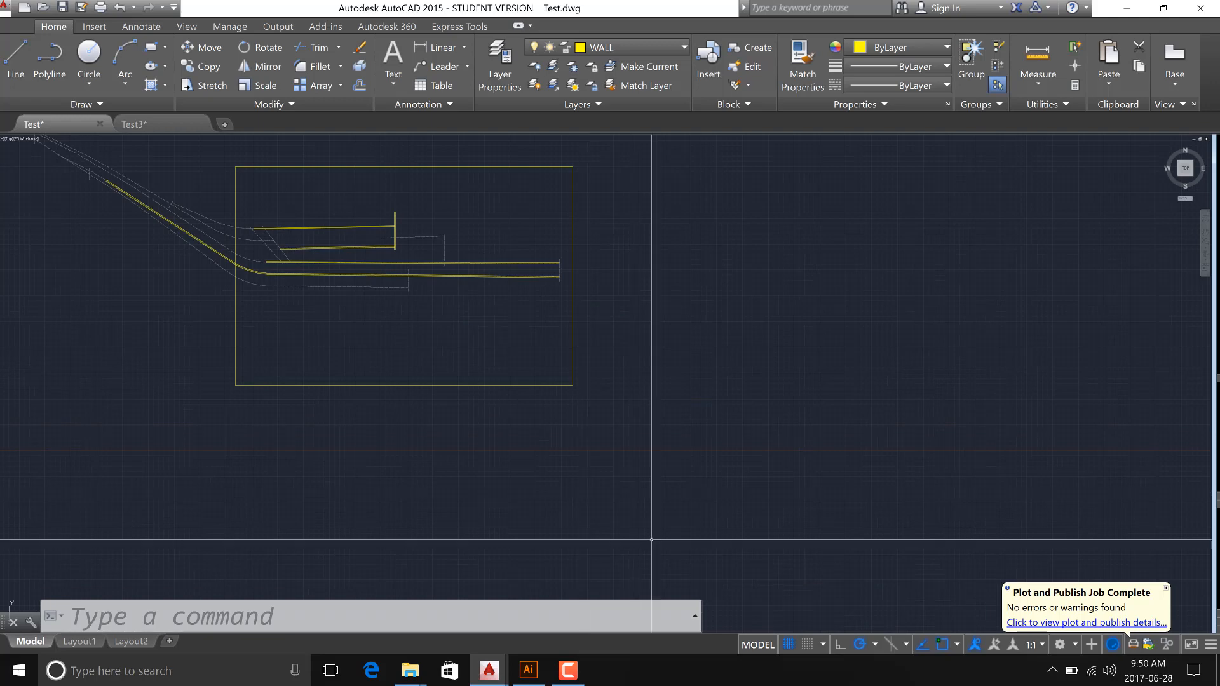
click(760, 645)
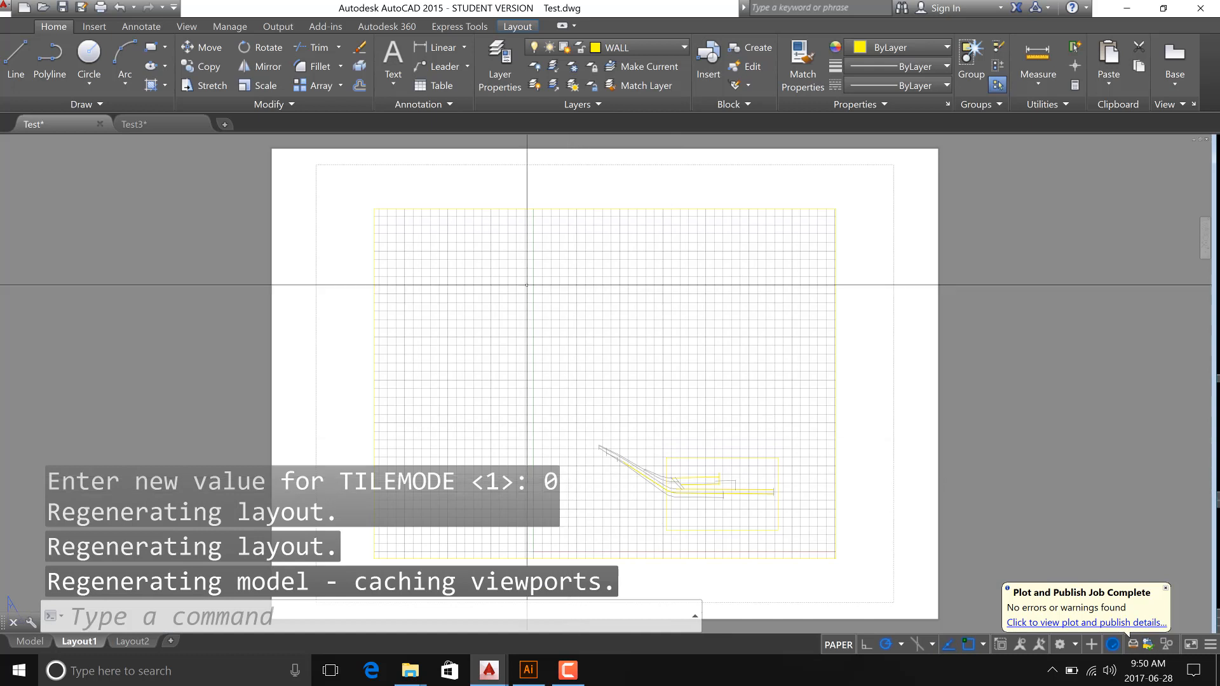
key(Escape)
key(Escape)
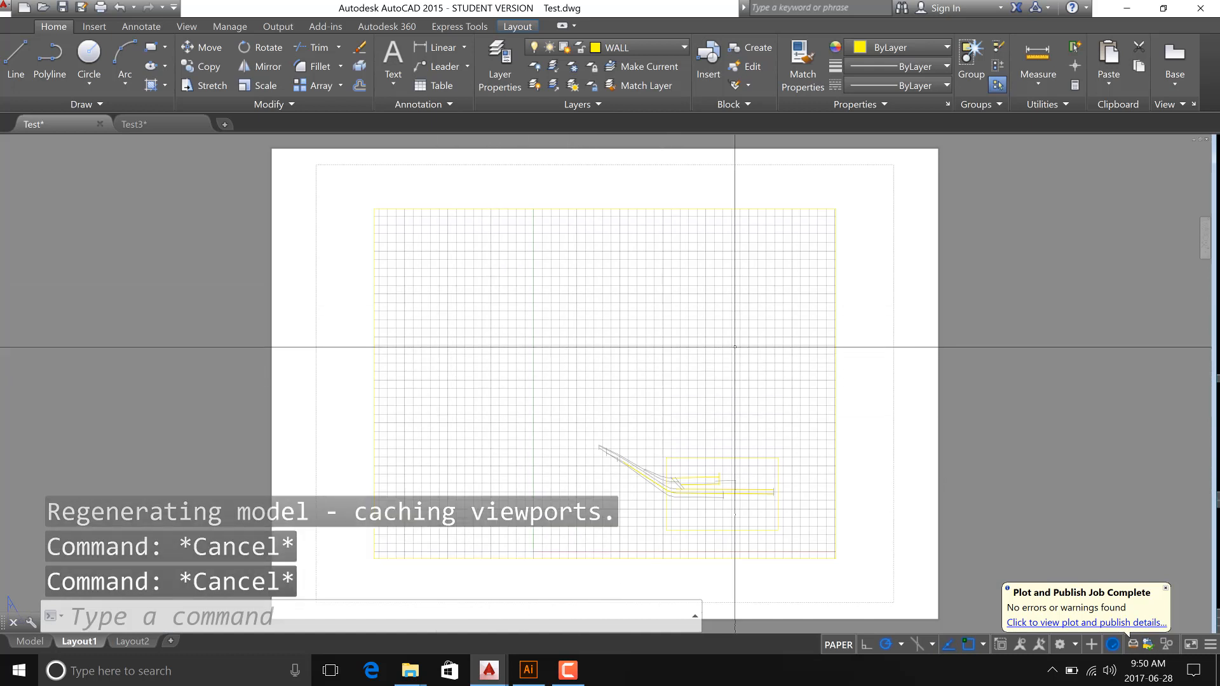
scroll(730, 362, down, 2)
scroll(713, 362, up, 2)
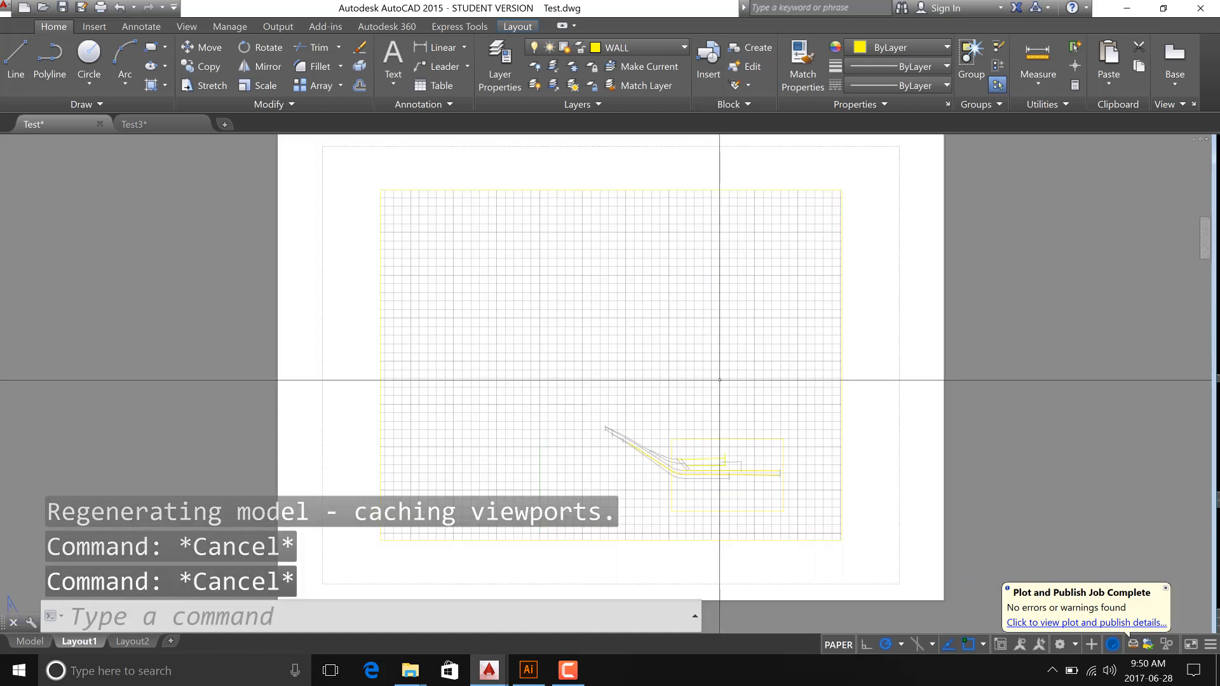
Shrink the Layout1 viewport by stretching its upper-right and lower-left corners inward around the plan.
click(826, 189)
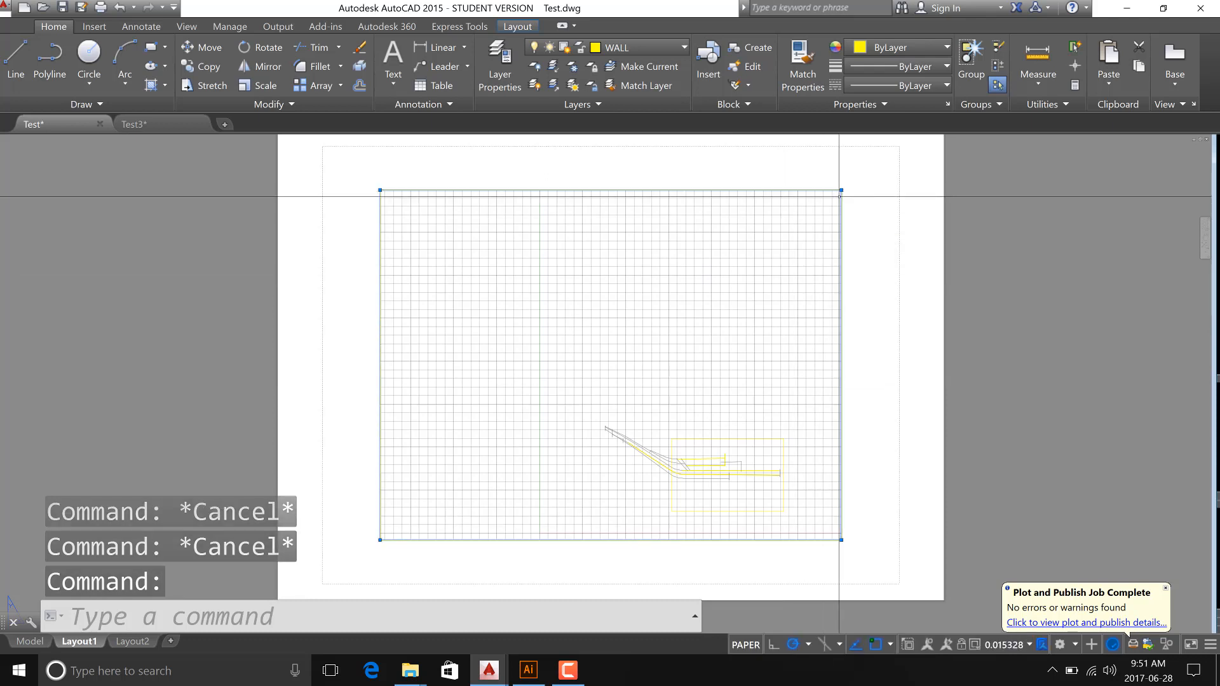
click(842, 190)
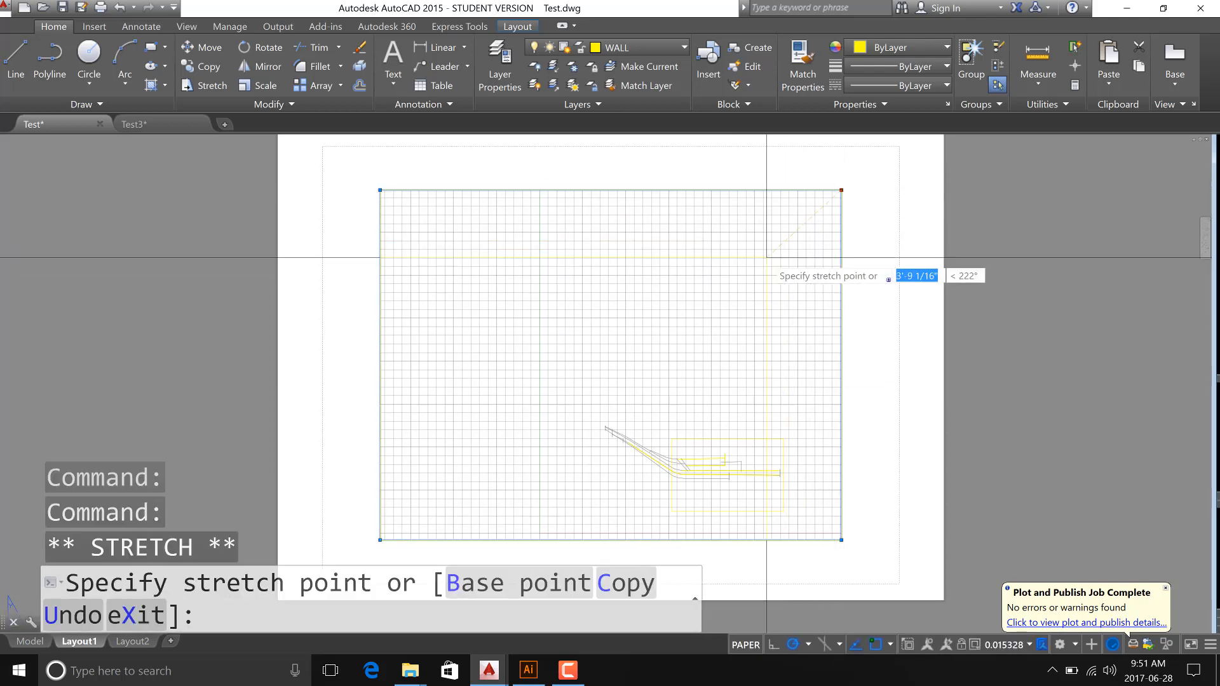
click(734, 279)
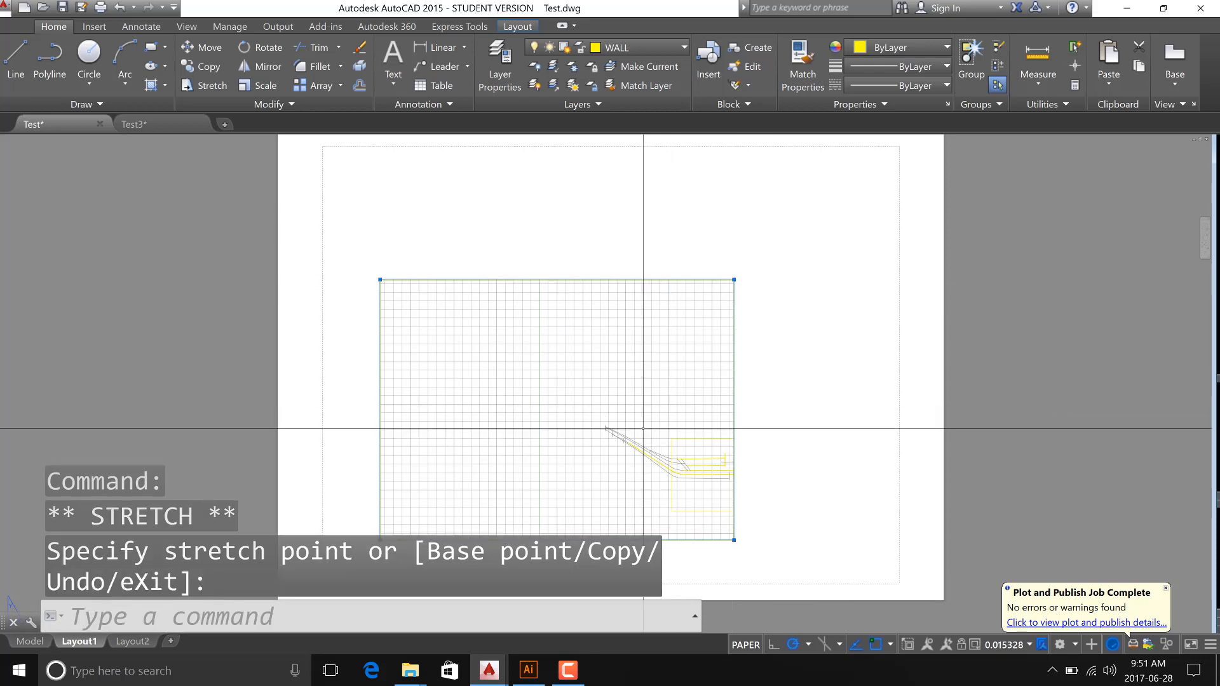
middle_drag(646, 422, 709, 282)
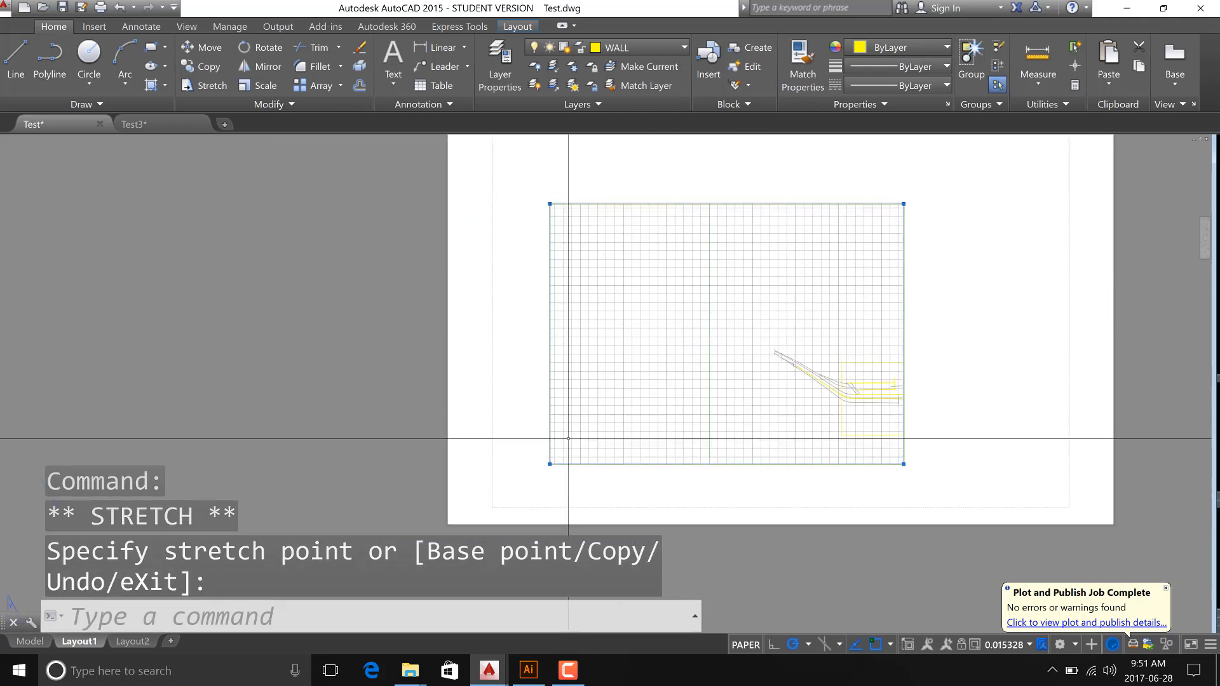
click(549, 464)
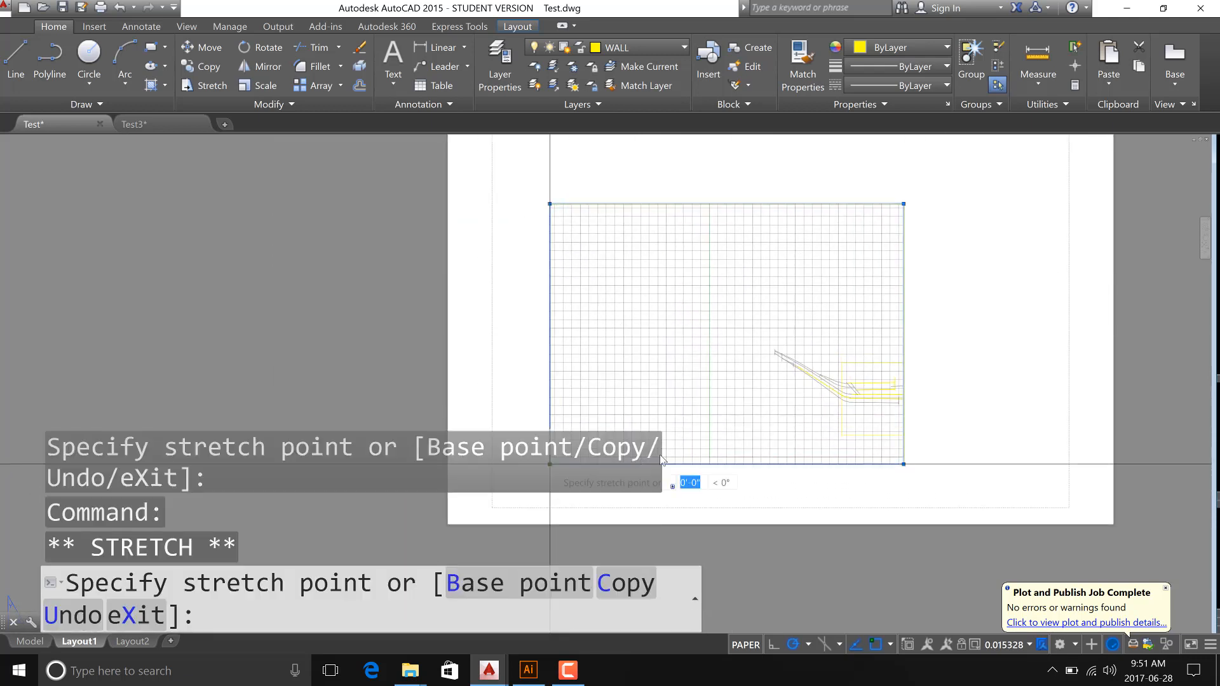
click(771, 425)
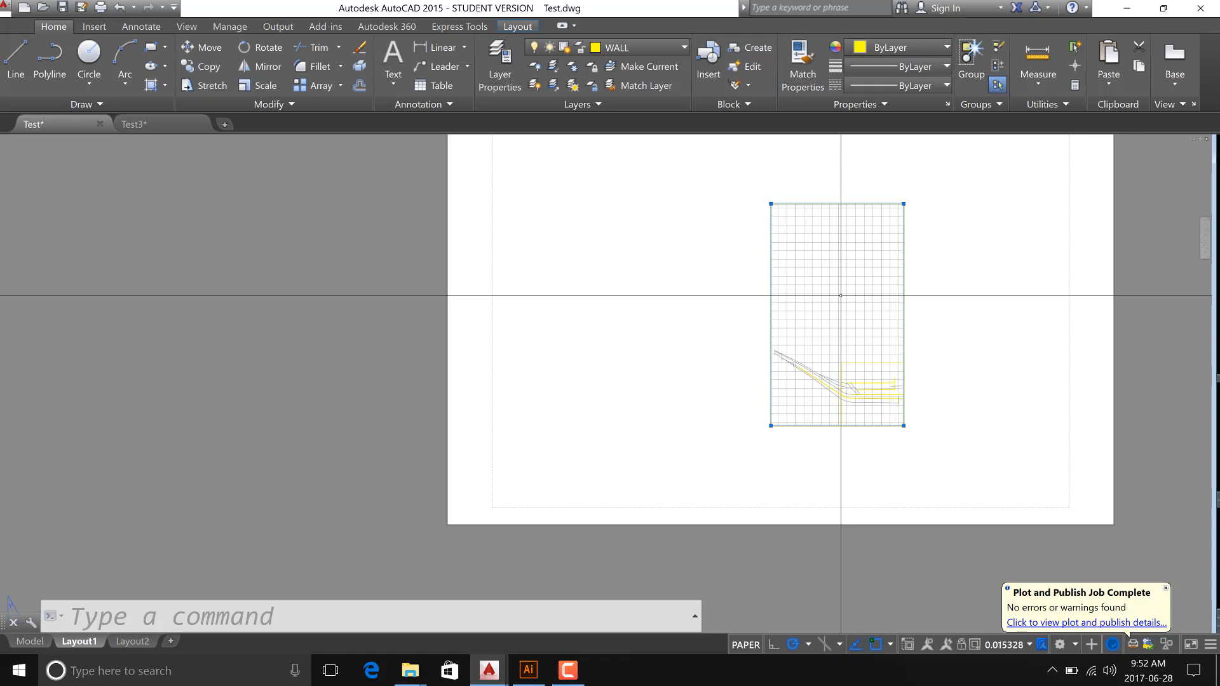
Switch to Illustrator, unlock the PDF layer and select the linked LF-1 Plan file.
click(530, 678)
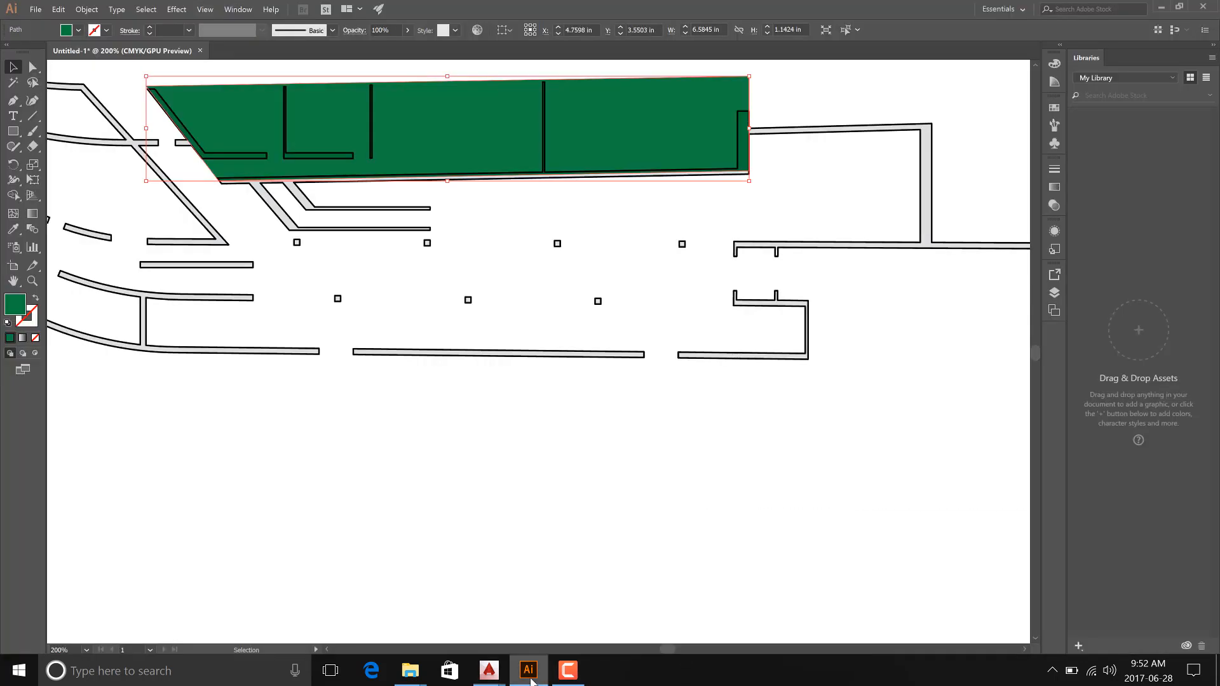
click(585, 360)
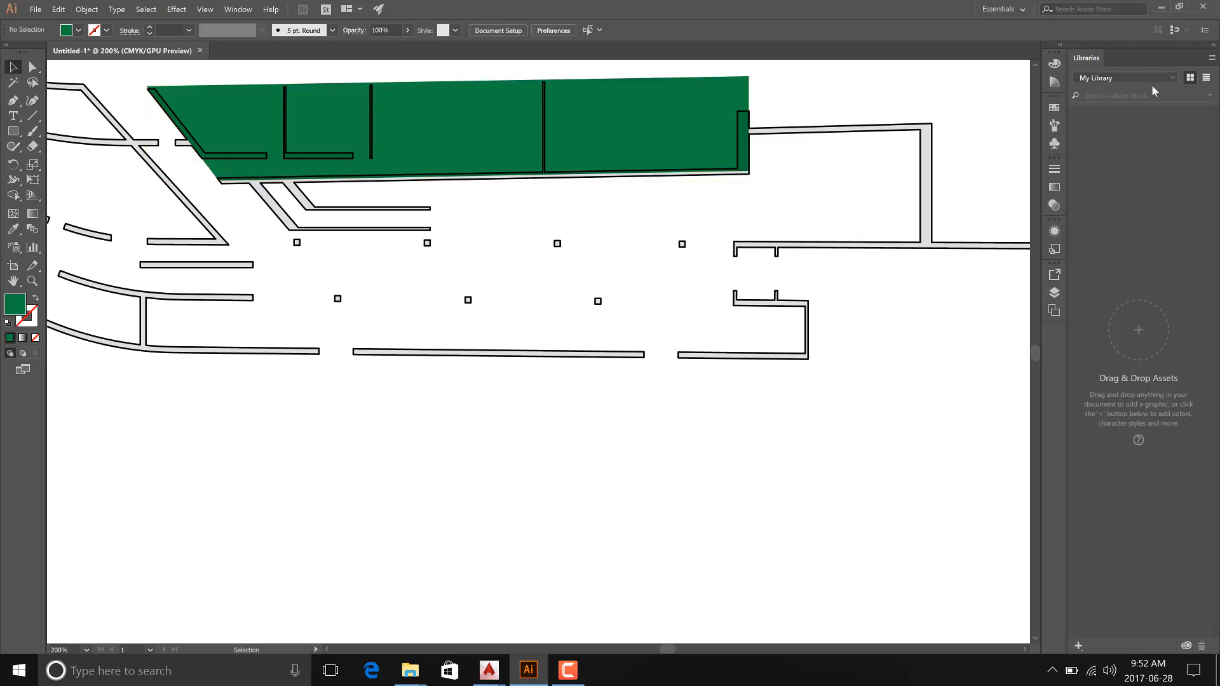
click(1054, 293)
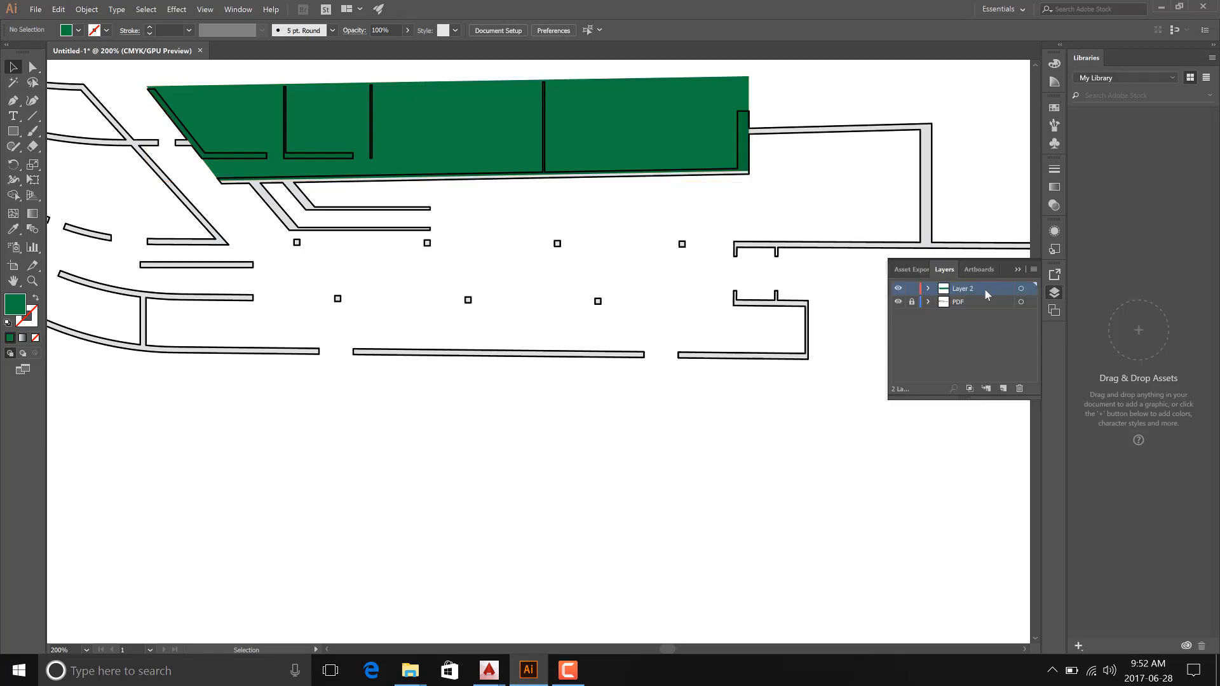
click(915, 303)
click(741, 357)
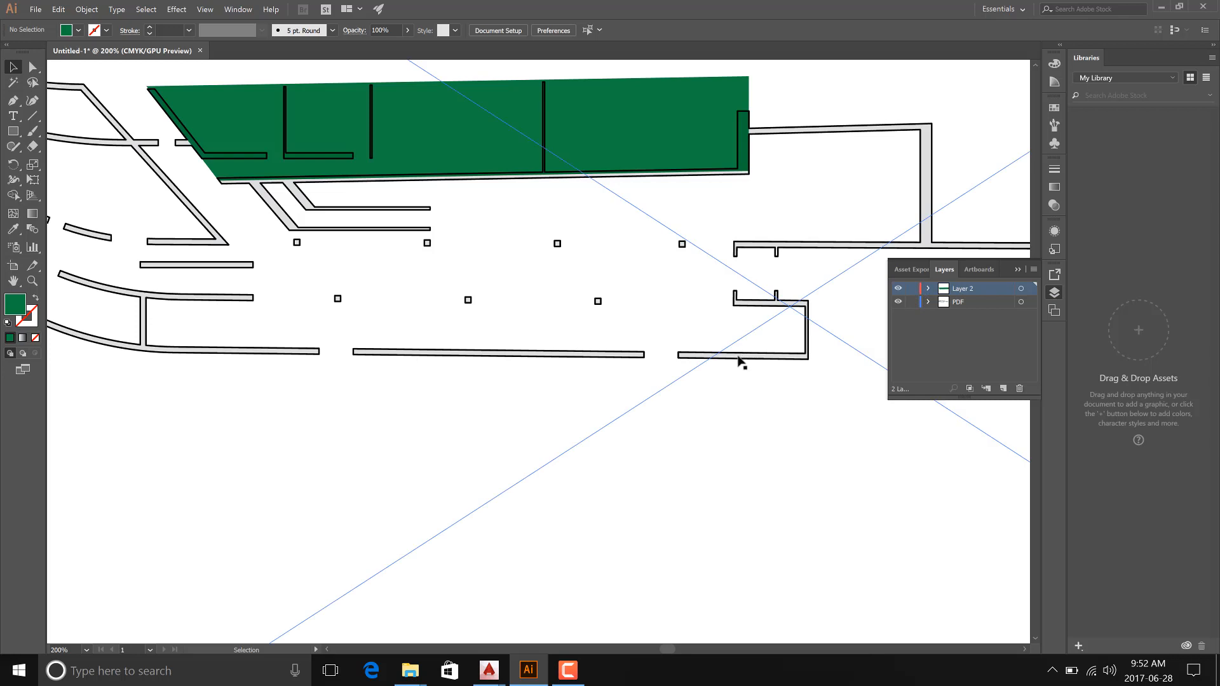
scroll(508, 368, down, 2)
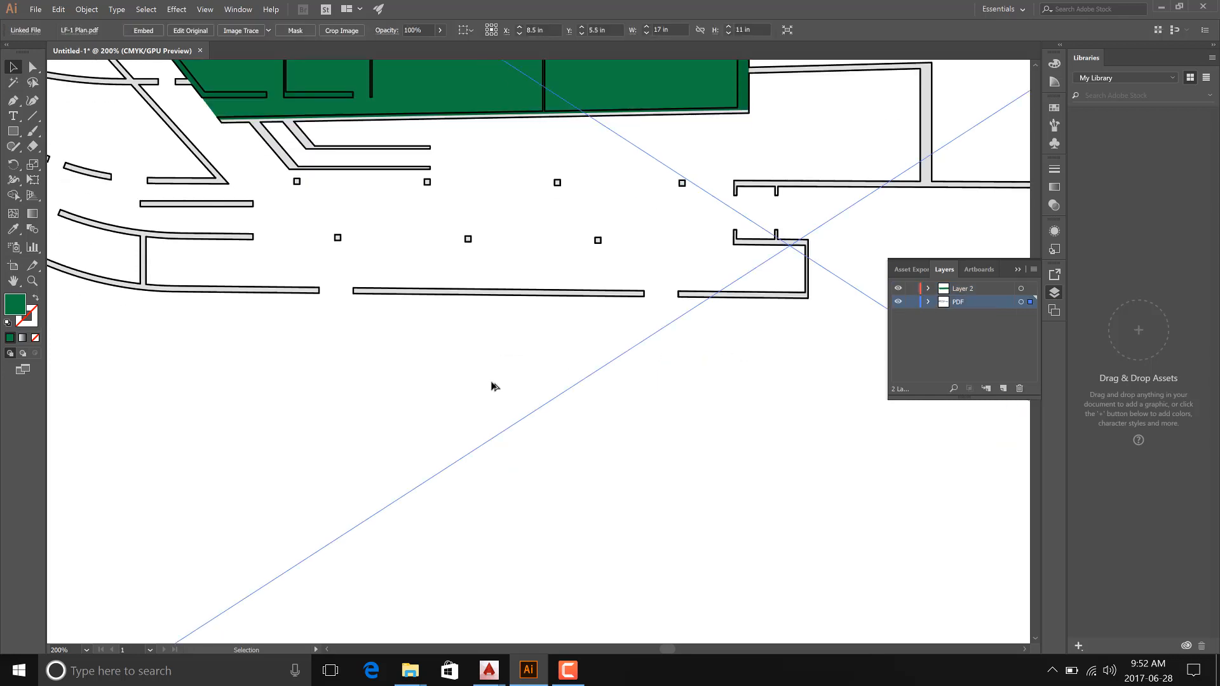
alt+scroll(493, 384, down, 2)
alt+scroll(565, 367, up, 1)
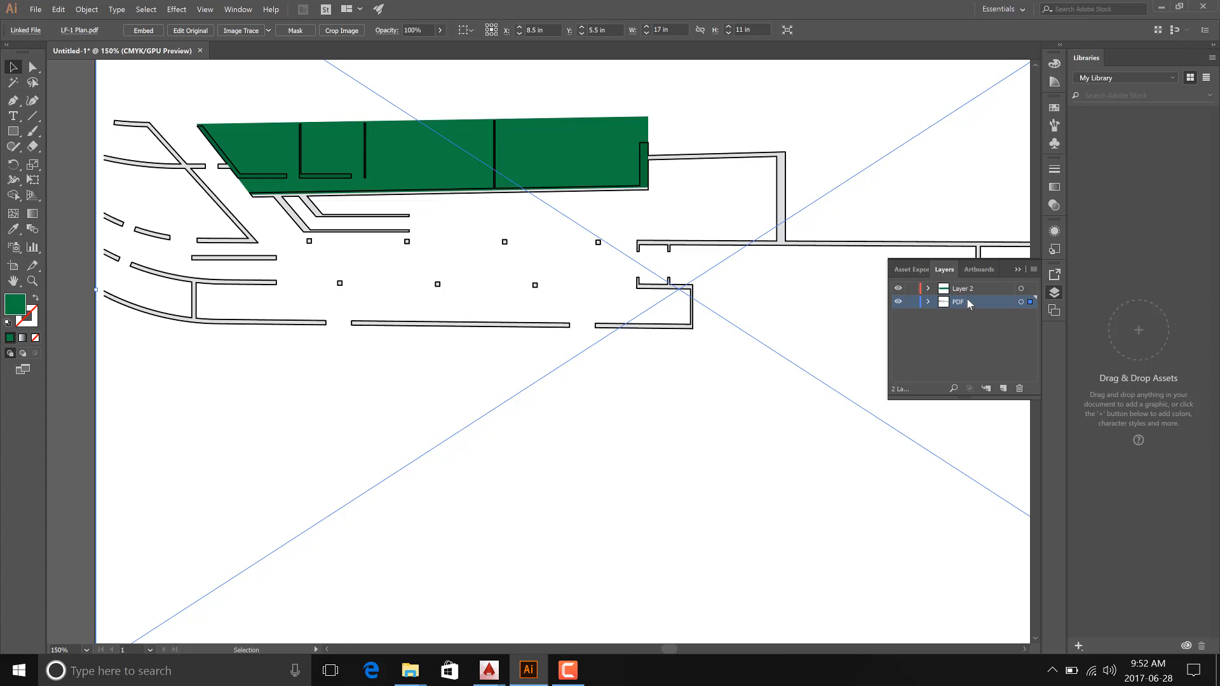
alt+scroll(575, 359, down, 1)
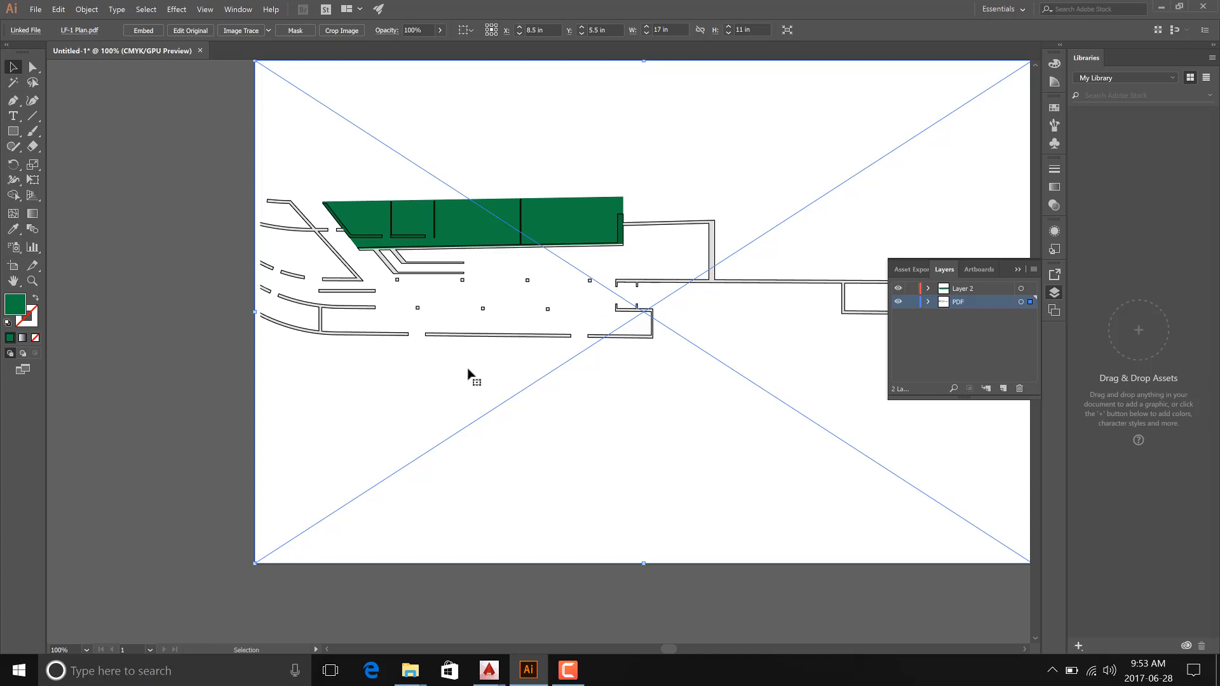
alt+scroll(381, 411, down, 1)
alt+scroll(536, 346, up, 1)
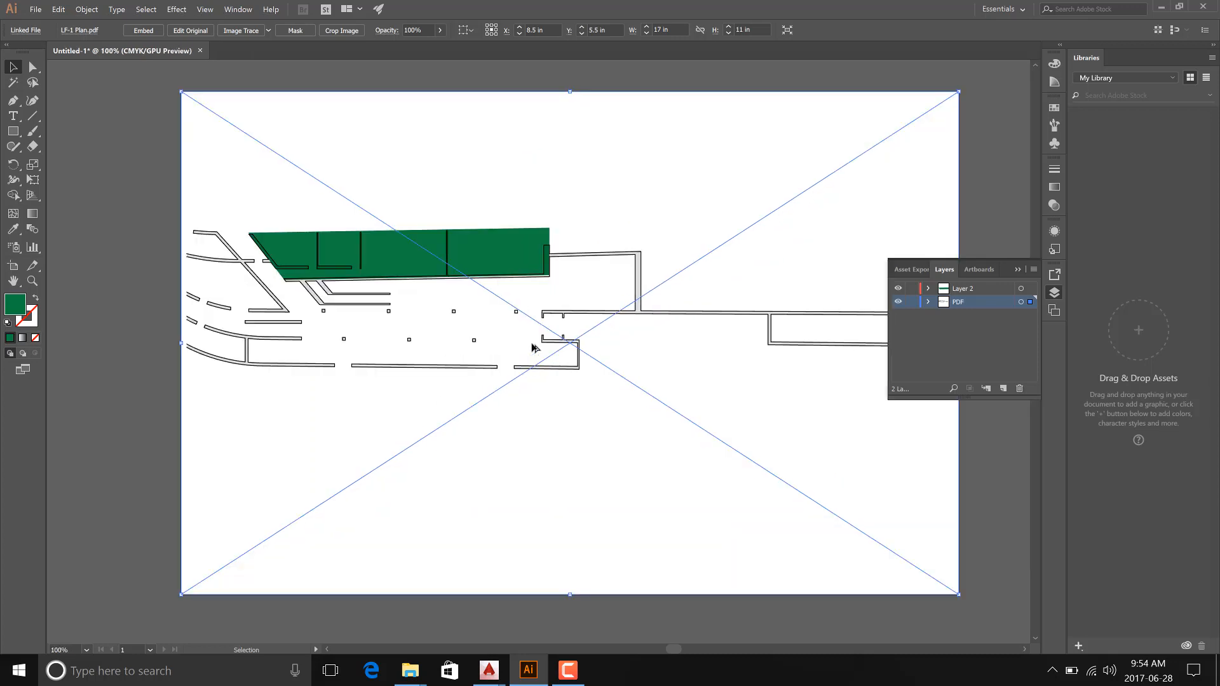
alt+scroll(337, 254, up, 1)
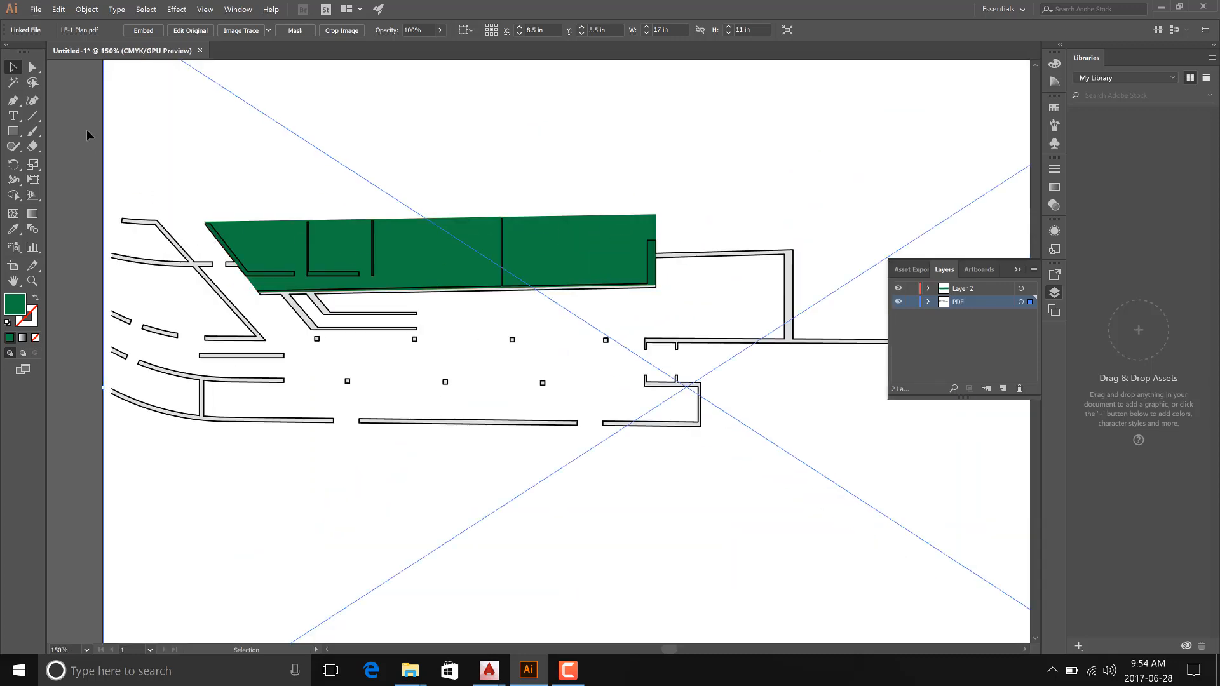
Lock the PDF layer and select the green shape on Layer 2.
click(912, 301)
click(979, 289)
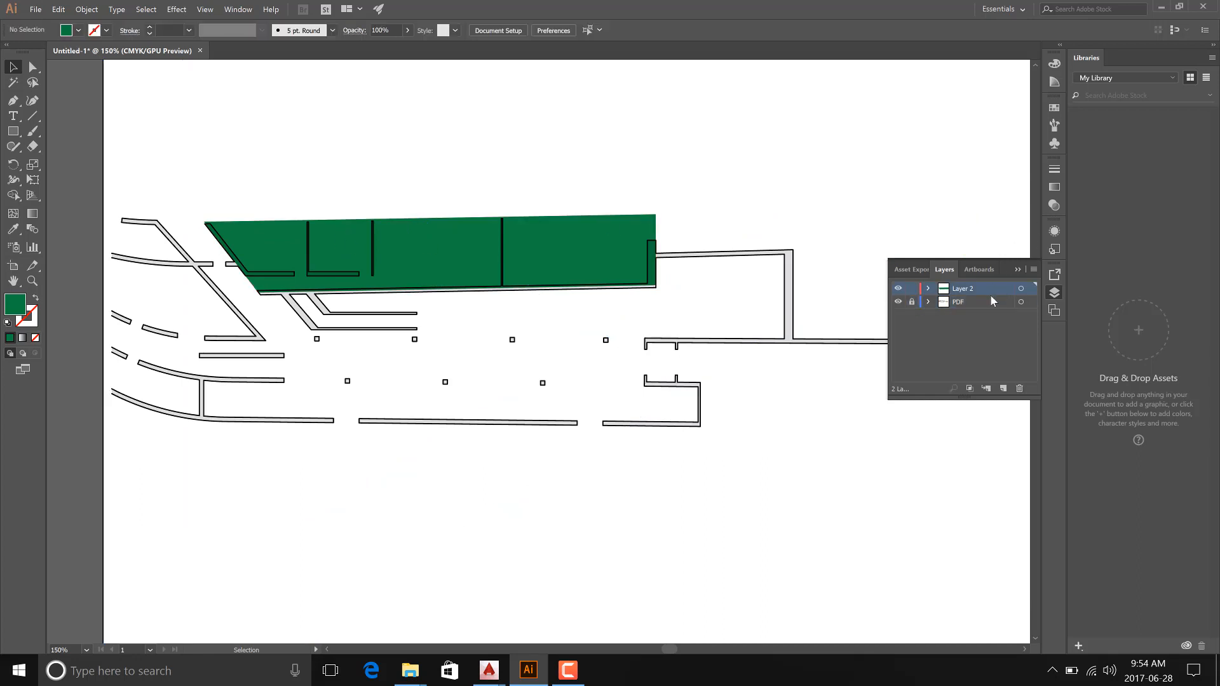
alt+scroll(254, 241, up, 2)
click(290, 265)
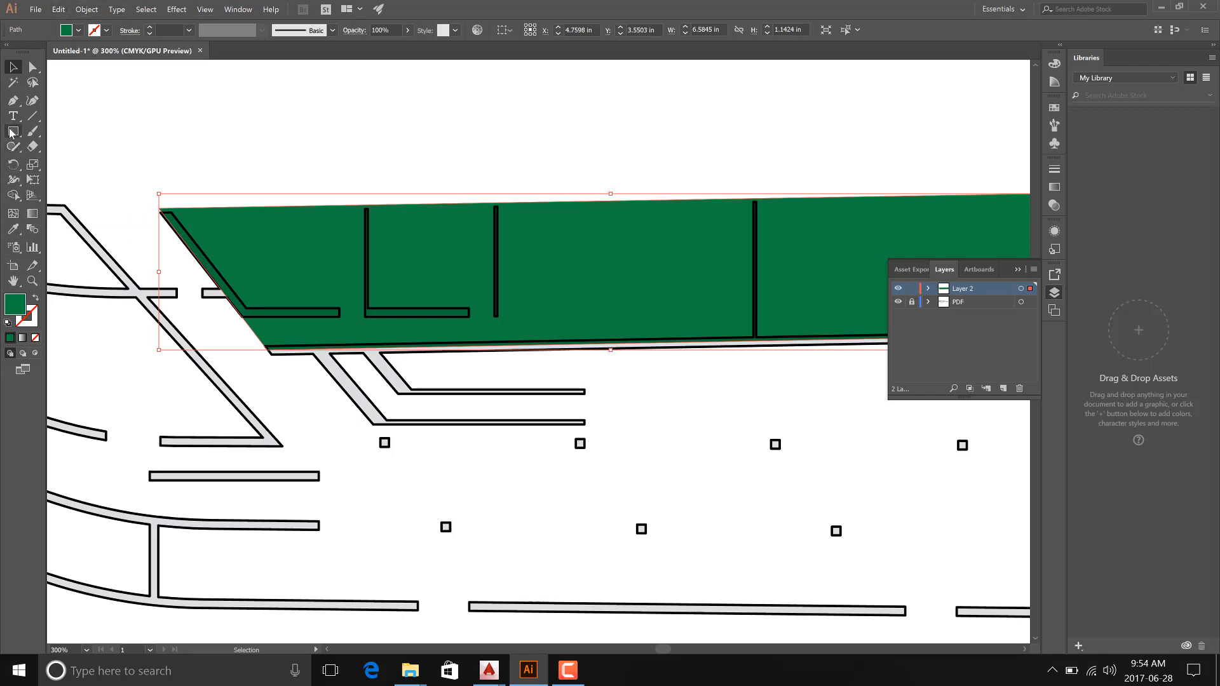
Open the Basic Graphics_Dots pattern swatch library for the green shape's fill.
click(78, 30)
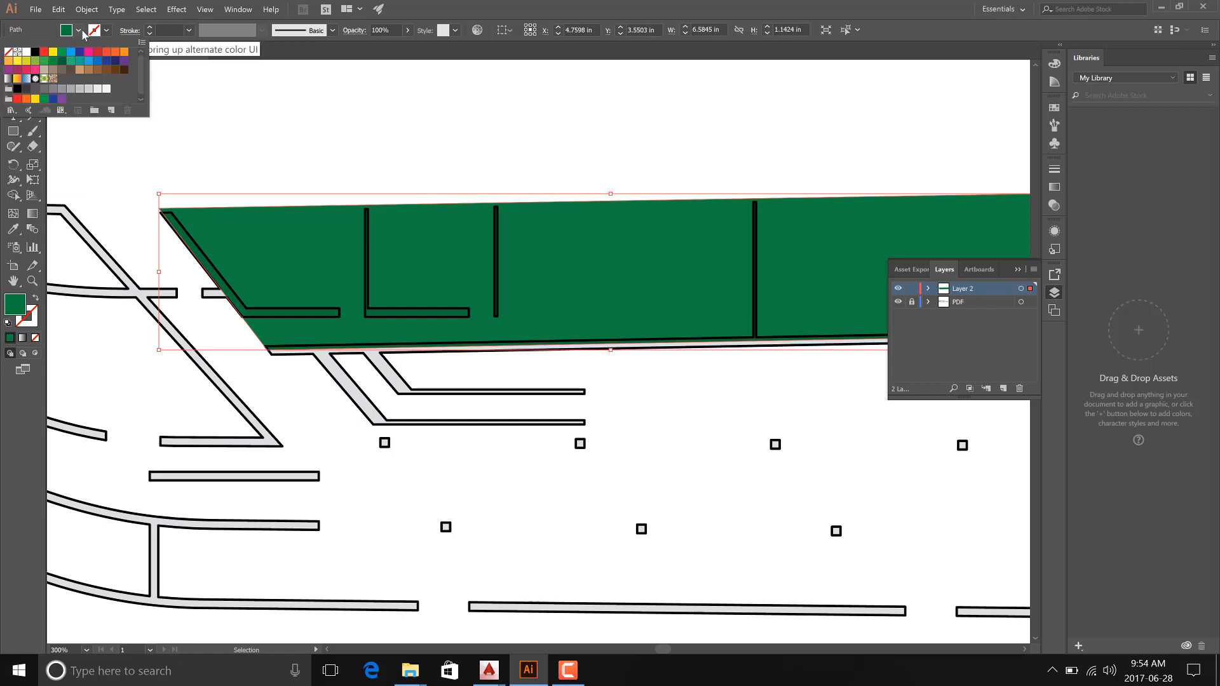
click(9, 111)
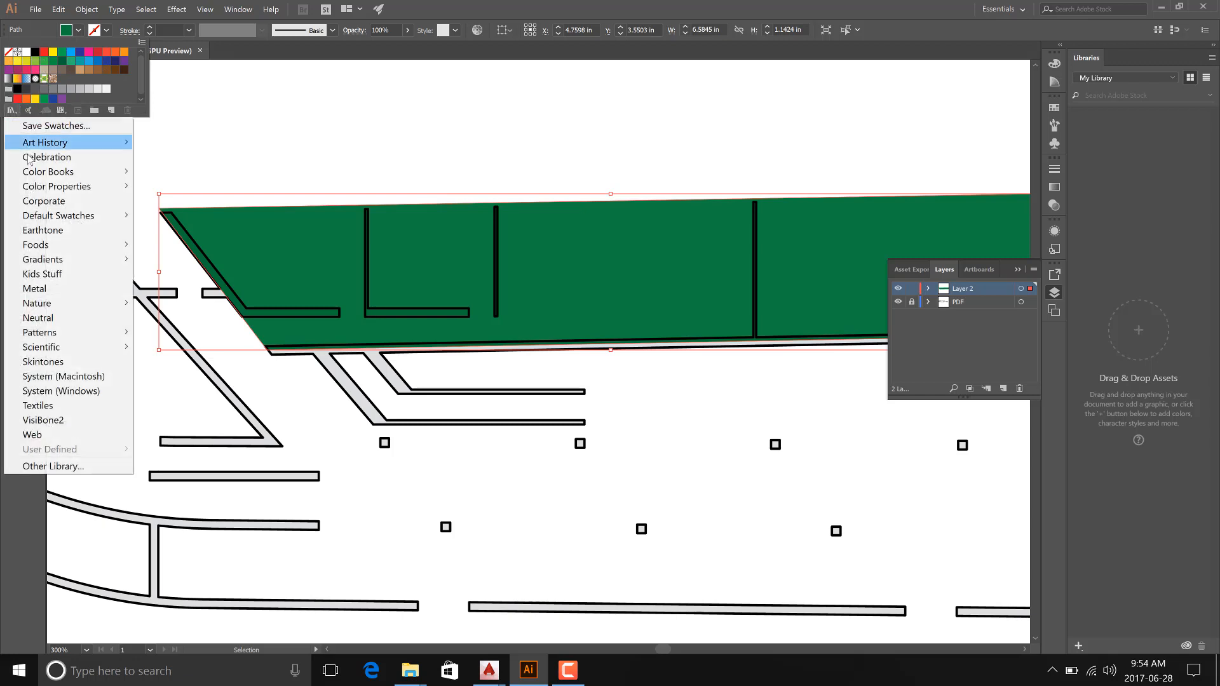
mouse_move(55, 217)
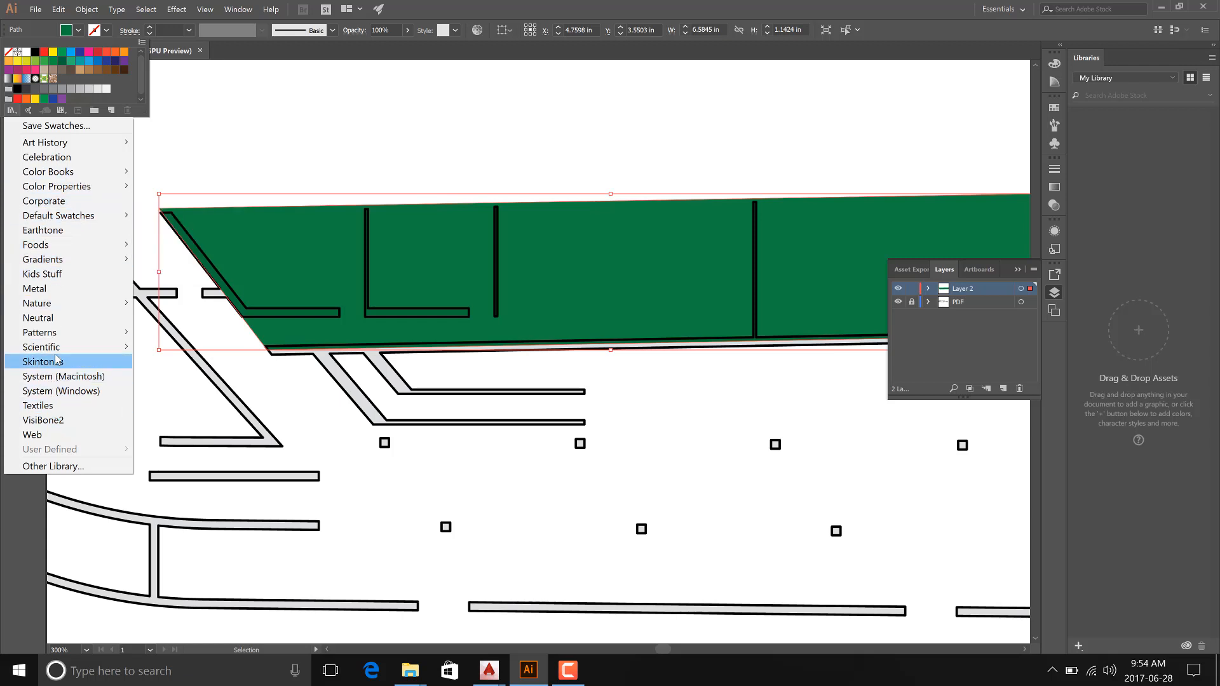
mouse_move(96, 333)
mouse_move(199, 337)
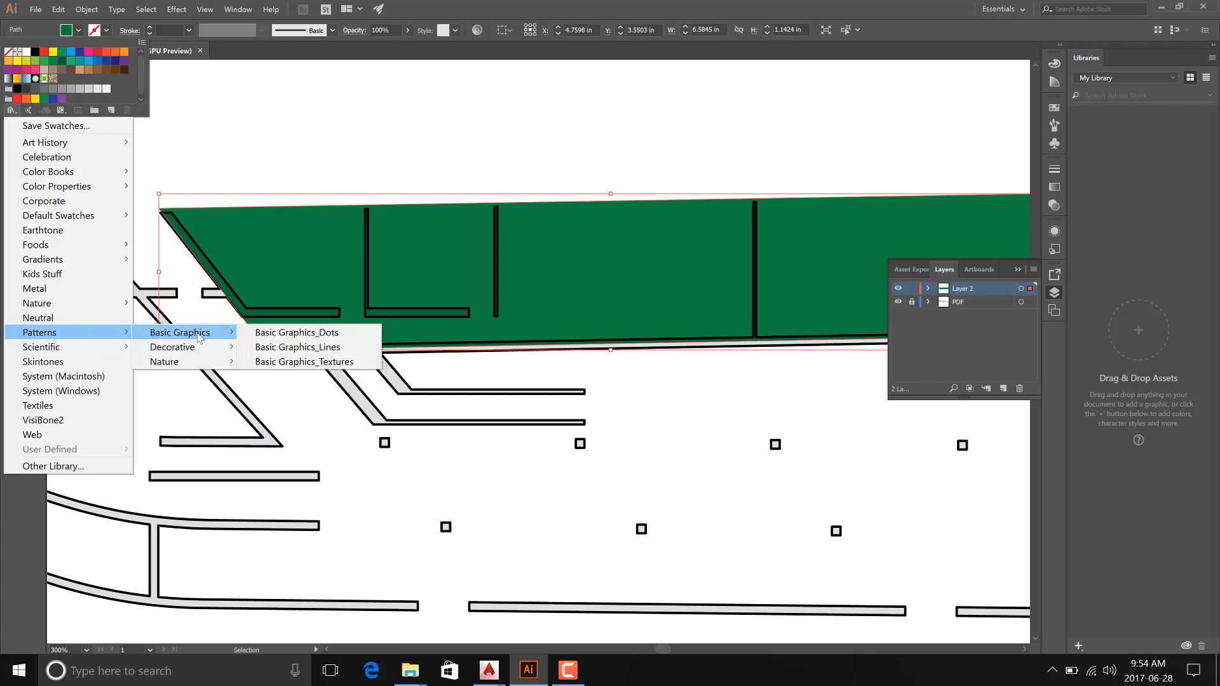
click(268, 336)
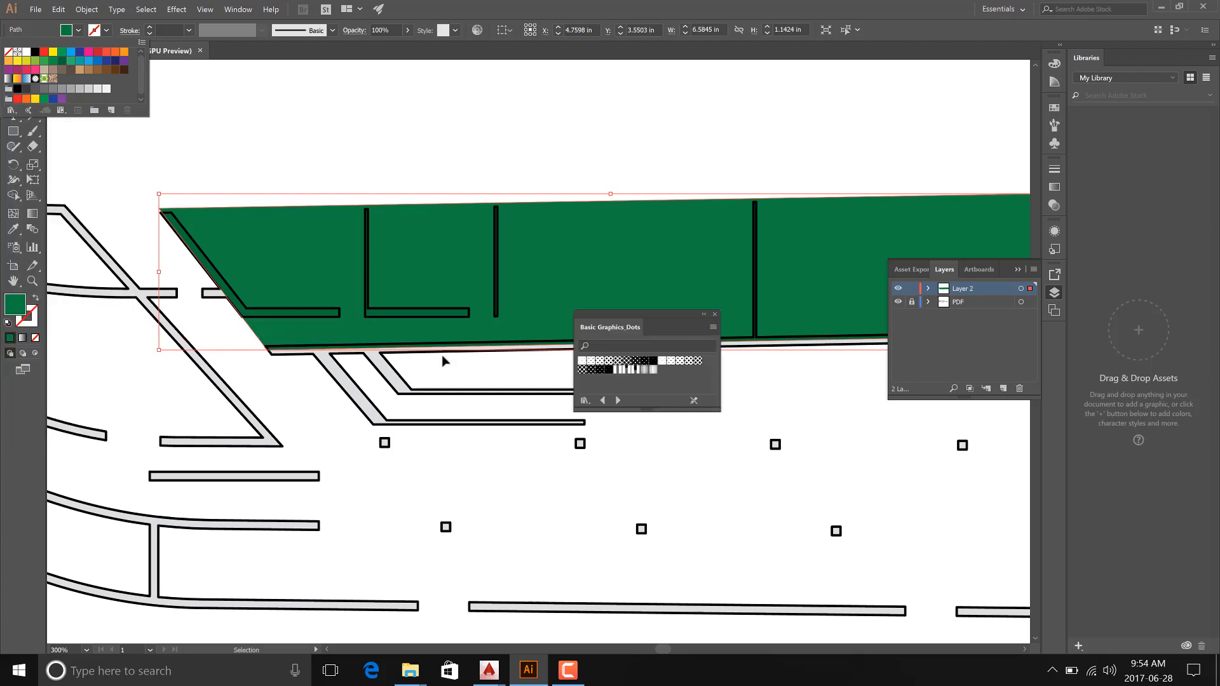
Try light and dark dot patterns on the selected shape, settle on the 10 dpi 30% fill and close the swatch library.
click(598, 362)
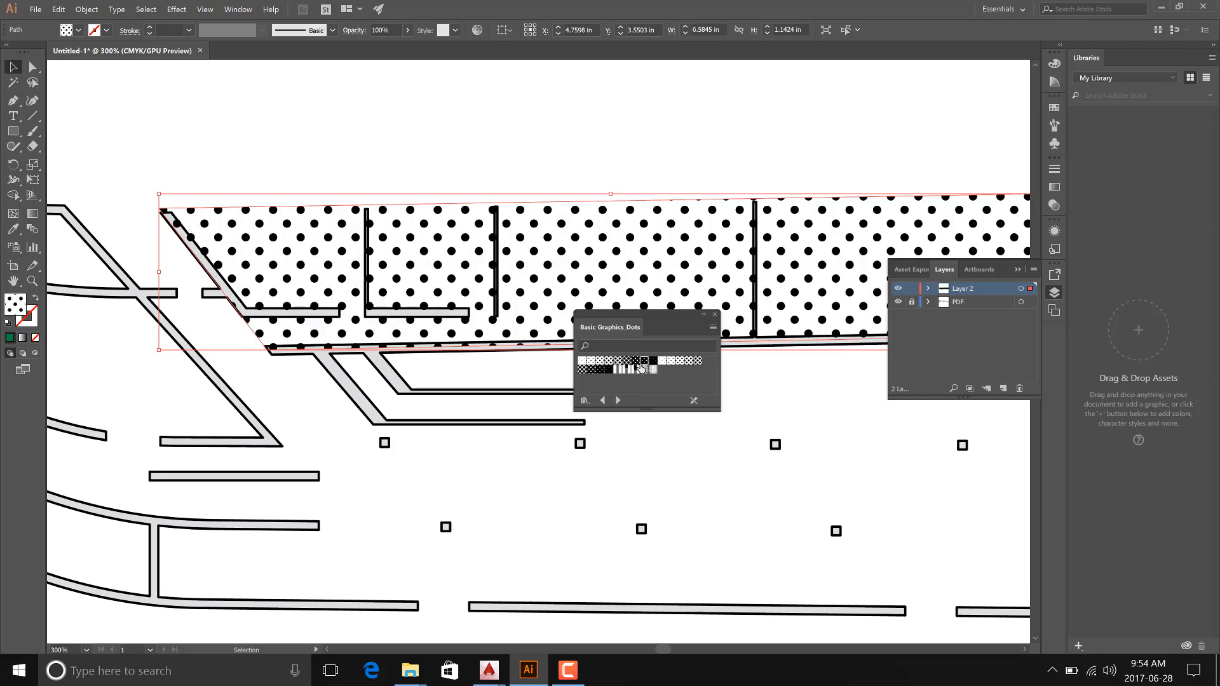
click(642, 361)
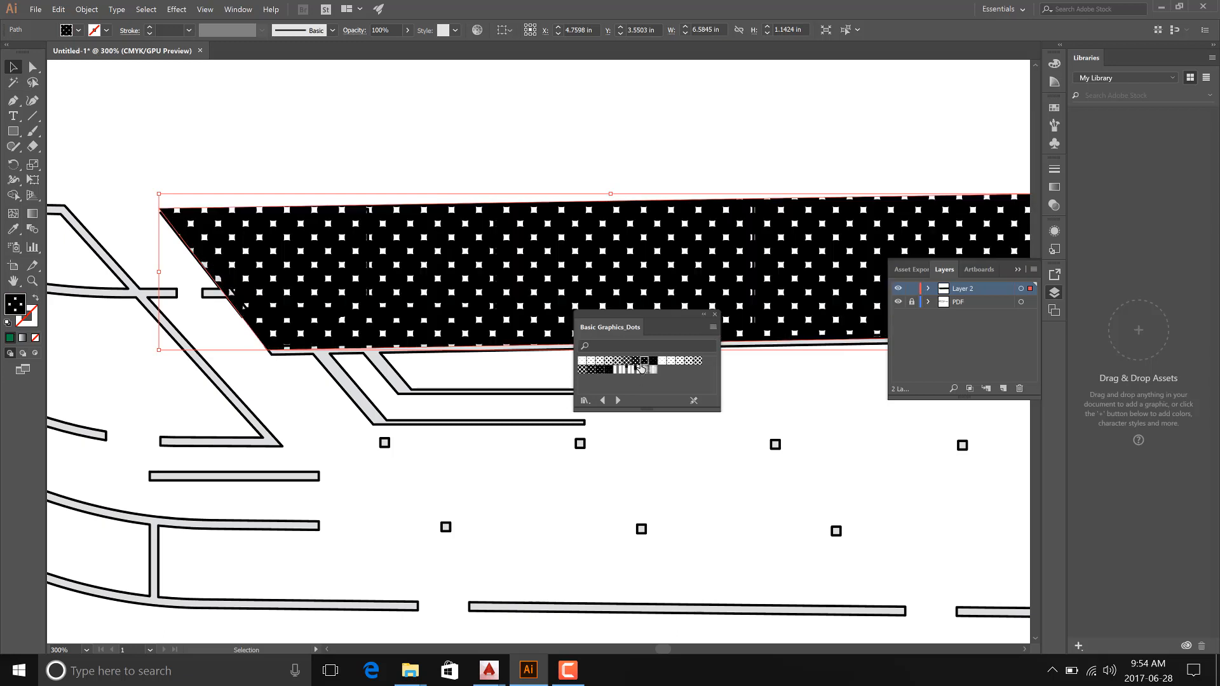
click(599, 361)
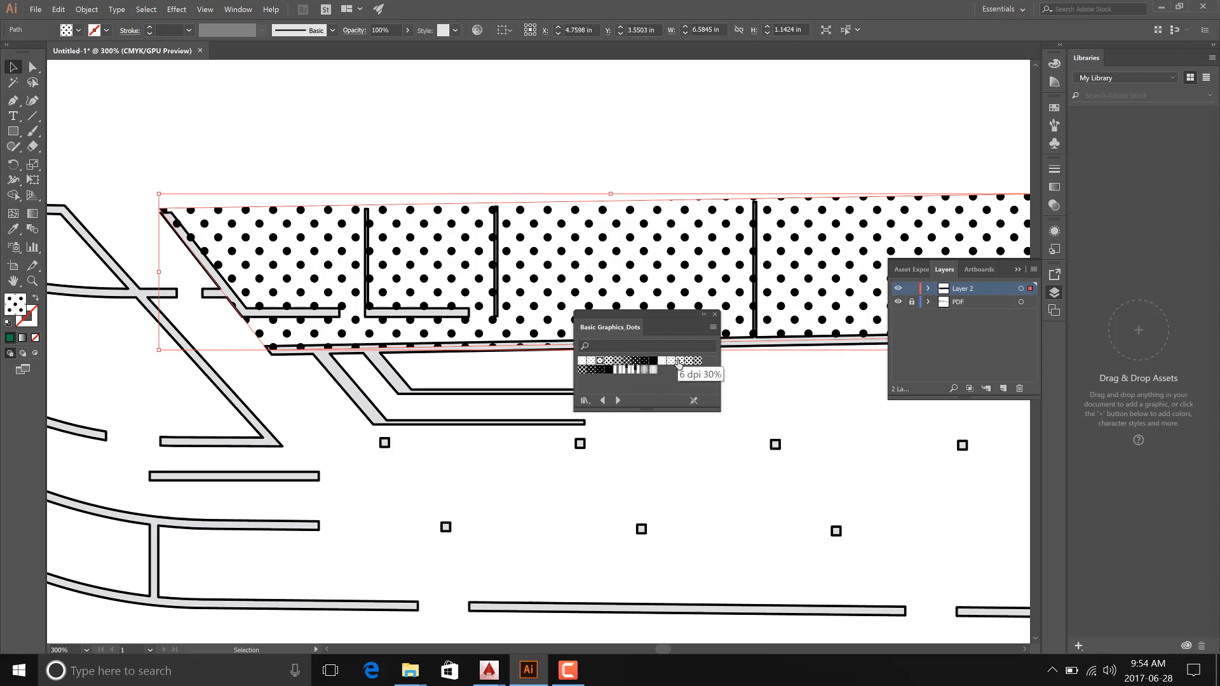
click(715, 316)
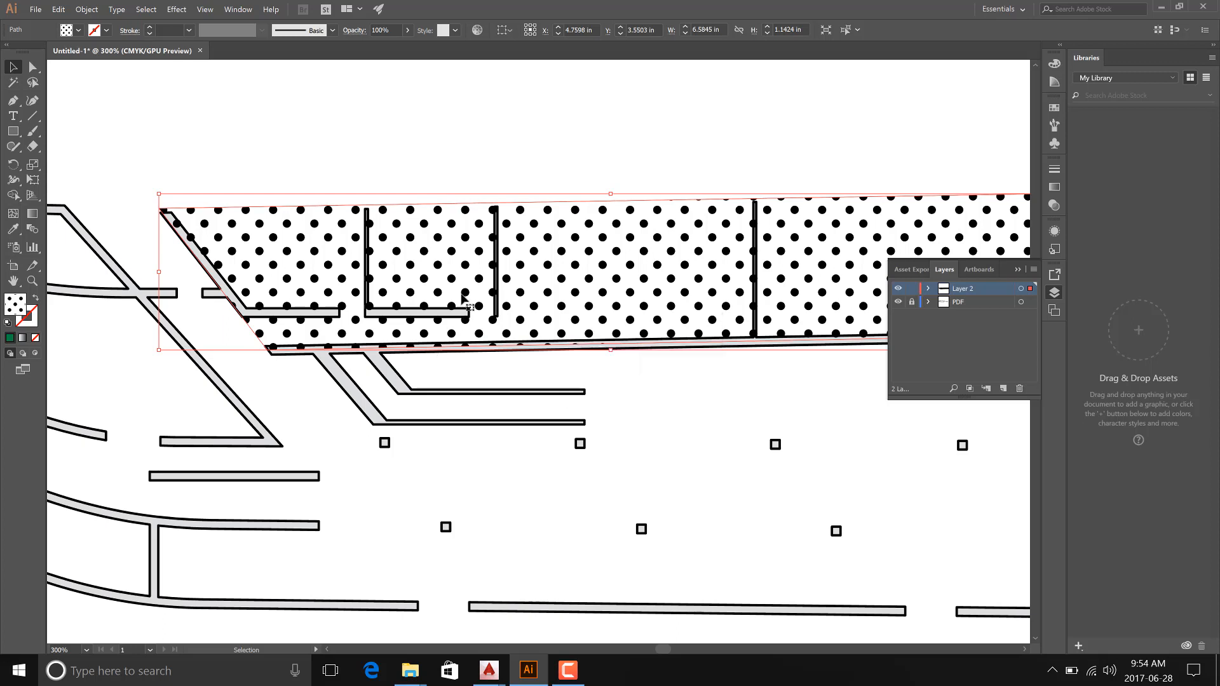
Edit the shape's 10 dpi 30% pattern, set its tile width to 0.1 in and exit pattern editing.
right_click(309, 254)
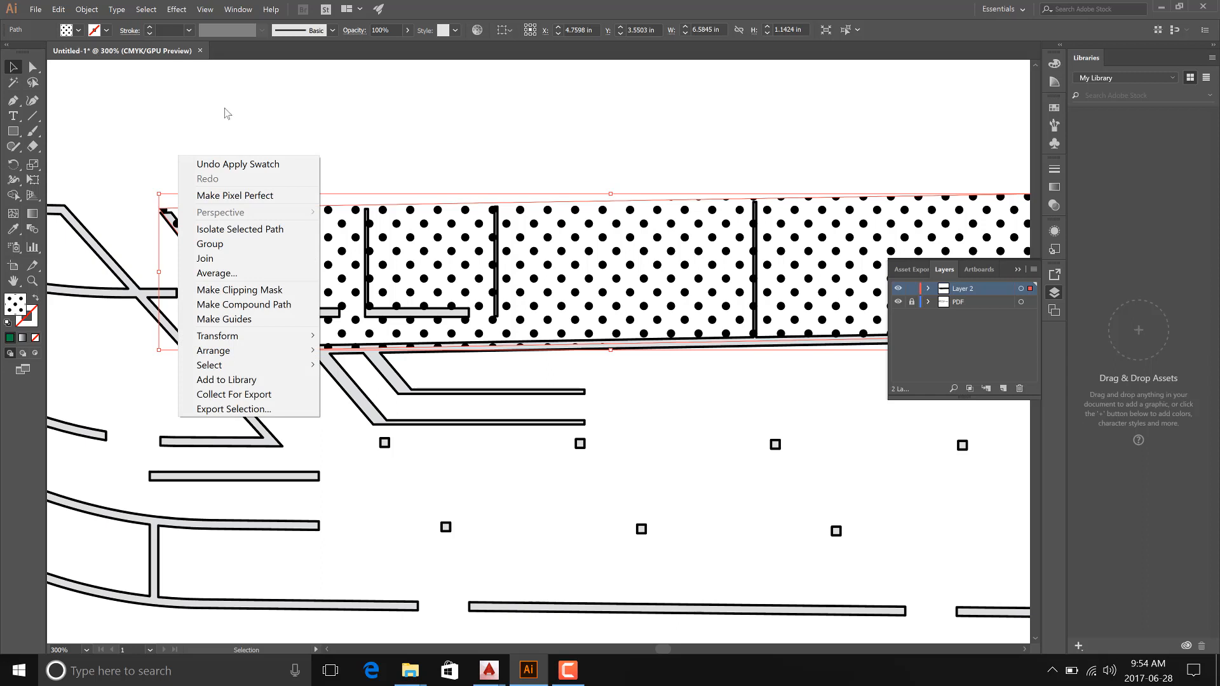
click(83, 9)
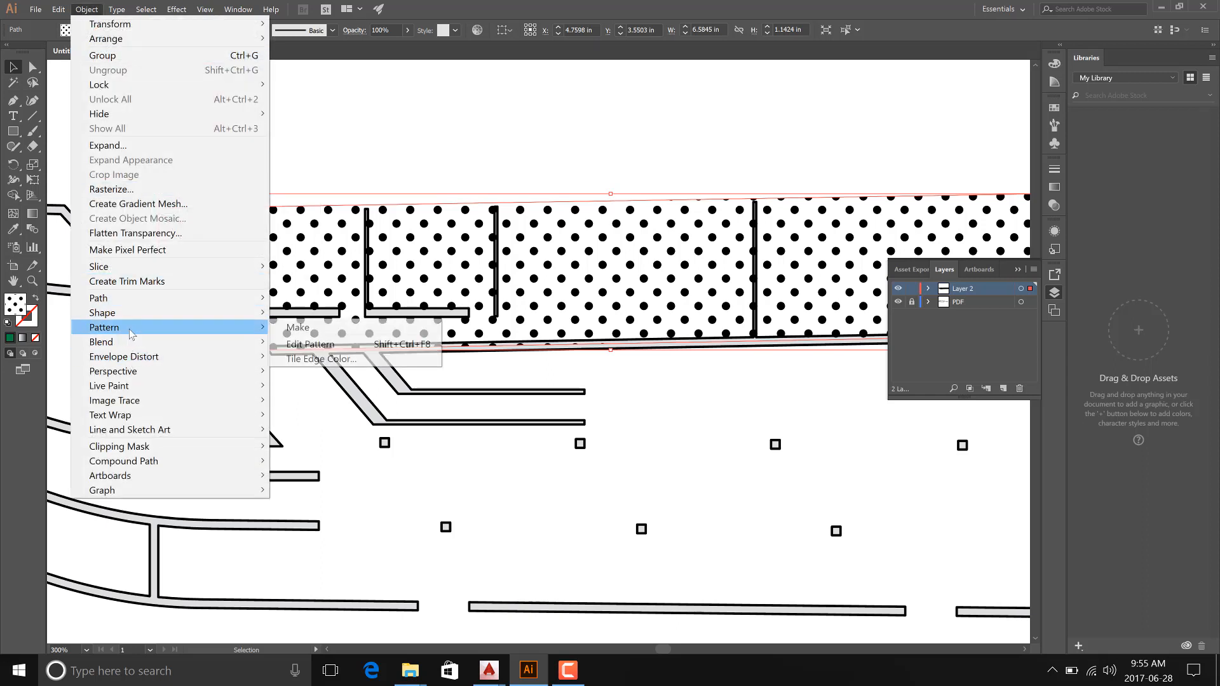
click(303, 329)
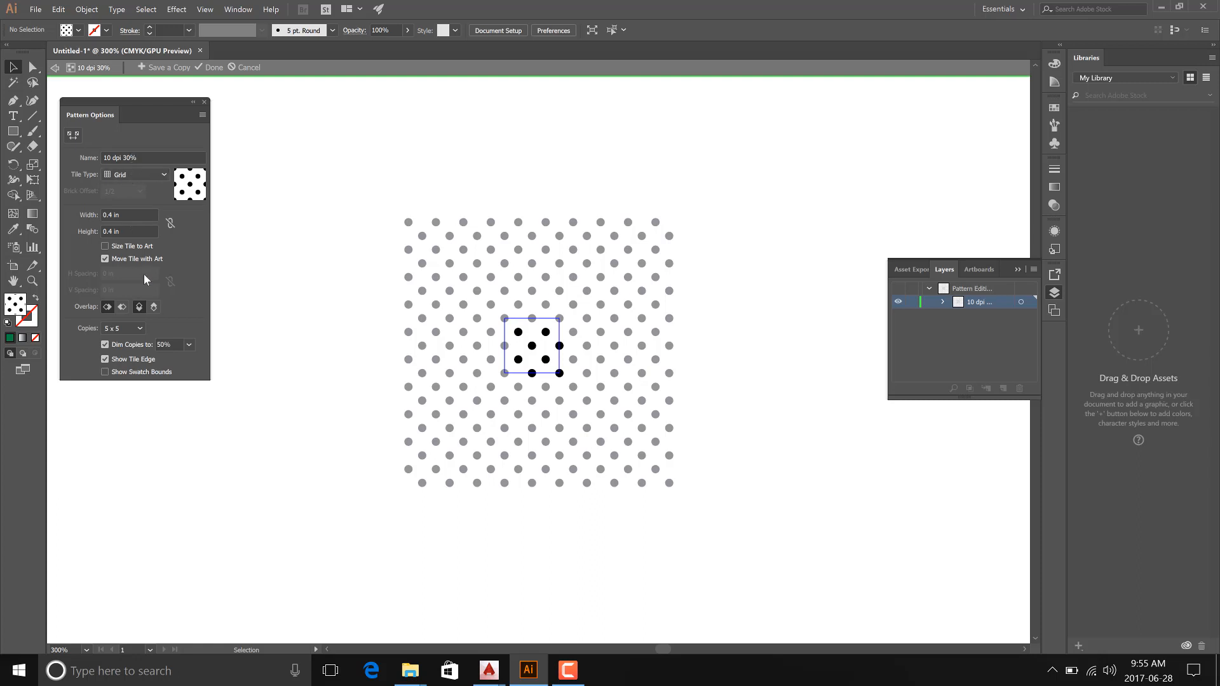
click(137, 213)
drag(139, 215, 42, 206)
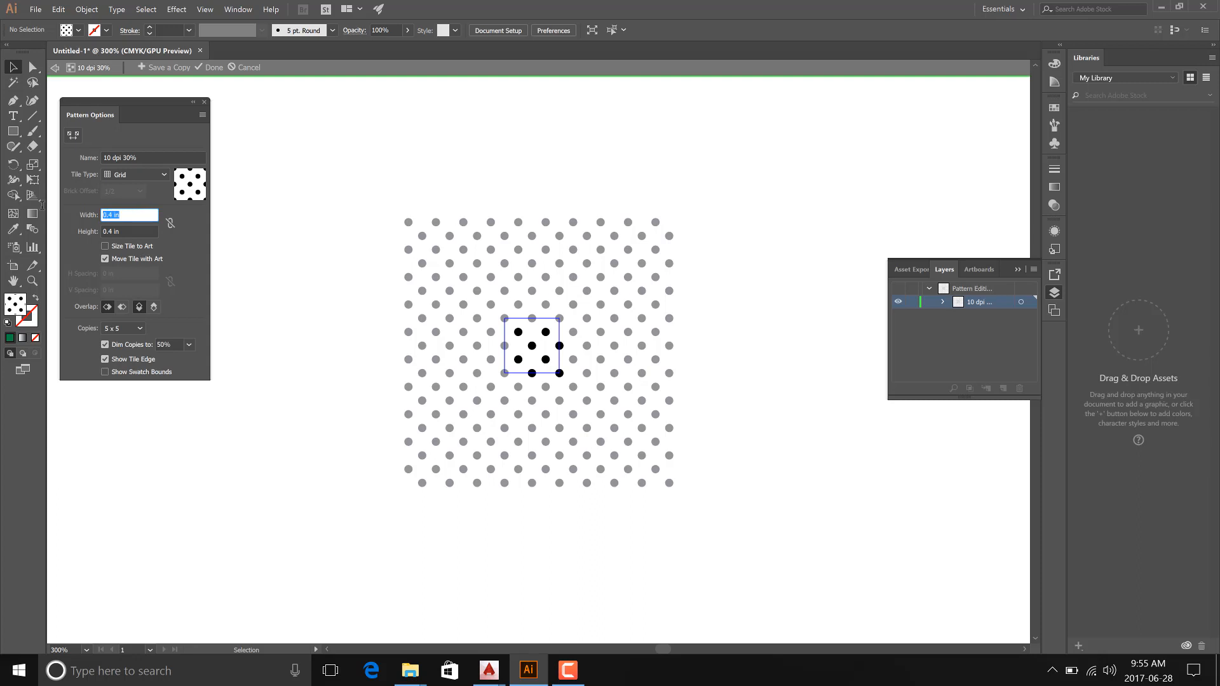
key(BackSpace)
key(Return)
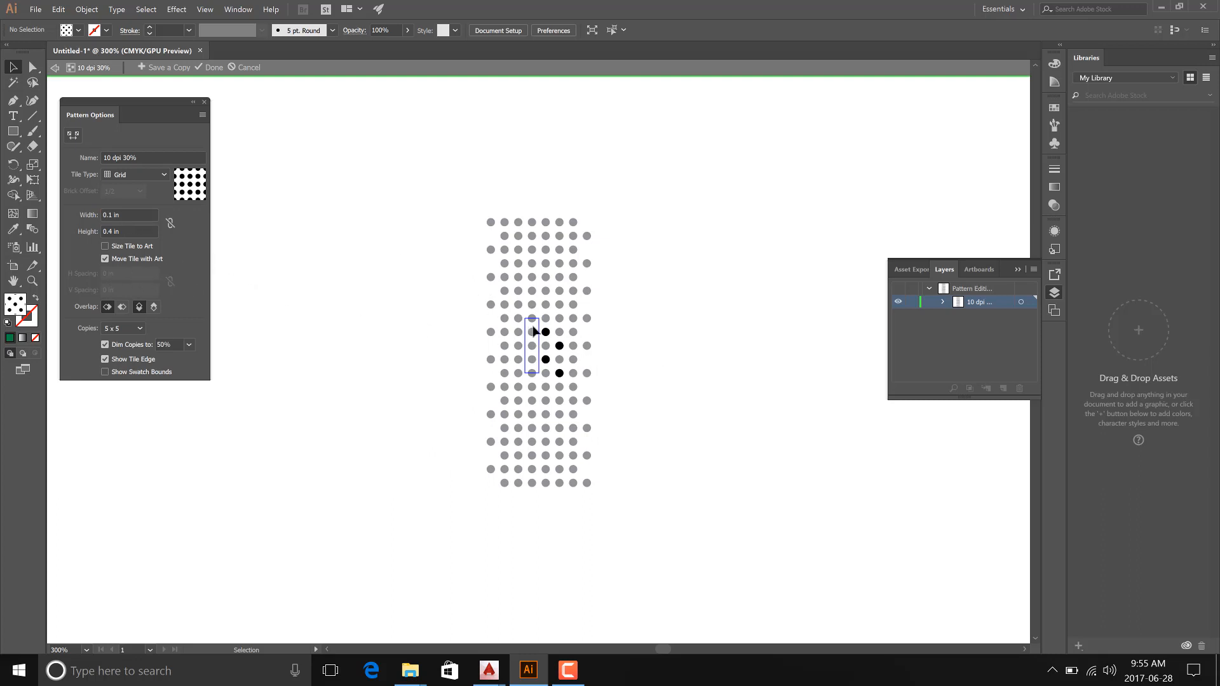
click(204, 102)
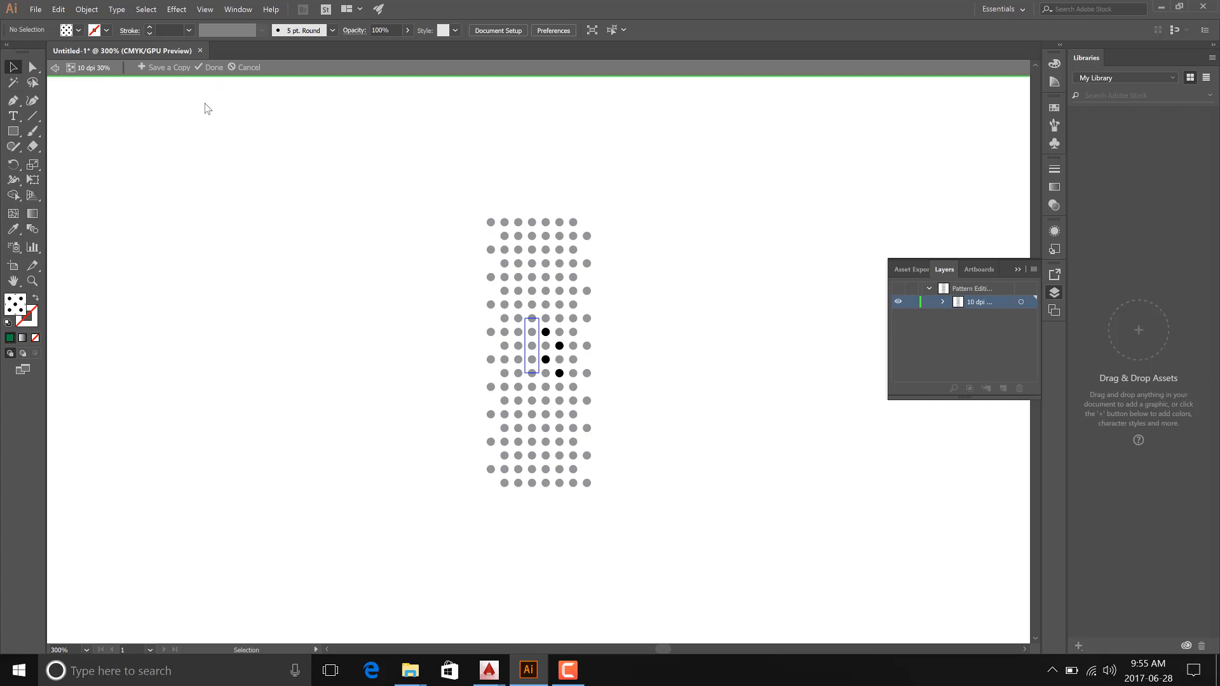
click(56, 69)
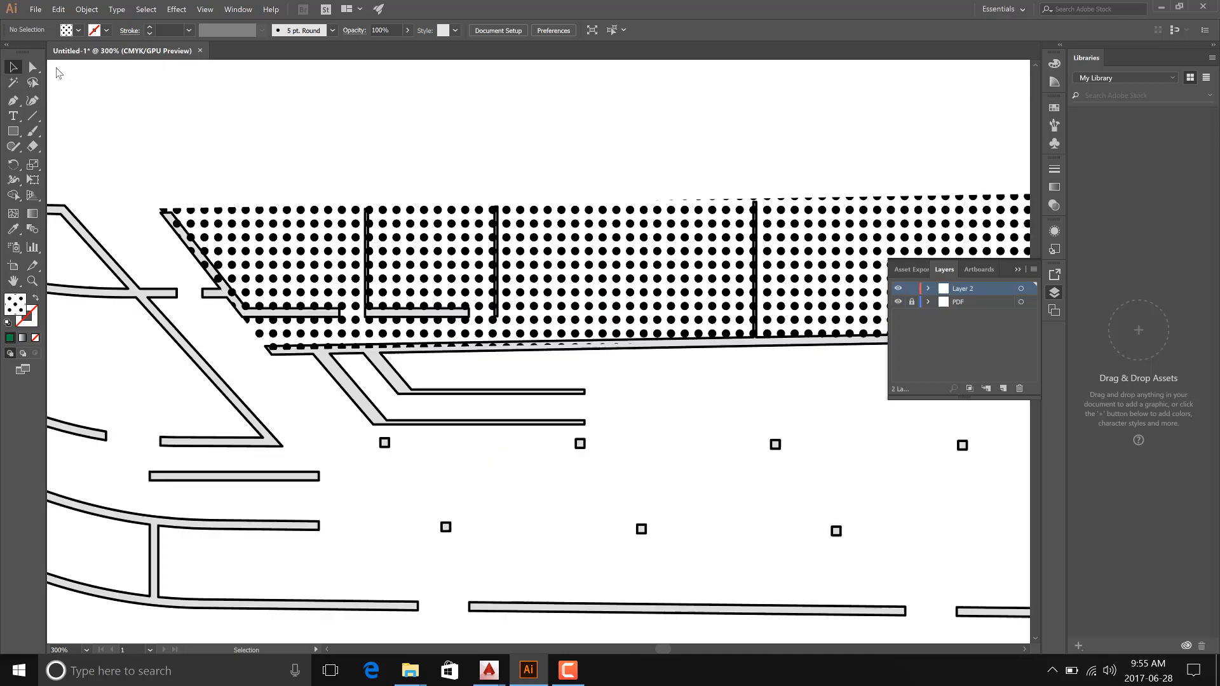
Select the dot-filled shape and examine its edited pattern against the whole plan.
click(280, 240)
scroll(286, 286, down, 1)
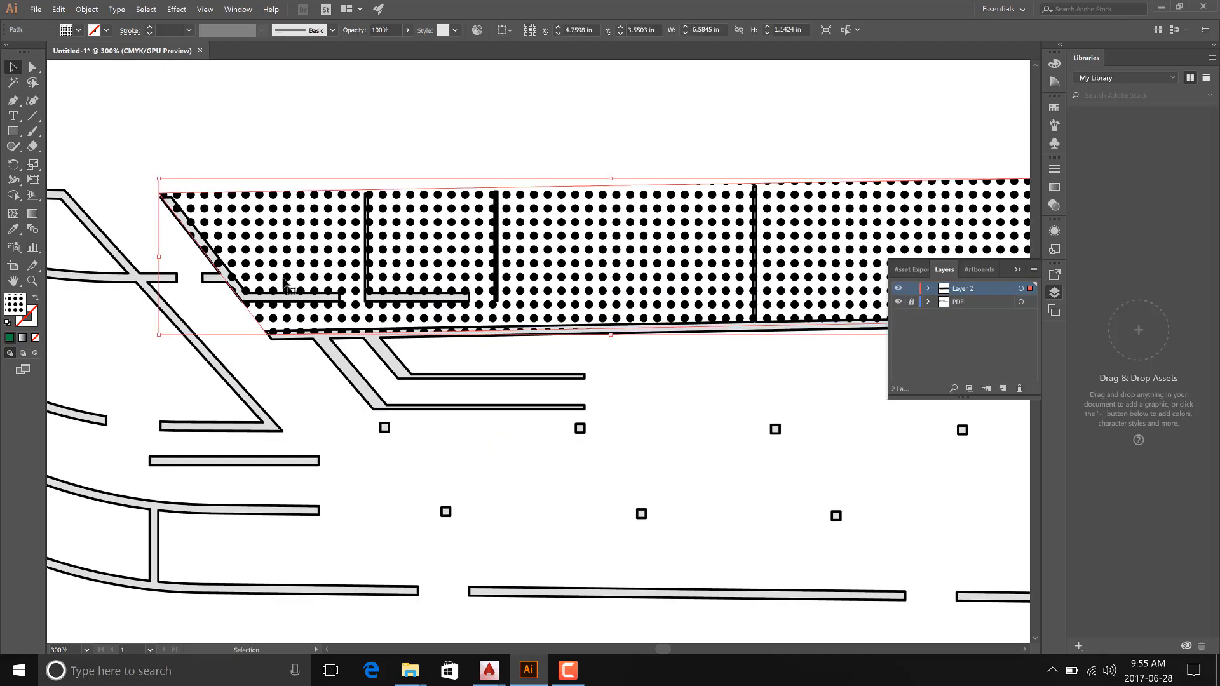
alt+scroll(326, 278, down, 1)
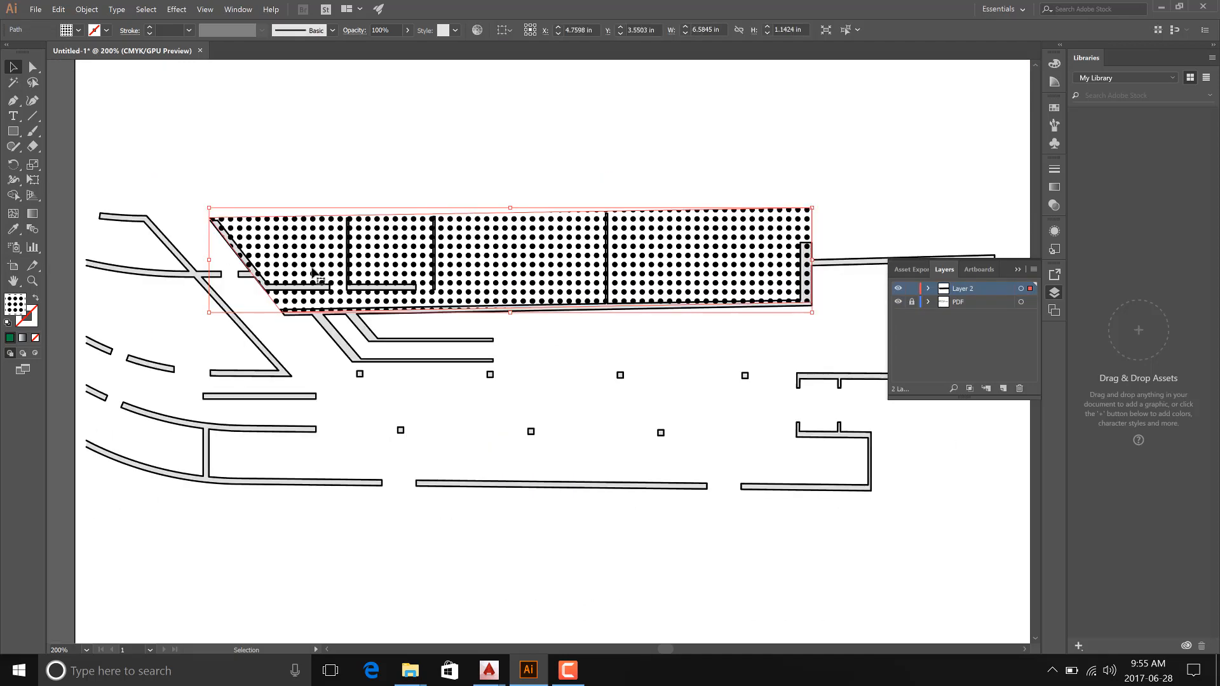
alt+scroll(318, 264, down, 1)
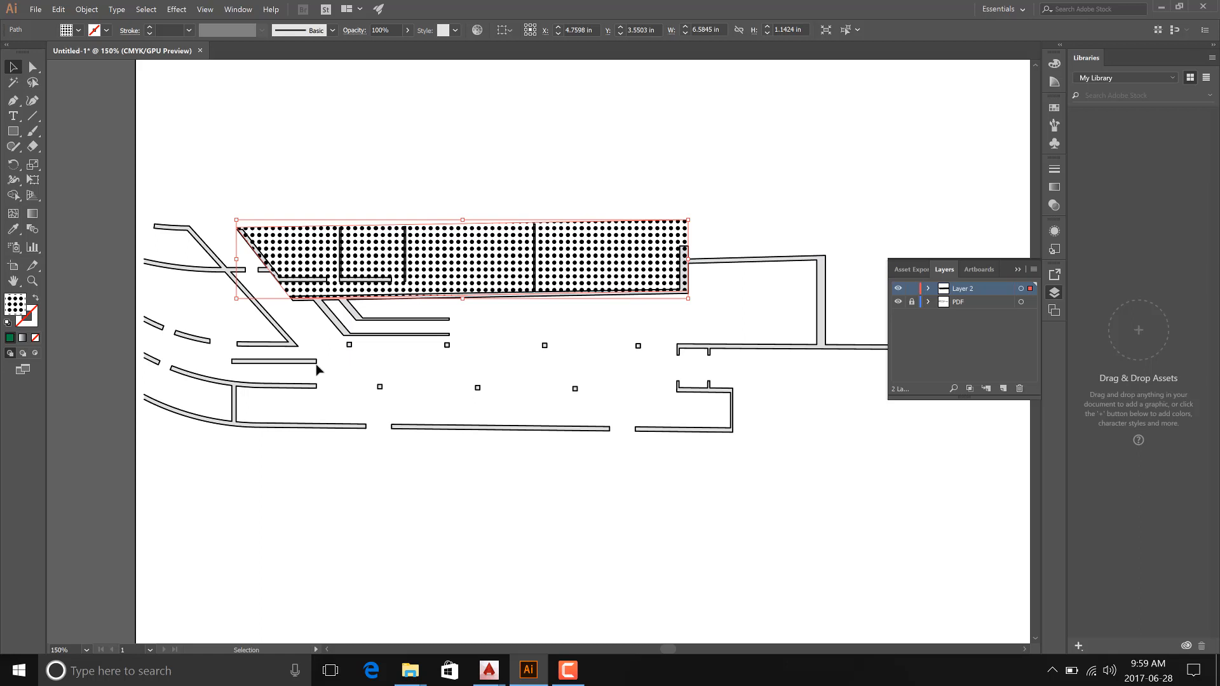
Switch to AutoCAD, deselect the viewport and open the plot settings for Layout1.
click(1163, 8)
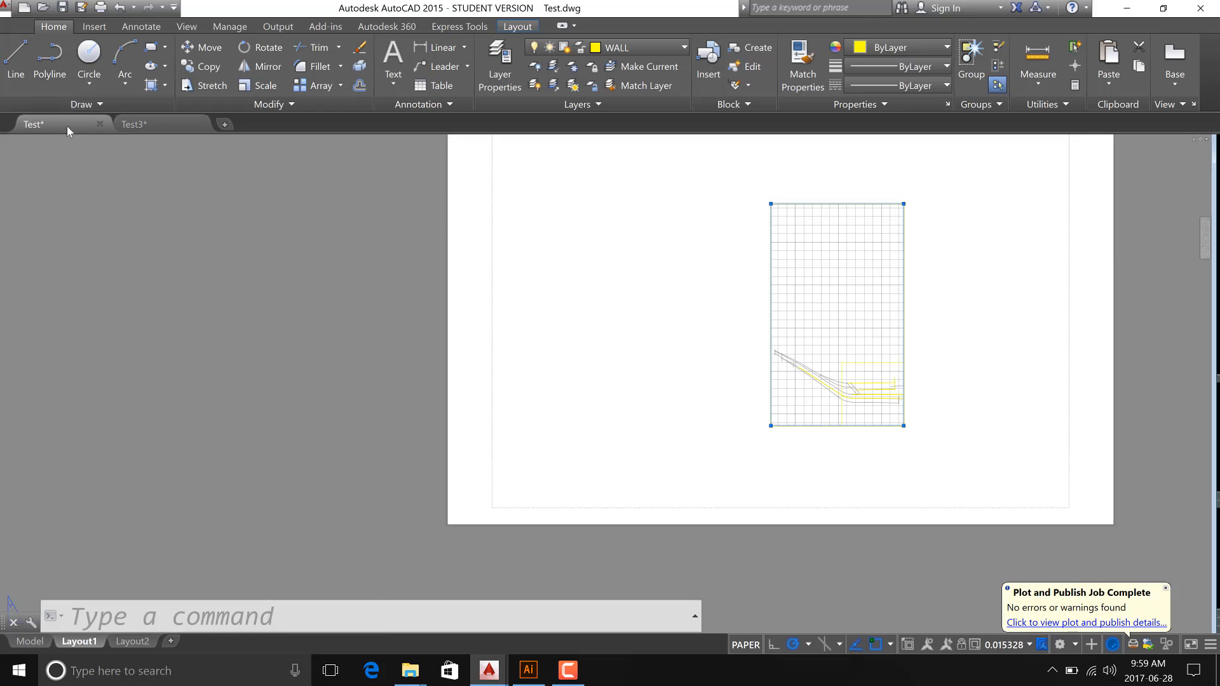
key(Escape)
key(Escape)
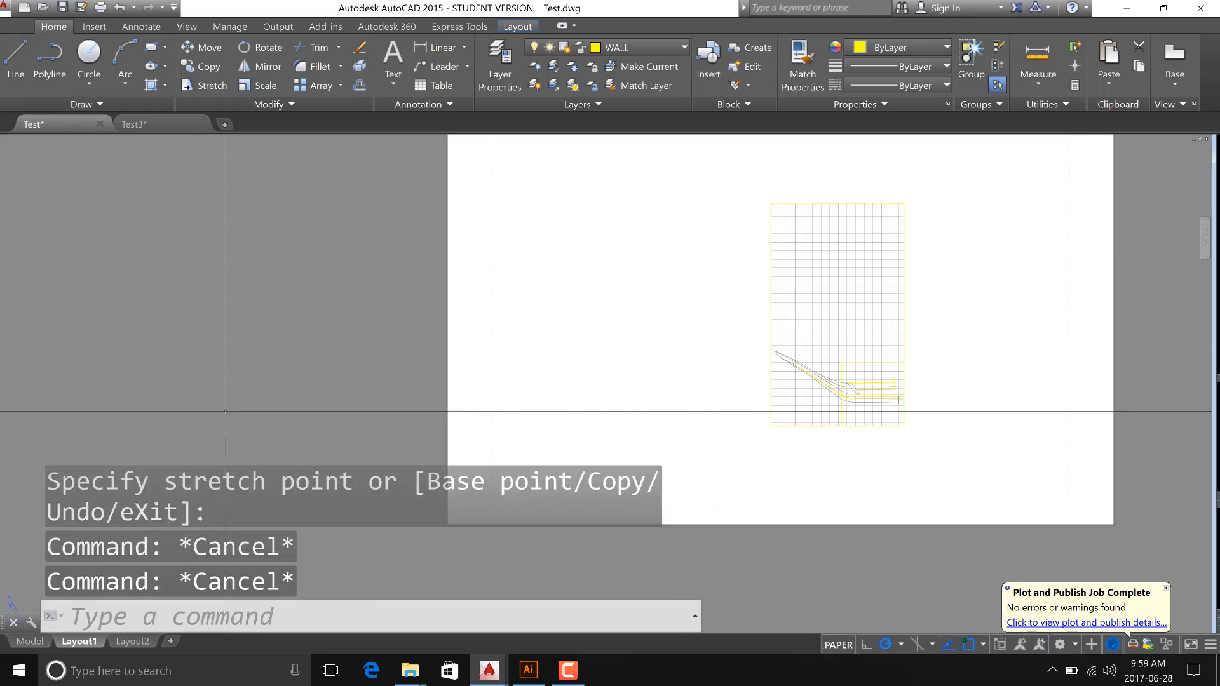
key(ctrl+p)
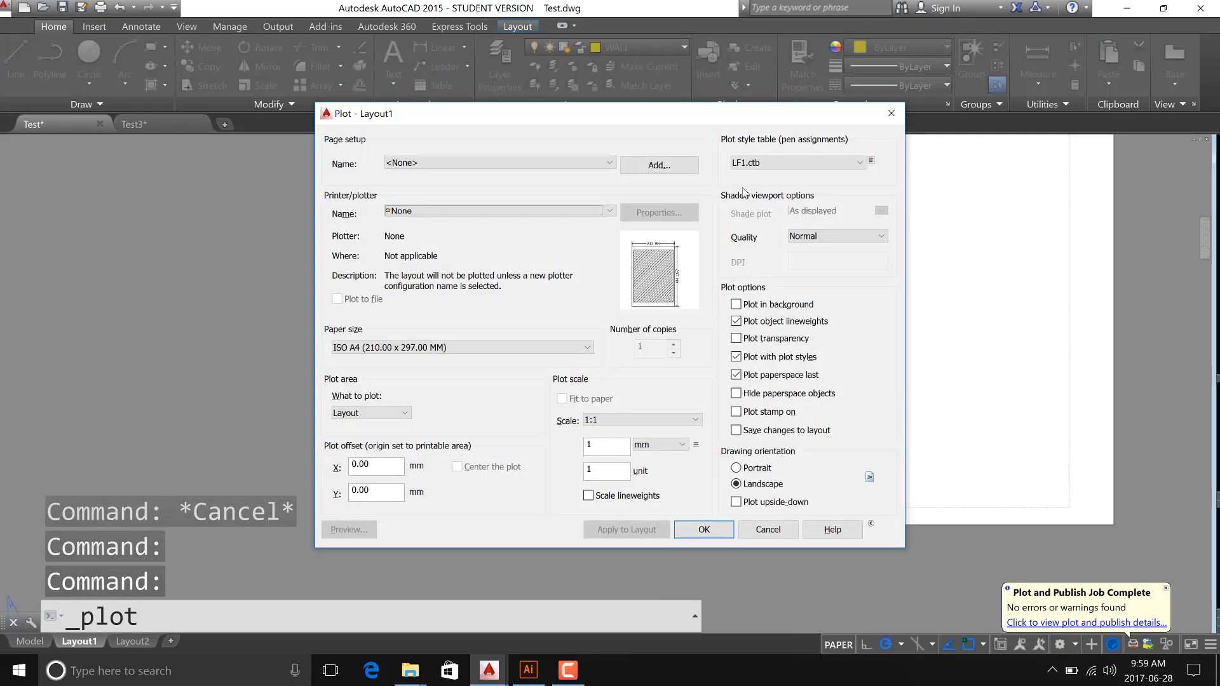
Check where the LF1.ctb plot style table is saved, cancel without saving, and preview the open File Explorer windows.
click(871, 161)
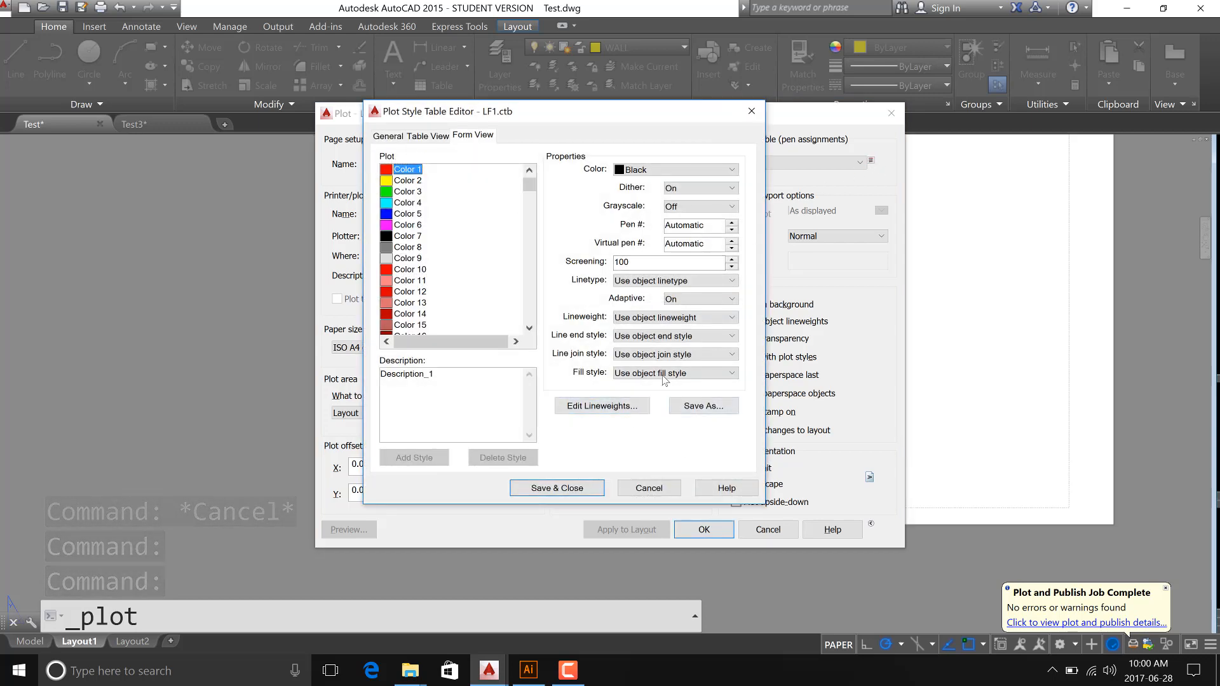
click(711, 406)
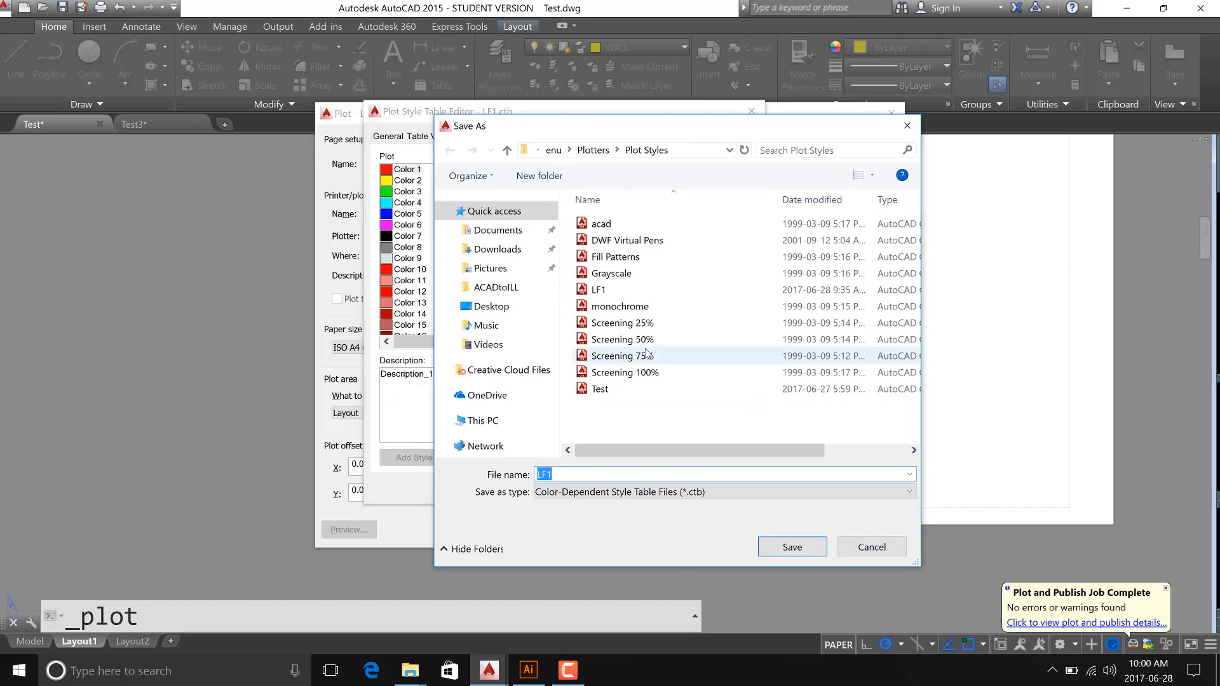
click(872, 547)
click(649, 488)
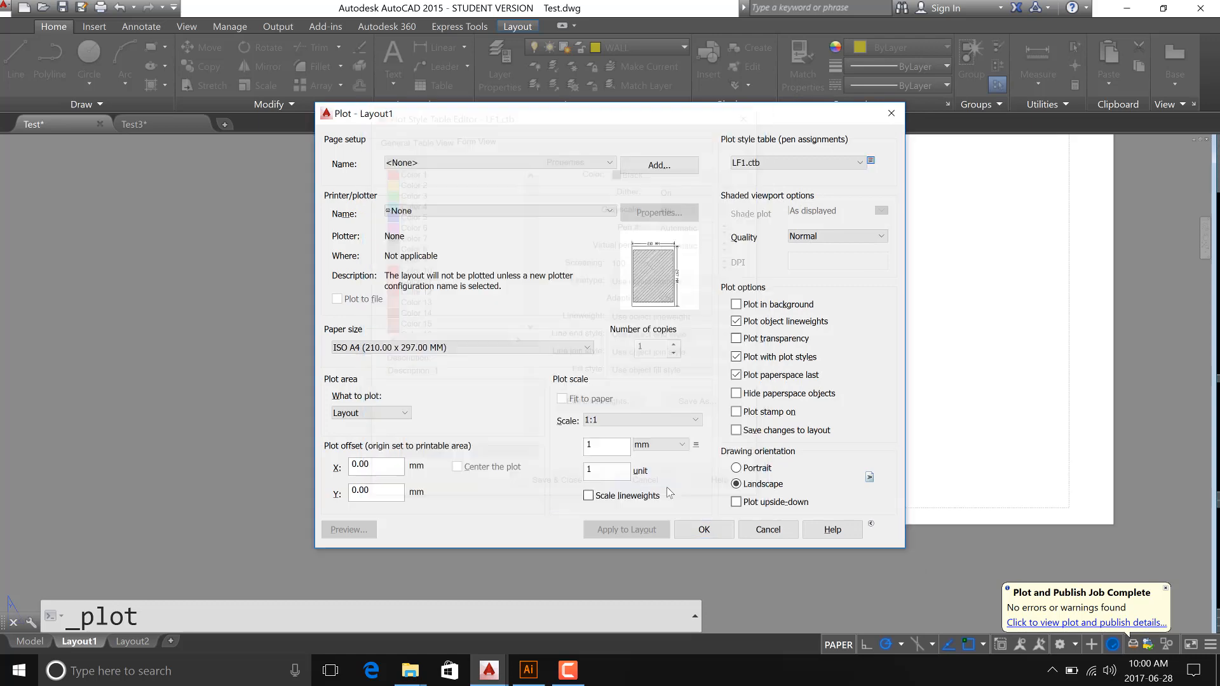
click(407, 668)
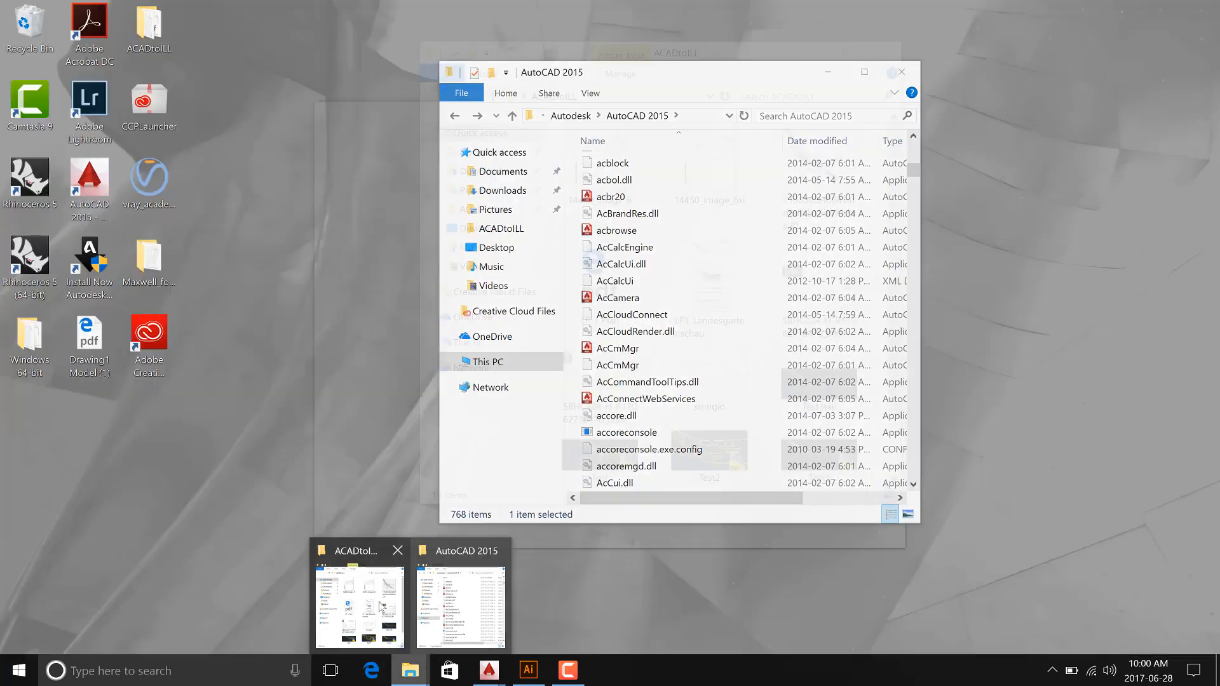
mouse_move(444, 603)
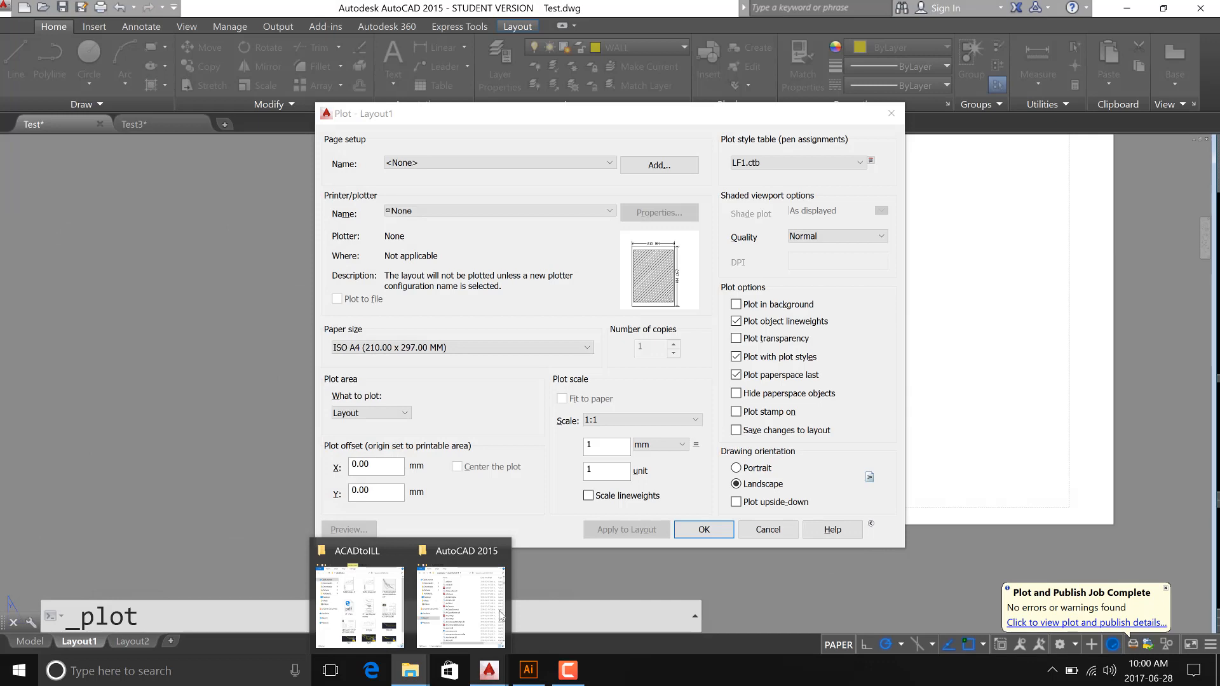
Open the save location of the LF1.ctb plot style table and widen the dialog and columns to show path and file types.
click(868, 161)
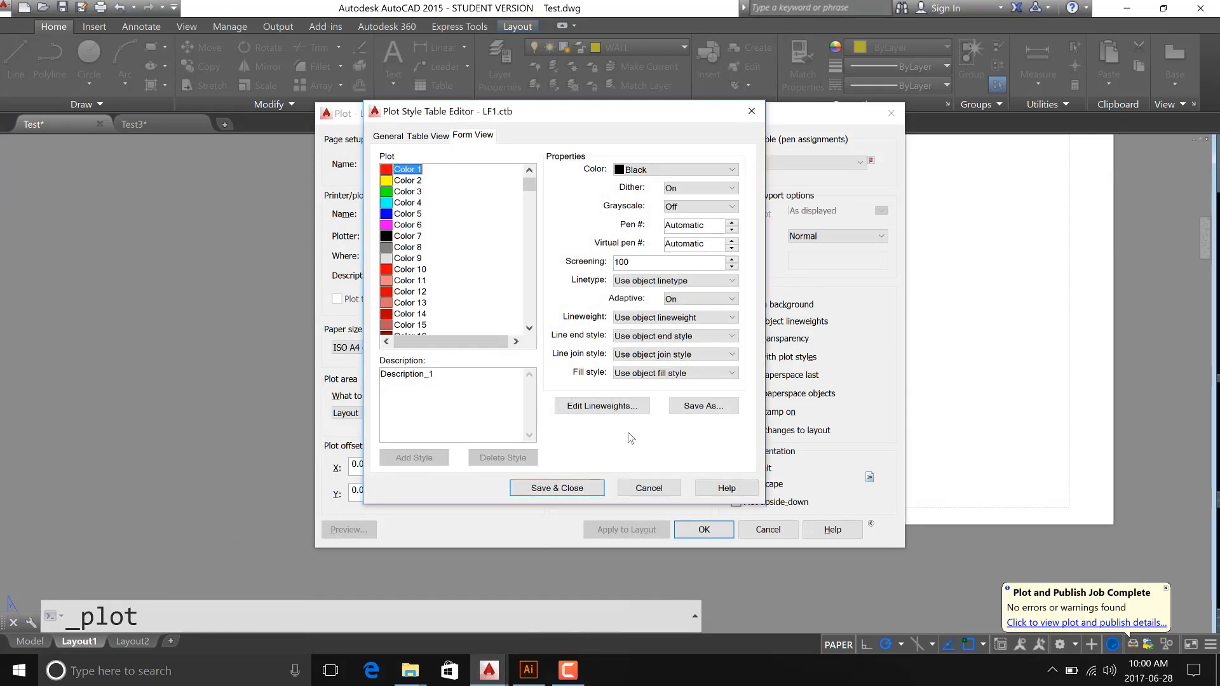
click(702, 405)
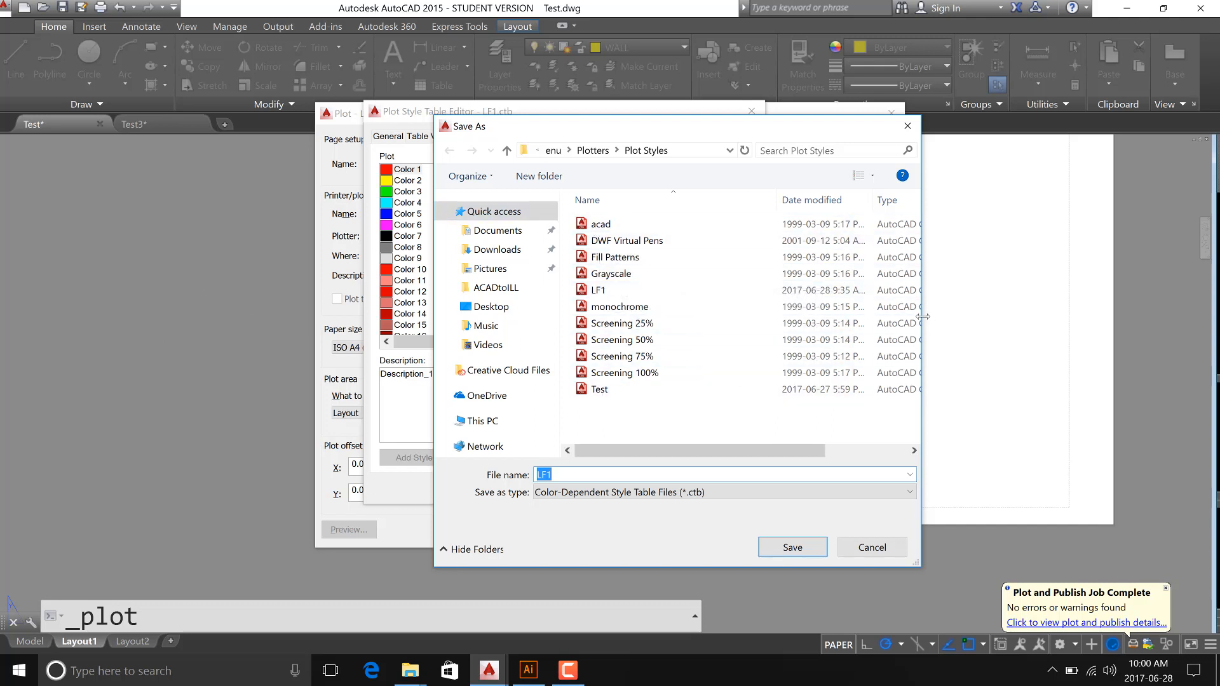
drag(923, 316, 1098, 316)
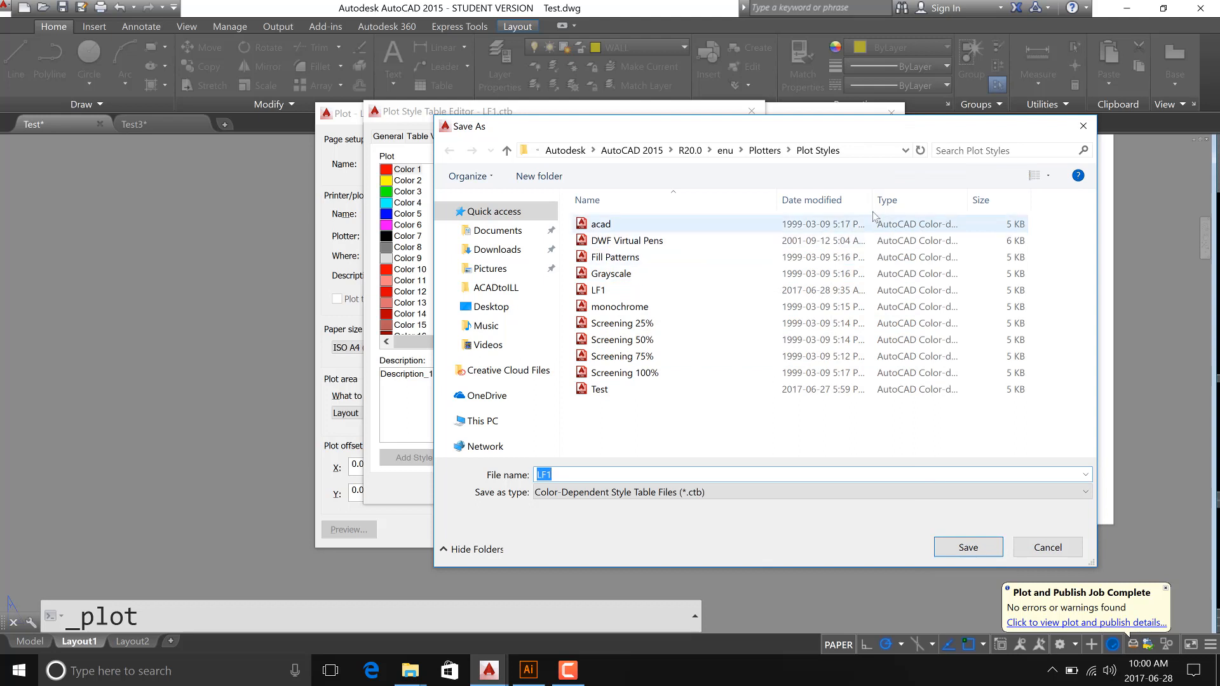
drag(874, 201, 884, 201)
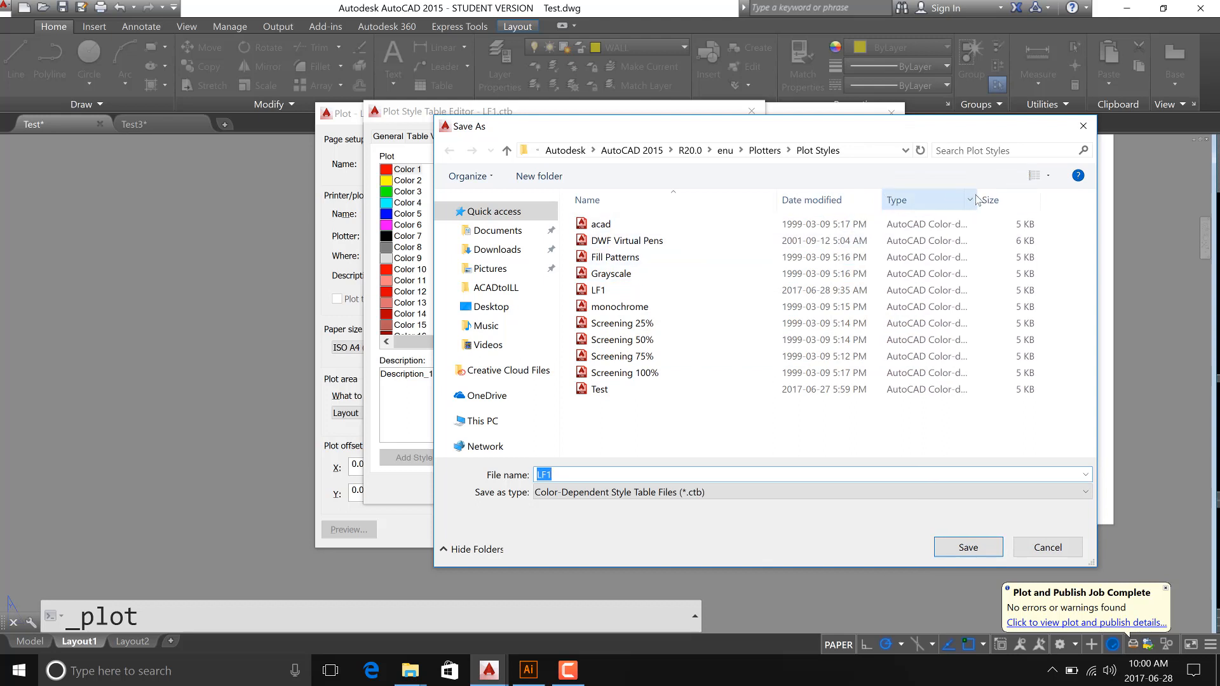
drag(978, 197, 1067, 198)
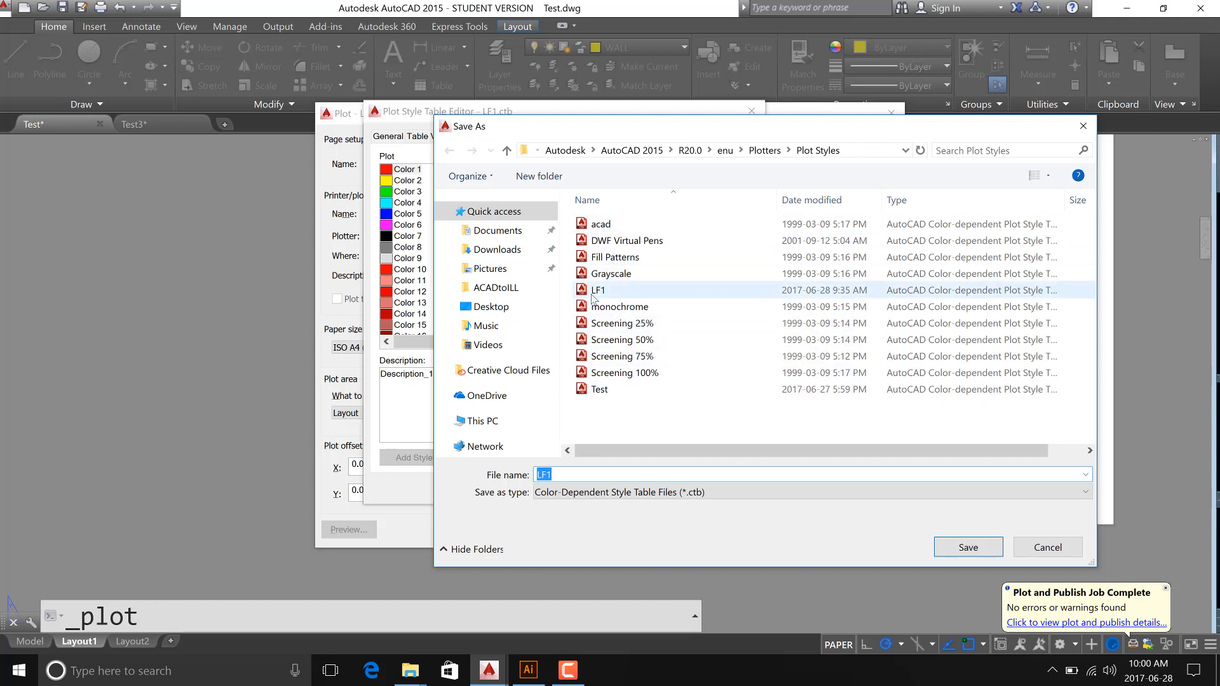
Select the Test plot style table and examine the full folder path of the Plot Styles location.
click(589, 392)
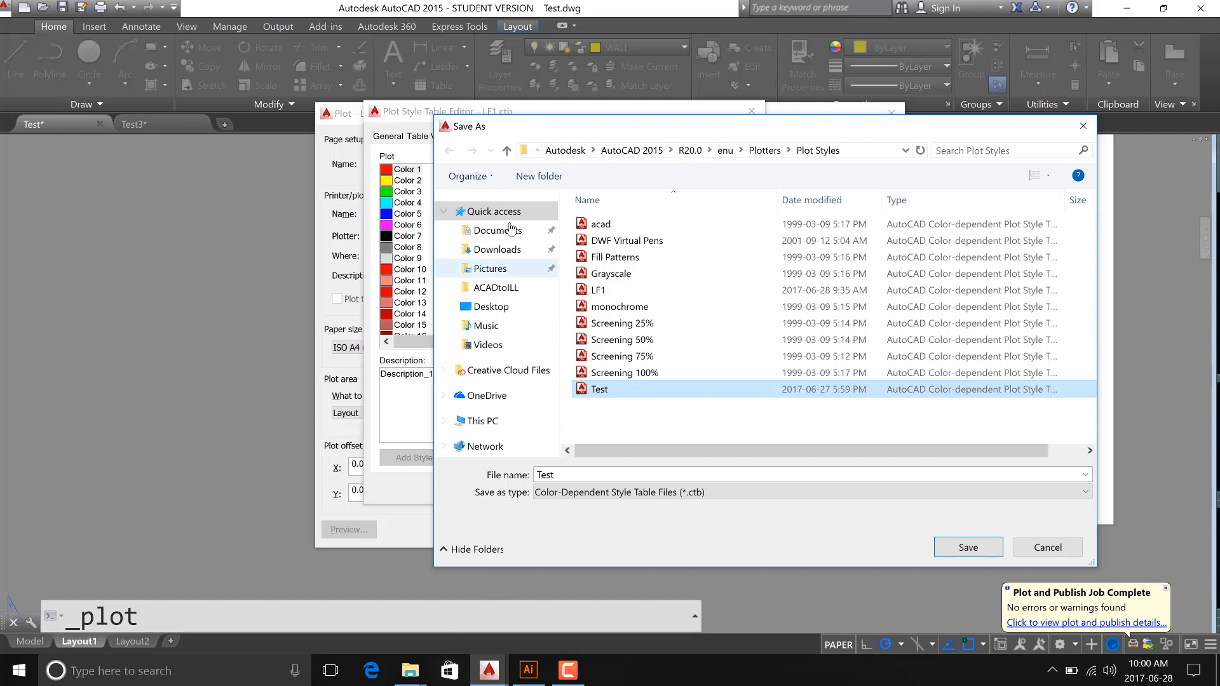
click(541, 156)
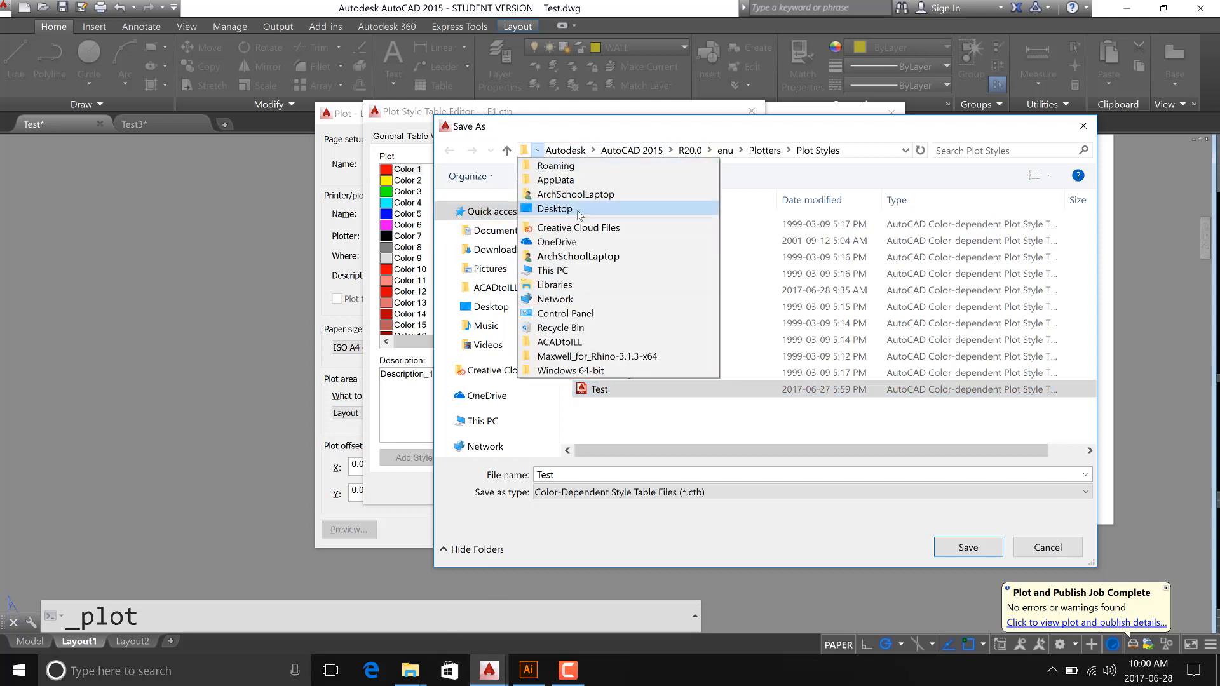
click(729, 136)
click(904, 151)
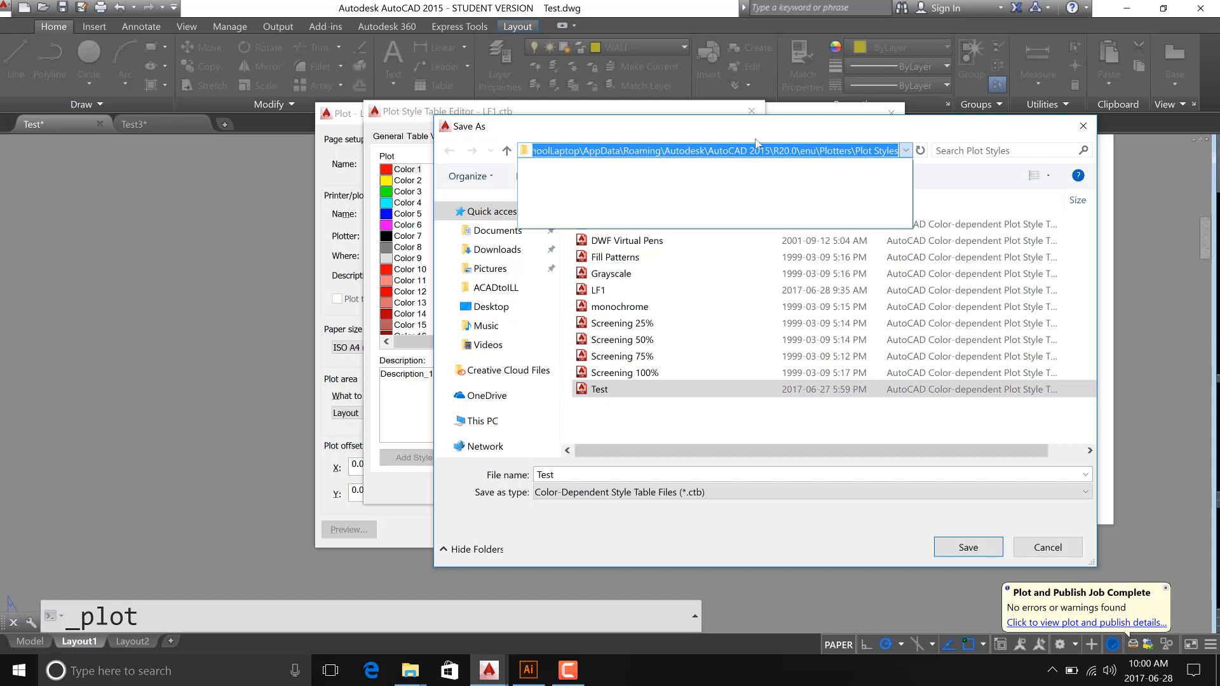
click(780, 131)
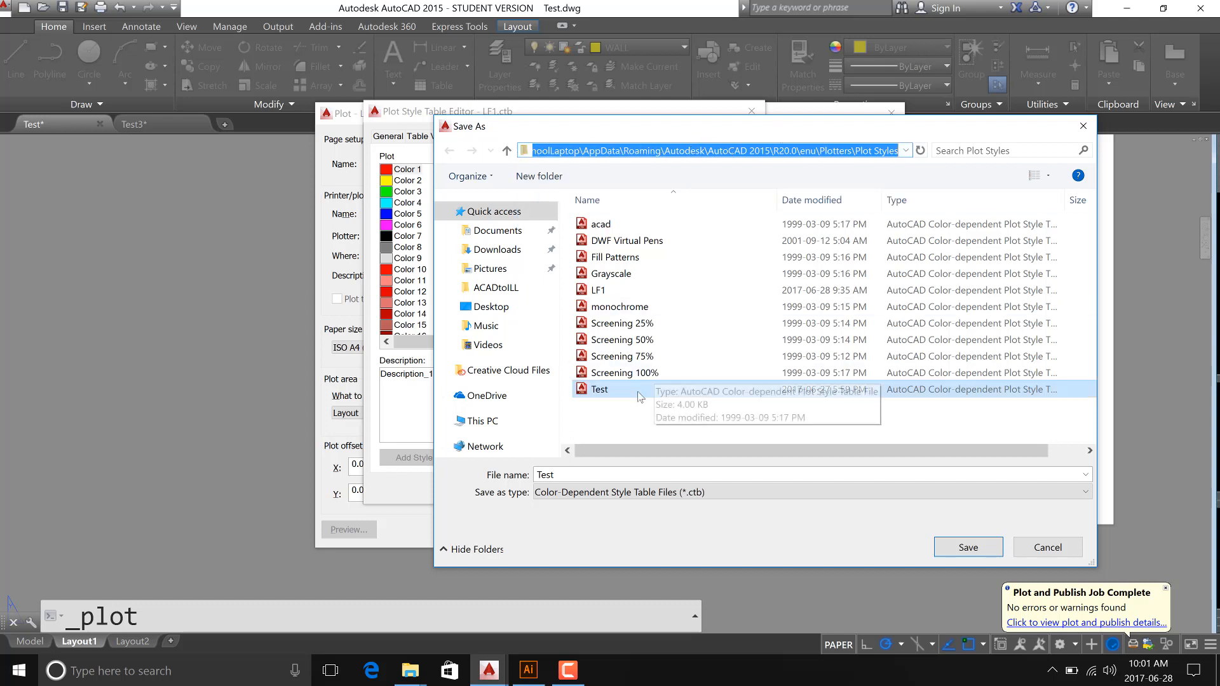
Copy the LF1 plot style table from the Plot Styles folder into the ACADtoILL folder.
click(616, 293)
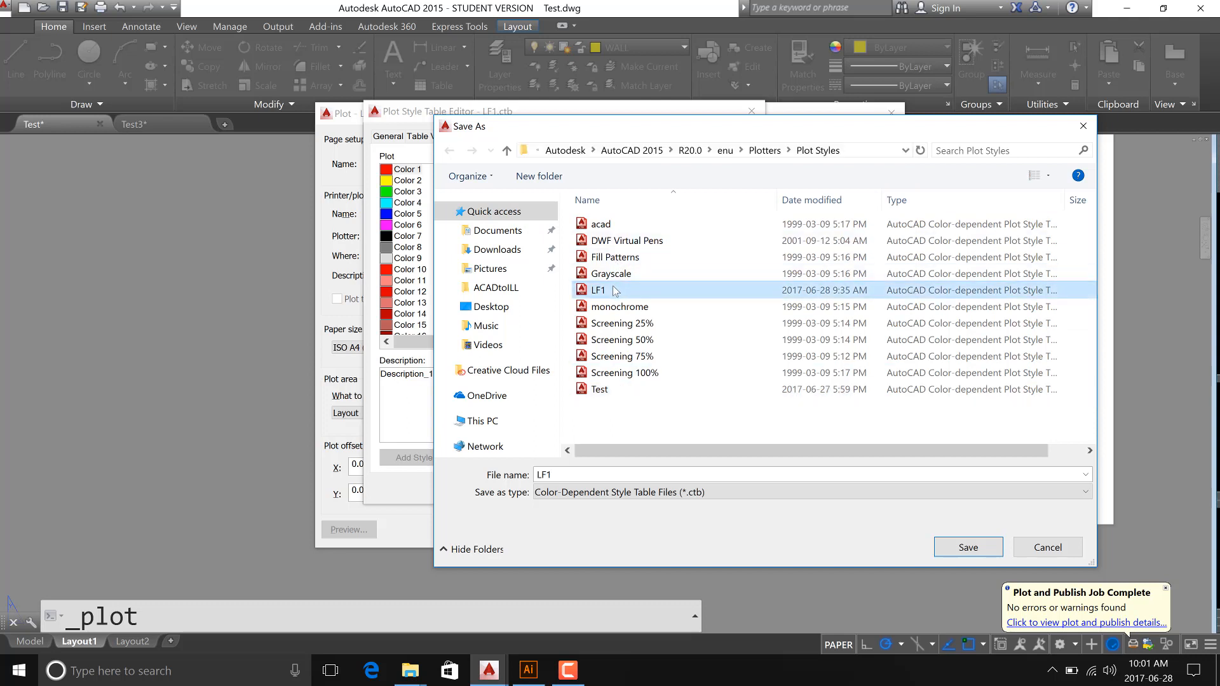
mouse_move(412, 668)
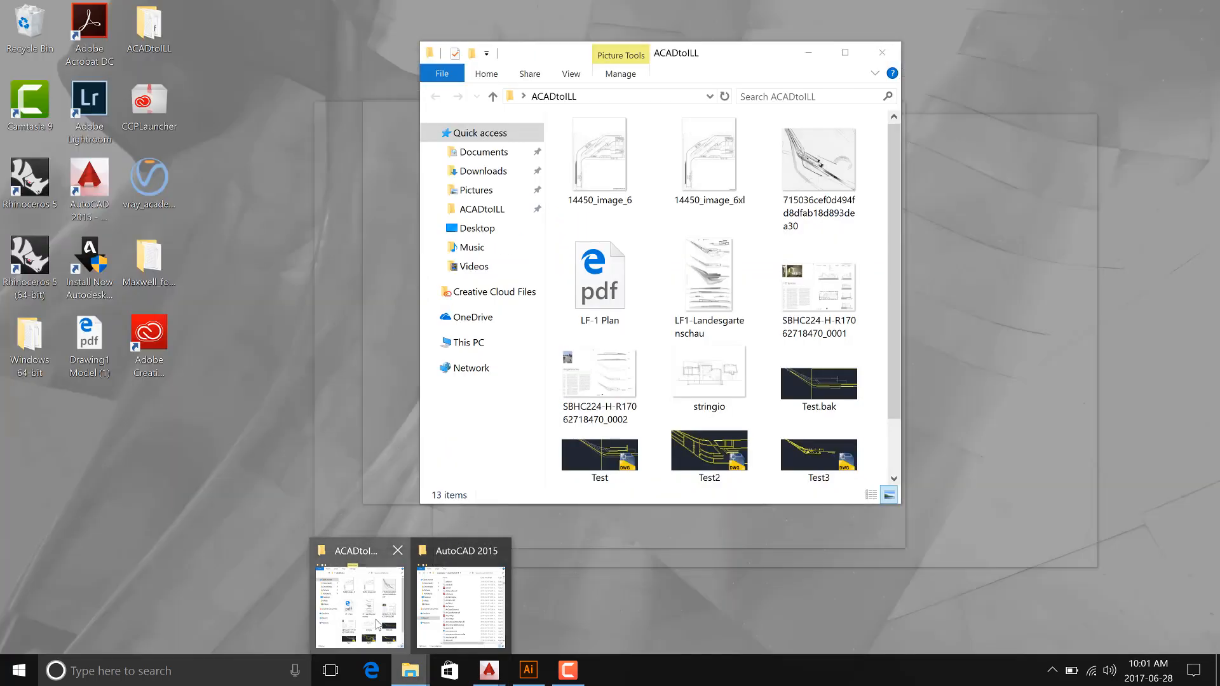
click(378, 625)
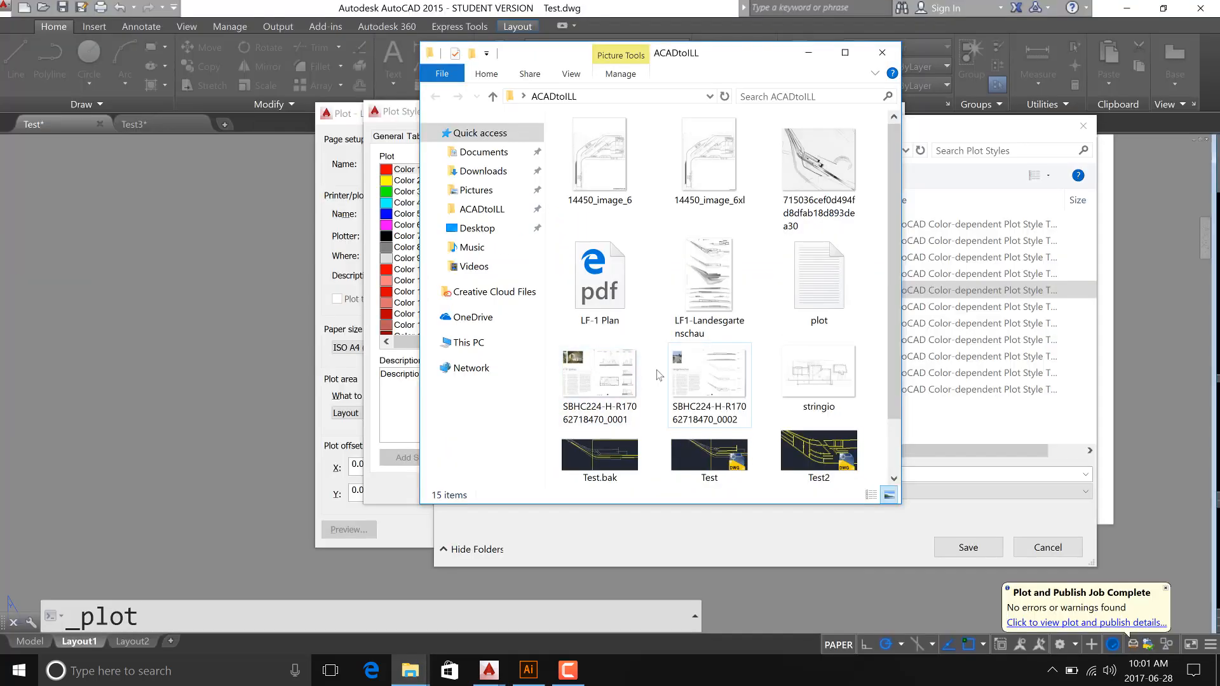
scroll(886, 365, down, 2)
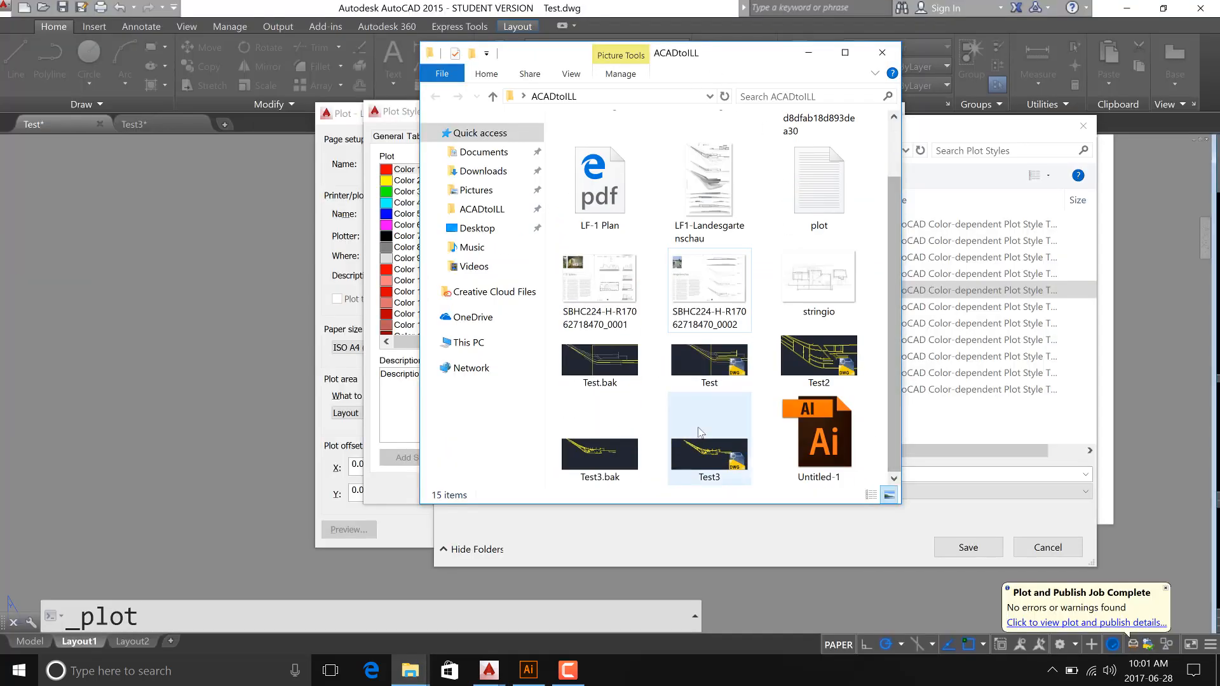
key(ctrl+v)
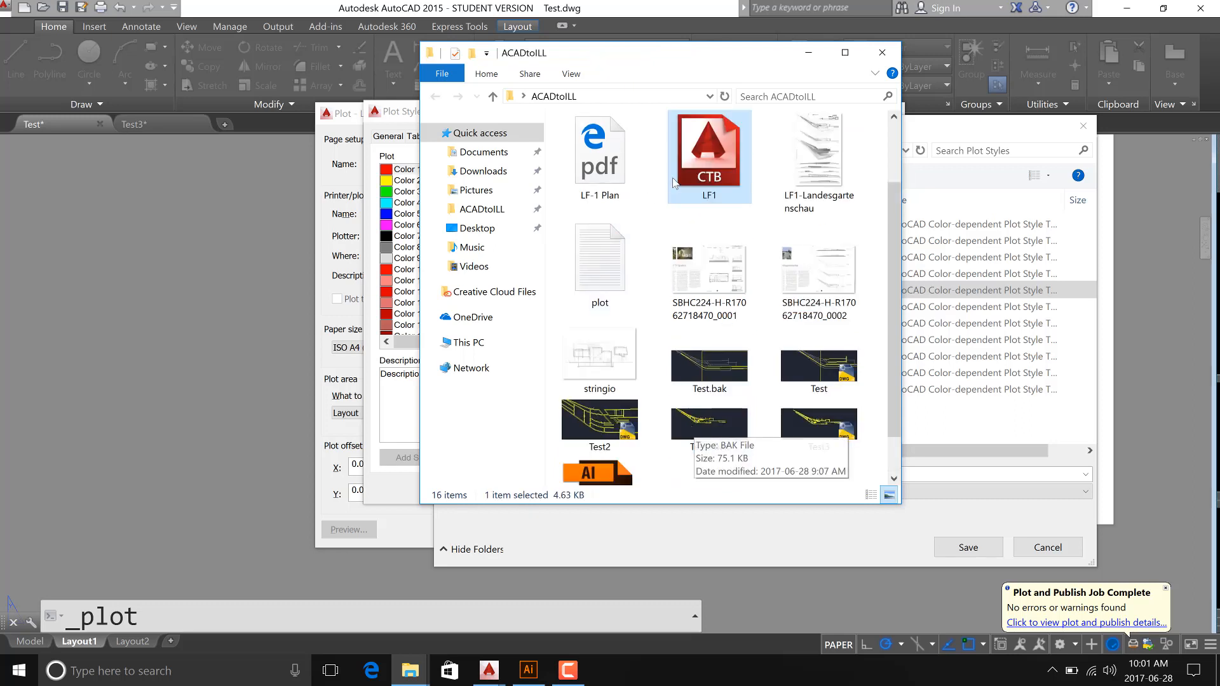
Rename the copied plot style table in the ACADtoILL folder as LF1-2.
click(703, 197)
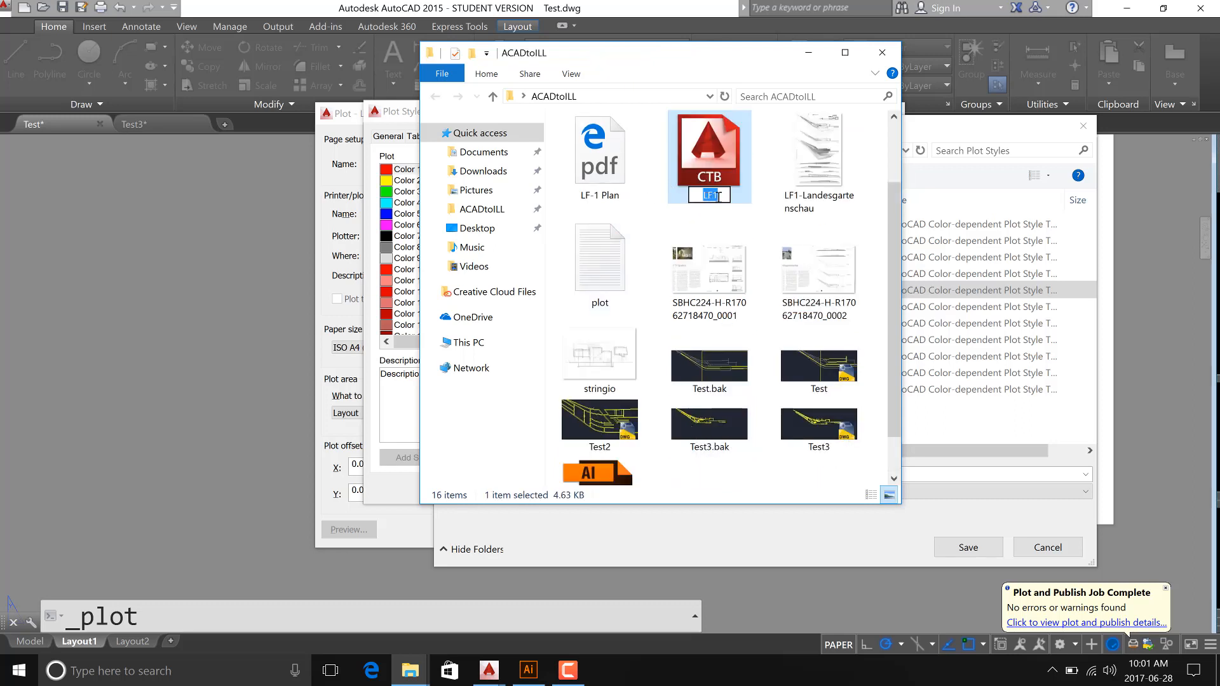
click(711, 195)
text(-2)
key(Down)
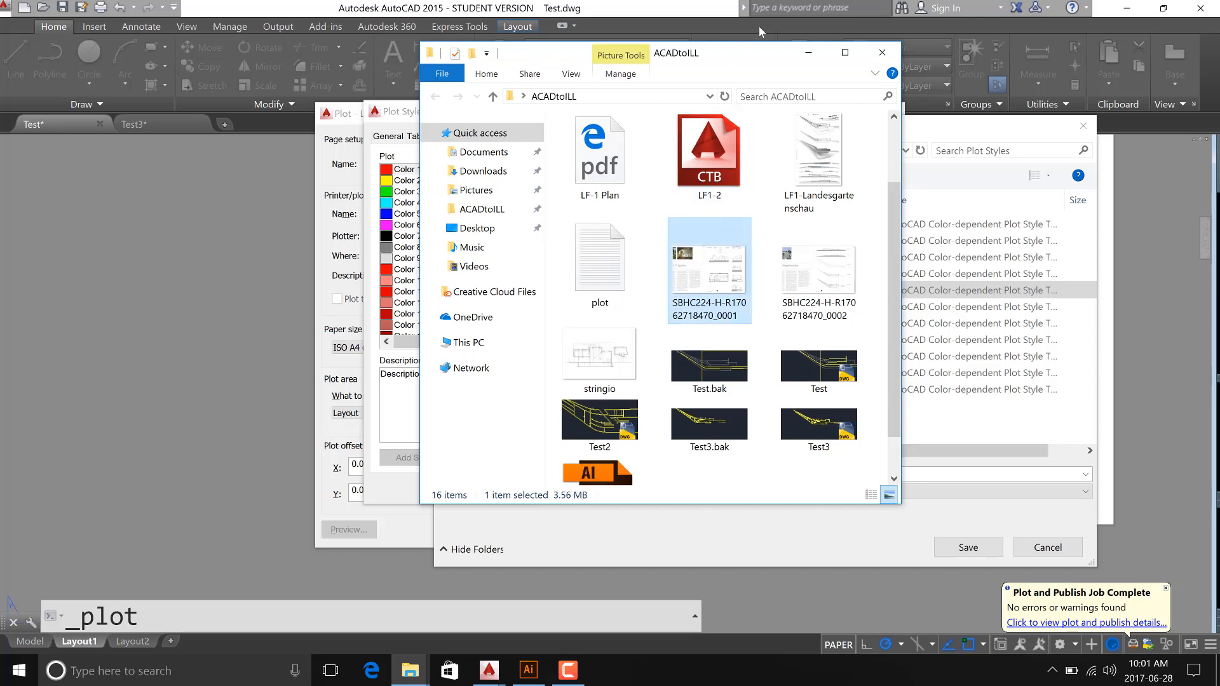
Move the LF1-2 file from ACADtoILL into AutoCAD's Plot Styles folder and cancel the save dialog and plot style editor.
drag(757, 53, 322, 79)
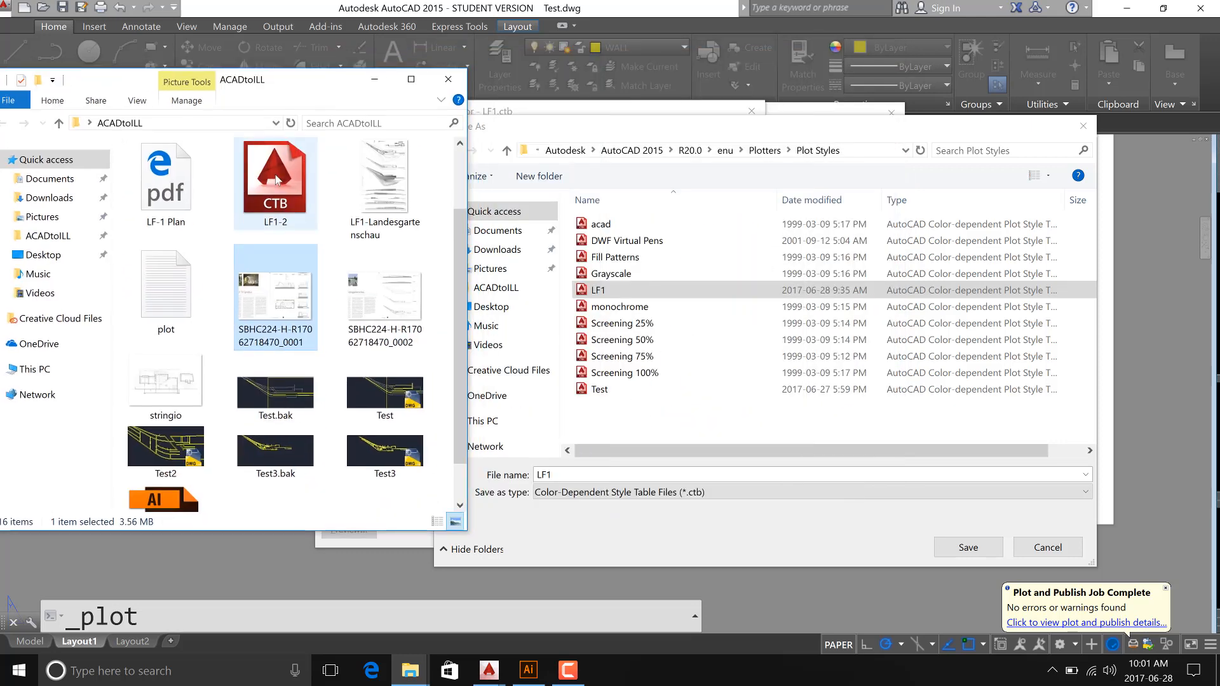
click(277, 180)
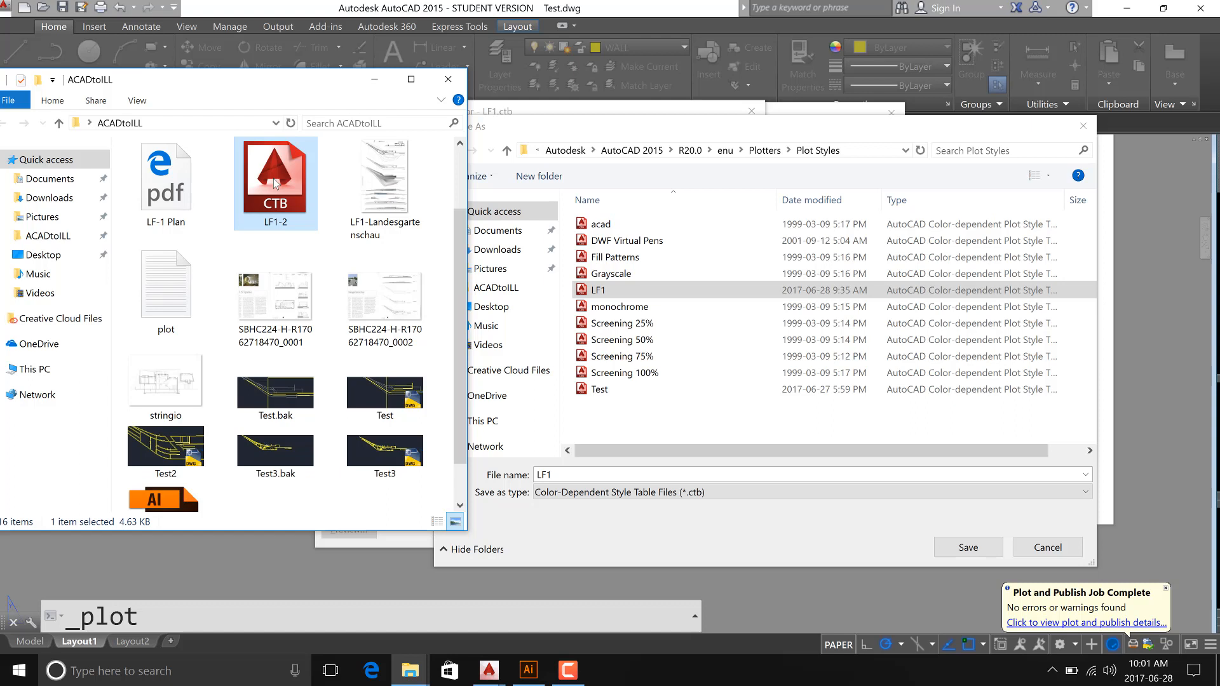
drag(277, 181, 708, 328)
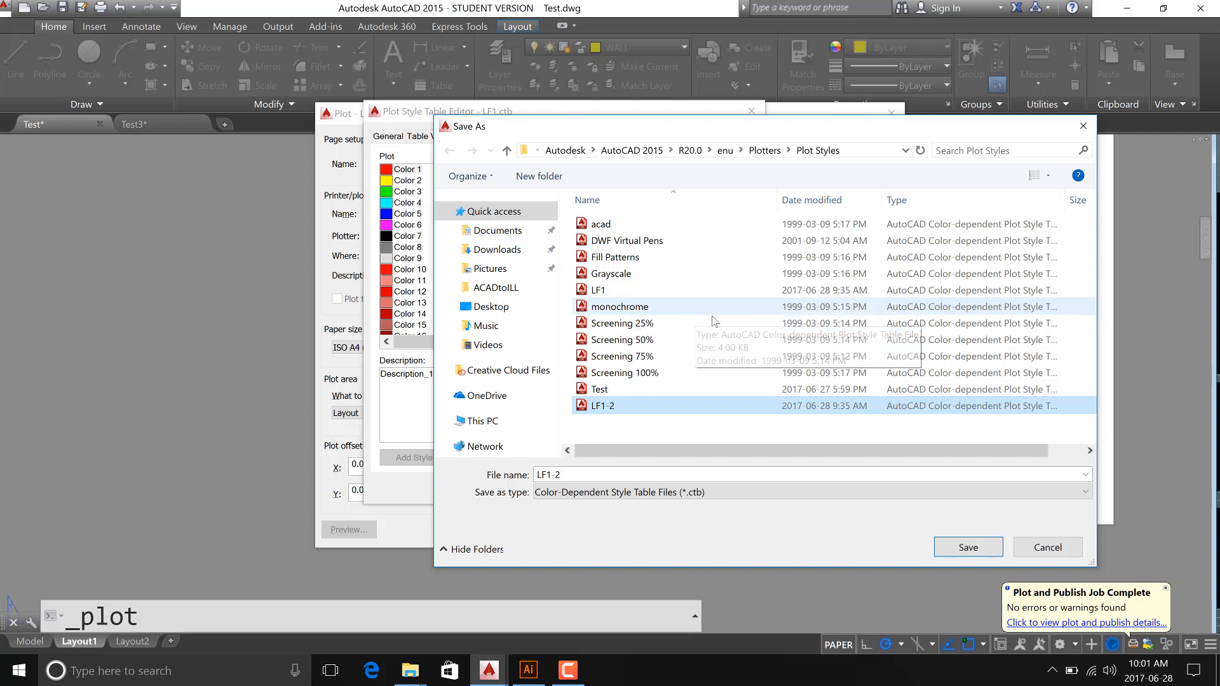
click(1044, 551)
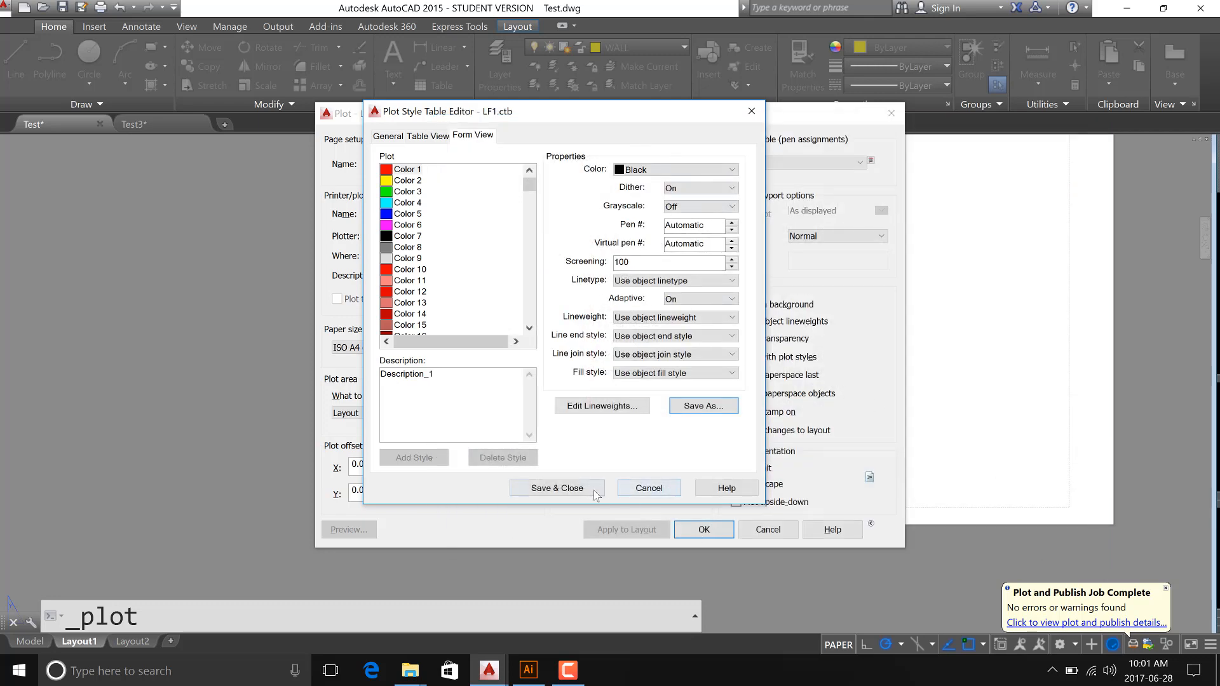
click(659, 487)
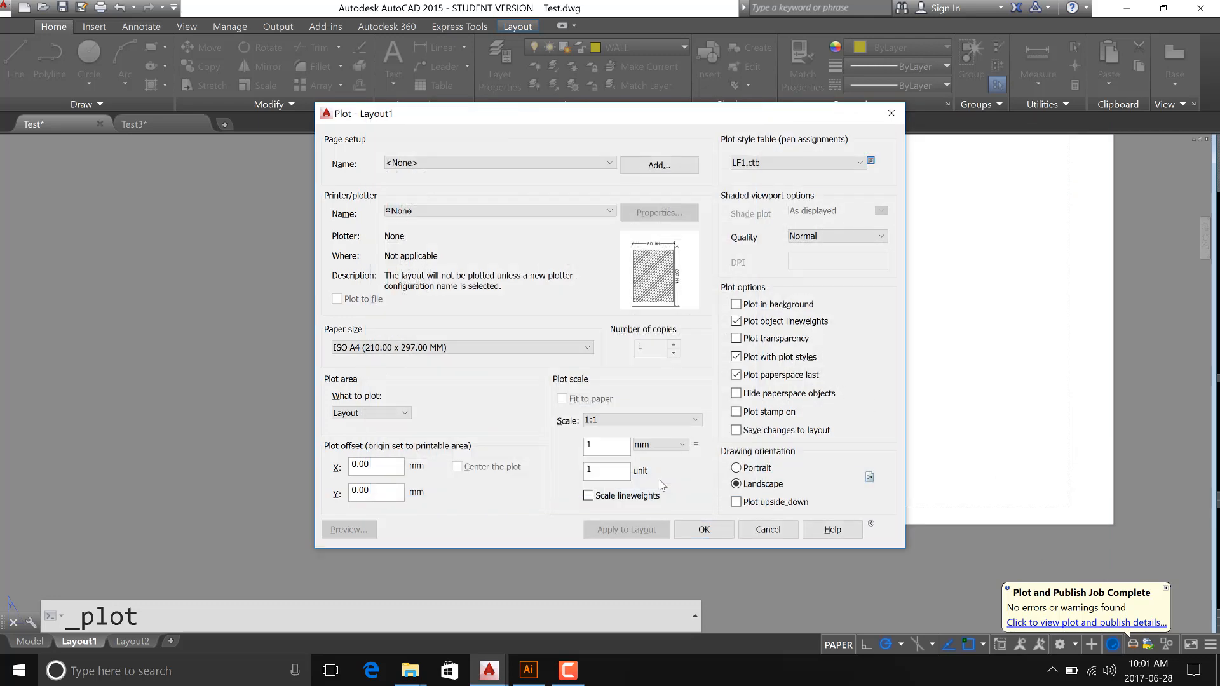
Choose LF1-2.ctb as Layout1's plot style table and cancel the plot settings without applying them.
click(859, 162)
click(779, 232)
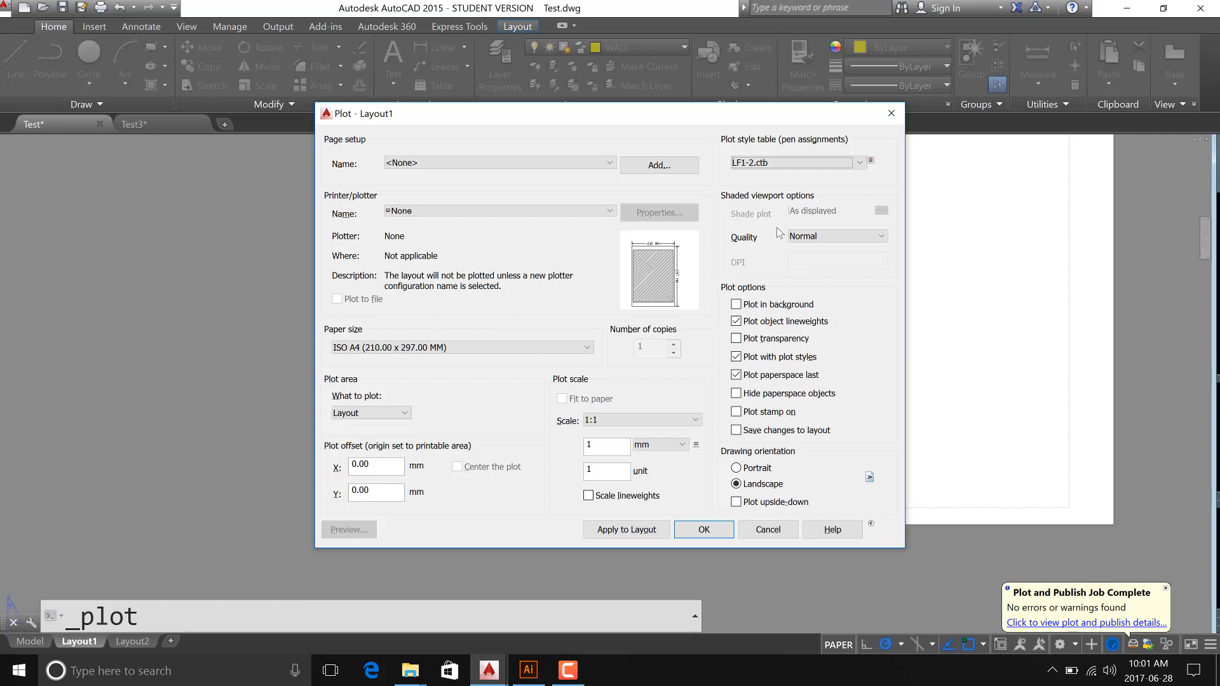
click(781, 535)
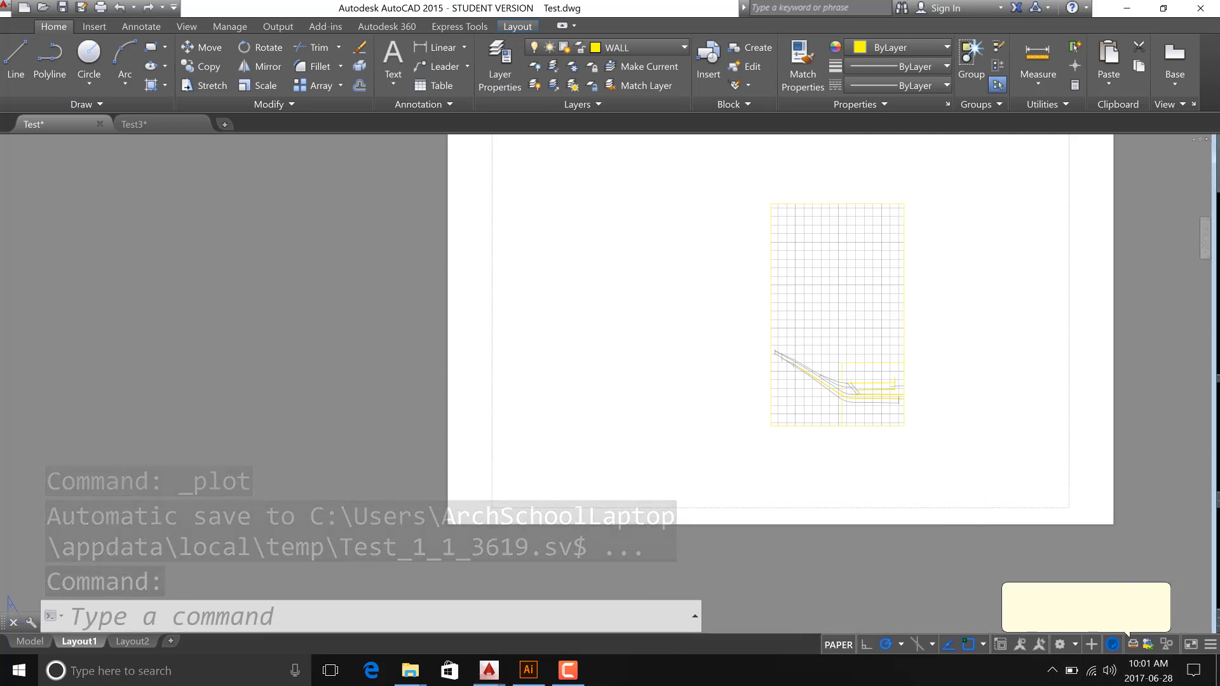
key(alt+Tab)
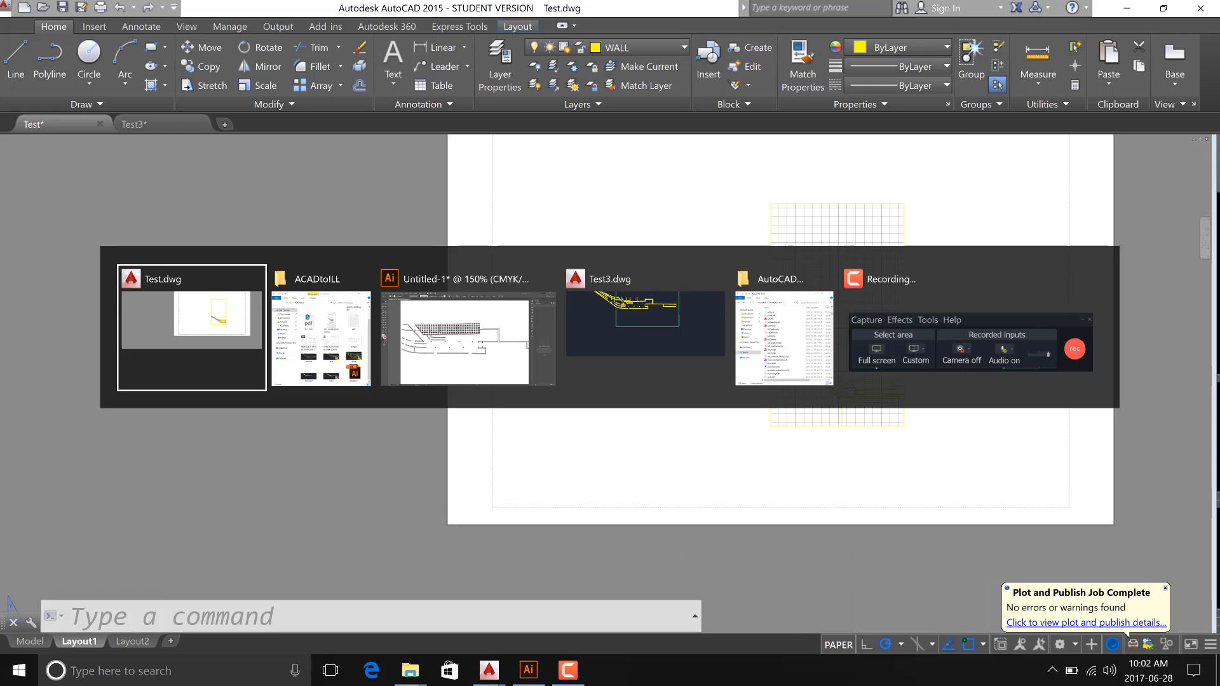
click(876, 350)
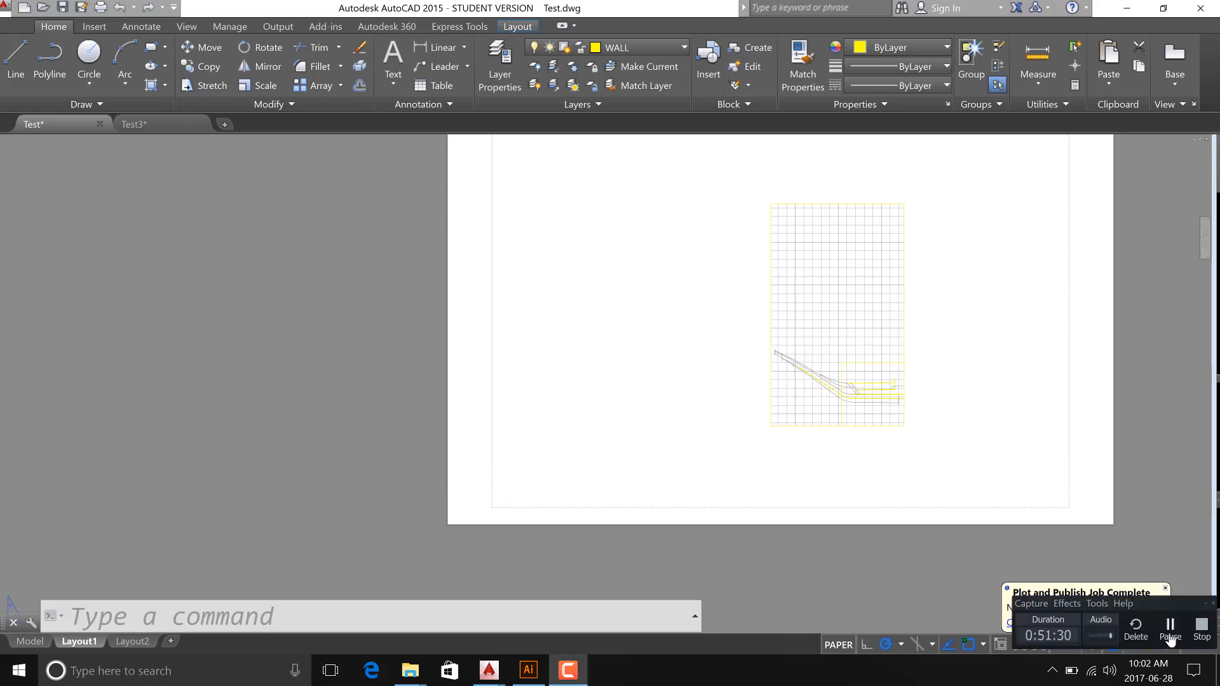